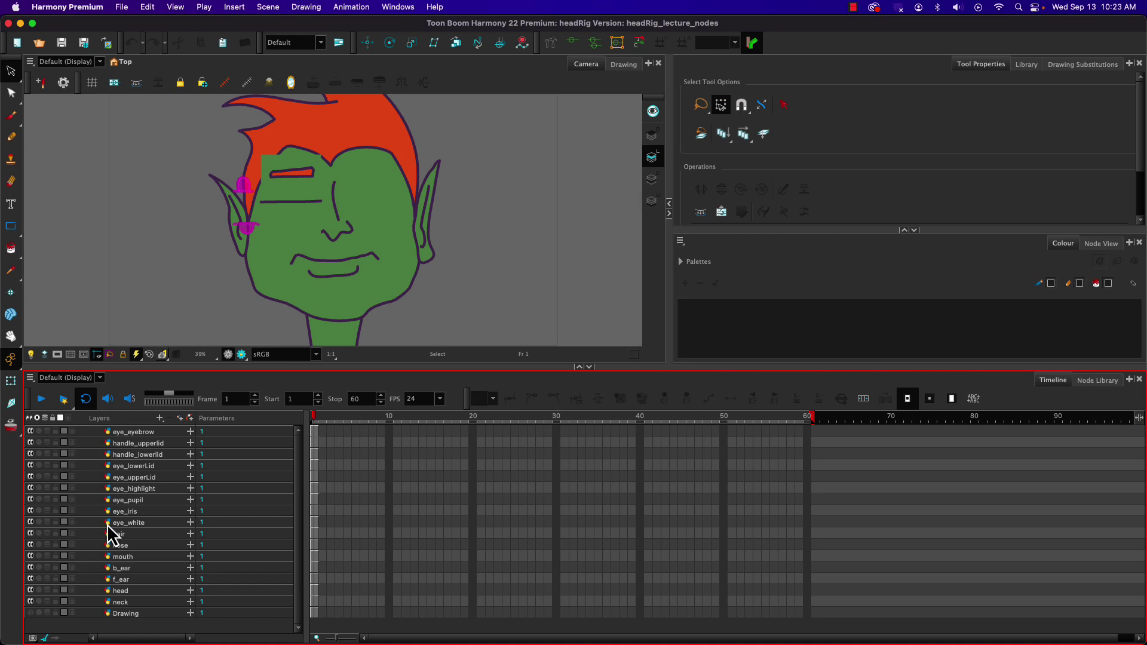
- Solo the eye_lowerLid layer to examine its drawing in isolation, and turn the solo off again
click(39, 446)
click(39, 447)
click(39, 466)
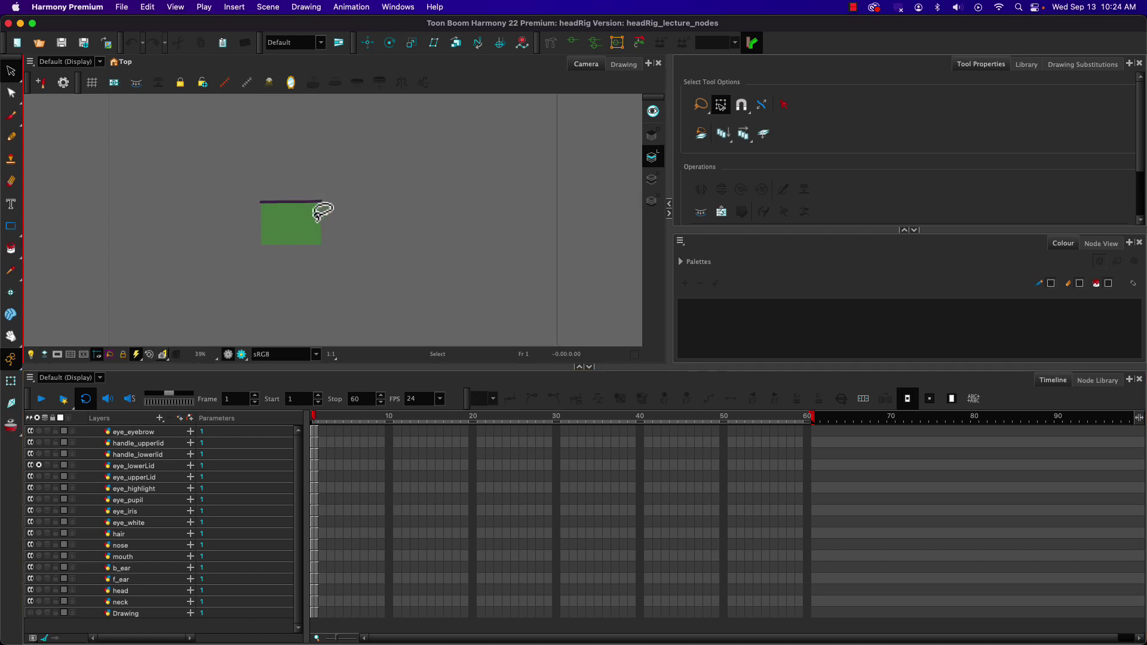
click(39, 466)
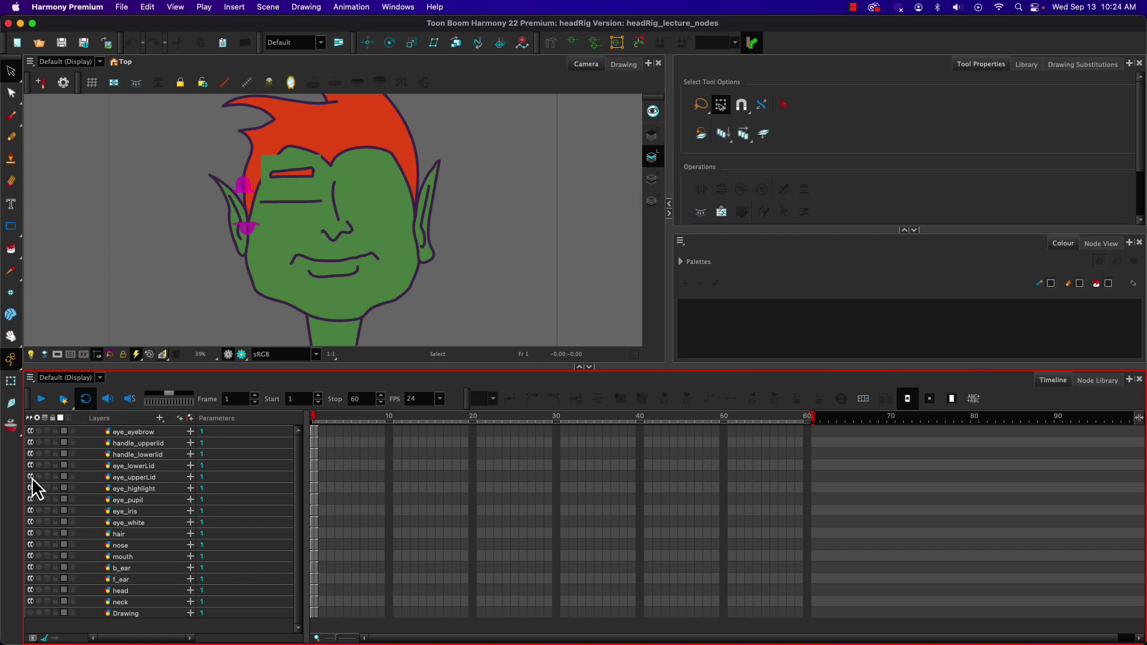
- Hide the eye_lowerLid and eye_upperLid layers to examine the eye underneath, and show both layers again
click(30, 465)
click(30, 477)
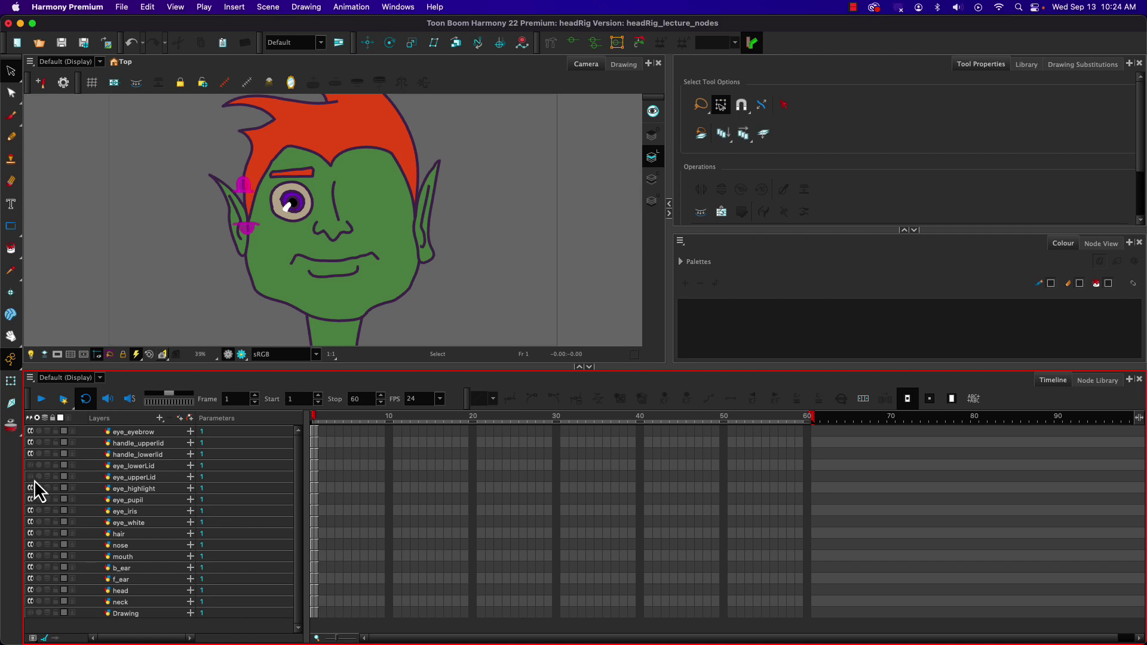
click(30, 477)
click(30, 466)
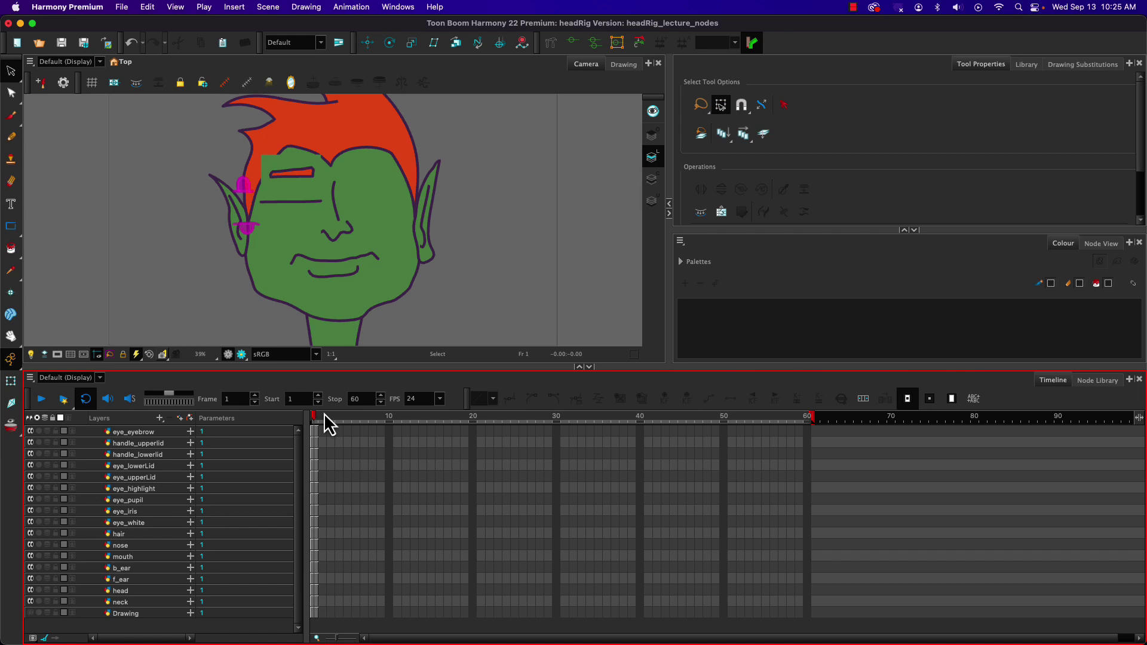
- Show the Node View full screen and order the whole network upward from the Display node
click(1100, 243)
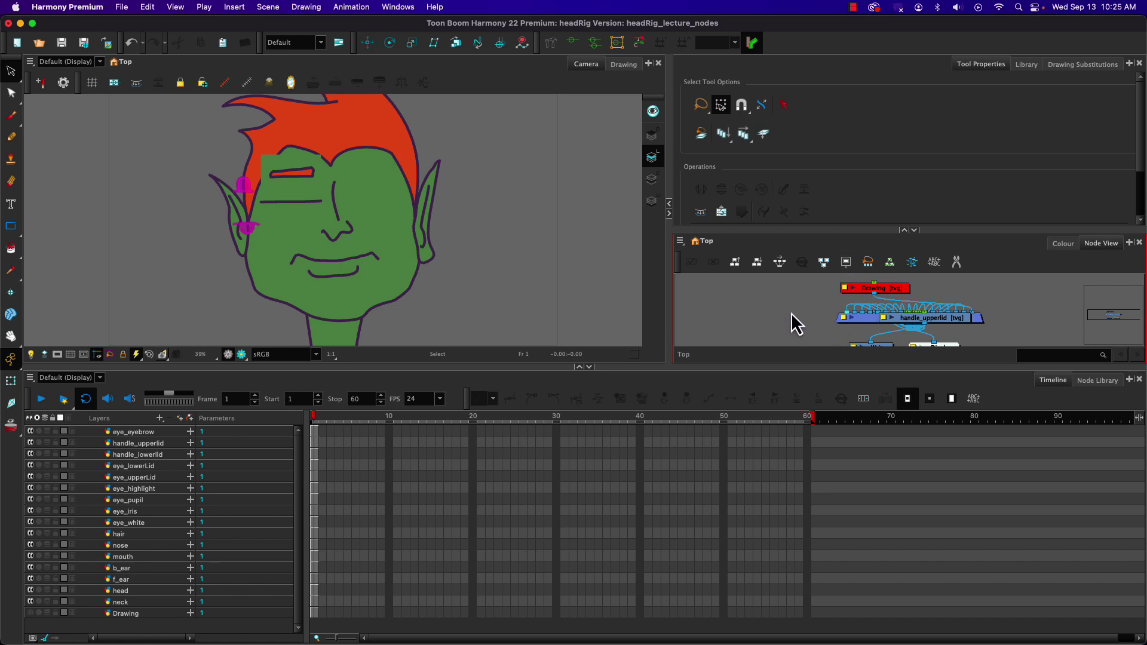
key(ctrl+super+f)
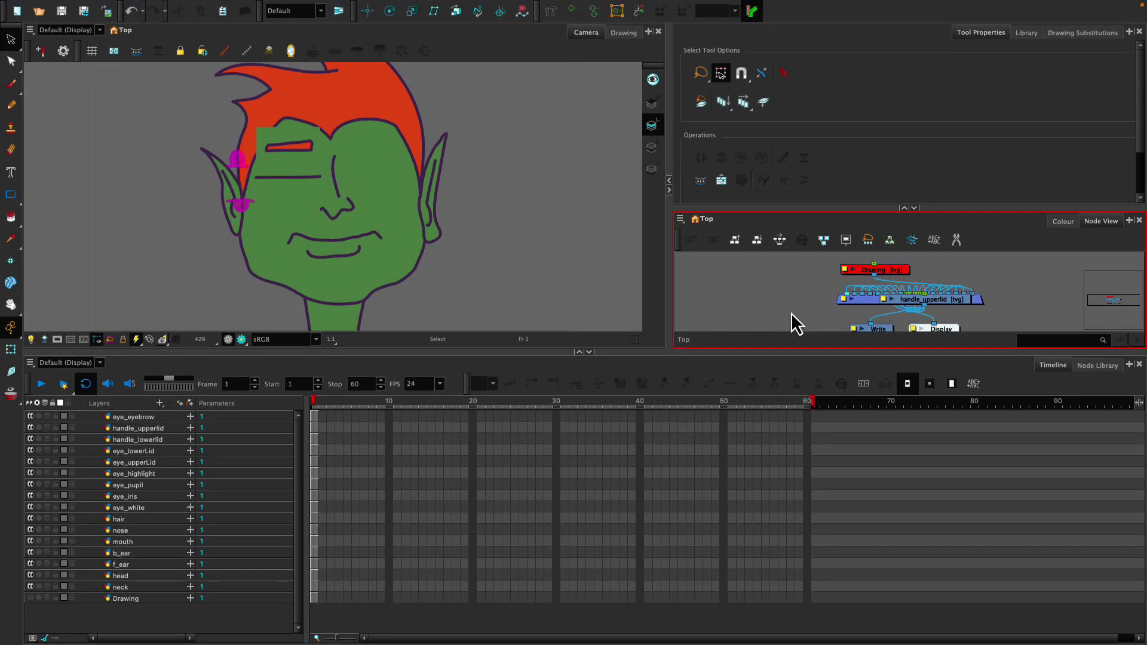
key(grave)
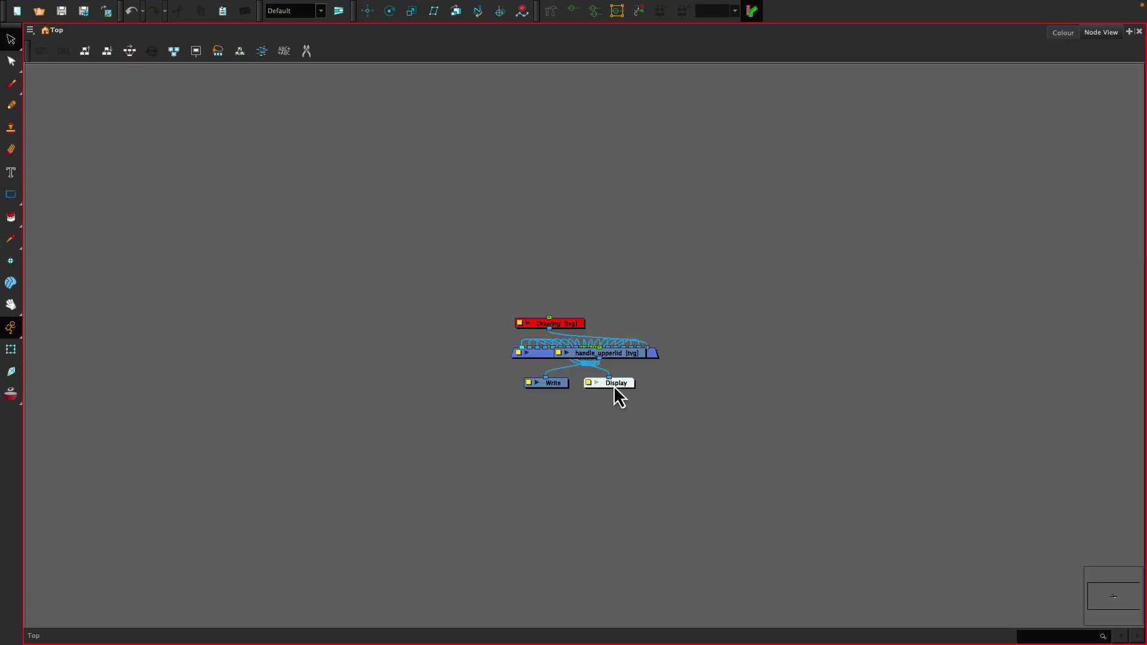
click(611, 381)
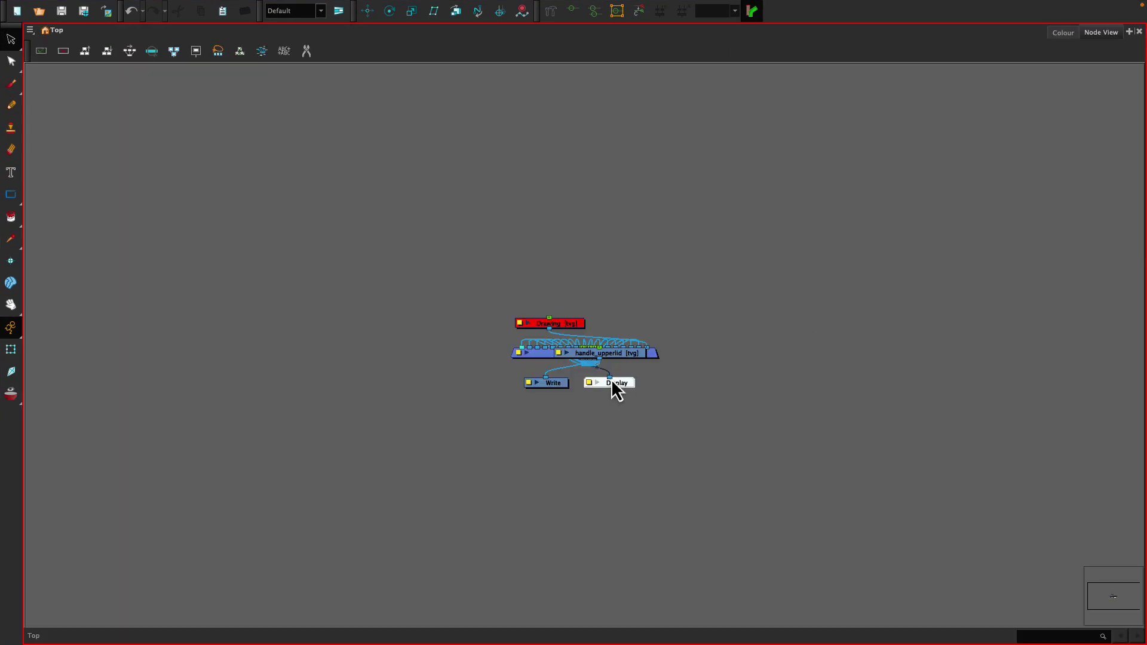
click(86, 52)
click(581, 334)
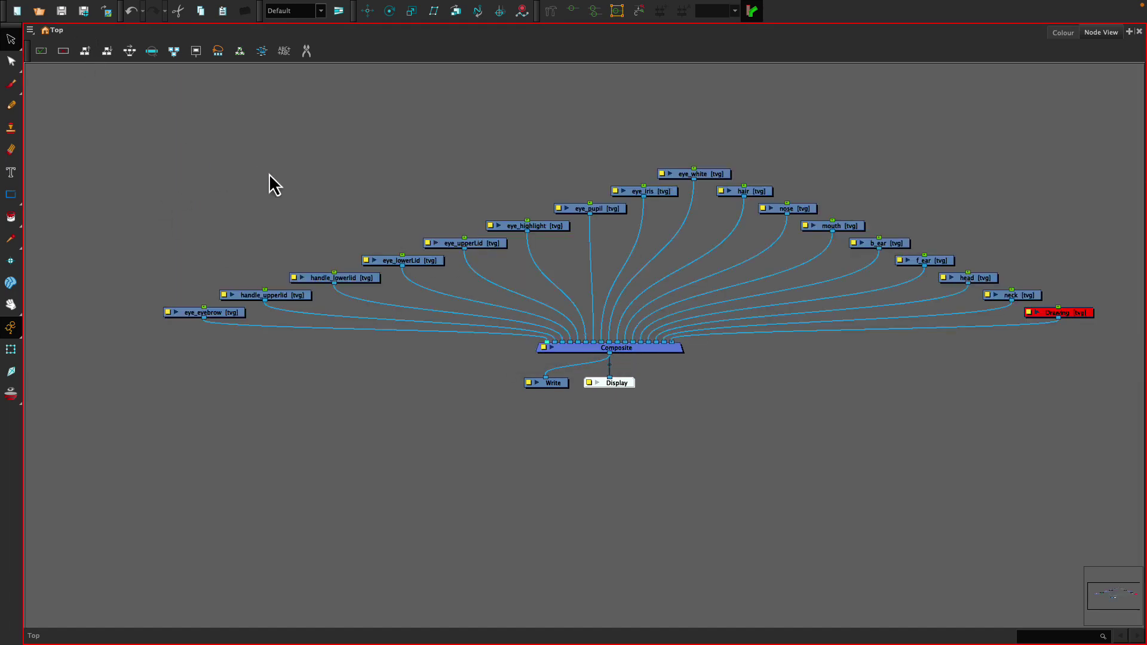
- Place the disabled Drawing node beside Display, and move it with Composite, Write and Display well below the drawing nodes
mouse_move(1060, 317)
mouse_down()
mouse_move(1048, 342)
mouse_move(725, 412)
mouse_move(680, 397)
mouse_move(725, 392)
mouse_up()
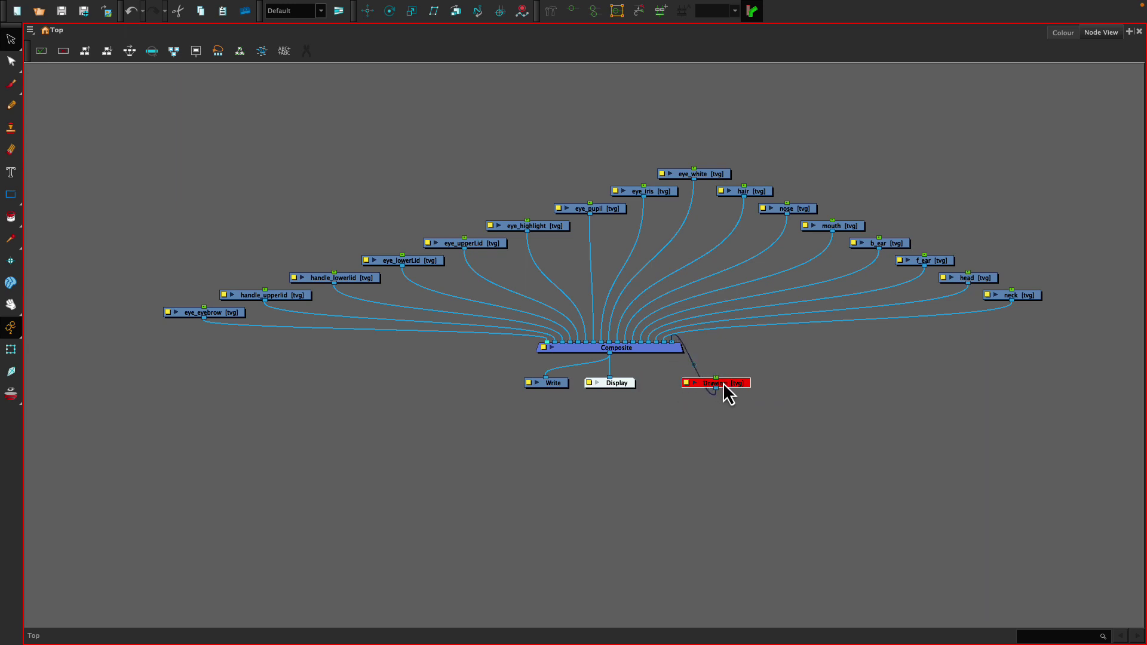
mouse_move(503, 372)
mouse_down()
mouse_move(747, 409)
mouse_move(570, 347)
mouse_move(557, 555)
mouse_up()
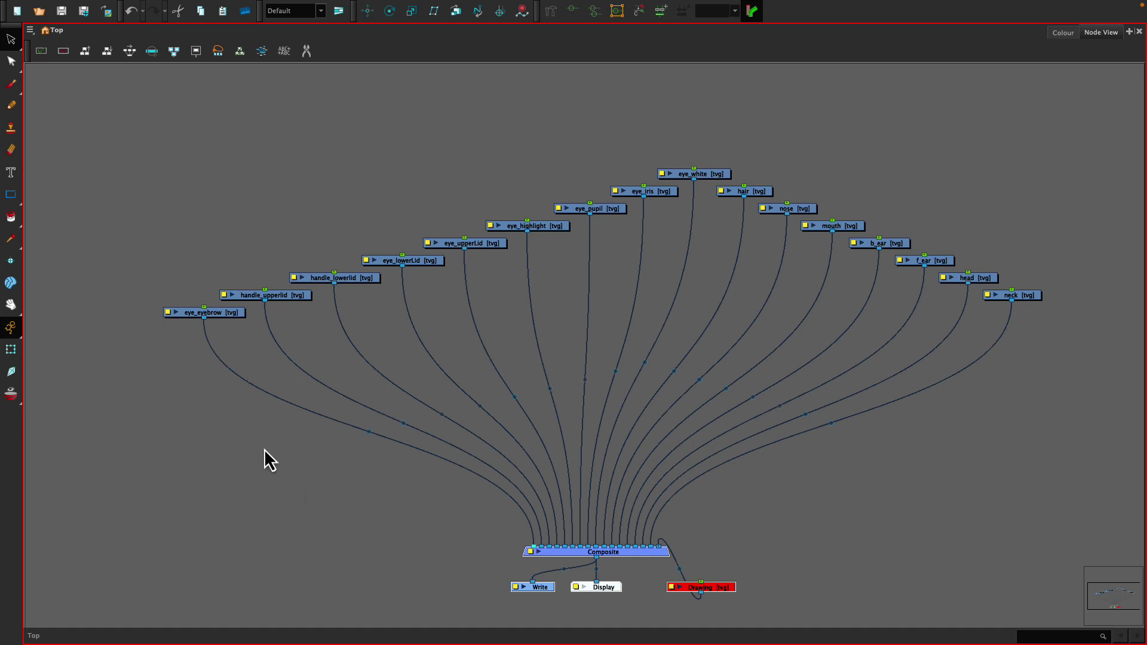
click(645, 154)
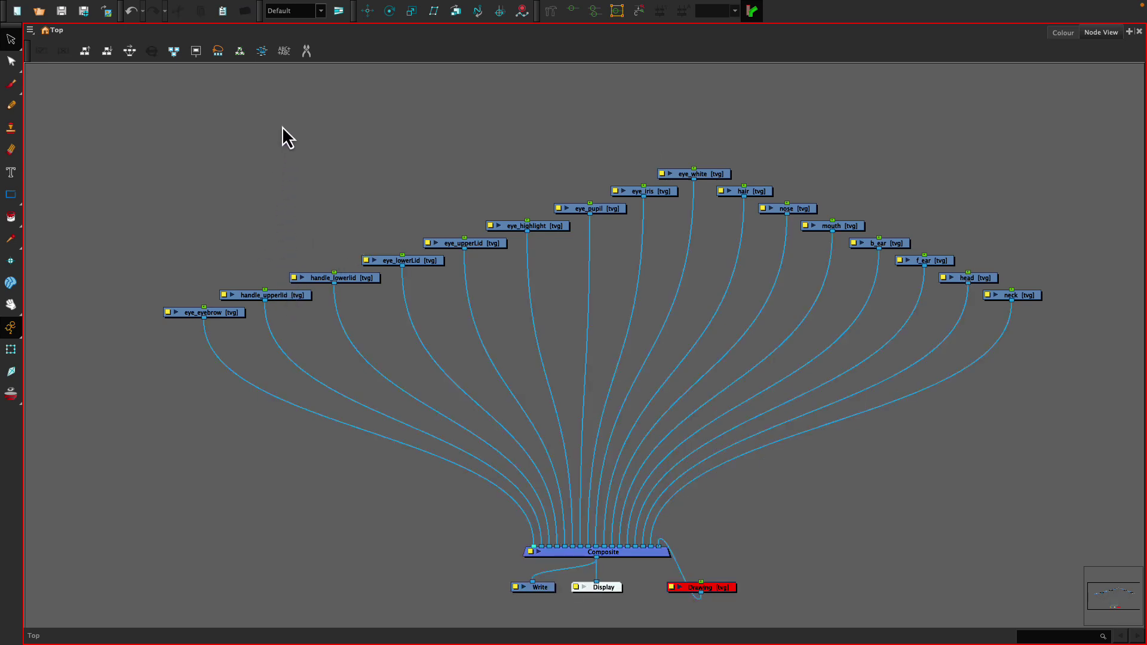
- Try grouping the nodes from handle_upperlid to eye_white with a composite, and undo the grouping
drag(282, 126, 705, 288)
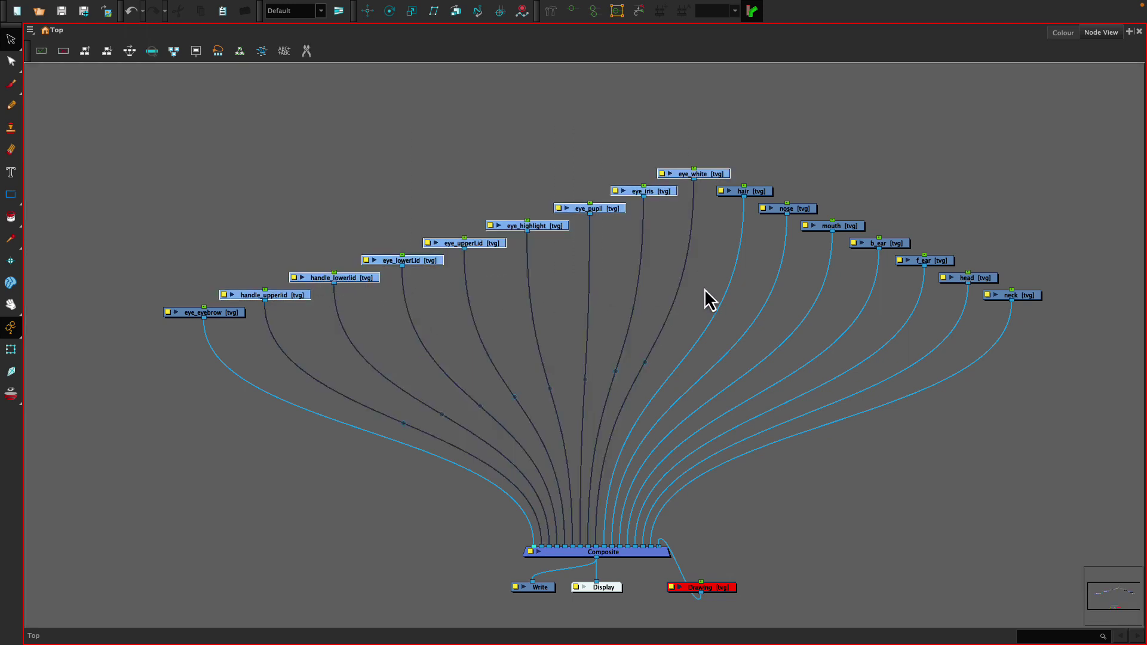
click(233, 295)
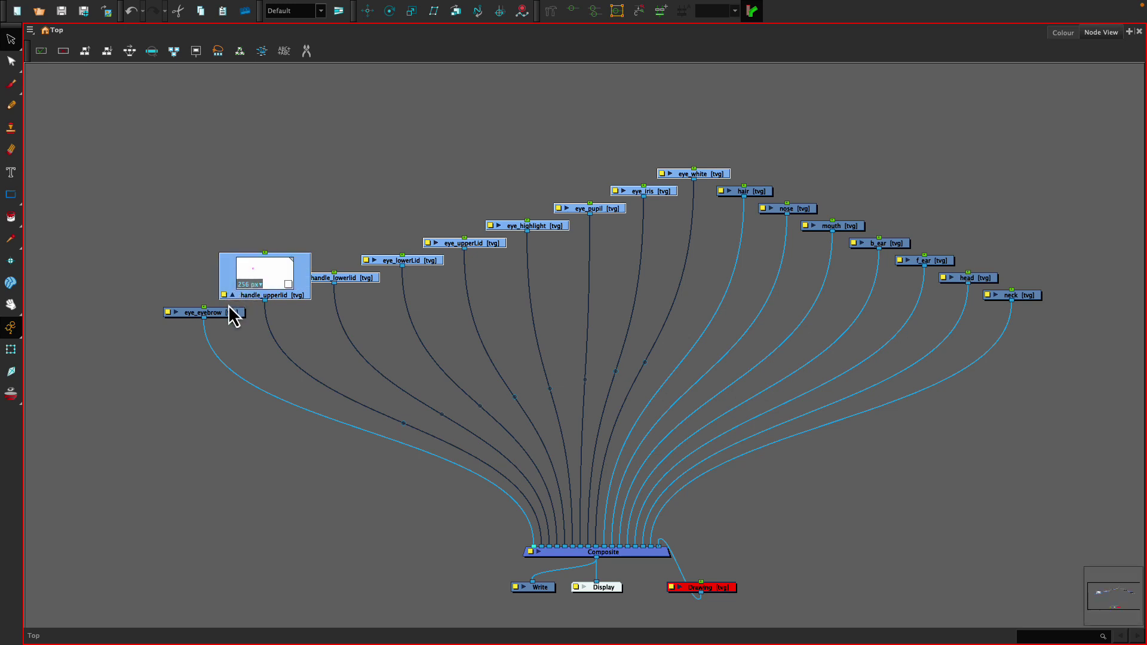
click(232, 295)
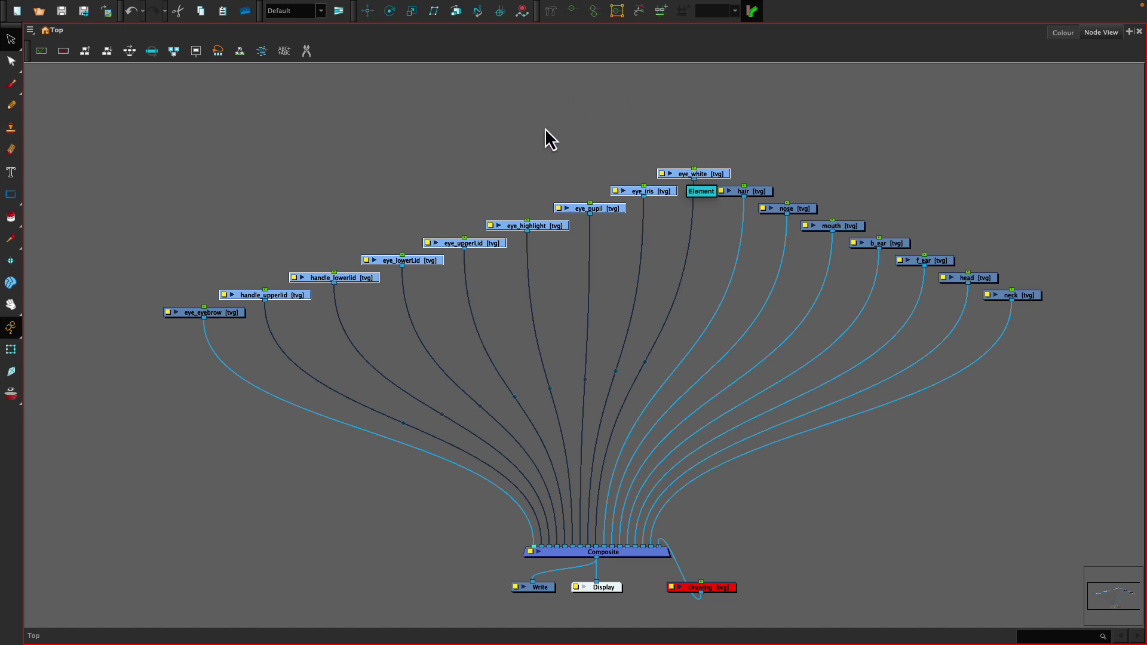
right_click(527, 137)
mouse_move(557, 404)
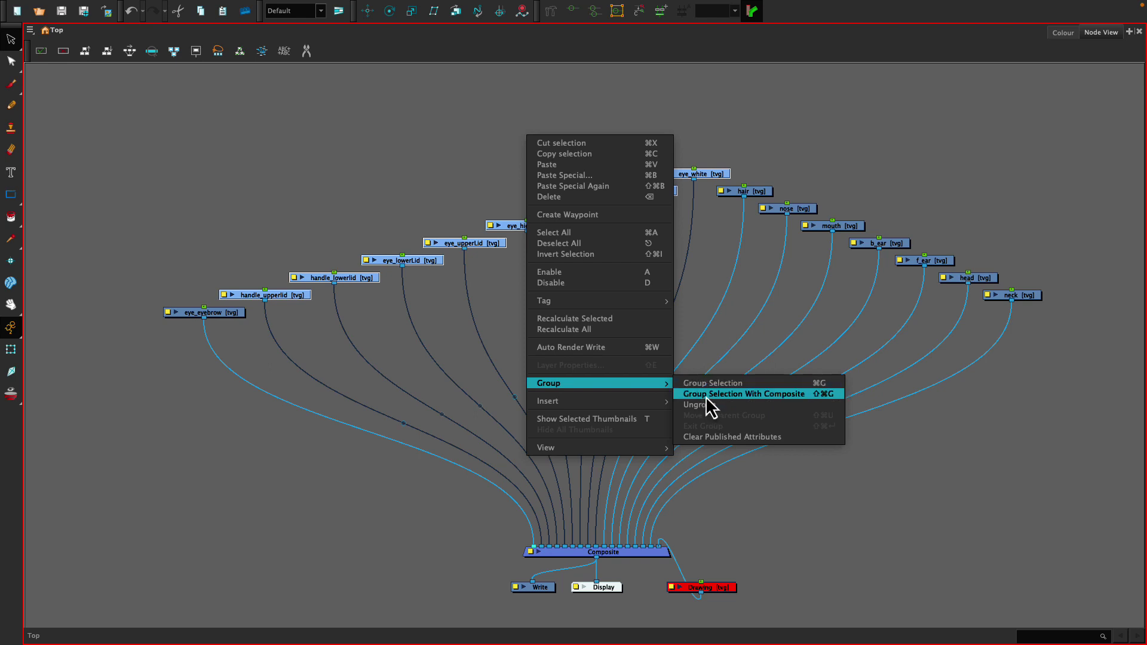
click(706, 396)
scroll(553, 272, up, 3)
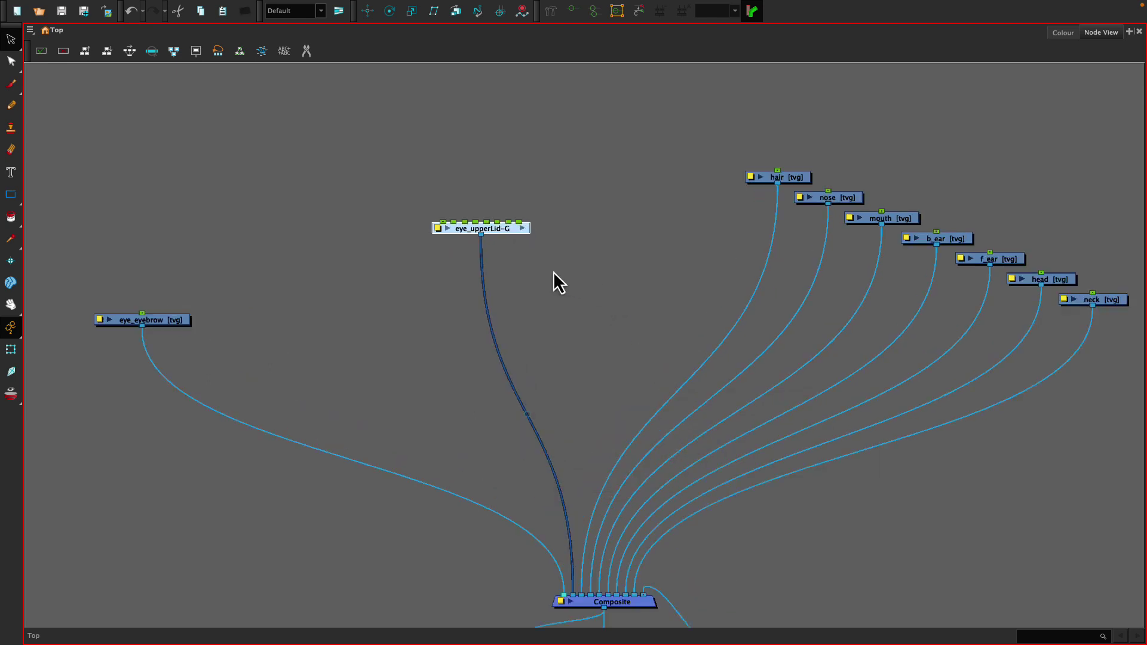
key(super+z)
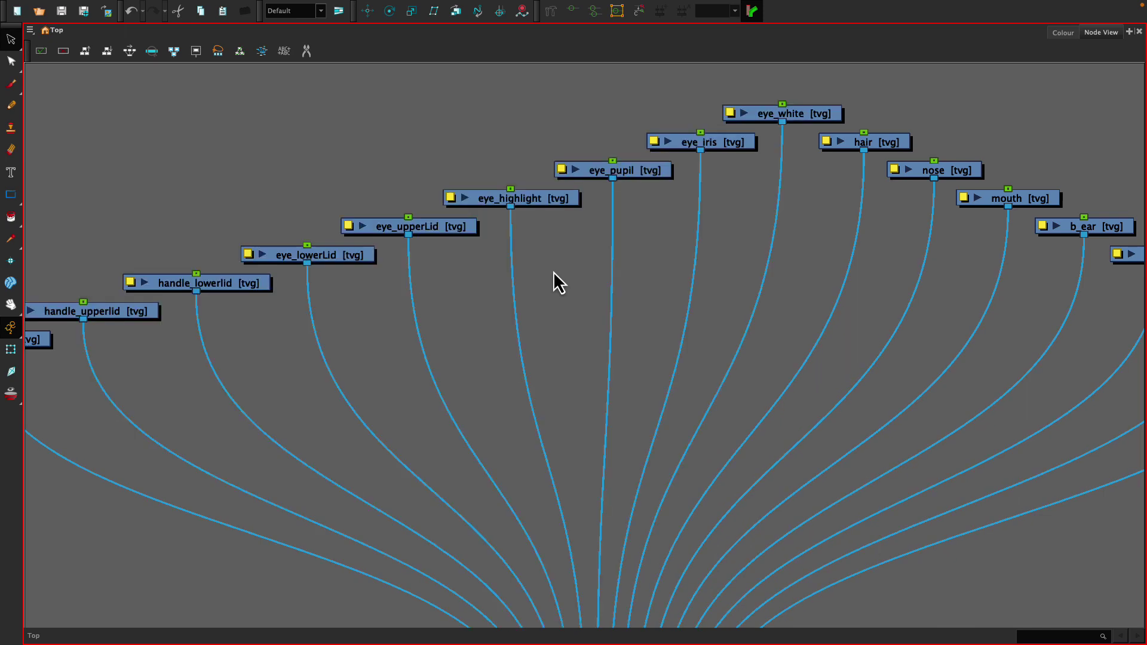
scroll(462, 345, down, 3)
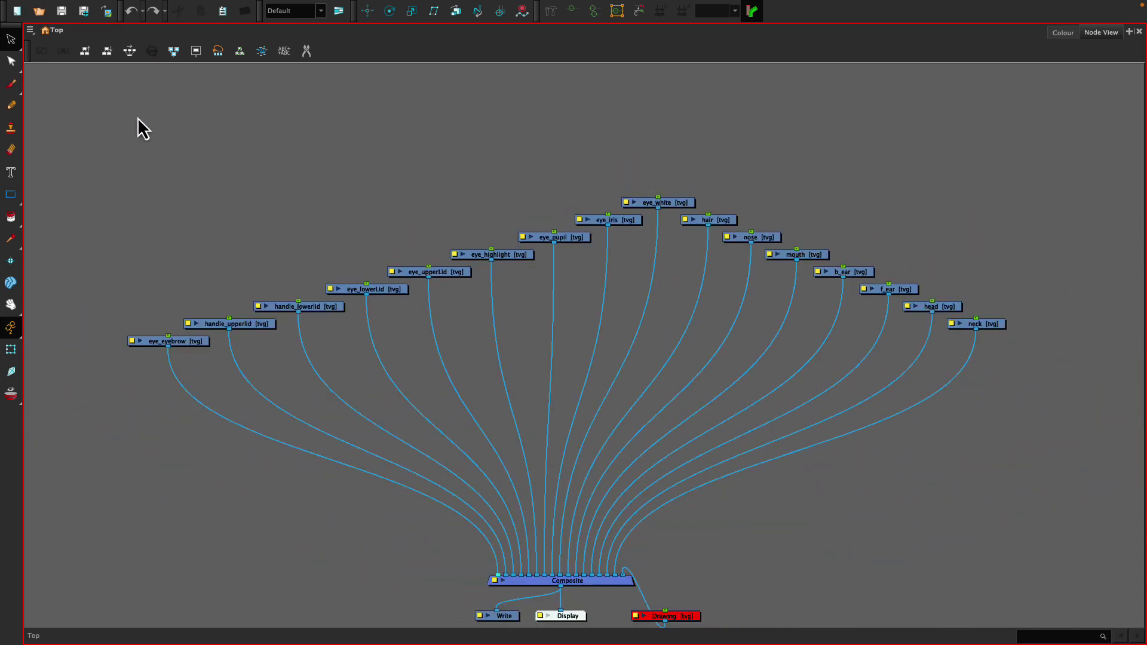
- Add a parent peg to every drawing node from eye_eyebrow to neck, and line the pegs up directly above their drawings
mouse_move(137, 117)
mouse_down()
mouse_move(993, 367)
mouse_move(1029, 364)
mouse_up()
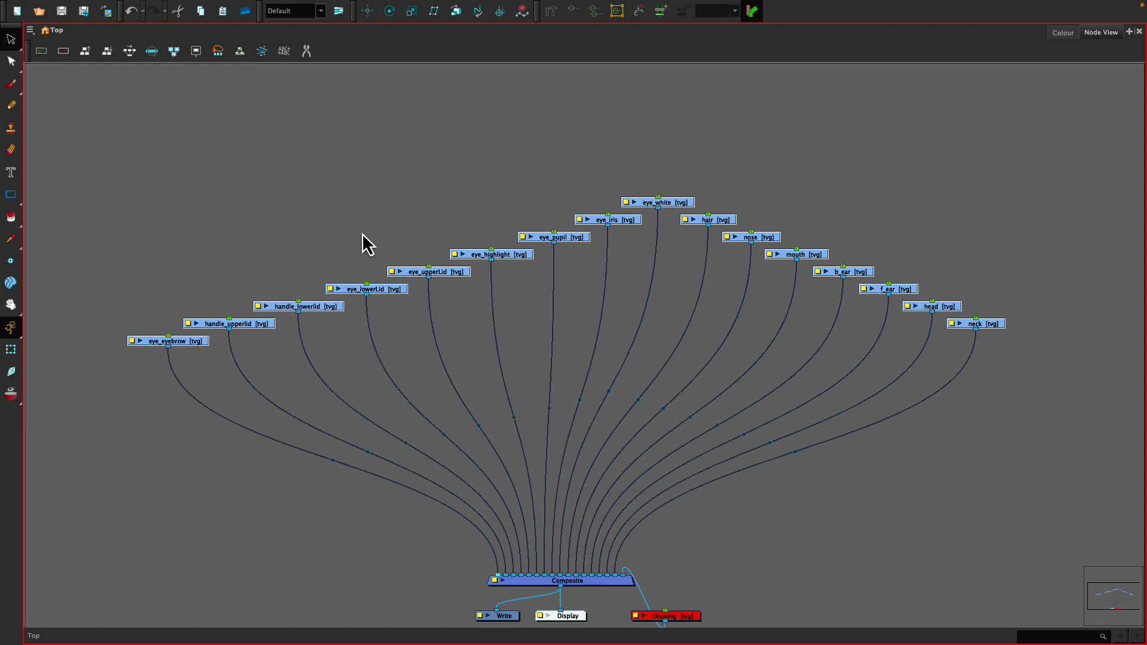
key(ctrl+p)
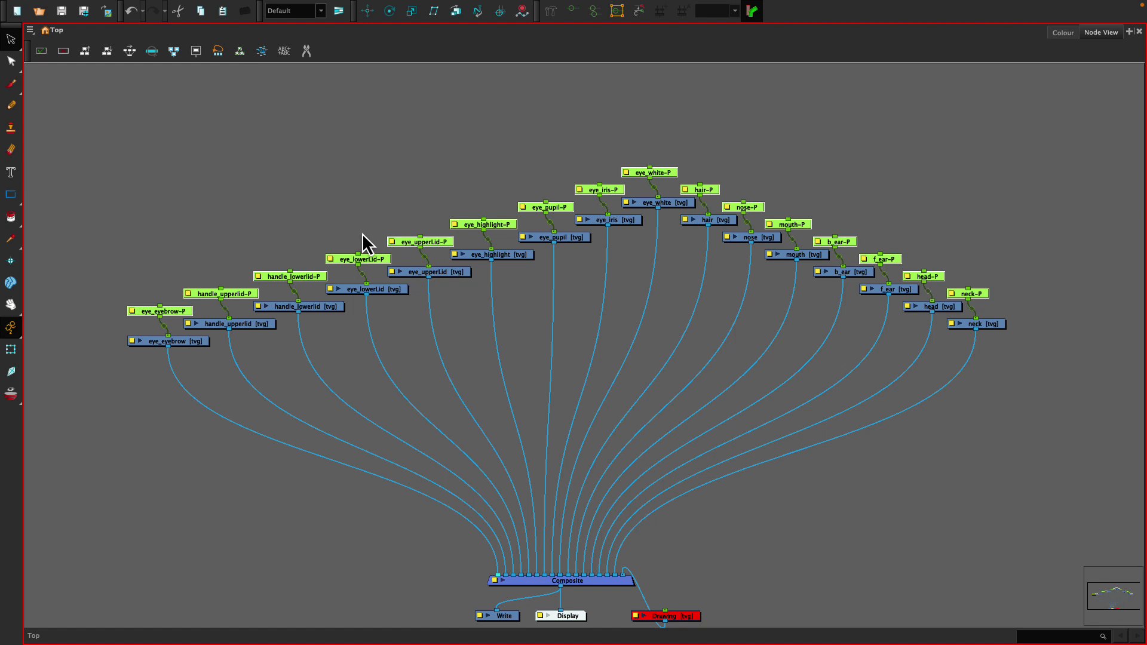
drag(146, 311, 154, 303)
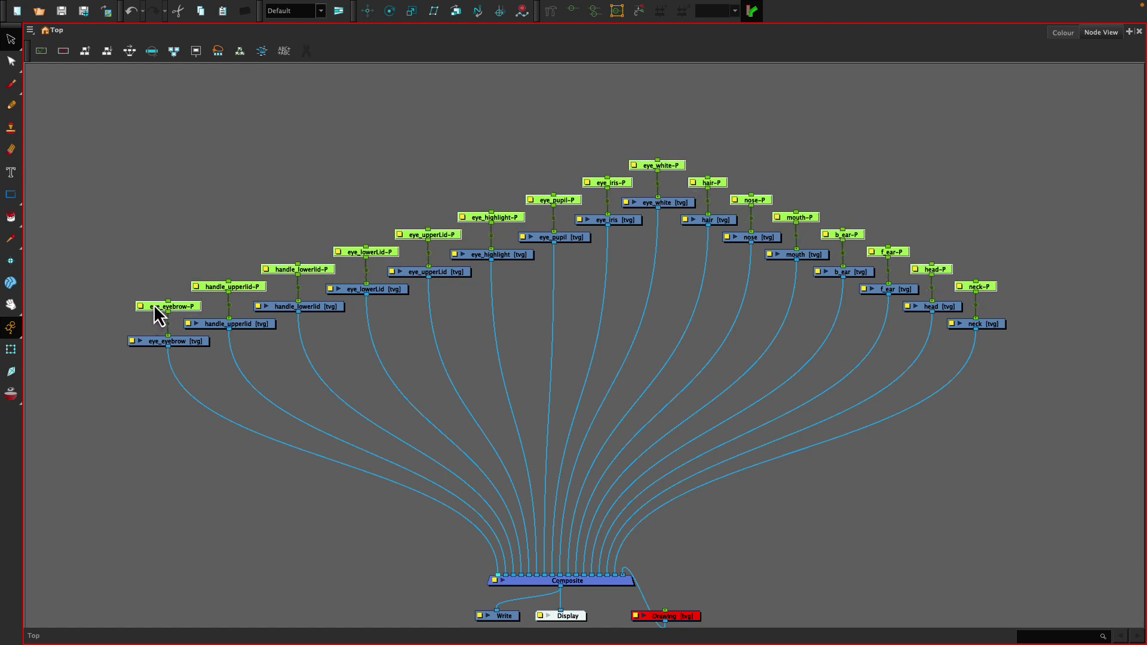
click(141, 233)
- Try grouping the eye drawings and their pegs, from eye_eyebrow to eye_white, with a composite, and undo the grouping
mouse_move(224, 157)
mouse_down()
mouse_move(333, 322)
mouse_move(662, 321)
mouse_up()
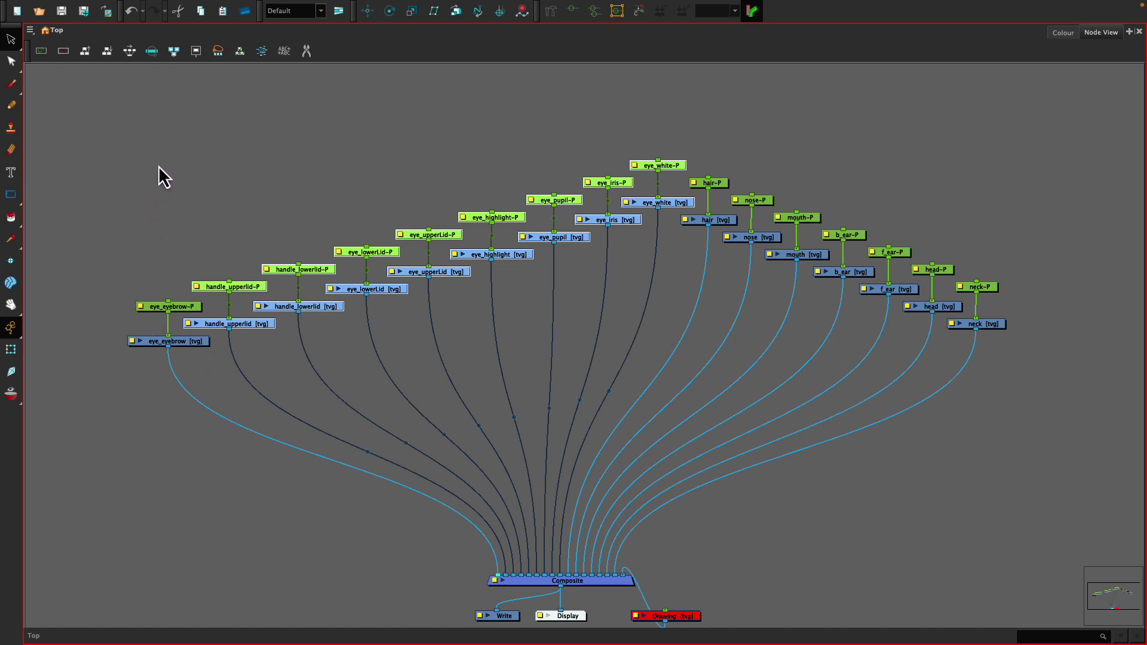
drag(157, 164, 654, 341)
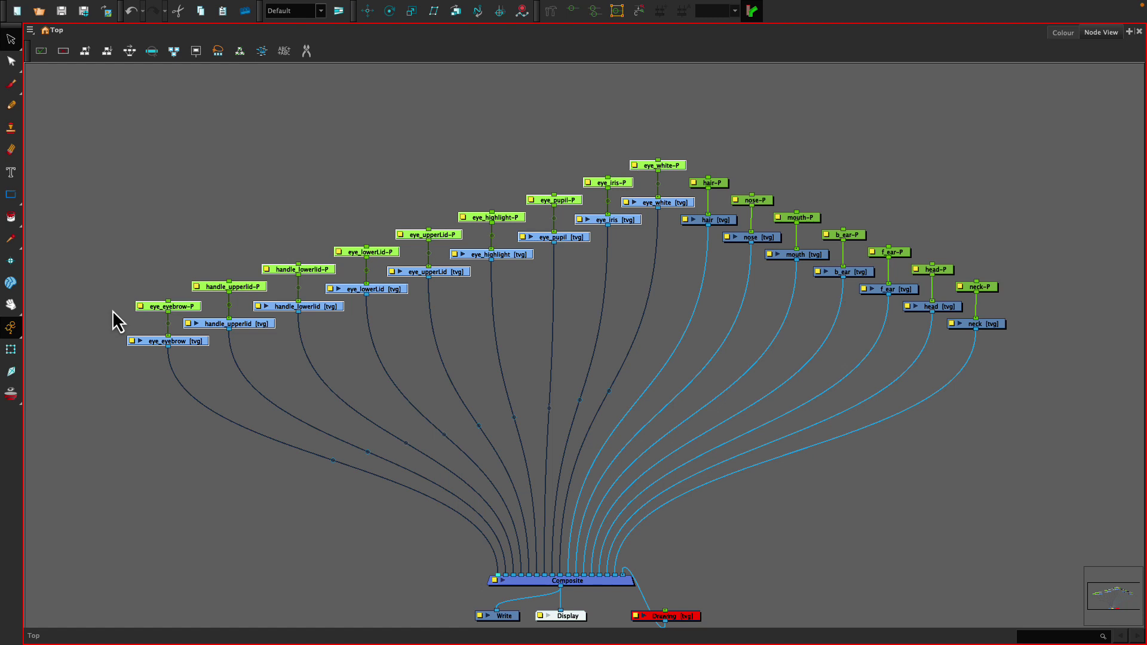
right_click(235, 150)
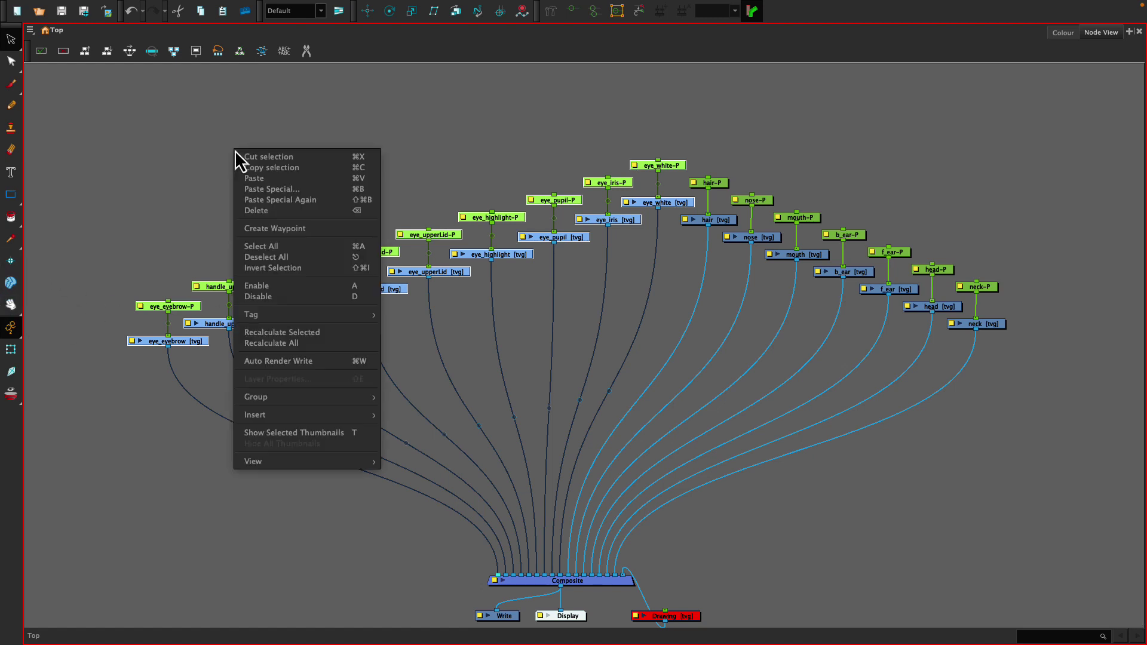
mouse_move(267, 394)
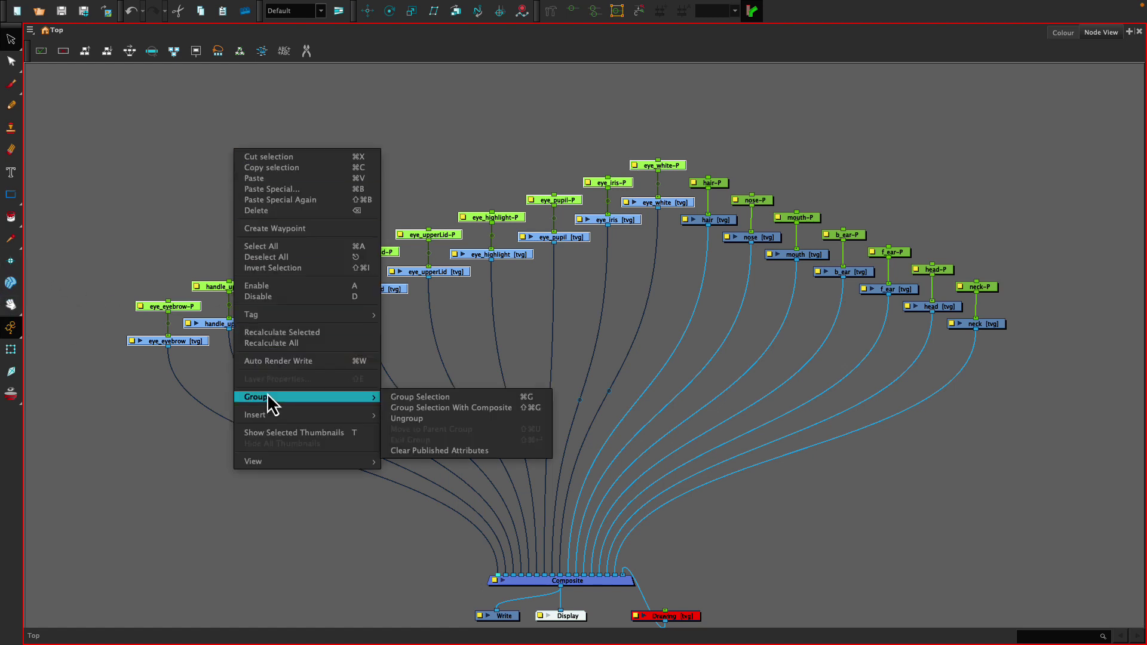
click(442, 409)
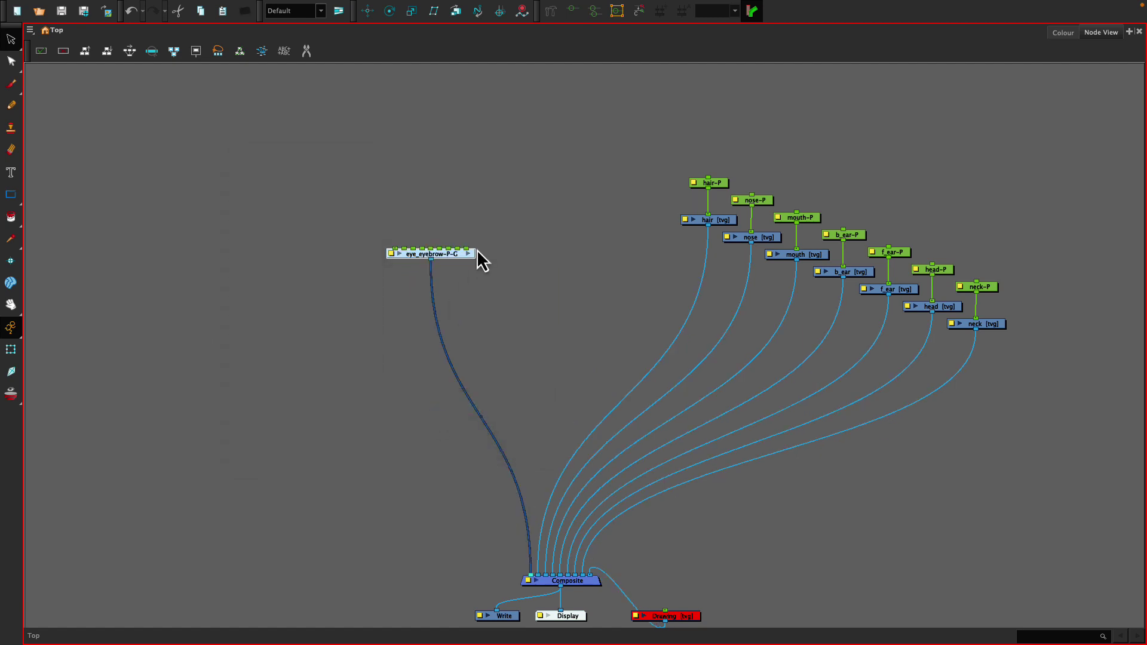
key(ctrl+z)
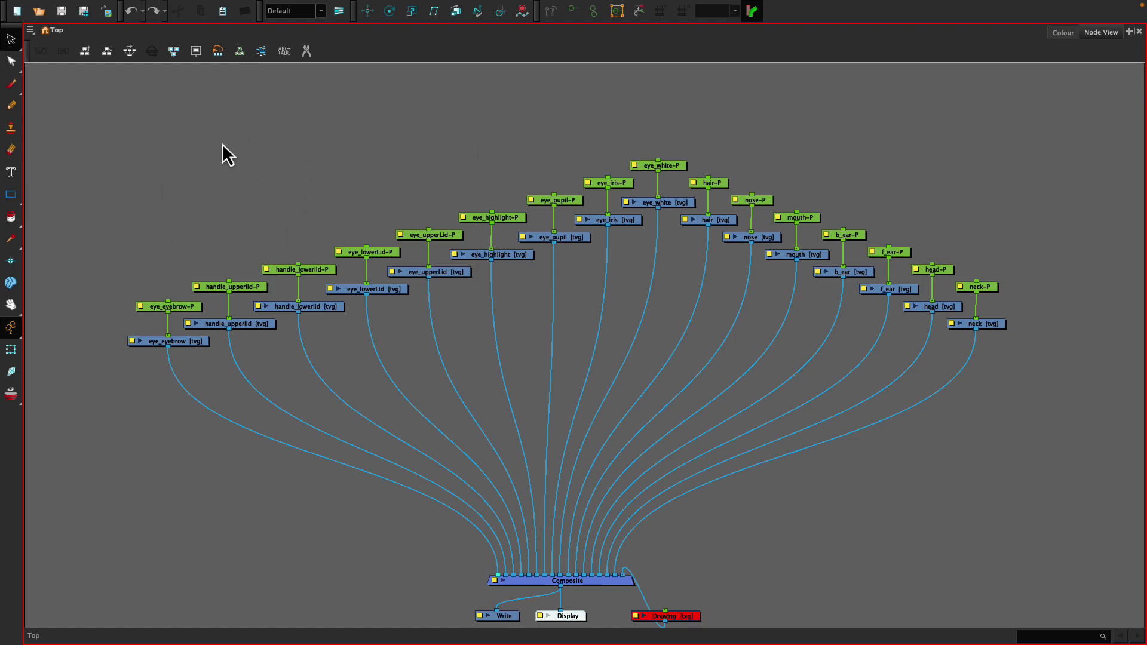
- Arrange the eye drawings and their pegs, from eye_eyebrow to eye_white, in evenly spaced horizontal rows above the other nodes
drag(160, 149, 648, 353)
drag(670, 205, 668, 159)
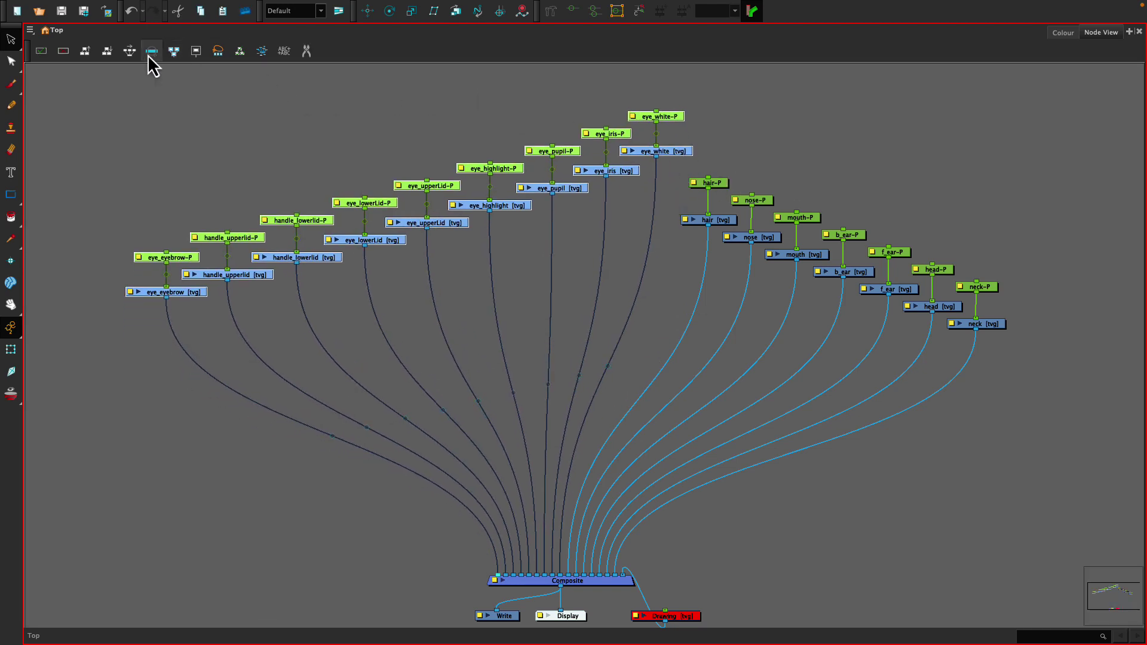
click(128, 52)
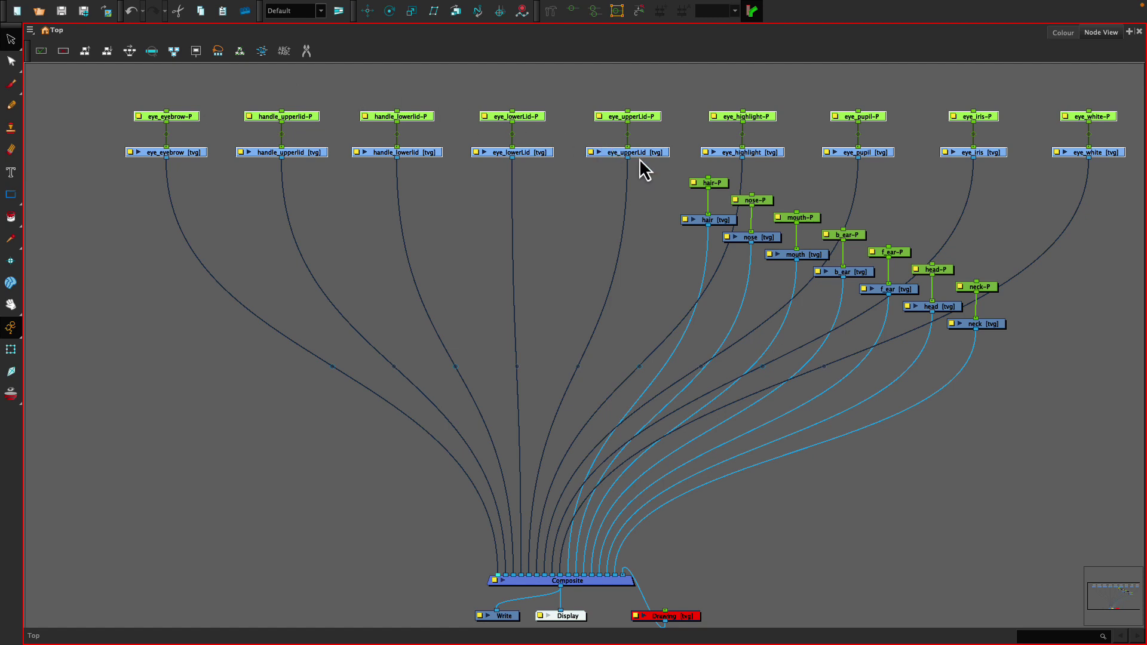
drag(646, 156, 592, 166)
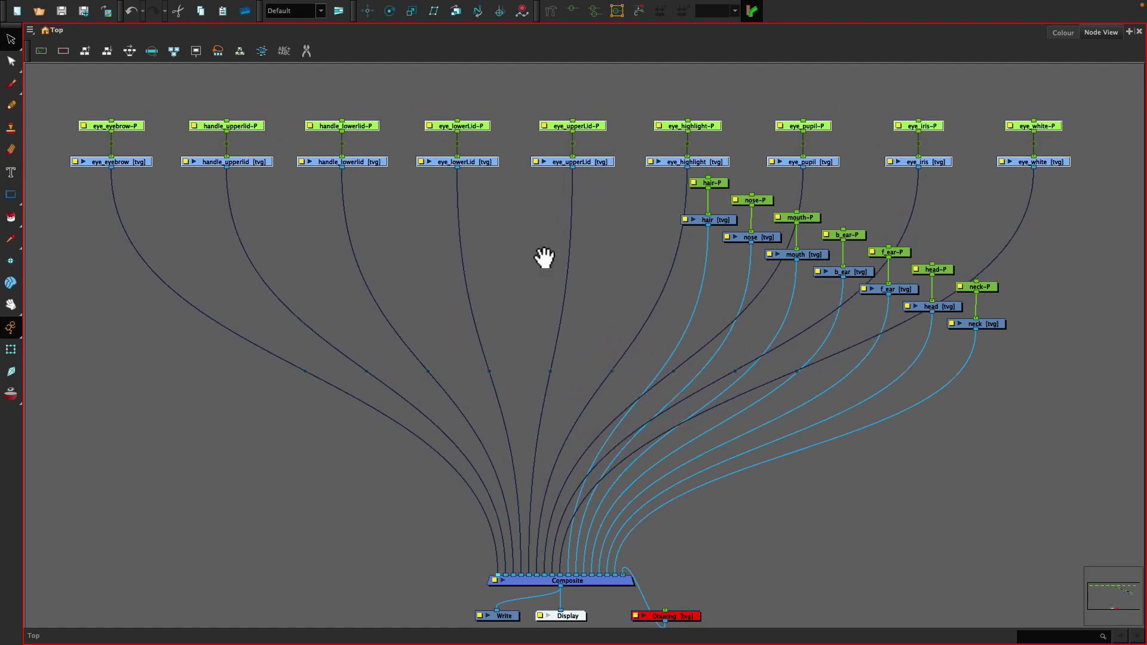
- Add one shared parent peg for all the eye pegs and place it centrally above their row
drag(537, 256, 537, 361)
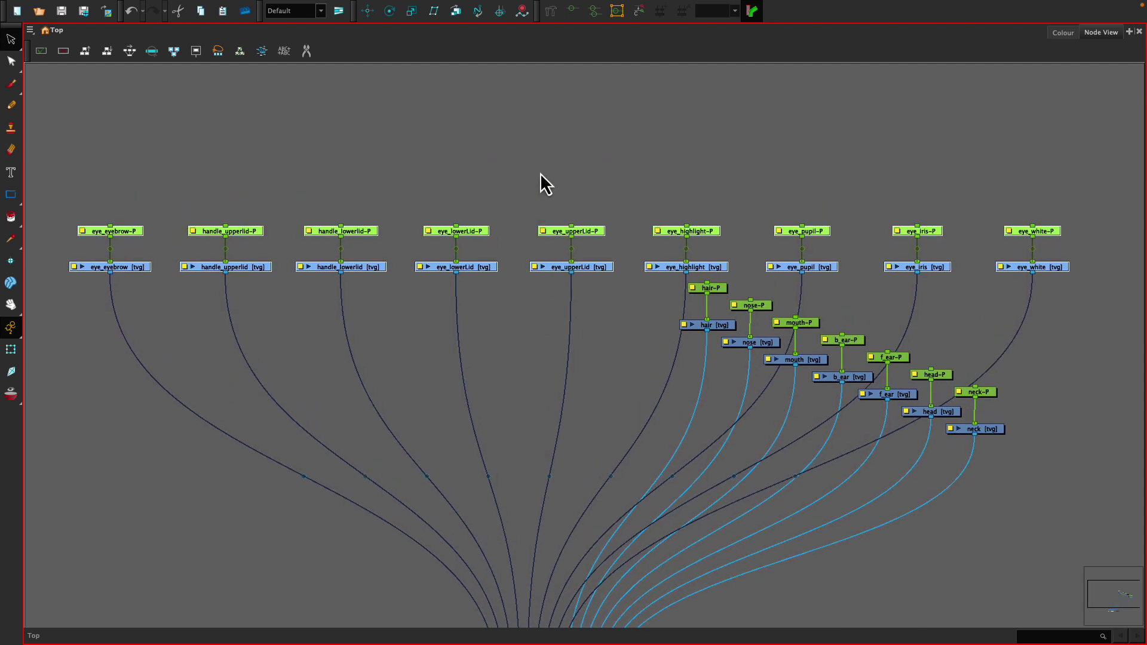
key(ctrl+p)
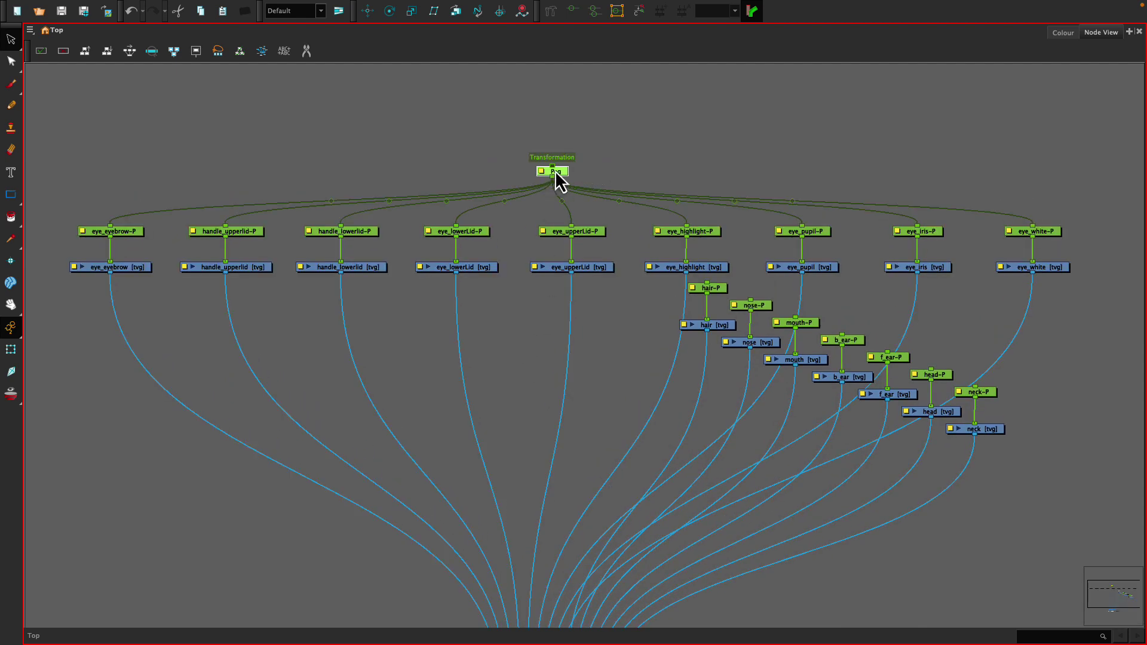
drag(564, 172, 560, 162)
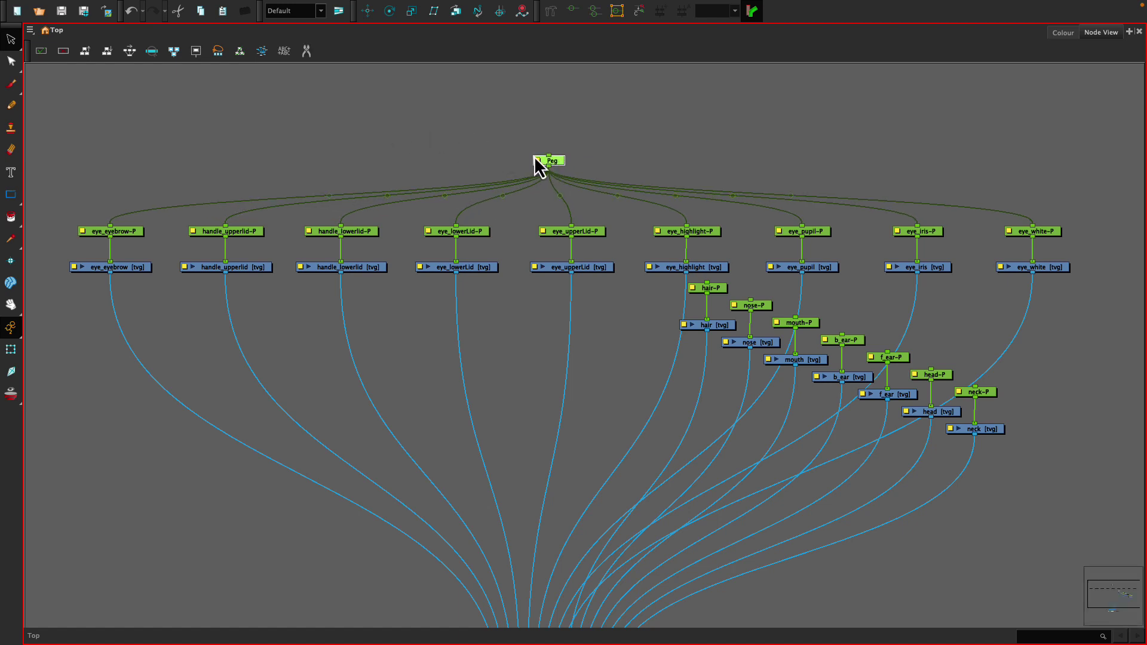
- Rename the shared parent peg of the eye pegs as eye_master-P
double_click(538, 160)
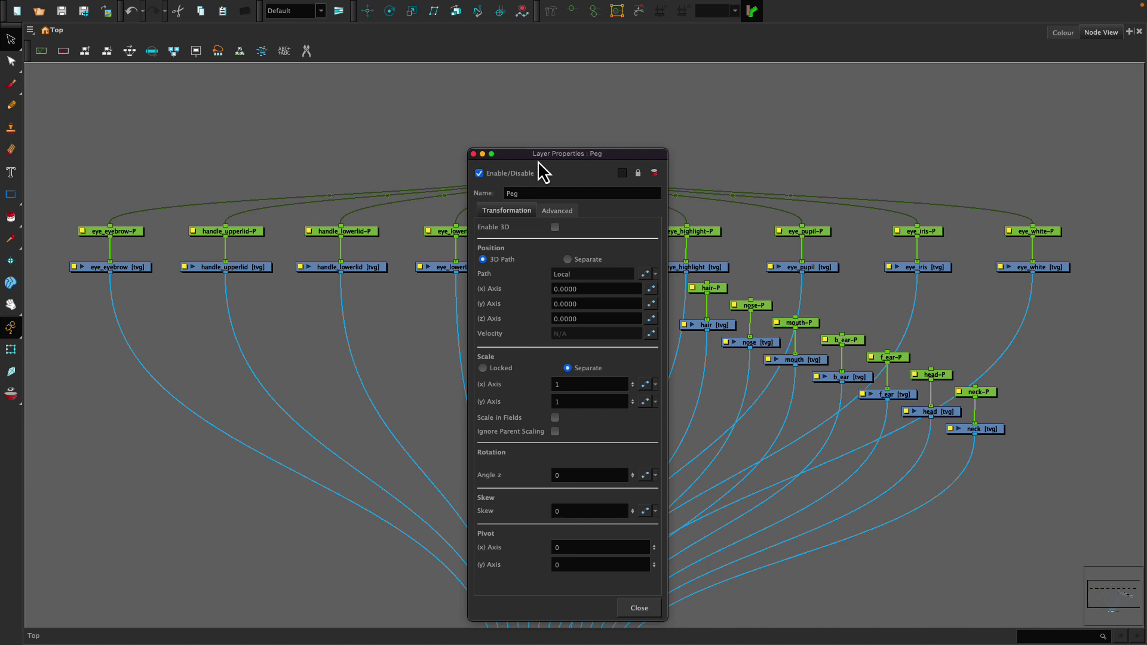
double_click(518, 192)
text(eye)
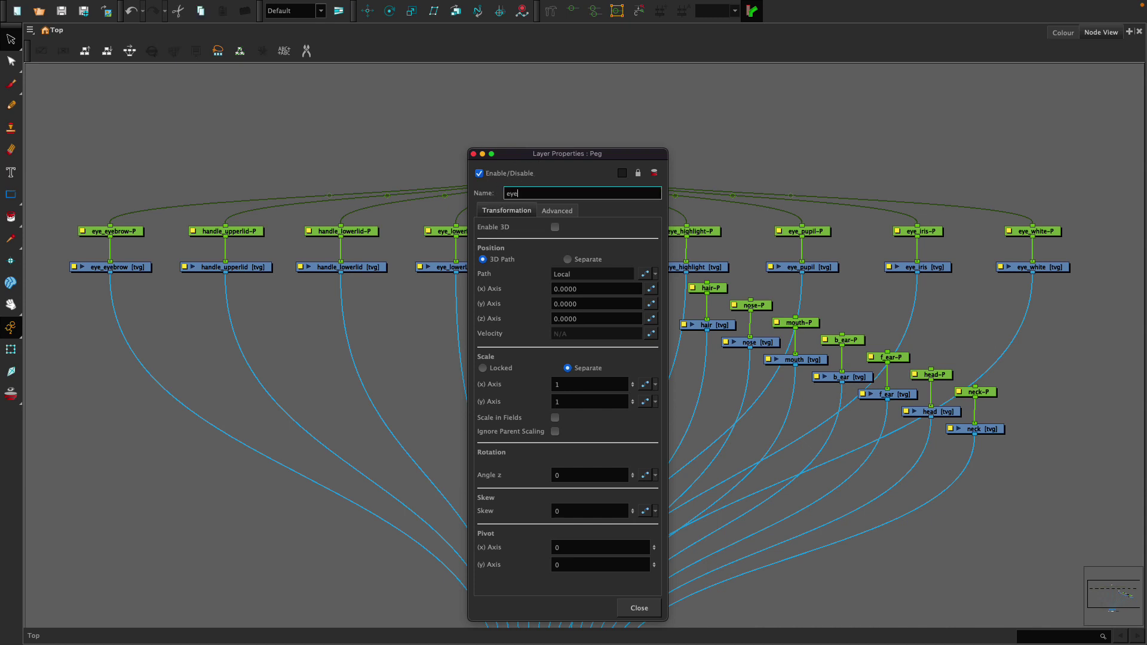
text(_master-P)
click(474, 154)
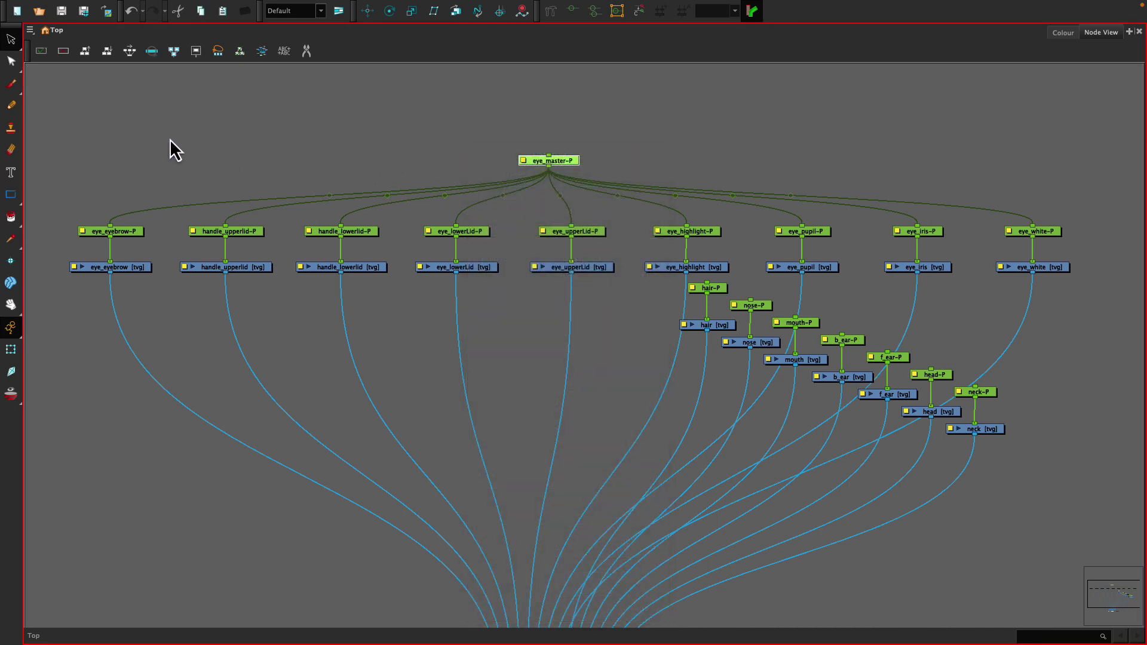
- Group the eye drawings, their pegs and eye_master-P with a composite, and move the group away from the remaining drawings
mouse_move(121, 138)
mouse_down()
mouse_move(954, 290)
mouse_move(1063, 281)
mouse_move(1015, 281)
mouse_up()
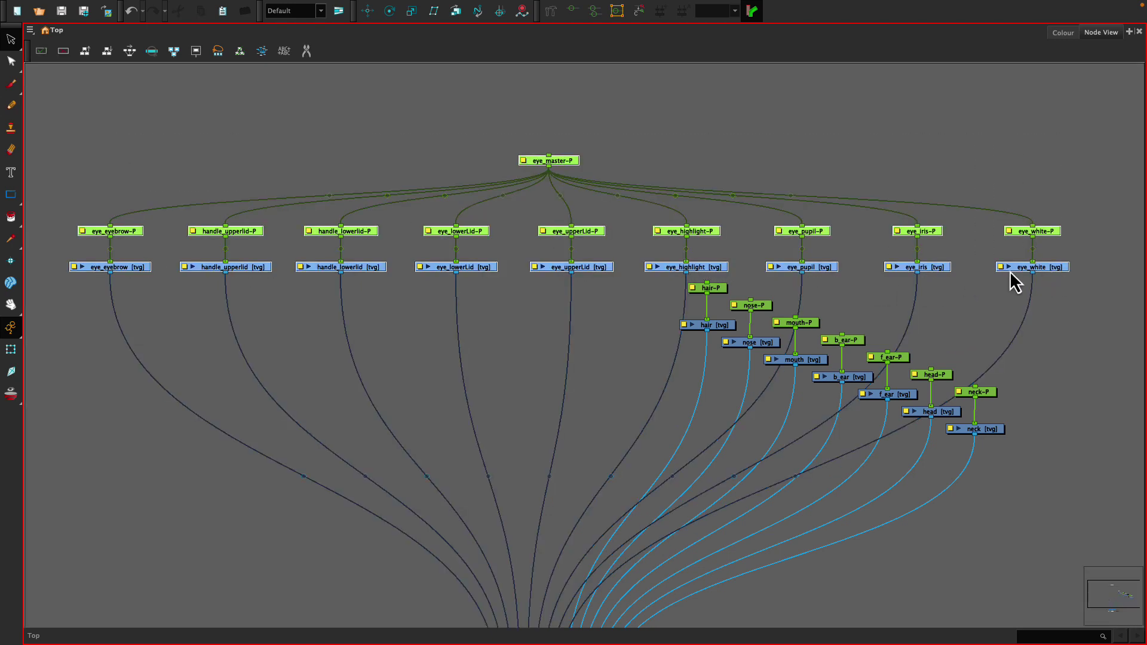
right_click(453, 158)
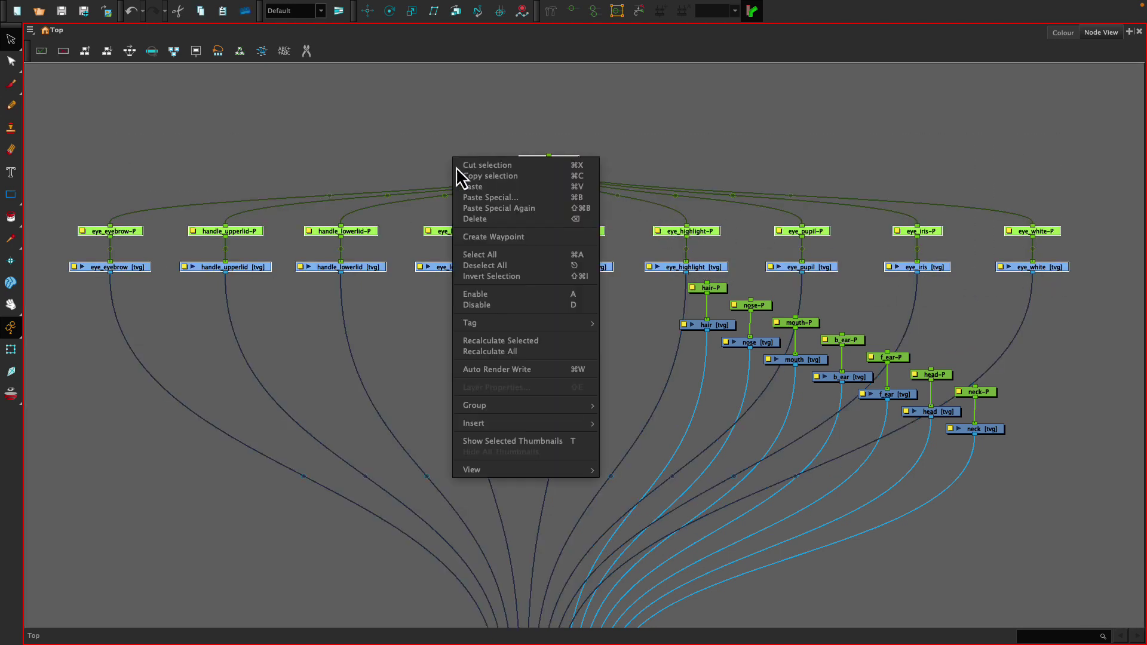
mouse_move(504, 405)
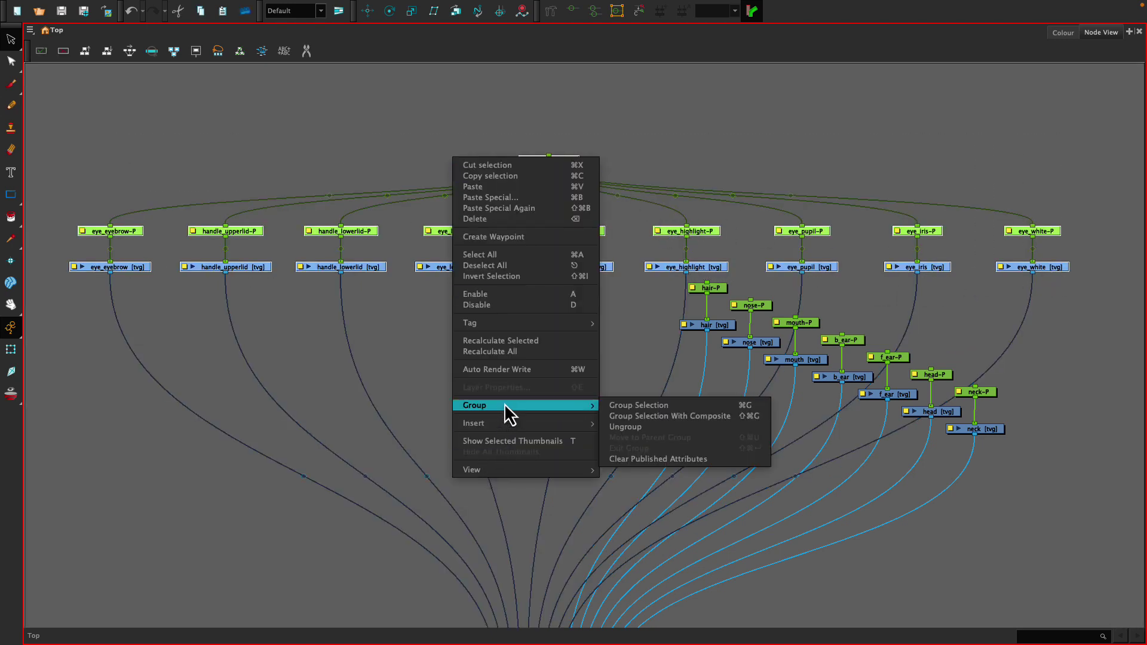
click(644, 415)
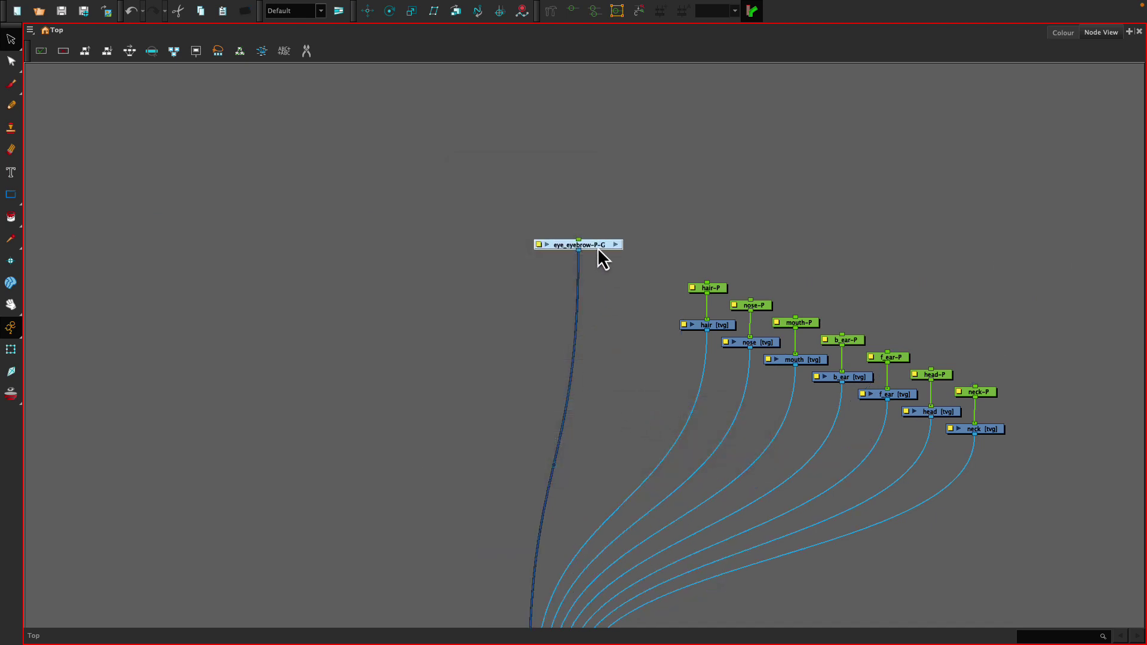
mouse_move(598, 248)
mouse_down()
mouse_move(541, 412)
mouse_move(528, 412)
mouse_move(537, 255)
mouse_move(568, 233)
mouse_move(440, 236)
mouse_up()
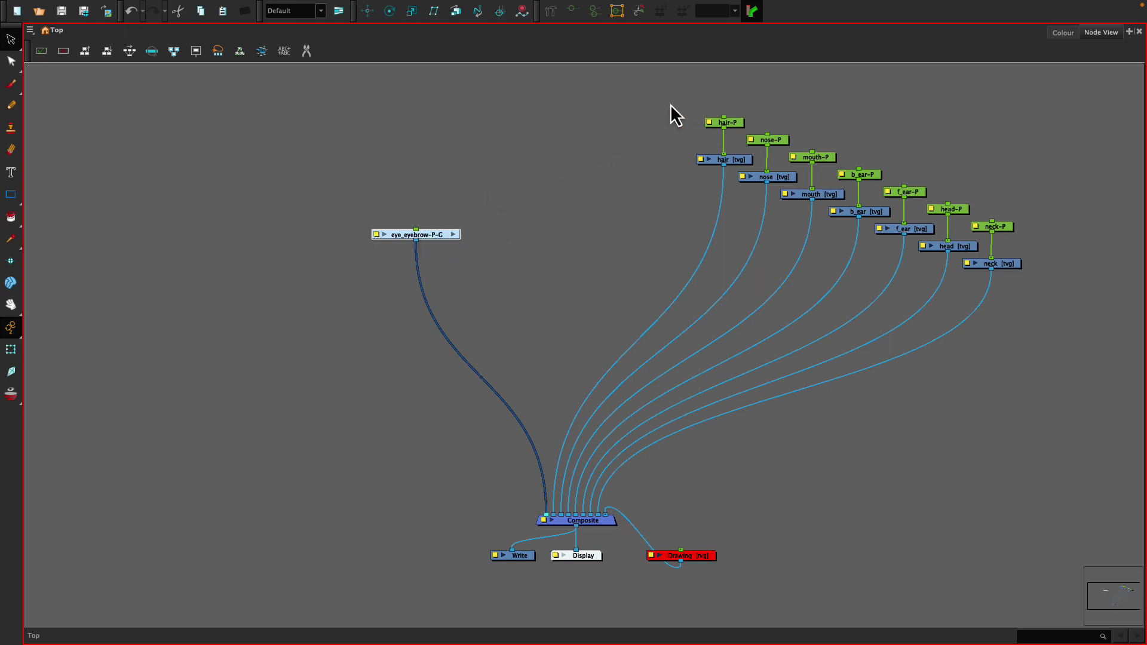
- Arrange the drawings from hair to neck and their pegs in evenly spaced horizontal rows beside the eye group
drag(670, 103, 1016, 279)
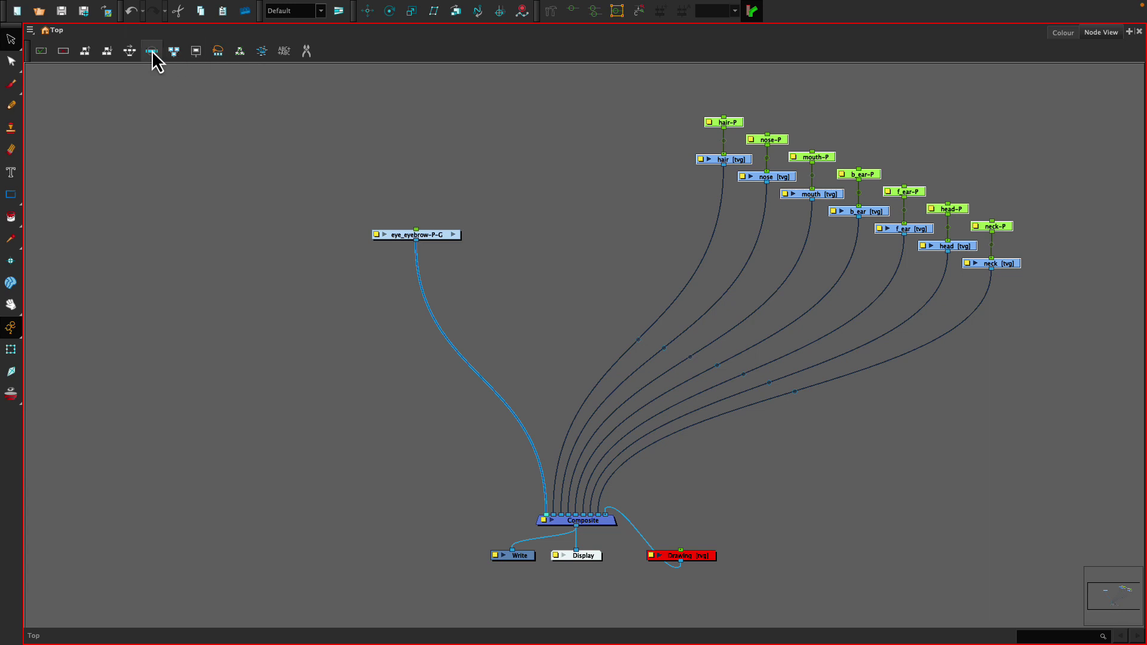
click(133, 51)
mouse_move(743, 170)
mouse_down()
mouse_move(614, 221)
mouse_move(579, 217)
mouse_move(584, 240)
mouse_up()
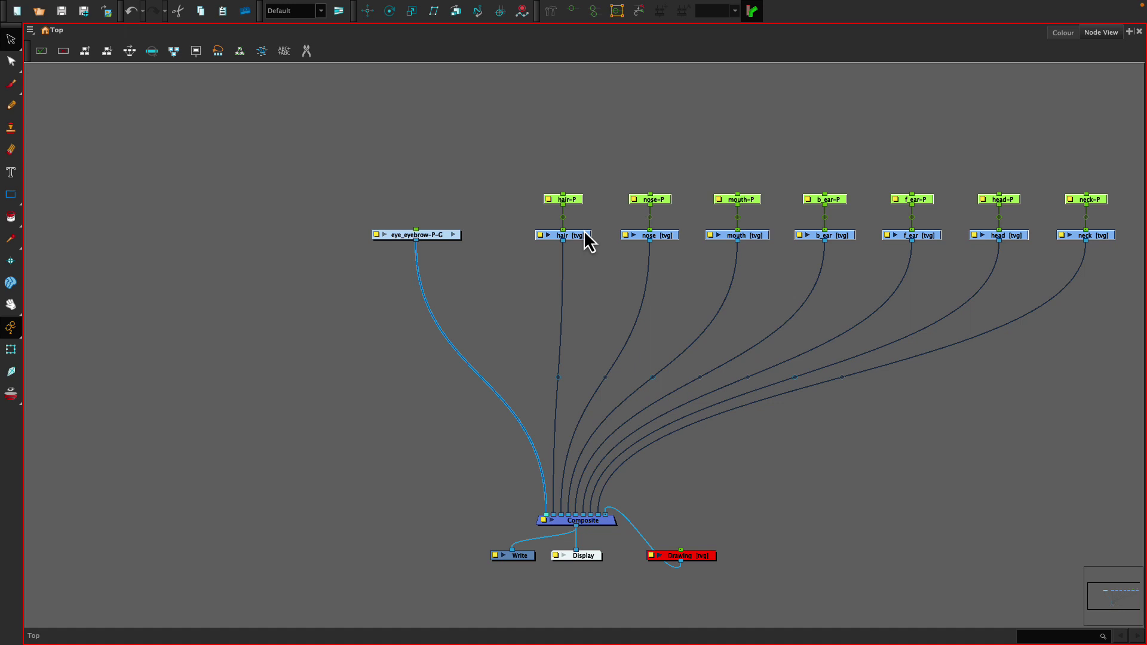
- Move the hair drawing and its peg to the left of the eye group, and level the group with the hair drawing
click(418, 143)
drag(431, 237, 468, 238)
drag(572, 240, 326, 243)
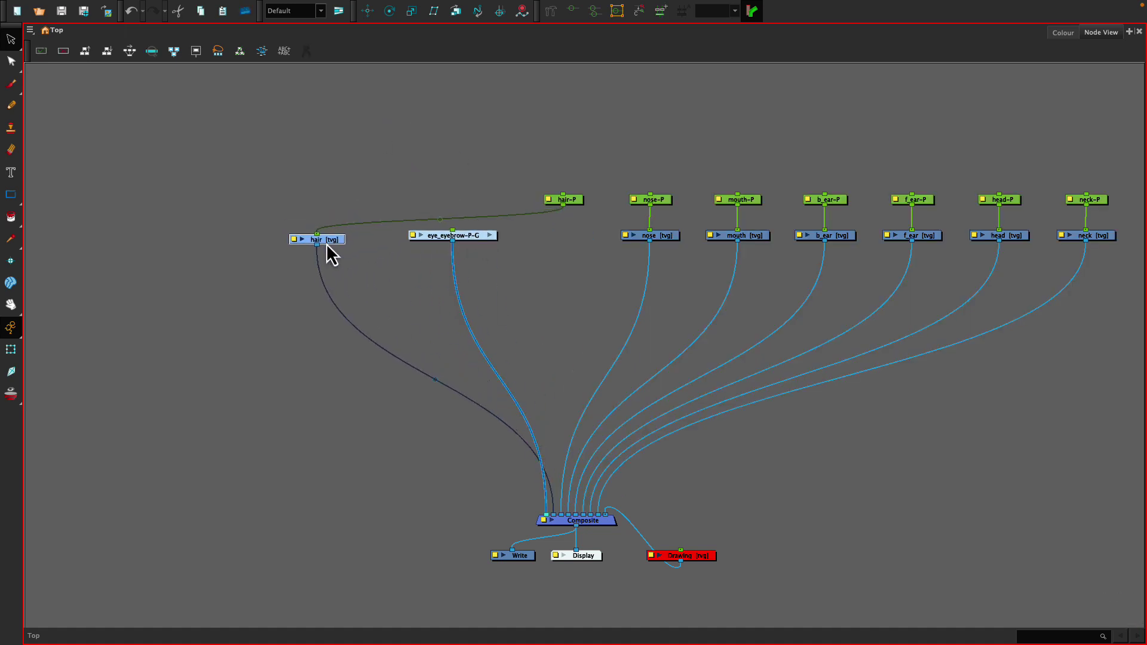
drag(581, 204, 327, 202)
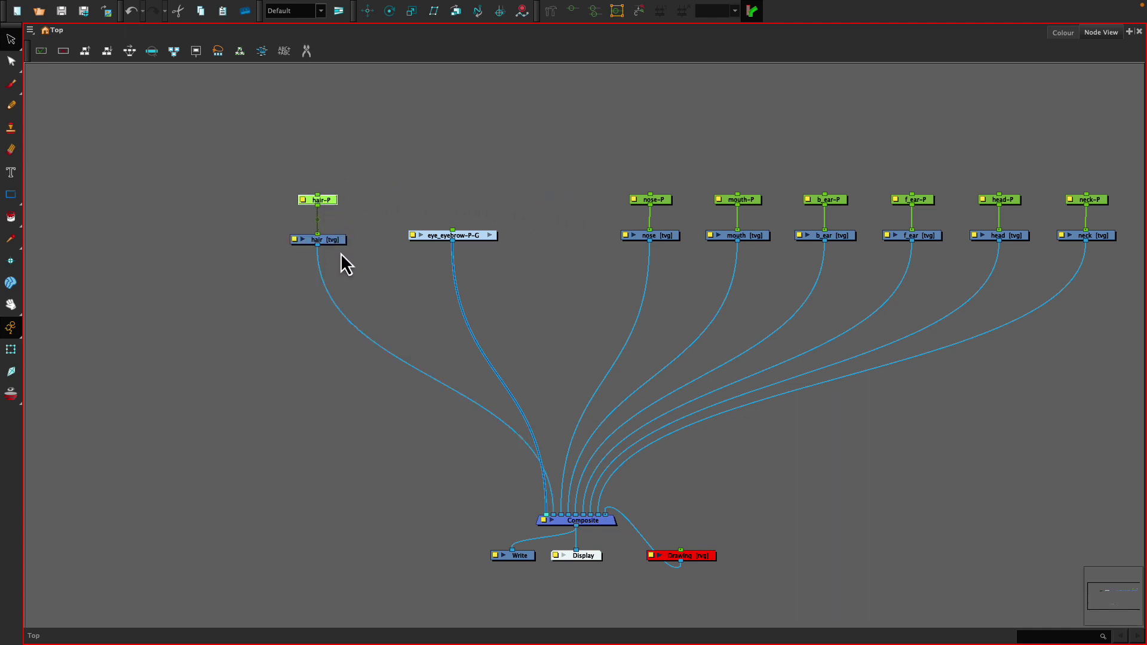
click(471, 237)
drag(470, 239, 460, 243)
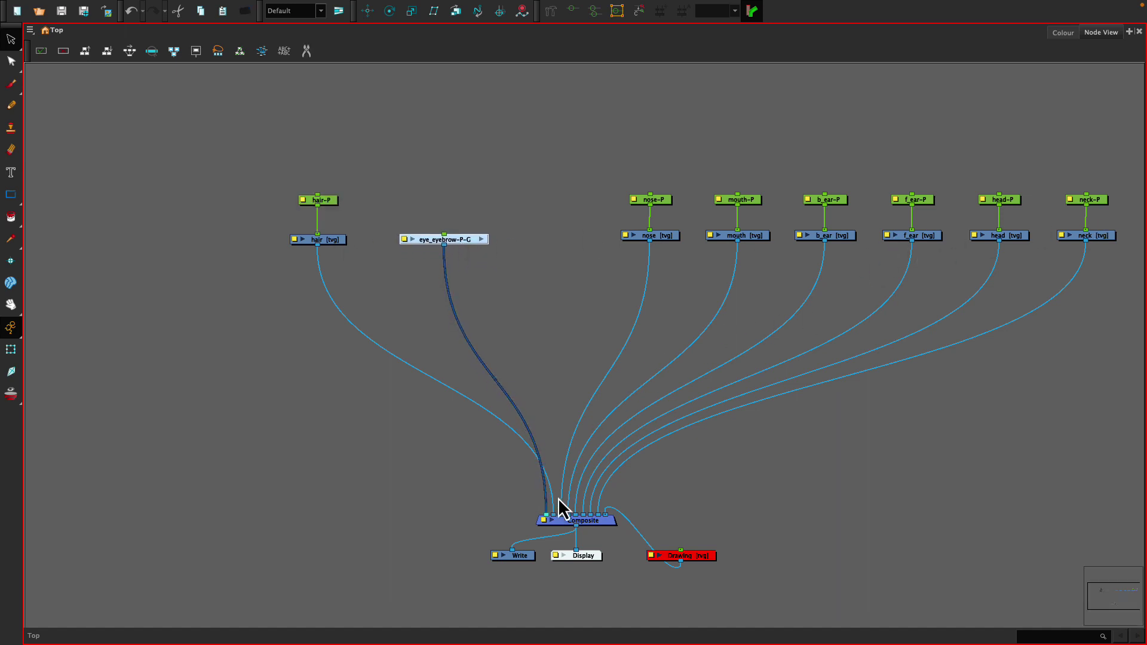
- Examine the layer properties of the main Composite and the port order of its incoming connections
double_click(550, 525)
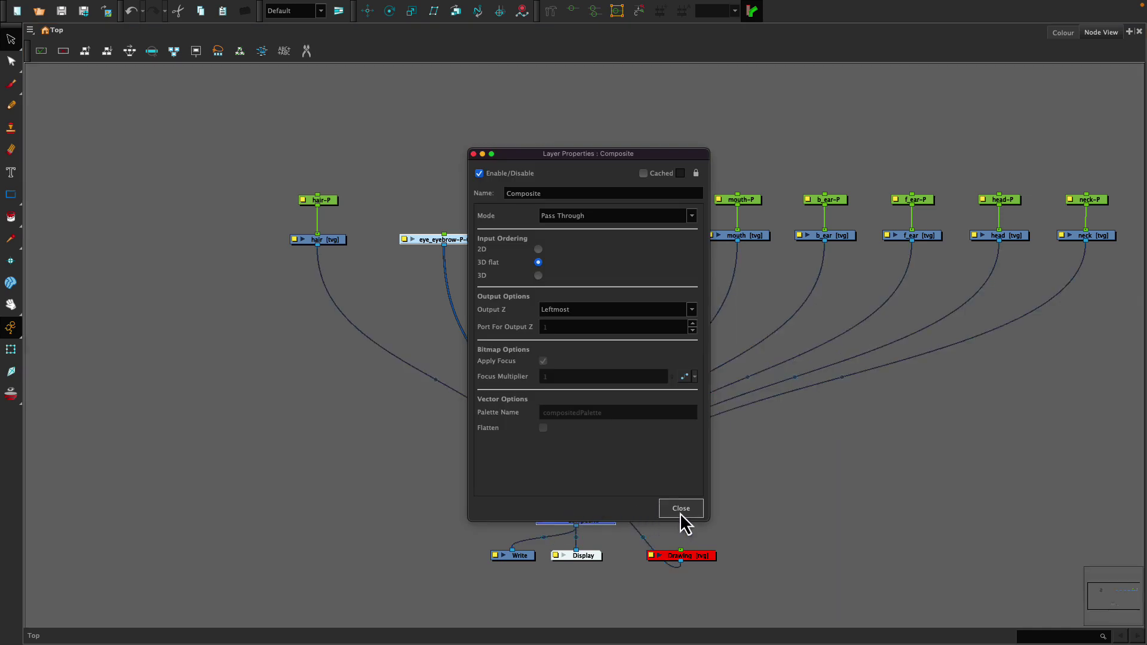
click(680, 509)
drag(546, 516, 556, 507)
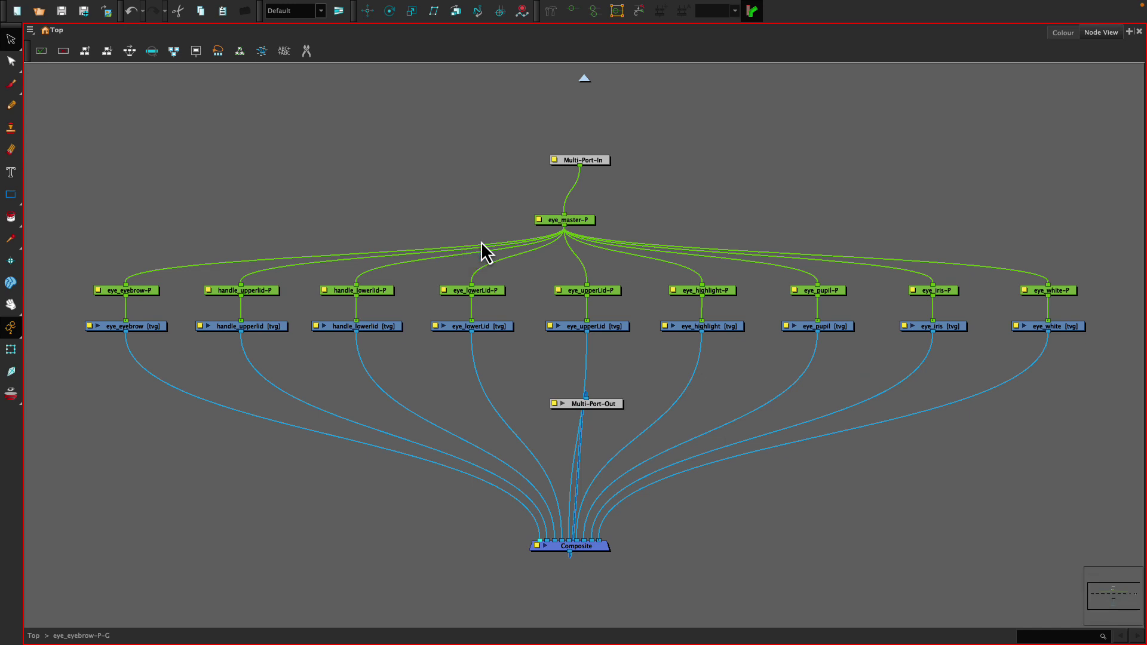
- Inside the eye group, place Multi-Port-Out directly below the Composite and line up Multi-Port-In above eye_master-P
drag(604, 405, 594, 606)
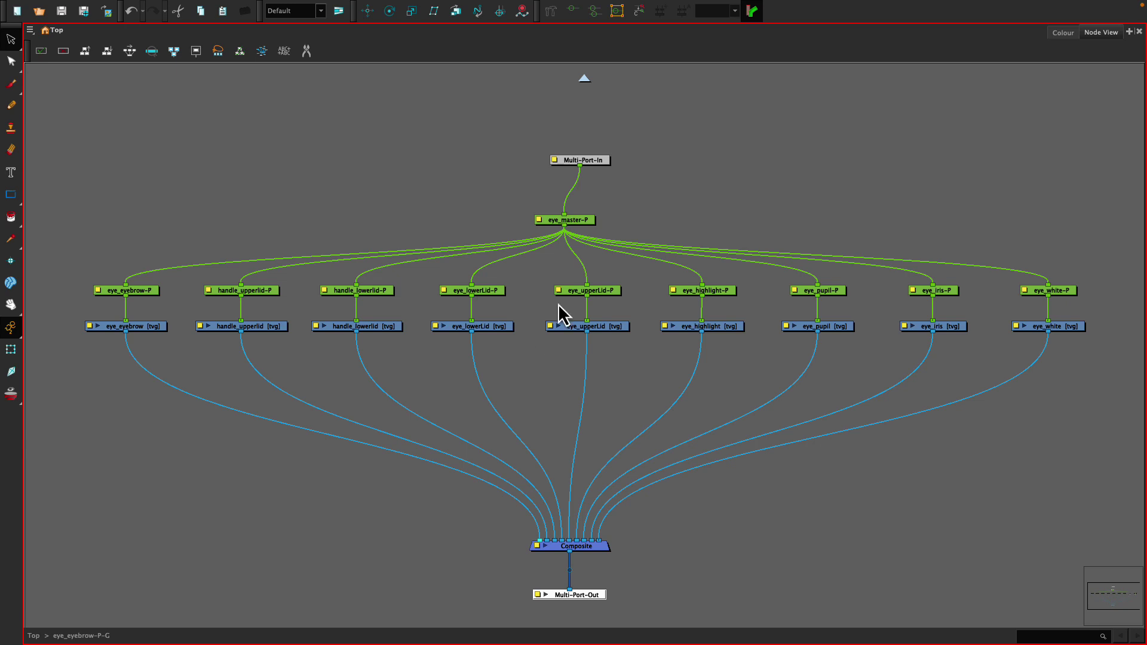
drag(573, 221, 573, 200)
drag(597, 160, 581, 159)
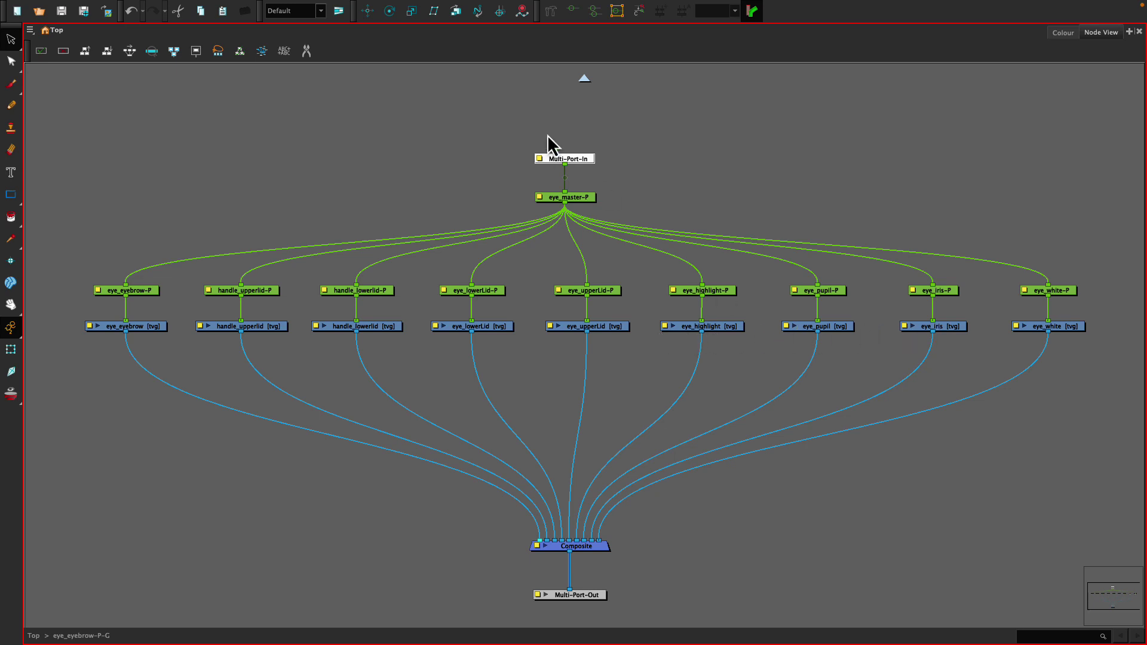
click(446, 165)
- Restore the full workspace and enlarge the node view beside the camera view by shrinking the timeline and collapsing the tool properties
key(grave)
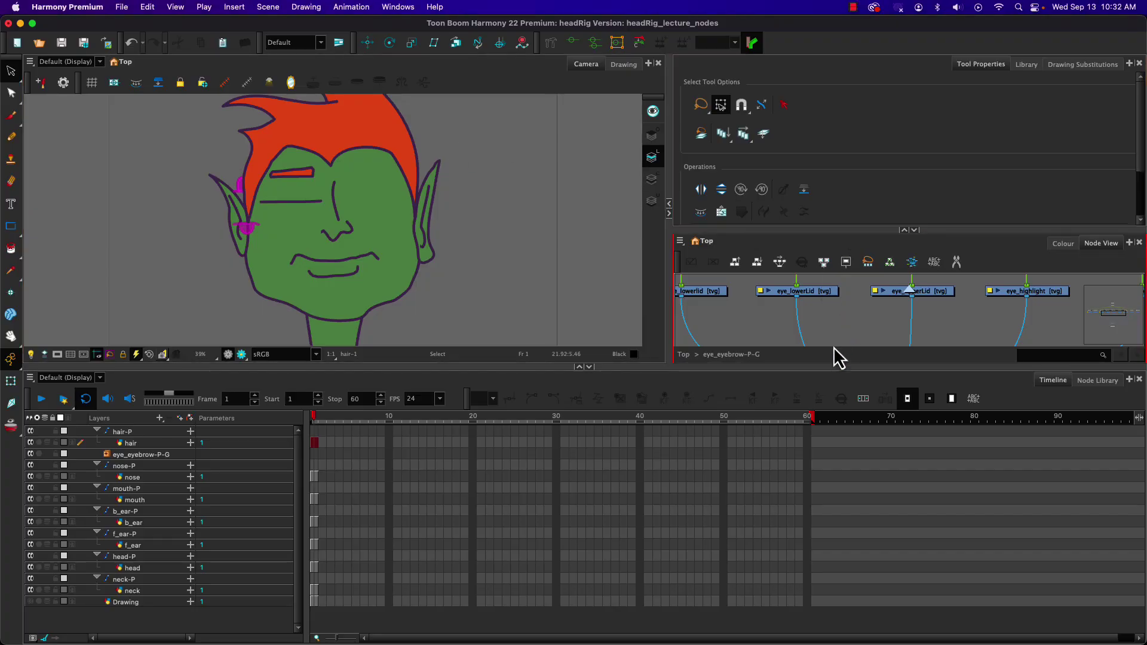
click(858, 368)
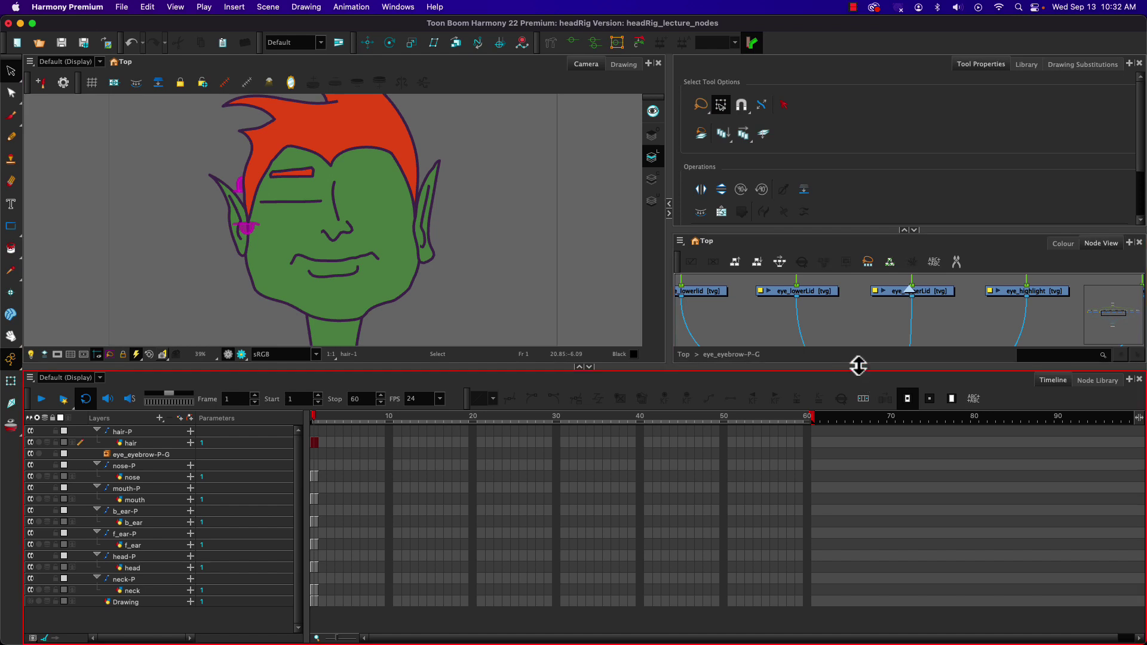
drag(858, 368, 844, 541)
click(832, 490)
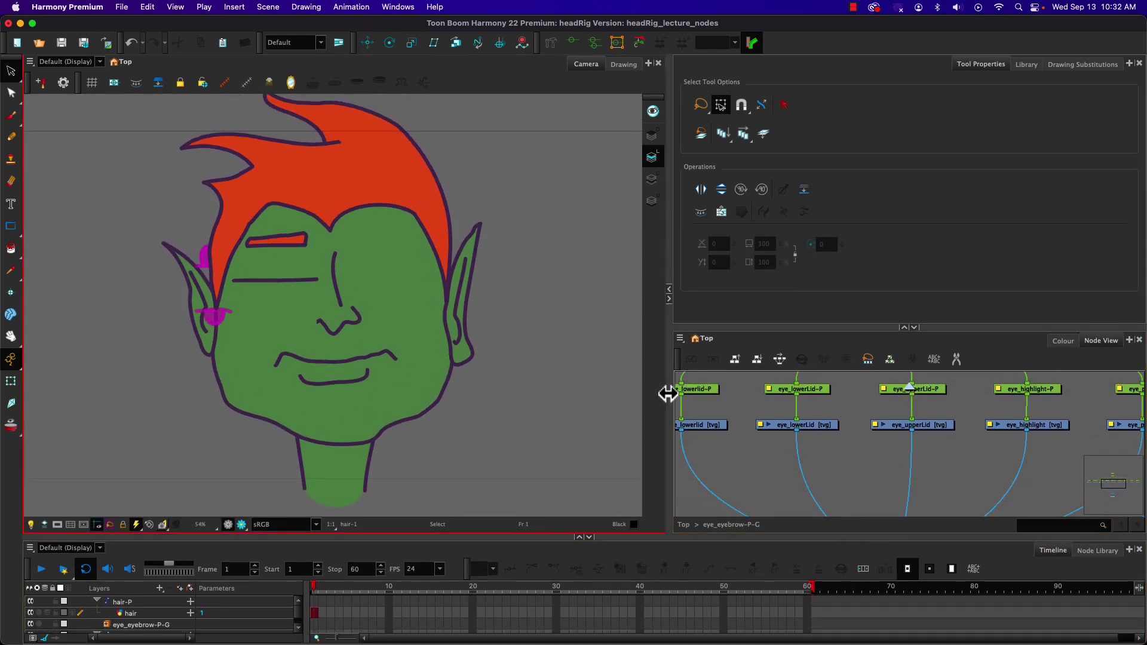
drag(665, 392, 456, 389)
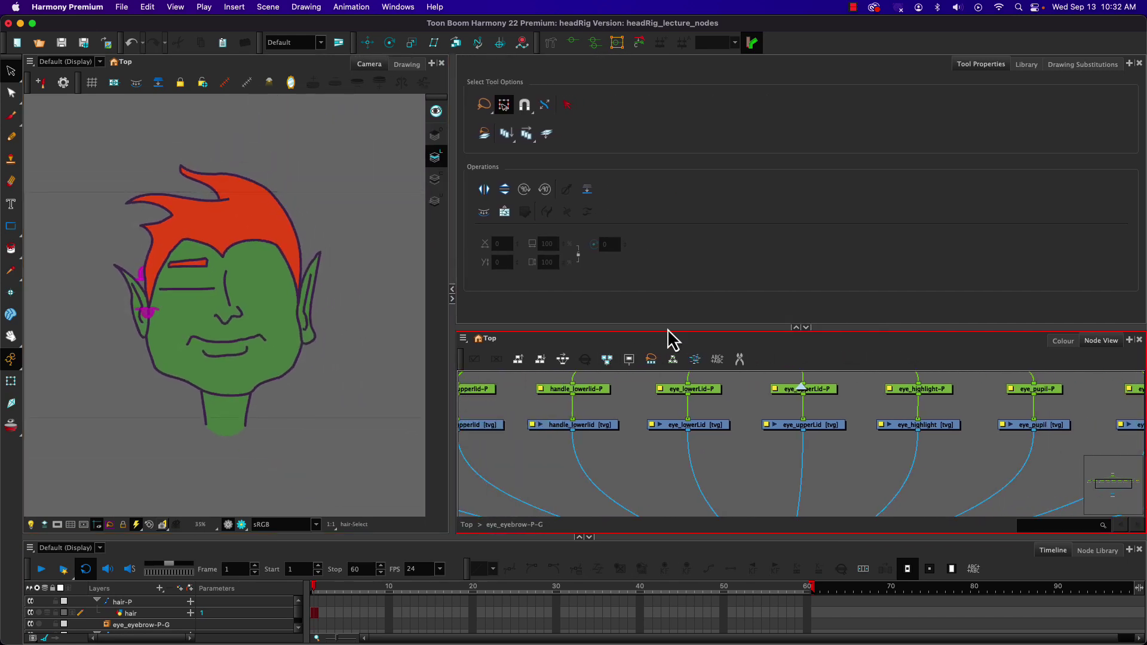
click(796, 328)
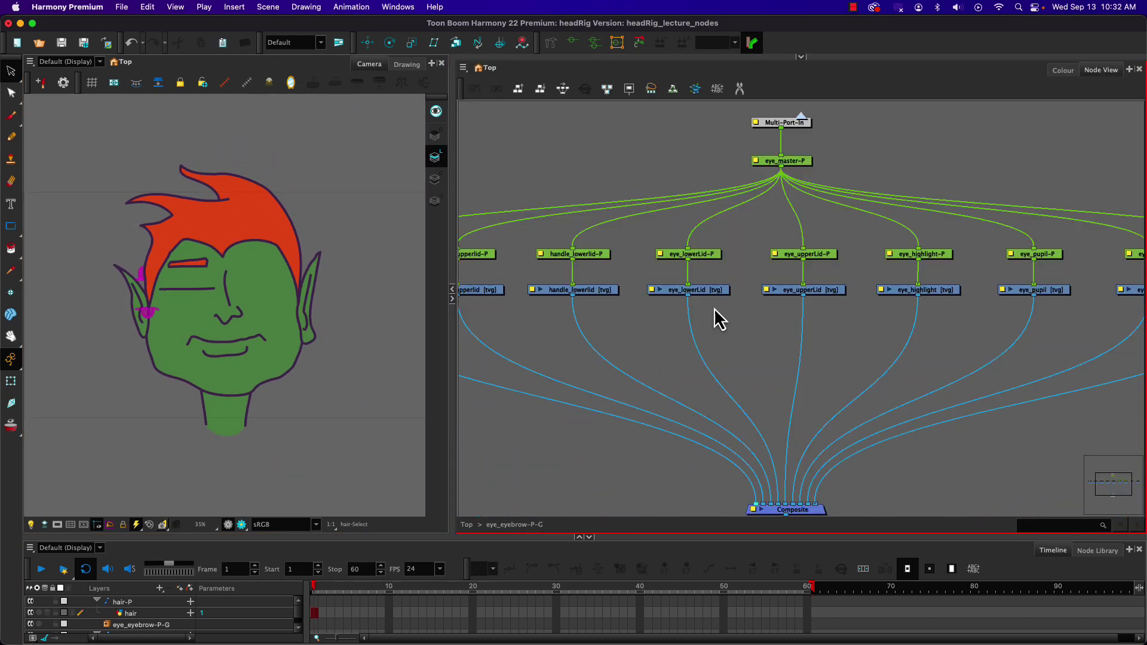
- Try moving the eye_lowerLid-P peg down to uncover the eye, and undo the moves
click(704, 257)
click(12, 382)
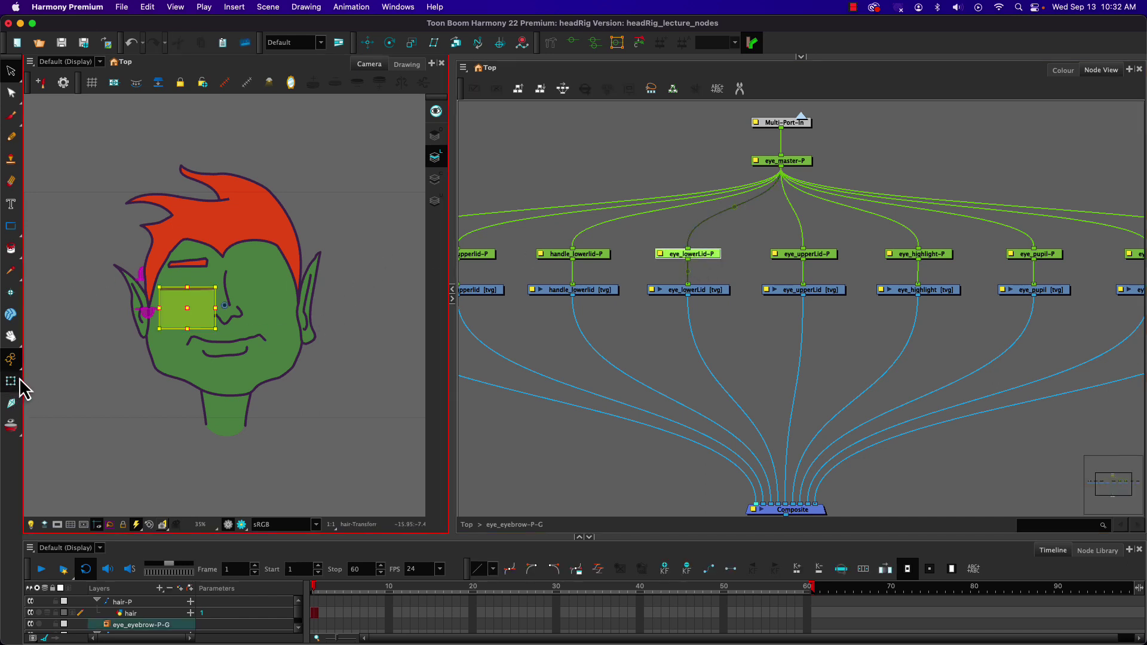
drag(180, 317, 174, 327)
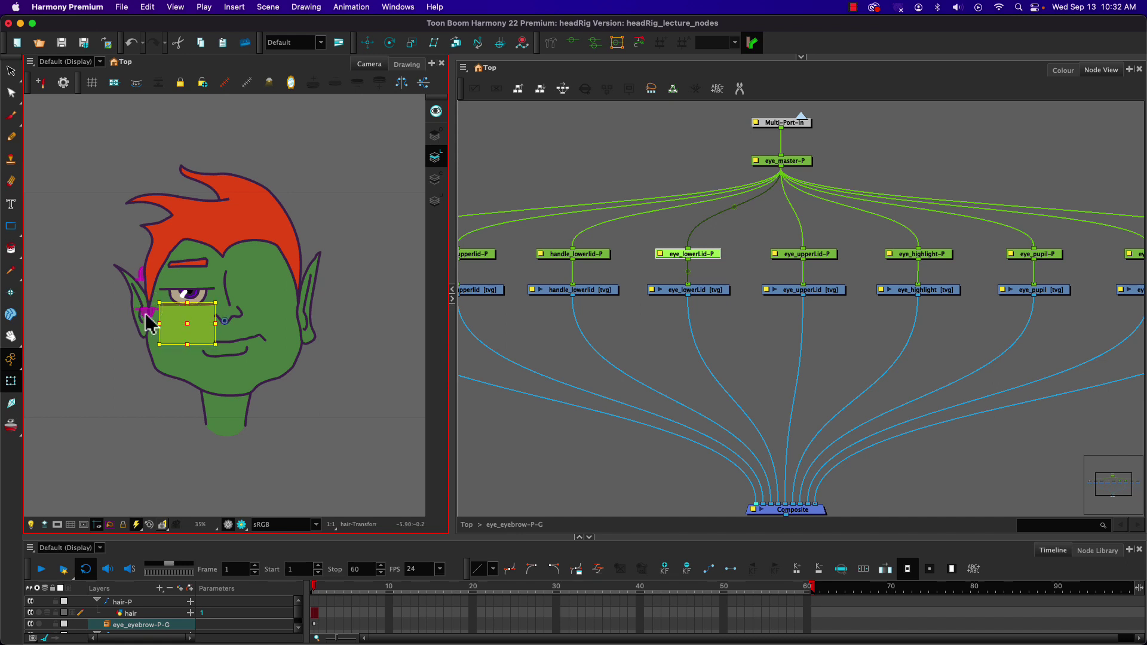
key(super+z)
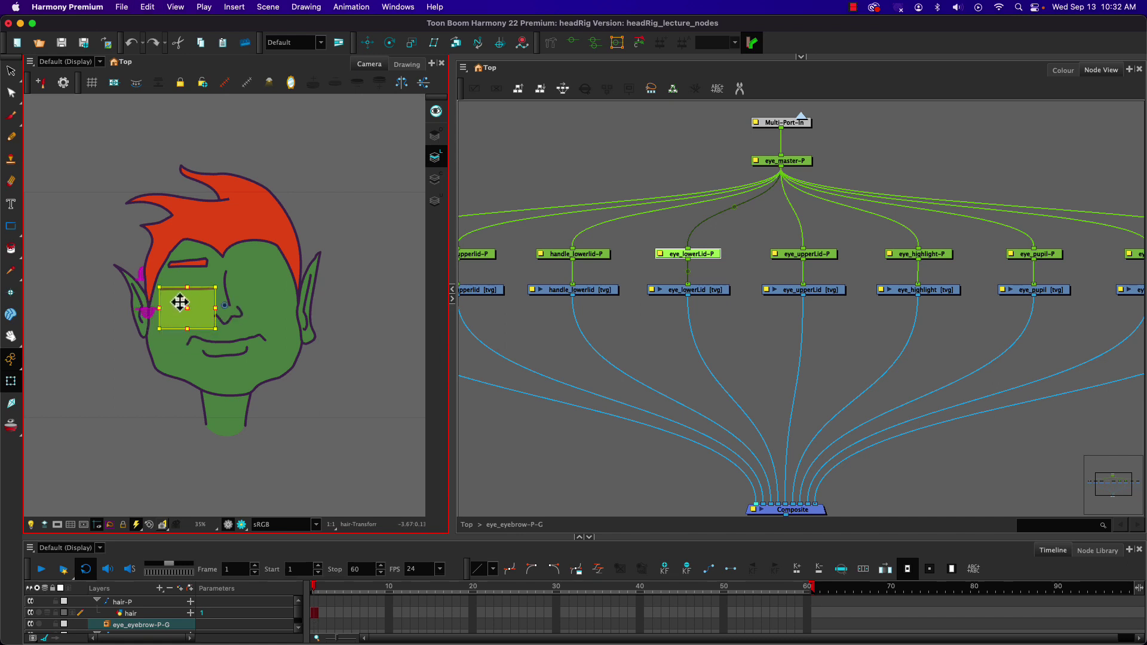
drag(181, 304, 180, 326)
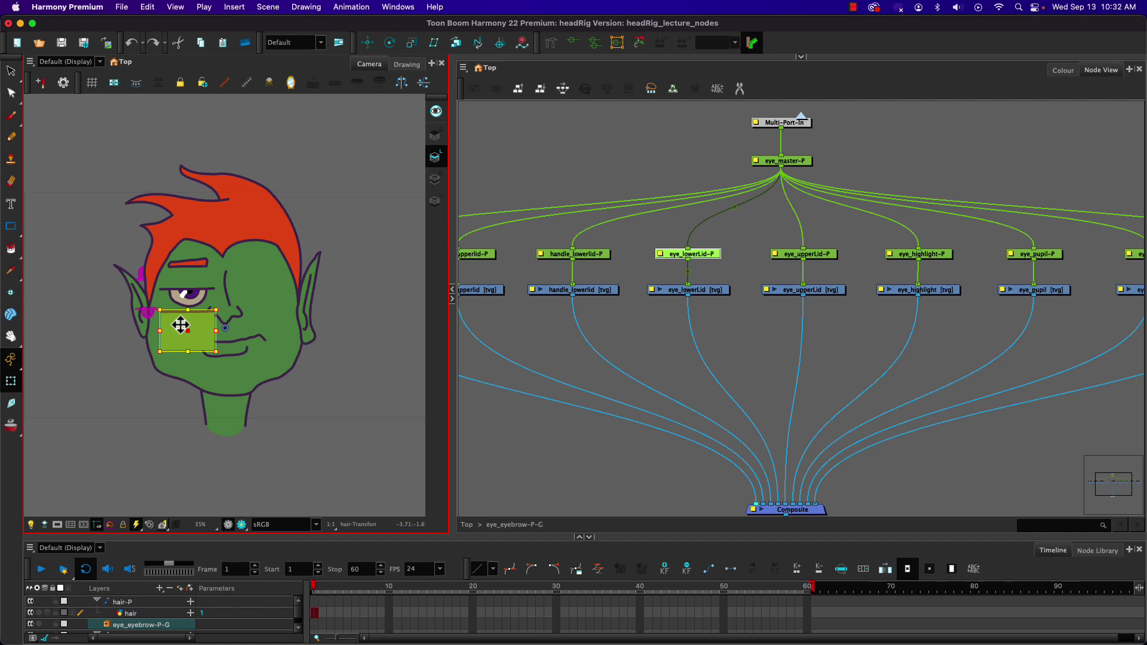
drag(181, 325, 179, 313)
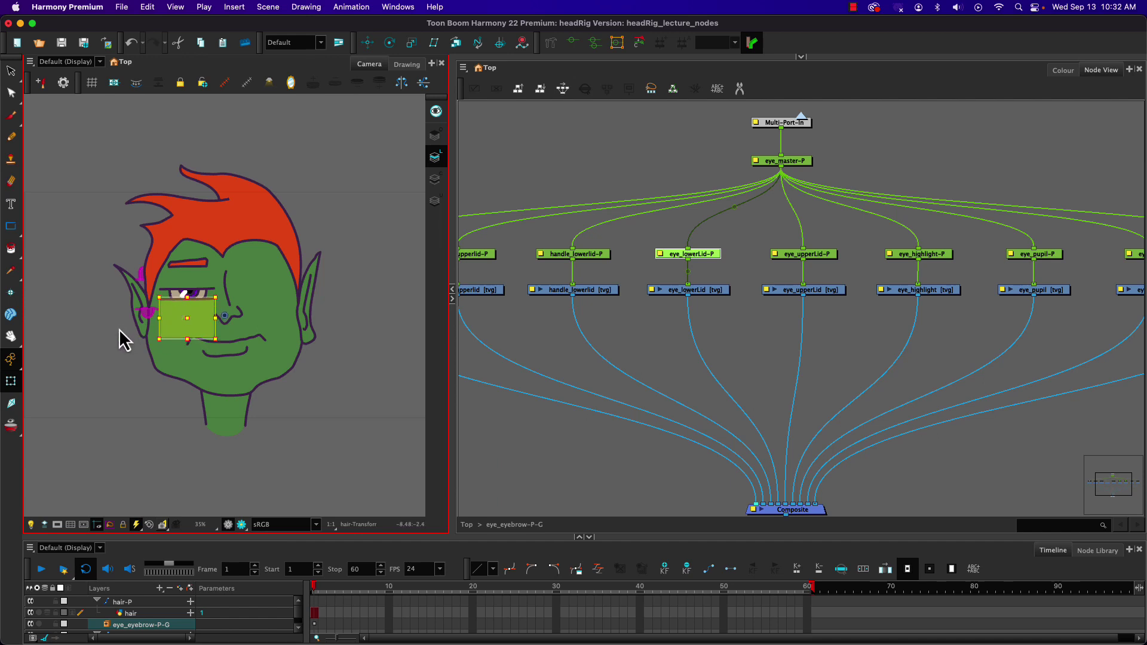
key(super+z)
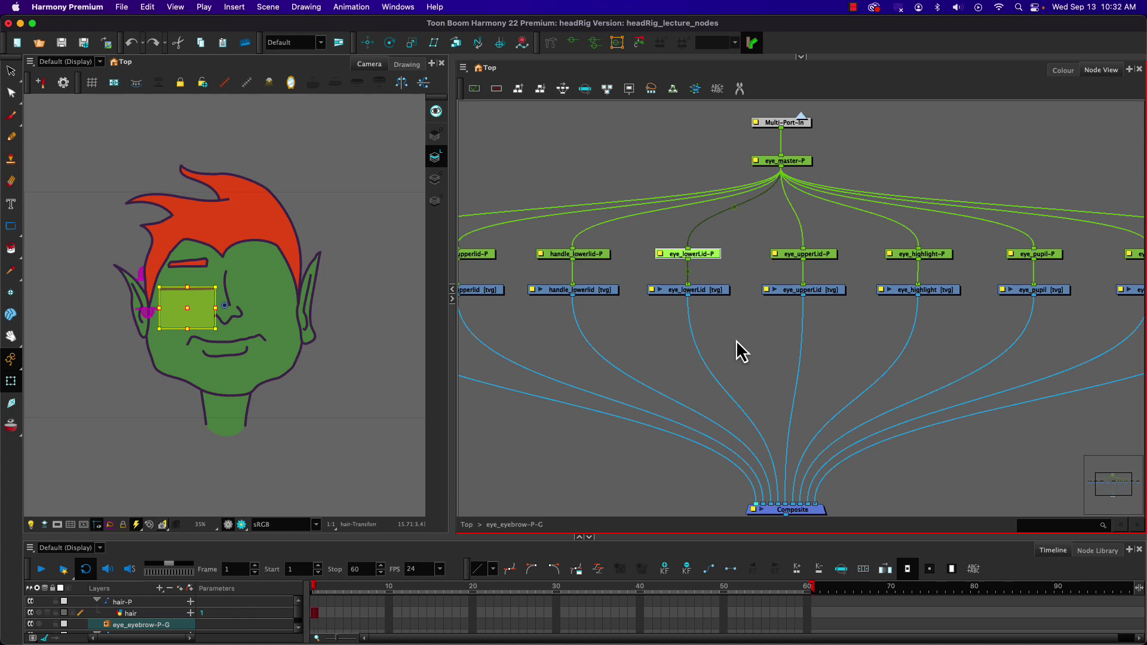
- Add an unconnected Cutter node inside the eye group and place it between the eyelid drawings and the Composite
scroll(181, 319, up, 3)
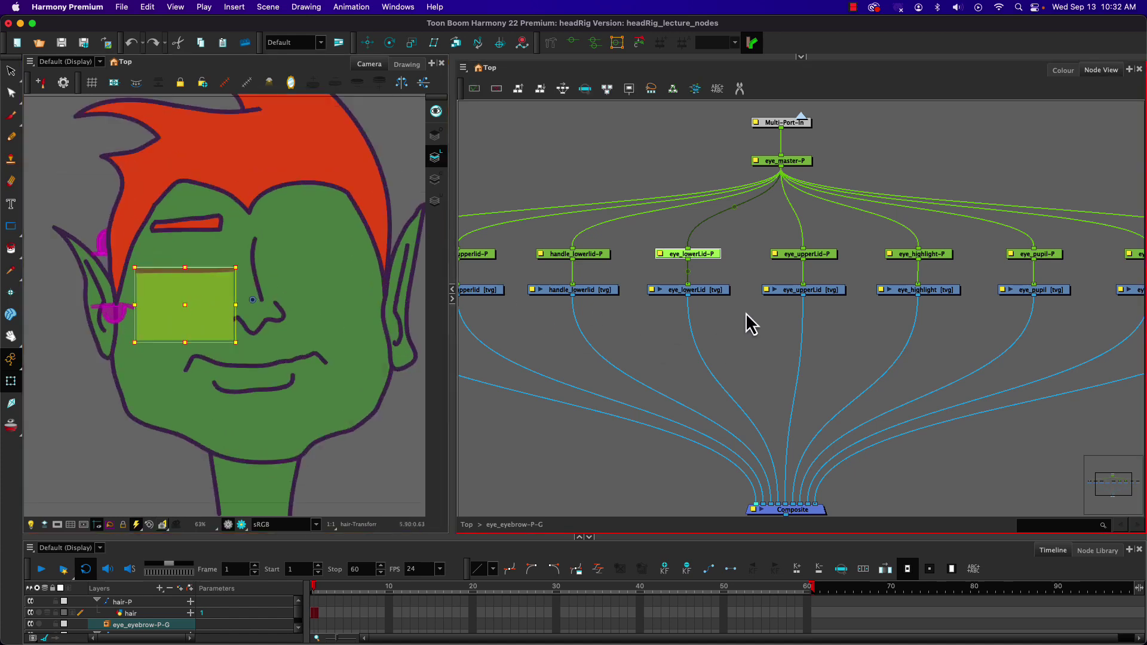
click(765, 319)
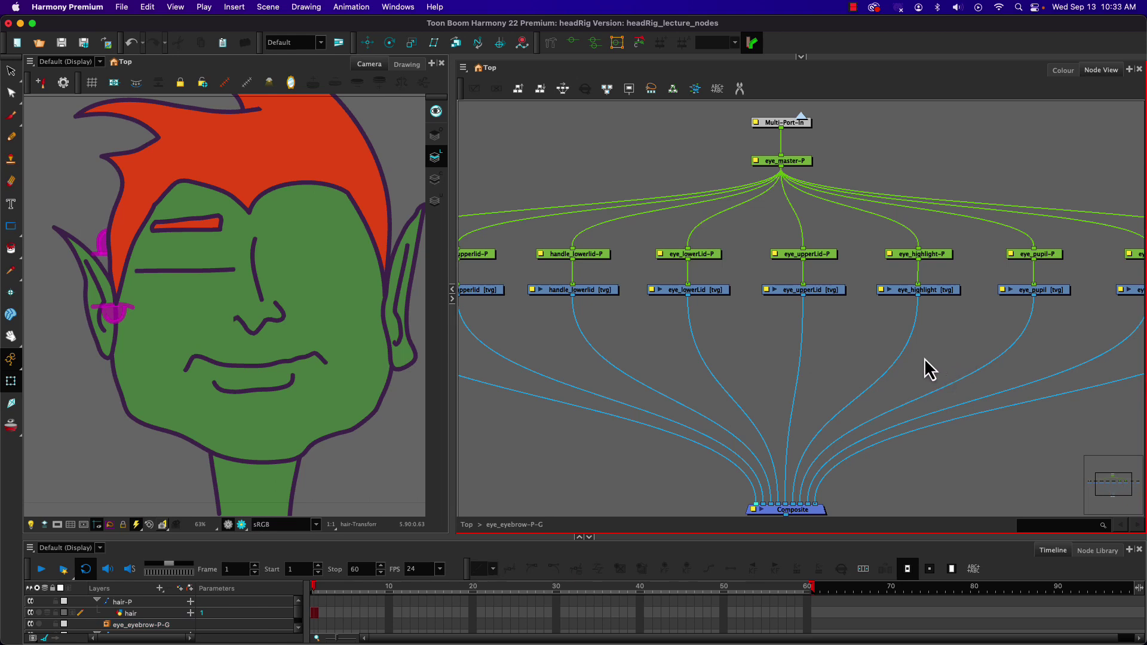
key(Tab)
text(cu)
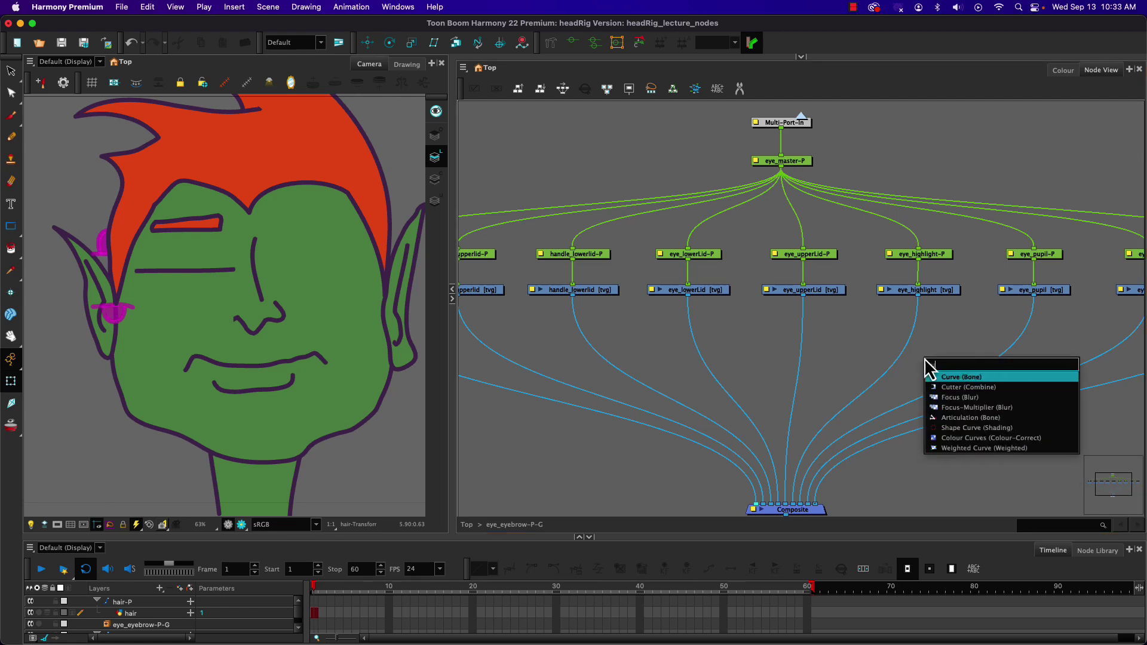
text(t)
key(Return)
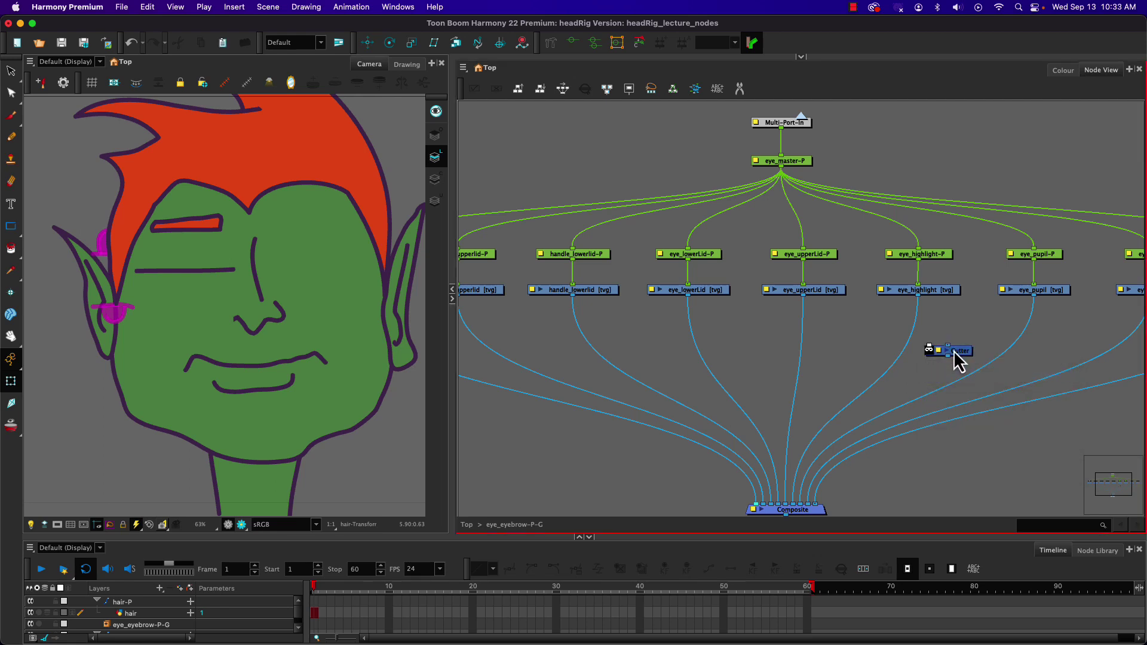
drag(955, 361, 783, 399)
scroll(627, 119, down, 2)
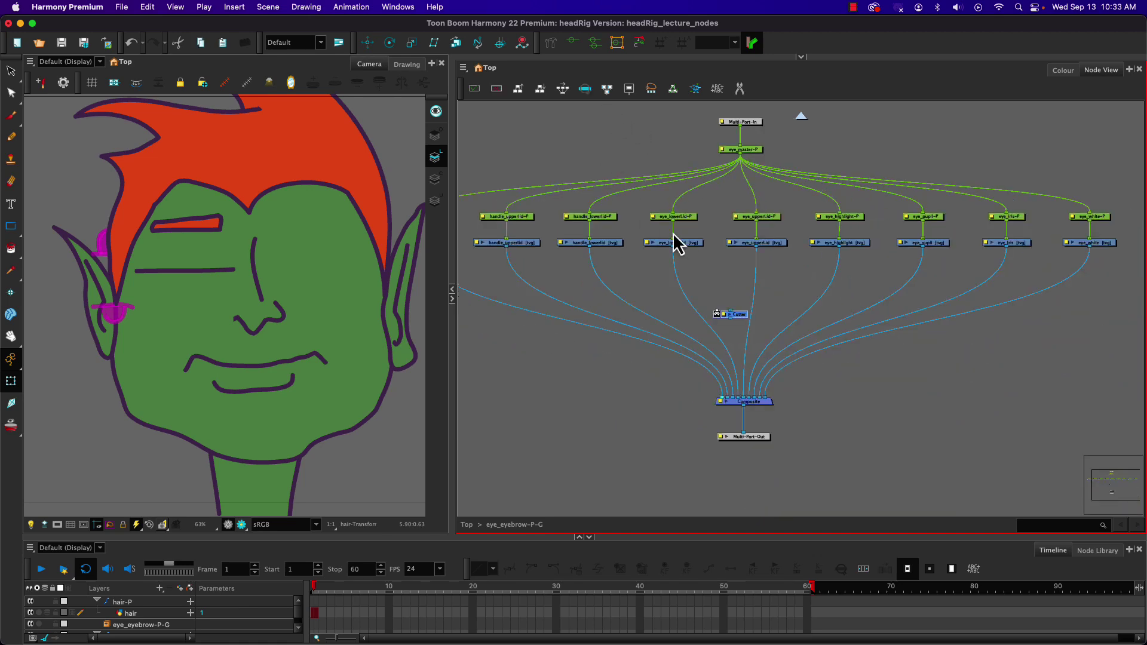
scroll(730, 317, up, 2)
scroll(733, 309, up, 1)
scroll(736, 303, down, 1)
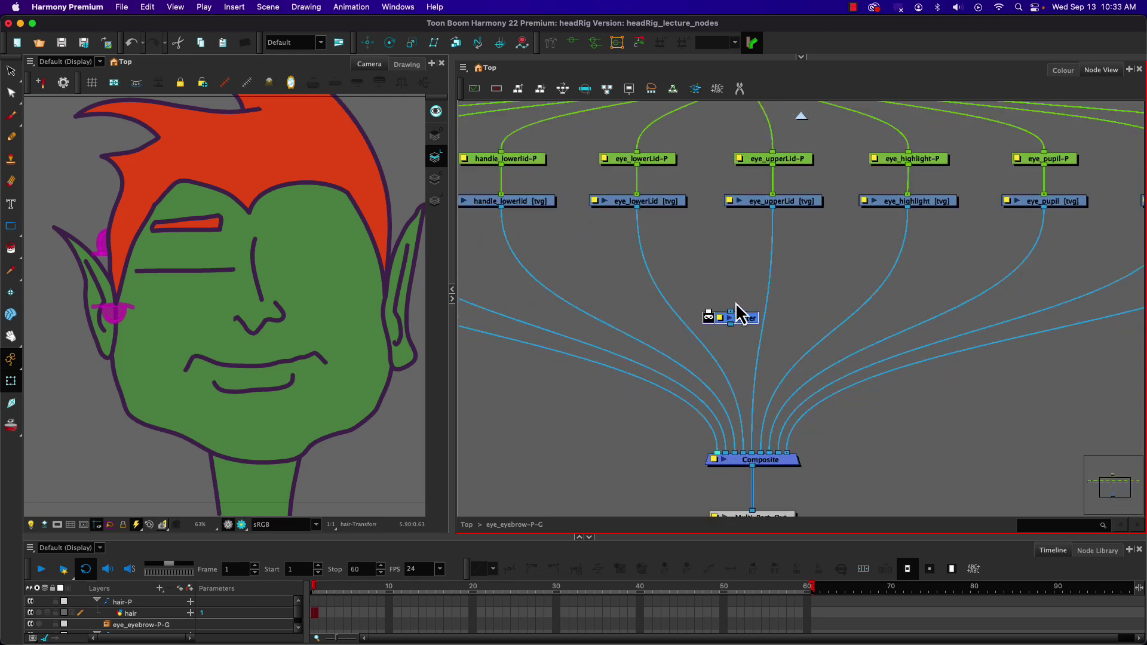
scroll(736, 305, down, 2)
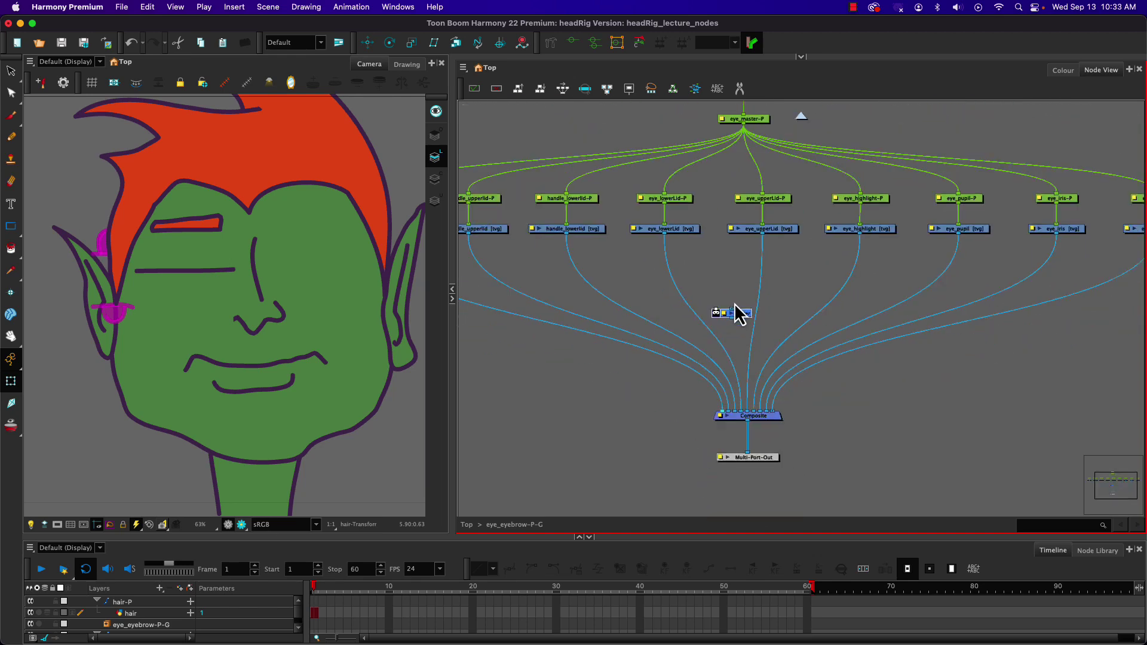
- Add a Colour-Art node inside the eye group and place it just above and beside the Cutter
drag(802, 286, 727, 322)
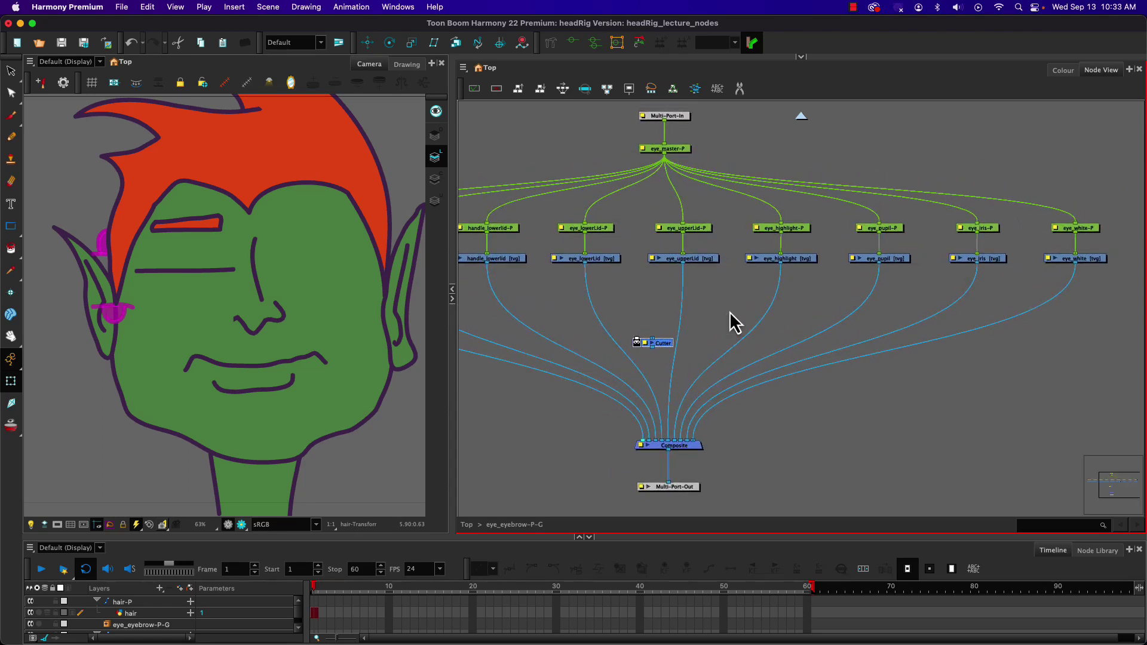
scroll(729, 310, up, 1)
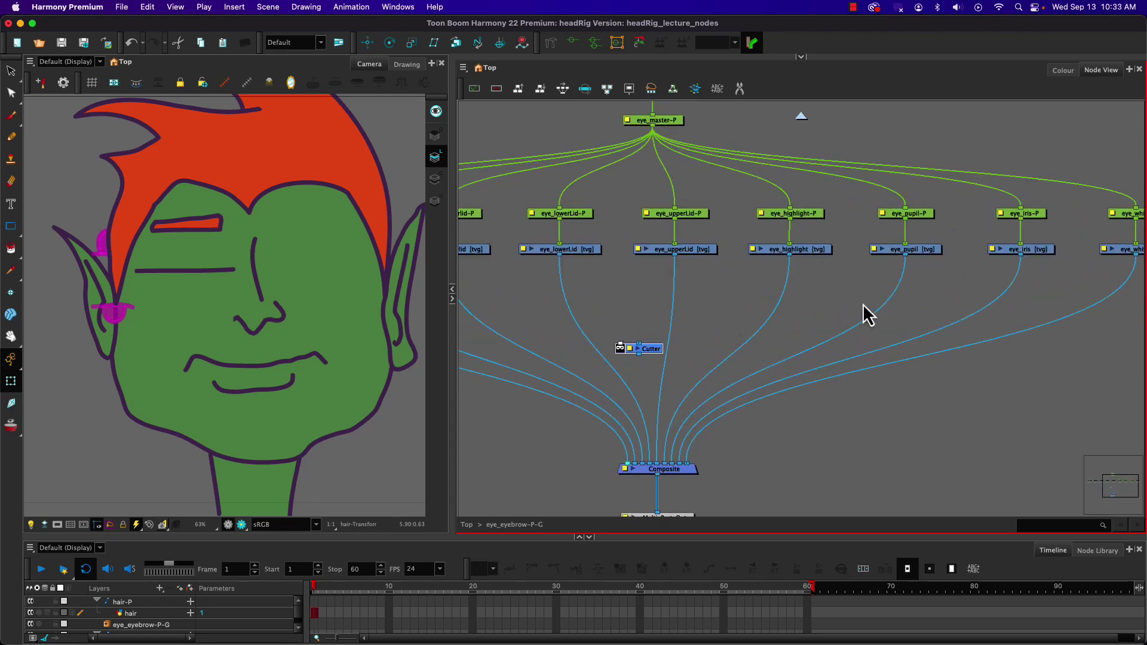
mouse_move(865, 310)
mouse_down()
mouse_move(837, 310)
mouse_move(860, 317)
mouse_up()
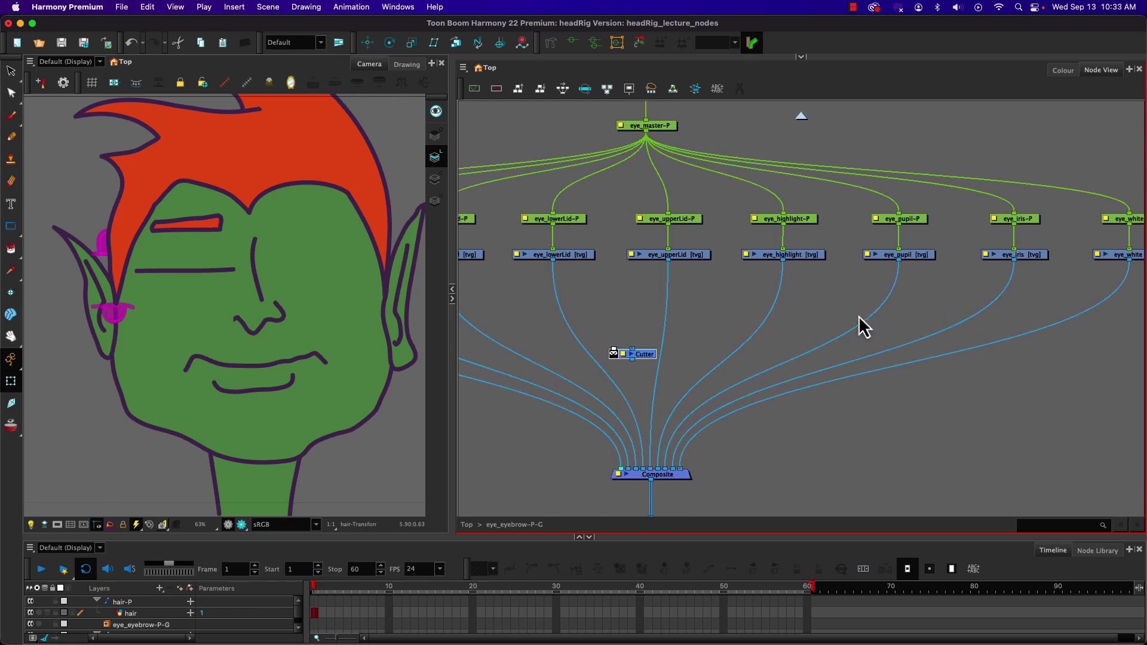
click(608, 295)
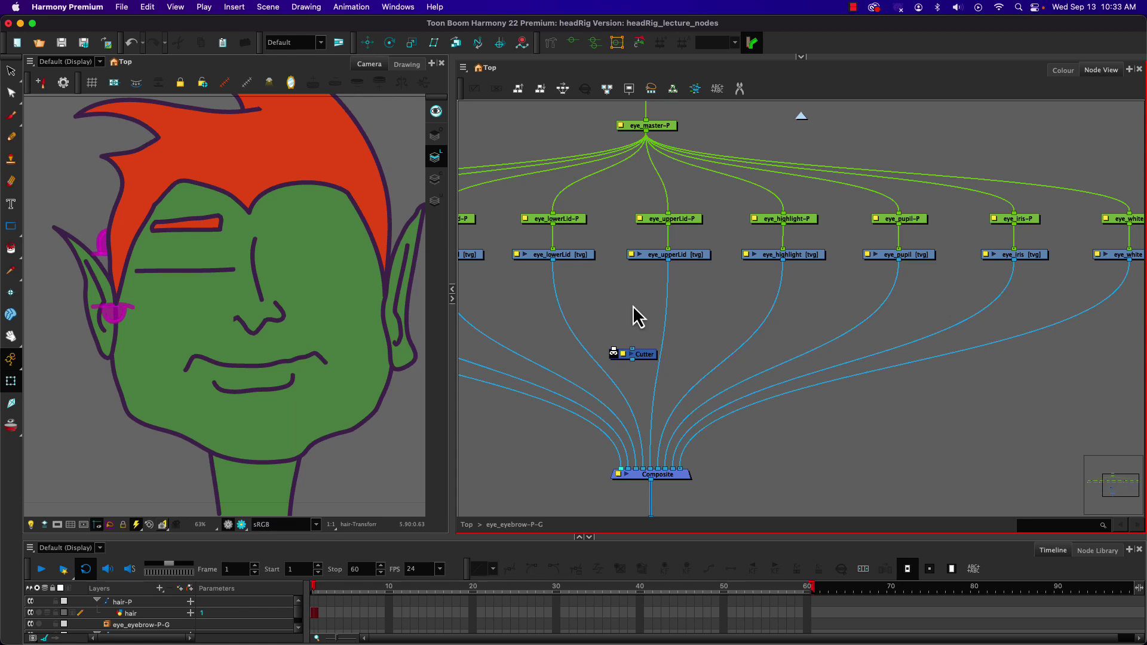
key(Tab)
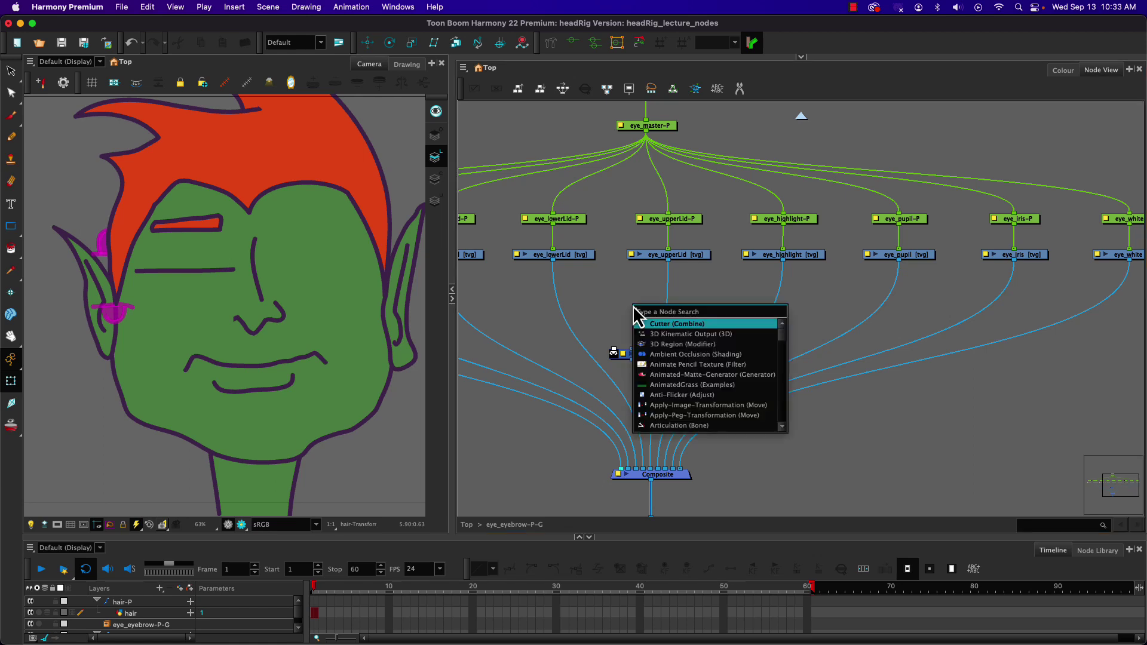
text(colo)
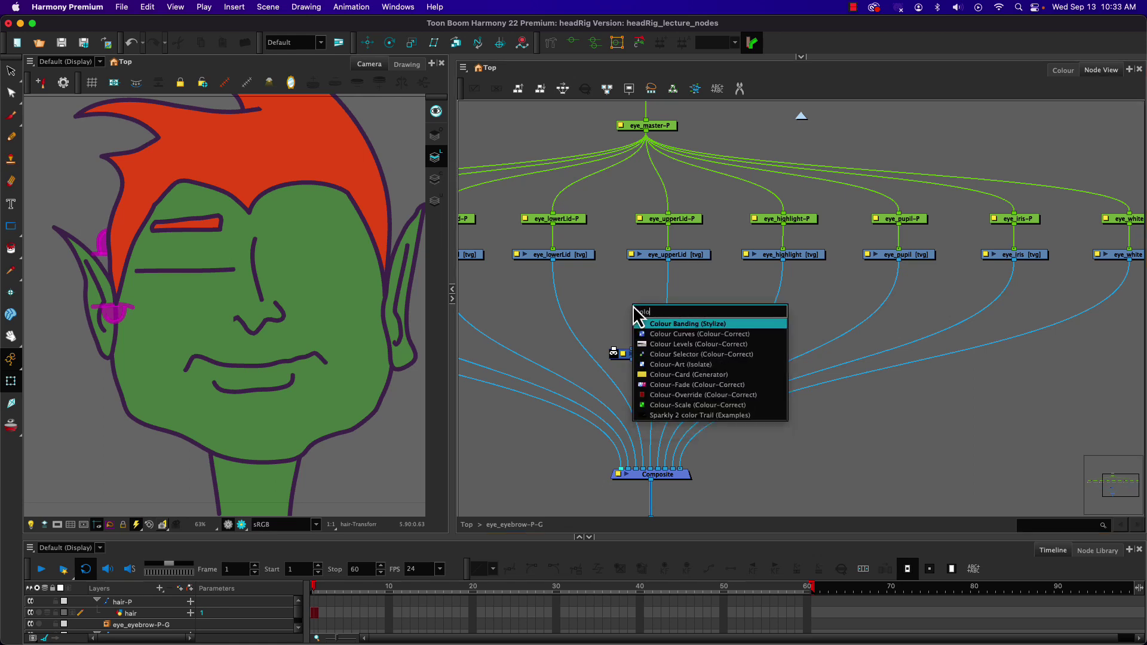
text(ur-)
key(Return)
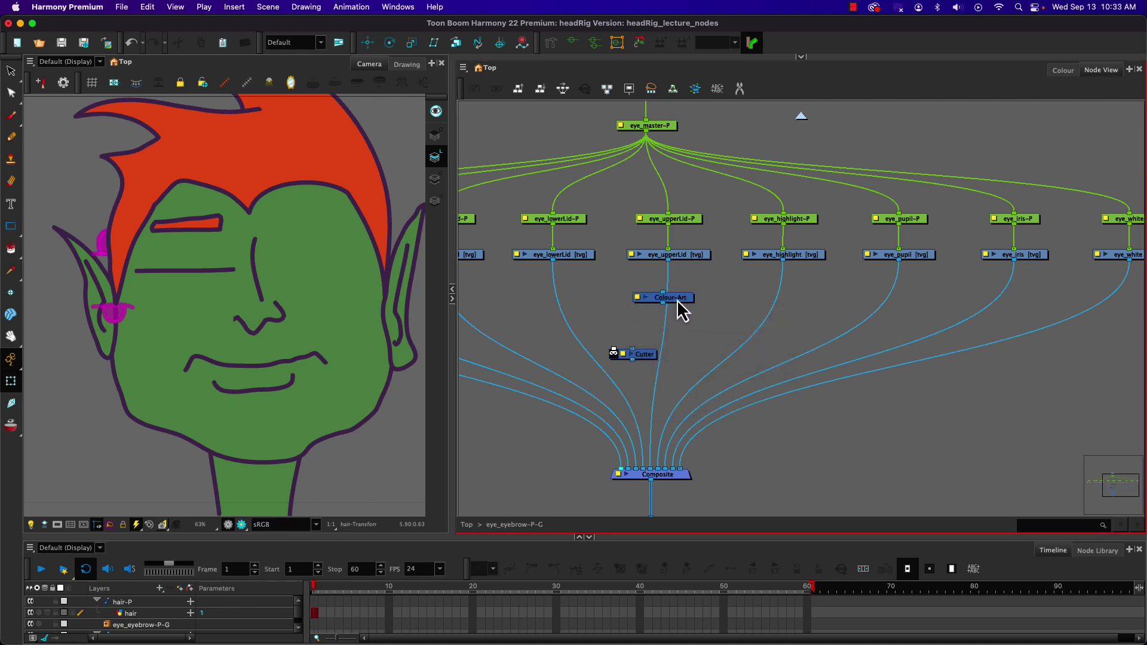
drag(681, 303, 715, 343)
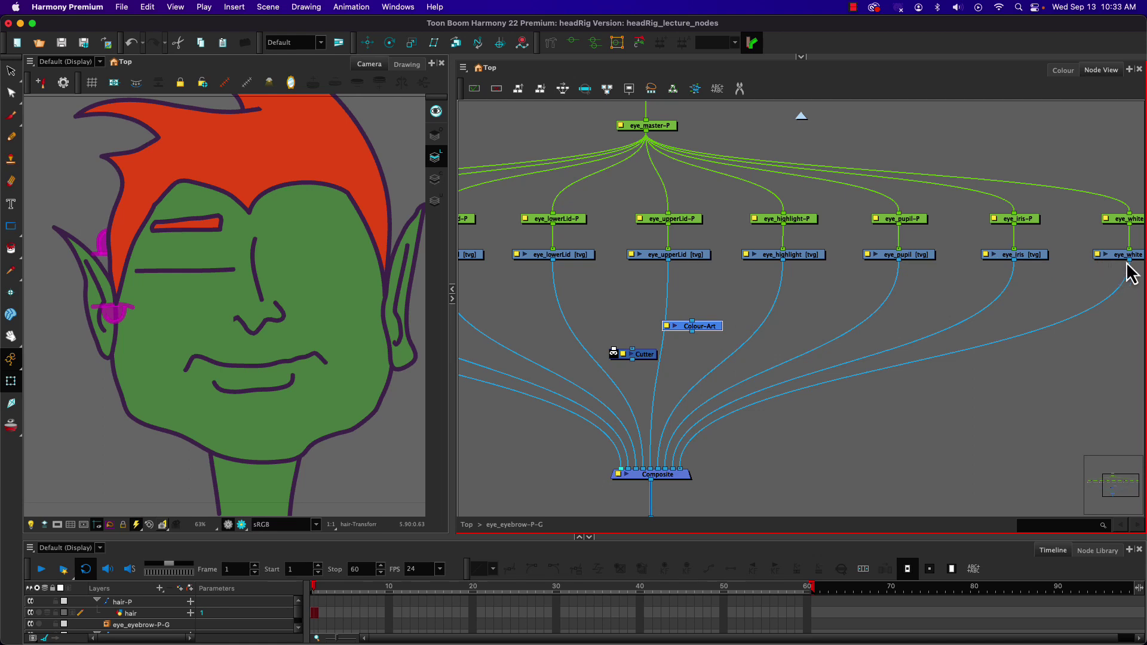
- Connect the eye_white drawing to Colour-Art and link Colour-Art's output to the Cutter's matte port
drag(1129, 262, 616, 354)
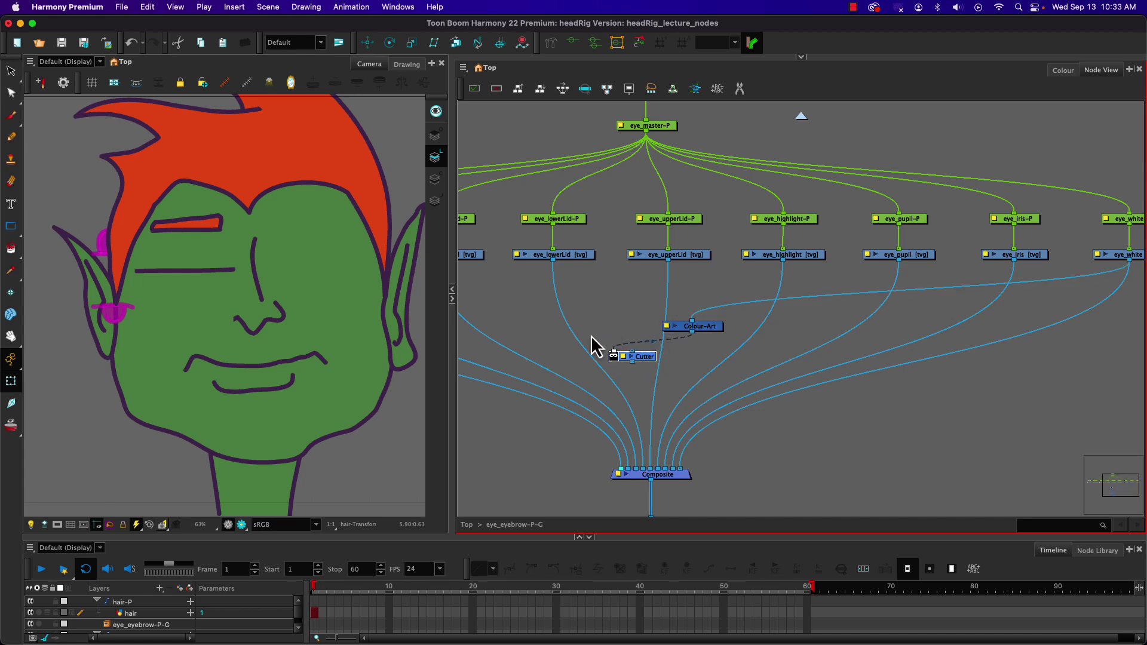
scroll(541, 239, up, 2)
click(616, 327)
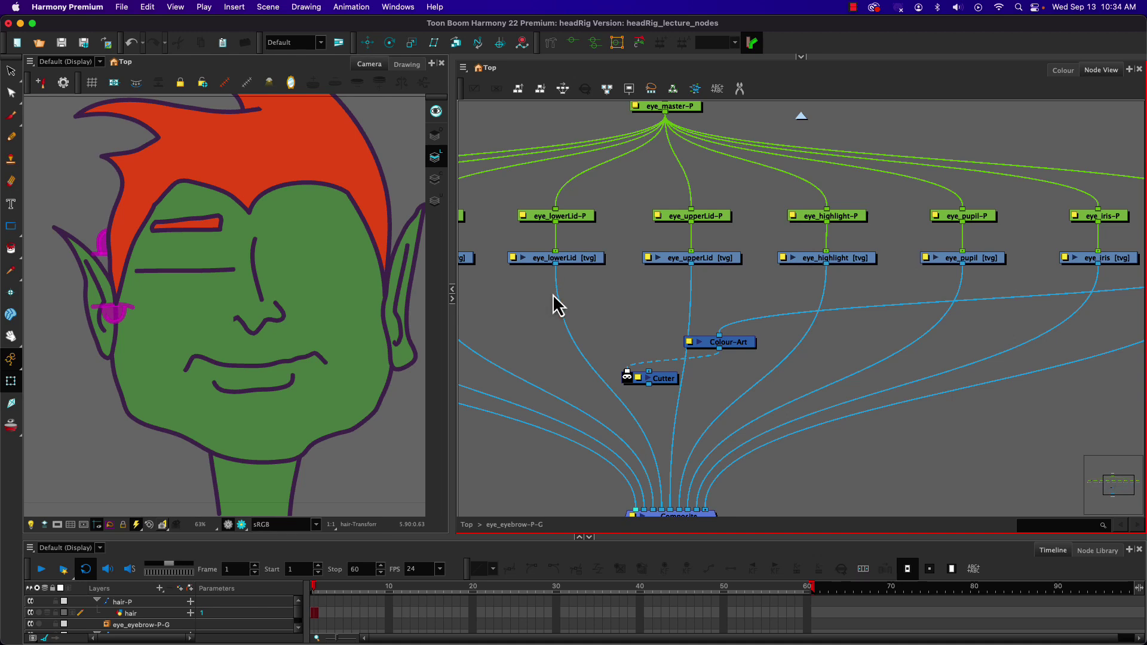
- Add a second Composite node and place it above the Cutter, beside Colour-Art
scroll(553, 295, down, 1)
drag(539, 306, 485, 305)
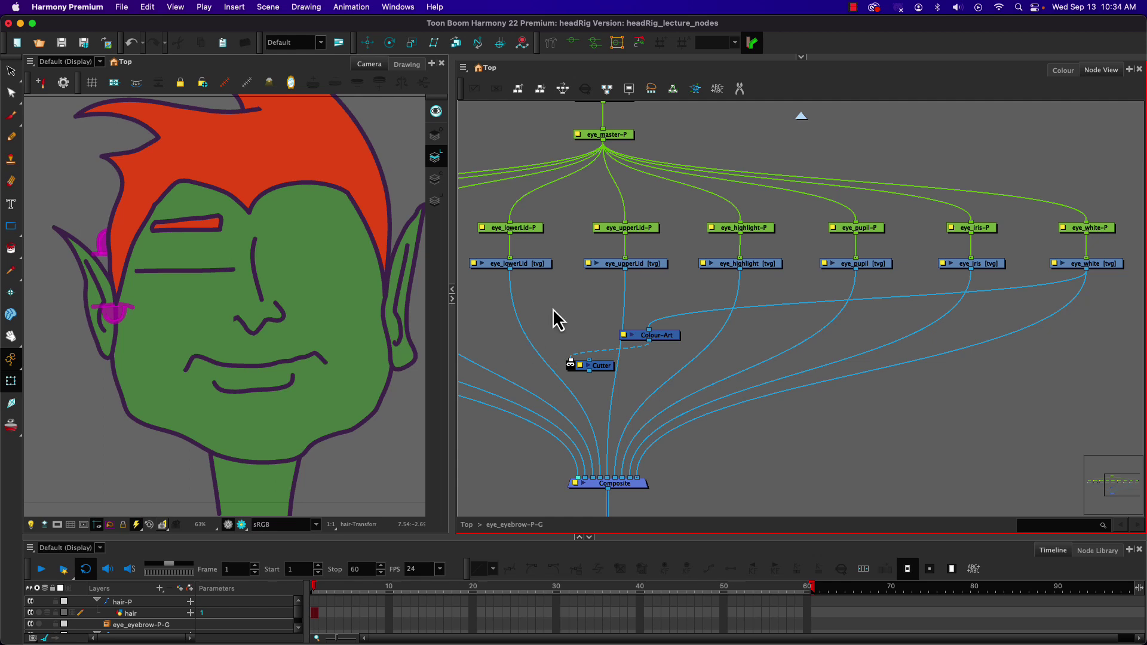
key(Tab)
text(comp)
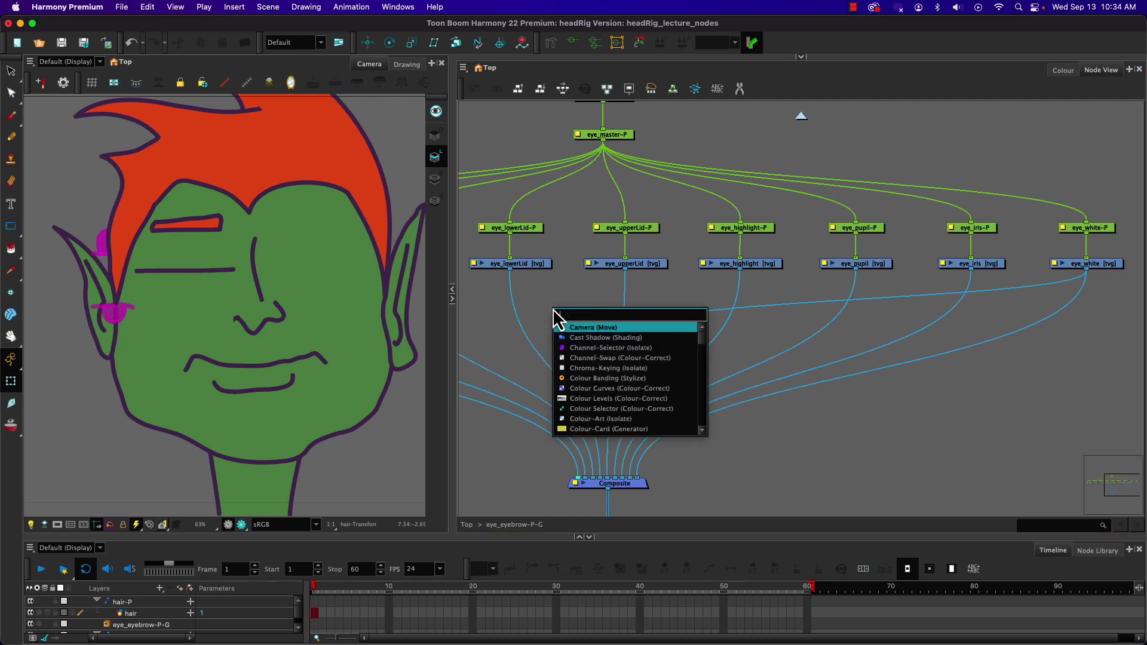
key(Return)
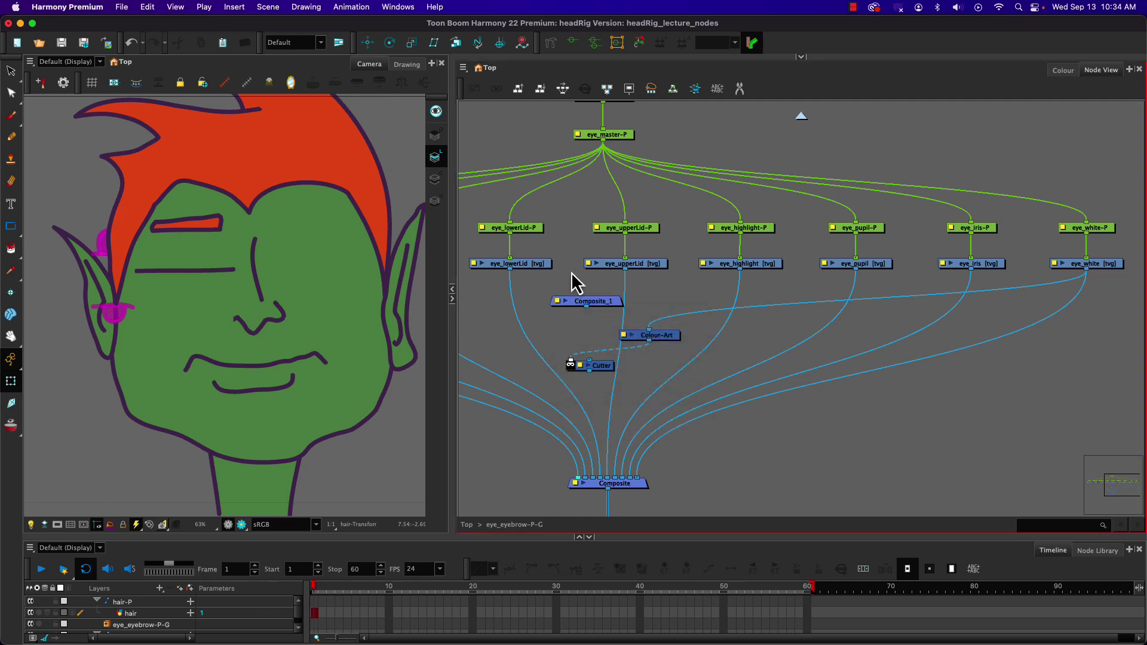
drag(597, 305, 582, 333)
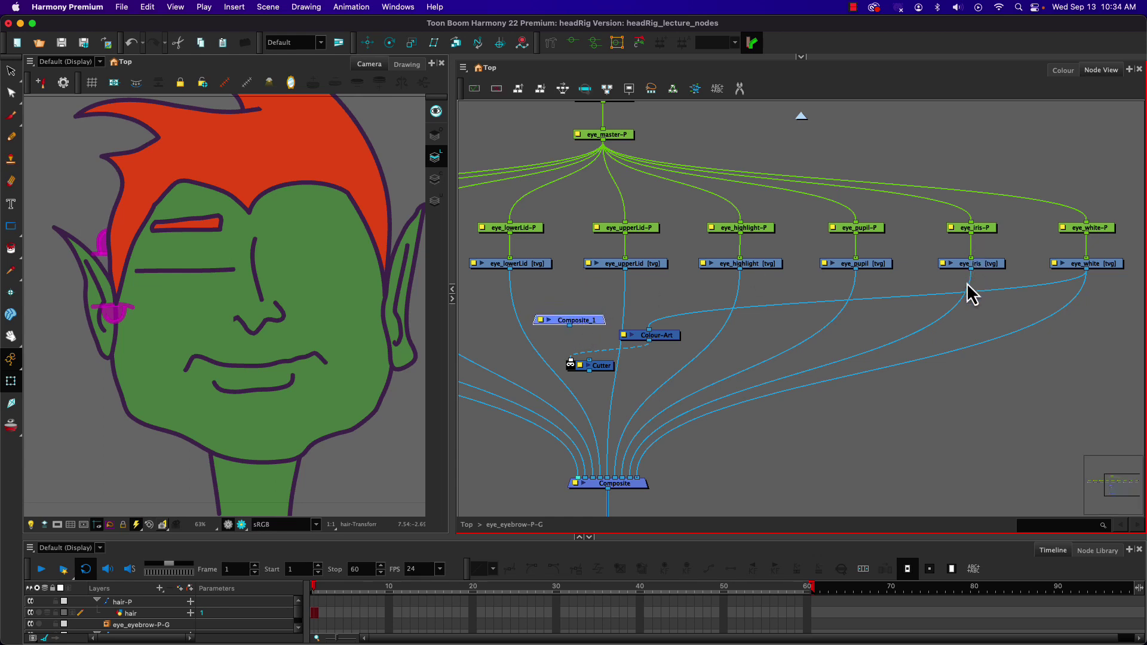
- Cut the cables linking the eye_lowerLid, eye_upperLid, eye_highlight, eye_pupil and eye_iris drawings to the main Composite
click(740, 89)
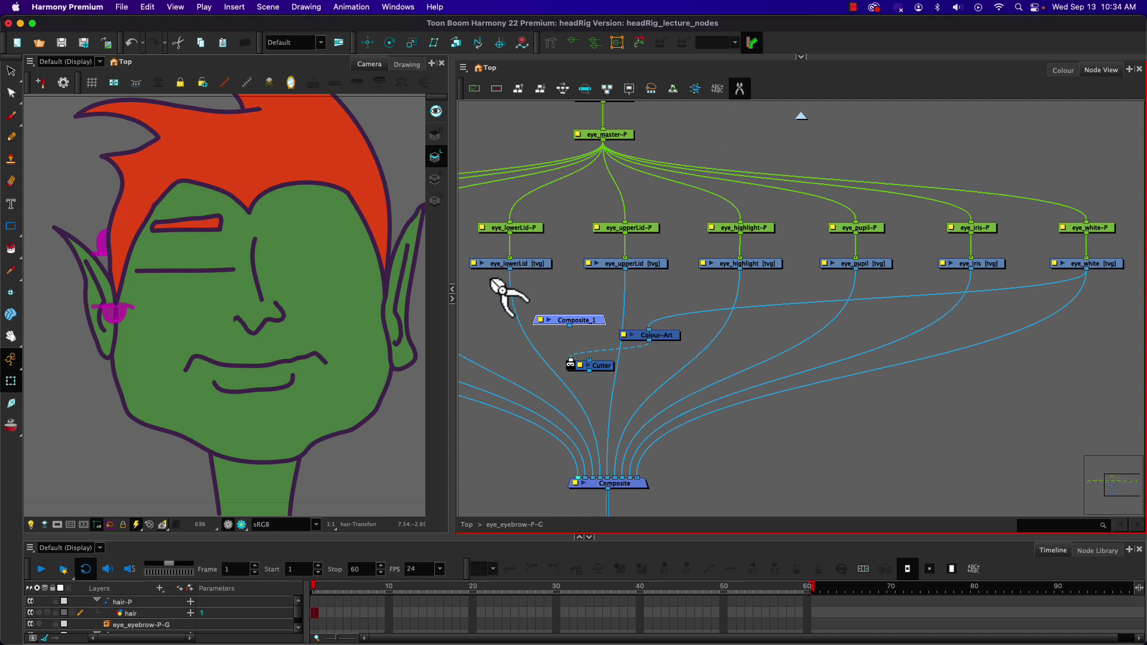
drag(497, 279, 978, 281)
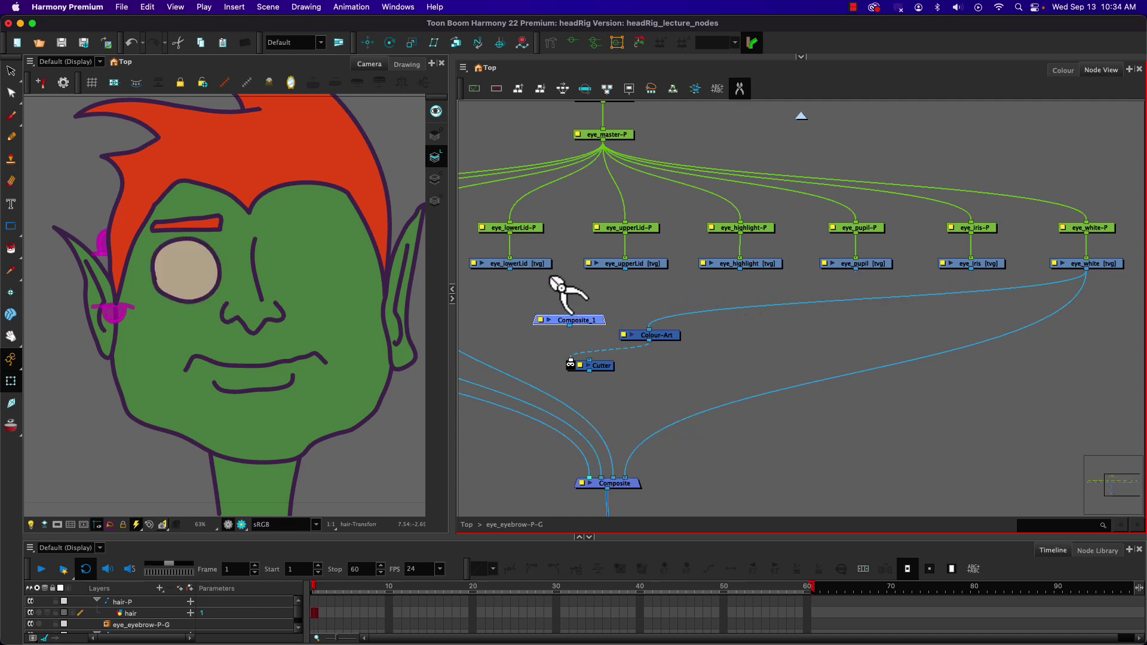
click(740, 88)
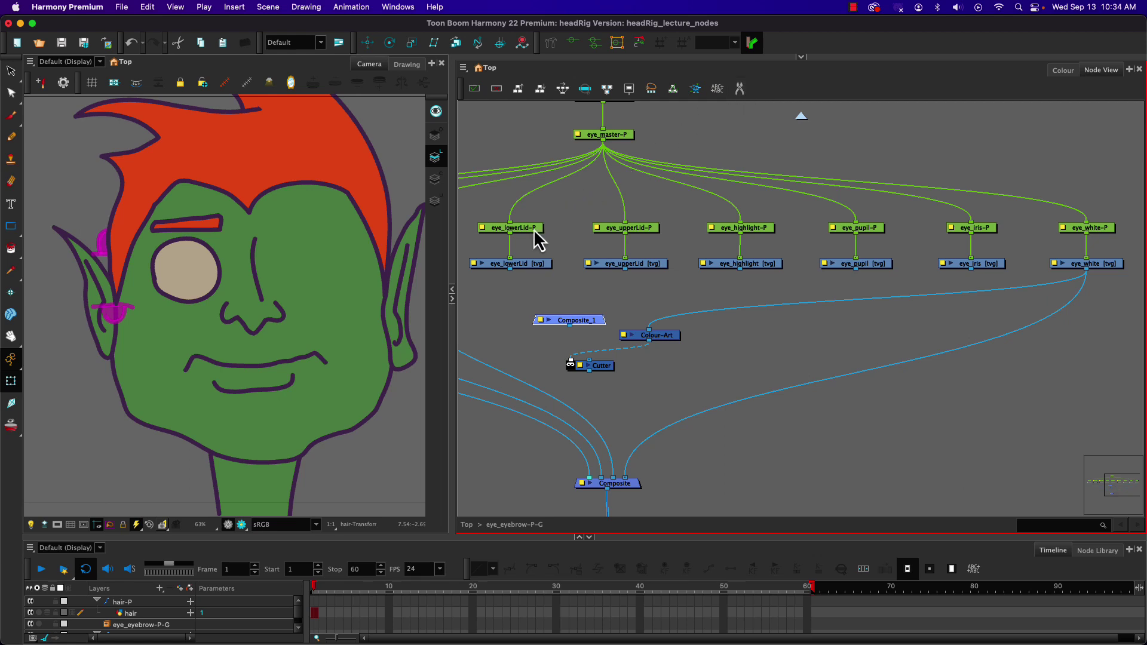
- Connect the lower lid, upper lid, highlight, pupil and iris drawings together into Composite_1
click(586, 282)
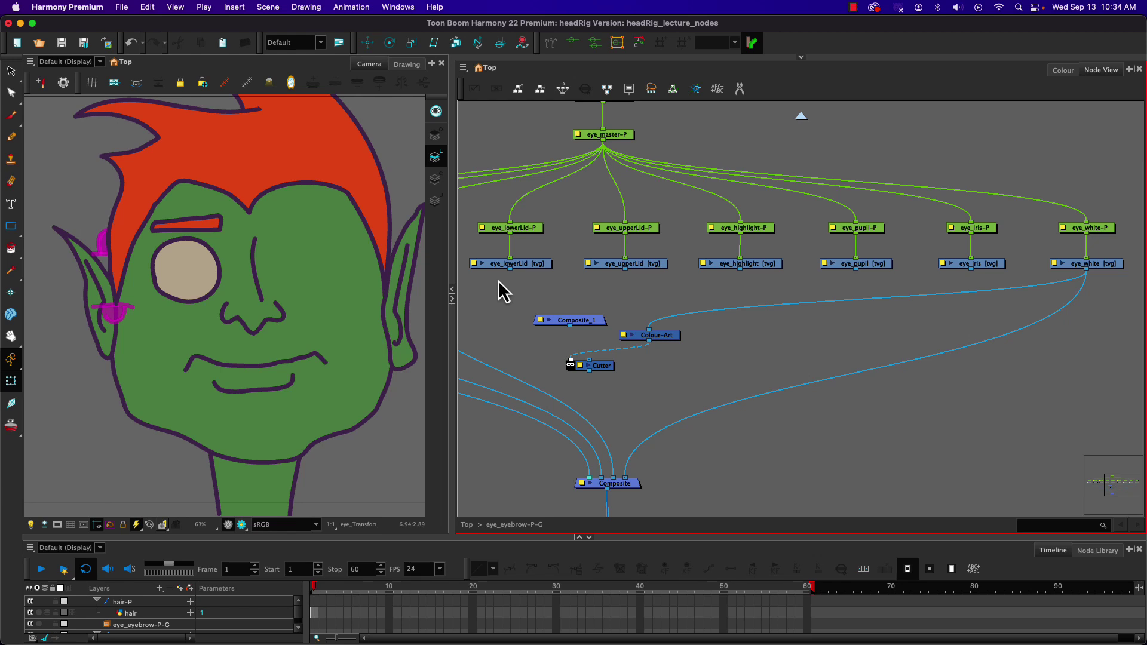
drag(499, 279, 996, 265)
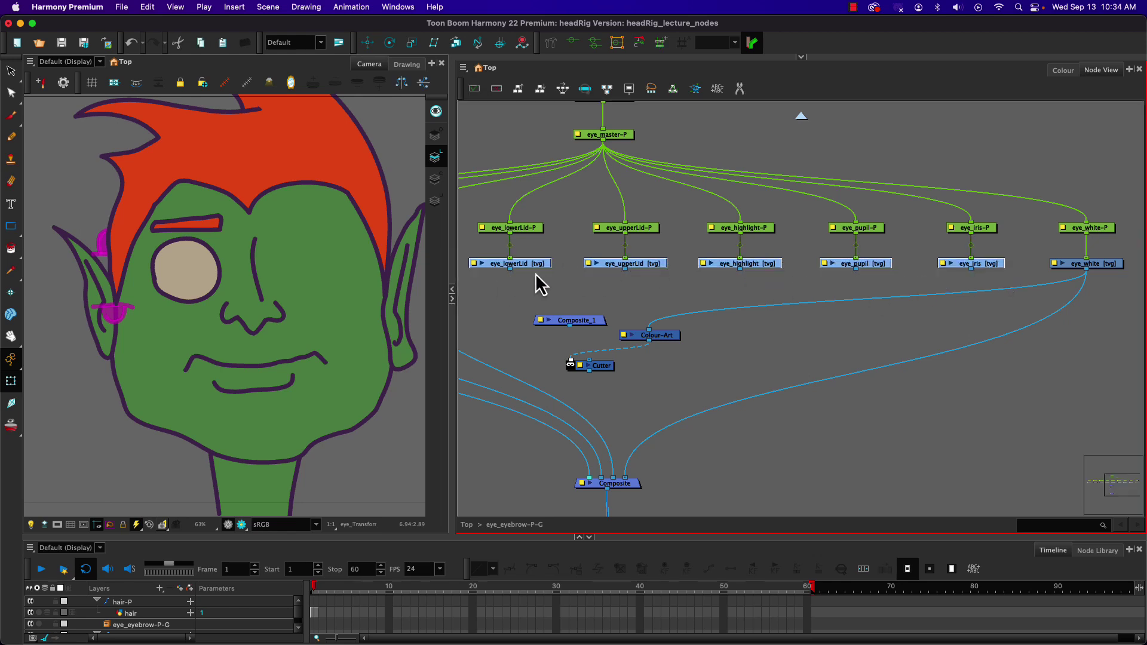
shift+super+click(586, 323)
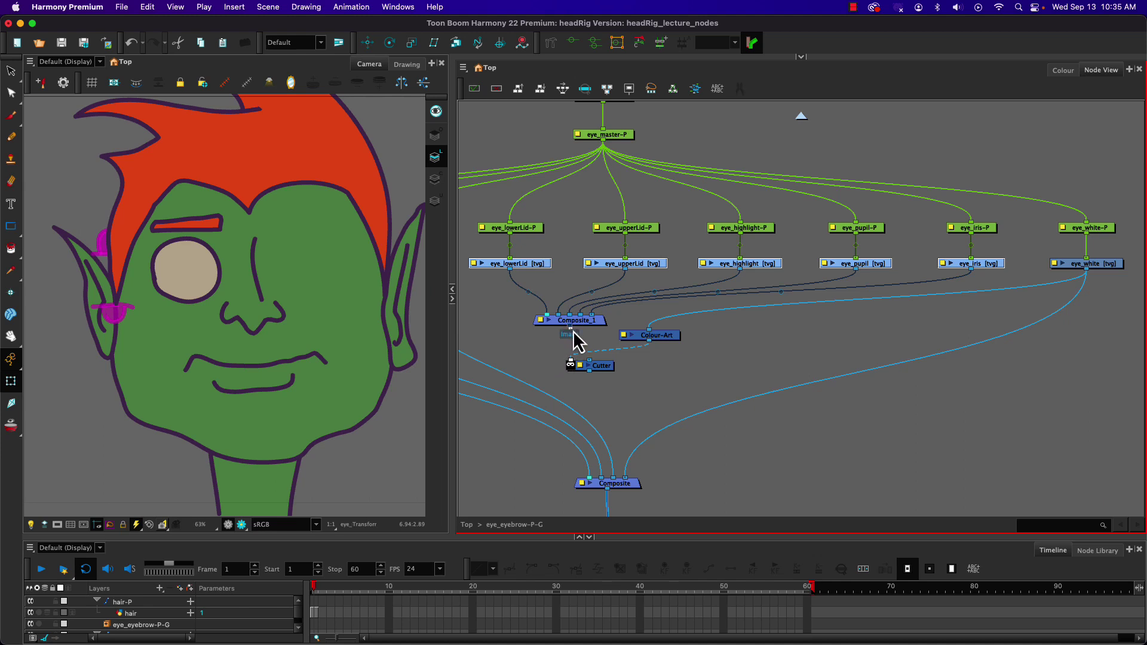
- Feed Composite_1 into the Cutter's image port and connect the Cutter's output to the main Composite
drag(585, 363, 585, 363)
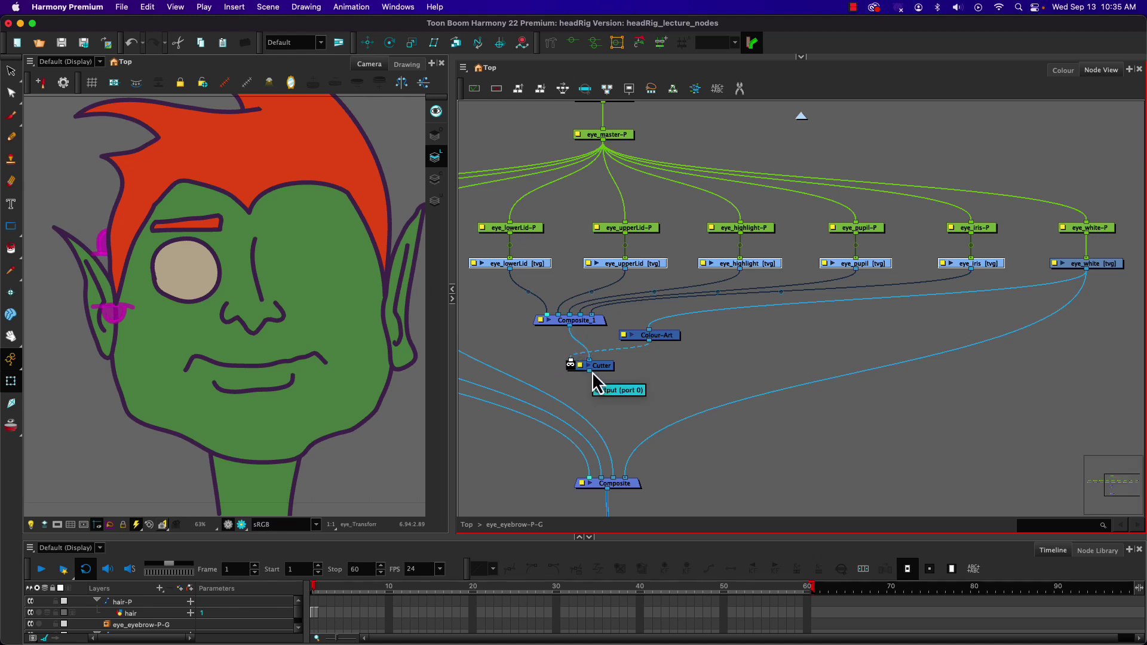
scroll(594, 383, down, 2)
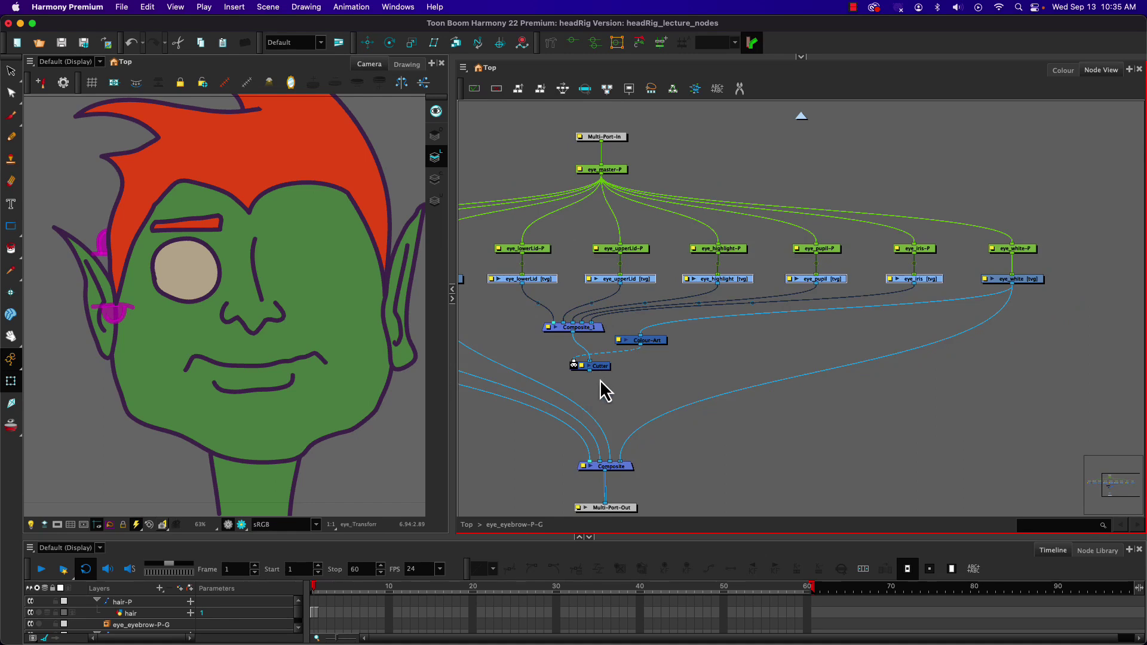
drag(592, 373, 609, 459)
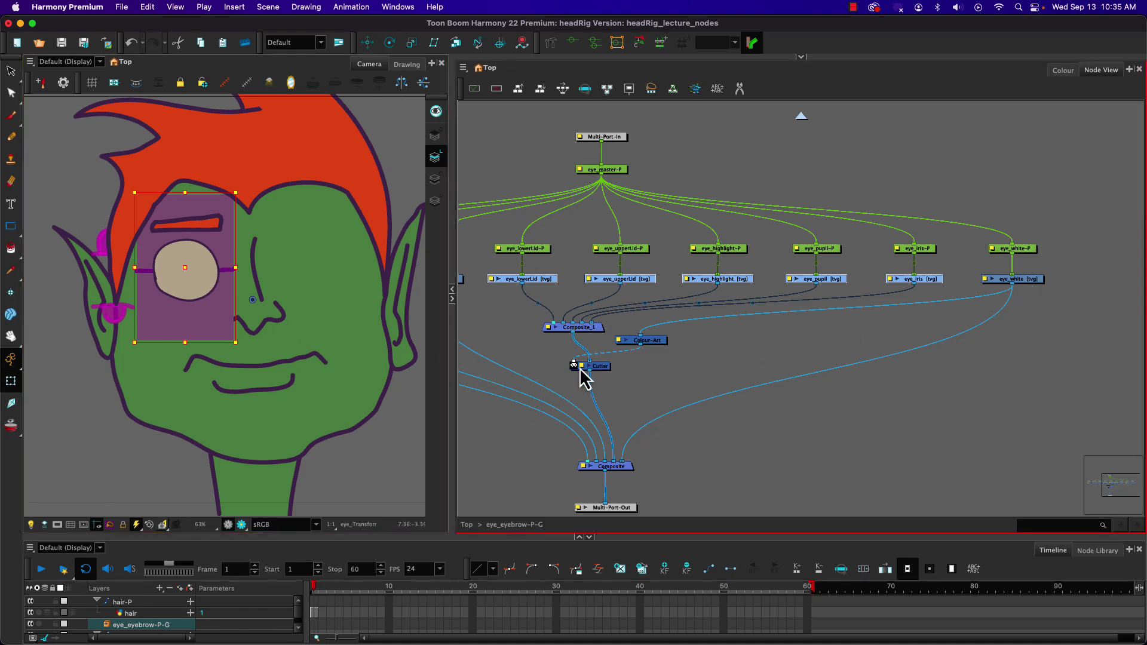
- Set the Cutter to Inverted so the lids, iris and pupil show only inside the eye white
scroll(580, 371, up, 4)
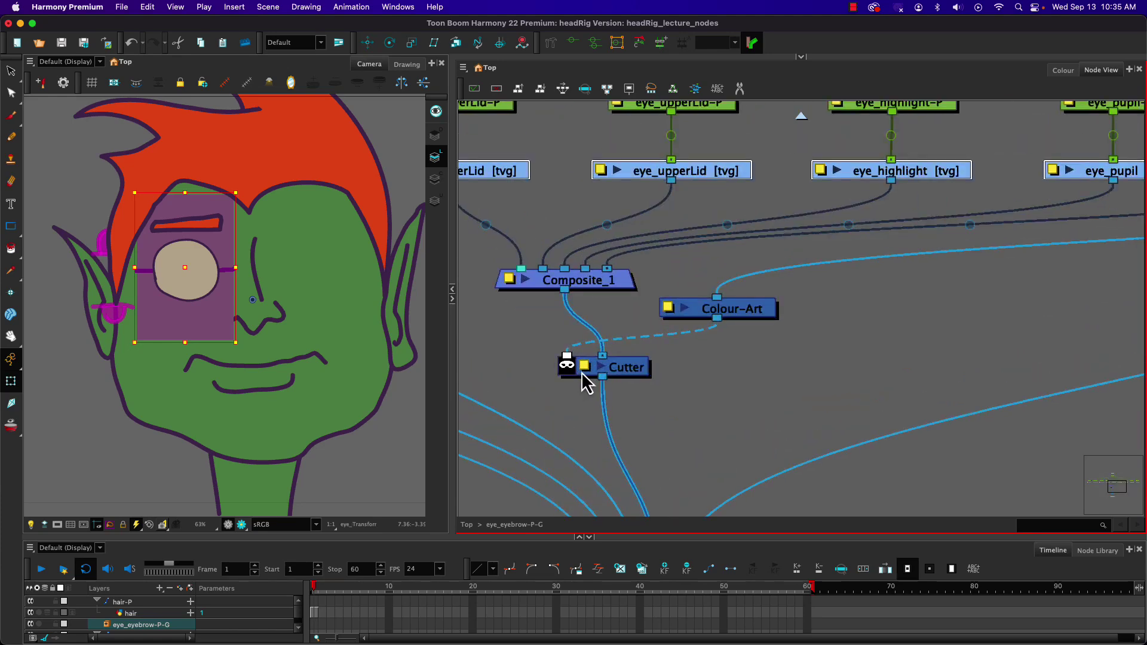
click(585, 367)
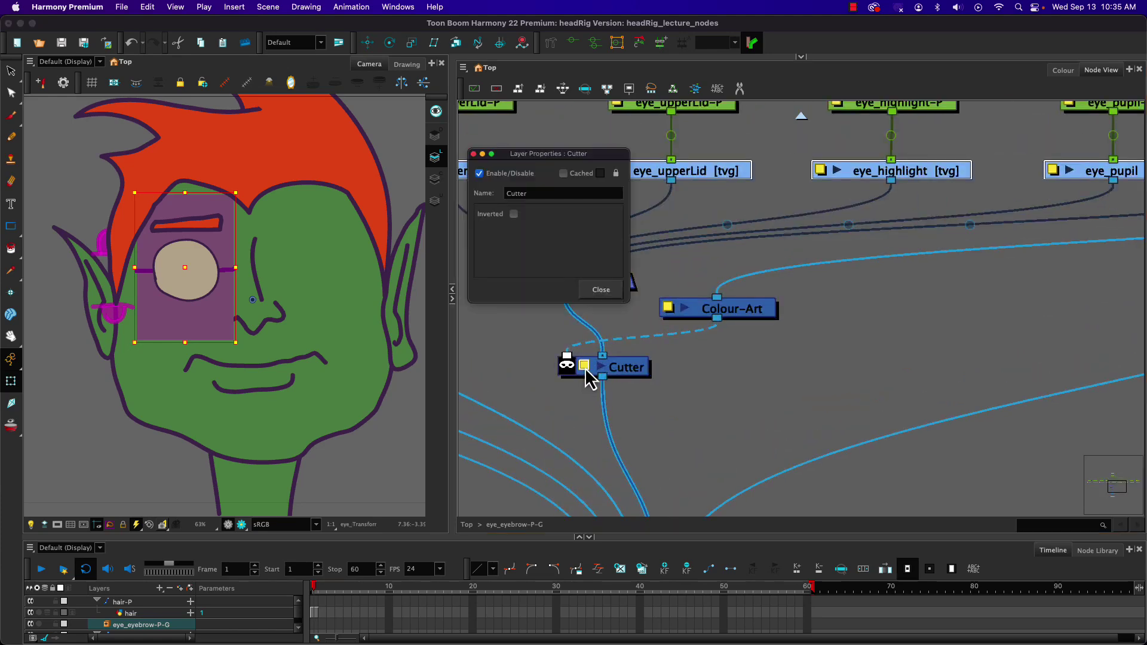
click(514, 215)
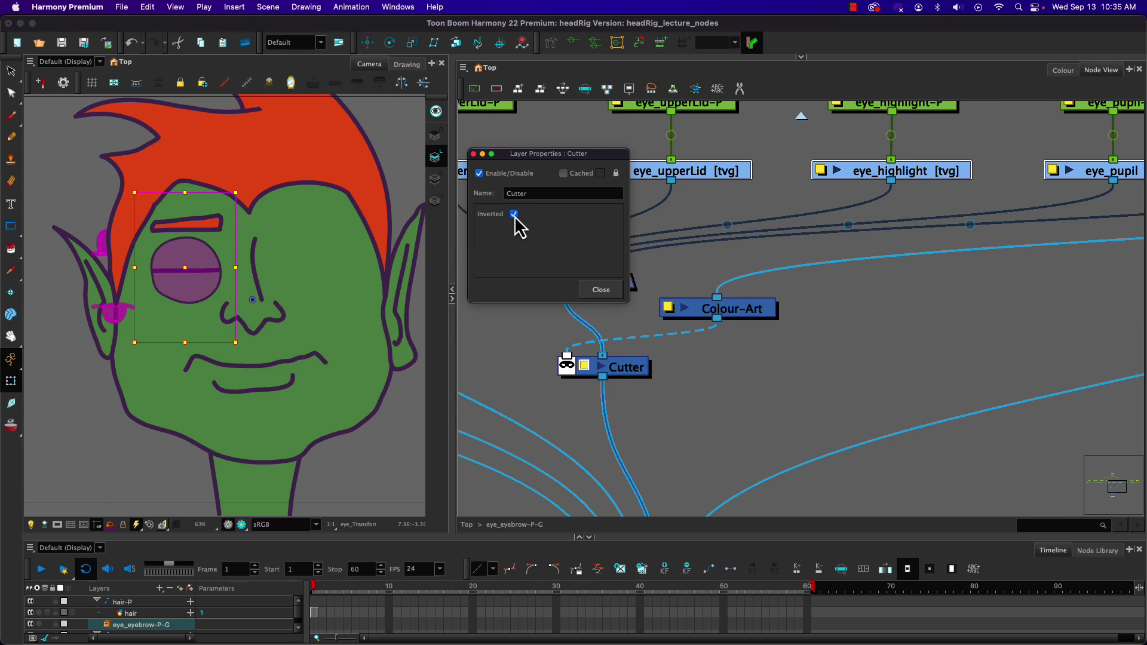
click(48, 345)
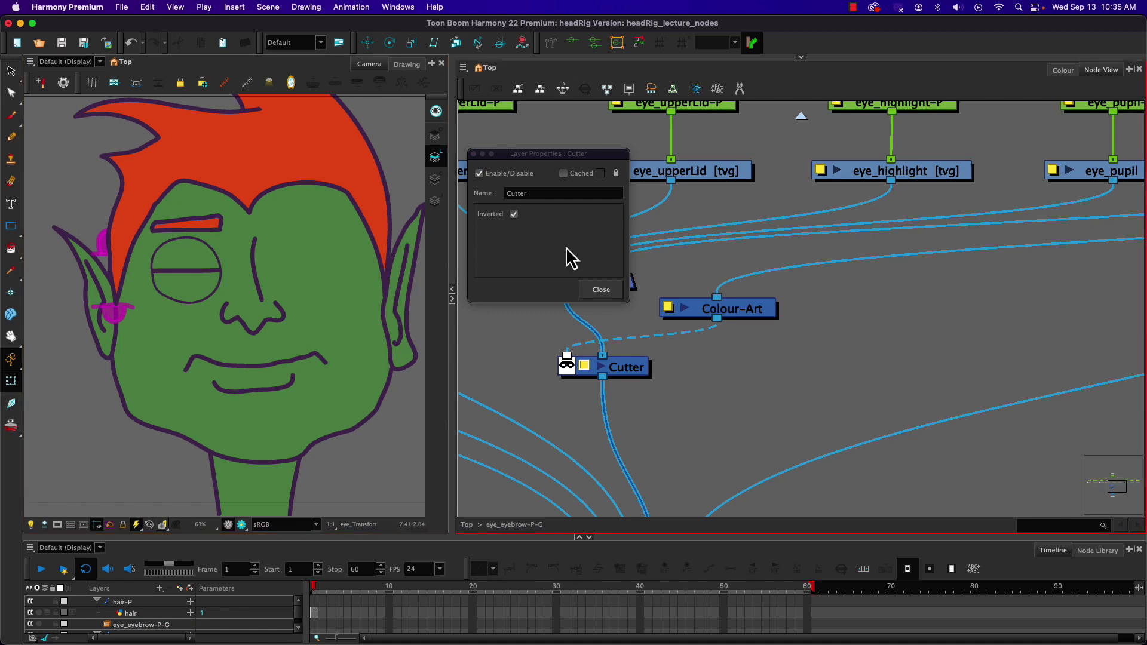
click(602, 292)
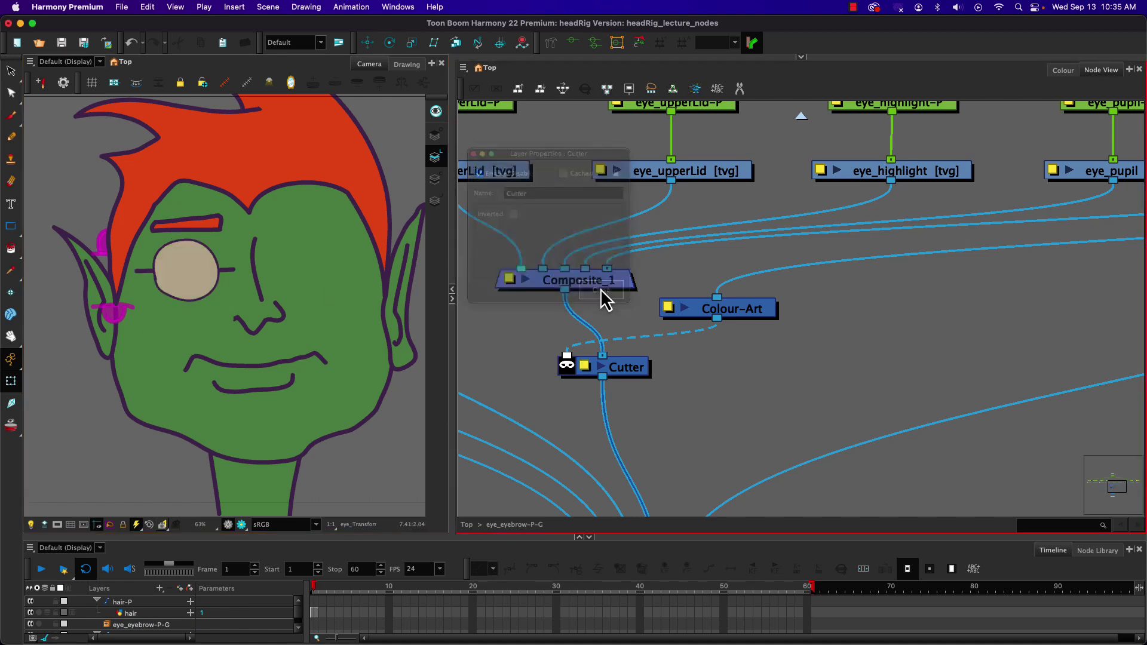
click(565, 371)
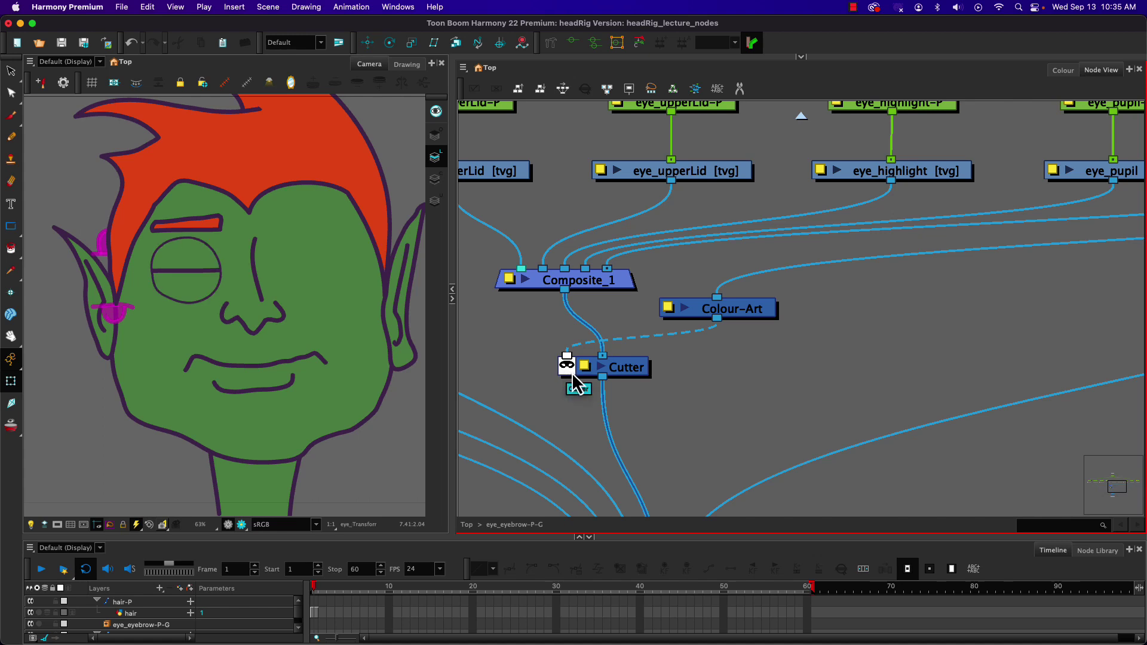
- Raise the eye_upperLid-P peg in the camera view to uncover the upper half of the iris and pupil
click(682, 107)
drag(177, 253, 178, 233)
scroll(209, 263, up, 5)
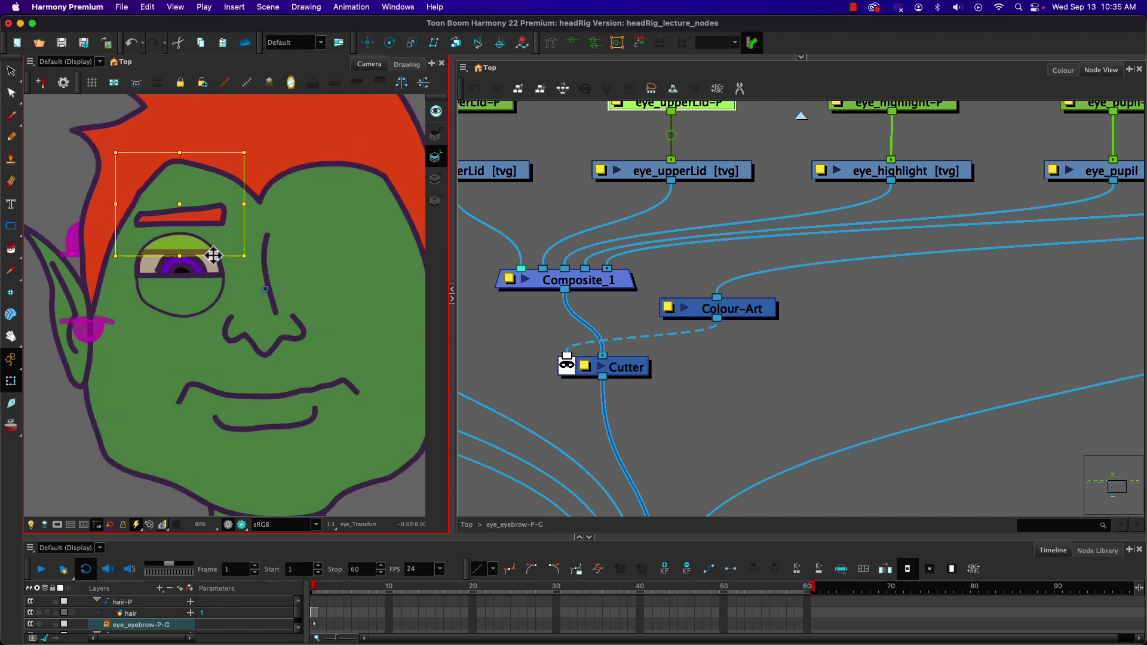
scroll(191, 240, up, 1)
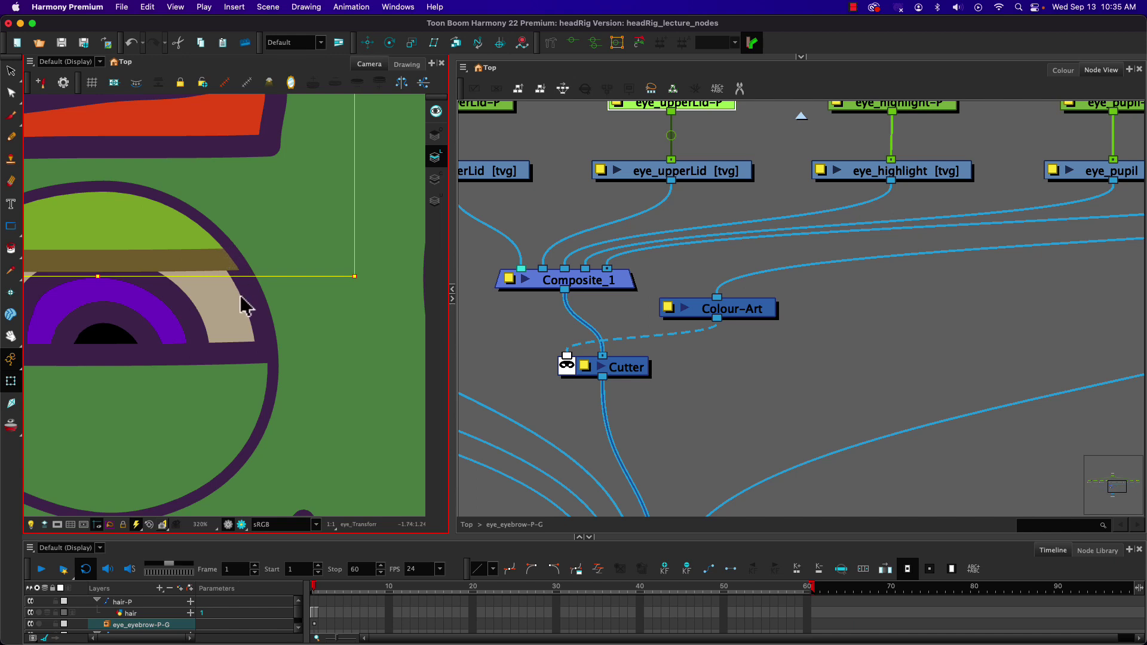
- Disable and re-enable Composite_1 to compare the eye outline with and without the masked eye parts
click(481, 276)
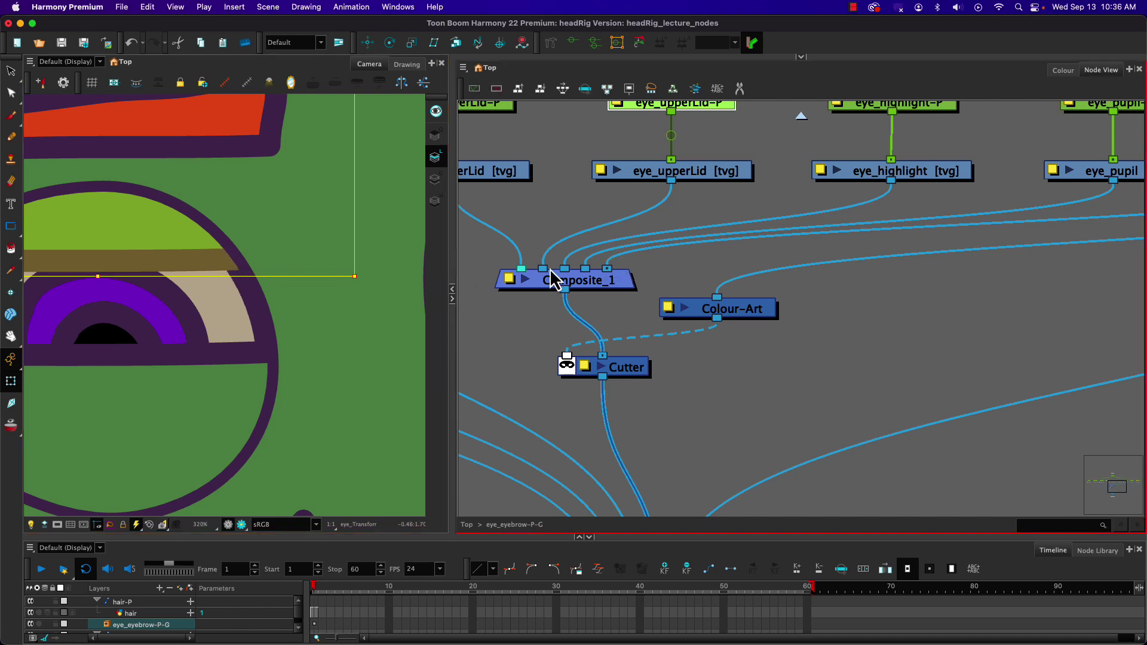
click(583, 291)
key(d)
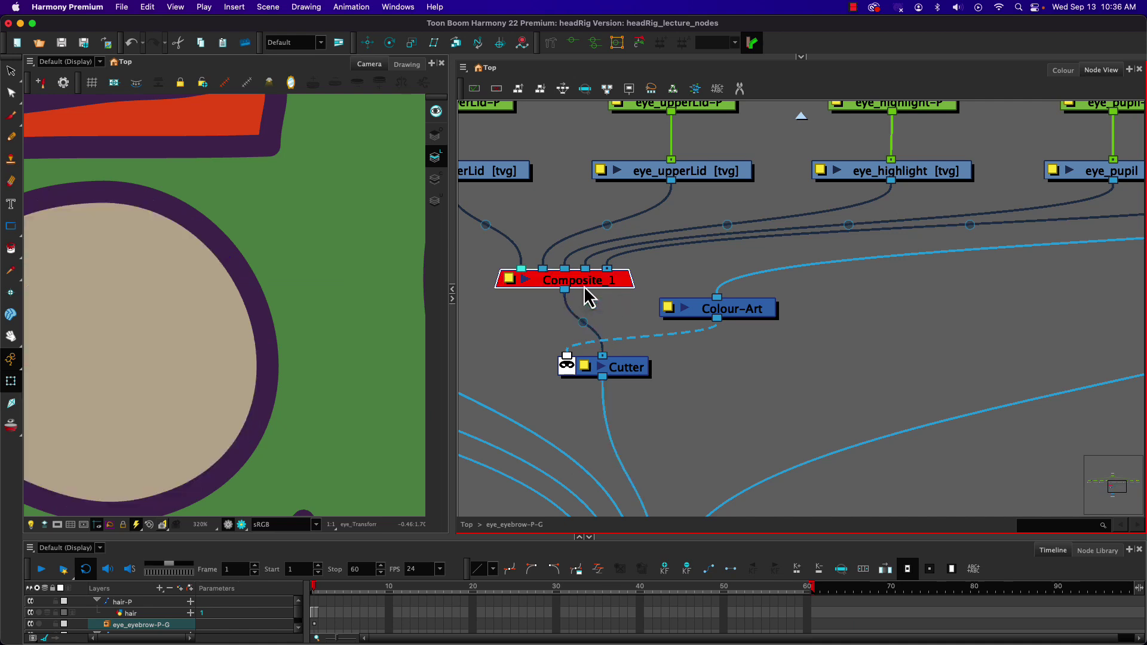
click(328, 282)
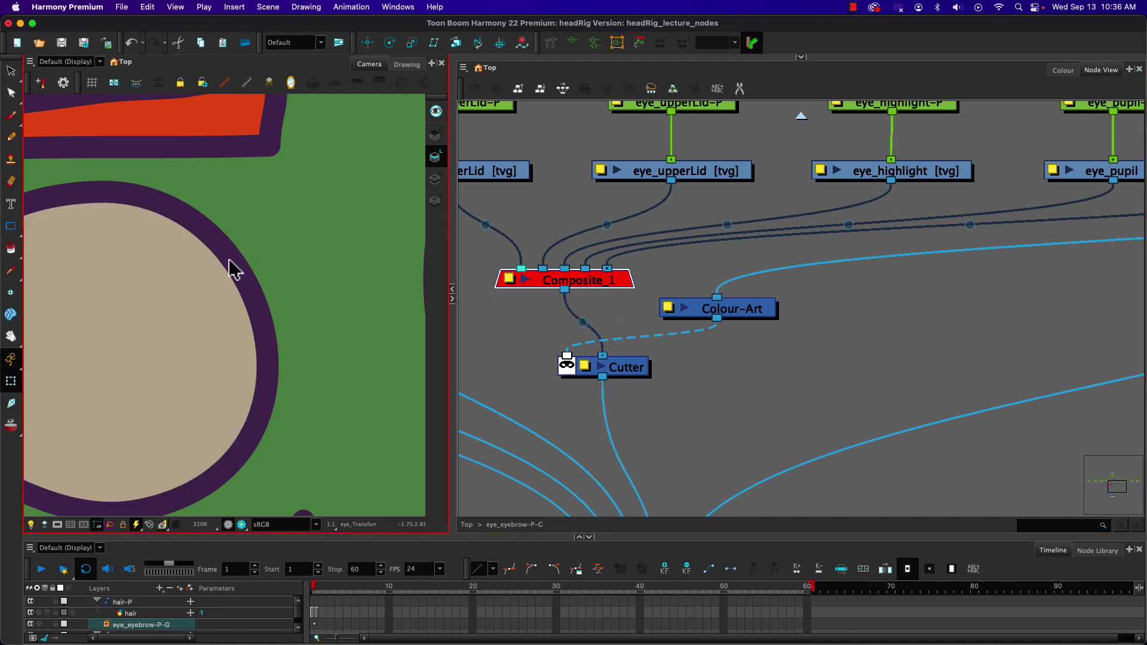
key(d)
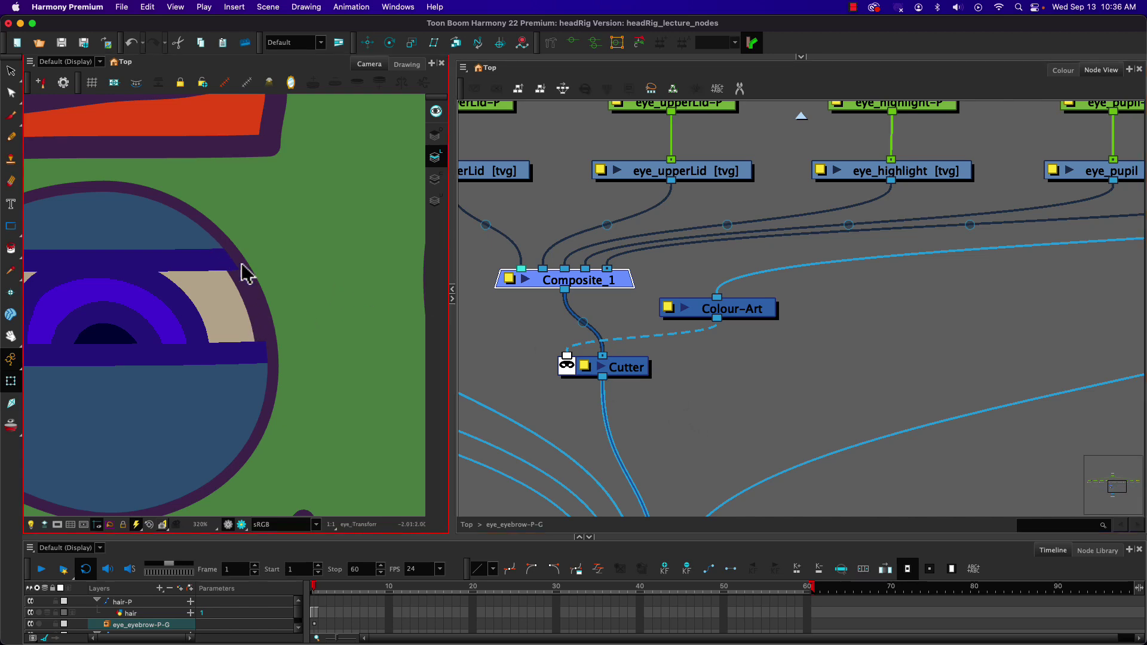
- Add a Line-Art node and wire it between the eye_white drawing and the main Composite
click(718, 417)
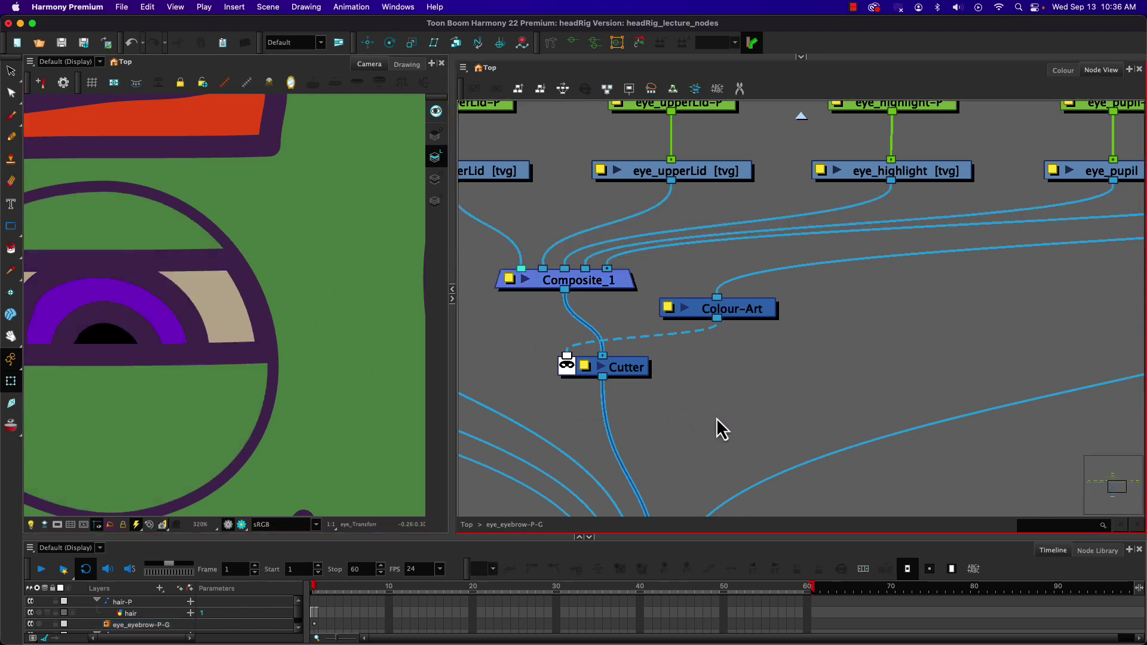
scroll(715, 418, down, 3)
mouse_move(717, 436)
mouse_down()
mouse_move(717, 407)
mouse_move(709, 420)
mouse_up()
scroll(711, 419, down, 1)
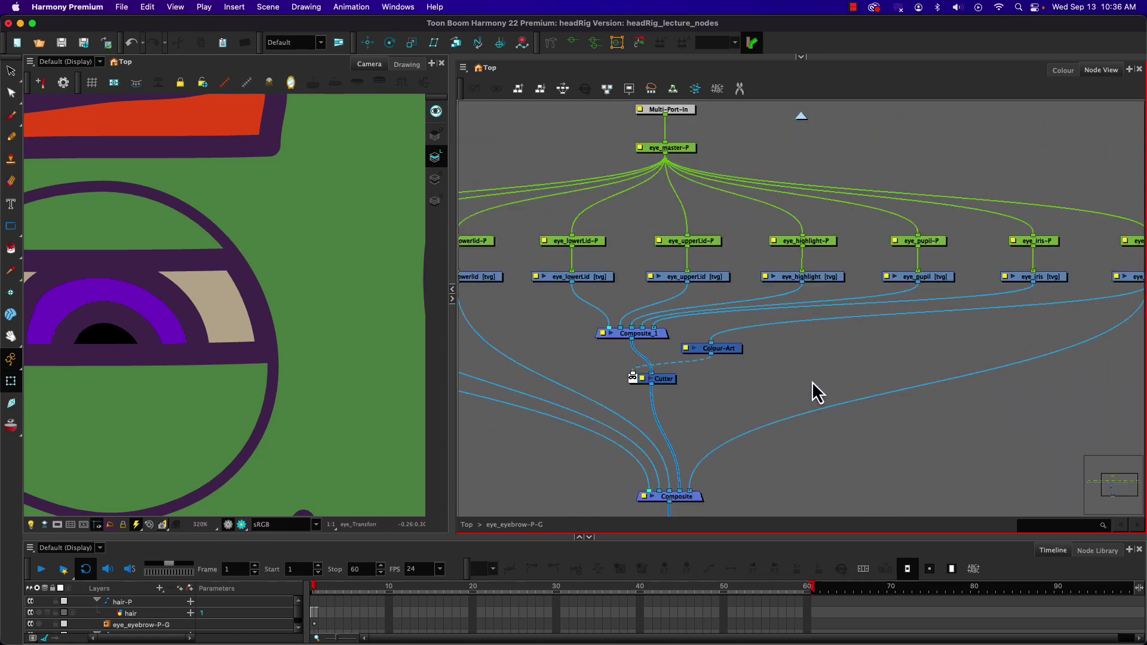
key(Tab)
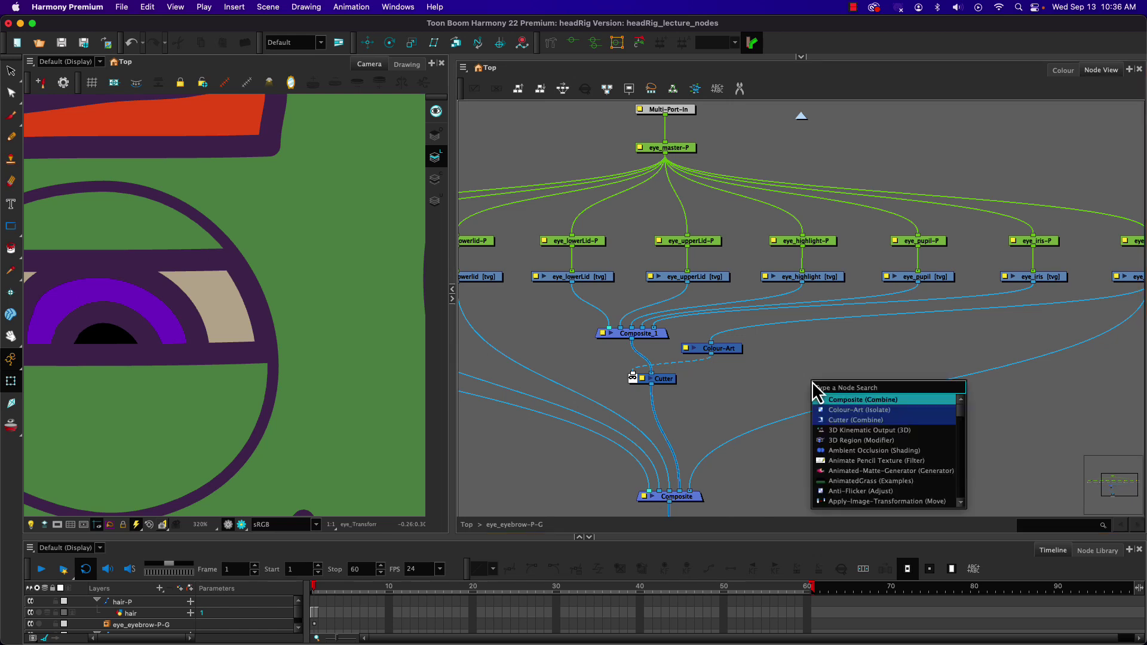
text(line)
key(Return)
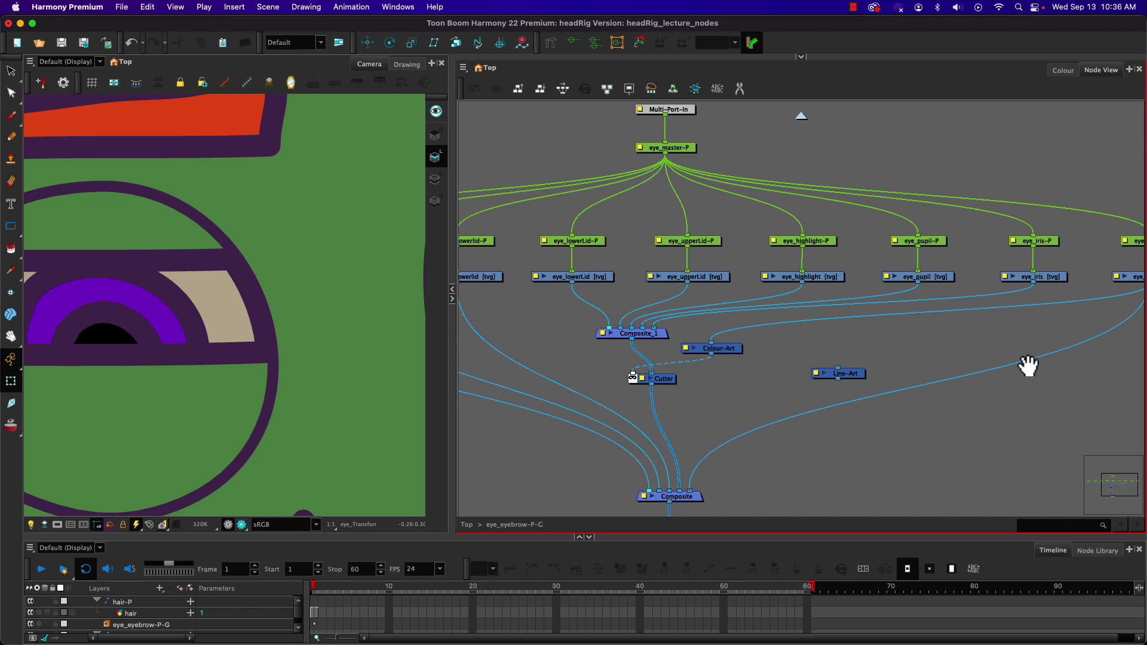
drag(1016, 348, 991, 349)
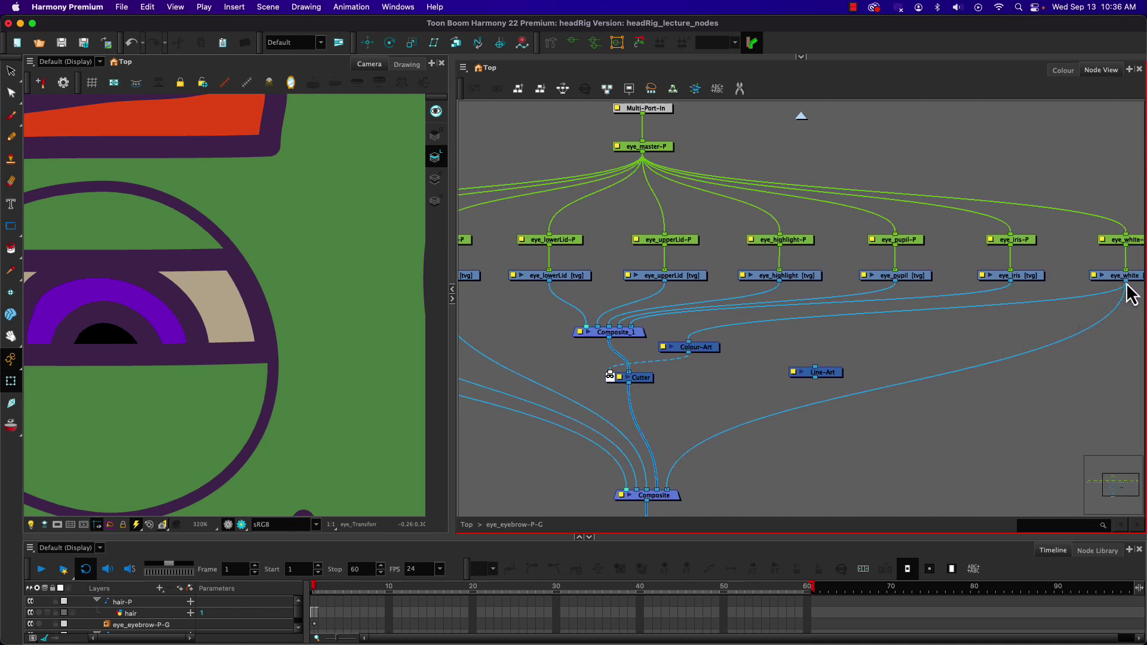
drag(1127, 285, 654, 496)
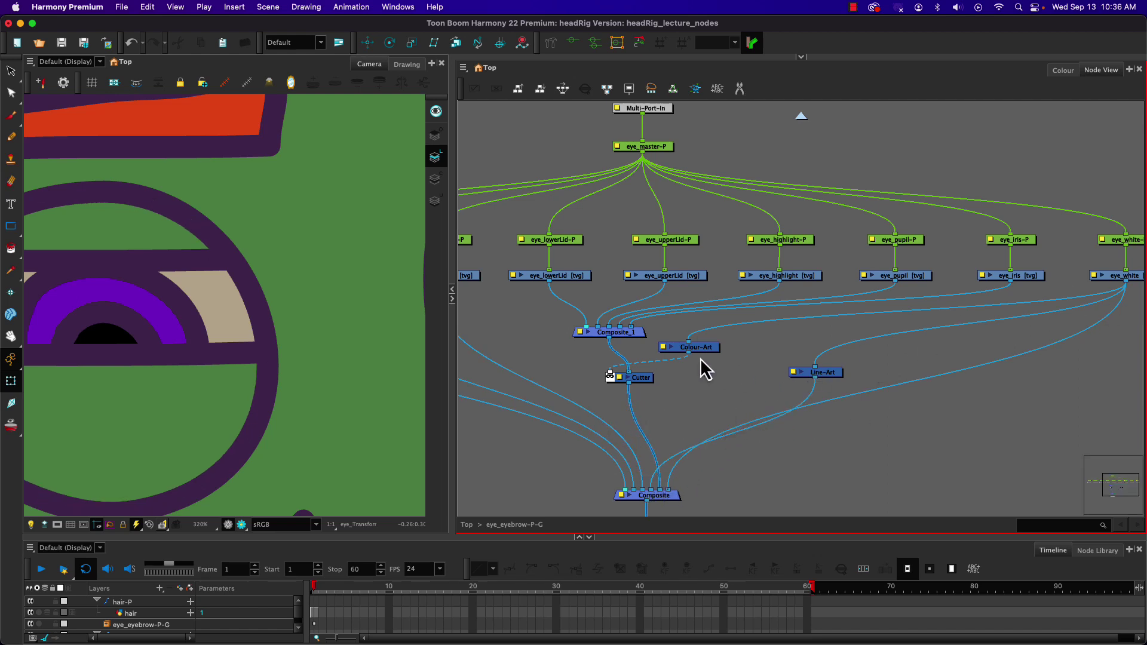
- Cut the direct cable from eye_white to the main Composite and connect the Colour-Art output to that Composite
scroll(700, 352, down, 2)
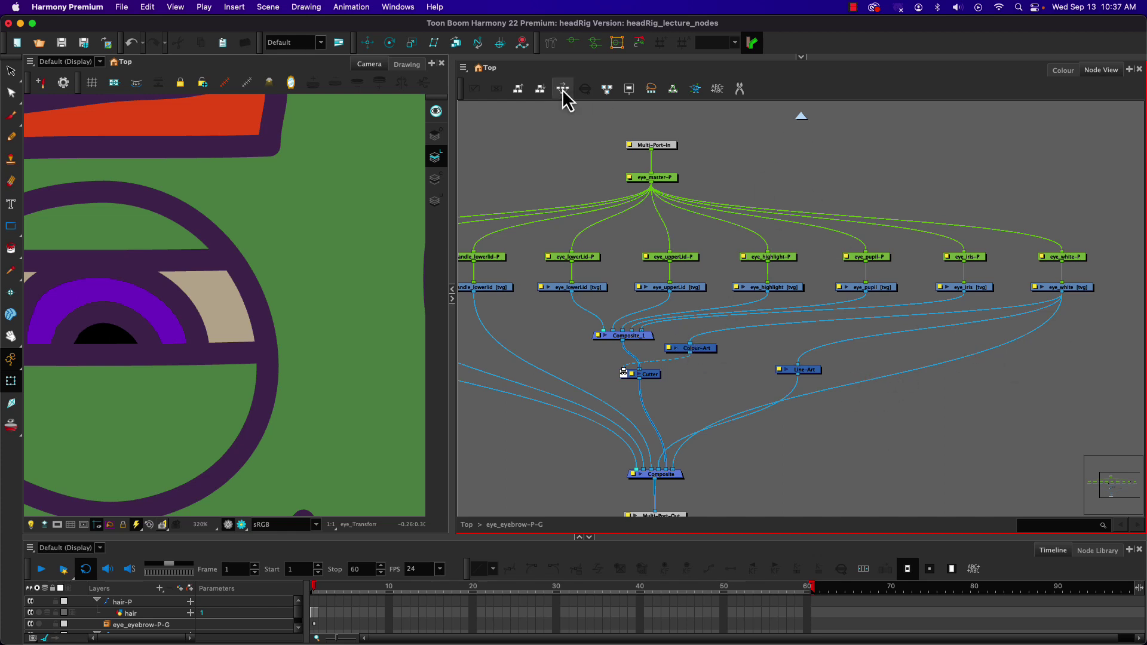
click(743, 92)
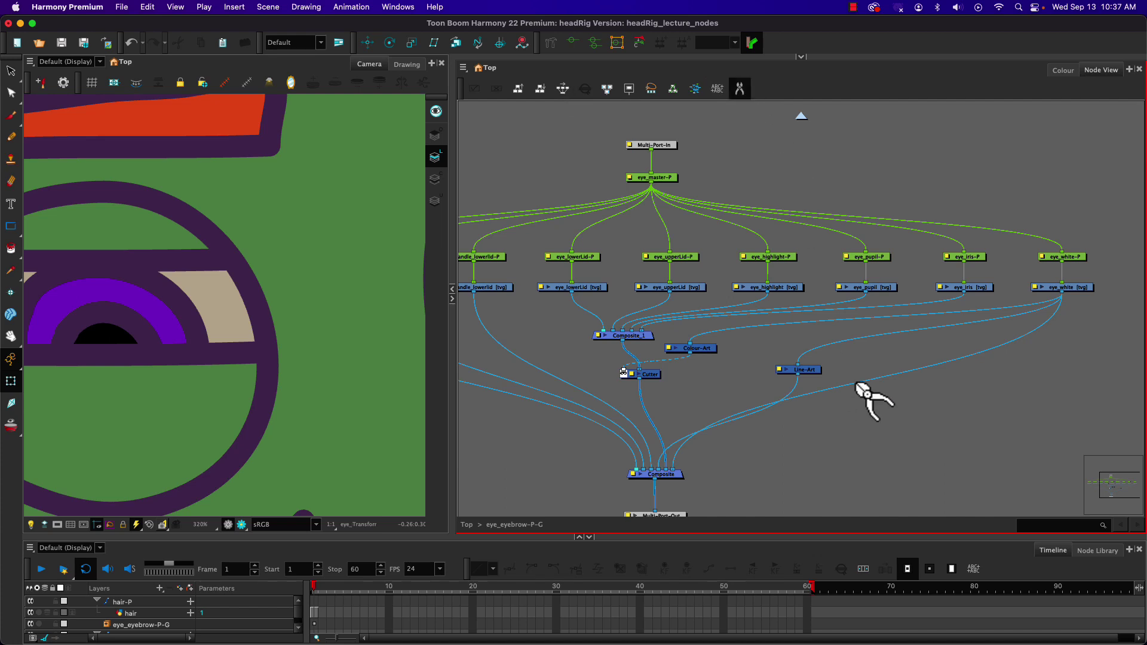
drag(866, 380, 883, 436)
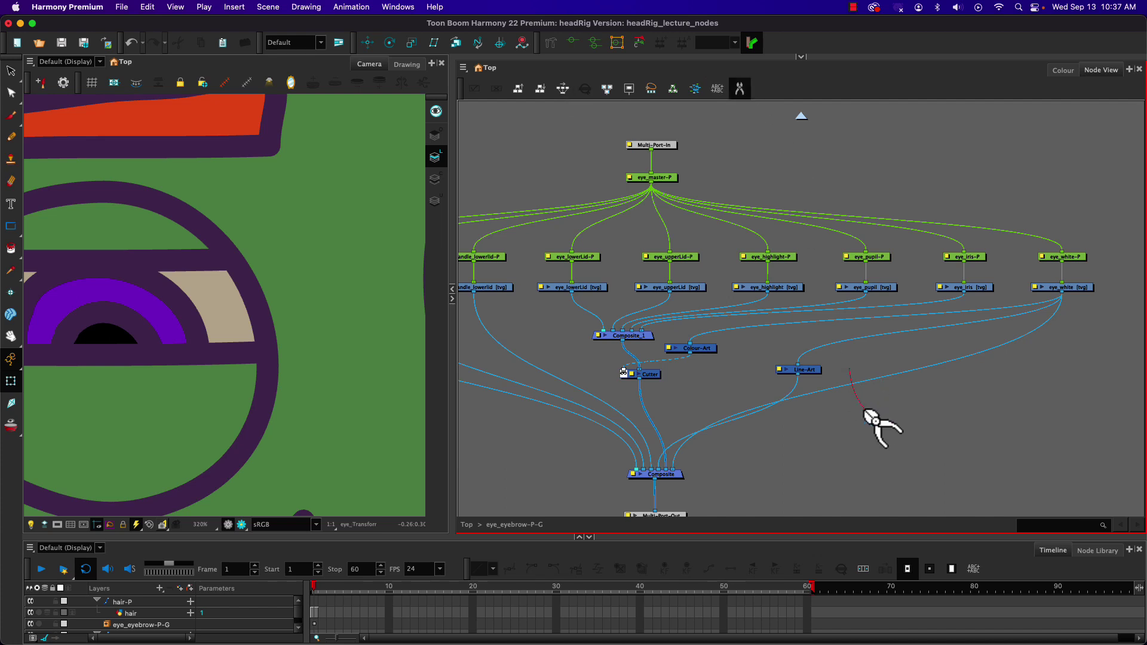
click(737, 90)
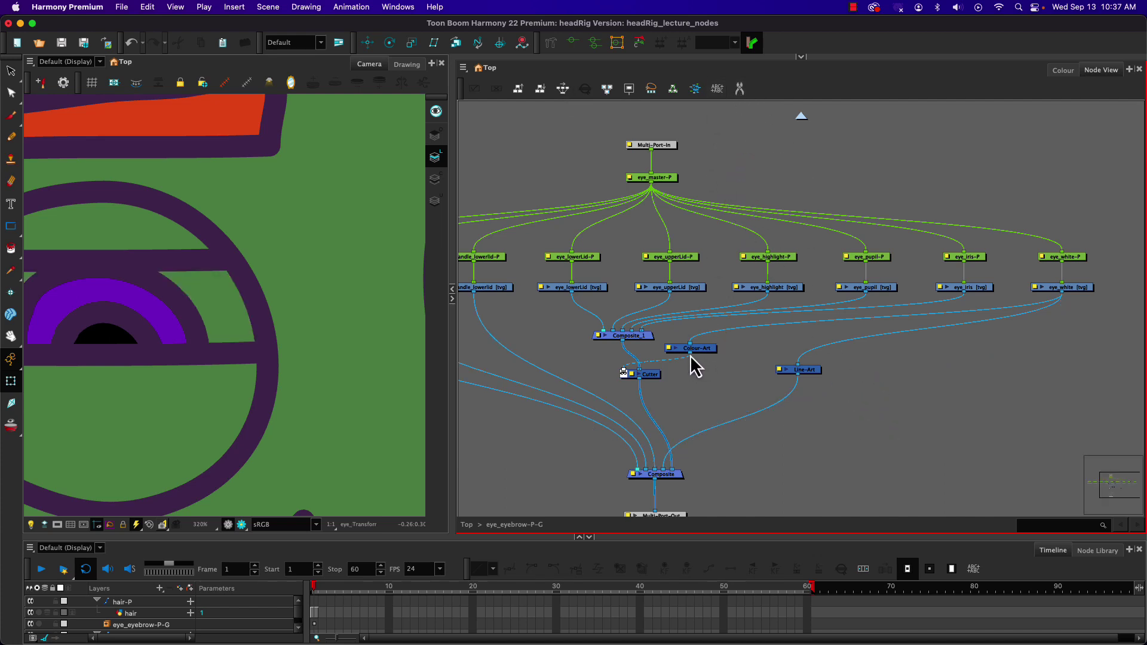
drag(690, 354, 678, 470)
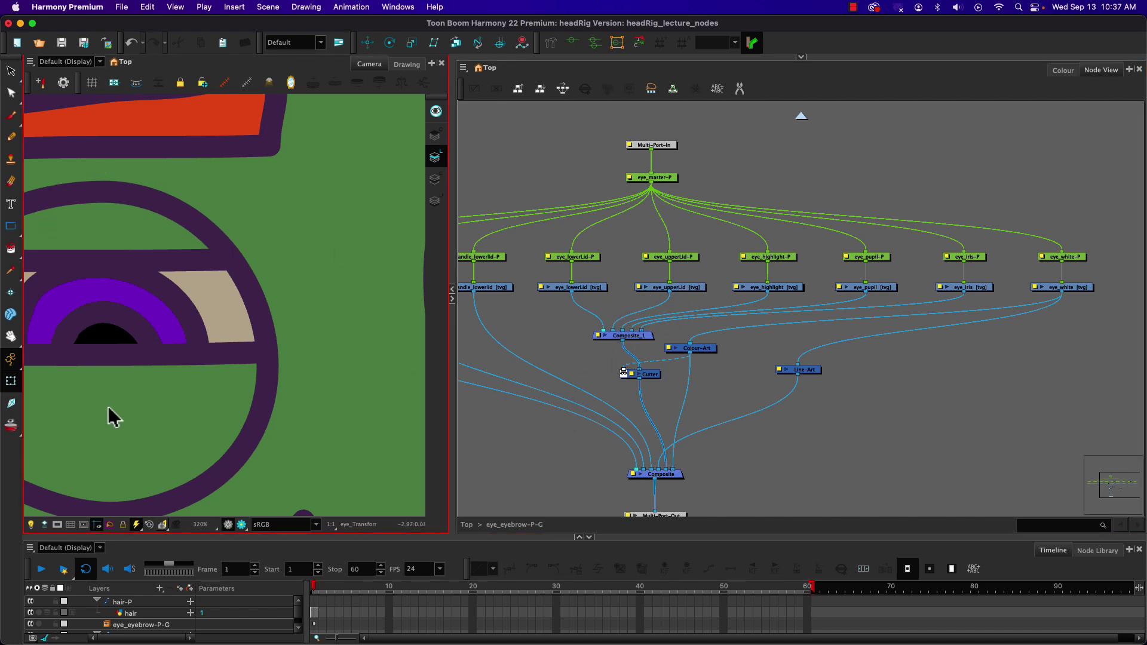
- Lower the eye_lowerLid-P peg in the camera view to uncover the lower half of the iris and pupil
mouse_move(142, 399)
mouse_down()
mouse_move(223, 389)
mouse_move(261, 379)
mouse_move(261, 368)
mouse_up()
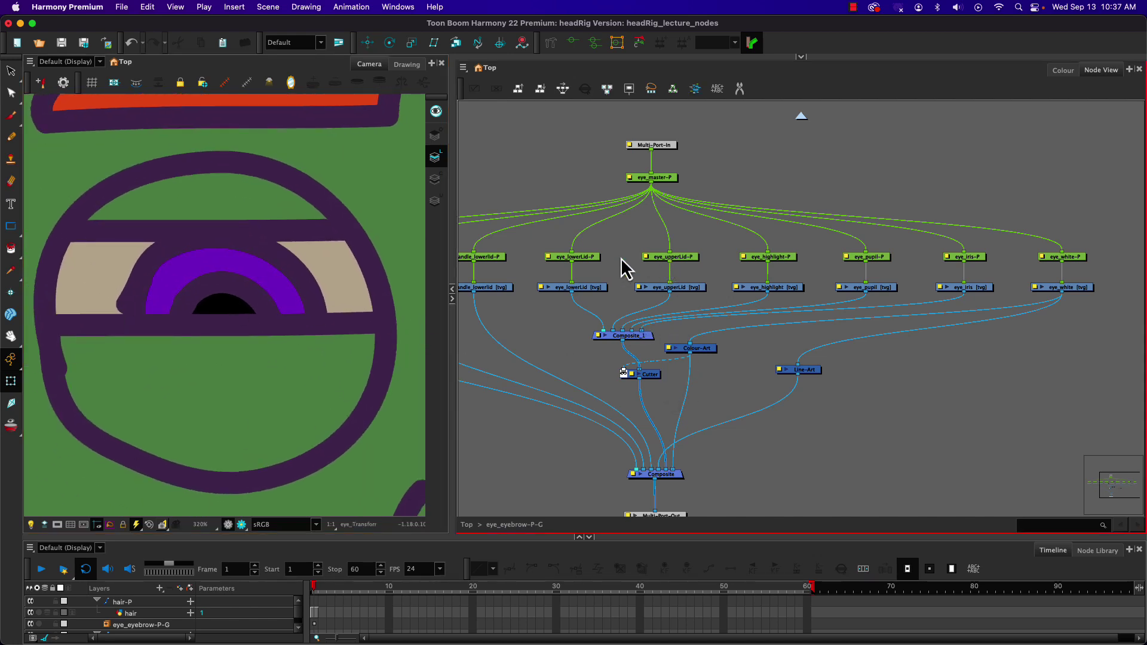
click(583, 259)
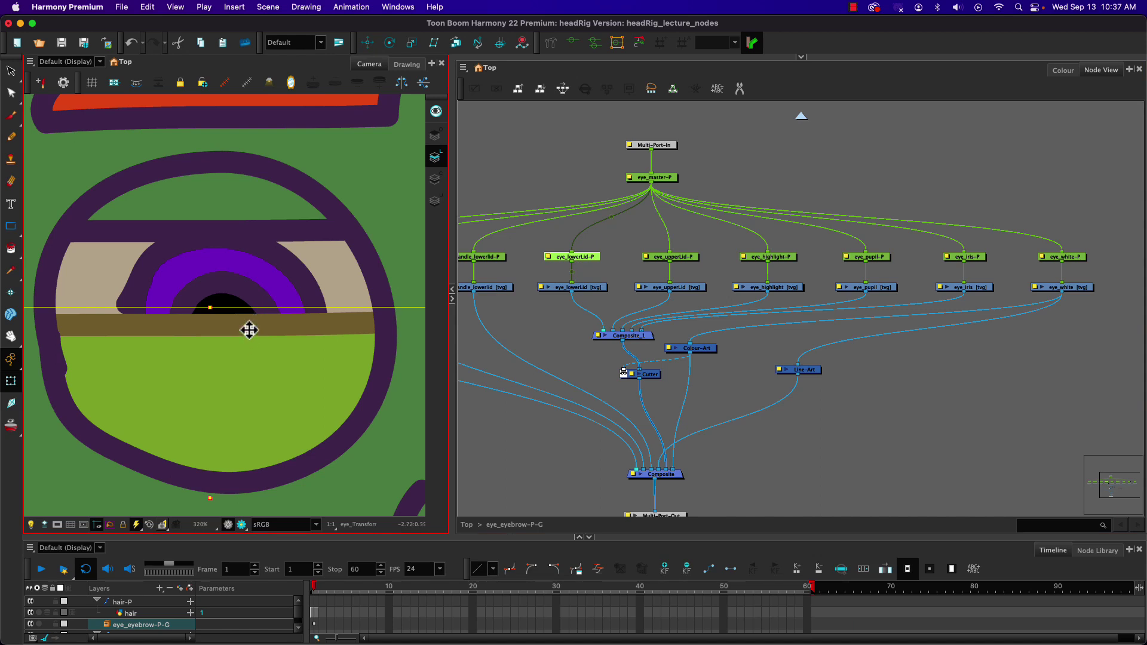
mouse_move(249, 328)
mouse_down()
mouse_move(253, 443)
mouse_move(252, 393)
mouse_up()
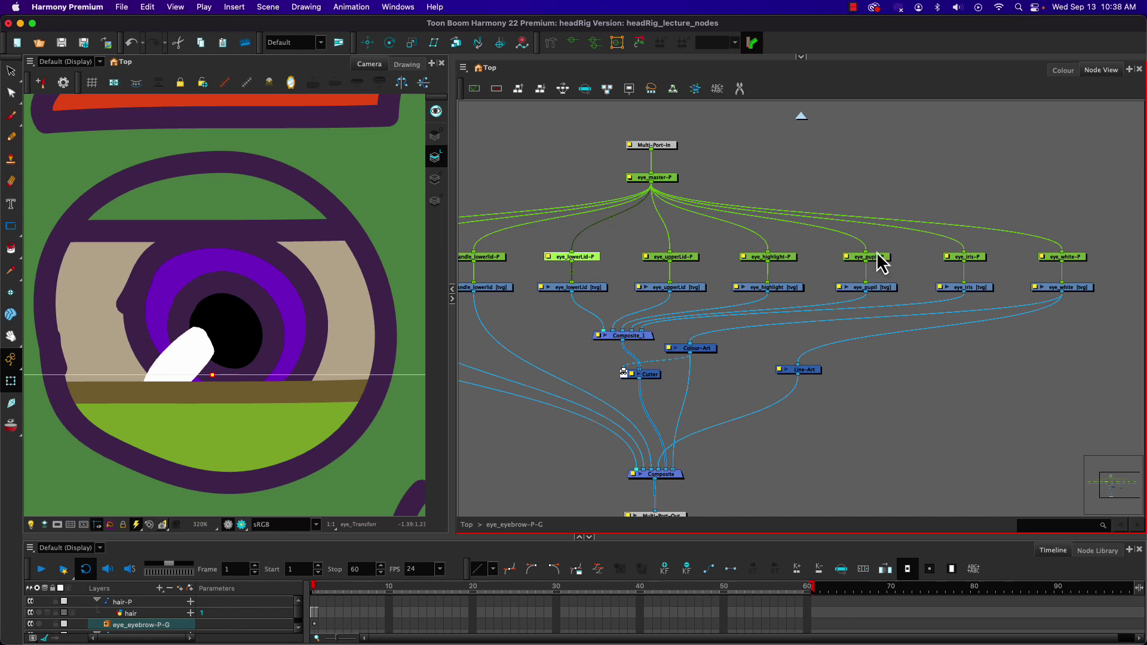
- Add a parent peg over eye_iris-P and eye_pupil-P, wire it under eye_master-P, and raise eye_master-P and Multi-Port-In to make room
click(915, 256)
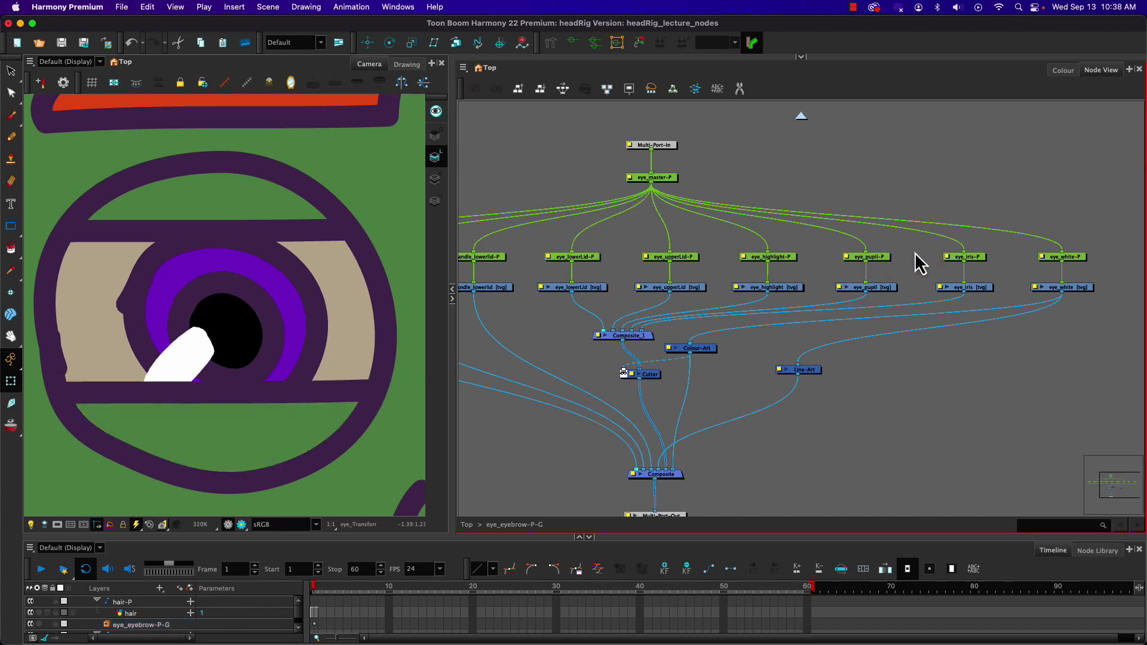
click(974, 258)
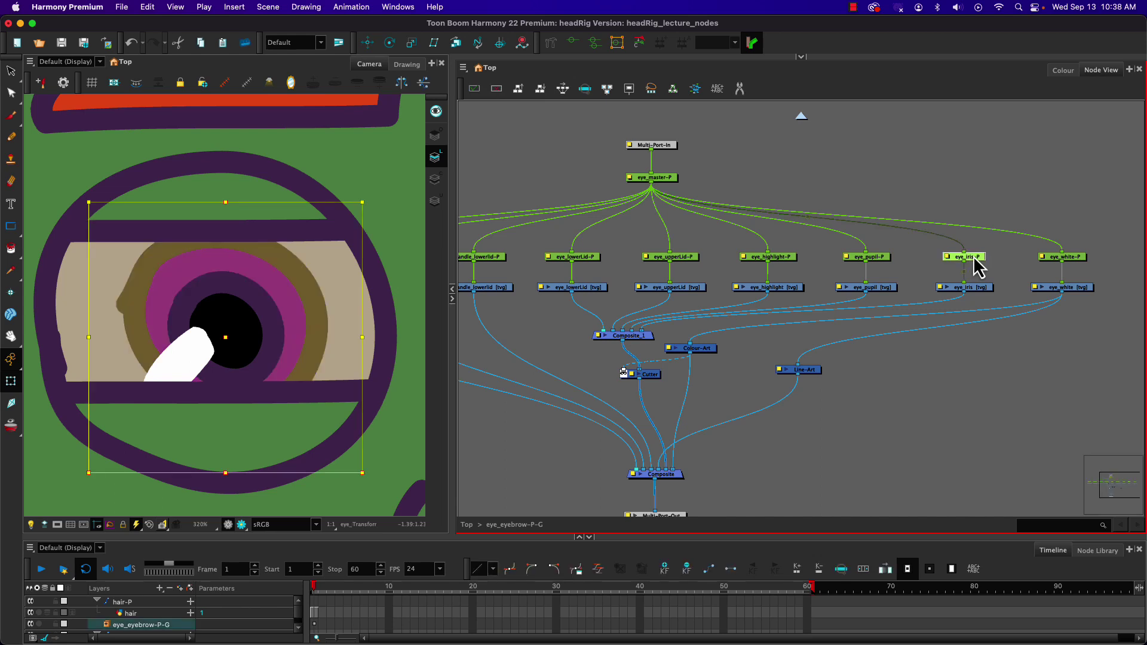
key(super+p)
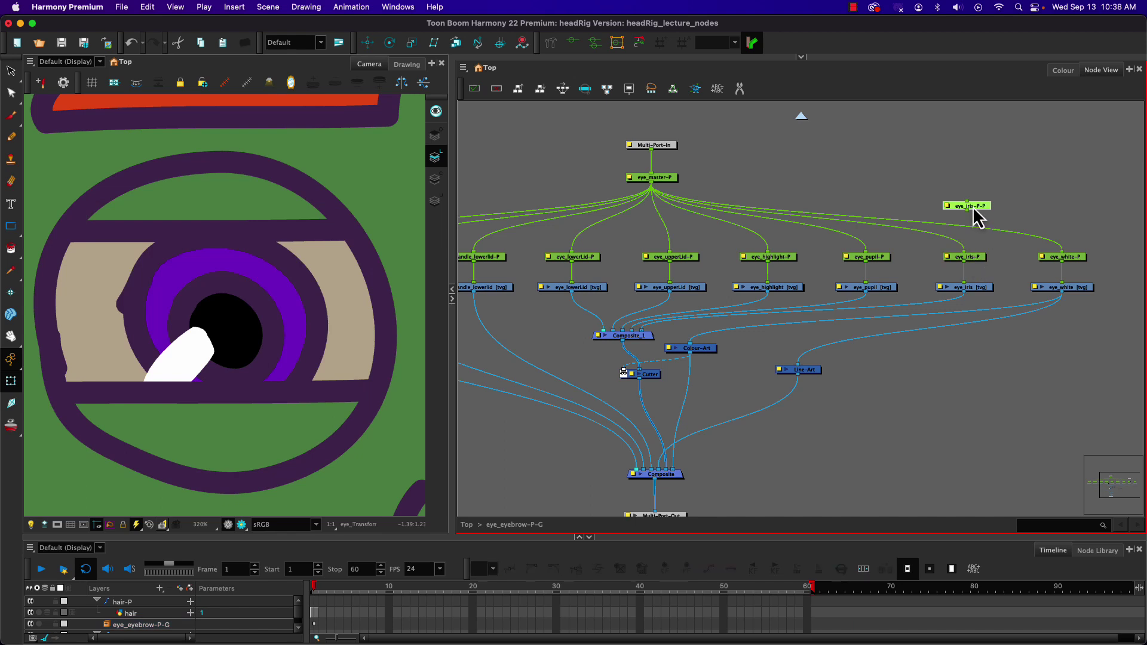
drag(973, 206, 650, 178)
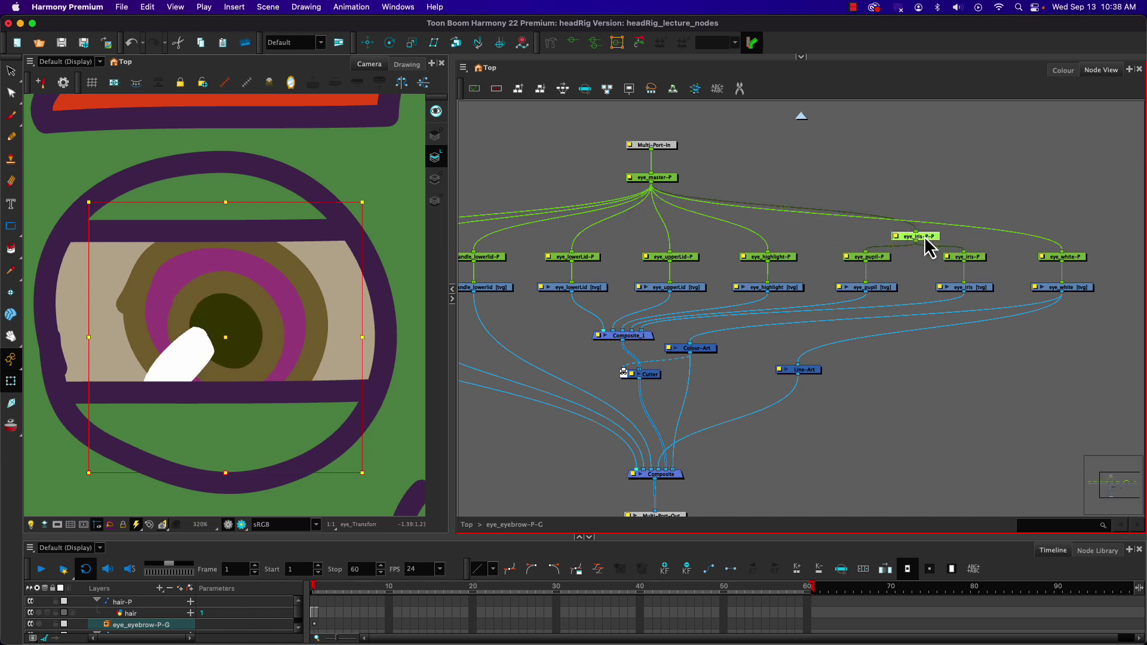
drag(628, 122, 677, 144)
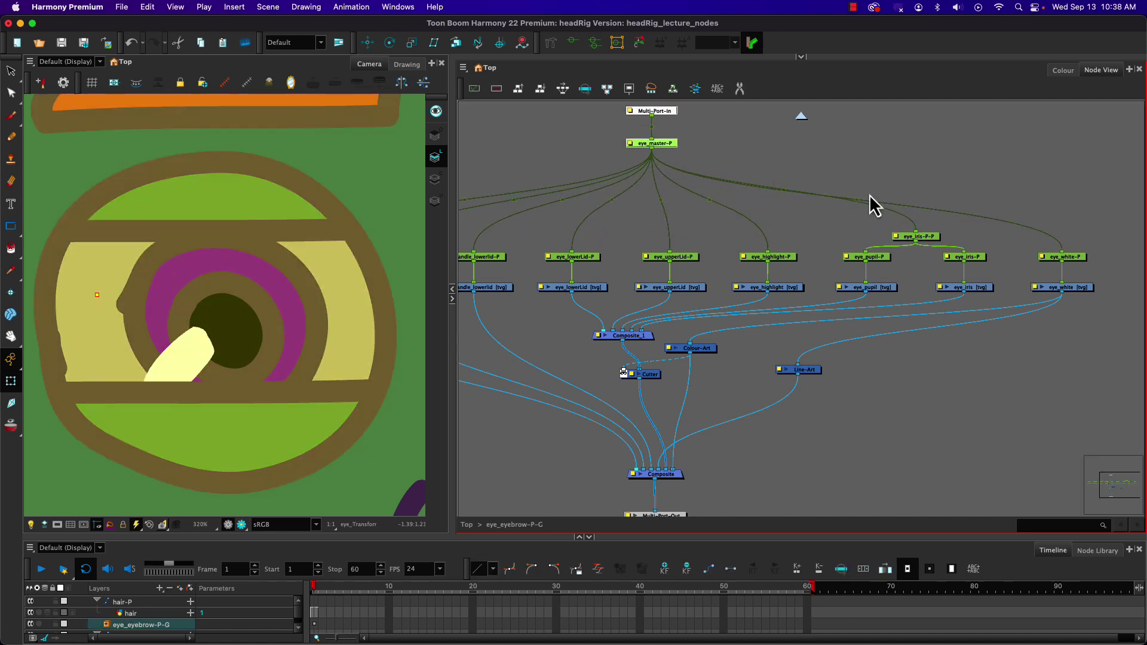
- Test the iris and pupil's shared parent peg by shifting it in the camera view, and undo the move
click(924, 237)
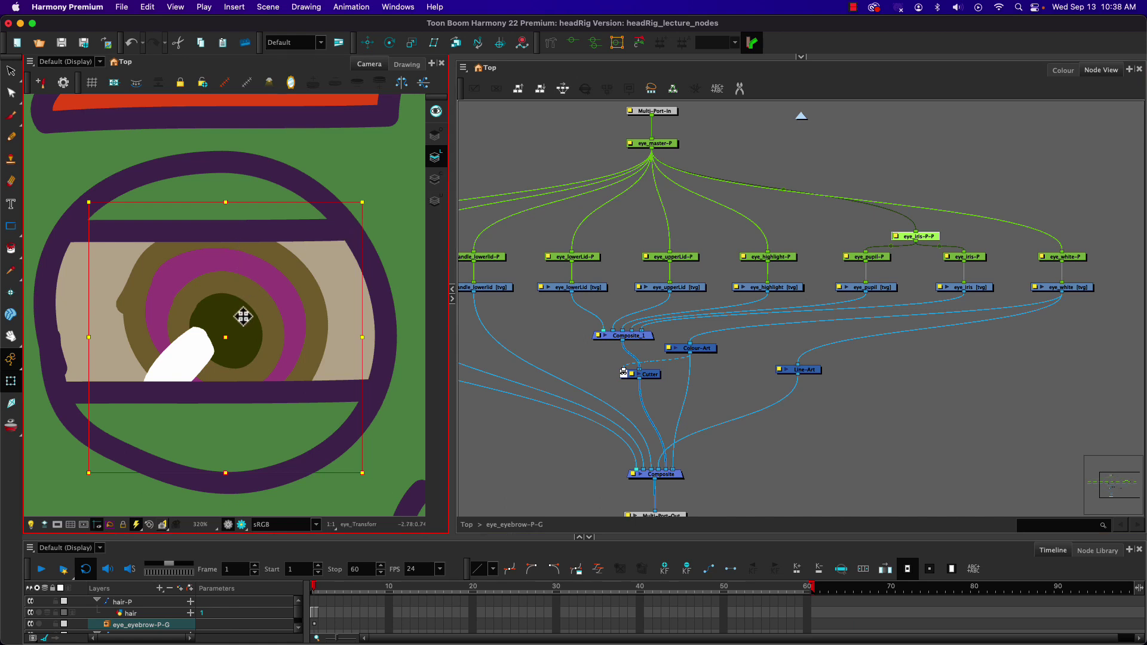
mouse_move(241, 315)
mouse_down()
mouse_move(261, 312)
mouse_move(220, 317)
mouse_move(239, 317)
mouse_up()
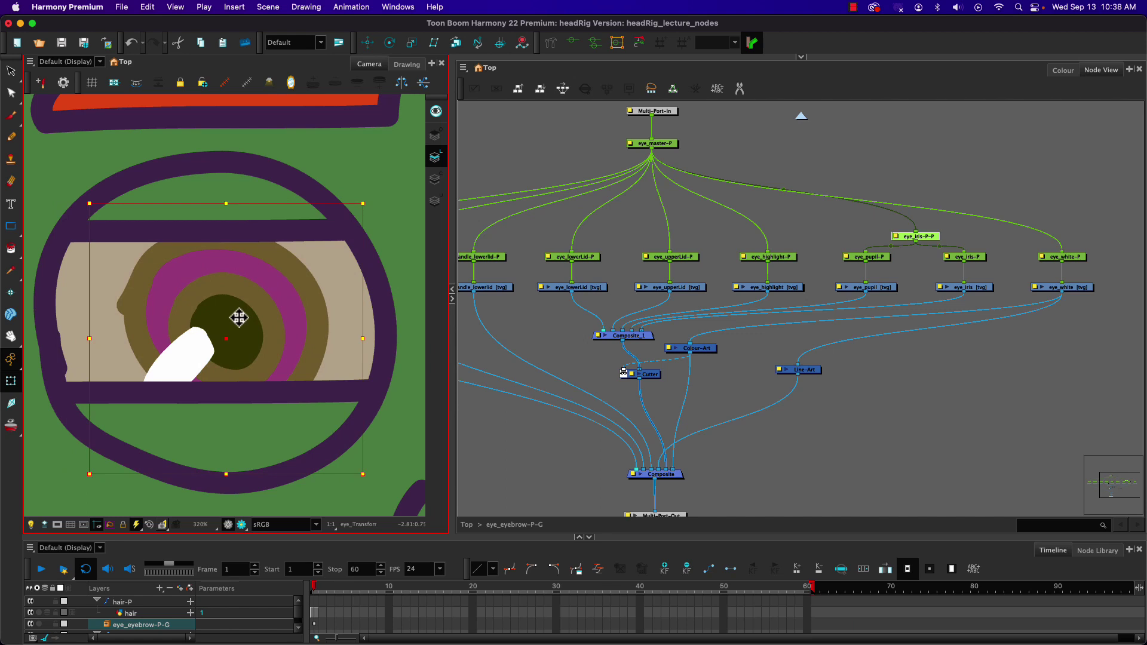
drag(239, 317, 207, 295)
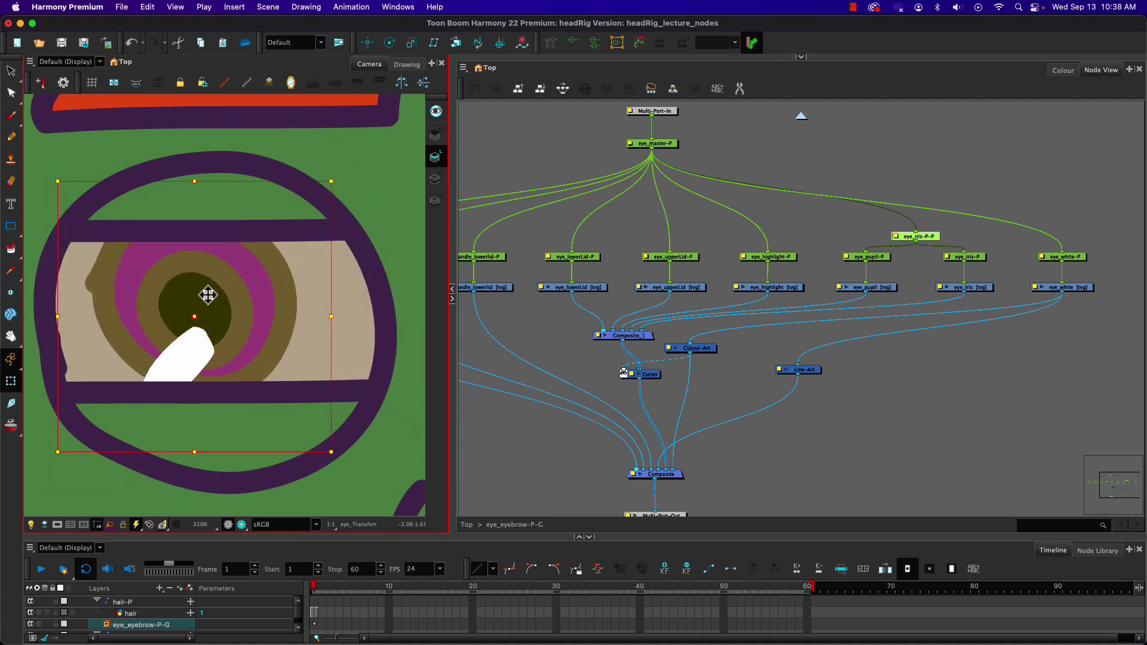
key(super+z)
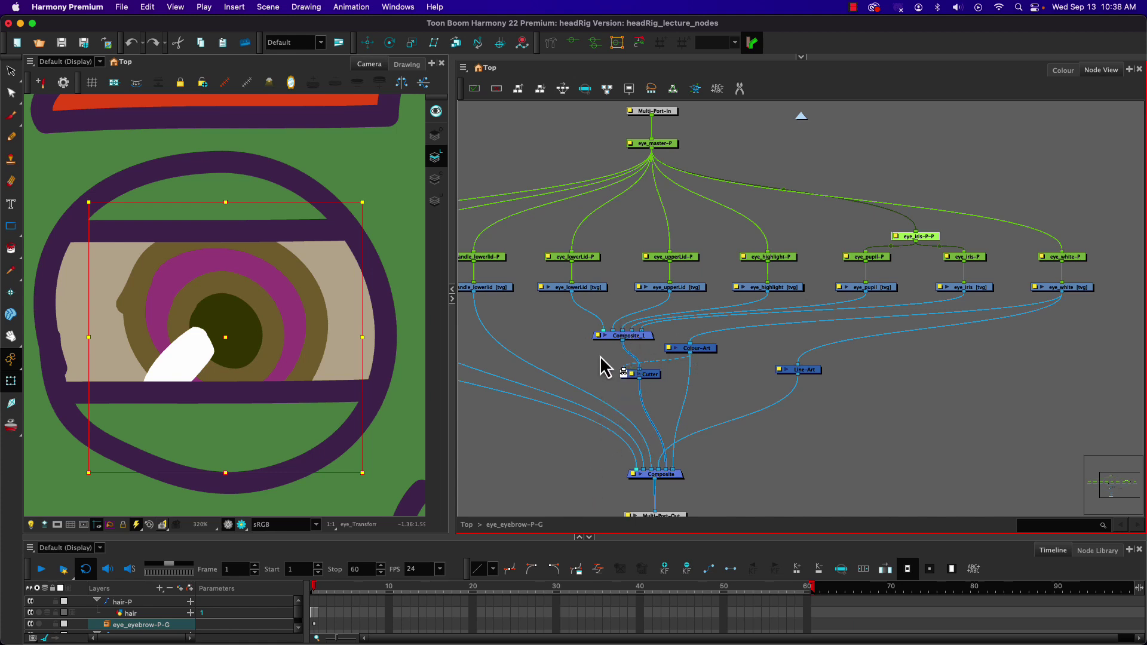
- Highlight the artwork feeding Composite_1 and examine its route through the Cutter and the finished eye within the whole face
click(627, 337)
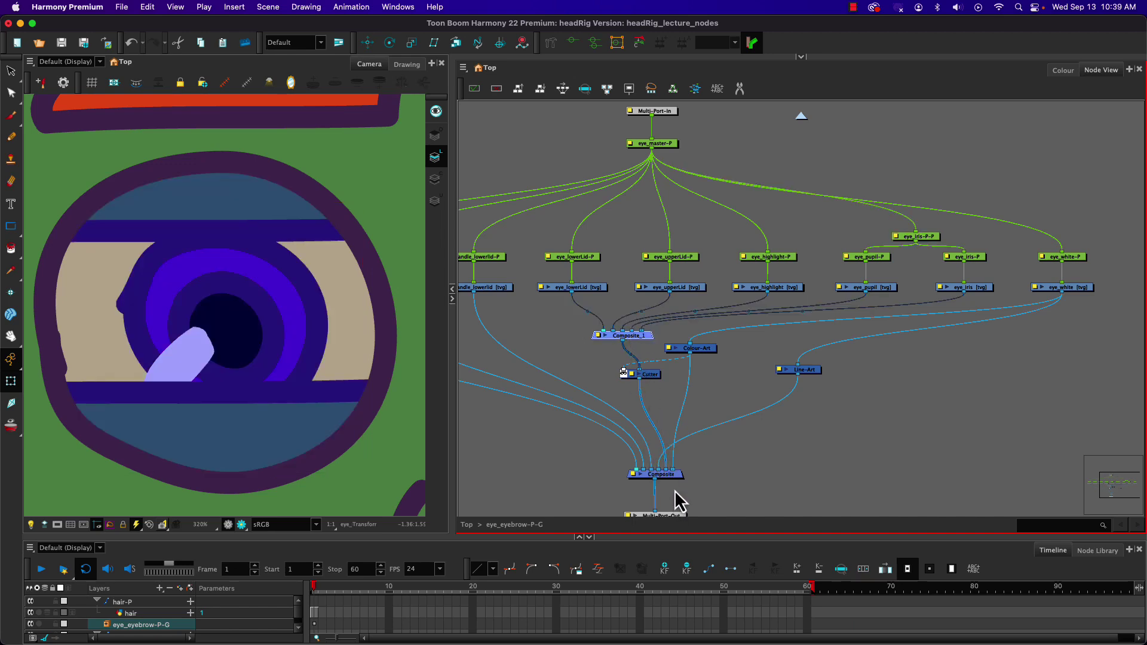
scroll(629, 346, up, 2)
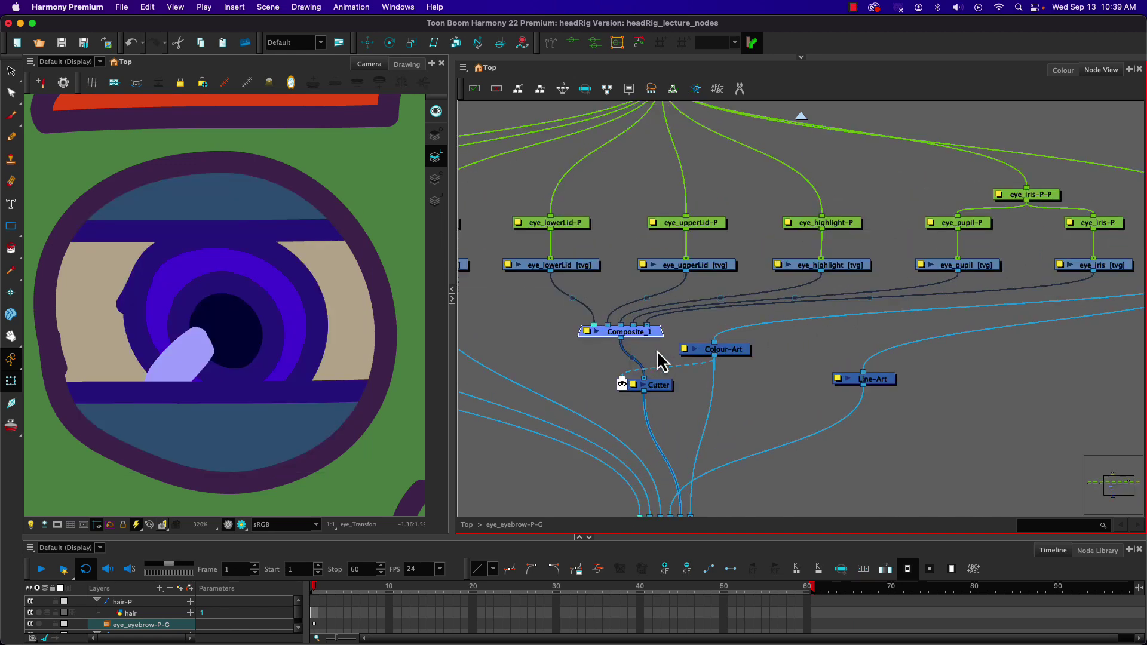
scroll(660, 389, down, 2)
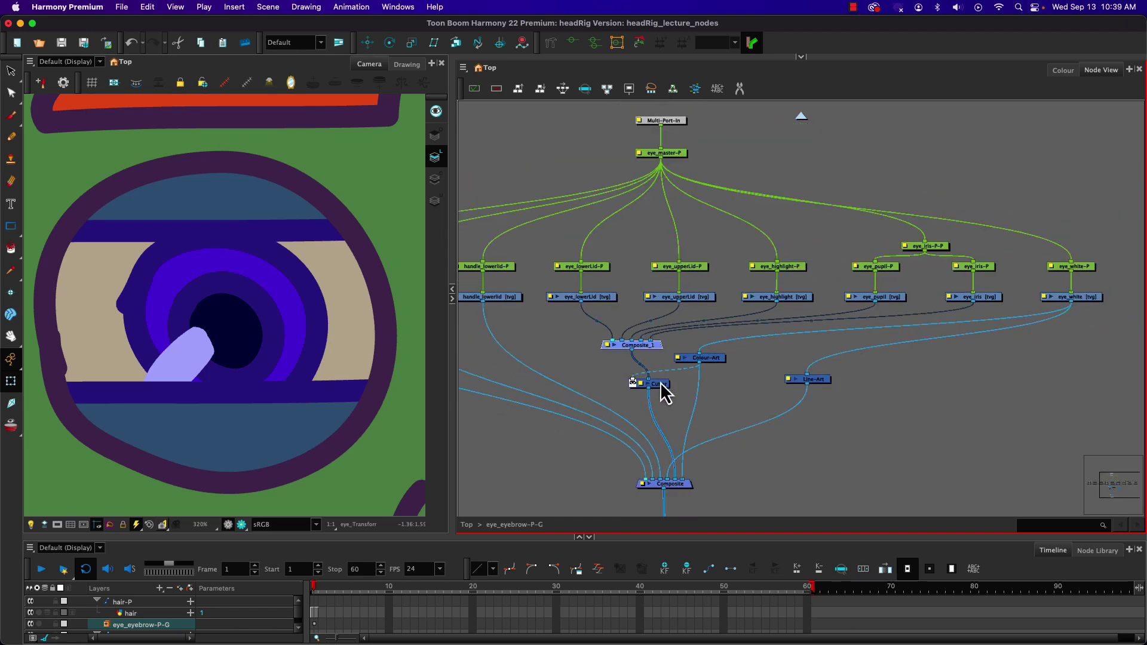
key(Return)
key(Return)
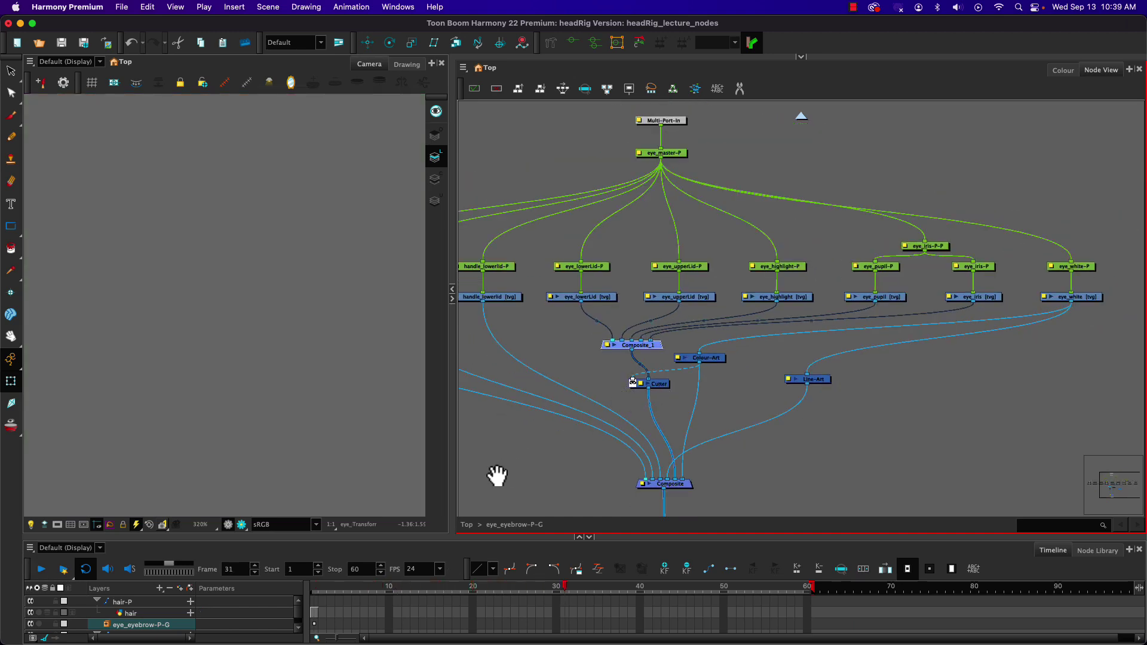
click(317, 602)
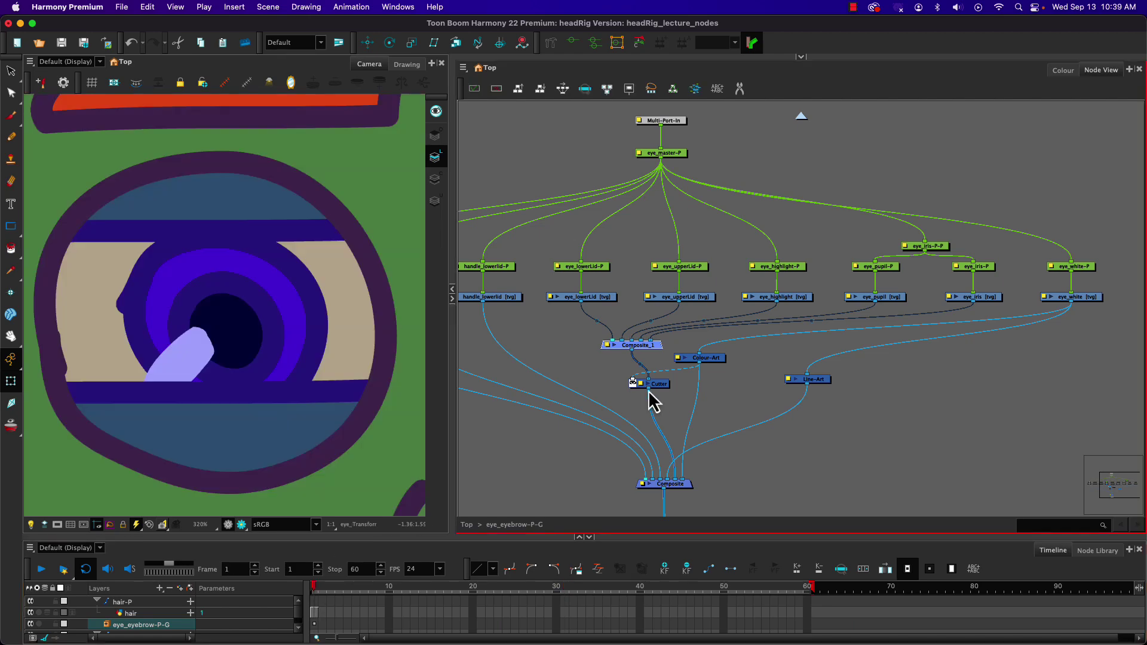
drag(615, 422, 837, 389)
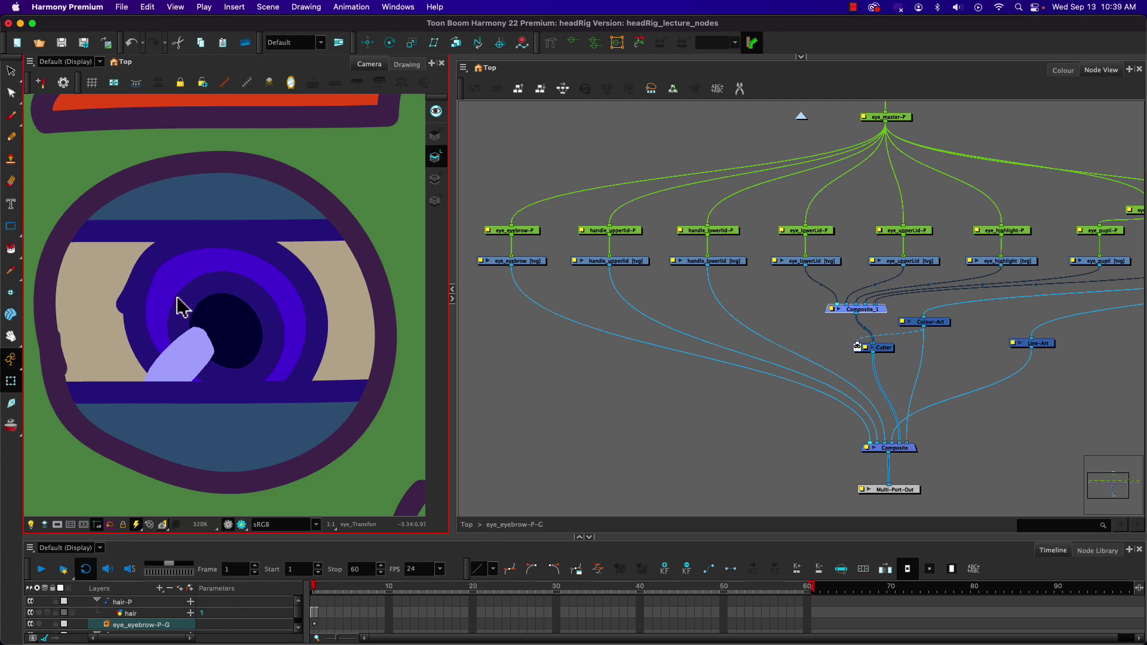
scroll(179, 308, down, 2)
scroll(180, 308, down, 2)
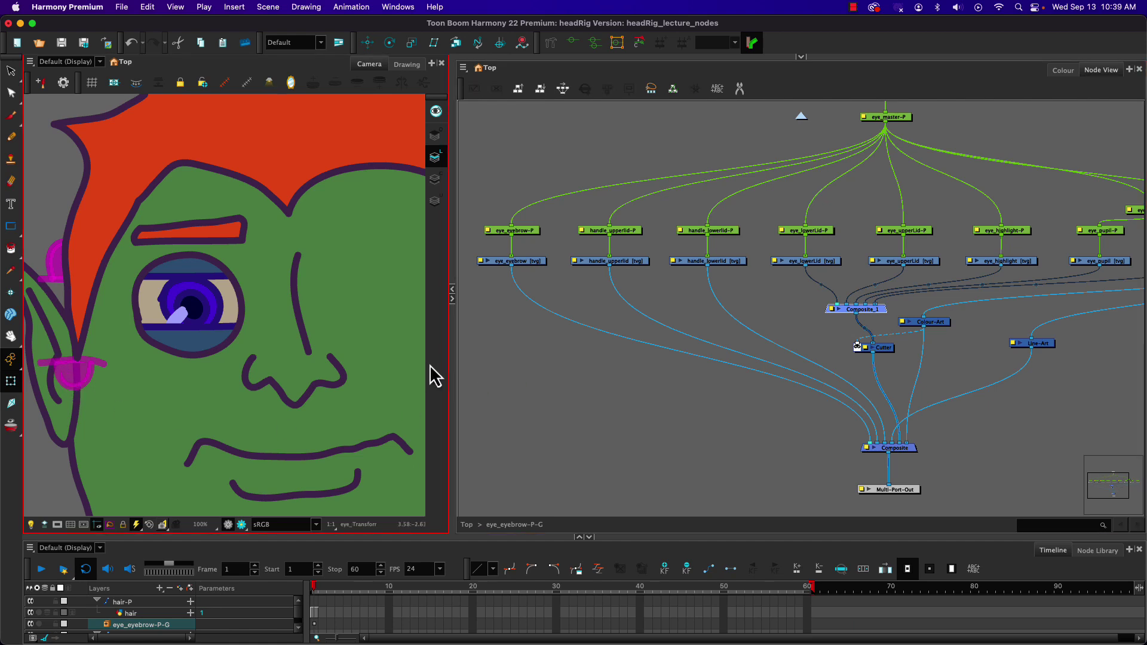
- Add another Composite ahead of the main Composite and feed the handle_upperlid and handle_lowerlid drawings into it
click(566, 378)
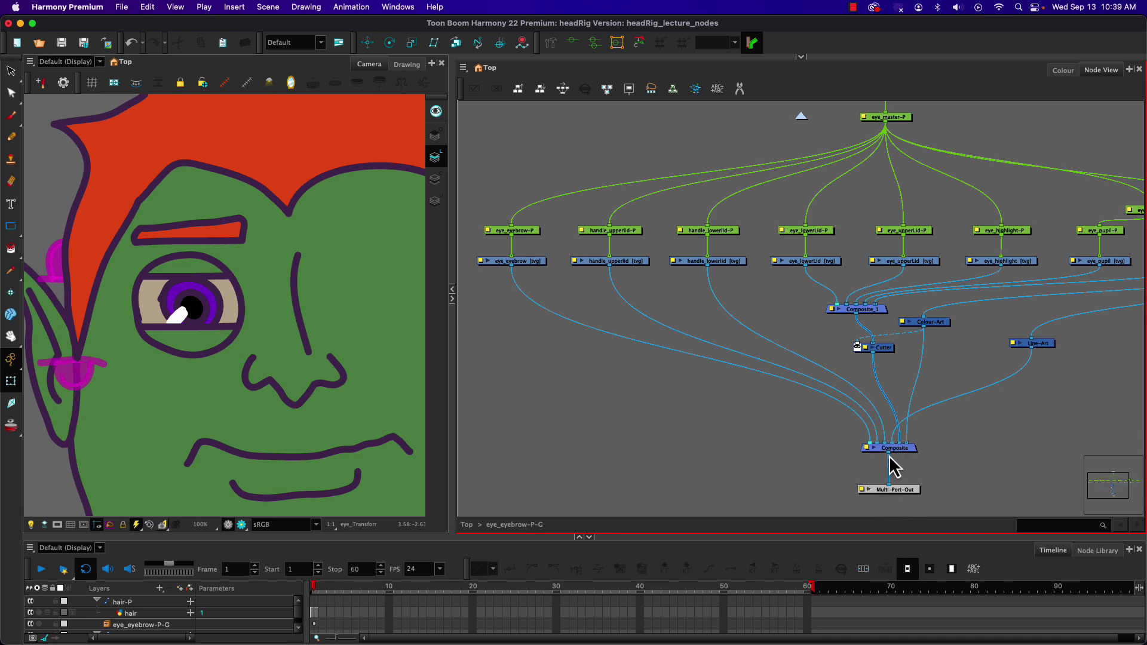
drag(887, 475, 889, 486)
key(Tab)
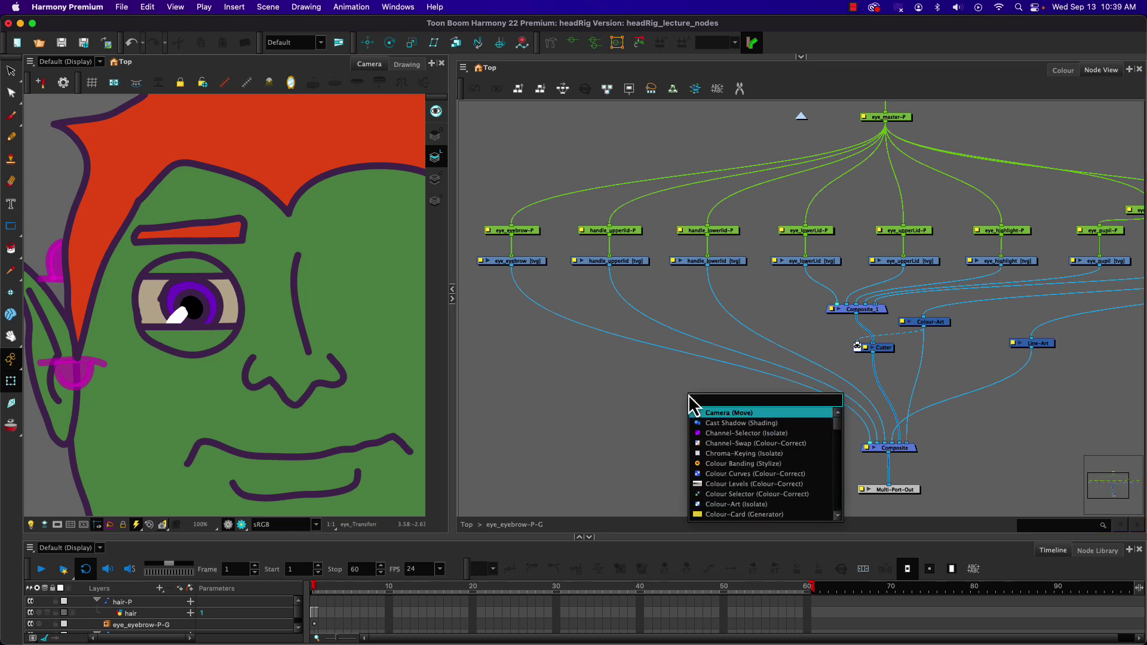
text(comp)
key(Return)
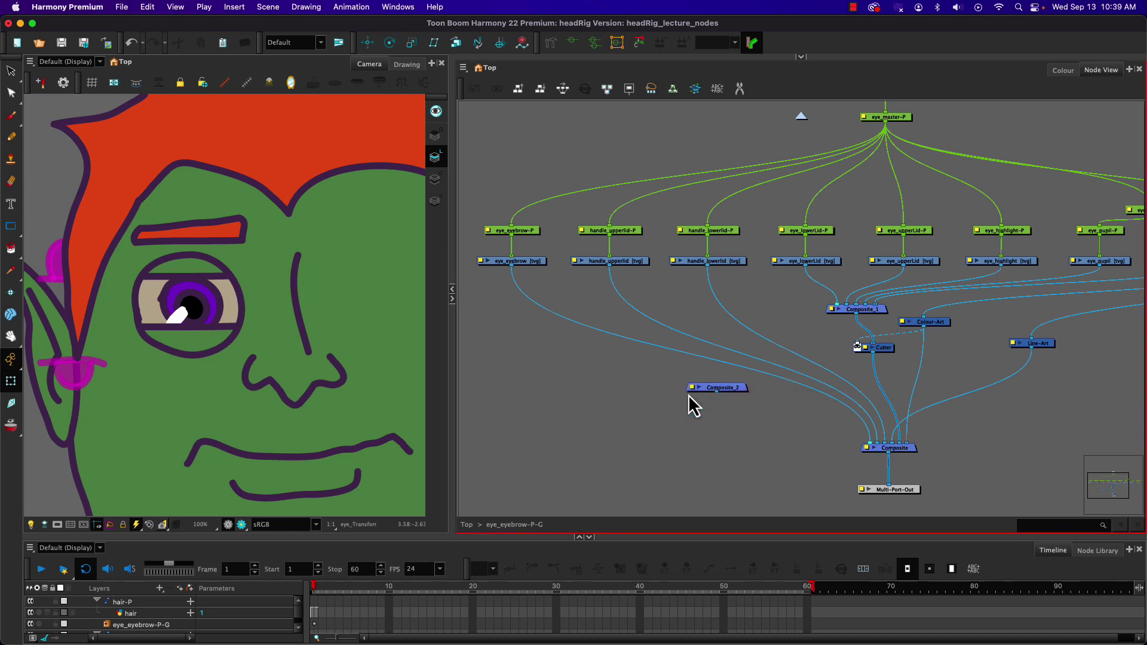
drag(726, 389, 741, 347)
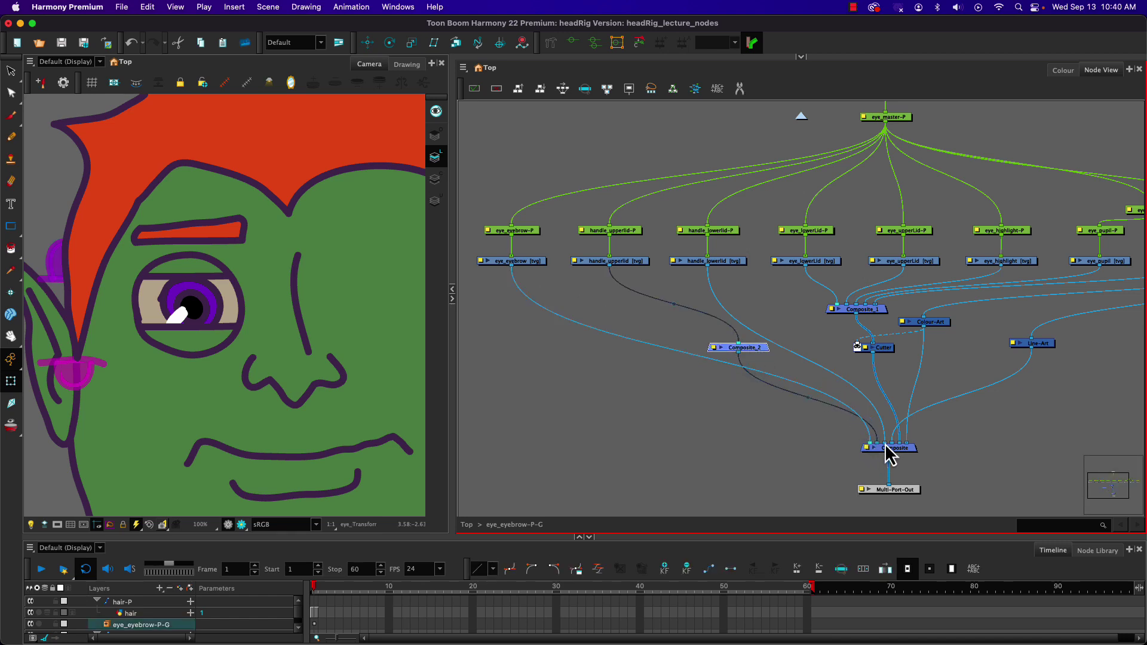
drag(885, 445, 743, 355)
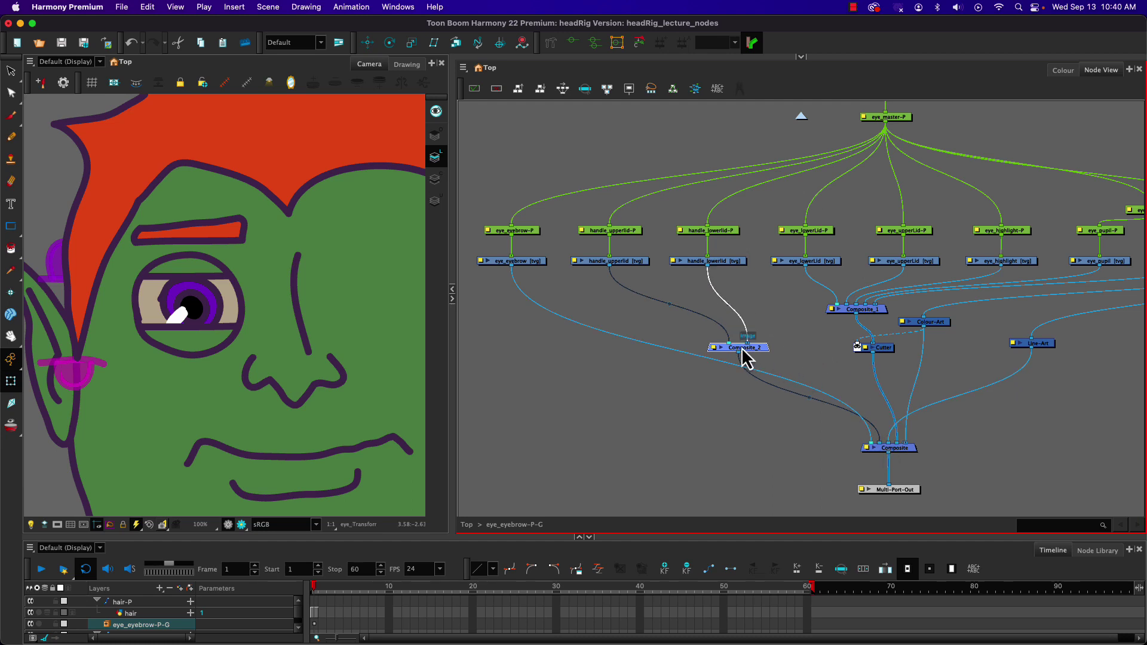
- Reroute Composite_2's output from the main Composite to its own port on Multi-Port-Out, place Composite_2 beneath the handle drawings, and leave the group
drag(876, 446, 877, 489)
drag(749, 352, 665, 327)
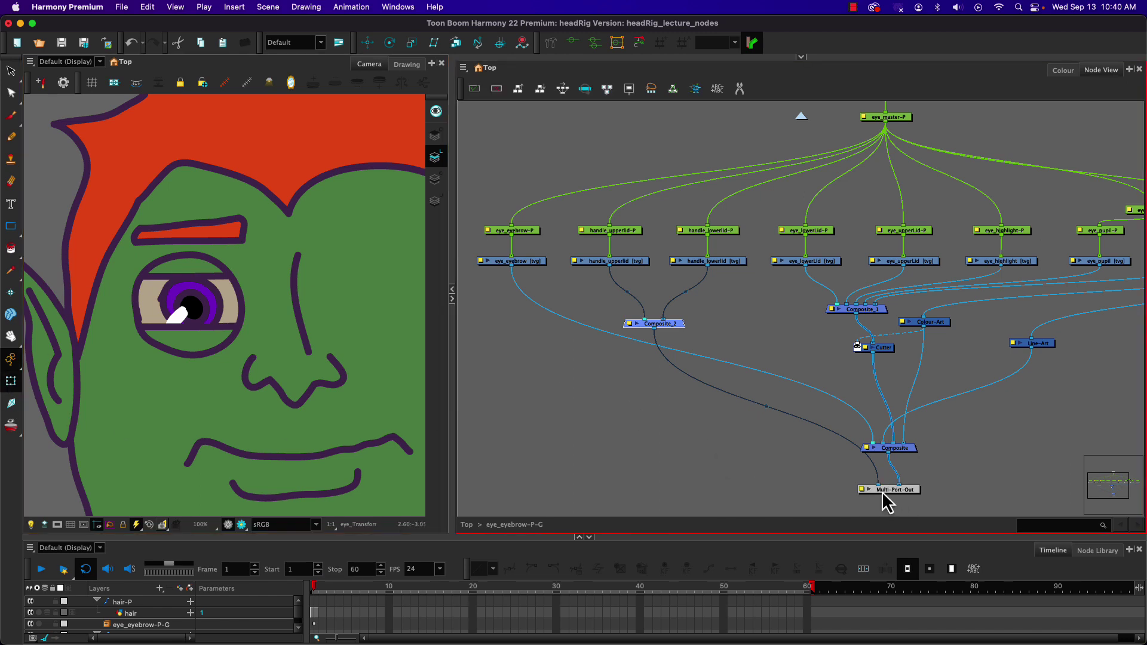
click(802, 116)
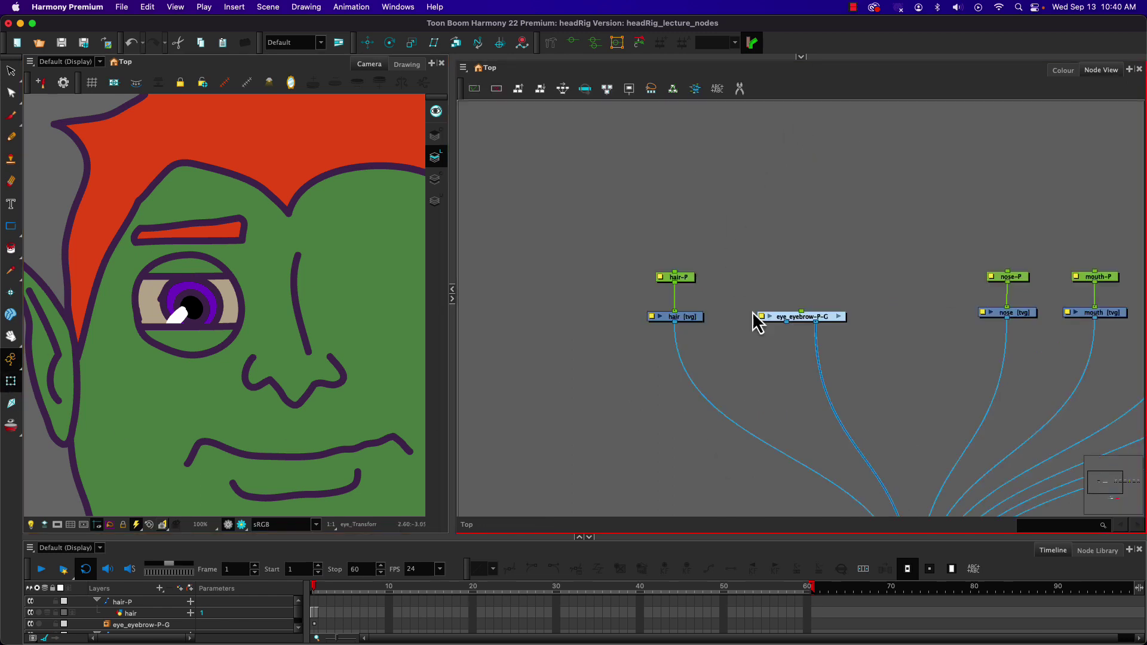
- Try feeding the eye_eyebrow-P-G group's handle output into the main Composite, and detach it again
key(space)
key(space)
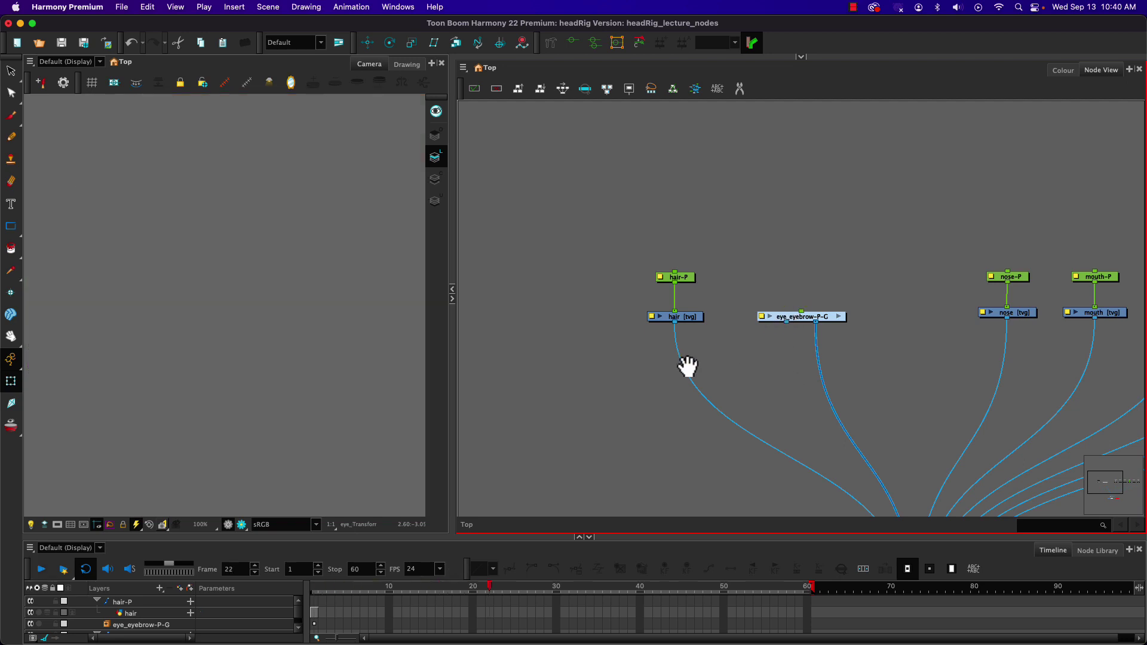
click(313, 588)
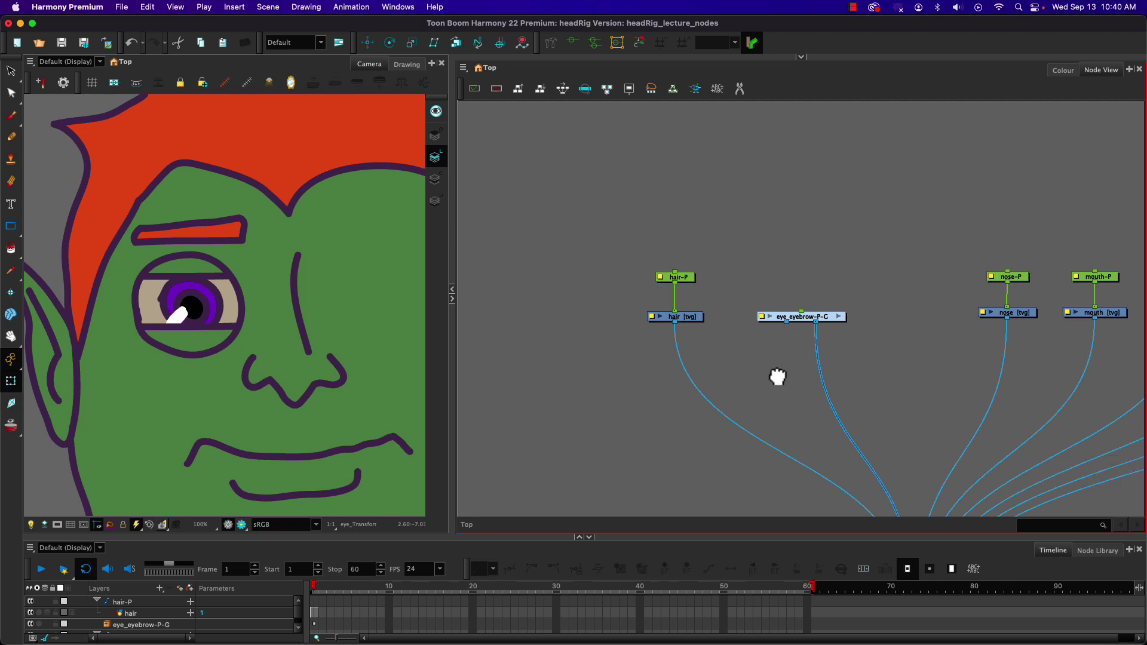
drag(778, 378, 745, 225)
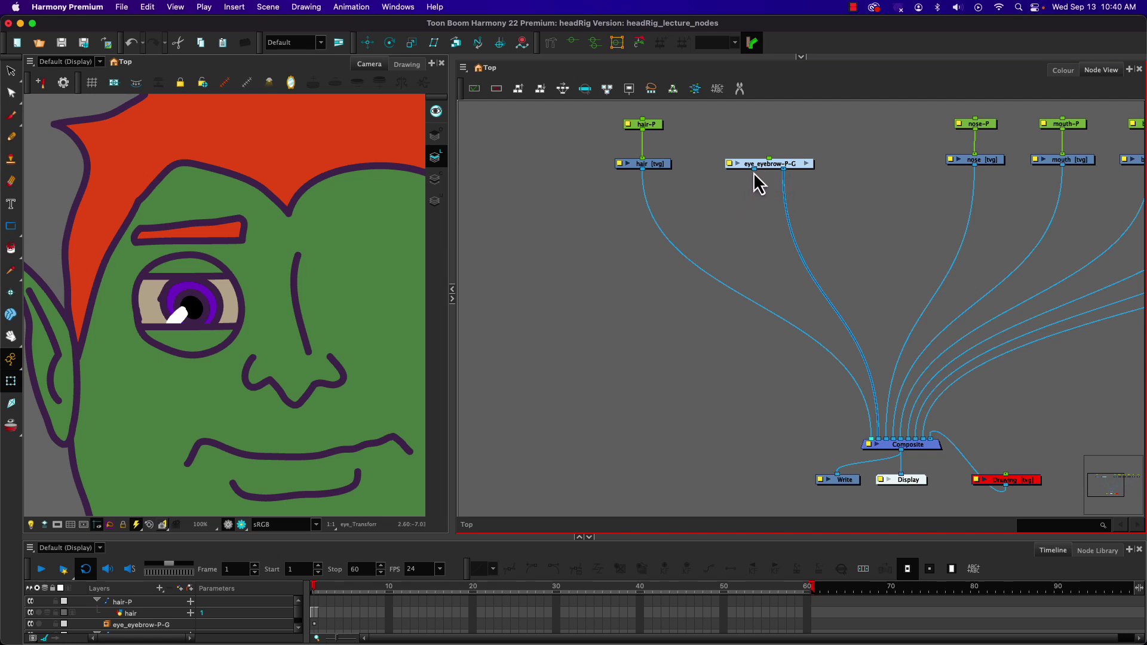
drag(754, 171, 866, 440)
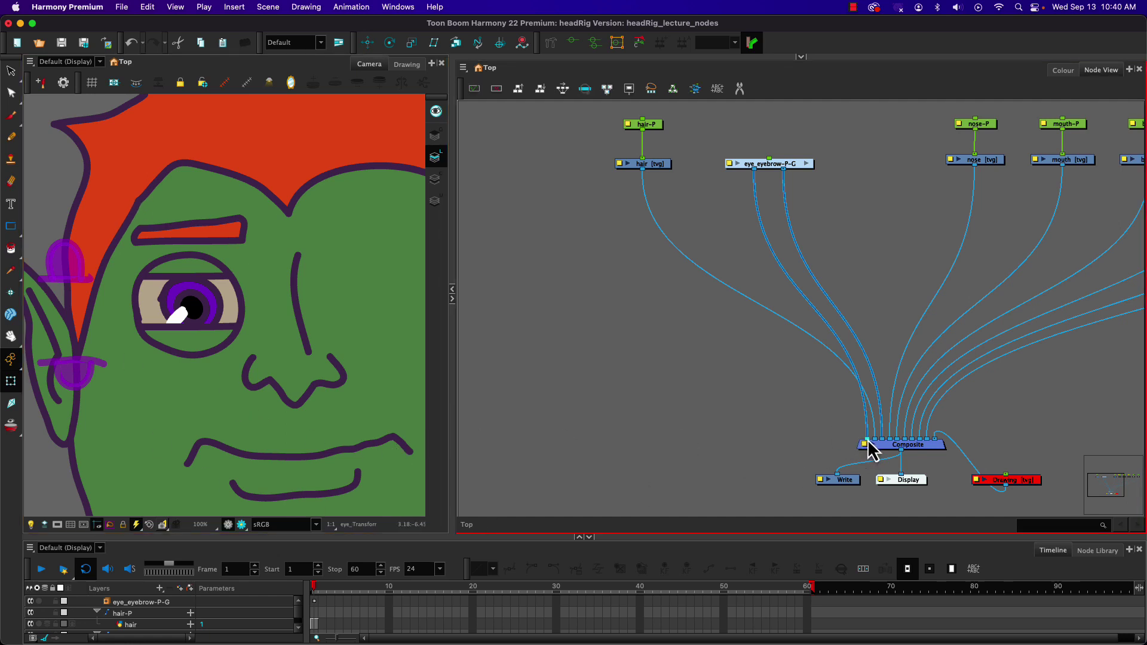
drag(866, 442, 792, 303)
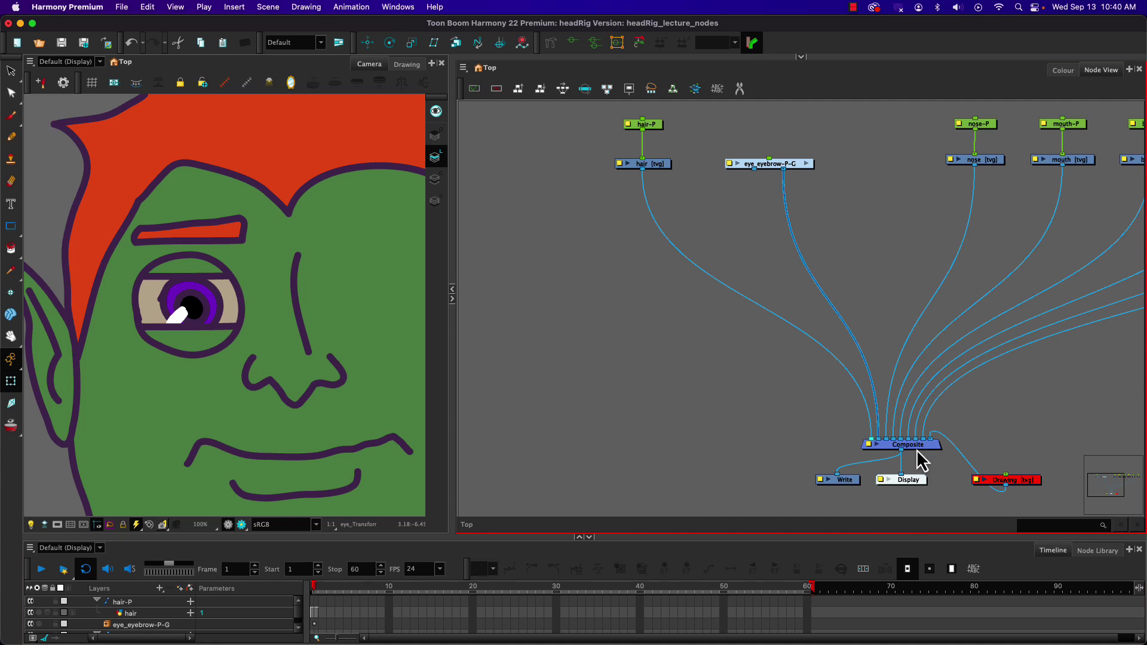
- Add a second Composite node above Write and Display, and raise the main Composite to make room for it
drag(920, 452, 915, 442)
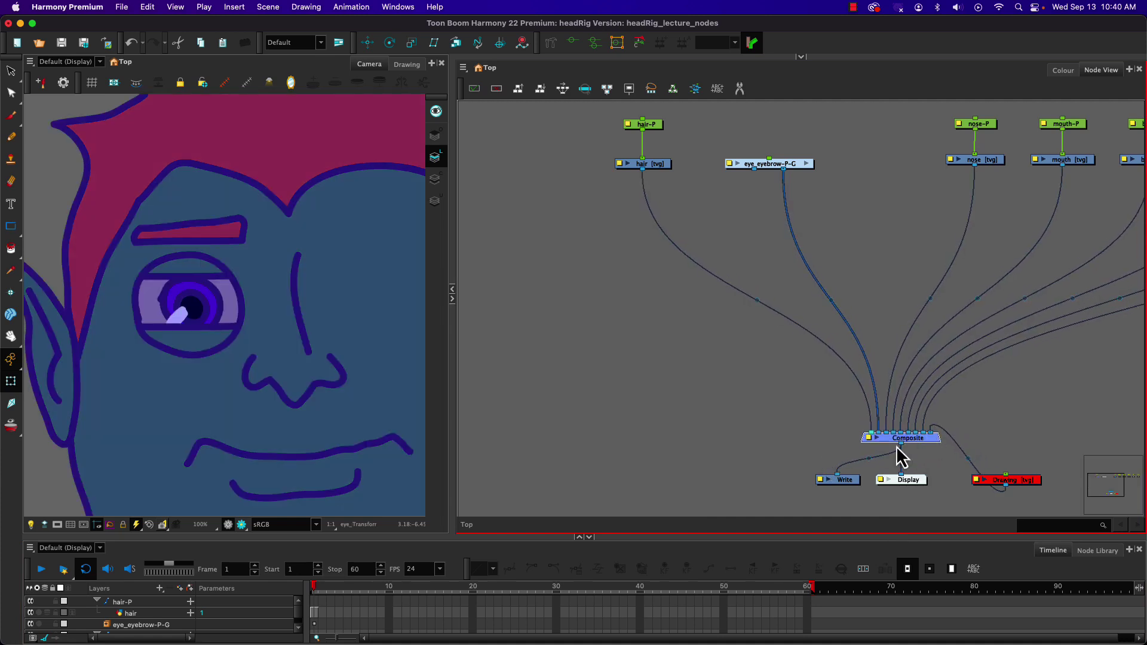
click(751, 419)
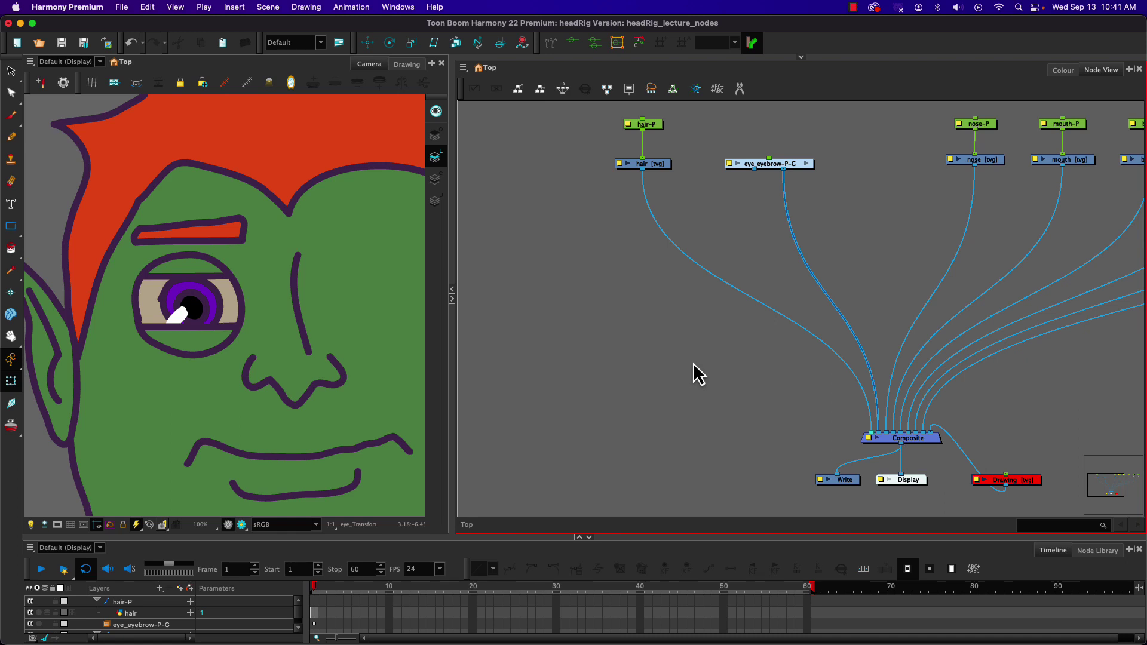
key(Tab)
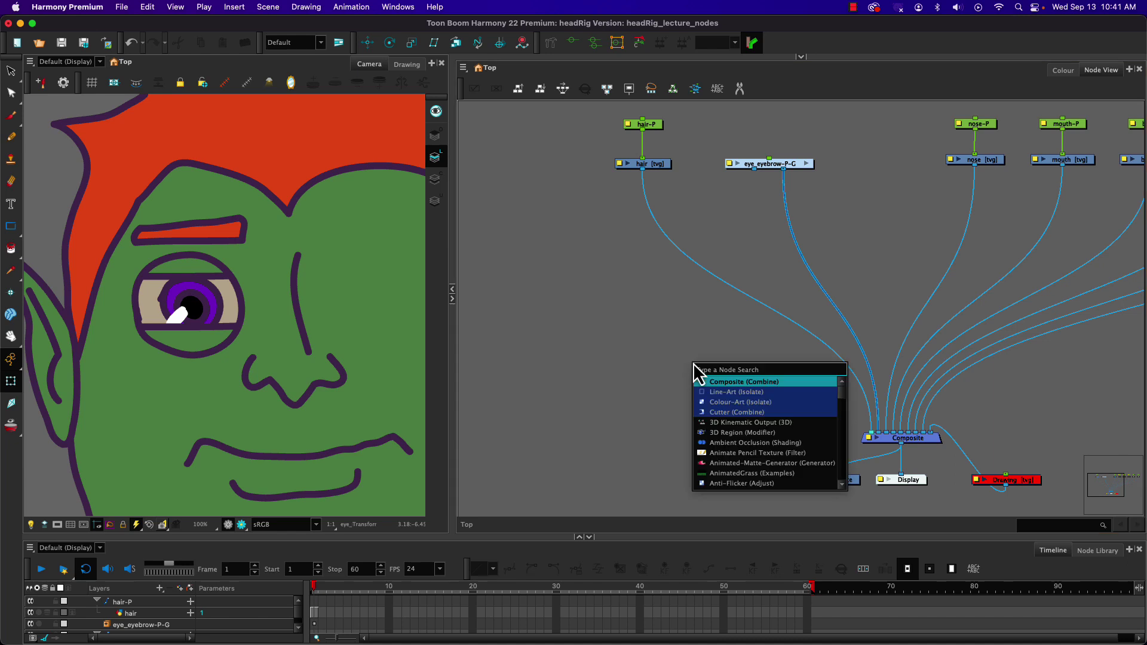
key(Return)
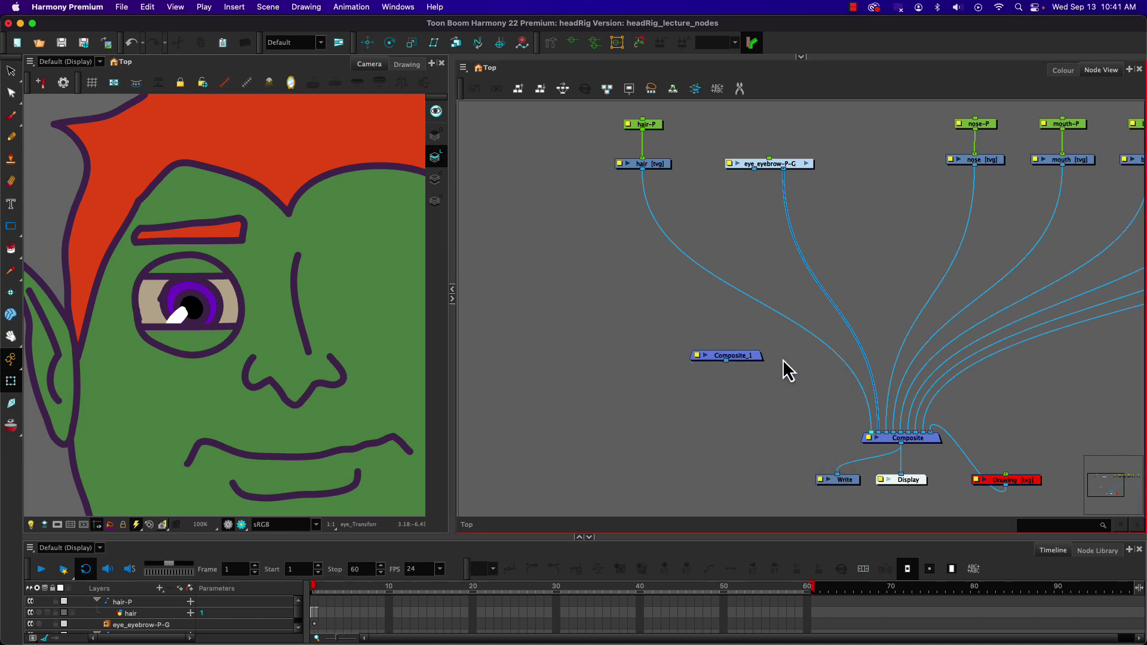
drag(751, 358, 825, 405)
drag(919, 445, 906, 339)
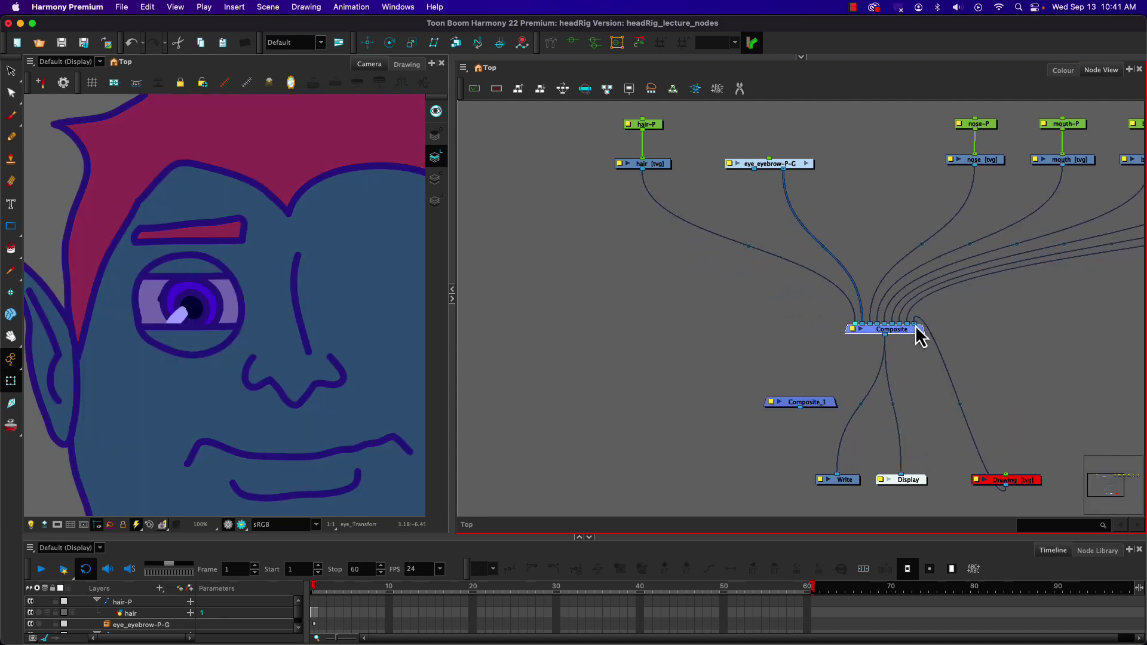
- Move the red Drawing, Write and Display connections from the main Composite to the new Composite_1
mouse_move(917, 328)
mouse_down()
mouse_move(953, 346)
mouse_move(809, 405)
mouse_move(823, 403)
mouse_up()
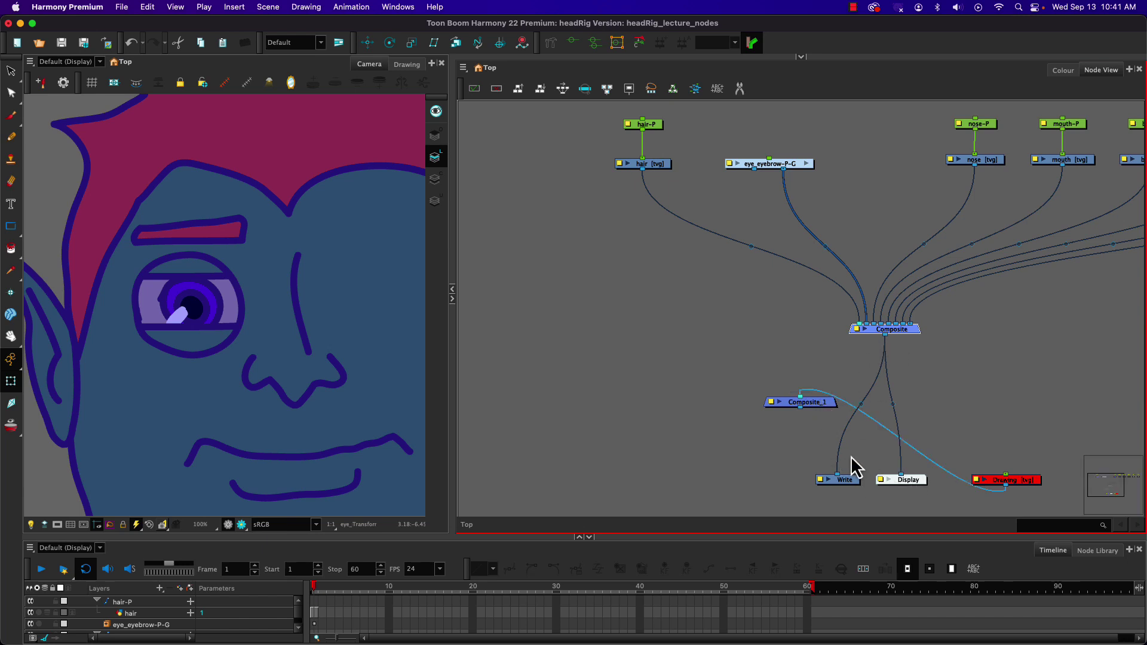
drag(837, 477, 836, 388)
drag(904, 474, 837, 475)
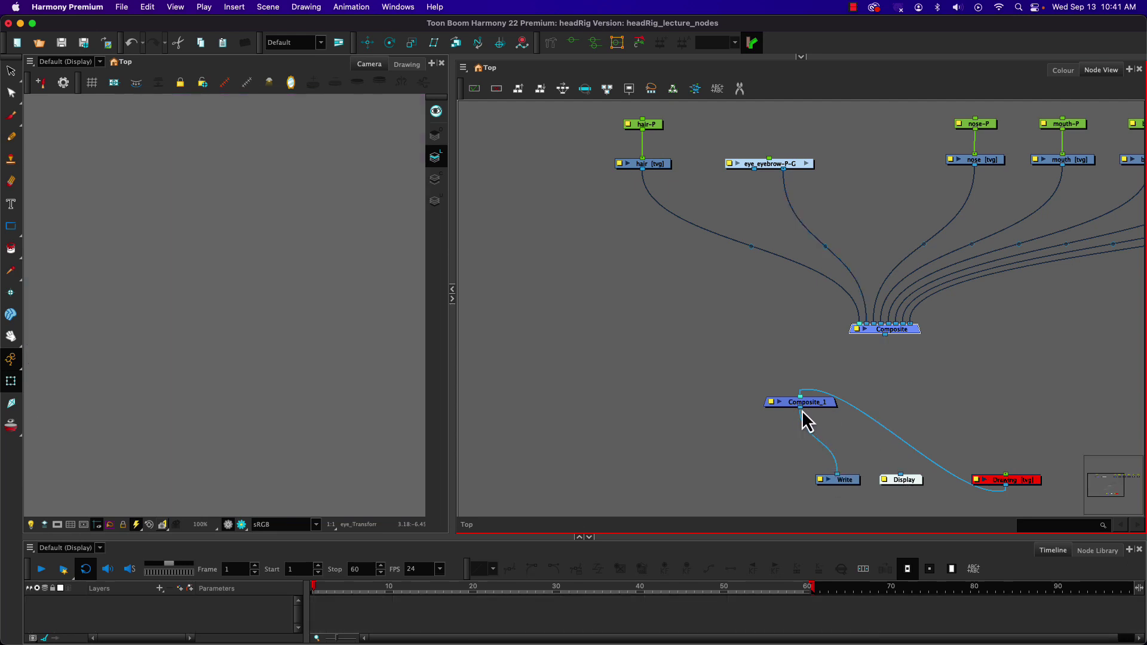
drag(801, 410, 900, 474)
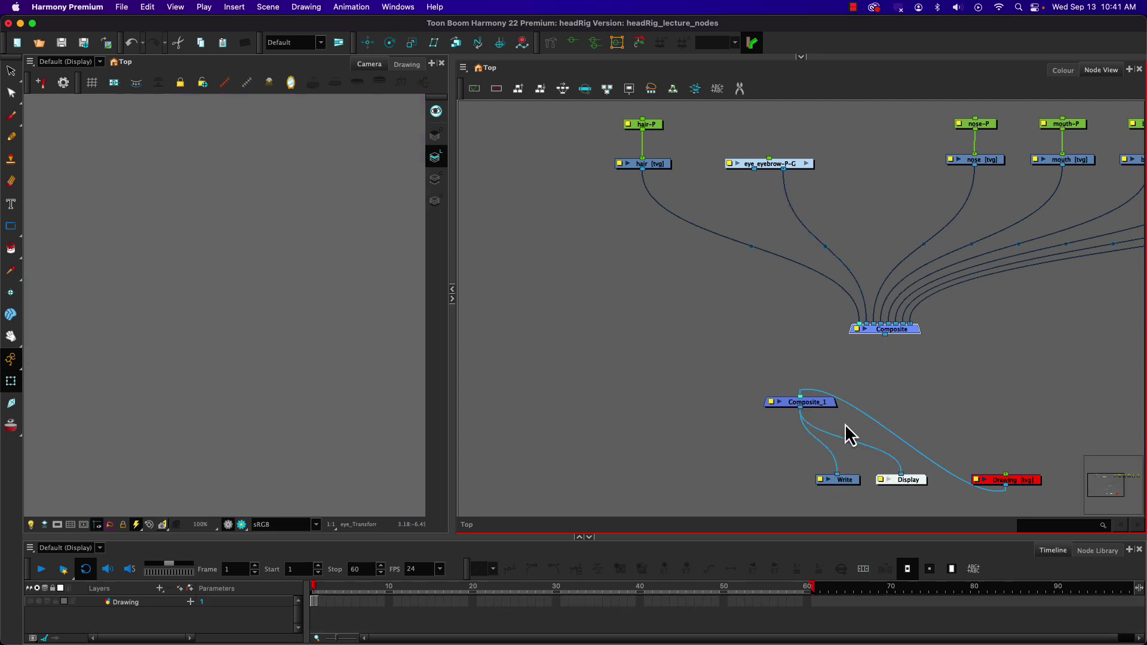
- Rename the Composite_1 node as scene_composite
double_click(771, 405)
drag(545, 193, 460, 192)
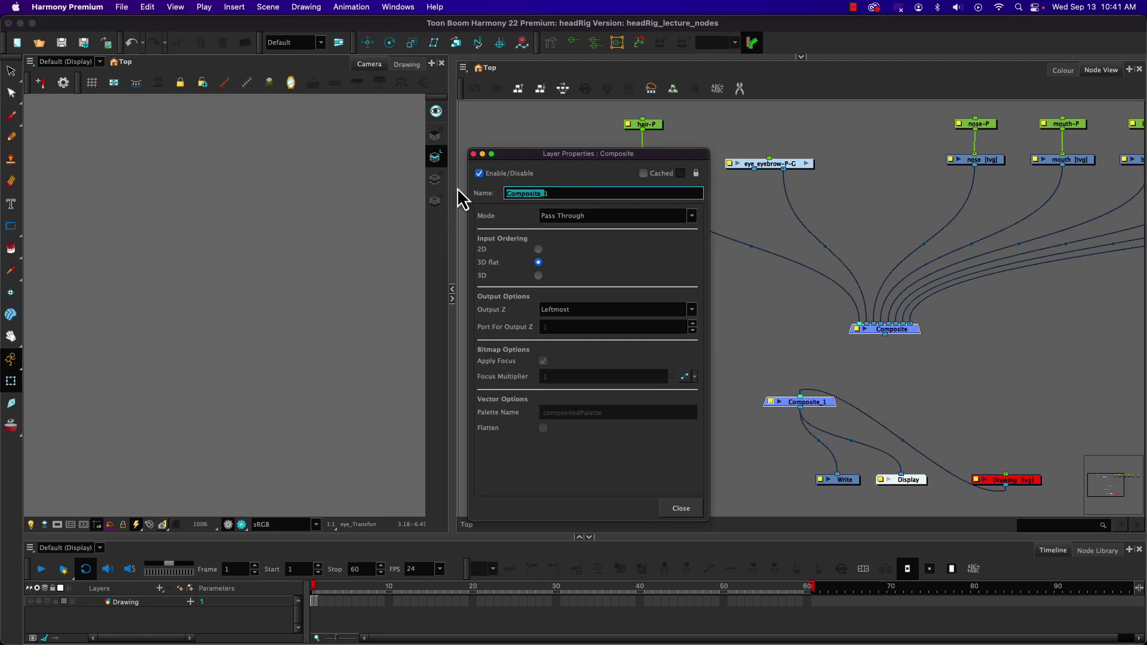
drag(595, 193, 427, 177)
text(c)
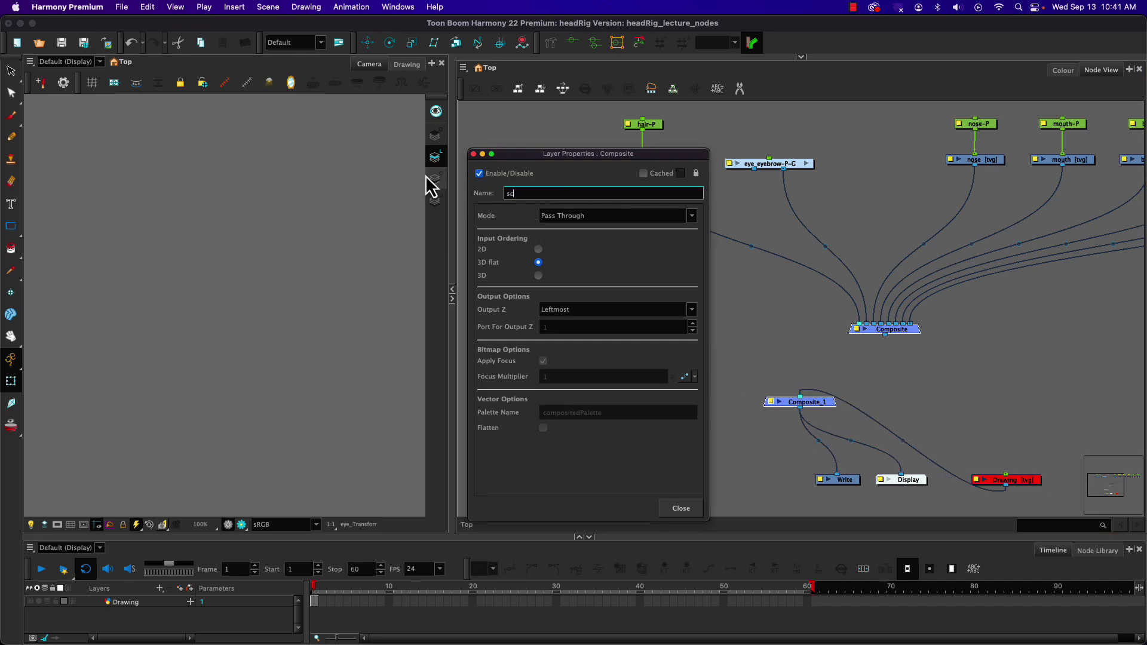
text(ene_composite)
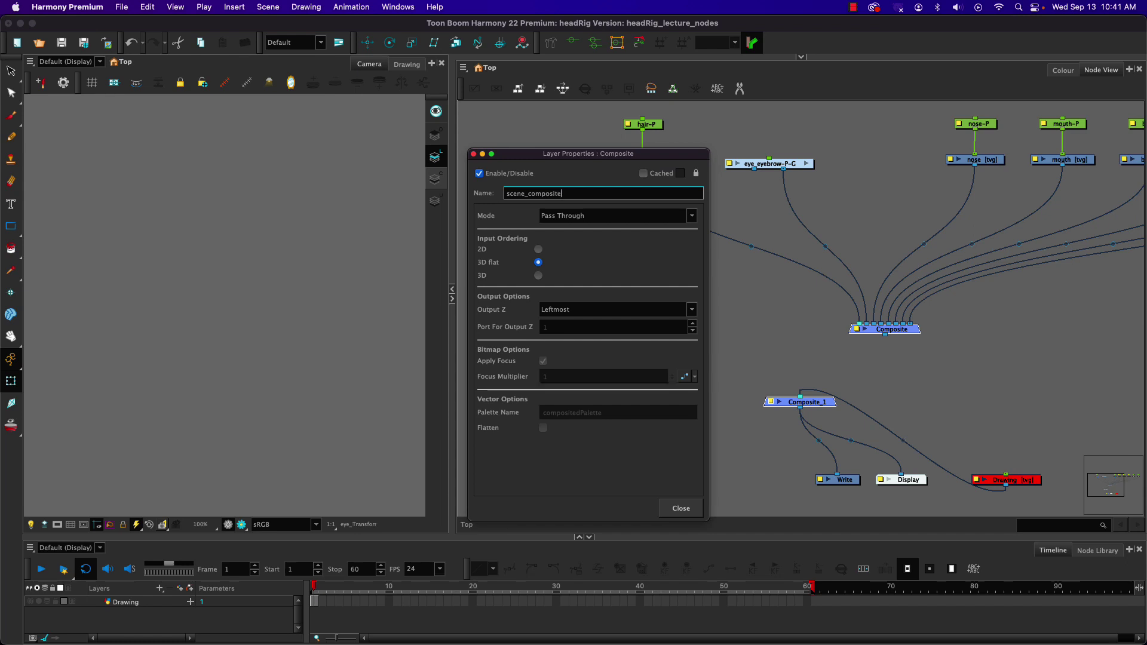
key(Return)
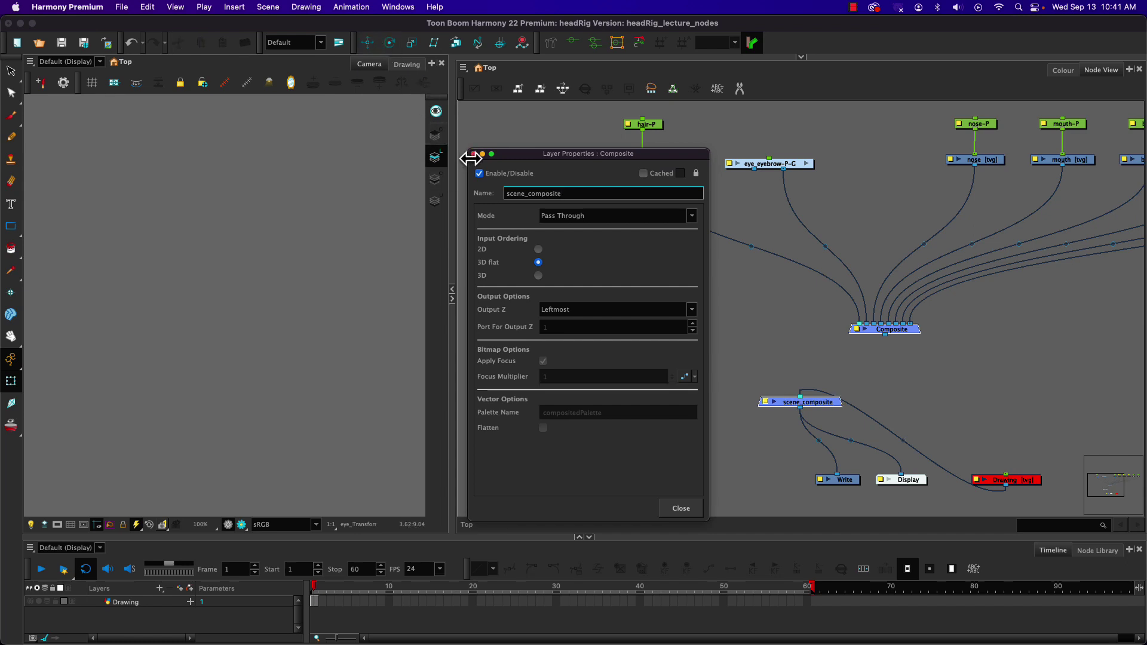
click(474, 154)
- Feed the main Composite and the eye group's handle output into scene_composite, and check the handles in the rendered camera view
mouse_move(829, 405)
mouse_down()
mouse_move(908, 415)
mouse_move(890, 425)
mouse_up()
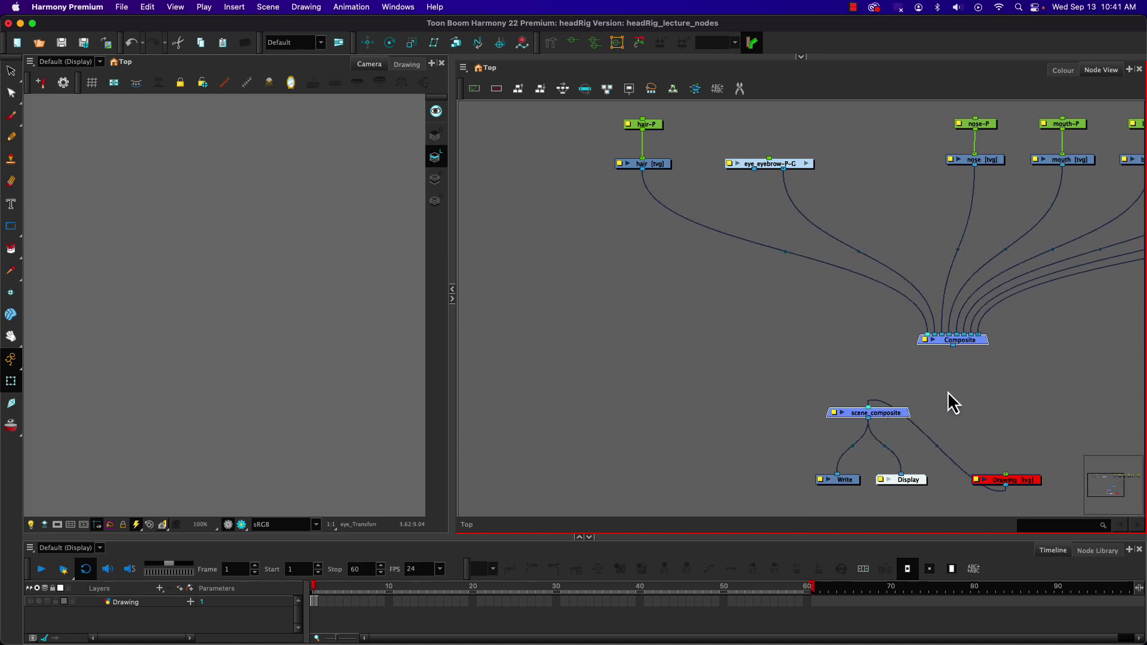
drag(967, 344, 856, 408)
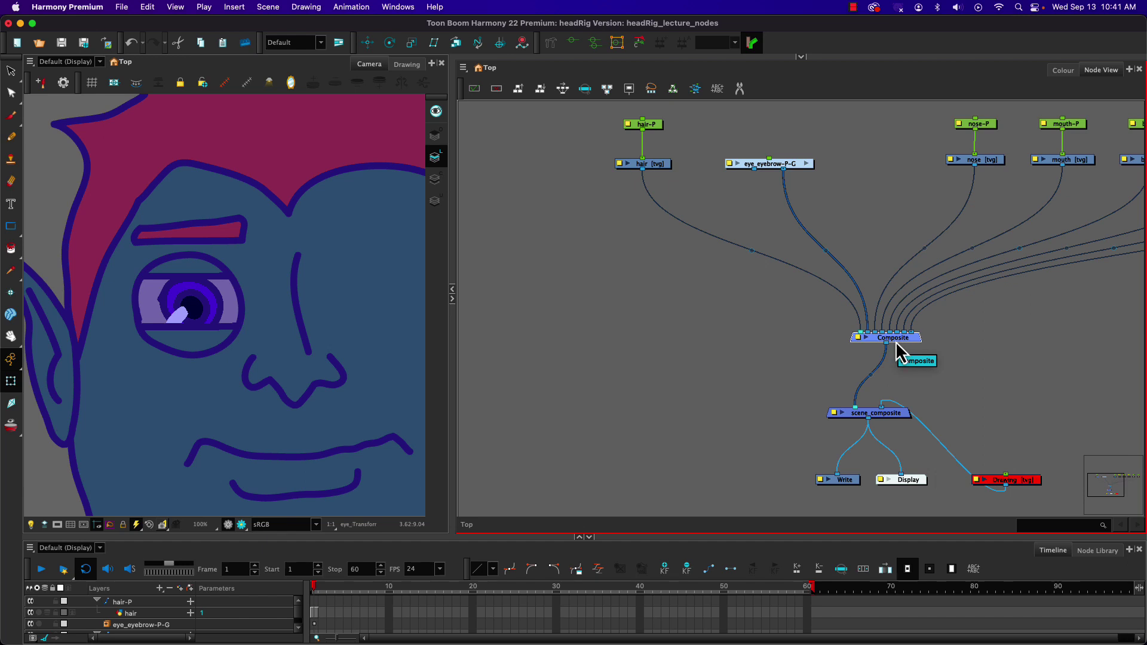
scroll(899, 353, down, 1)
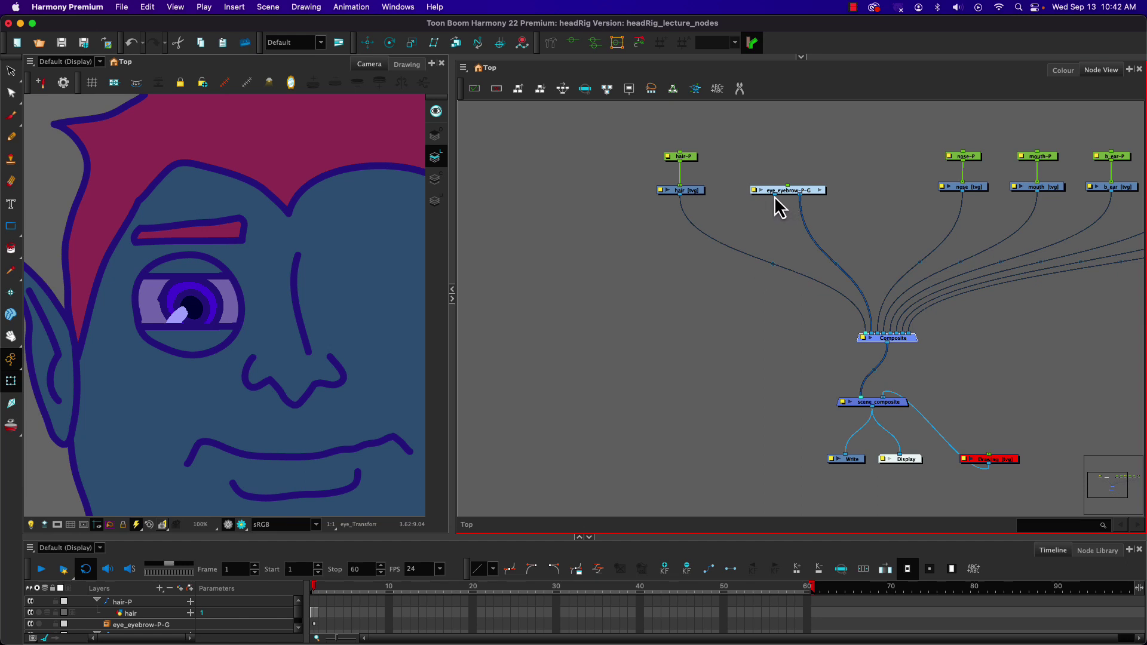
drag(774, 196, 845, 394)
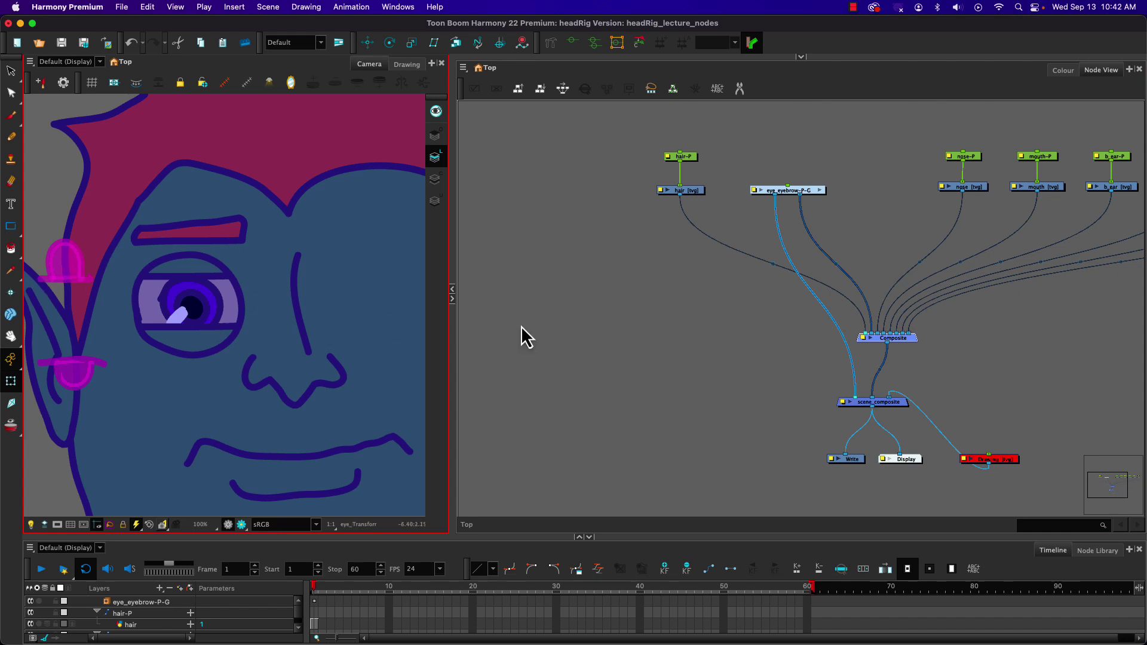
click(243, 526)
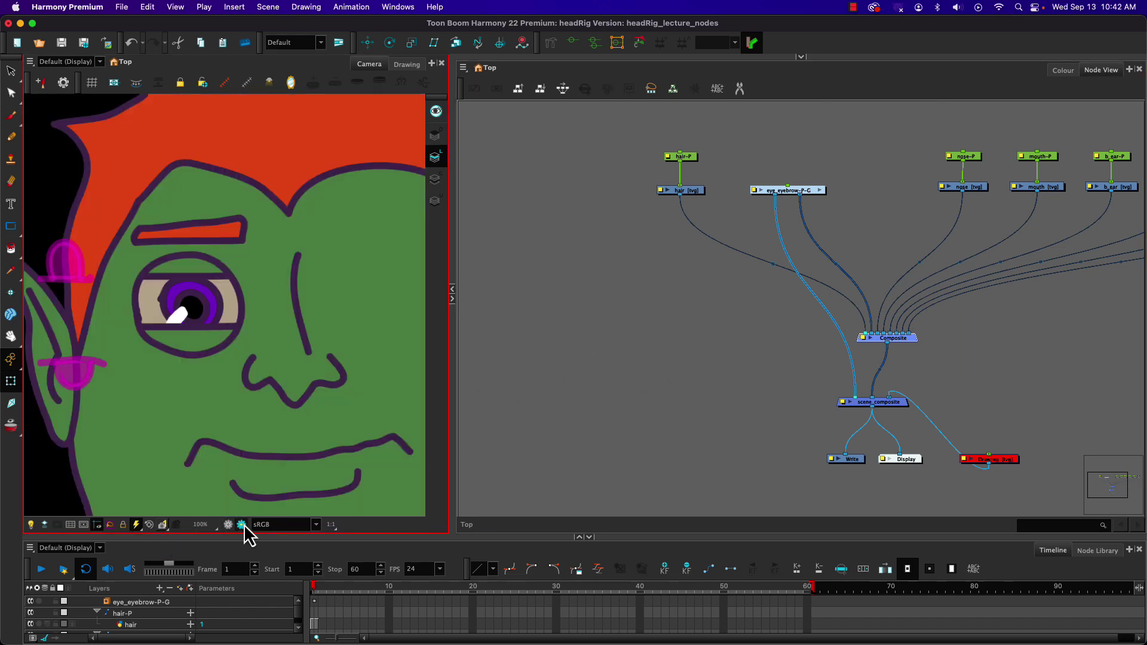
click(228, 525)
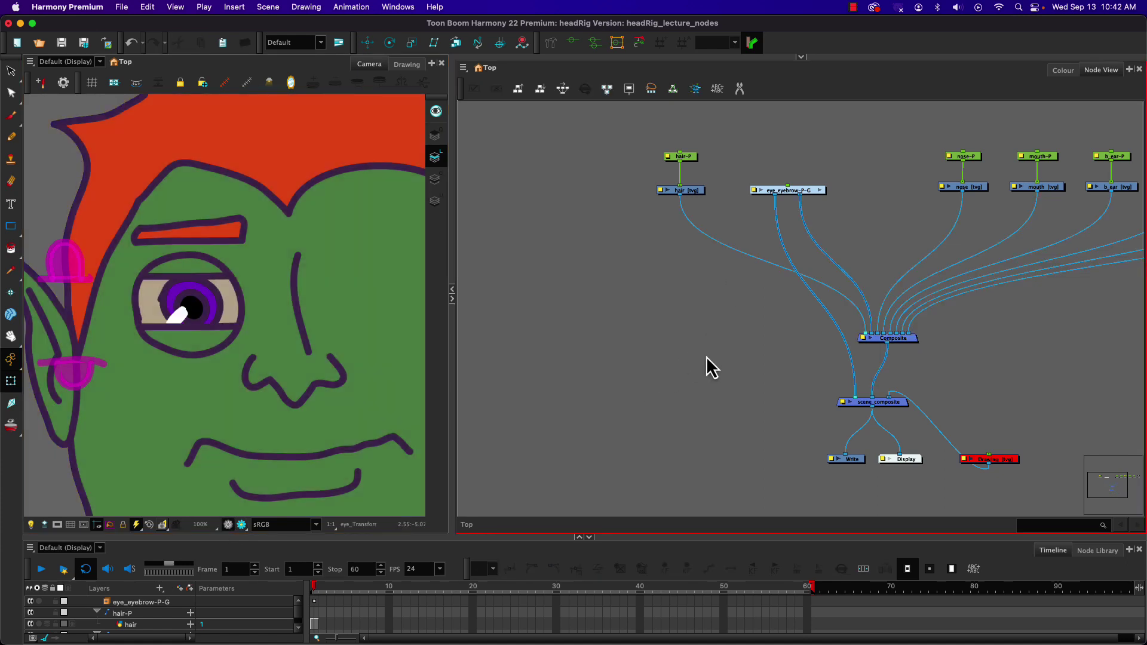
- Add another Composite node beside the main Composite and name it handle_composite
key(Tab)
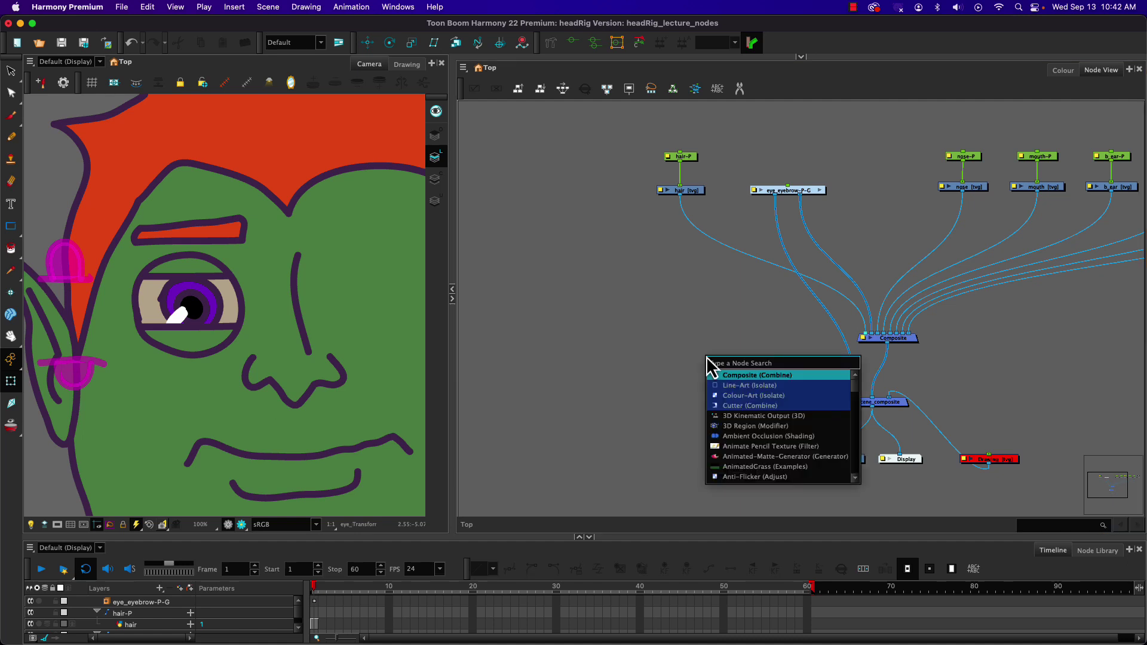
key(Return)
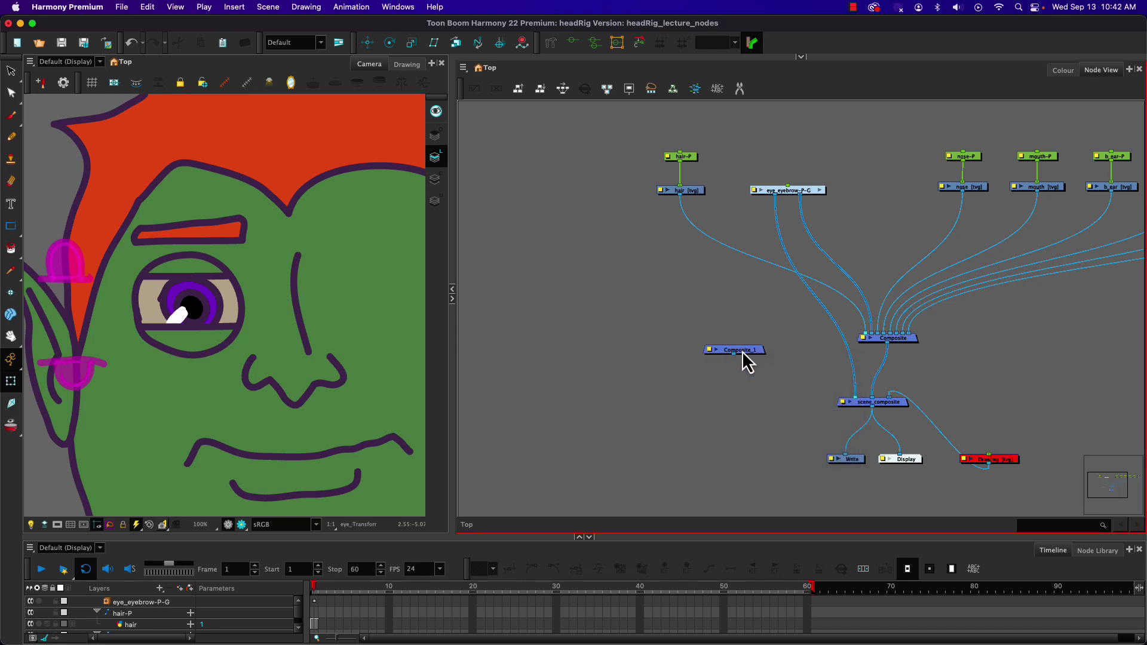
double_click(710, 352)
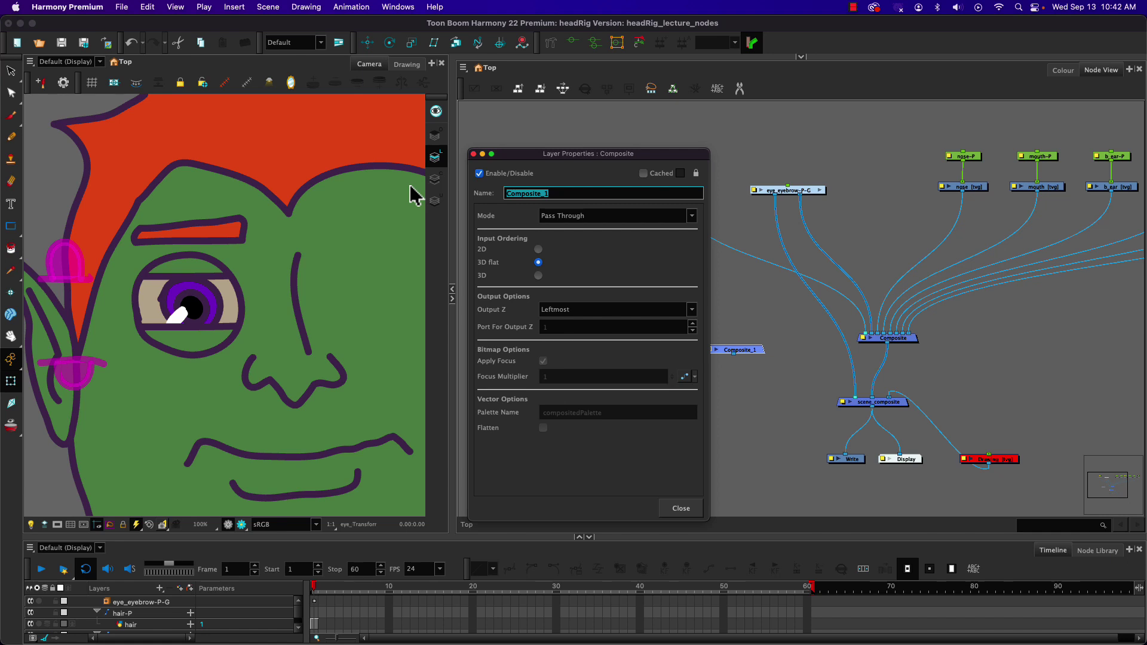
text(handle_composite)
key(Return)
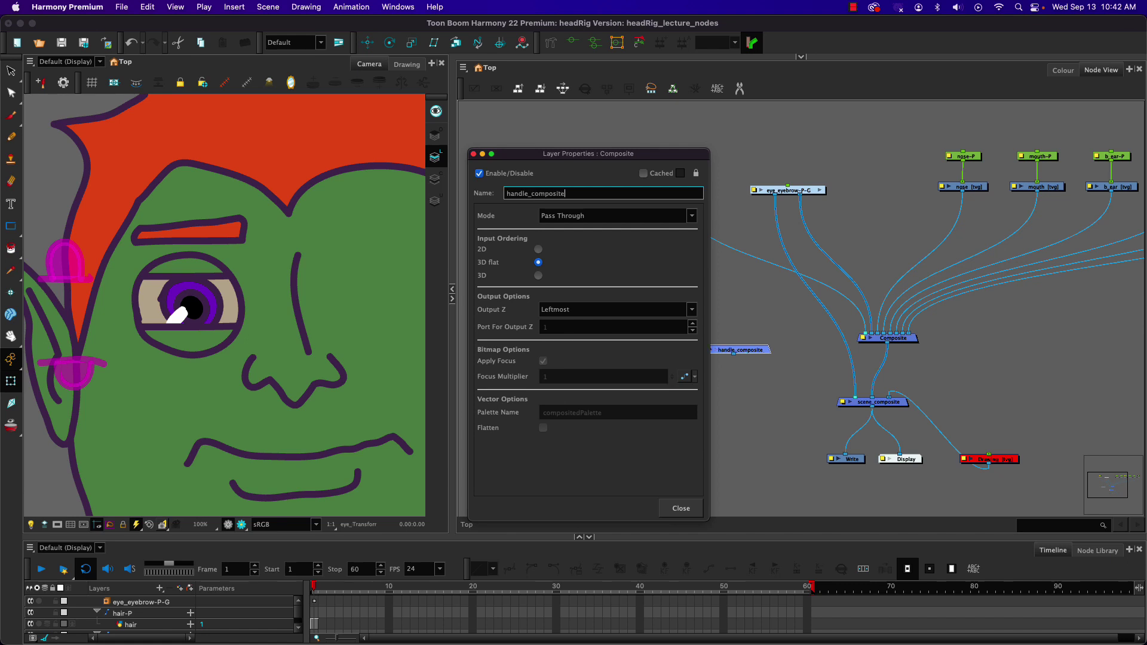
click(680, 509)
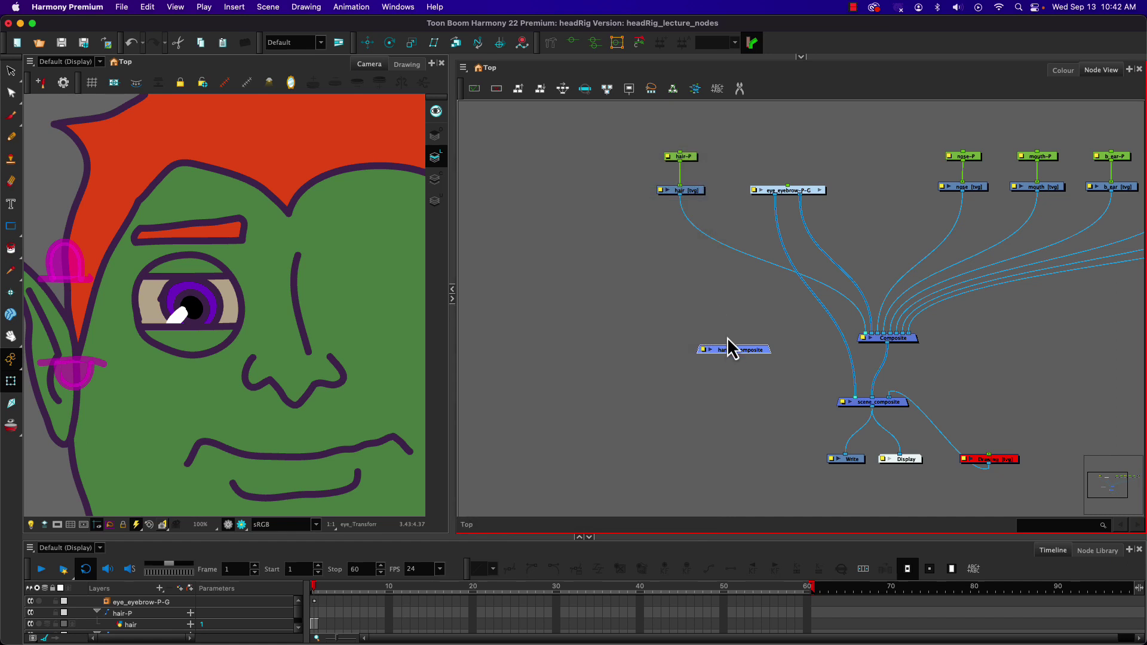
- Insert handle_composite between the eye group's handle output and scene_composite, and check the handles in the rendered camera view
mouse_move(732, 358)
mouse_down()
mouse_move(873, 399)
mouse_move(758, 338)
mouse_move(729, 343)
mouse_move(732, 353)
mouse_up()
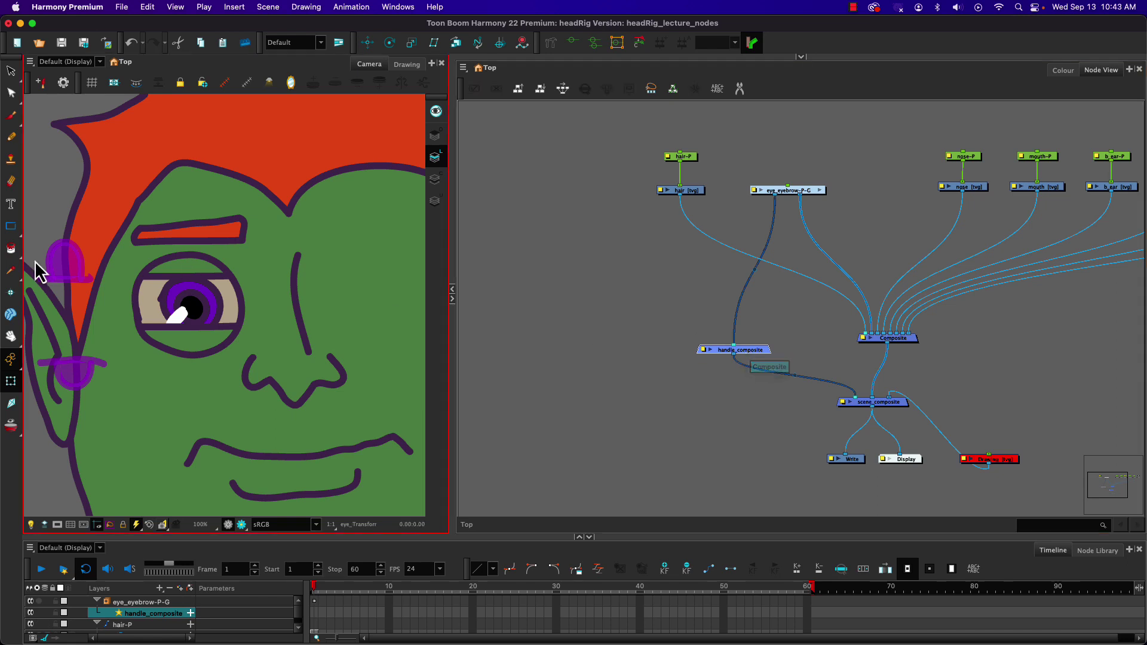
click(232, 526)
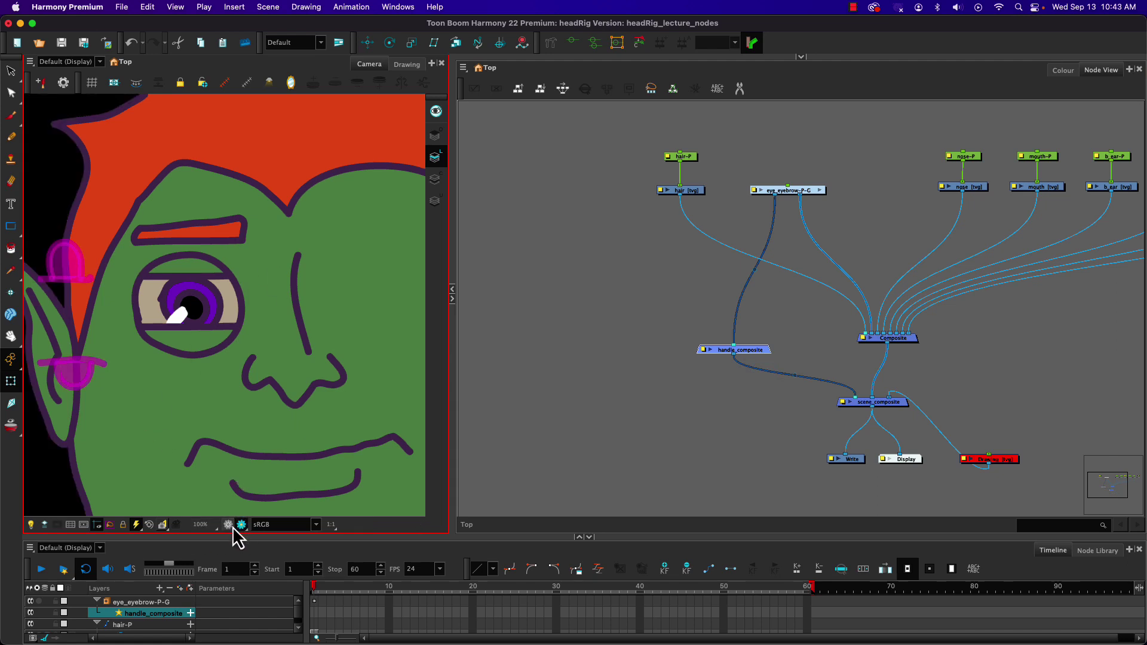
click(241, 525)
- Add a Visibility node below handle_composite
click(675, 404)
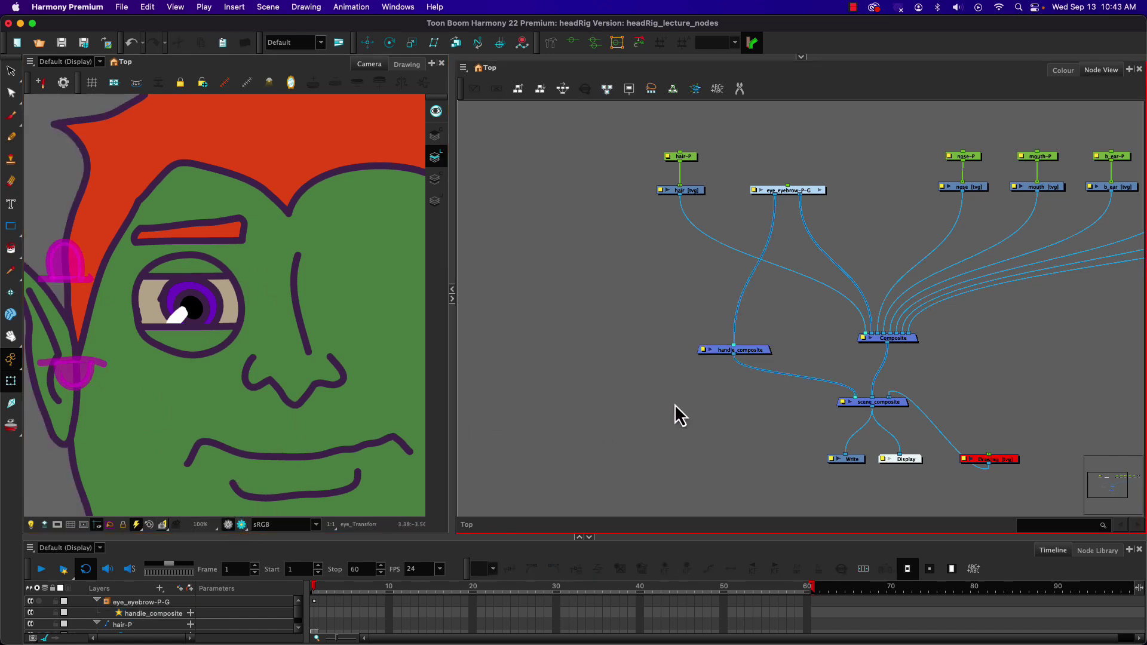
key(Tab)
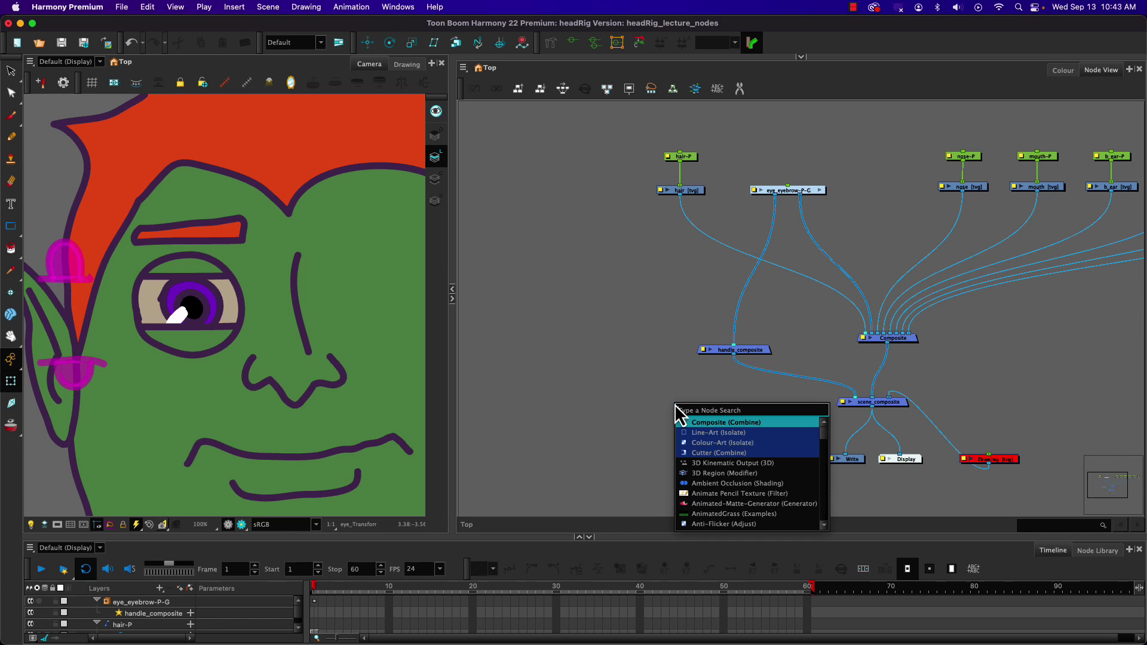
text(vi)
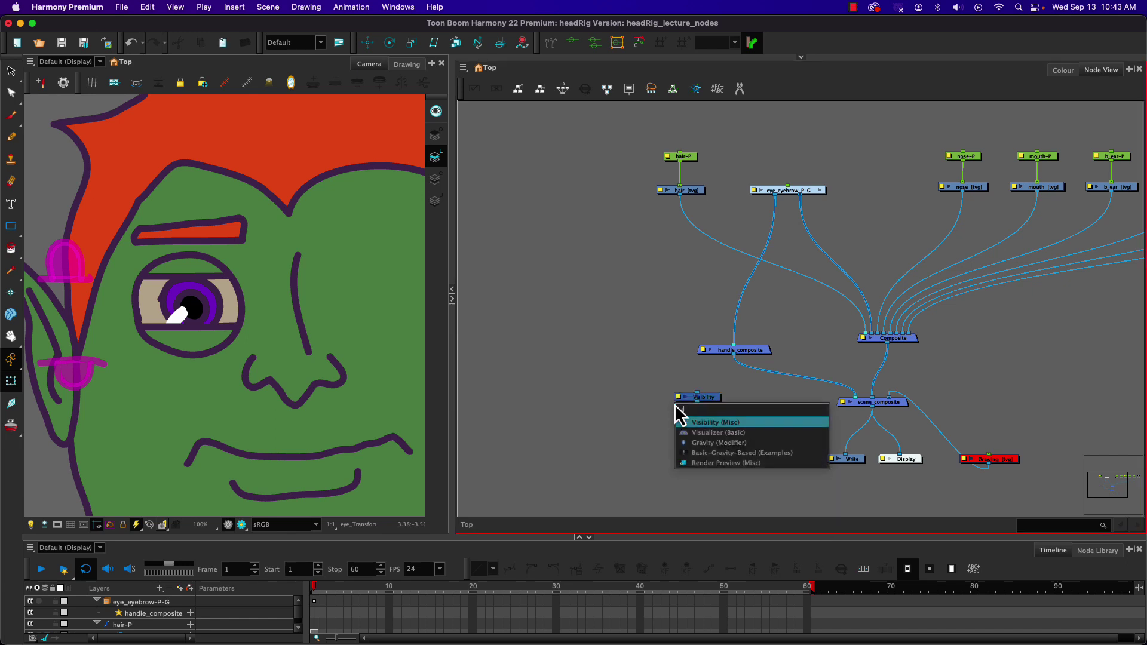
- Turn off Soft Render in the new Visibility node's properties, keeping Display in OpenGL View on
key(Return)
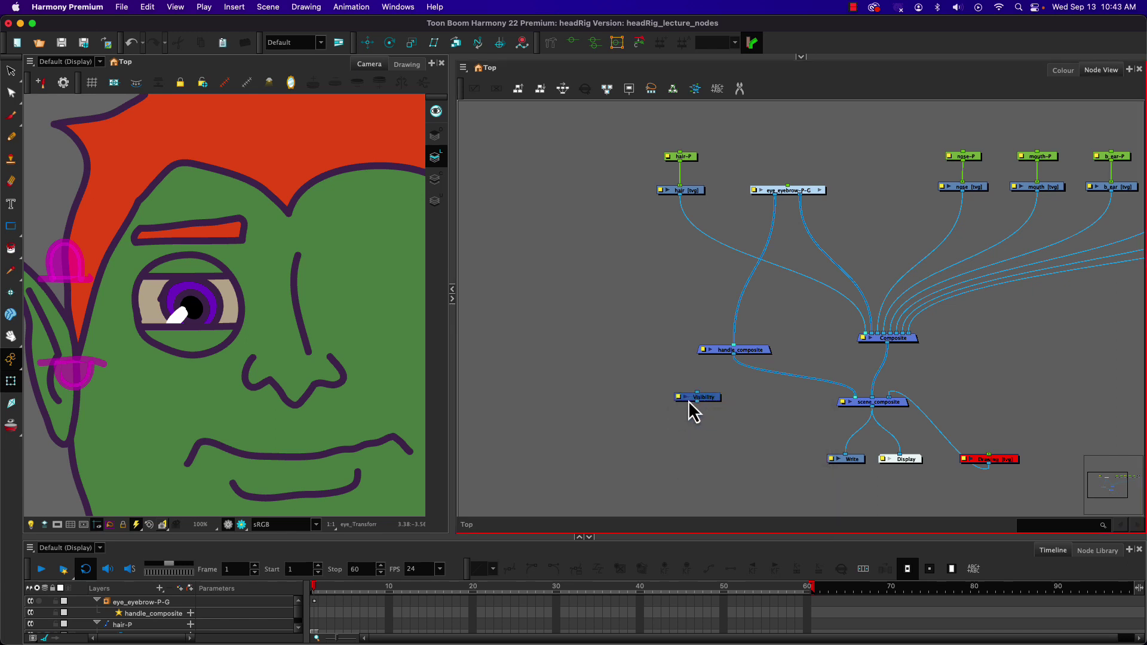
double_click(678, 396)
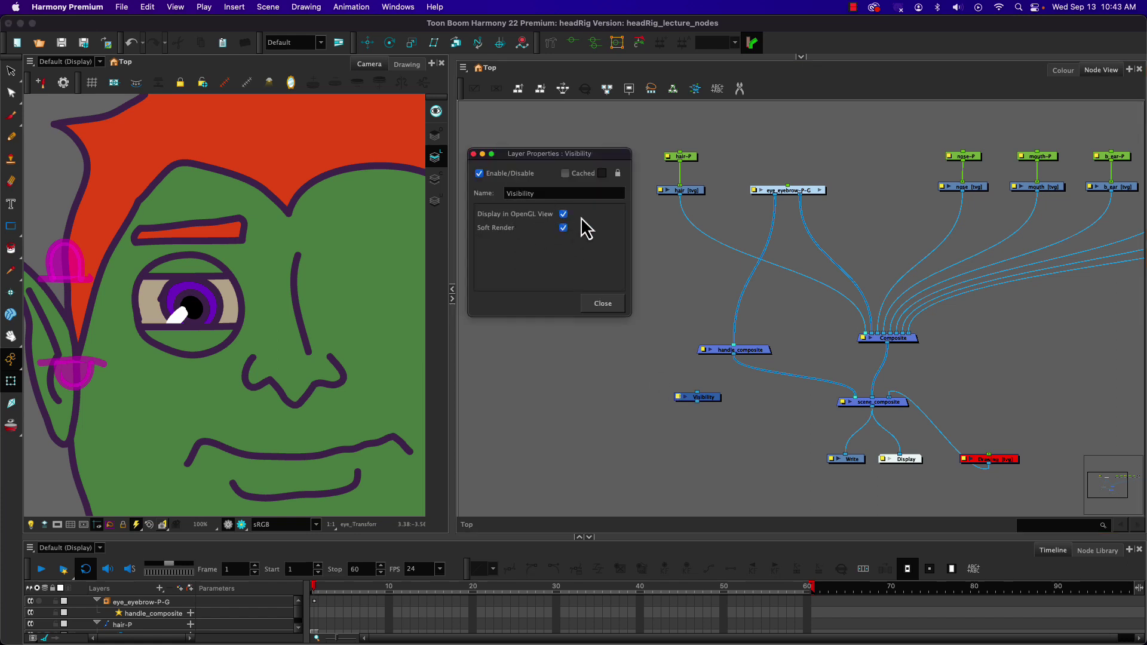
click(229, 529)
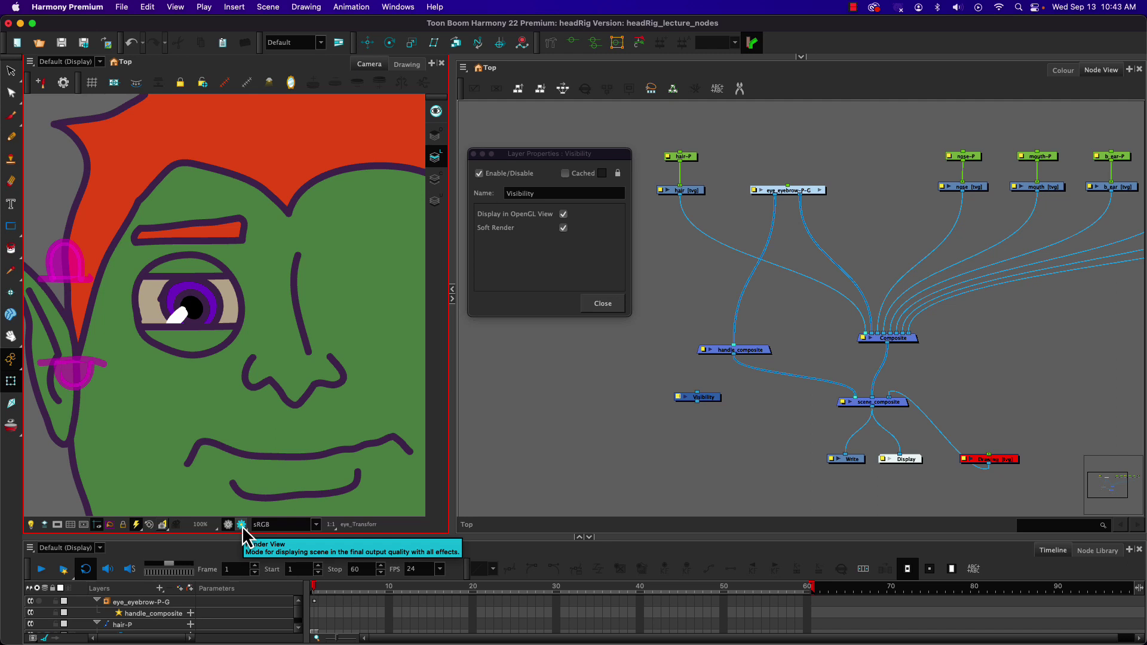
click(564, 228)
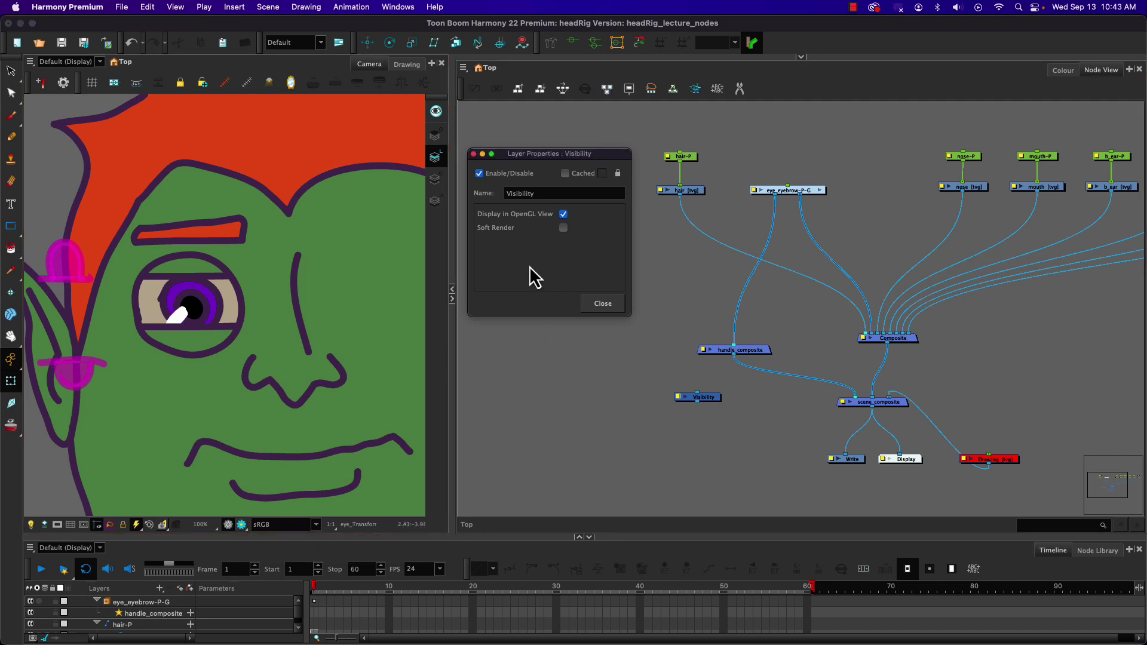
click(602, 303)
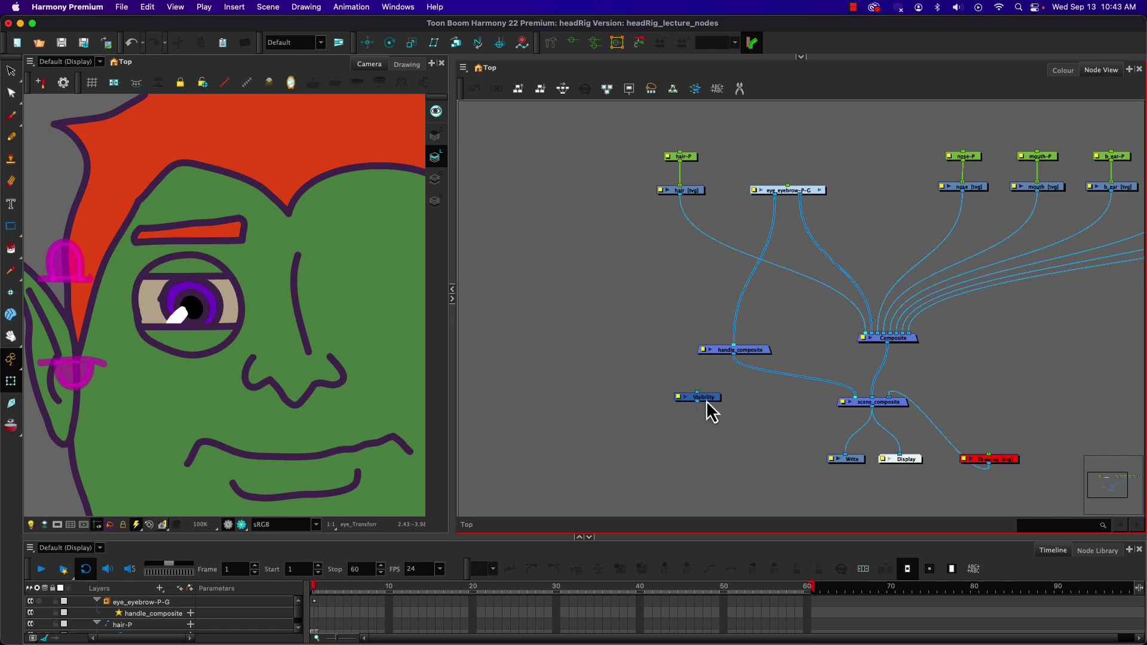
- Insert the Visibility node between handle_composite and scene_composite, and check the handles in both the rendered and OpenGL camera views
drag(707, 400, 777, 387)
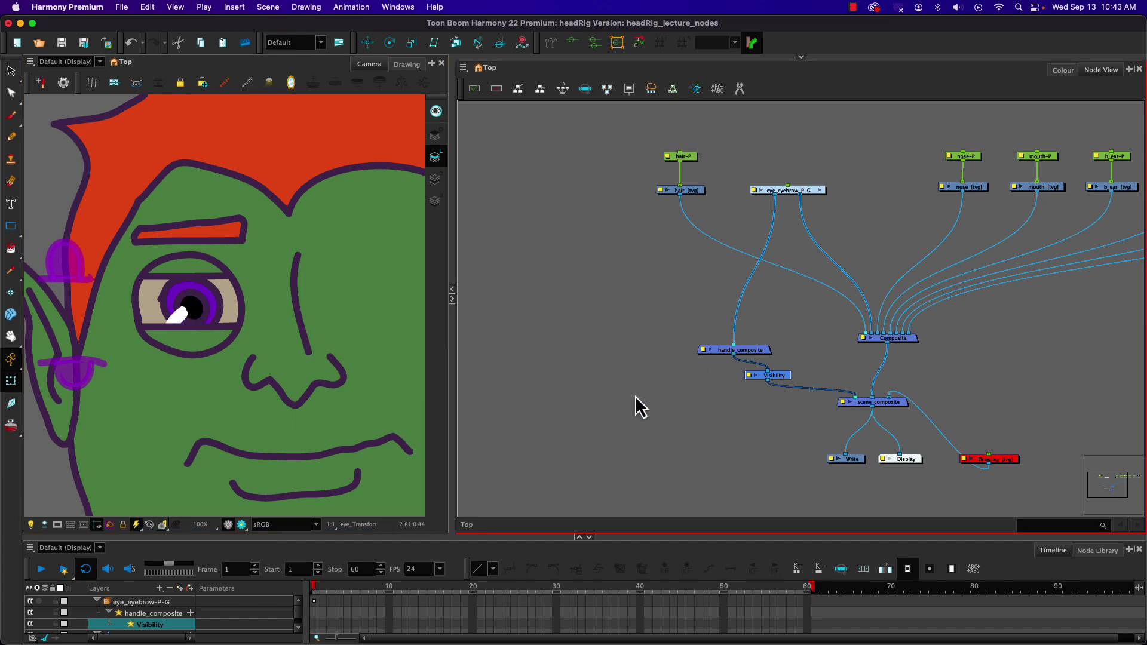
drag(785, 379, 750, 378)
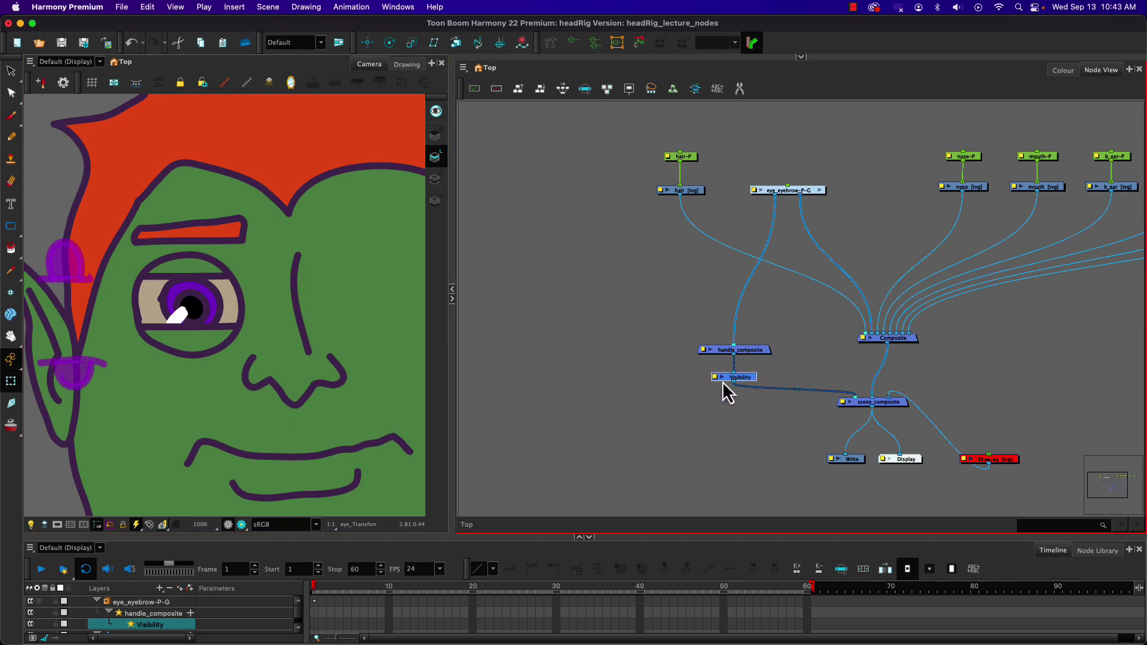
click(244, 525)
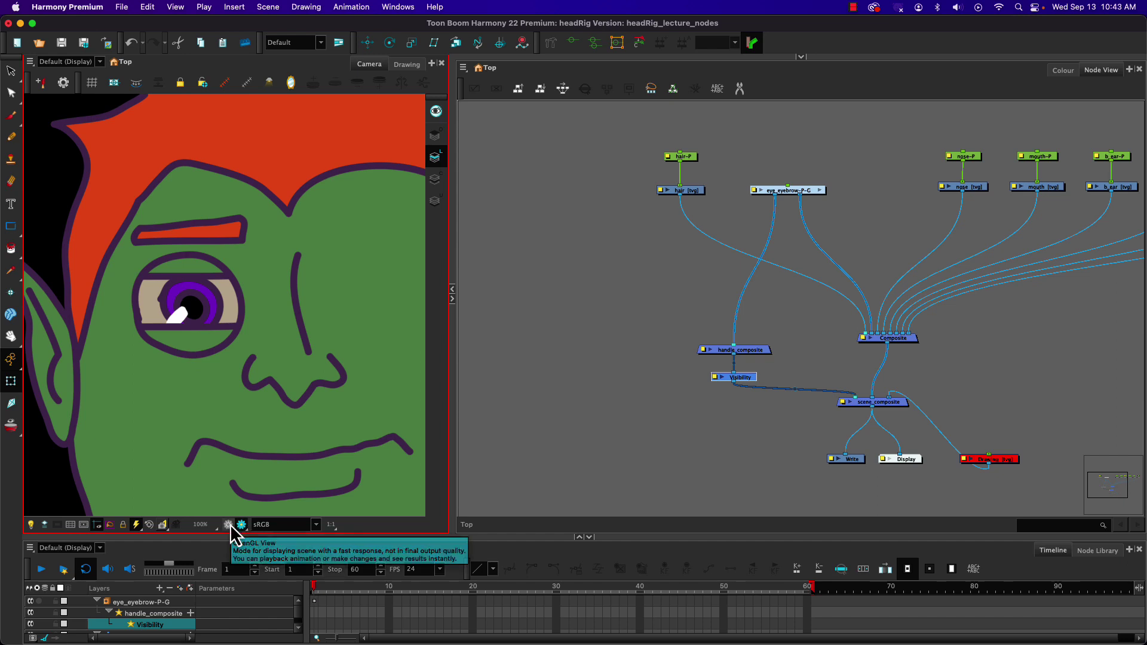
click(242, 525)
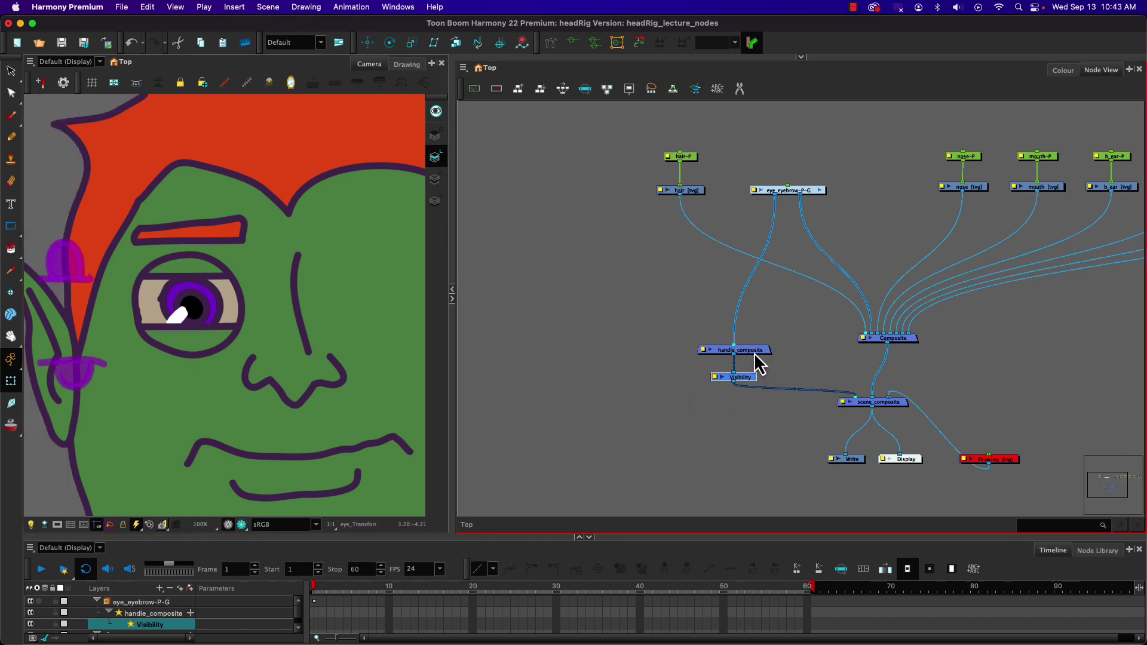
- Move handle_composite and the Visibility node away from the main Composite, with Visibility directly below handle_composite
drag(754, 350, 669, 347)
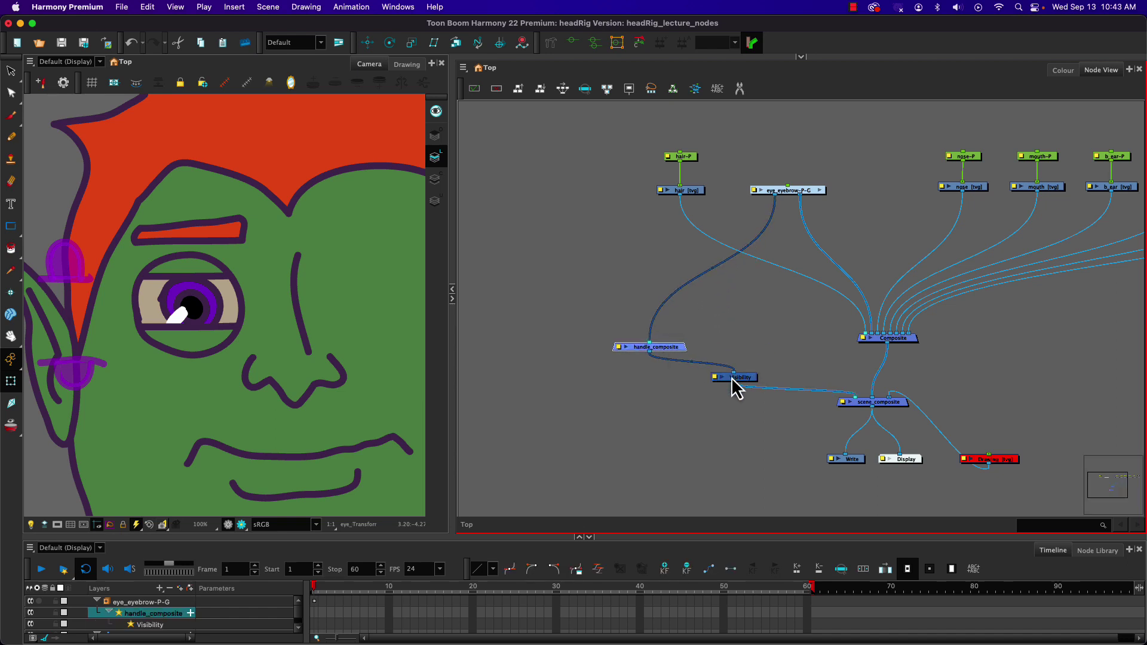
drag(745, 382, 660, 389)
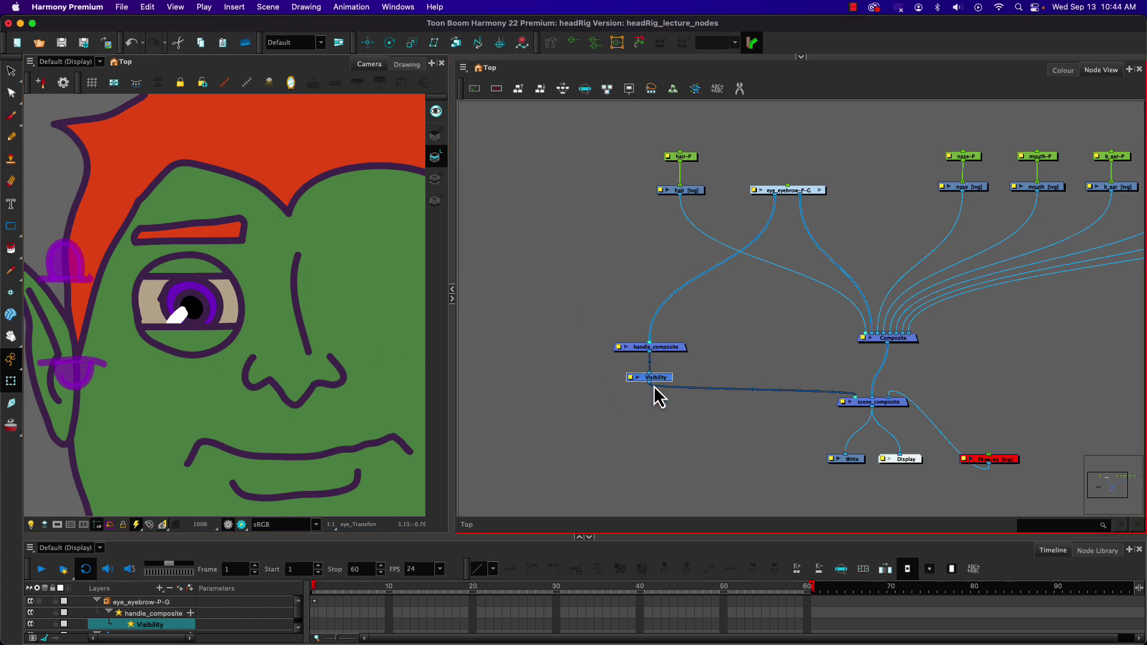
drag(658, 378, 659, 371)
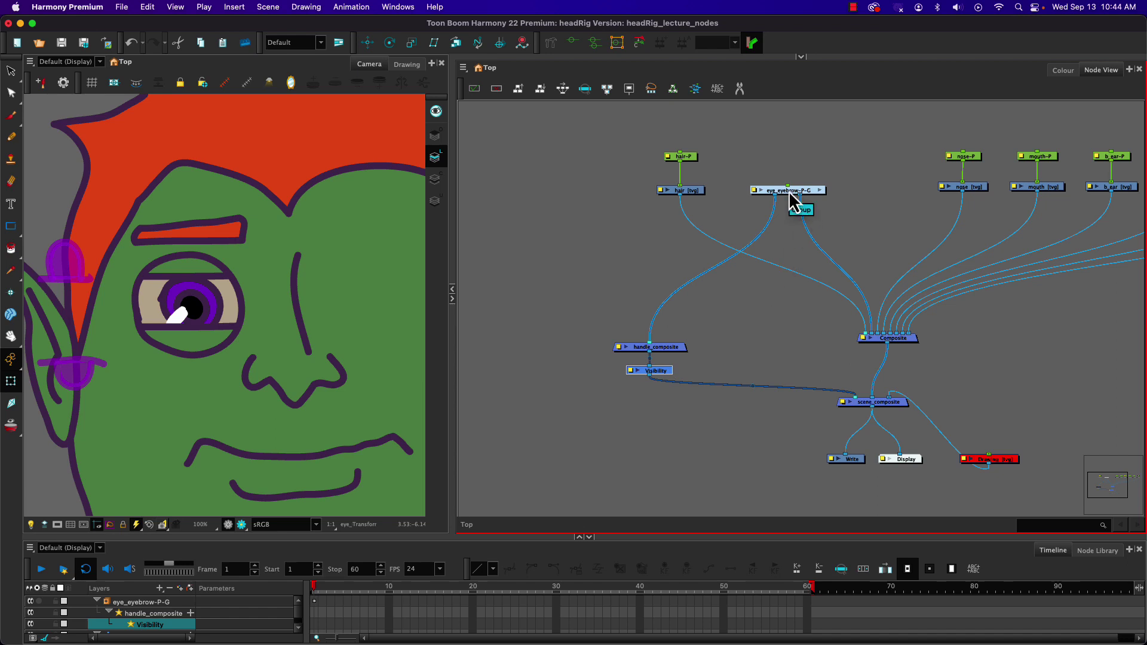
- Enter the eye_eyebrow-P-G group and delete the group's keyframe at frame 1
click(820, 191)
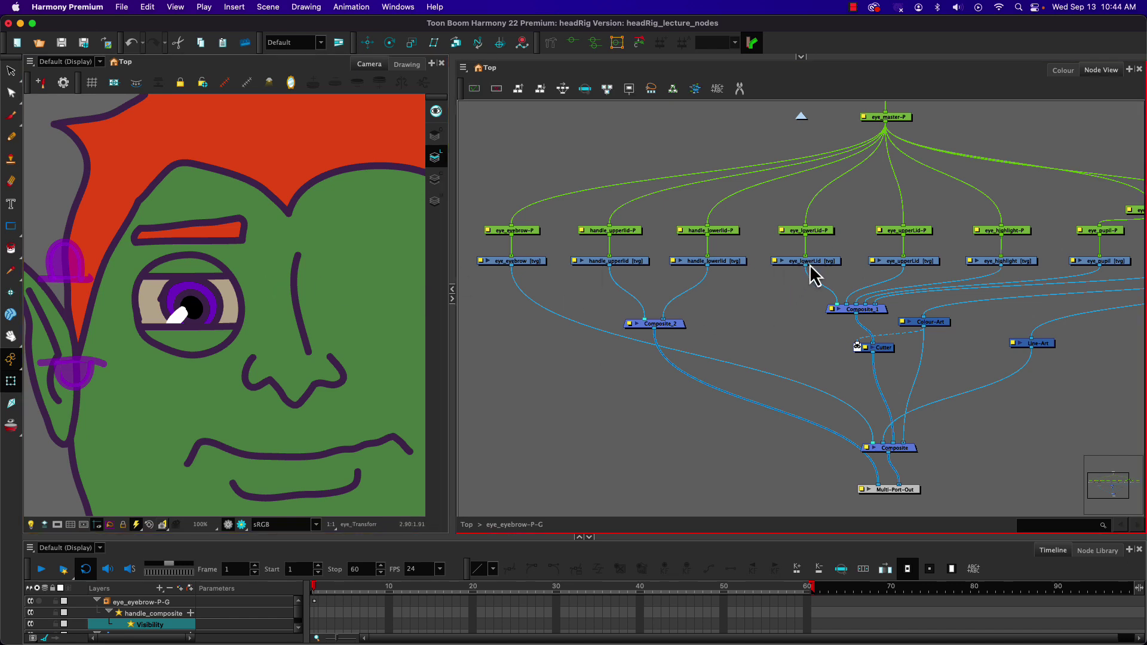
click(120, 603)
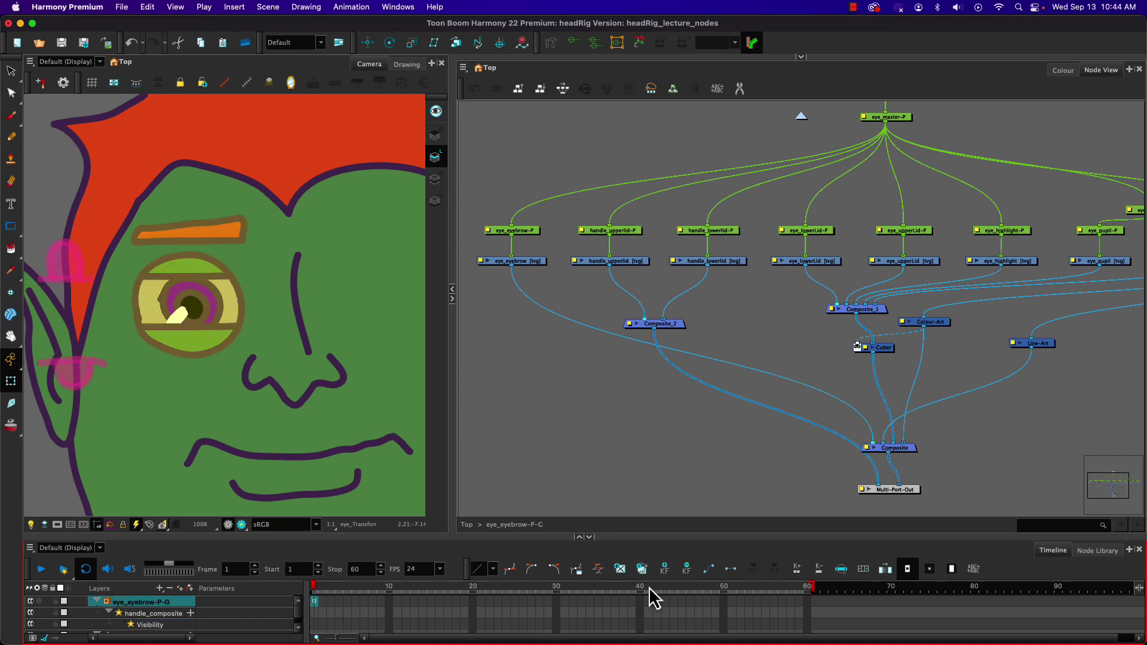
click(682, 571)
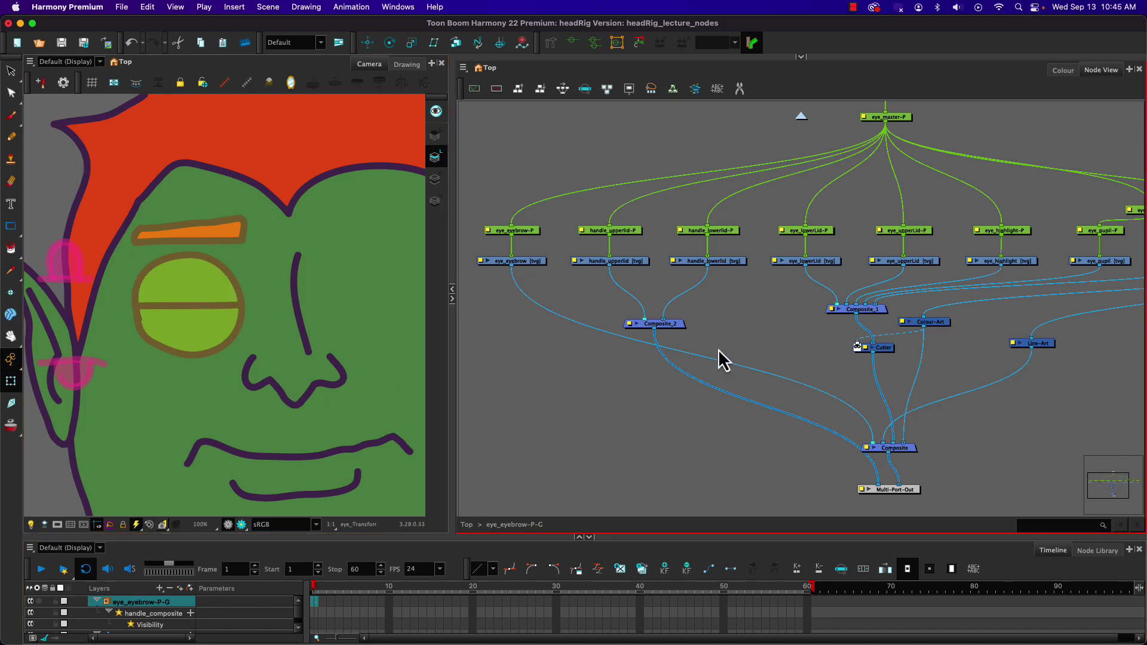
click(736, 321)
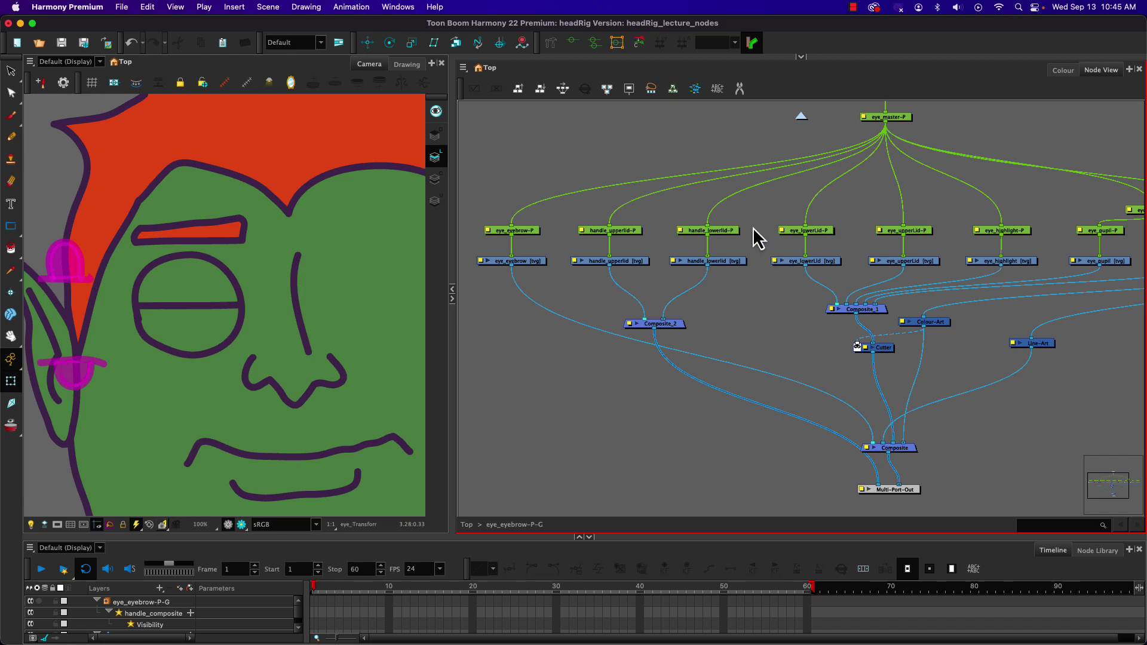
- Select the eye_lowerLid drawing and disconnect the Colour-Art matte from the Cutter node
click(802, 57)
click(77, 150)
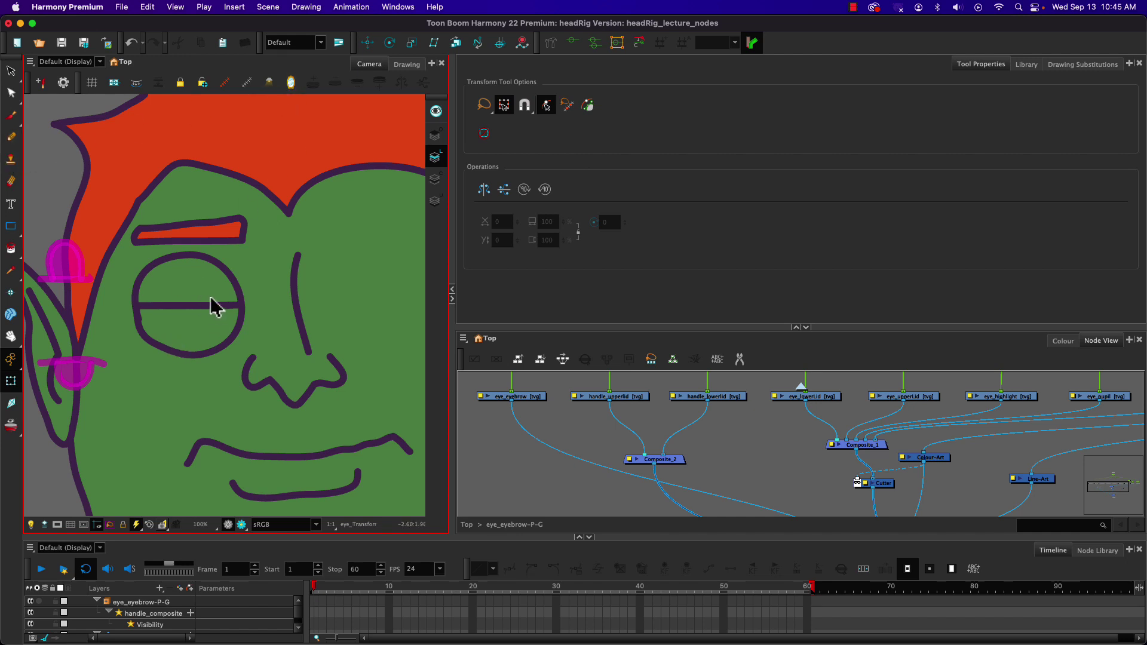
click(704, 423)
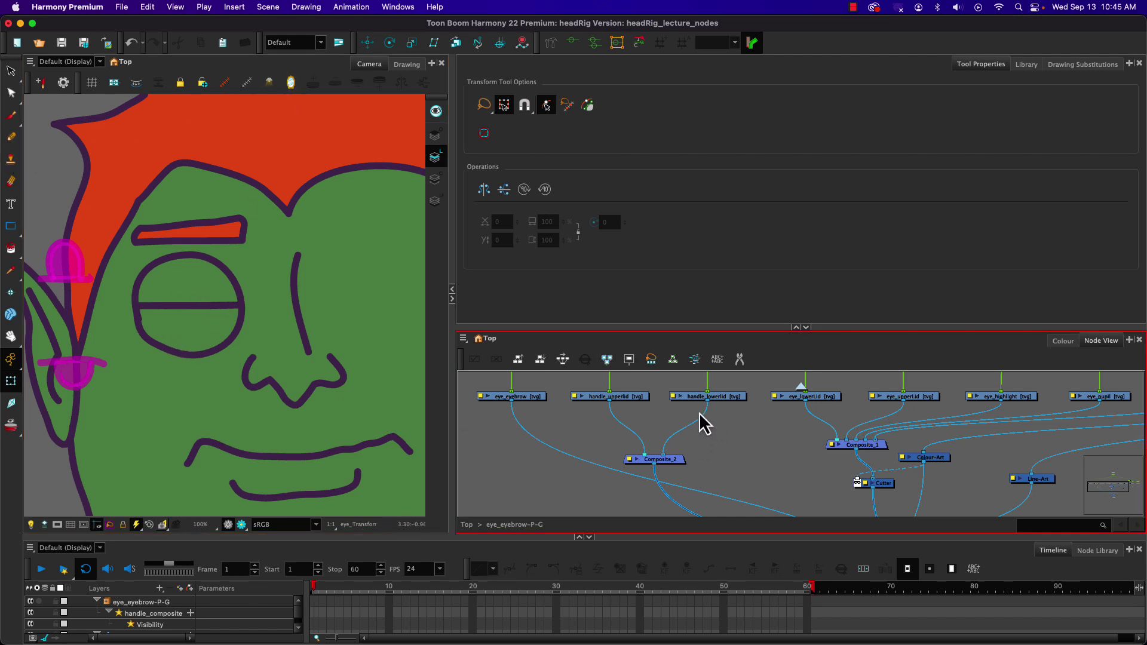
click(813, 398)
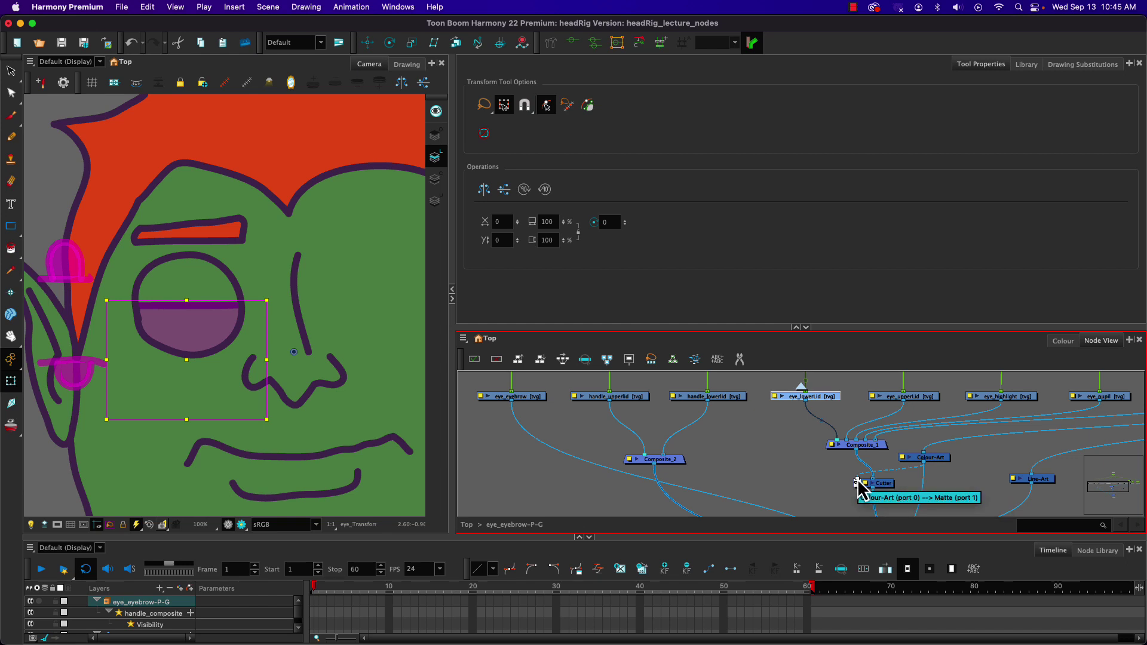
drag(857, 478, 849, 469)
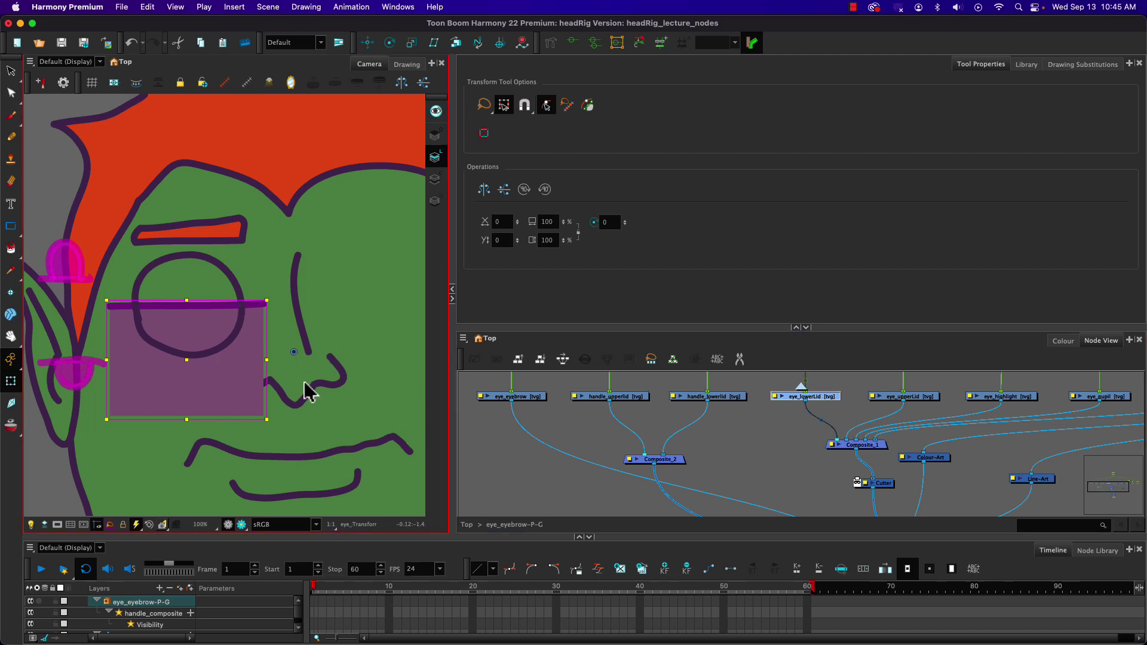
- Try to outline the lower lid with the Rigging tool's envelope mode, placing corner points without curve handles
click(549, 46)
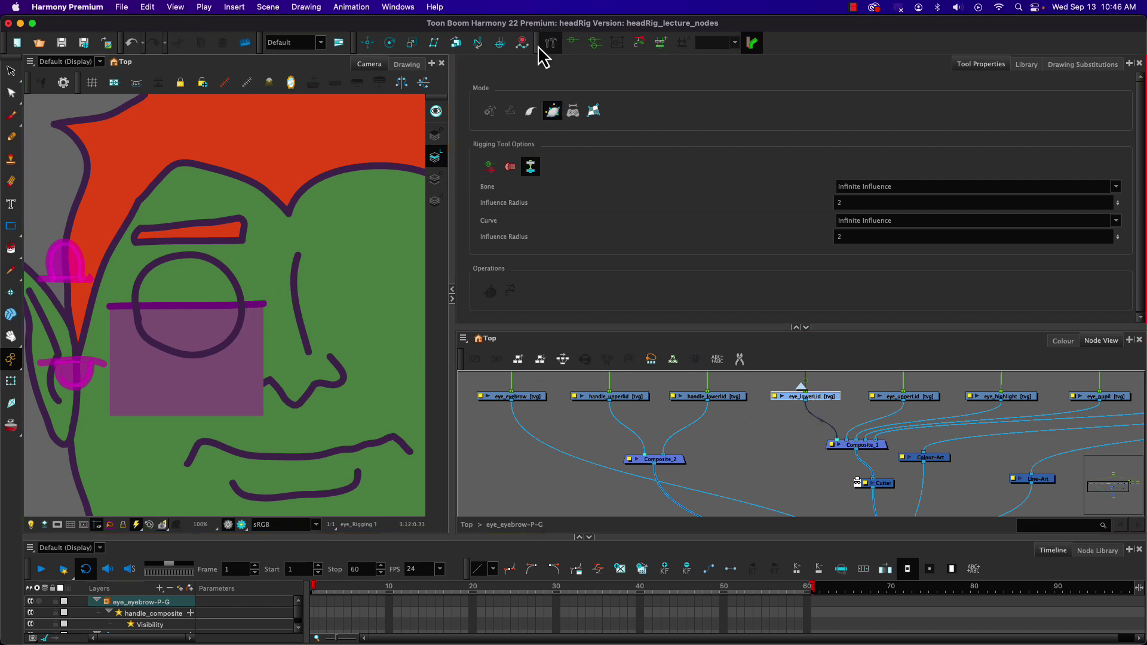
scroll(258, 308, down, 1)
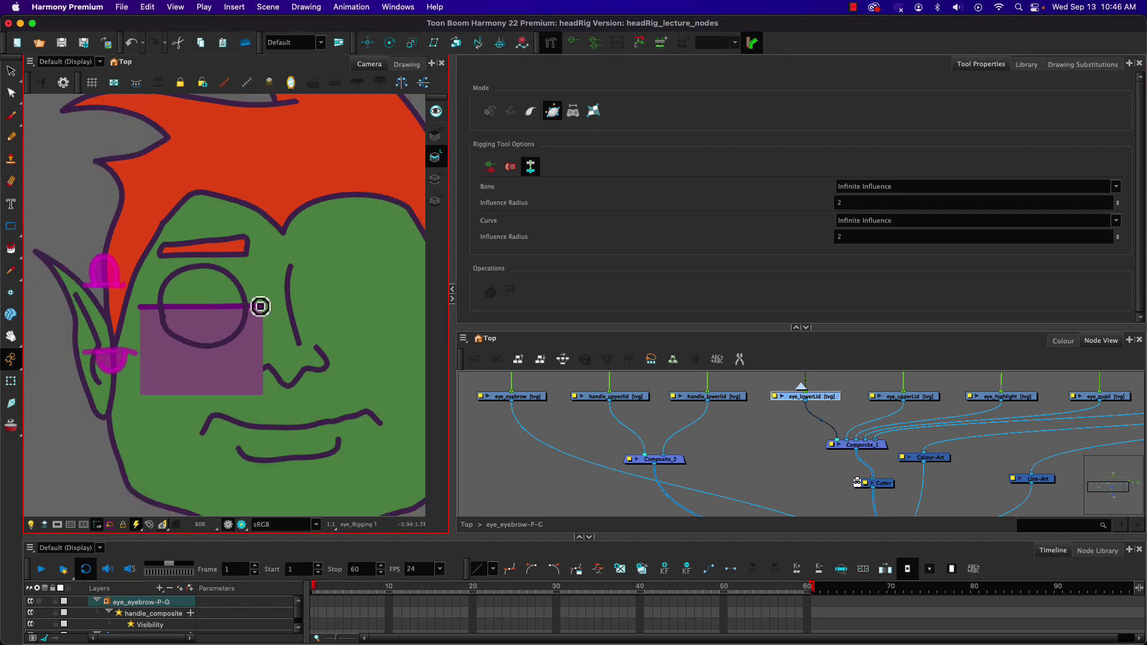
scroll(260, 306, up, 3)
scroll(257, 308, down, 1)
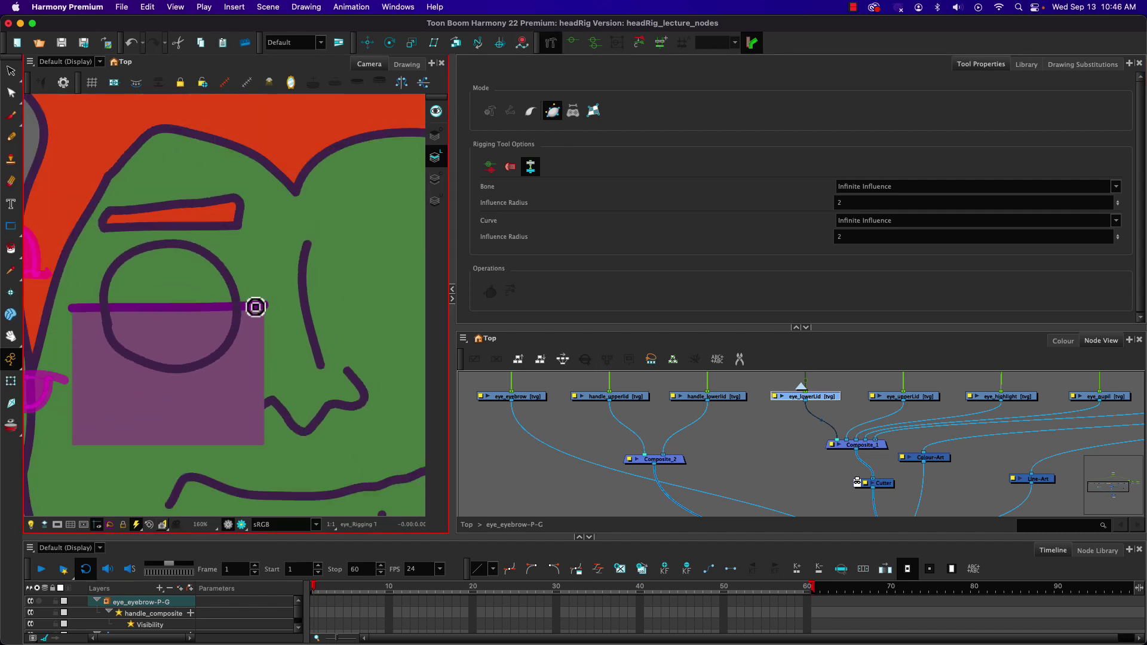
drag(248, 305, 276, 287)
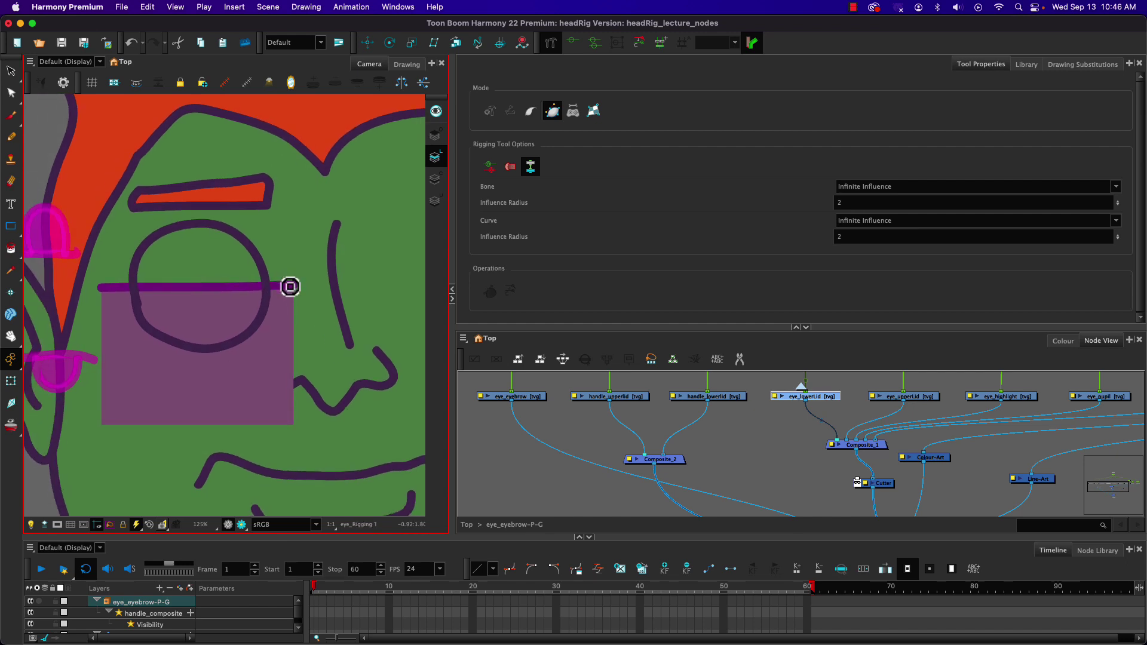
click(291, 287)
click(292, 426)
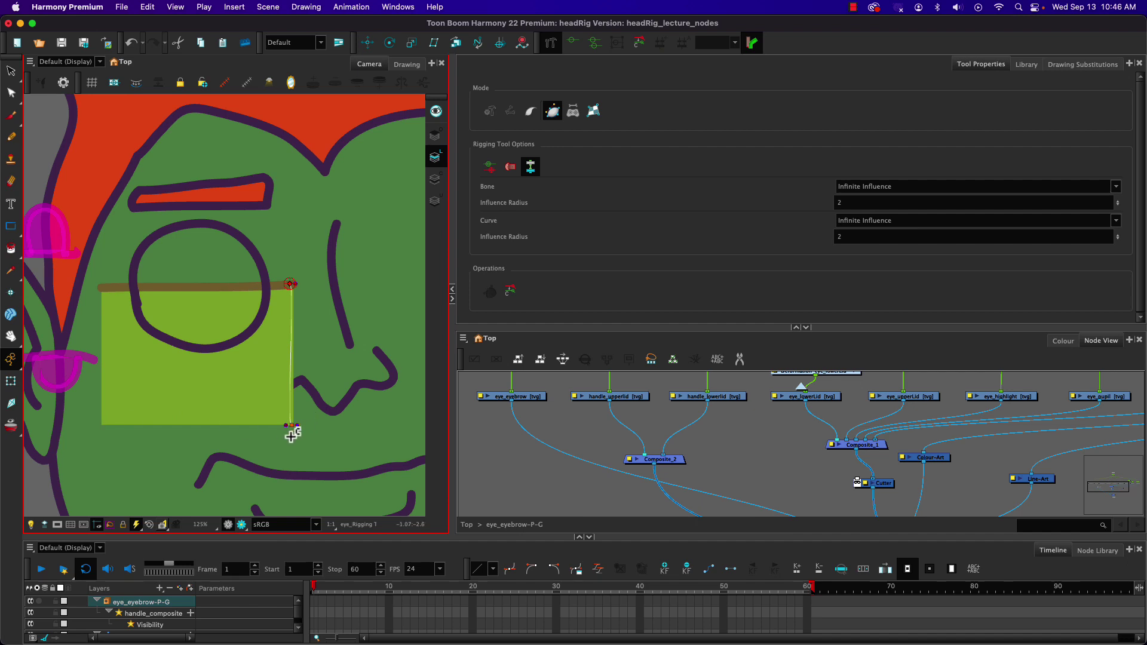
scroll(291, 298, up, 5)
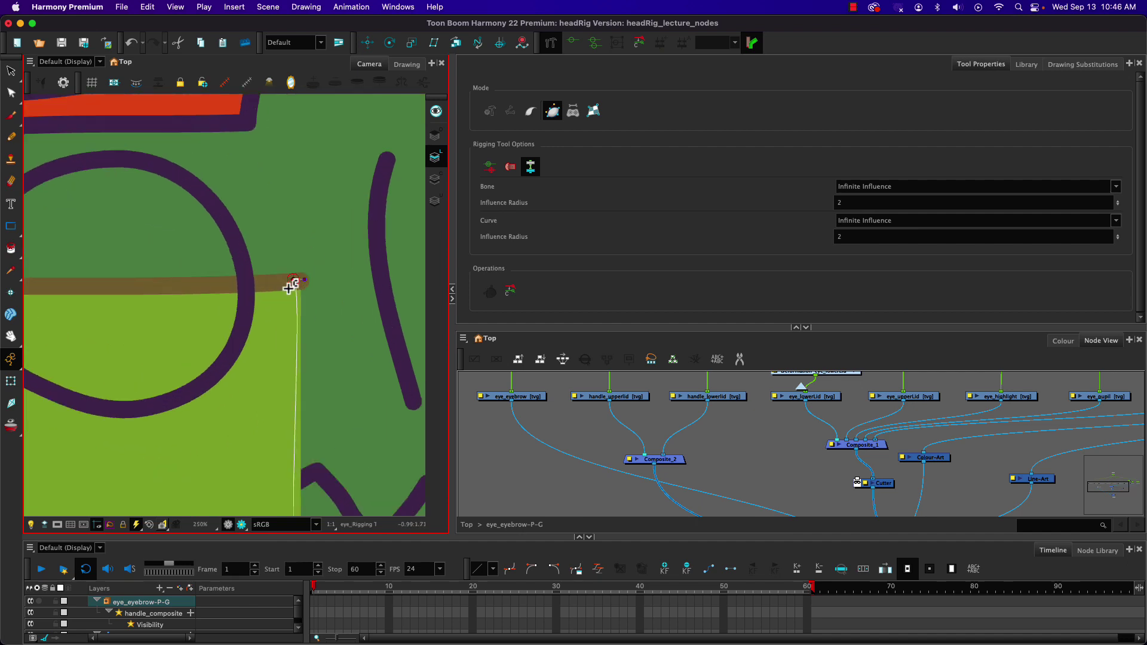
scroll(290, 288, down, 7)
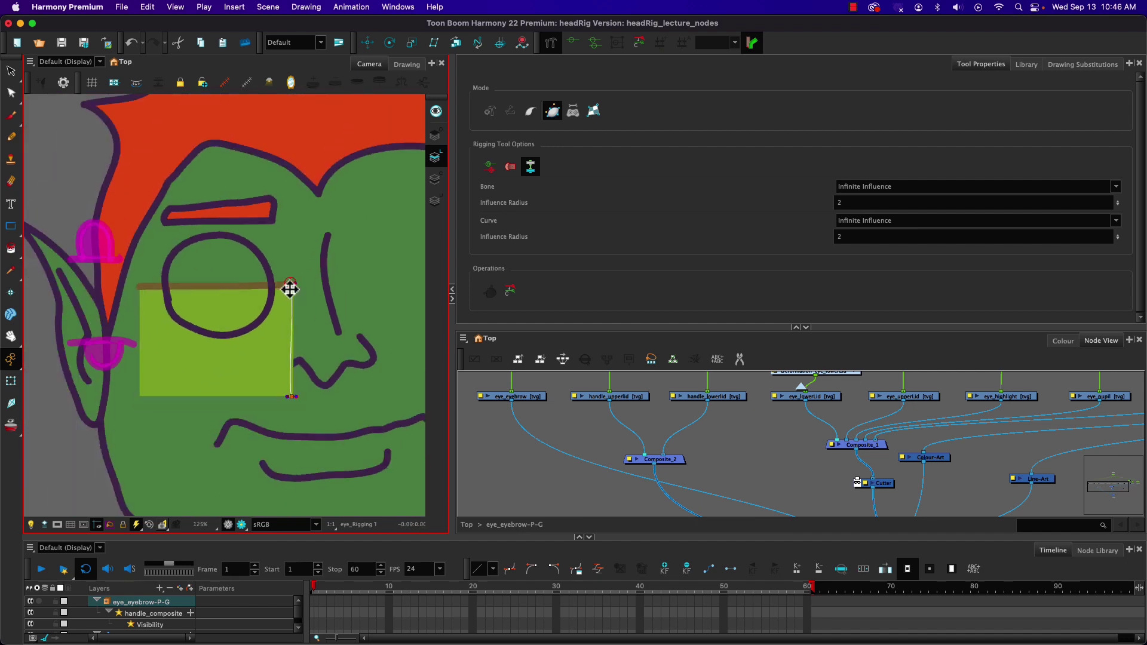
click(140, 394)
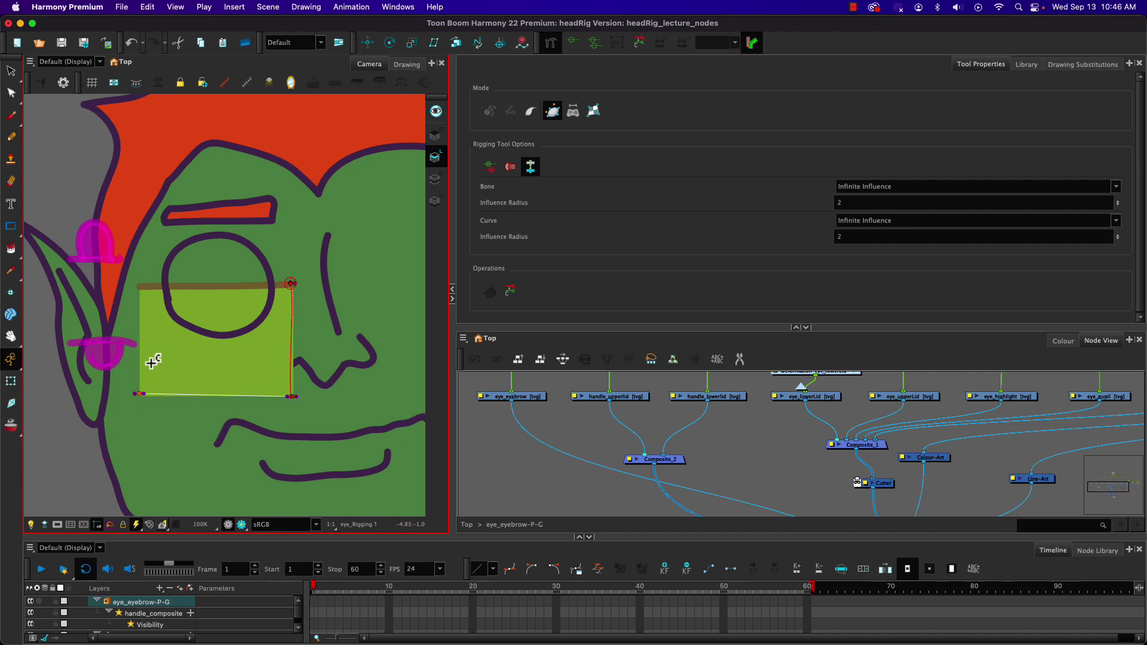
key(super+z)
key(super+z)
key(super+z)
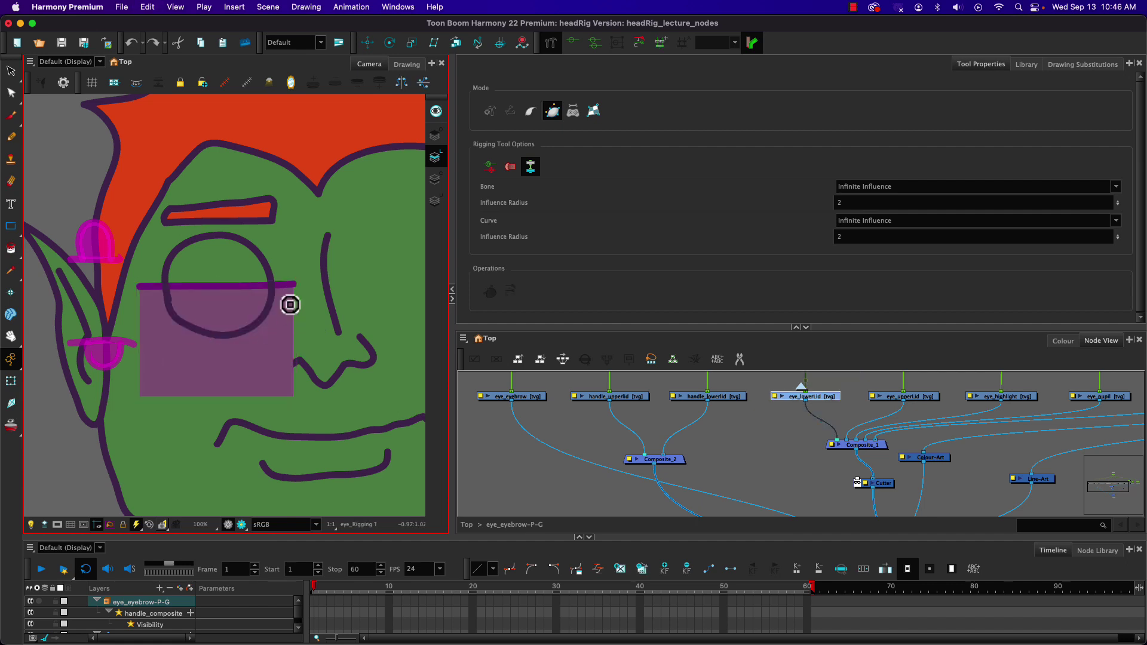
- Create a closed four-point envelope deformer around the eye_lowerLid drawing's corners, pulling out curve handles at each point
click(295, 283)
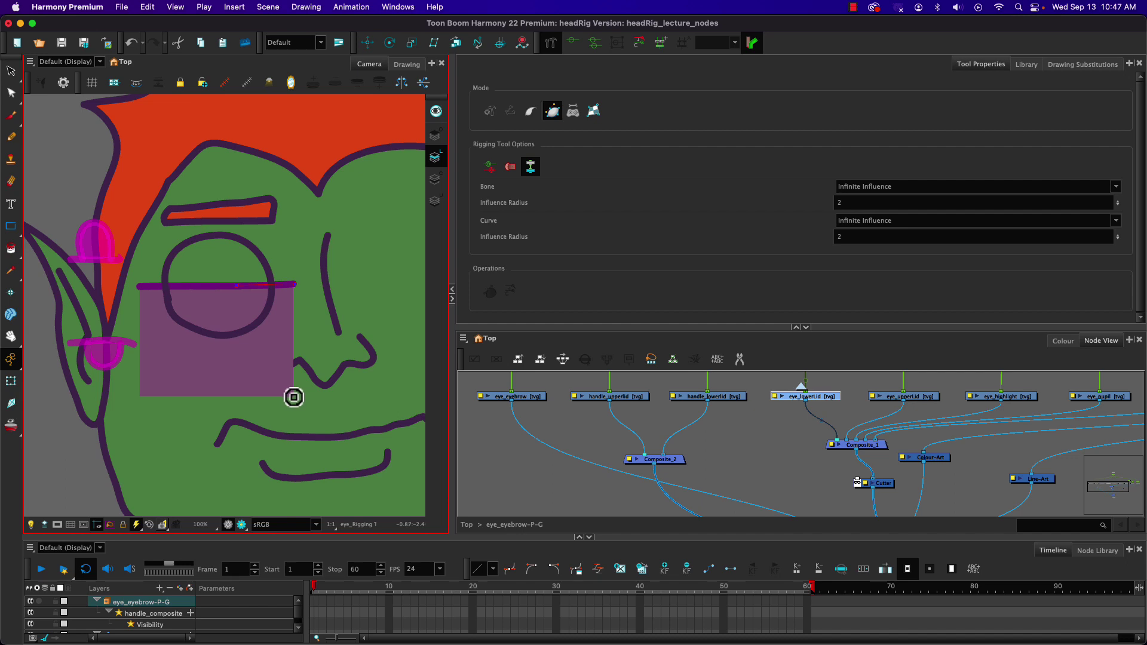
drag(294, 397, 293, 354)
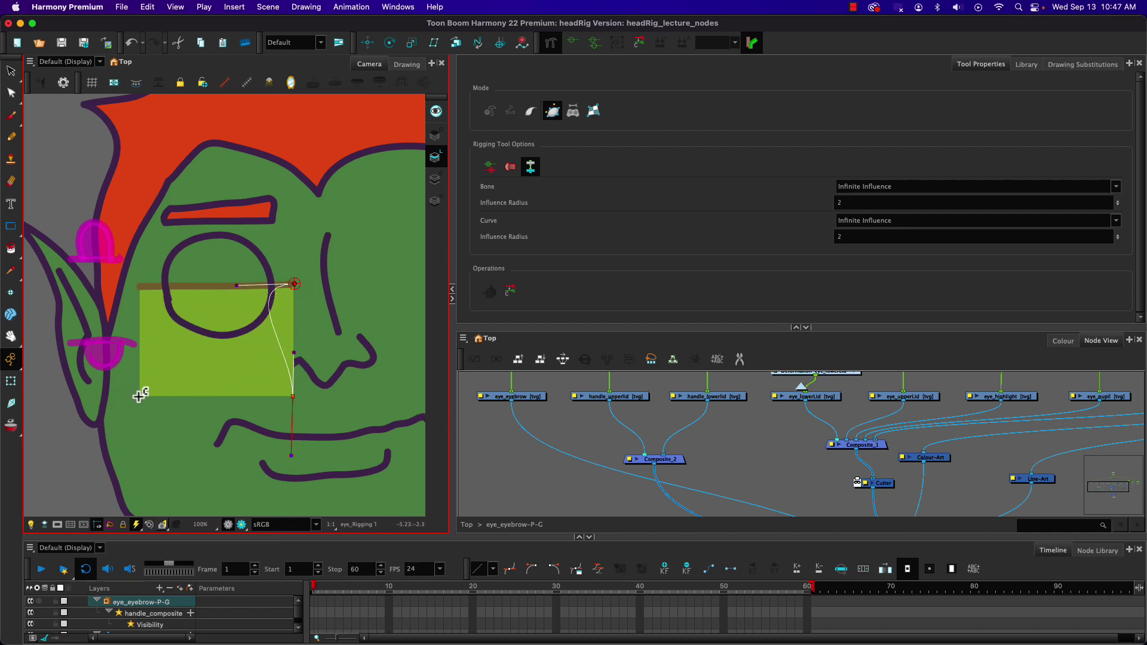
drag(139, 395, 189, 398)
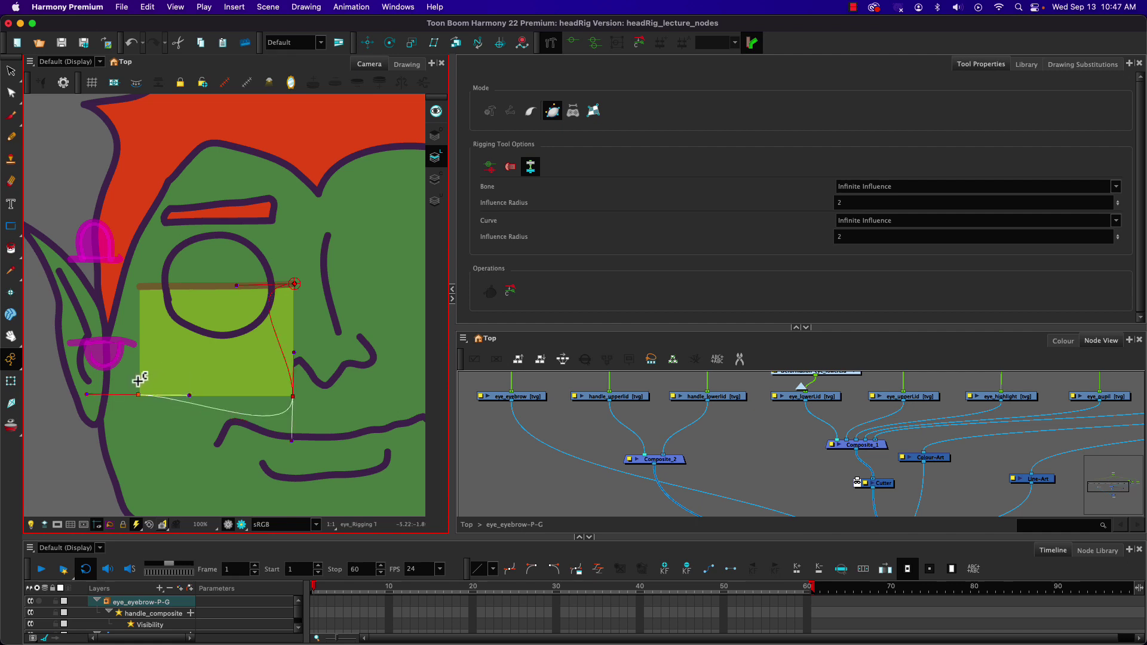
drag(139, 287, 139, 339)
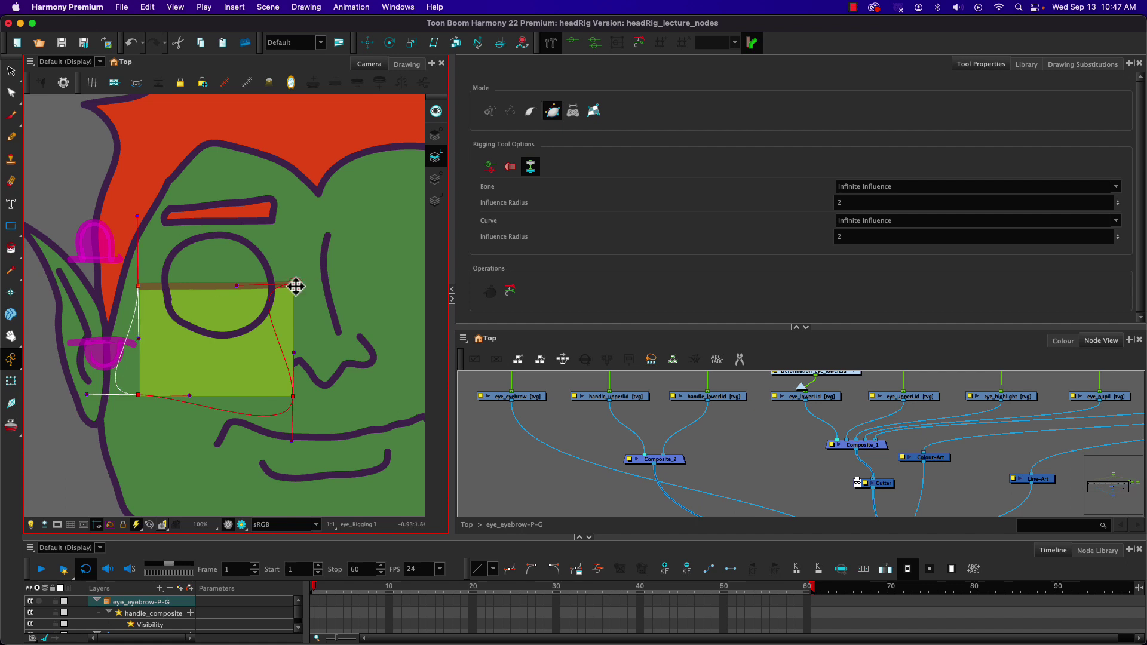
scroll(296, 287, up, 4)
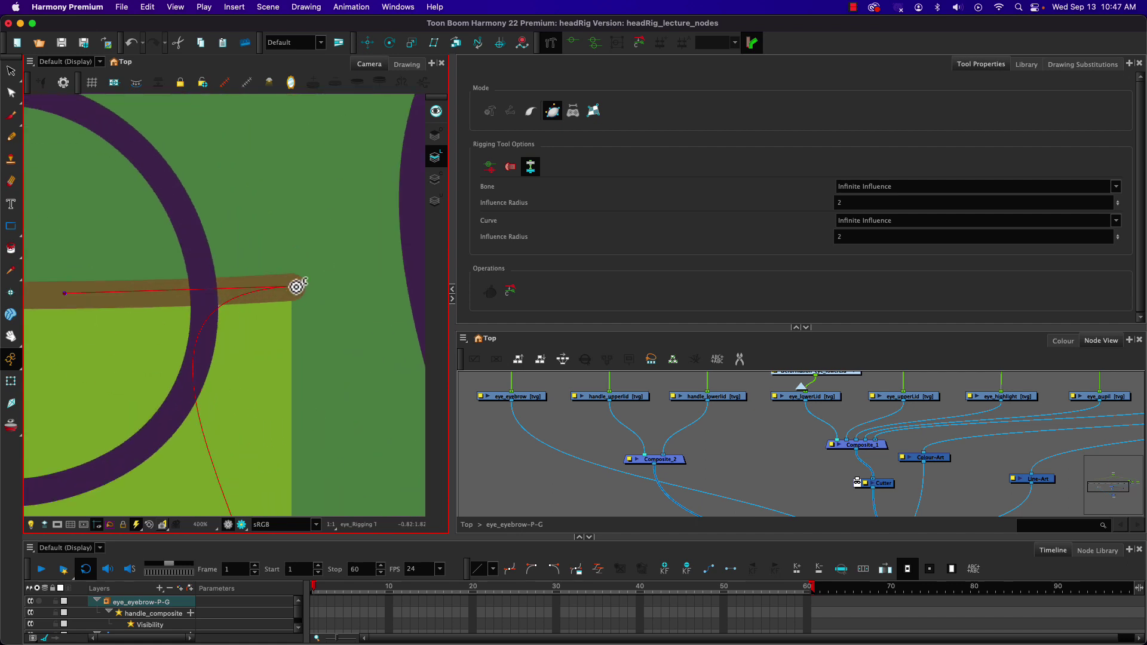
click(296, 287)
click(296, 287)
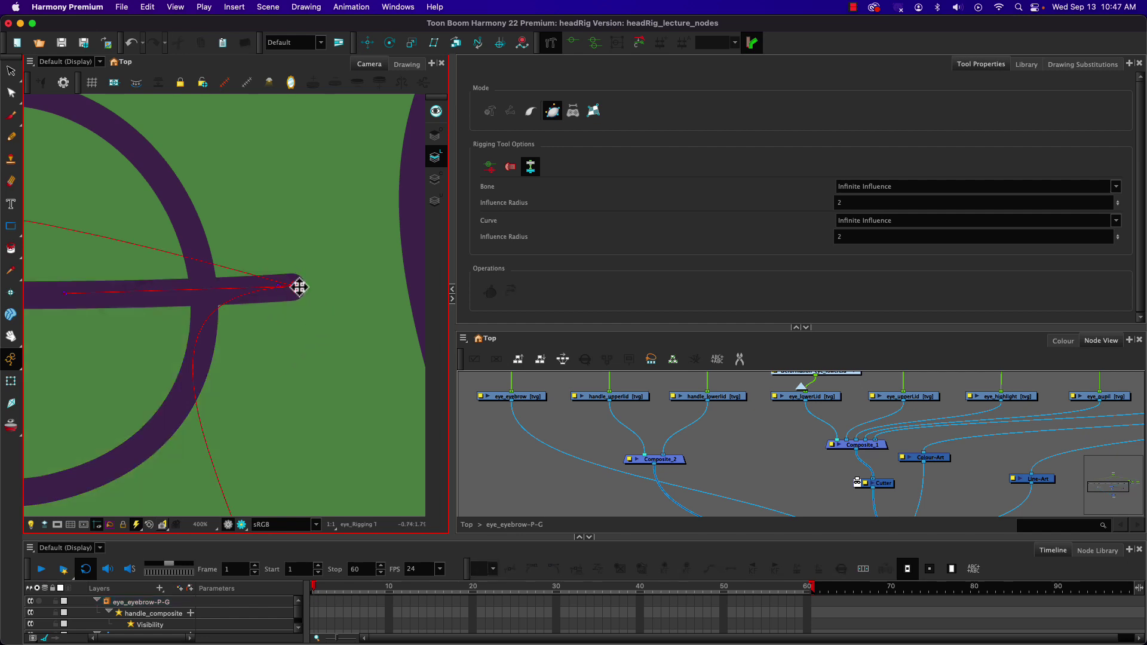
- Fit the envelope's upper-right point to the lower lid's corner, aligning its handles along the lid's right and top edges
click(281, 289)
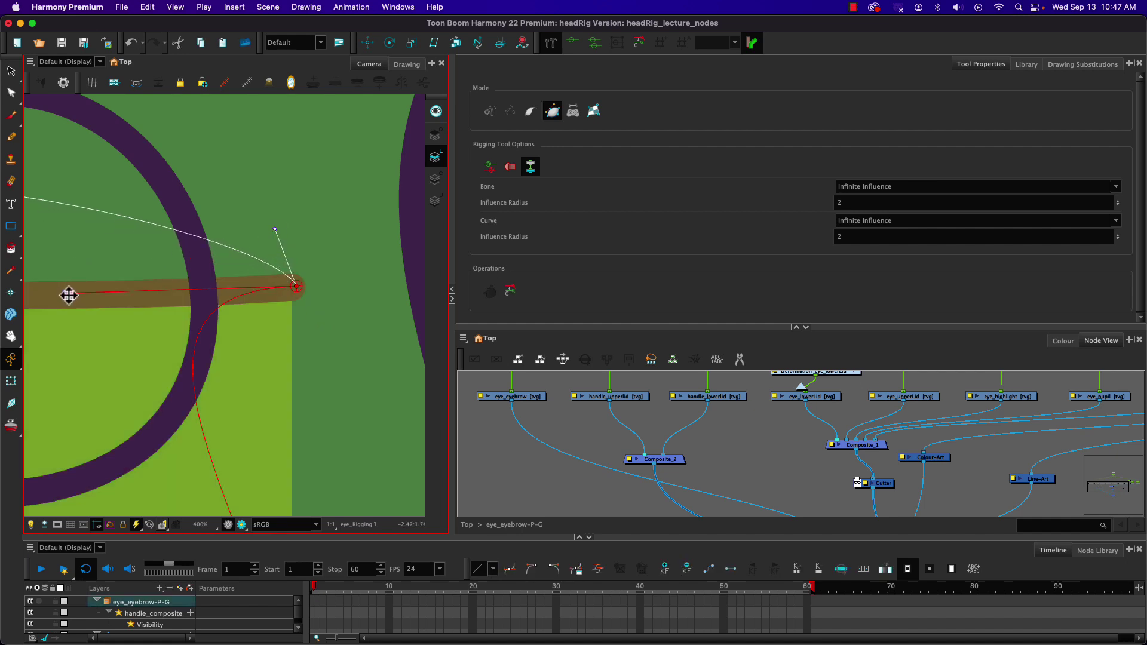
drag(68, 295, 293, 363)
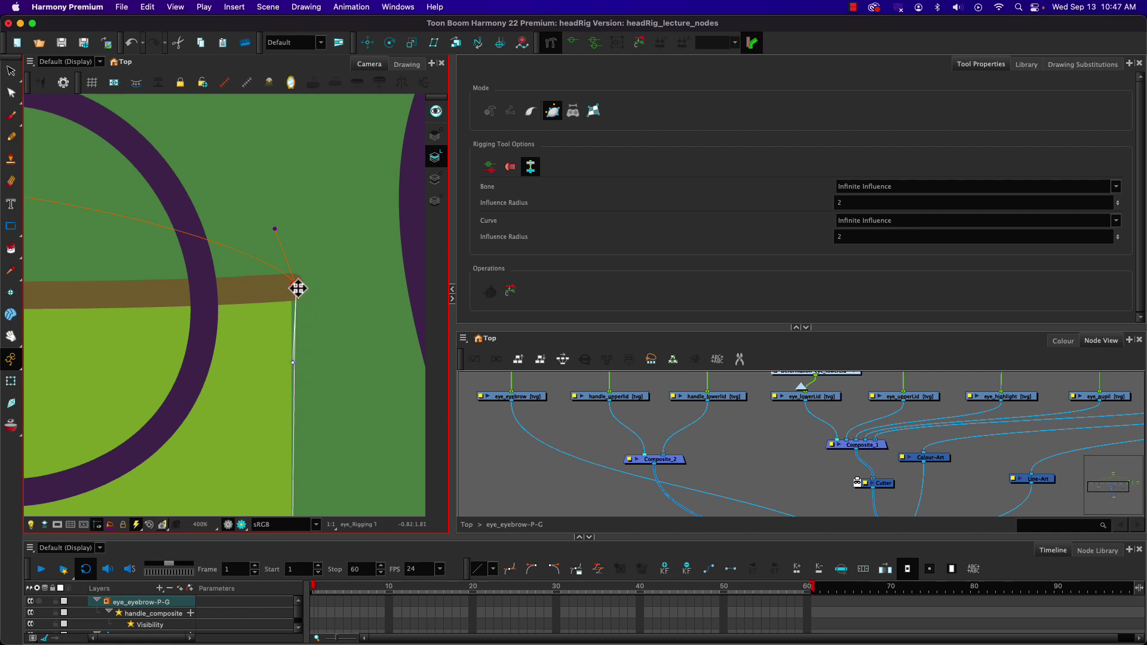
click(297, 287)
drag(275, 230, 95, 282)
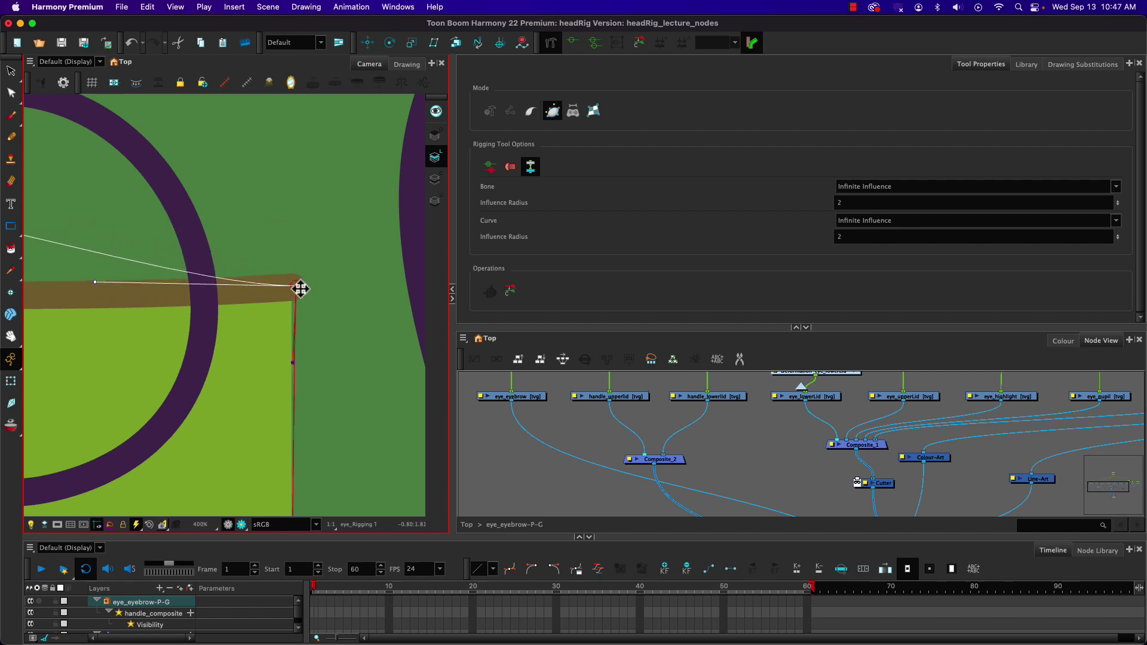
drag(299, 287, 297, 276)
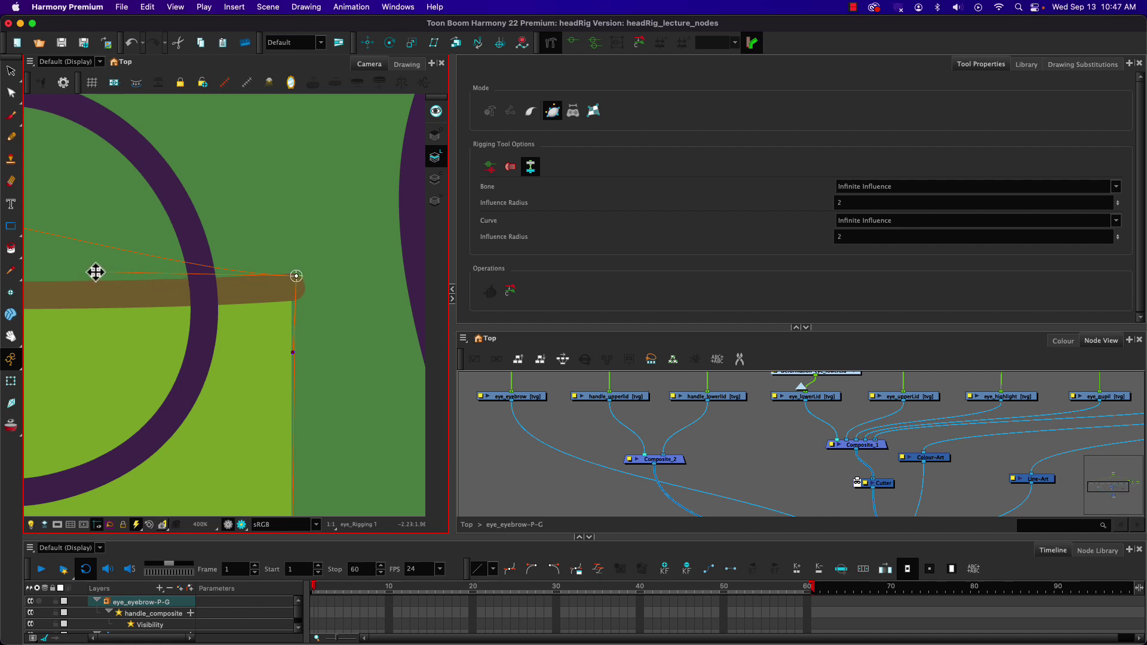
drag(95, 273, 94, 279)
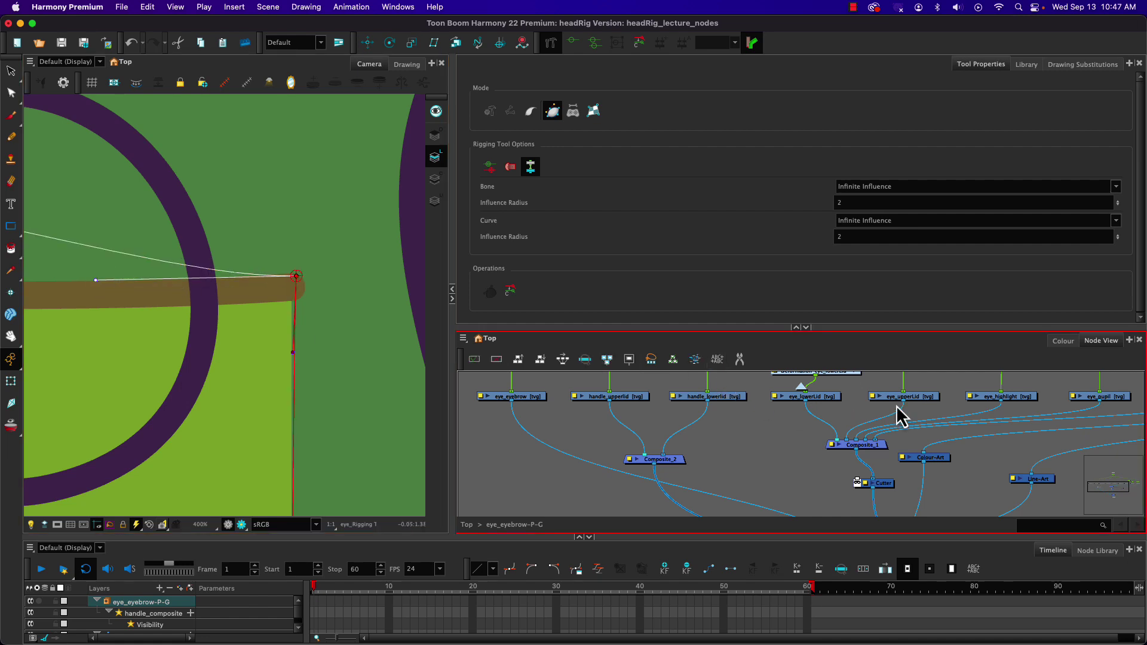
- Disable the eye_upperLid drawing node and reselect eye_lowerLid with its envelope's upper-right point
click(920, 399)
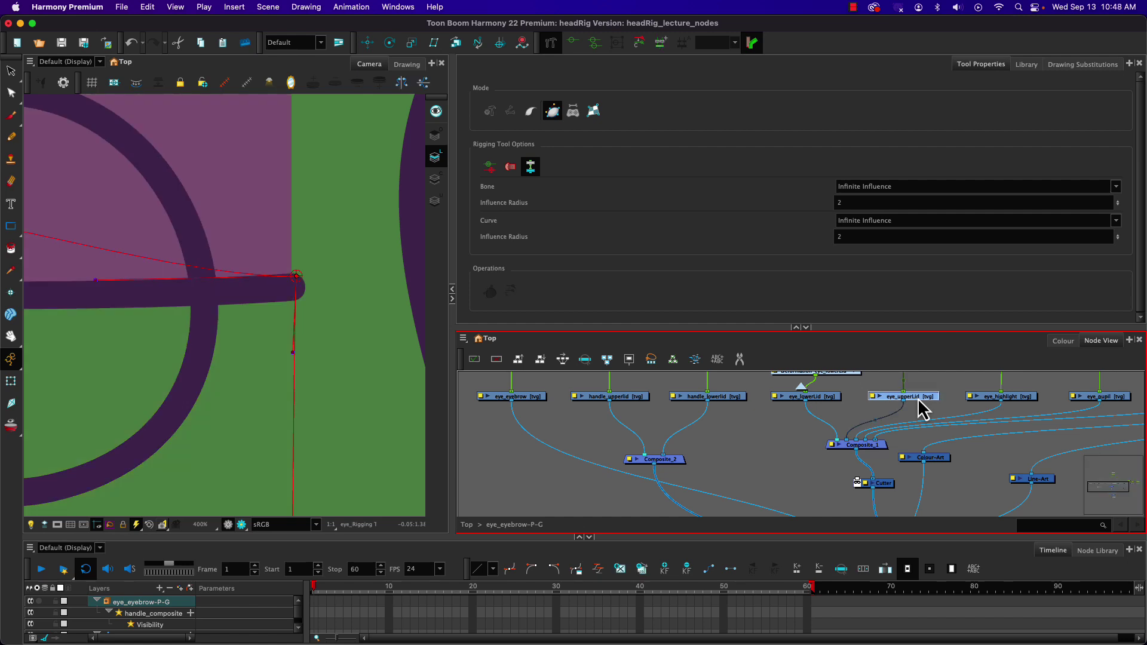
key(d)
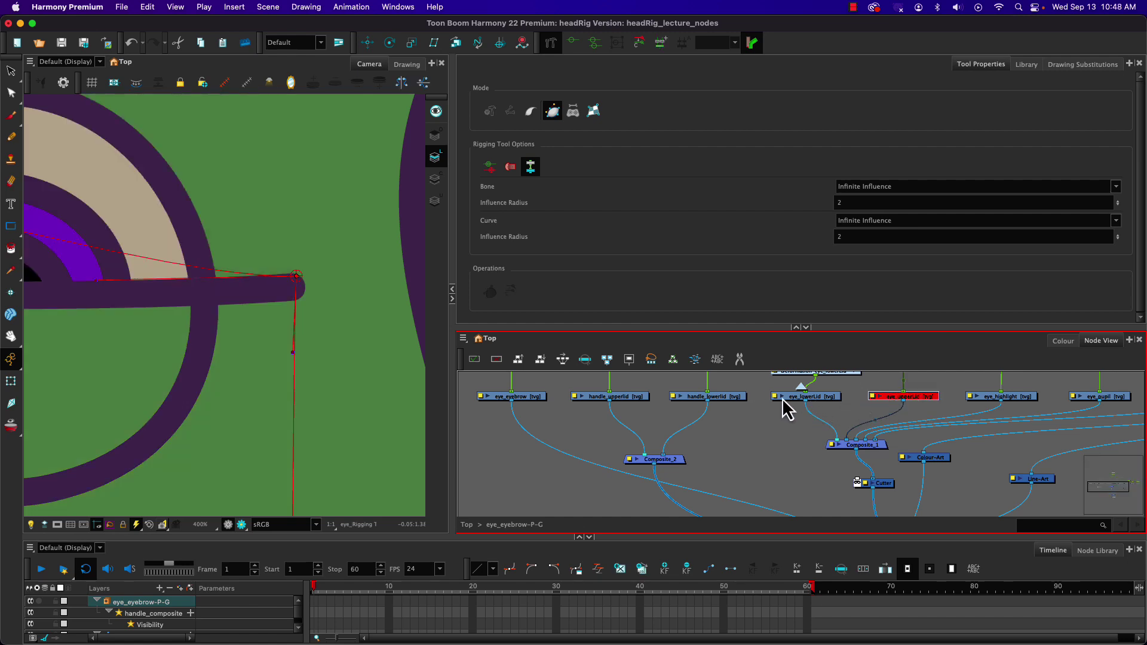
click(824, 398)
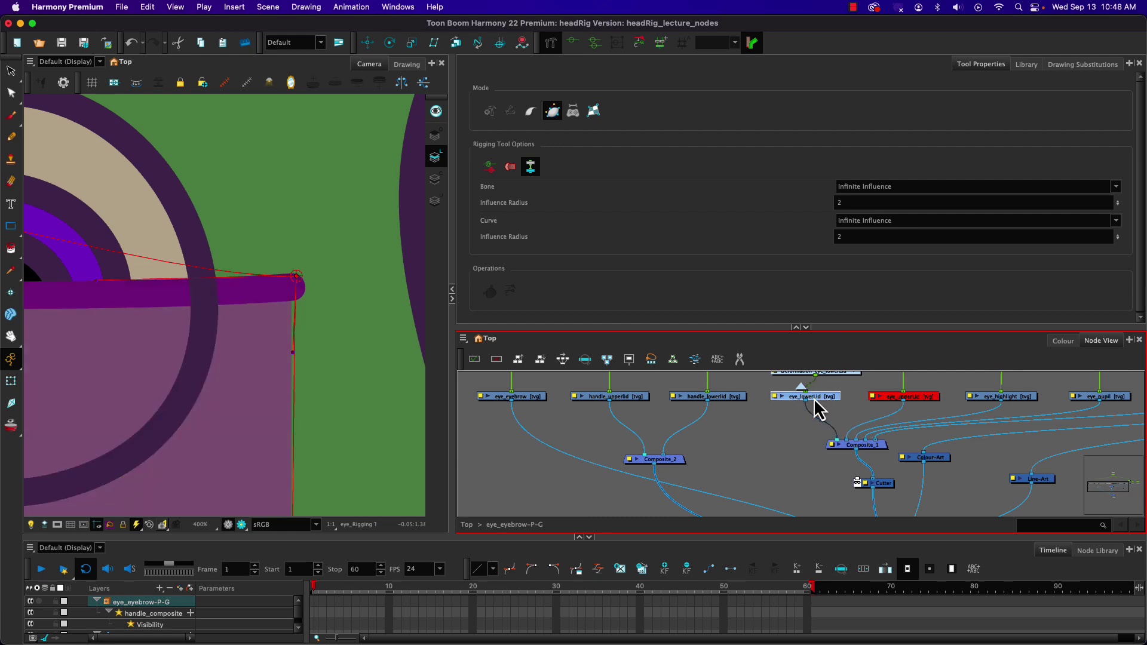
click(296, 276)
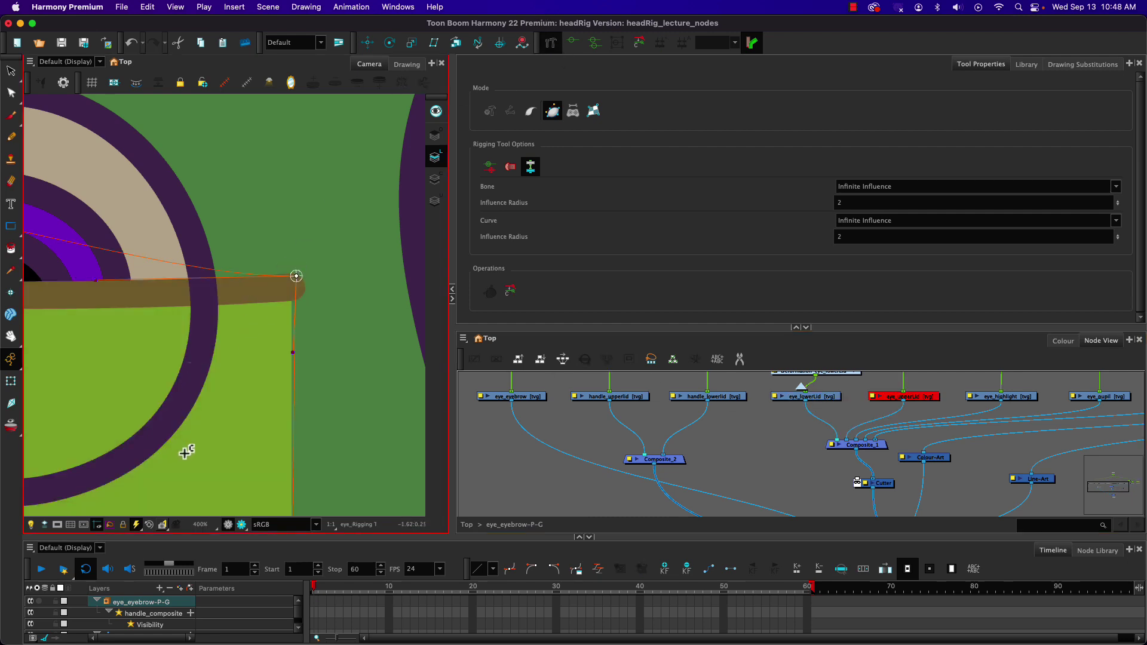
- Align the lower-right envelope point's curve handles along the lower lid's right and bottom edges
drag(203, 384, 372, 380)
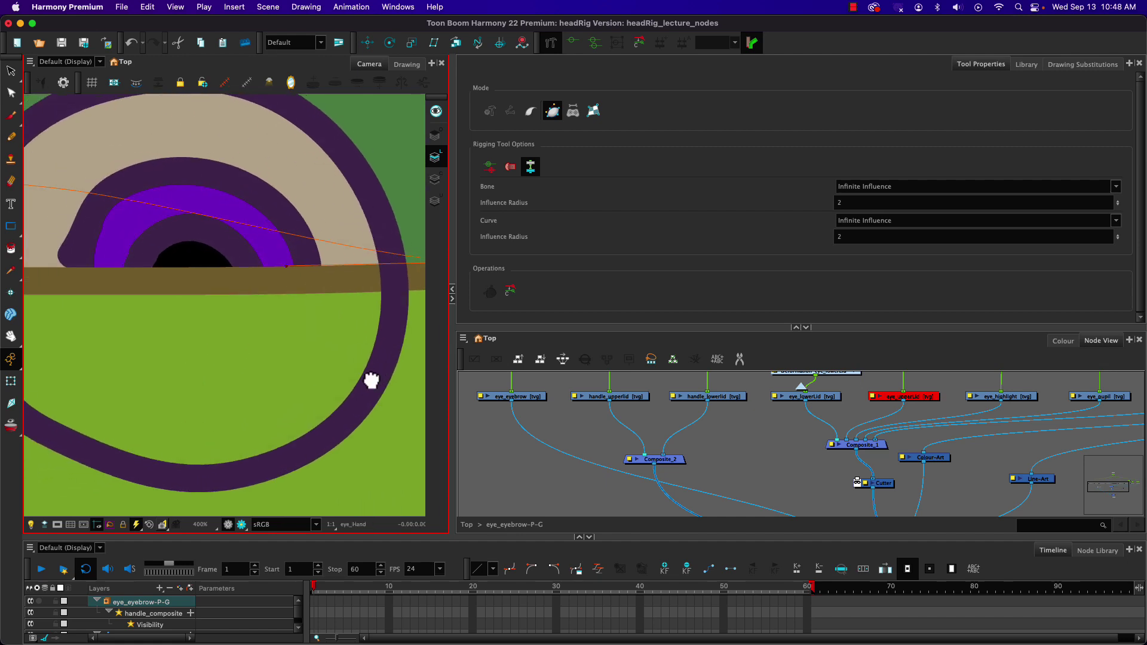
scroll(251, 352, down, 4)
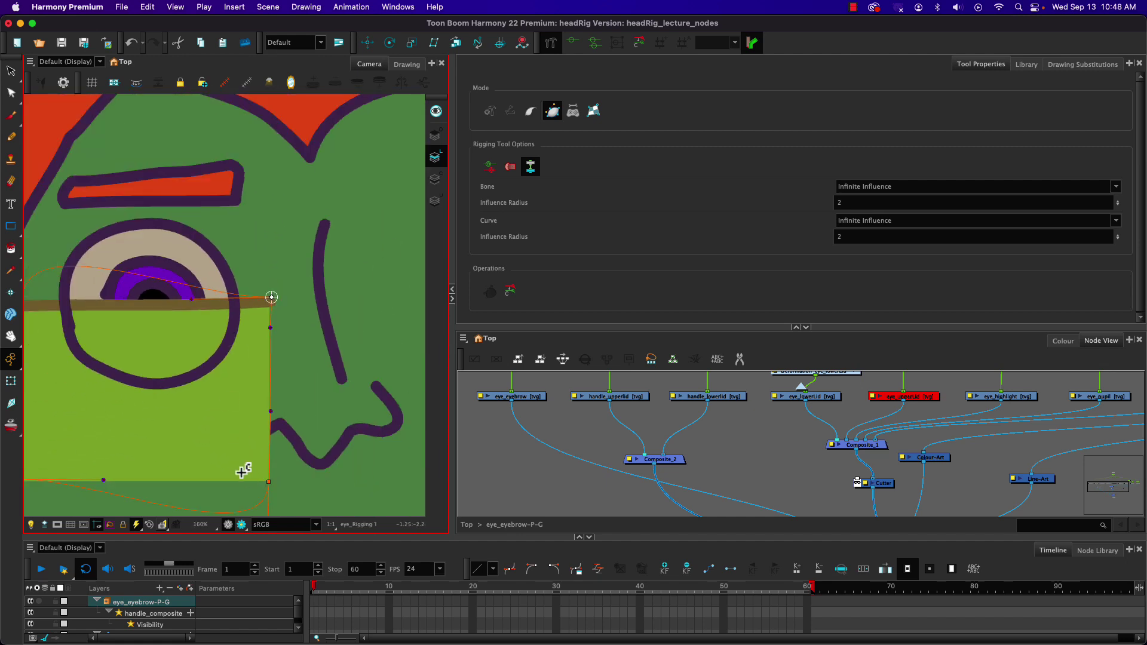
drag(231, 468, 285, 371)
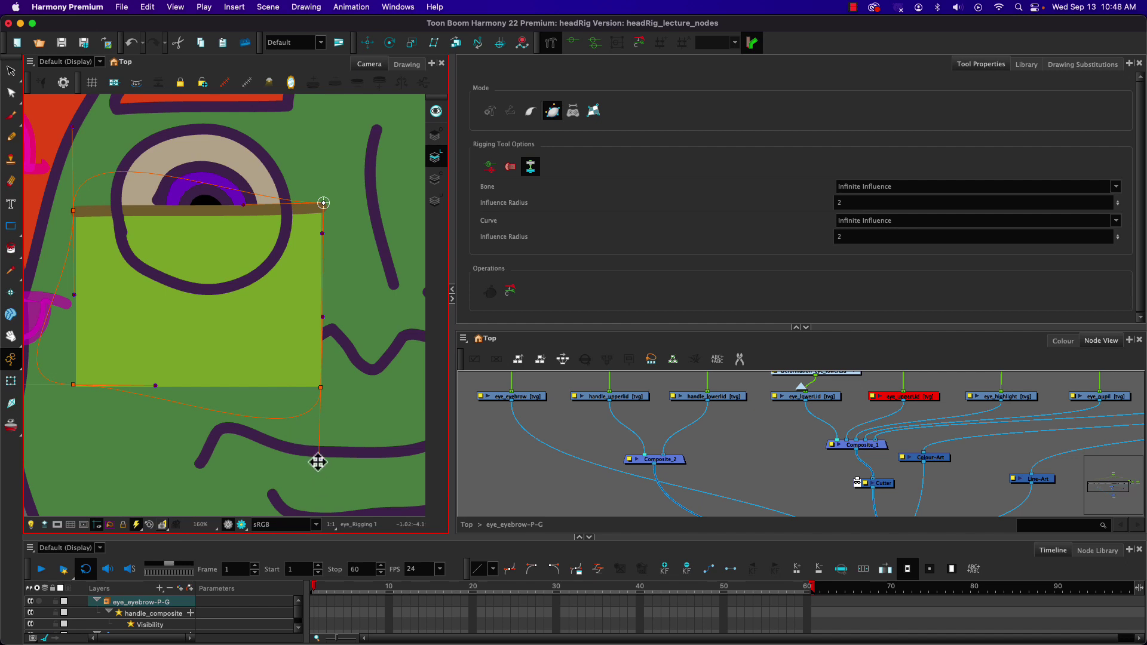
drag(320, 461, 280, 439)
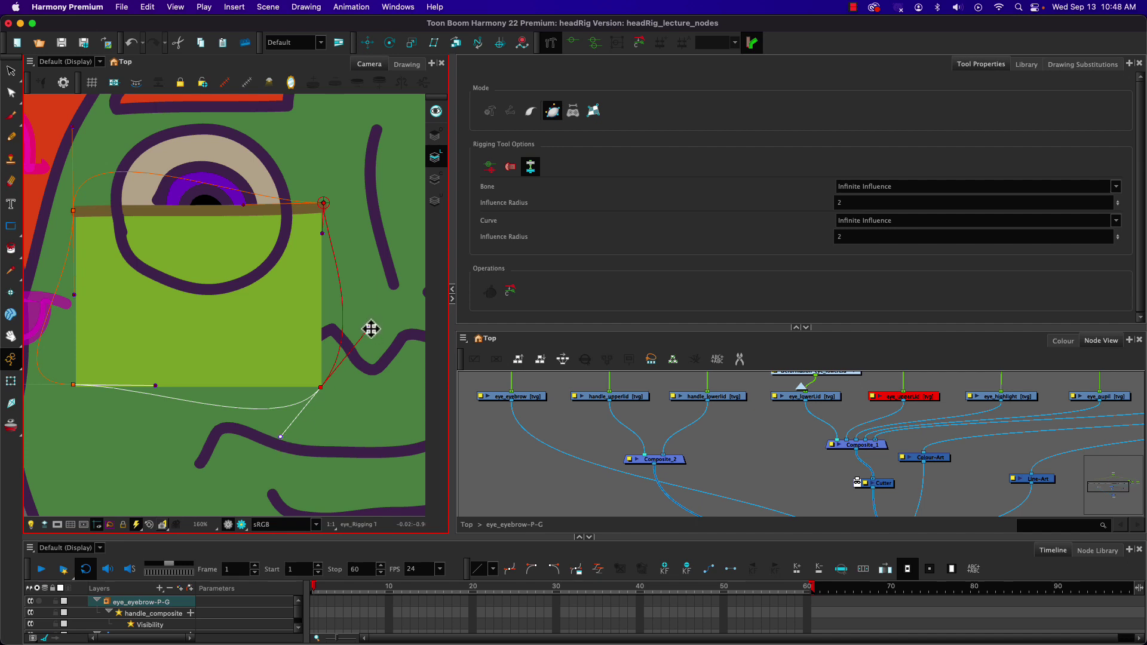
drag(371, 329, 321, 309)
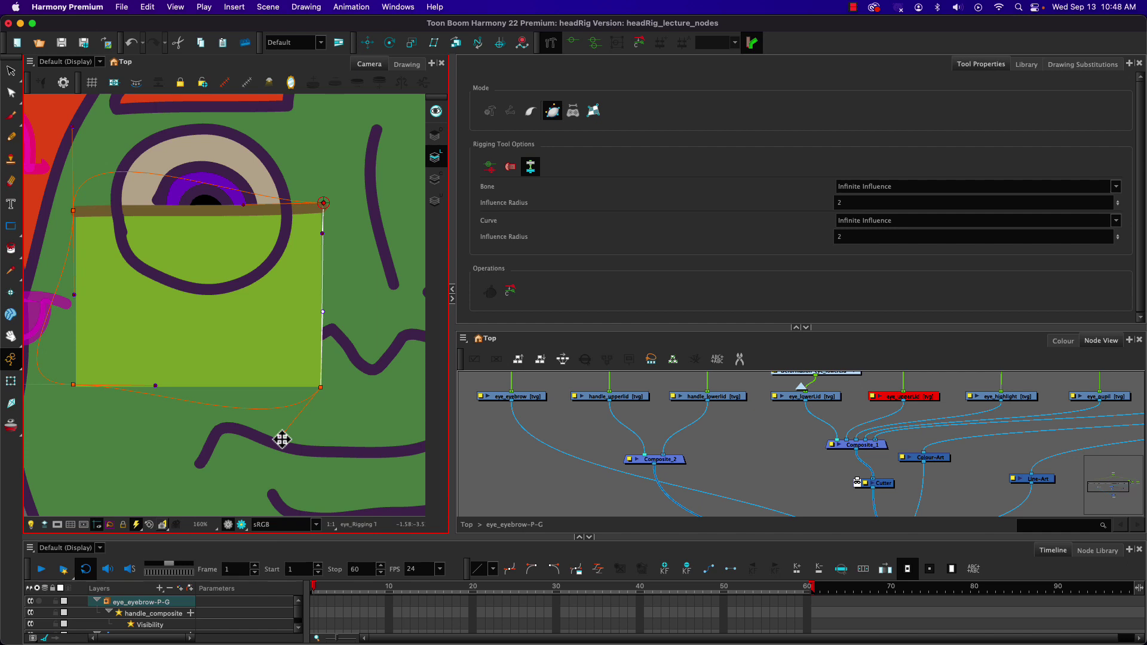
click(253, 391)
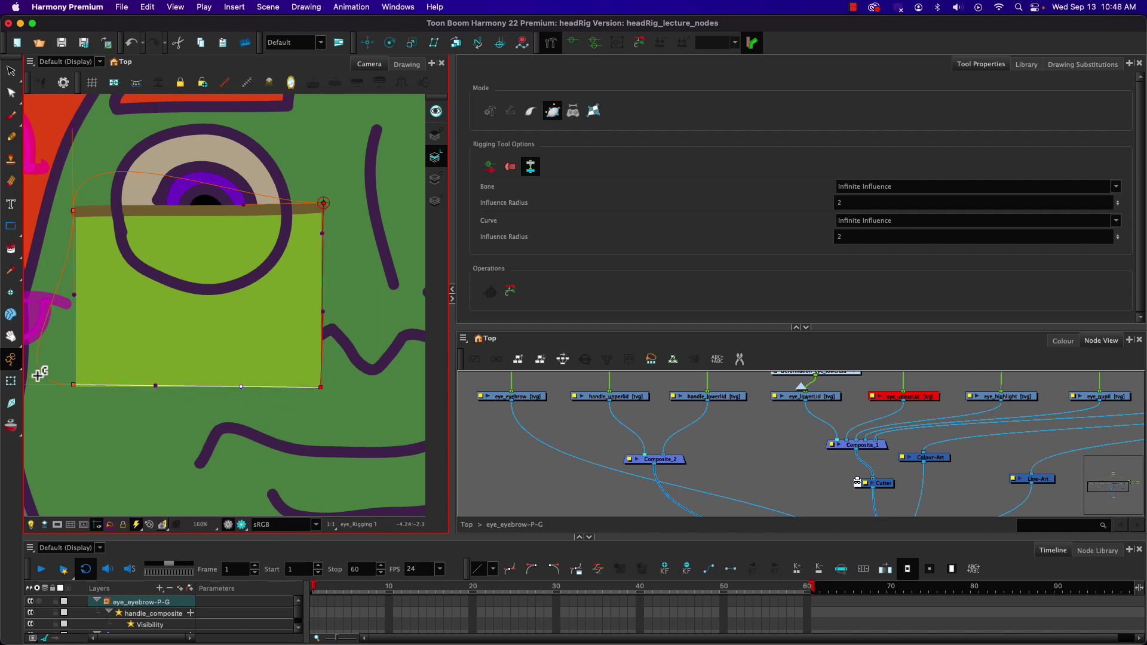
- Fit the lower-left envelope point to the lid's corner and align its outer curve handle along the left edge
drag(56, 396, 140, 402)
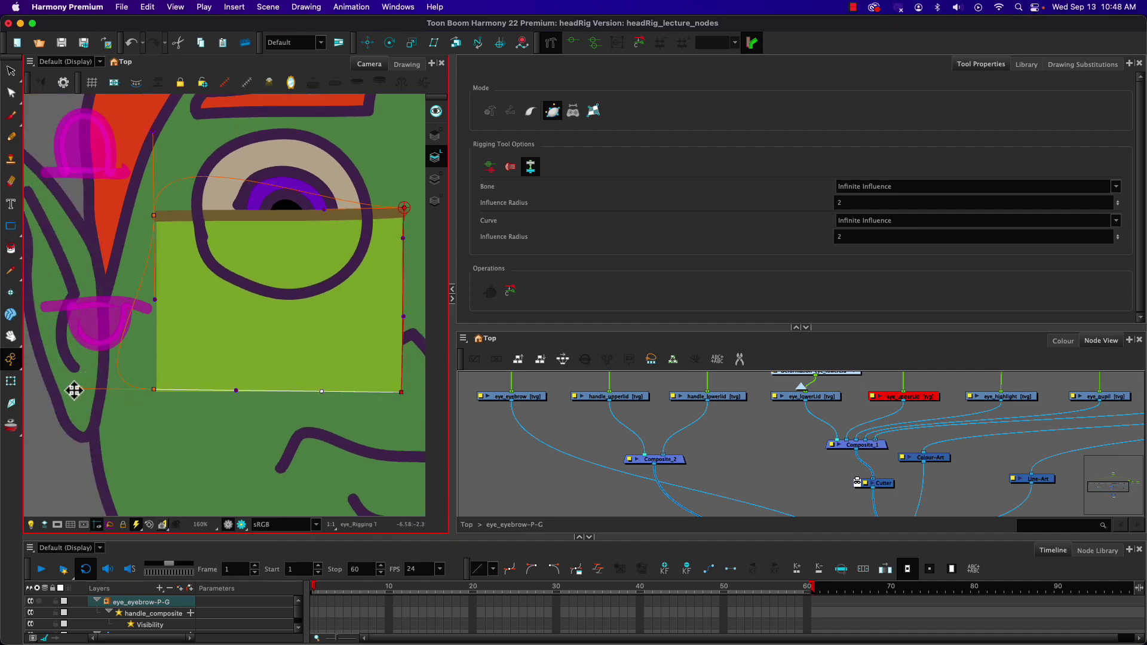
drag(74, 391, 157, 338)
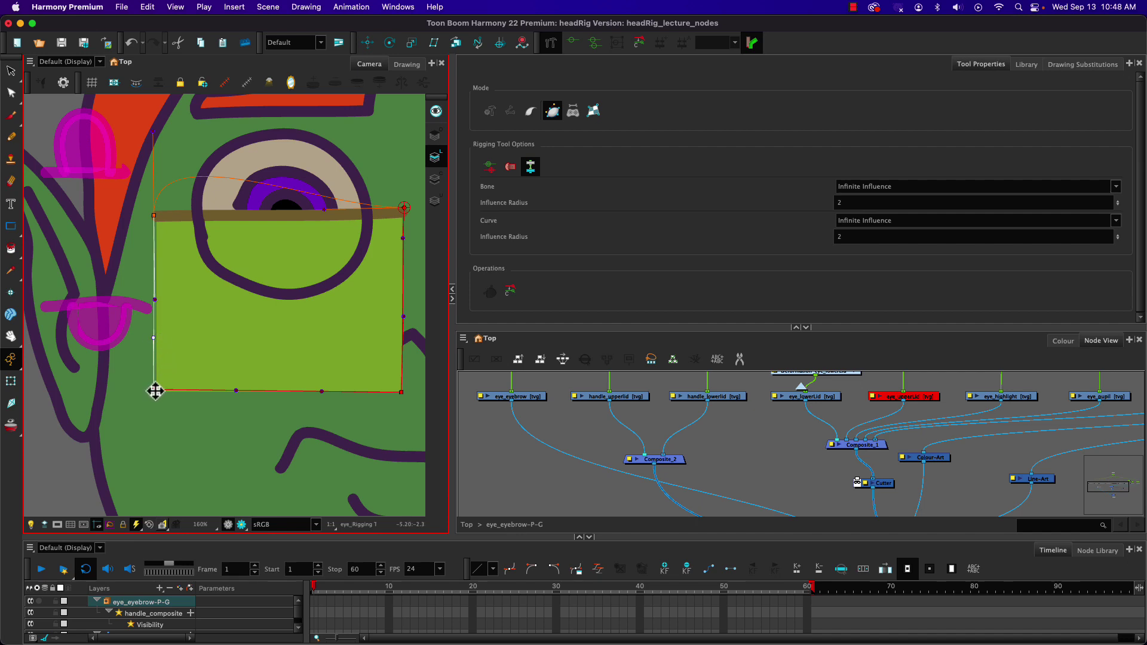
mouse_move(154, 391)
mouse_down()
mouse_move(102, 389)
mouse_move(167, 391)
mouse_move(154, 389)
mouse_up()
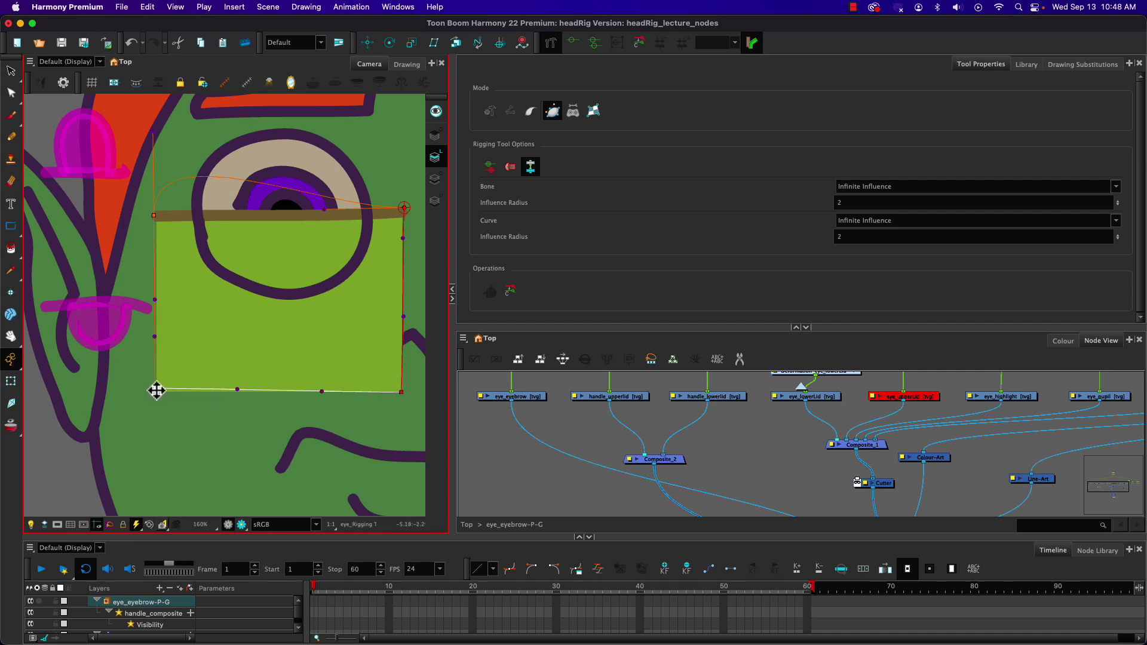
key(super+z)
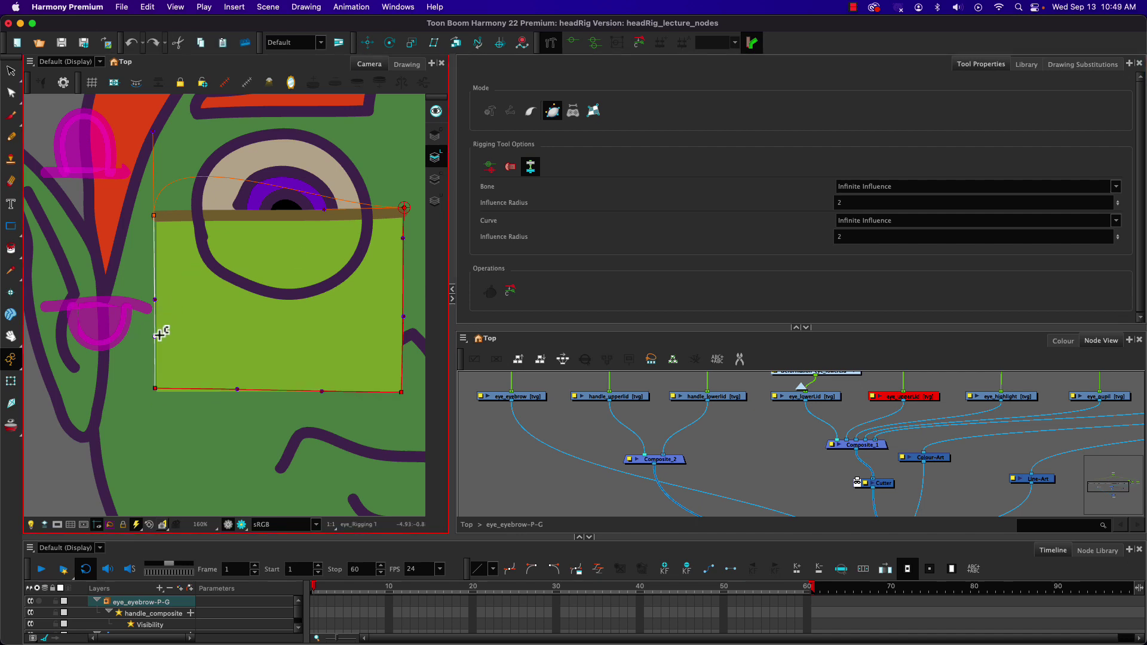
drag(155, 339, 84, 387)
drag(155, 390, 157, 389)
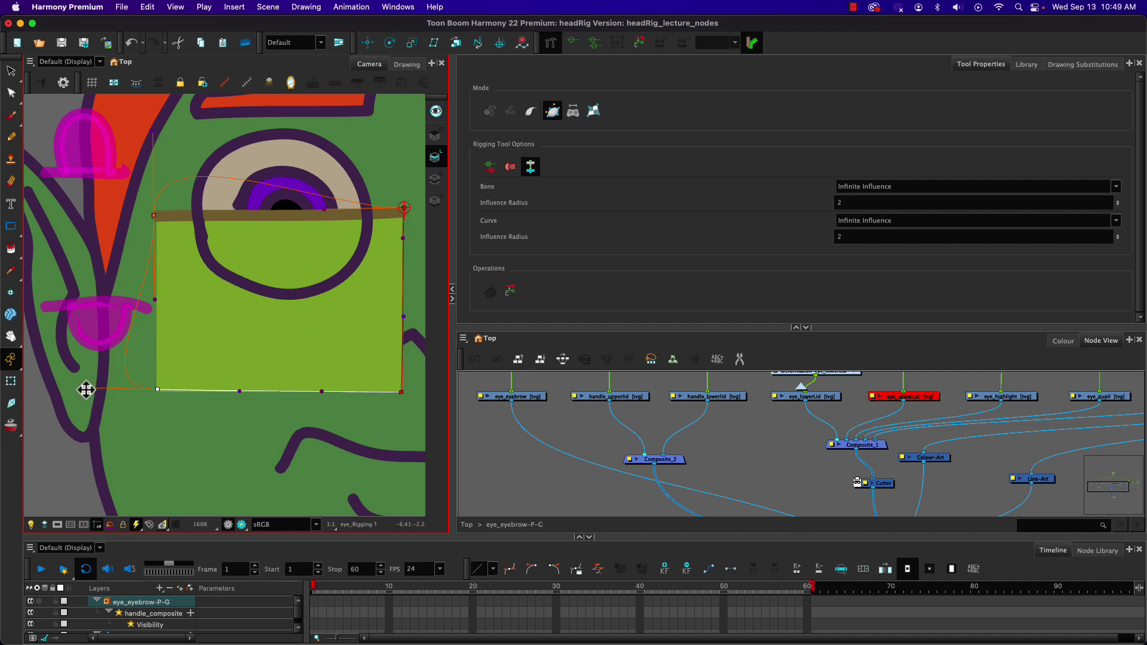
drag(88, 385, 150, 335)
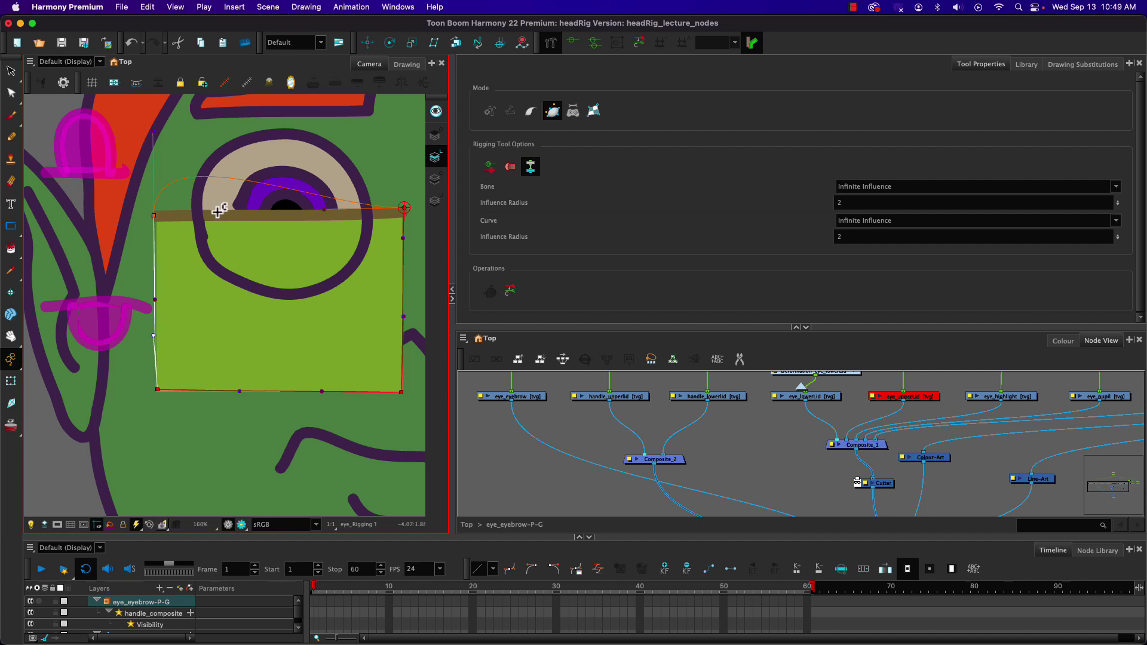
- Fit the upper-left envelope point to the lid's corner and align its handles along the left and top edges
drag(157, 302, 157, 264)
drag(157, 135, 228, 205)
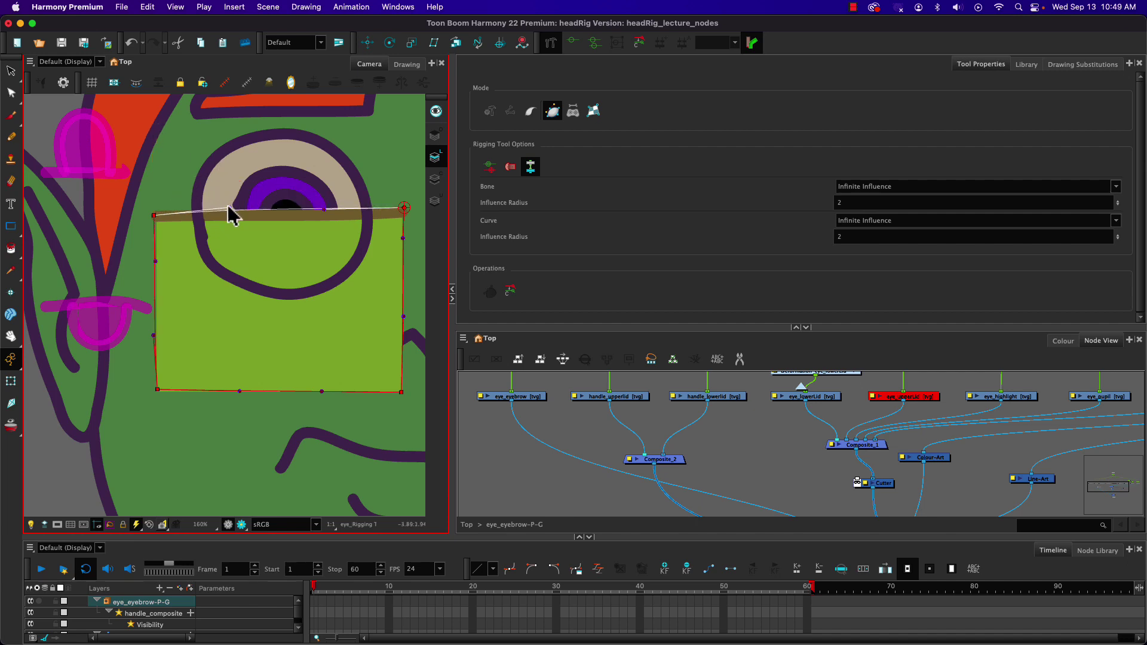
click(155, 212)
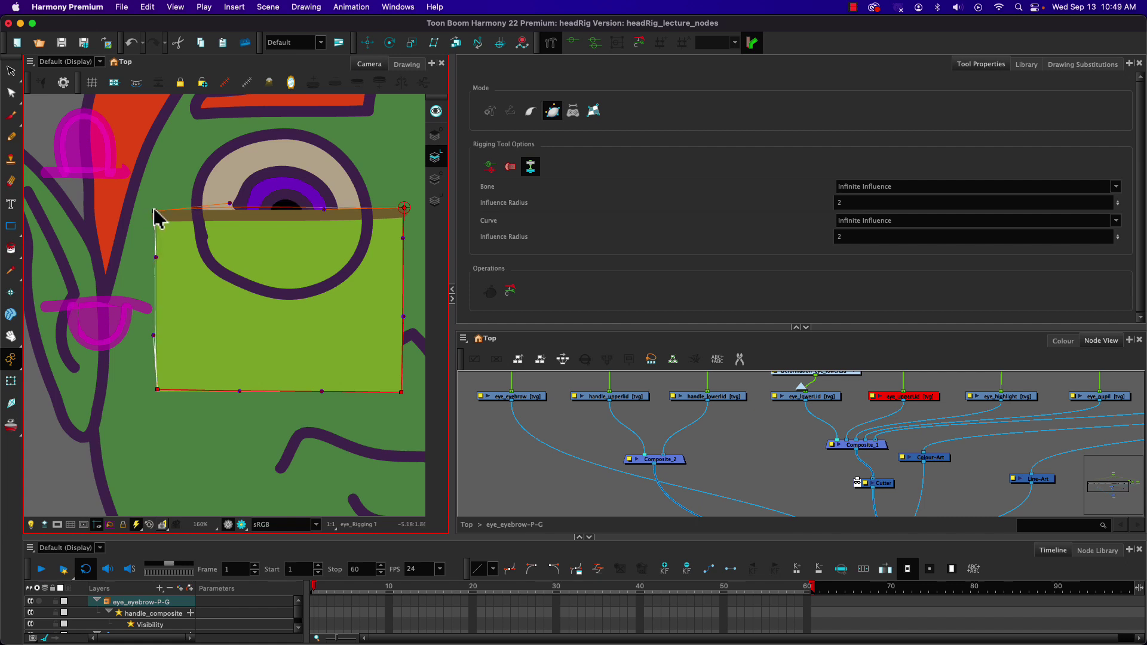
click(231, 205)
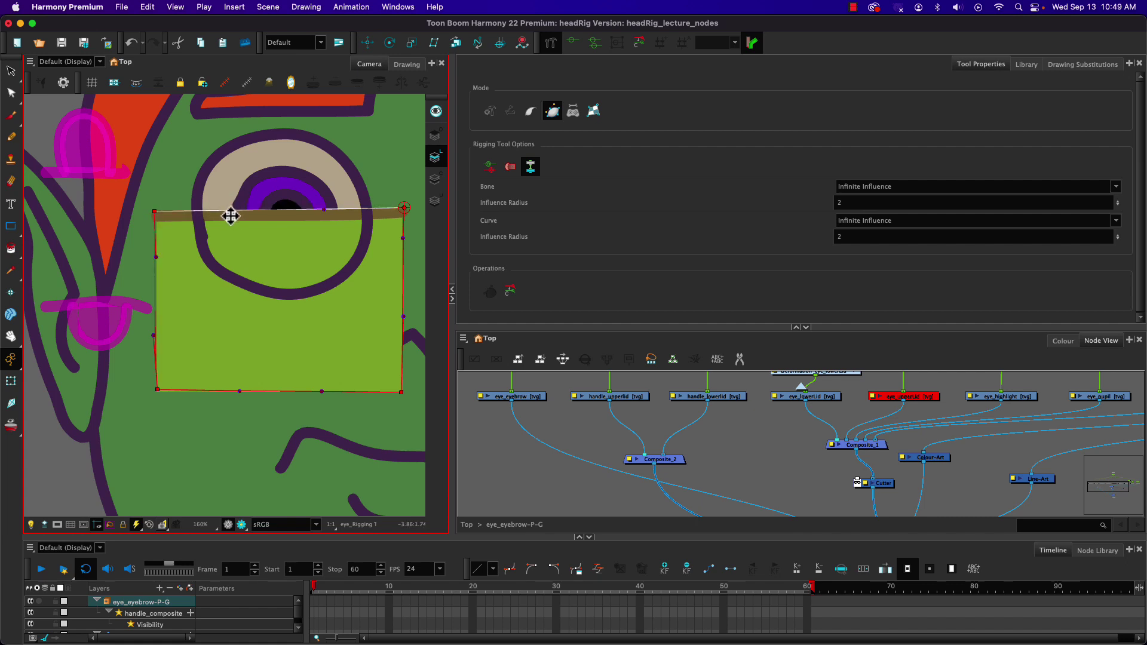
- Test bending the lower lid's top edge downward with the Transform tool through its curve handles, and undo the deformation
click(10, 386)
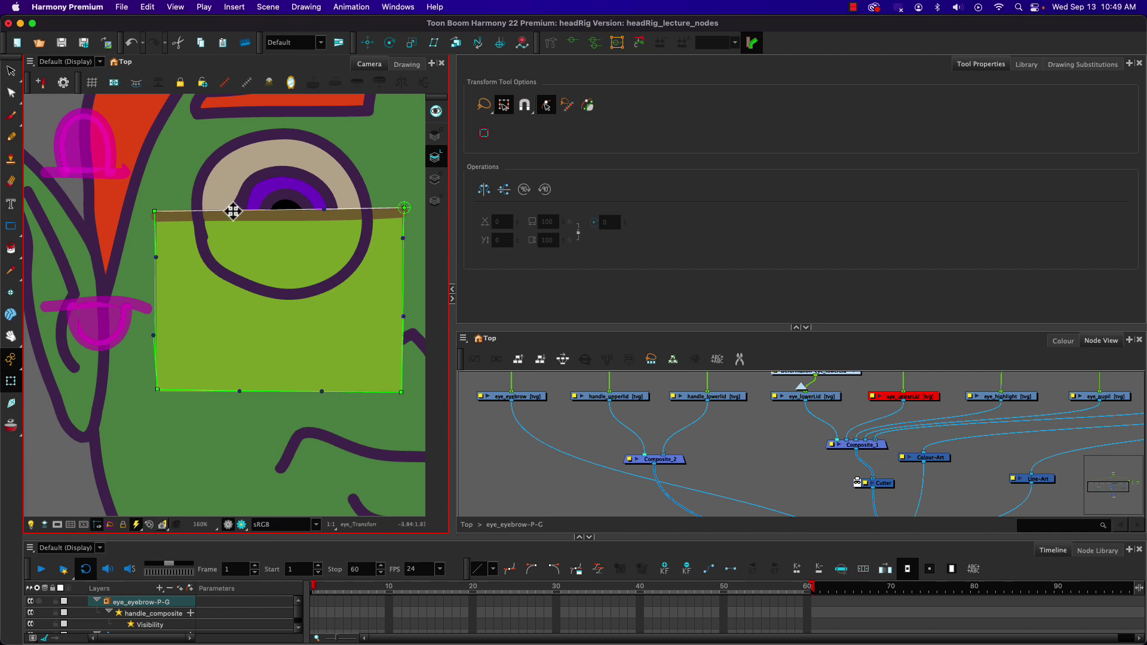
drag(232, 211, 247, 325)
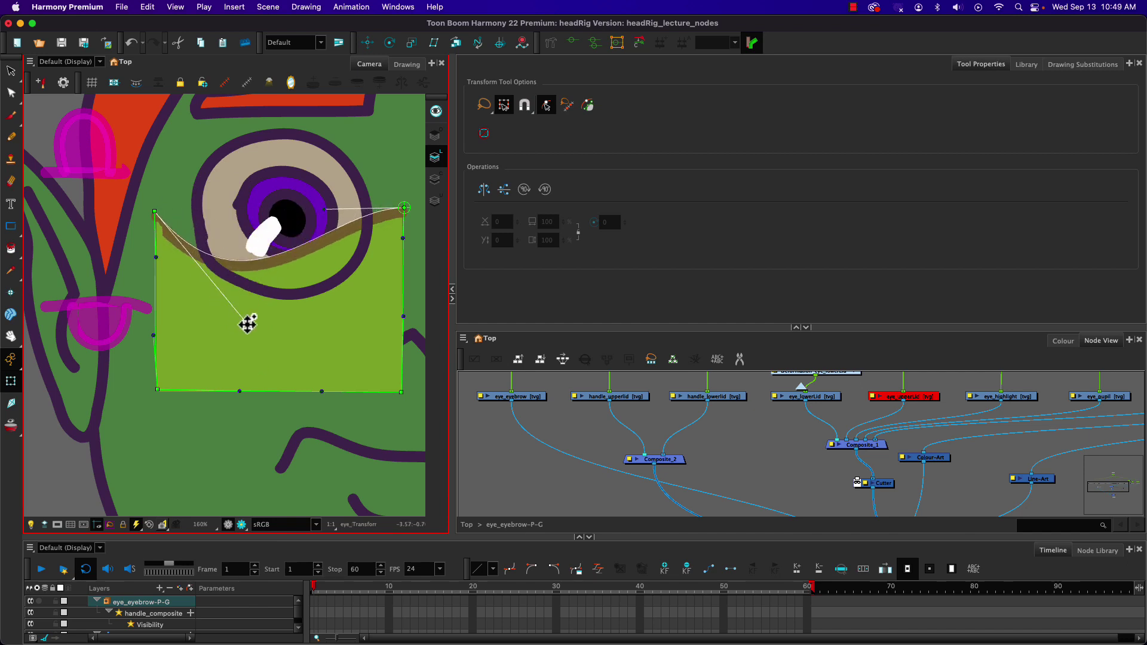
drag(247, 324, 246, 279)
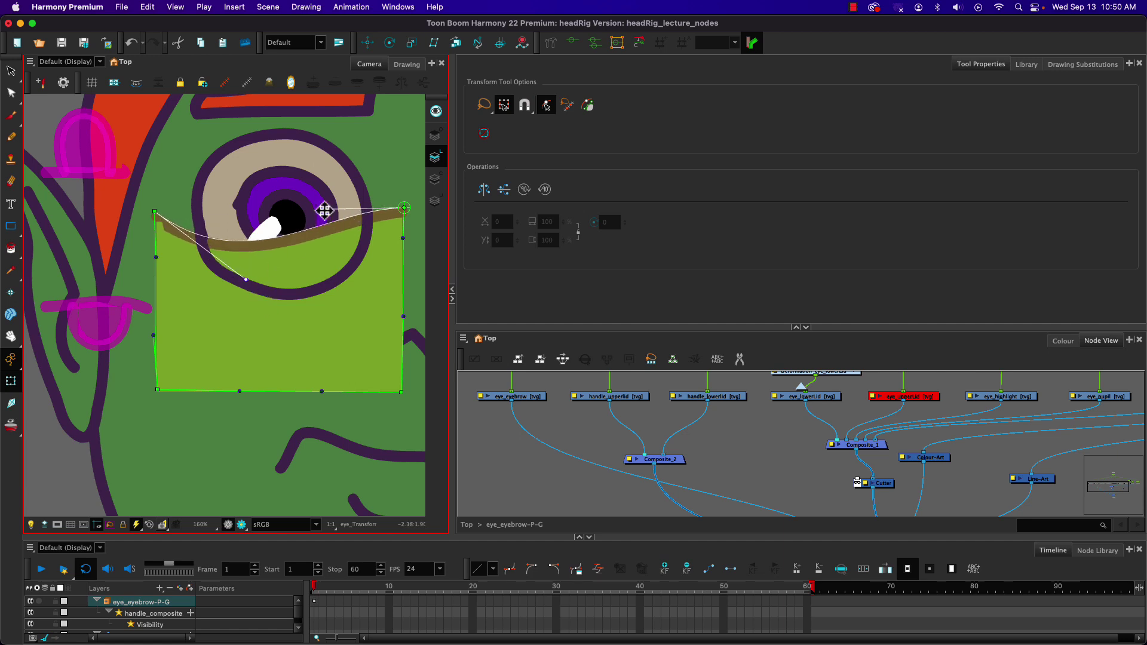
drag(325, 212, 330, 242)
key(super+z)
key(super+z)
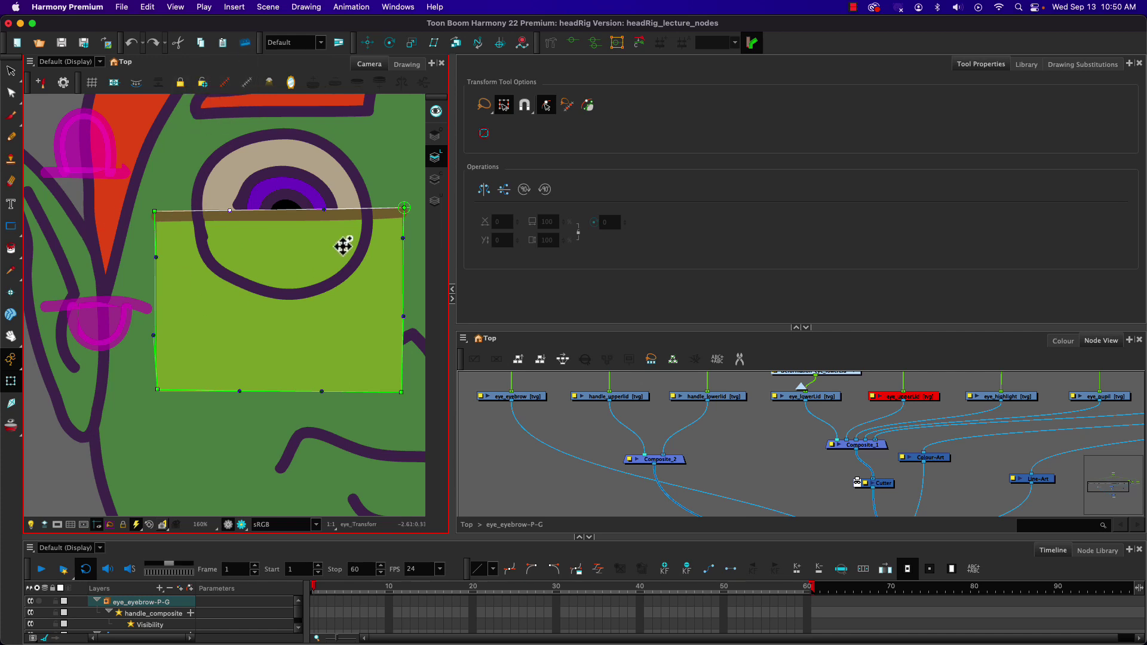
- Hide the deformer controls, show them again for the selected eye_lowerLid drawing, and hide all controls
click(246, 83)
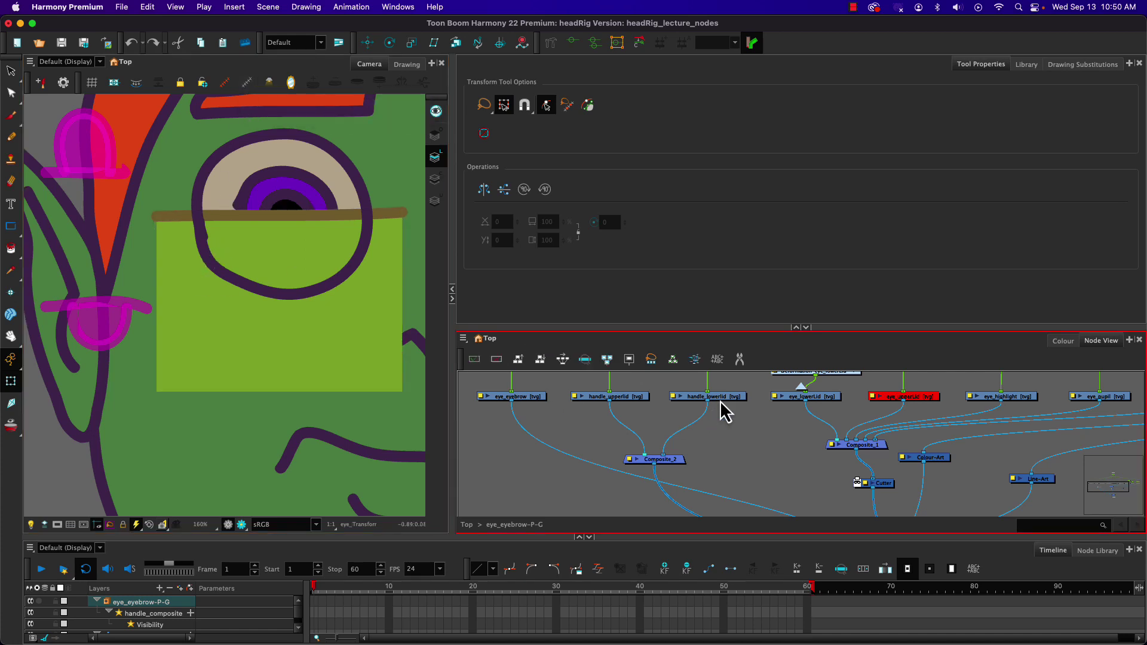
click(815, 398)
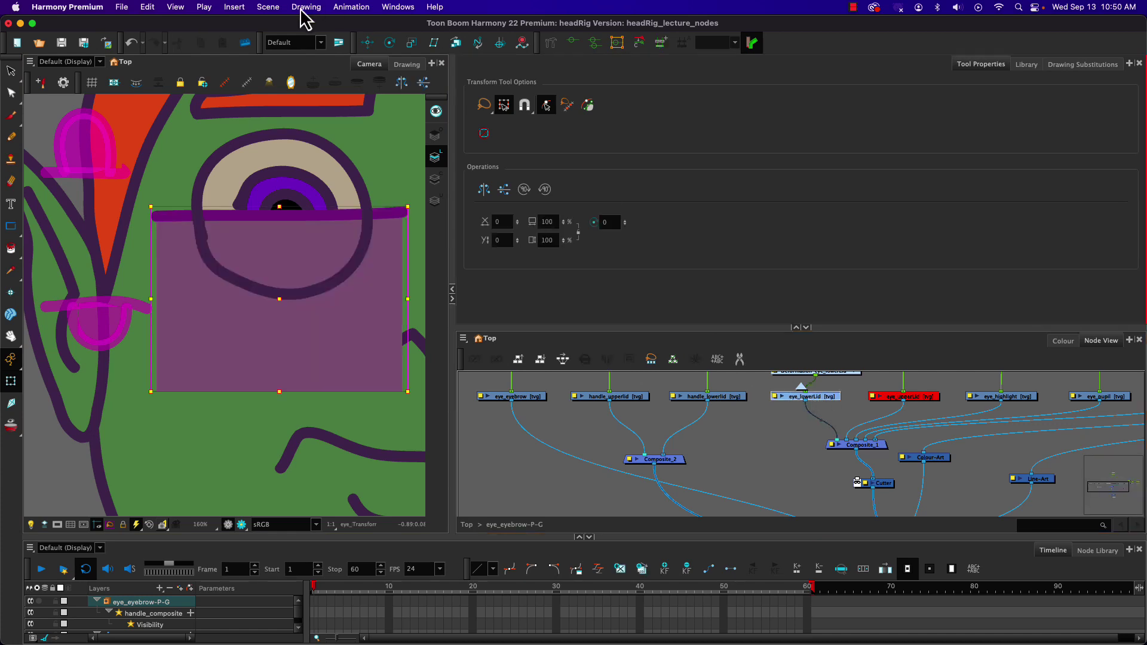
click(181, 243)
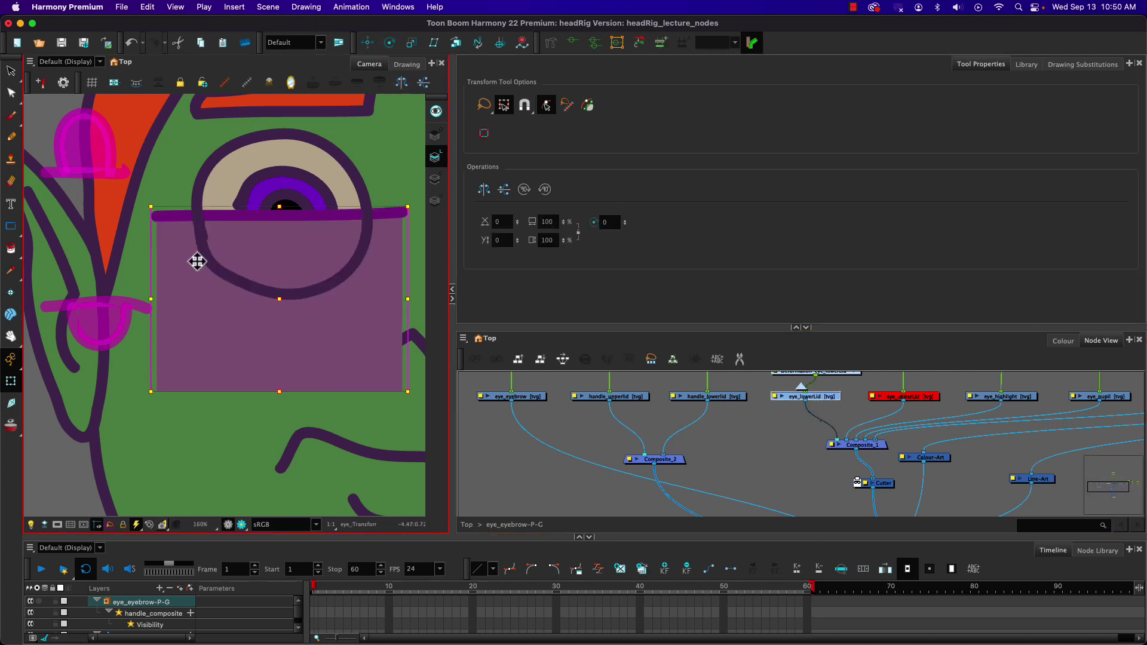
click(572, 47)
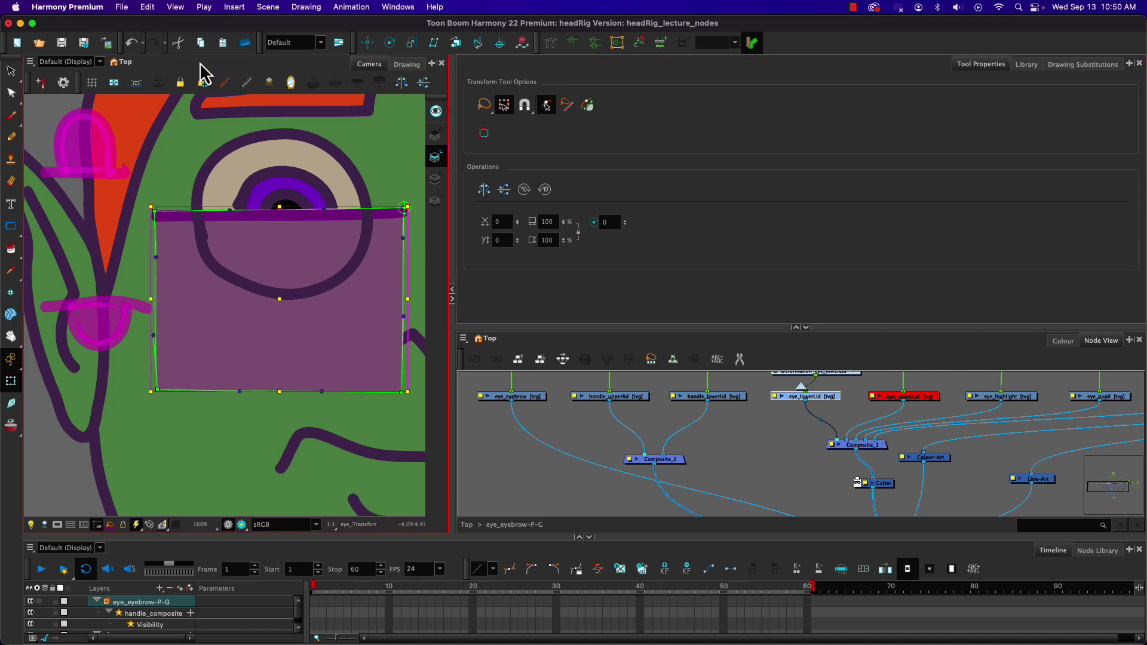
click(247, 83)
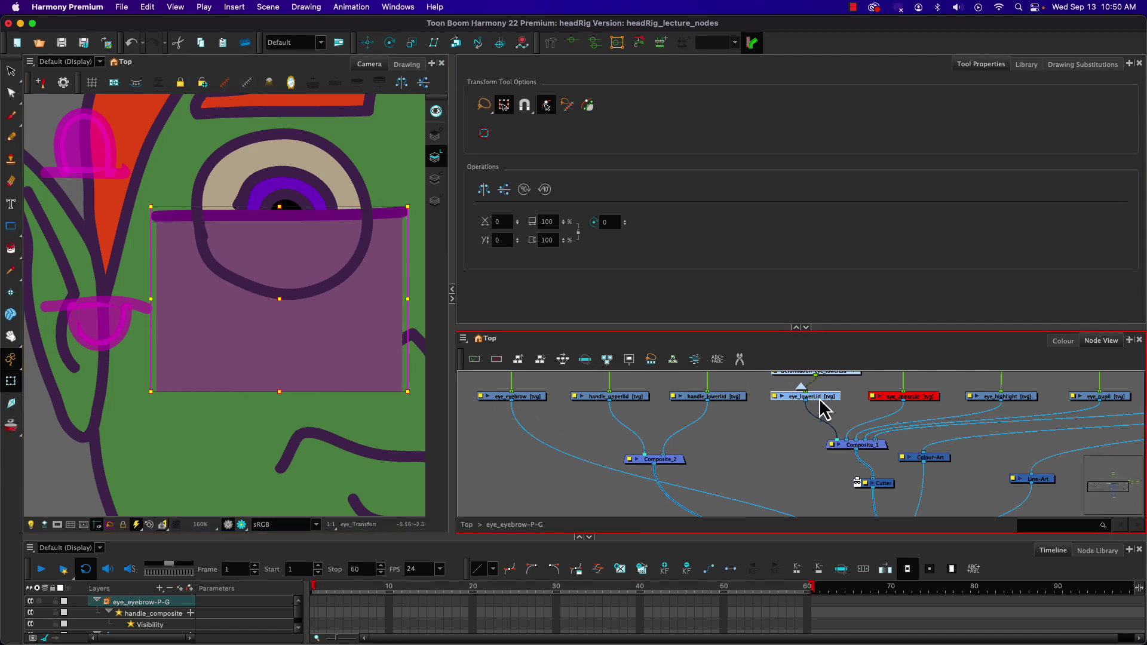
- Disable the eye_lowerLid drawing node and enable eye_upperLid
key(d)
click(916, 404)
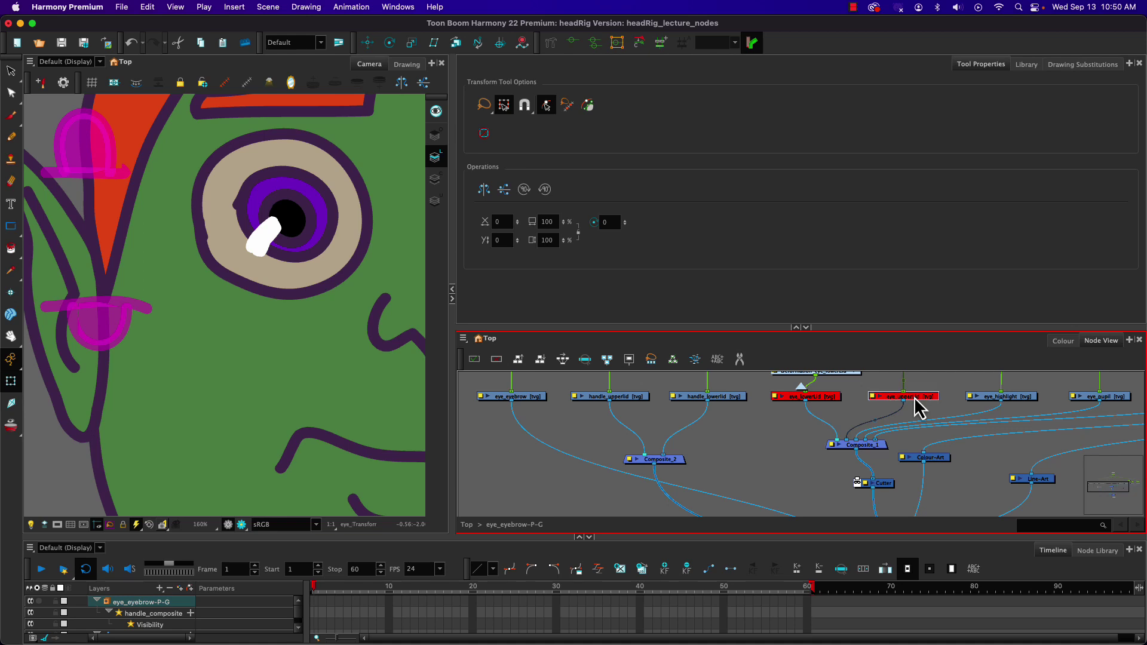
key(d)
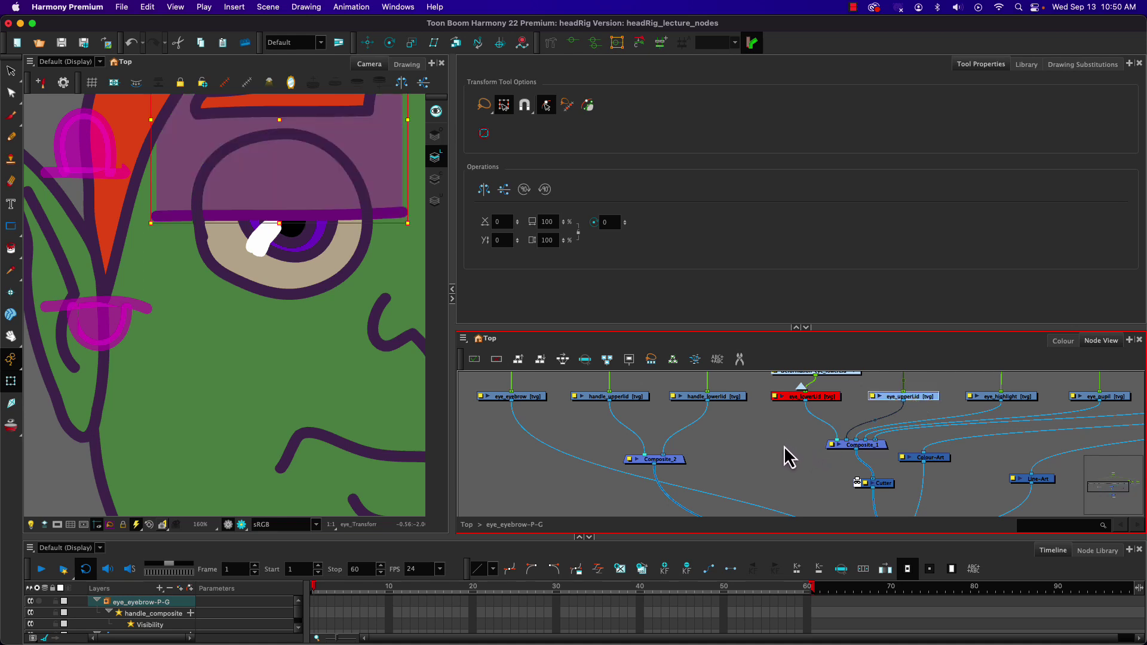
- Enlarge the node view and place the Deformation-eye_lowerLid group between the eye_lowerLid-P peg and its drawing node
drag(784, 446, 777, 481)
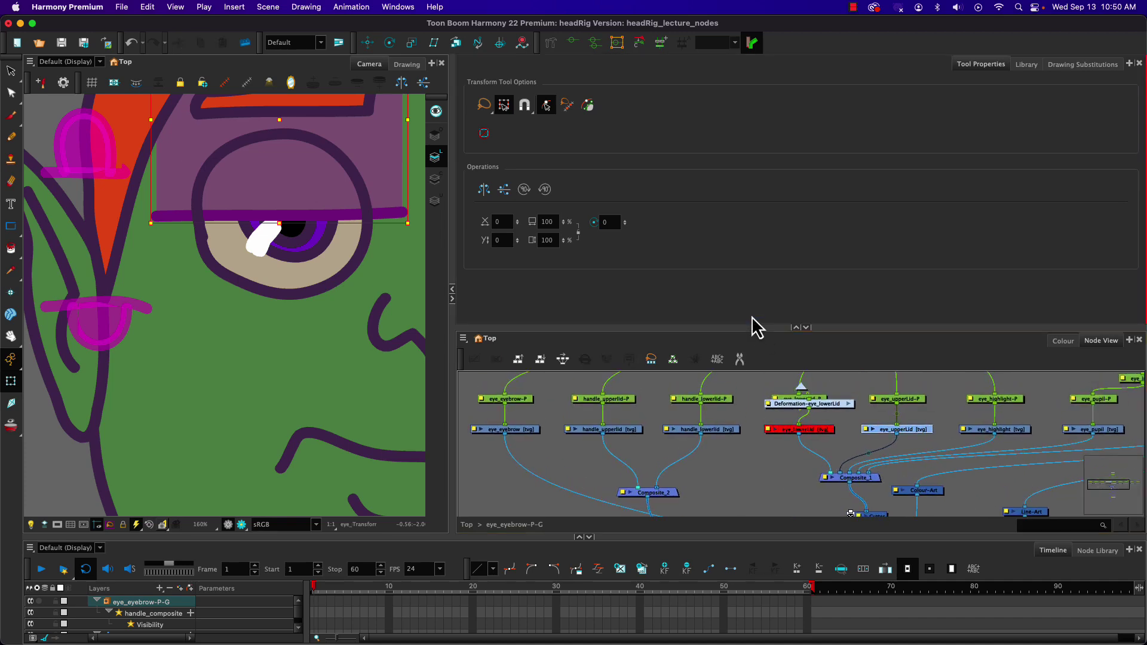
drag(750, 326, 737, 169)
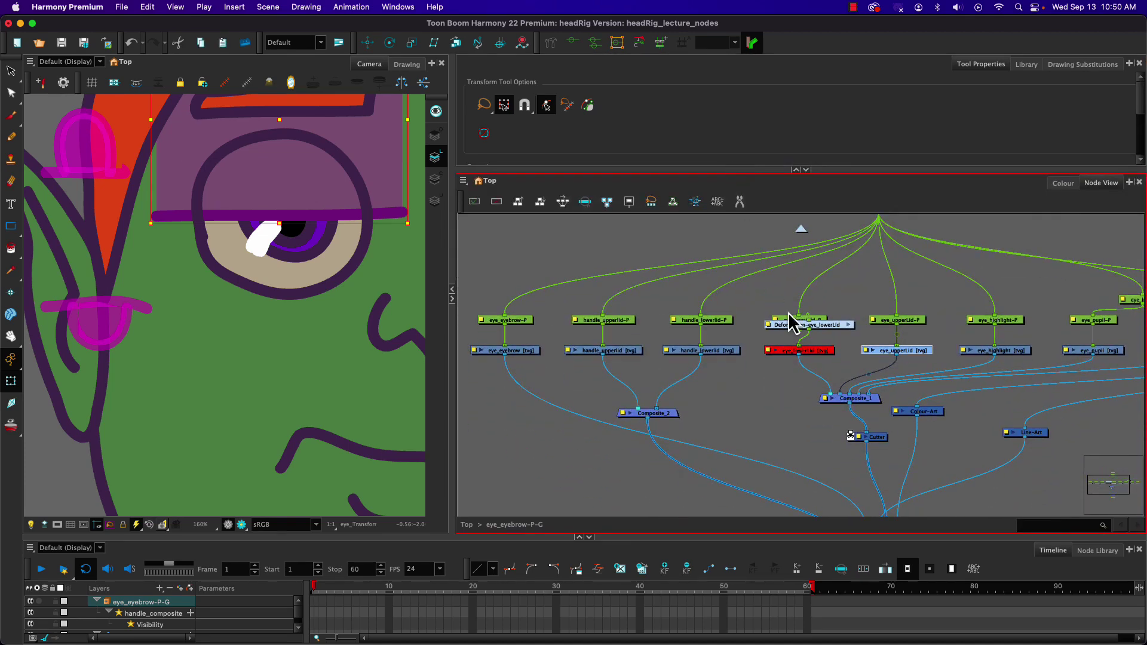
click(834, 307)
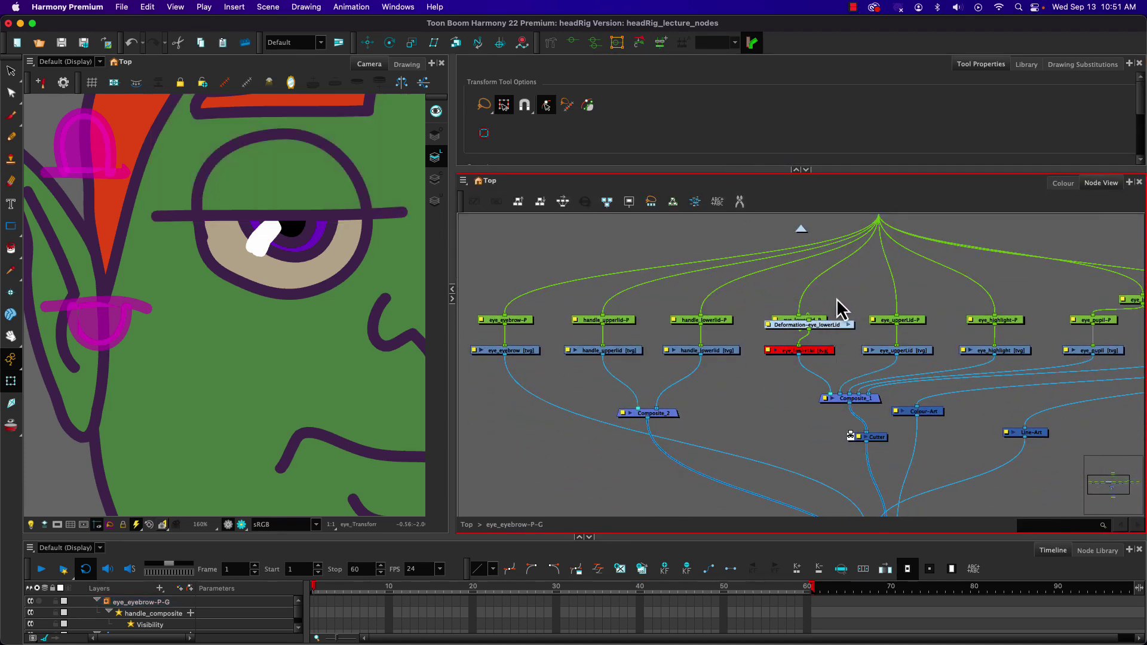
drag(837, 328, 828, 346)
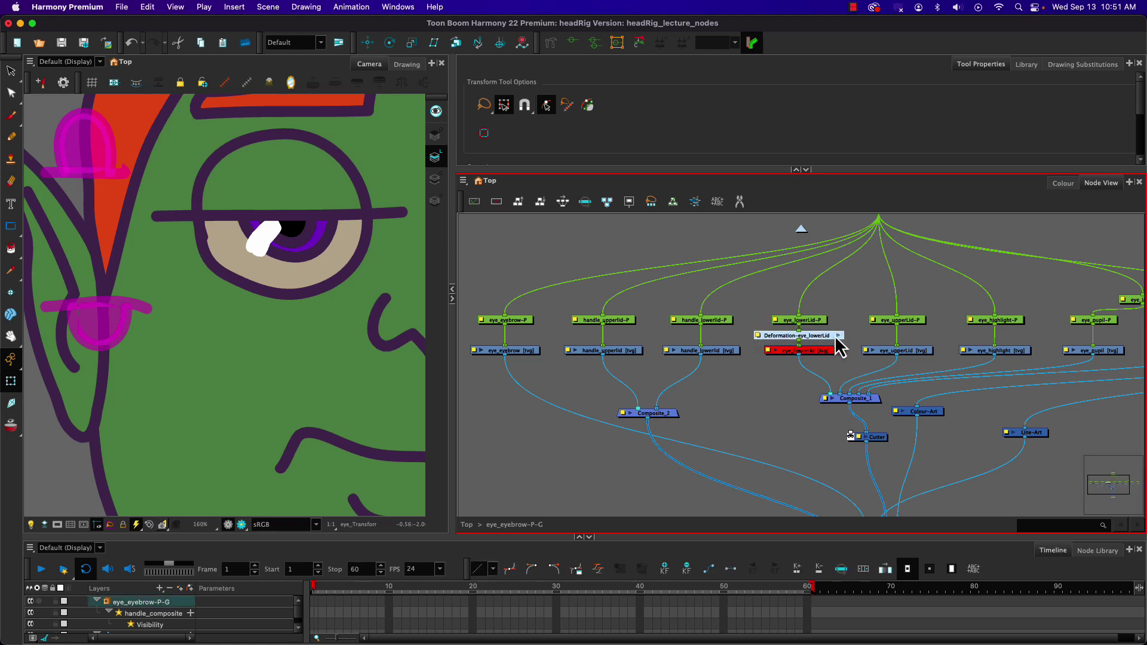
- Inspect the offset and curve nodes inside the Deformation-eye_lowerLid group, and return to the eye_eyebrow-P-G group
click(838, 336)
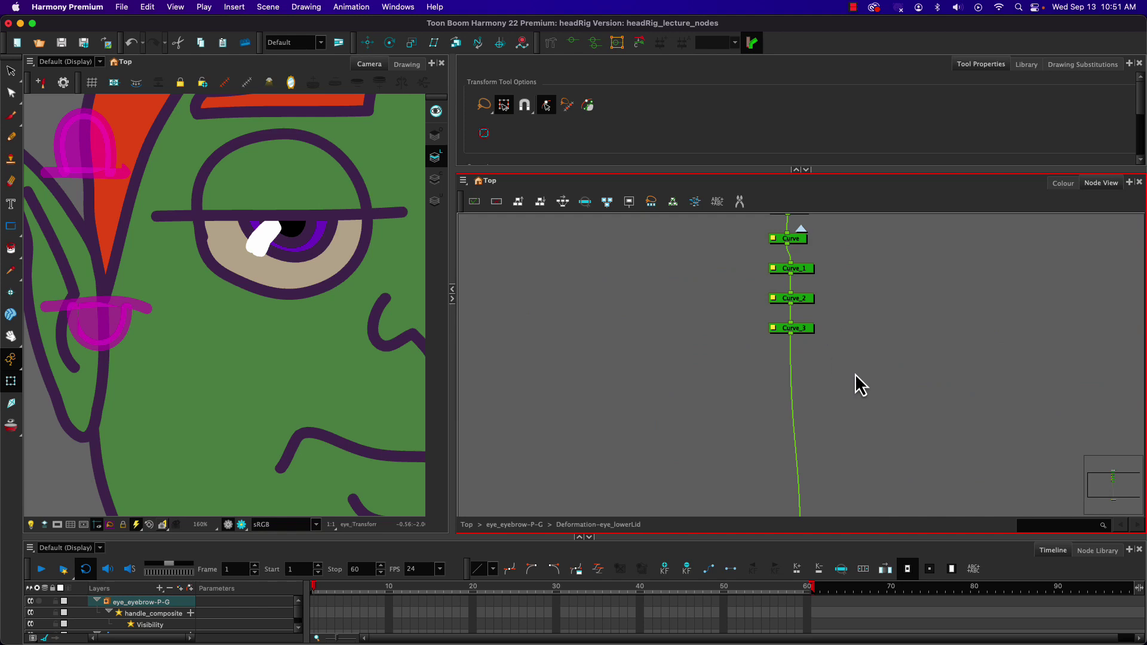
mouse_move(855, 376)
mouse_down()
mouse_move(860, 456)
mouse_move(840, 200)
mouse_move(858, 436)
mouse_move(854, 396)
mouse_up()
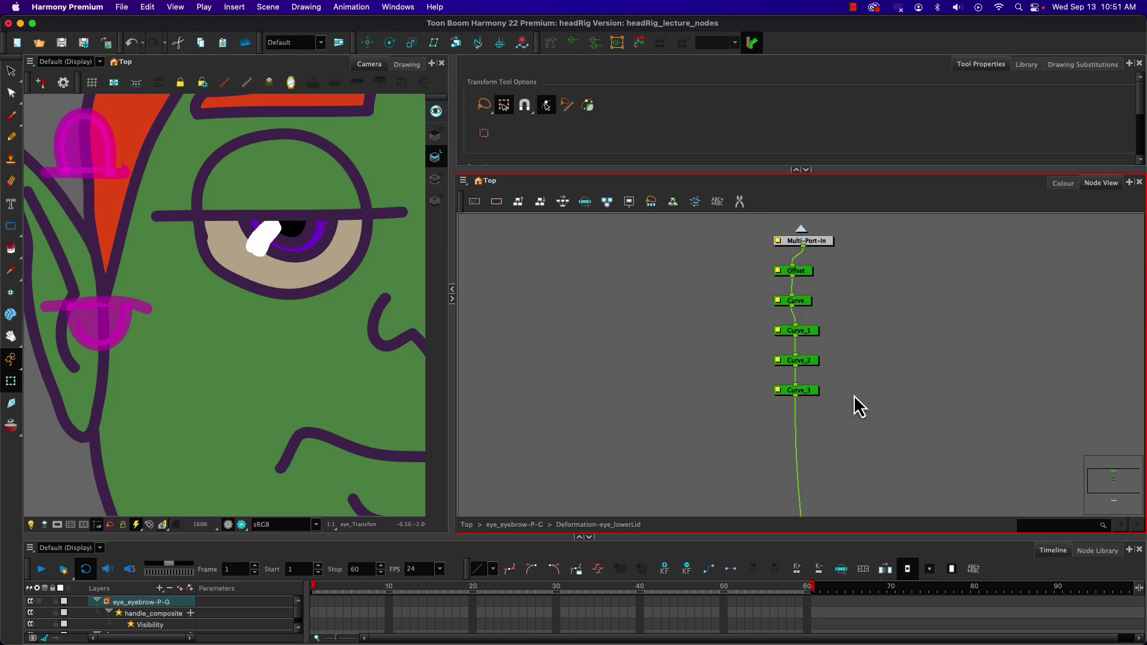
click(801, 232)
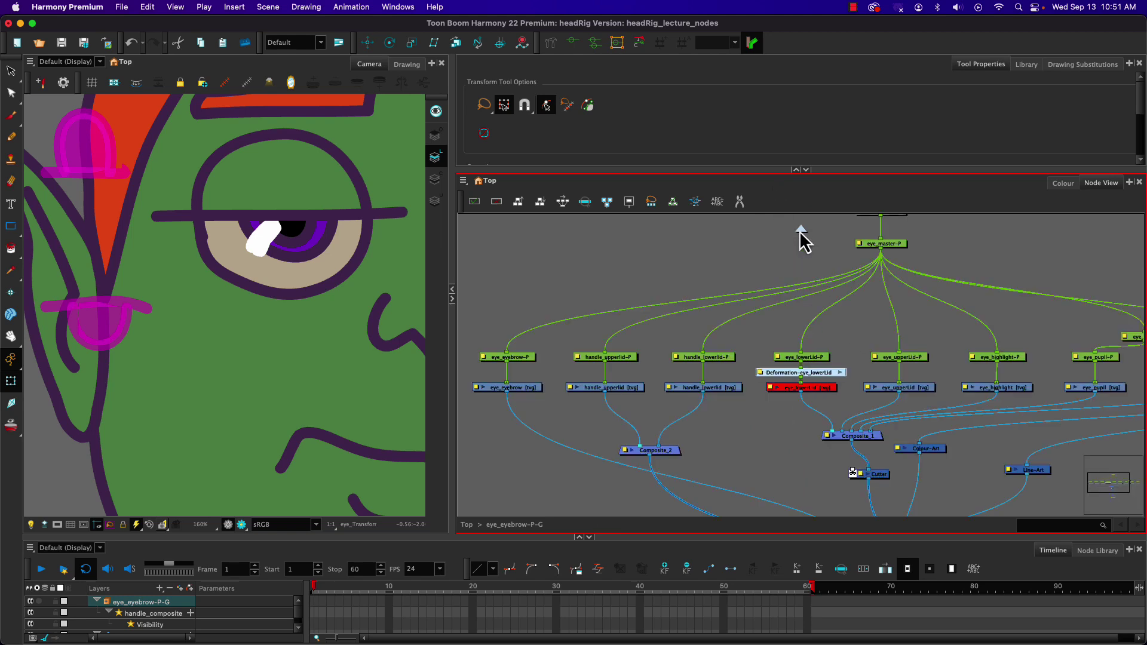
- Build a closed four-point envelope deformer around the eye_upperLid drawing's corners with the Rigging tool, starting and ending at its lower-right corner
click(912, 391)
key(space)
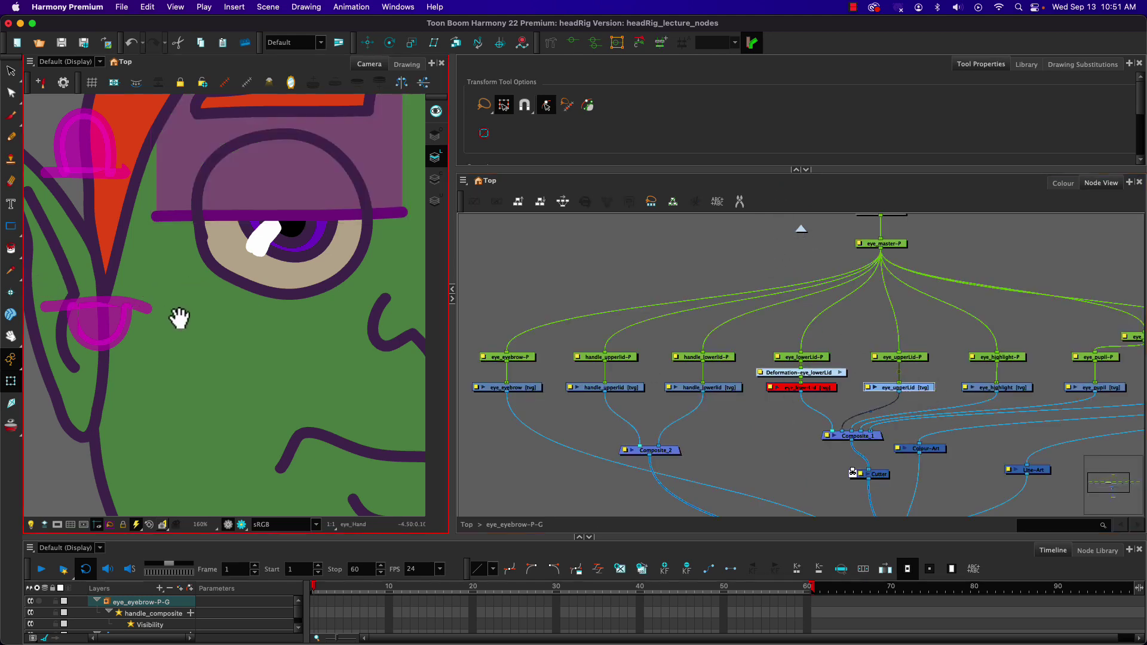
drag(179, 318, 179, 410)
click(806, 377)
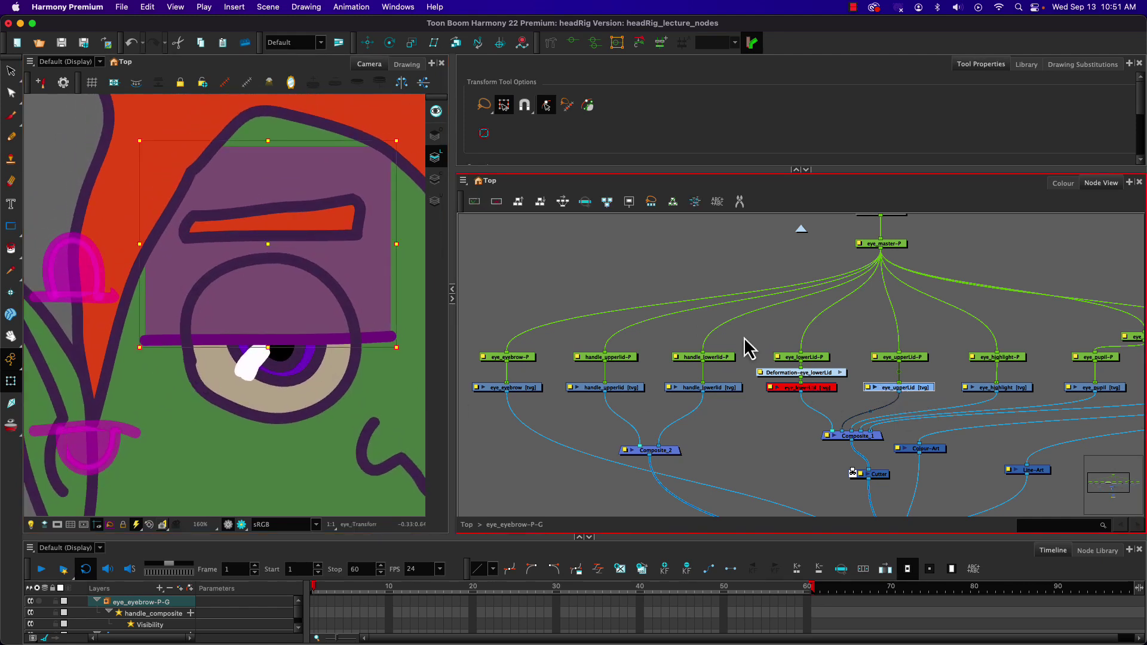
click(551, 43)
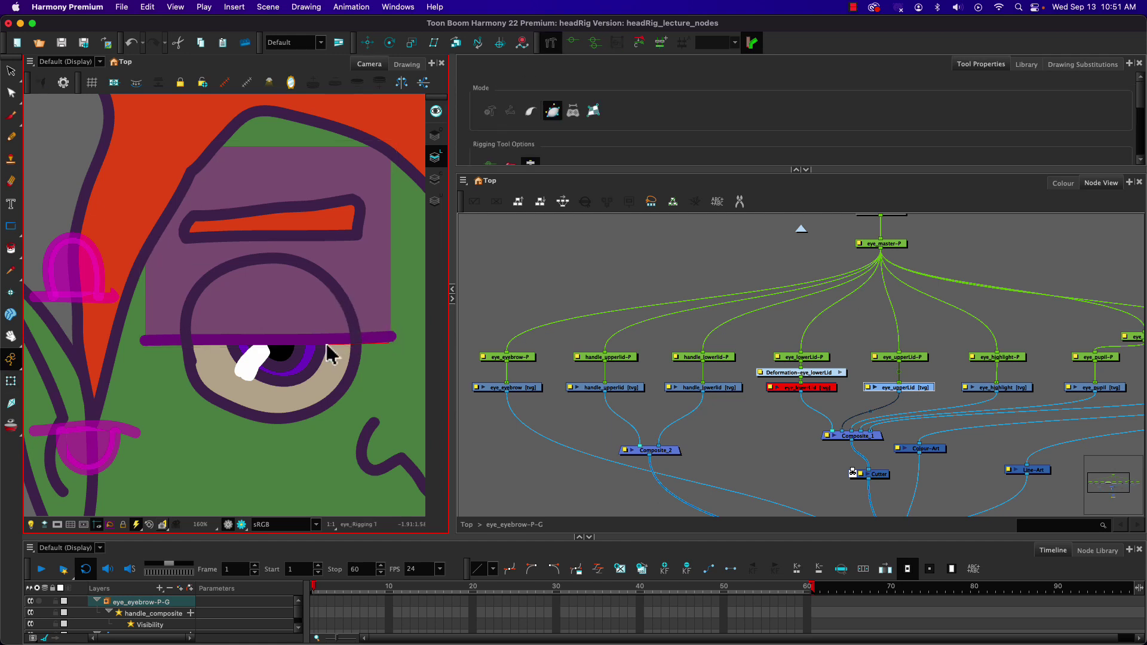
click(146, 346)
drag(146, 345, 218, 344)
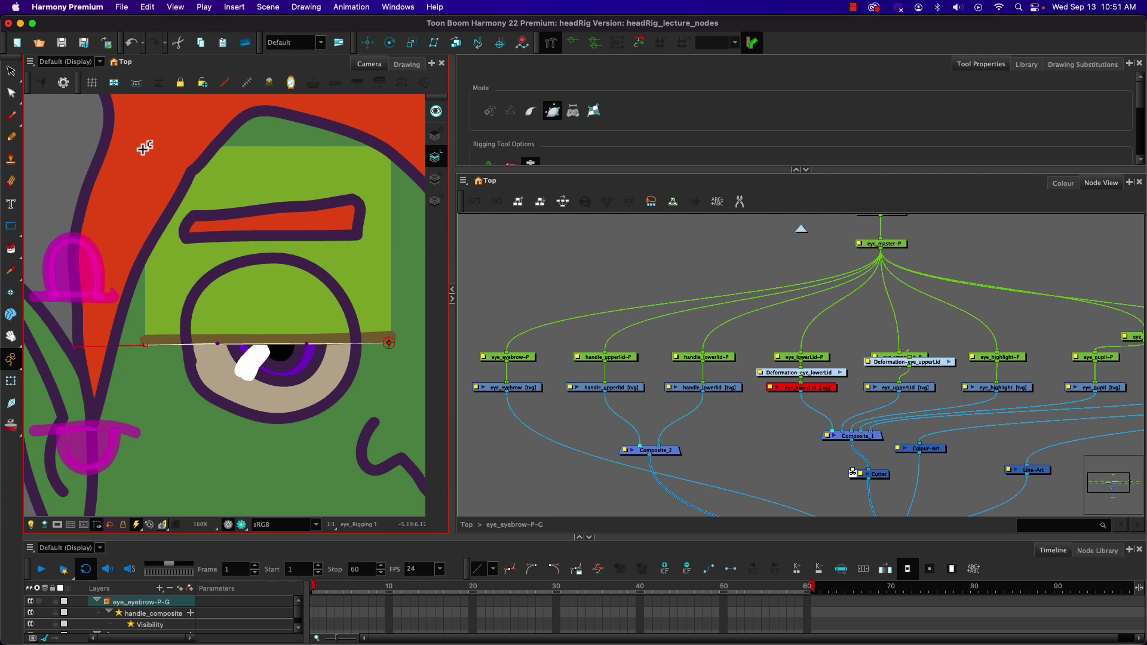
drag(140, 145, 138, 232)
drag(392, 145, 264, 142)
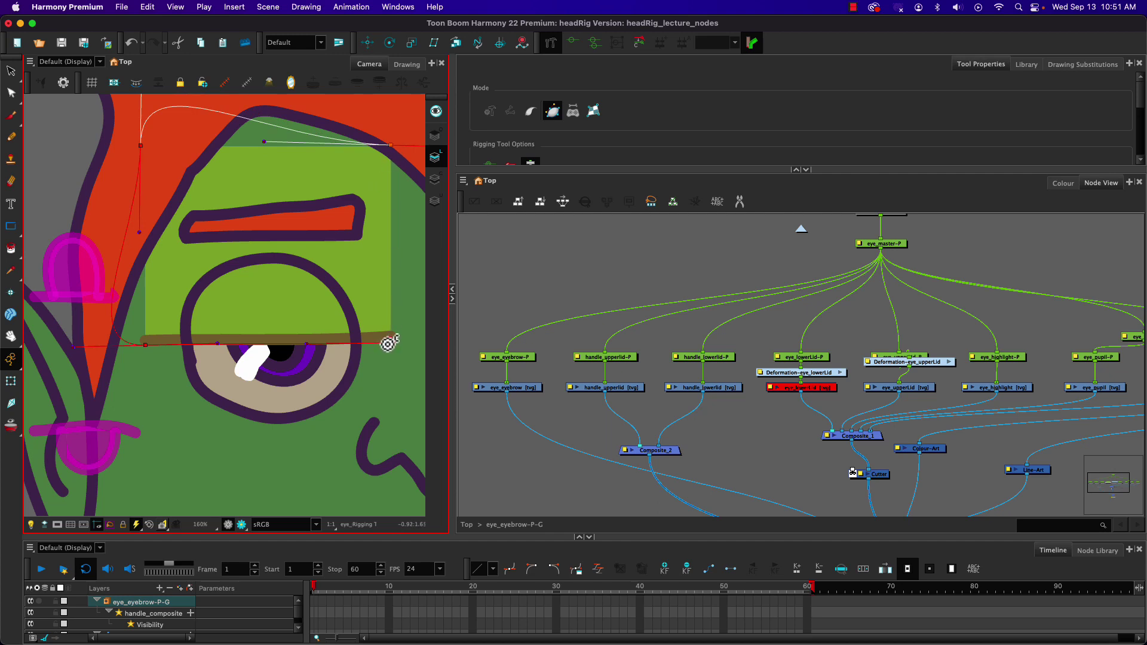
click(389, 344)
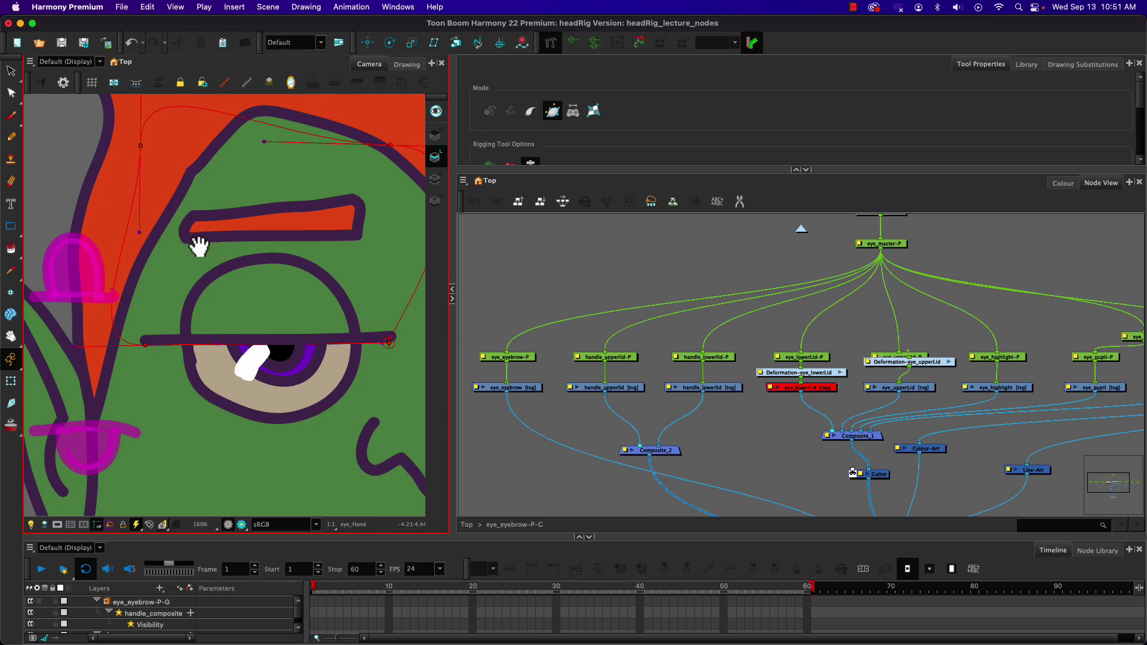
- Align the outer handles of the upper-lid envelope's two left corner points along its top and left edges
drag(199, 245, 203, 302)
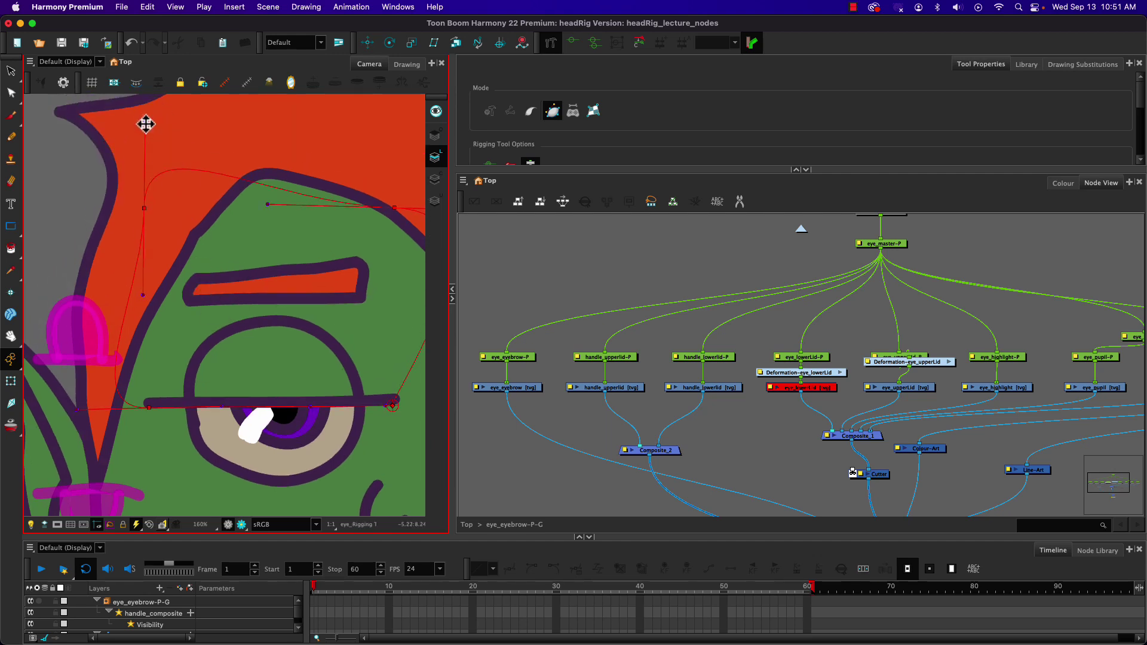
drag(146, 124, 206, 207)
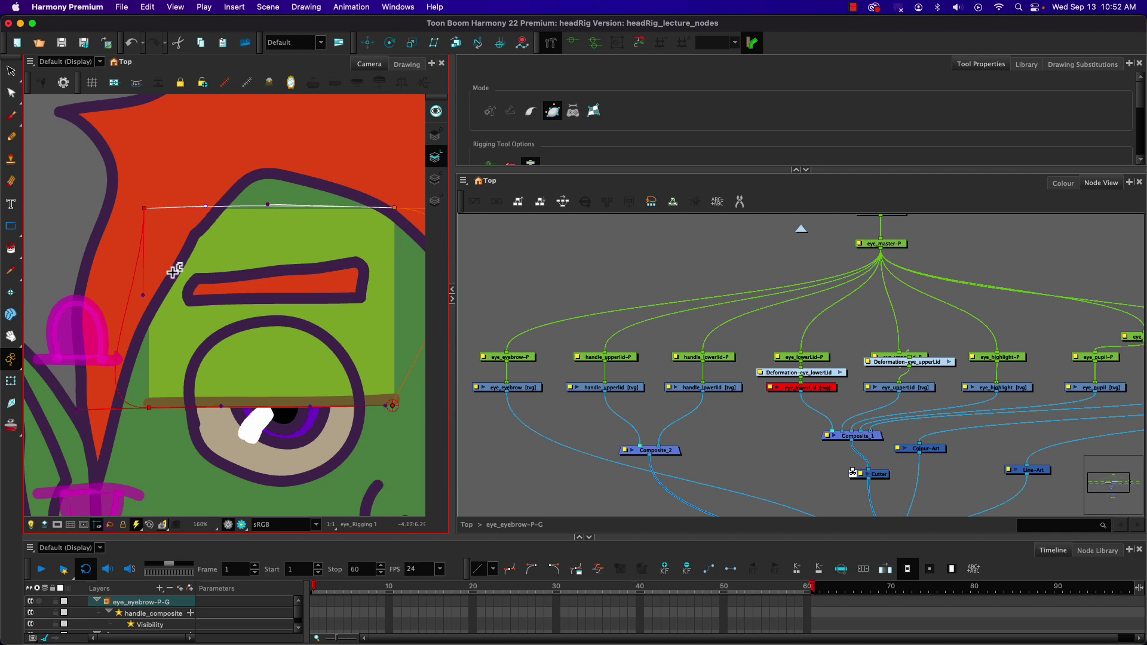
drag(75, 411, 149, 350)
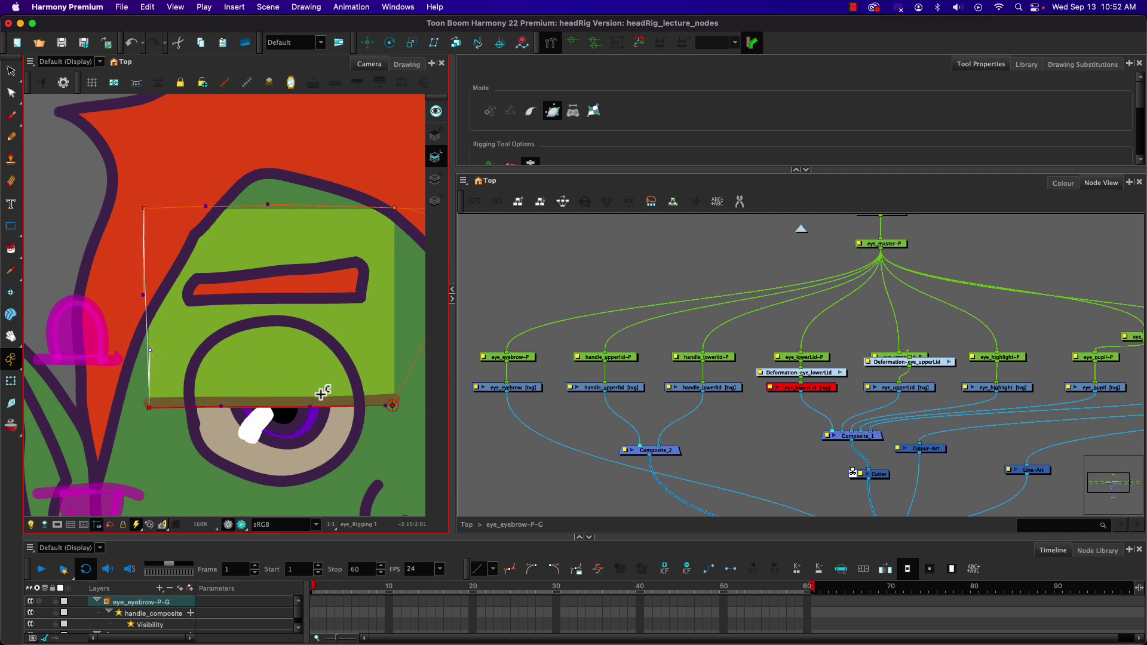
- Fit the lower-right envelope point to the upper lid's corner and straighten the right edge by aligning both of its handles
drag(397, 418, 328, 418)
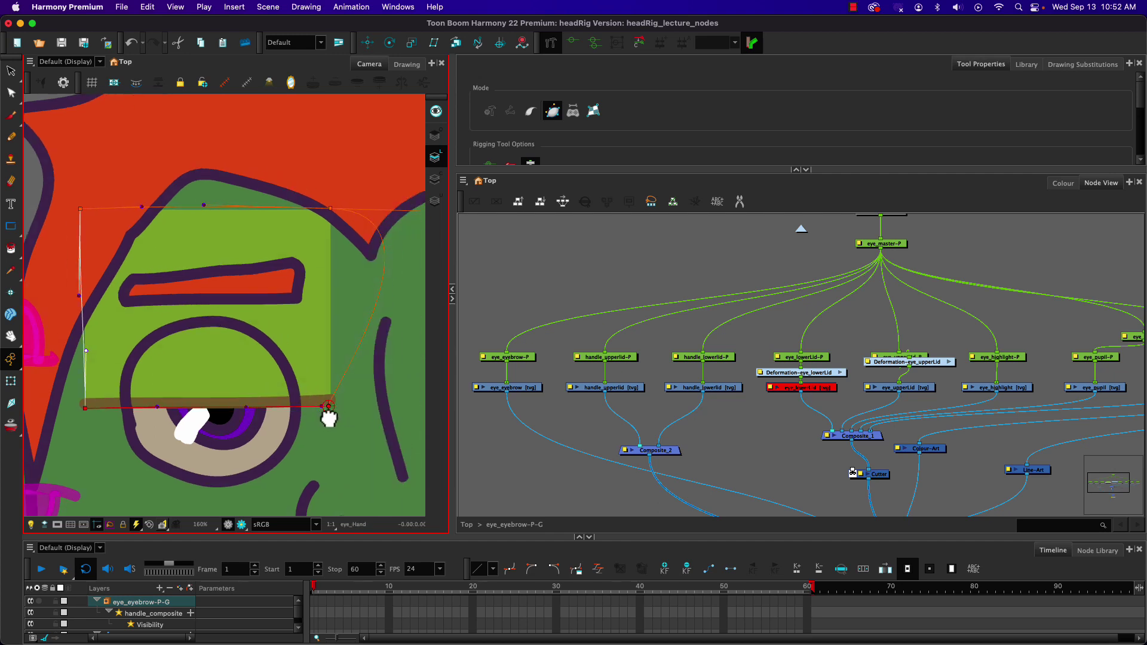
drag(390, 289, 343, 288)
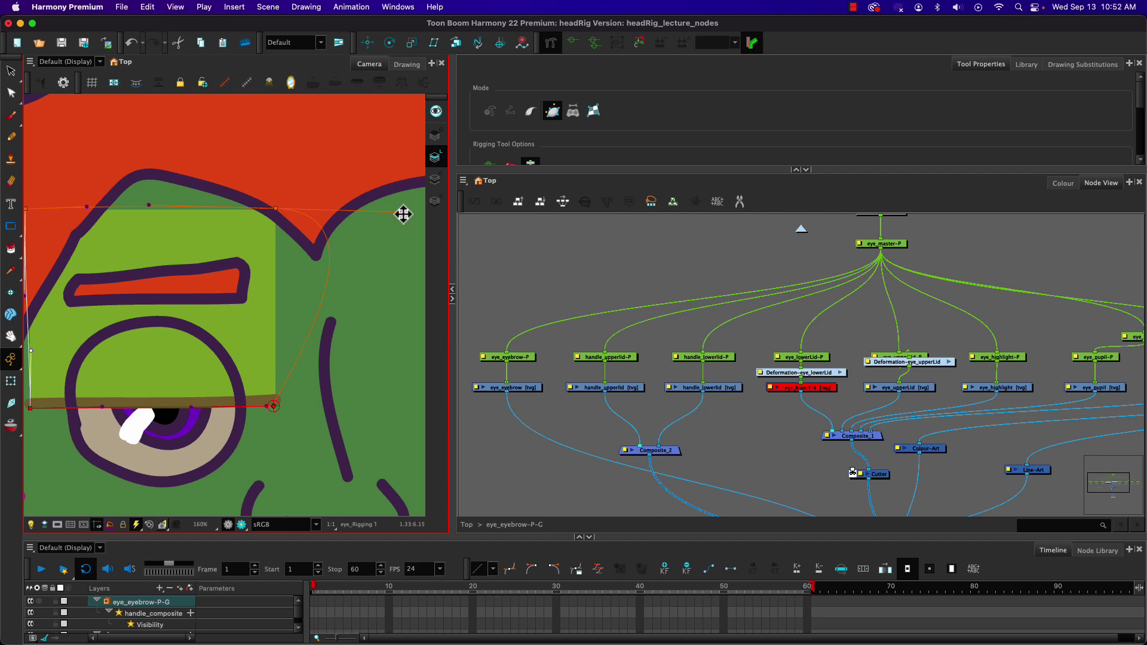
click(282, 270)
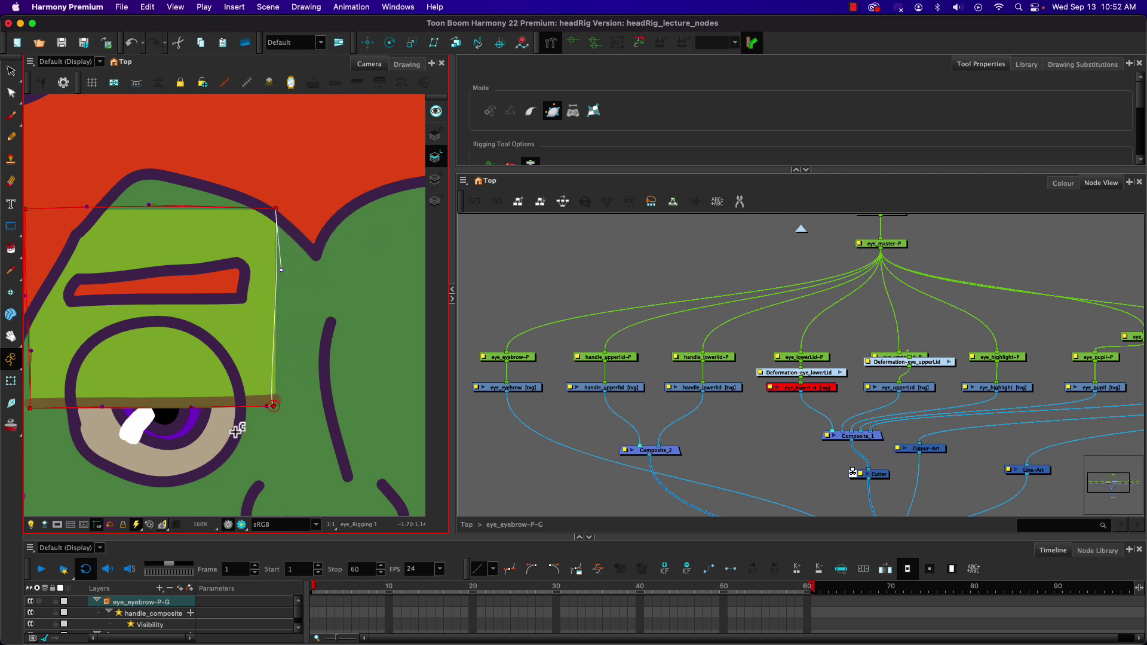
click(272, 407)
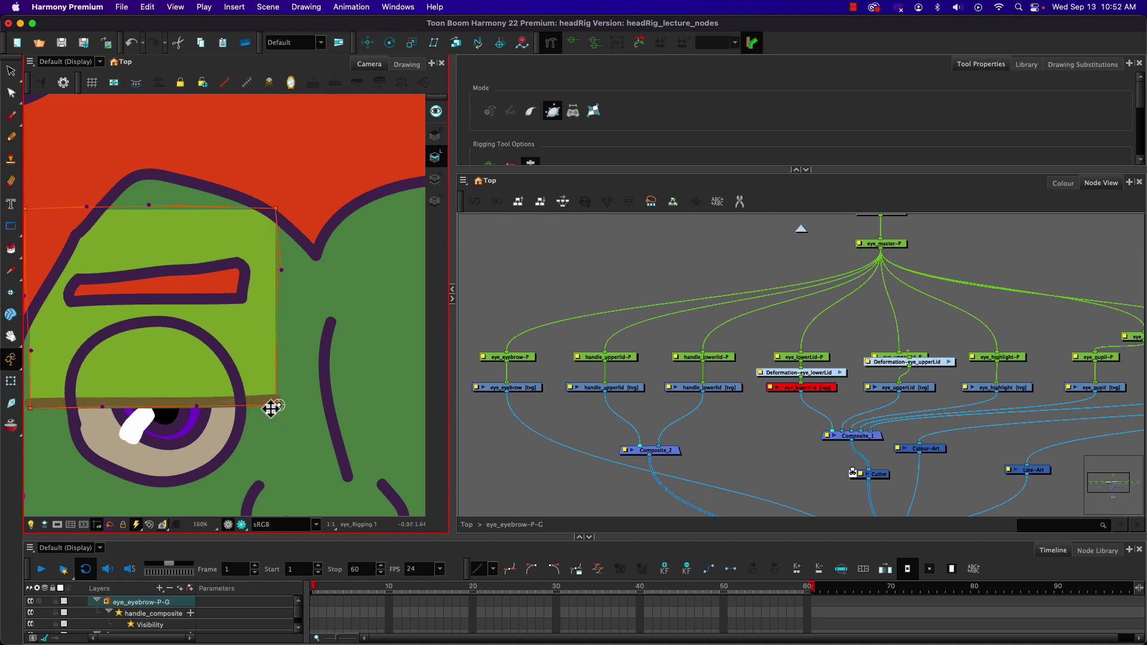
drag(273, 408, 277, 343)
drag(284, 273, 276, 270)
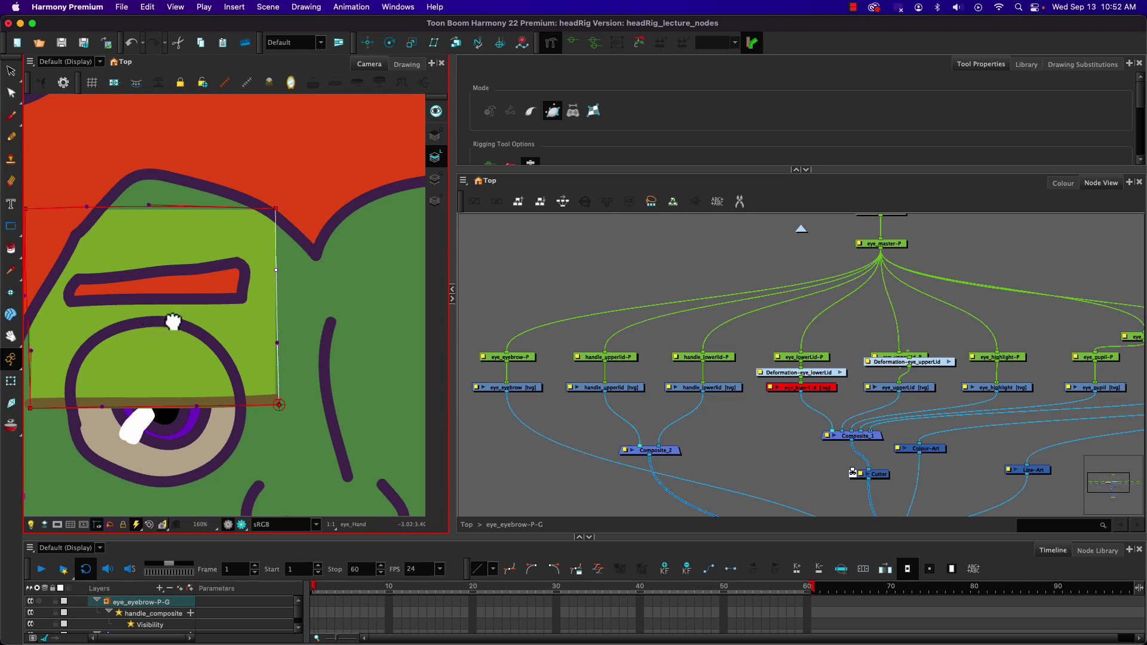
- Place the Deformation-eye_upperLid group between the eye_upperLid-P peg and its drawing node, and hide all deformer controls
drag(173, 322, 258, 305)
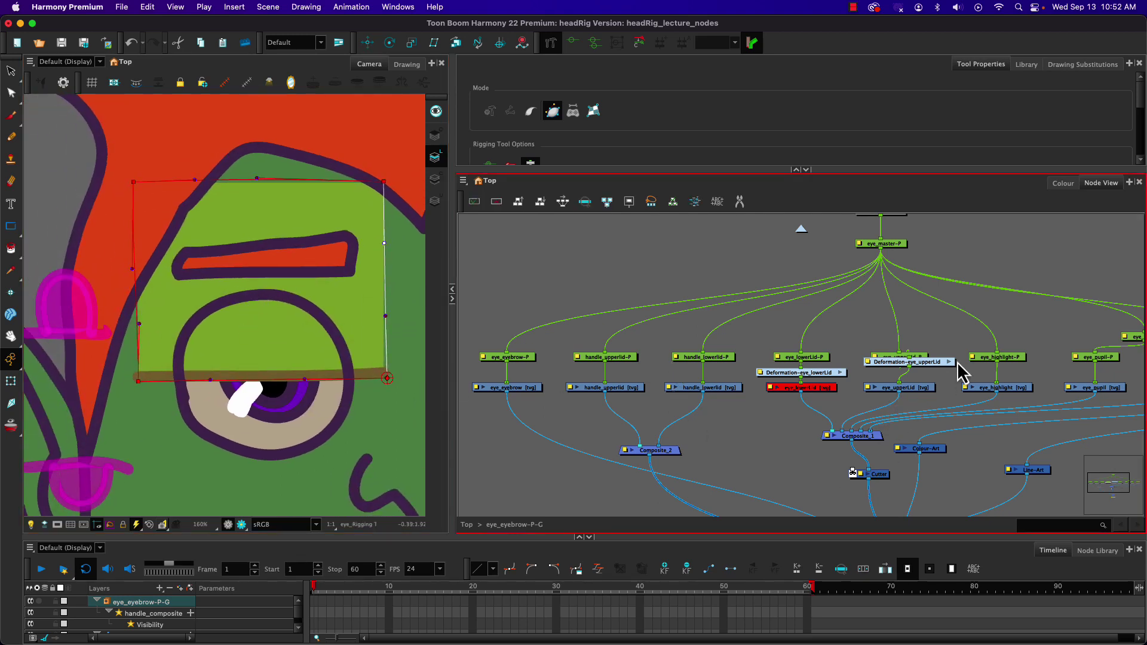
drag(930, 363, 923, 383)
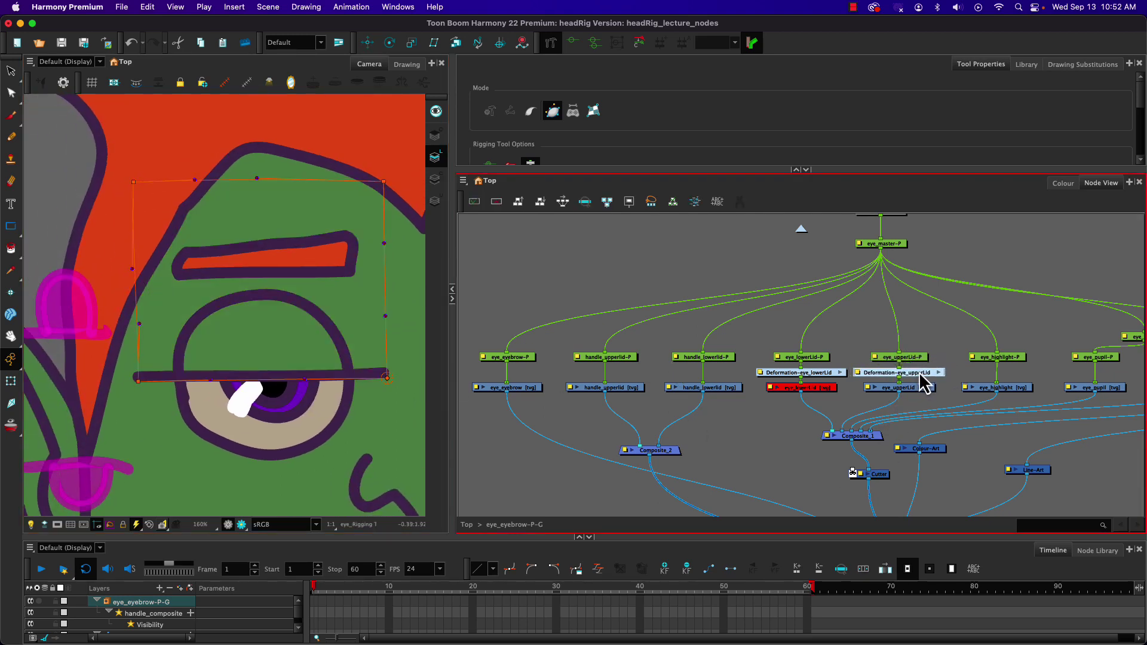
click(517, 357)
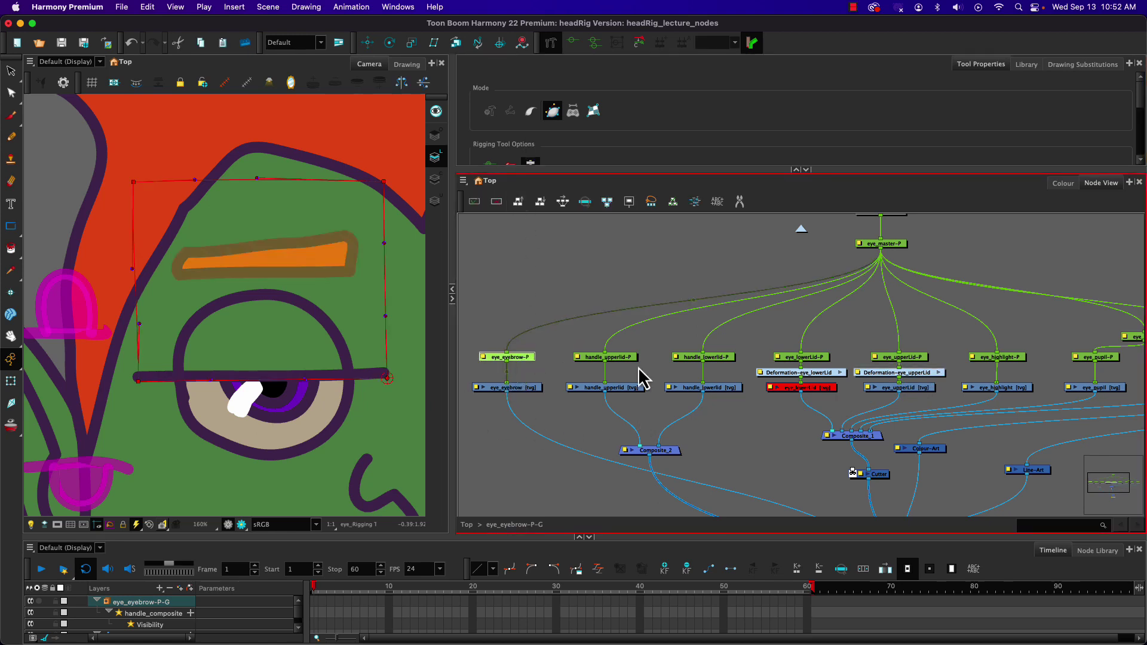
click(251, 86)
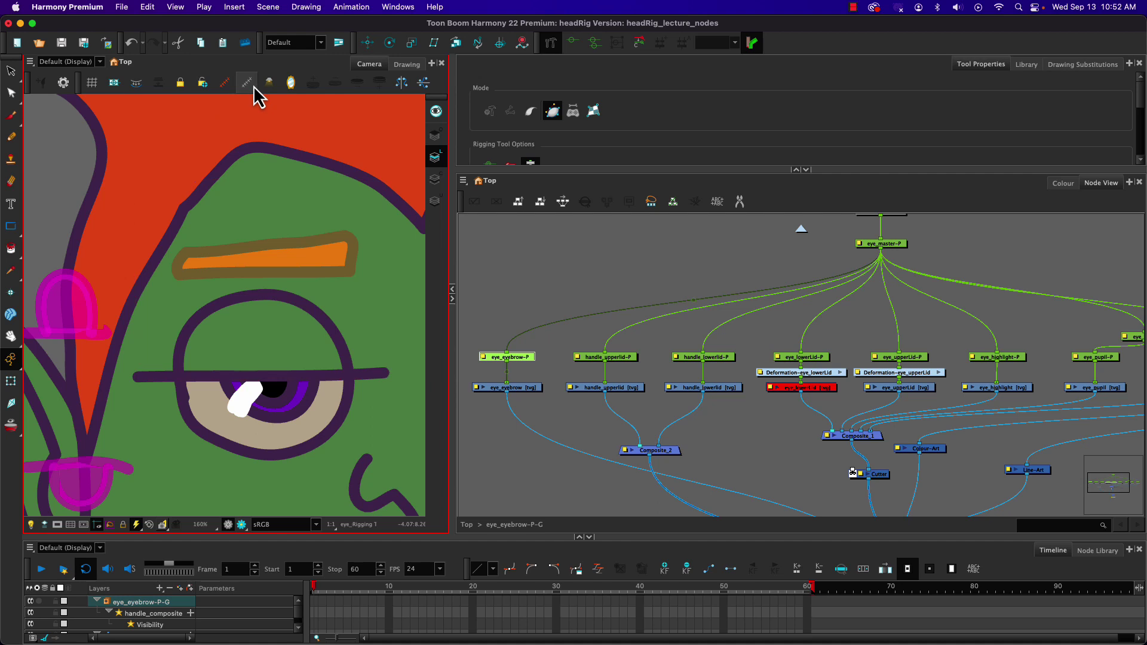
- Select the eye_eyebrow drawing node and switch the Rigging tool to curve mode
click(508, 389)
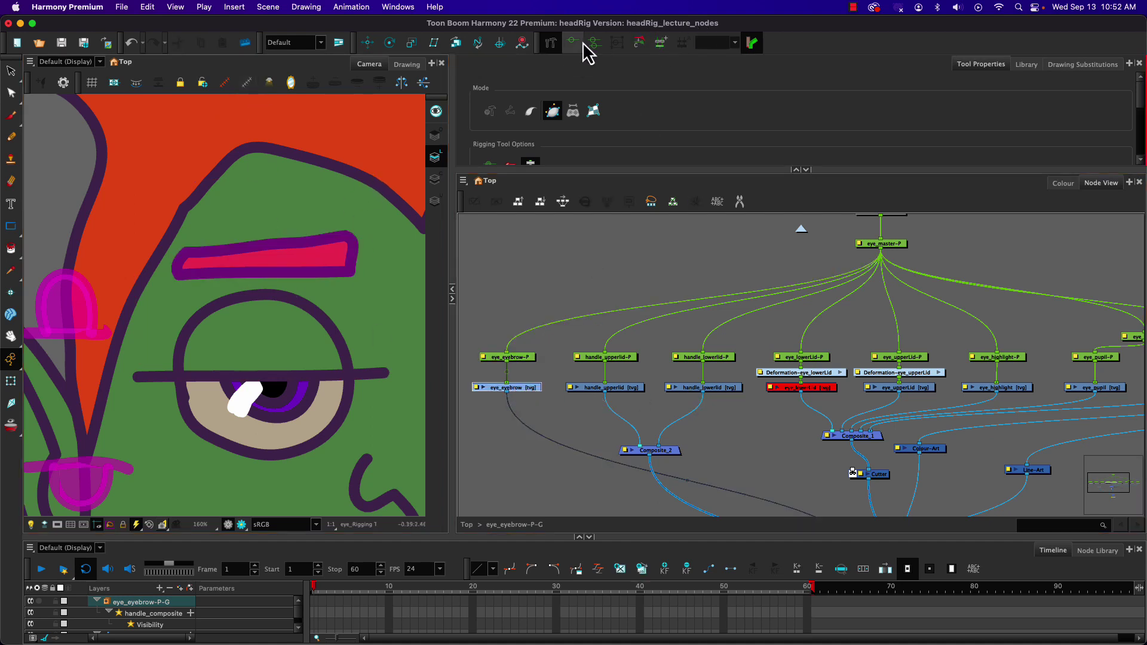
scroll(533, 116, down, 1)
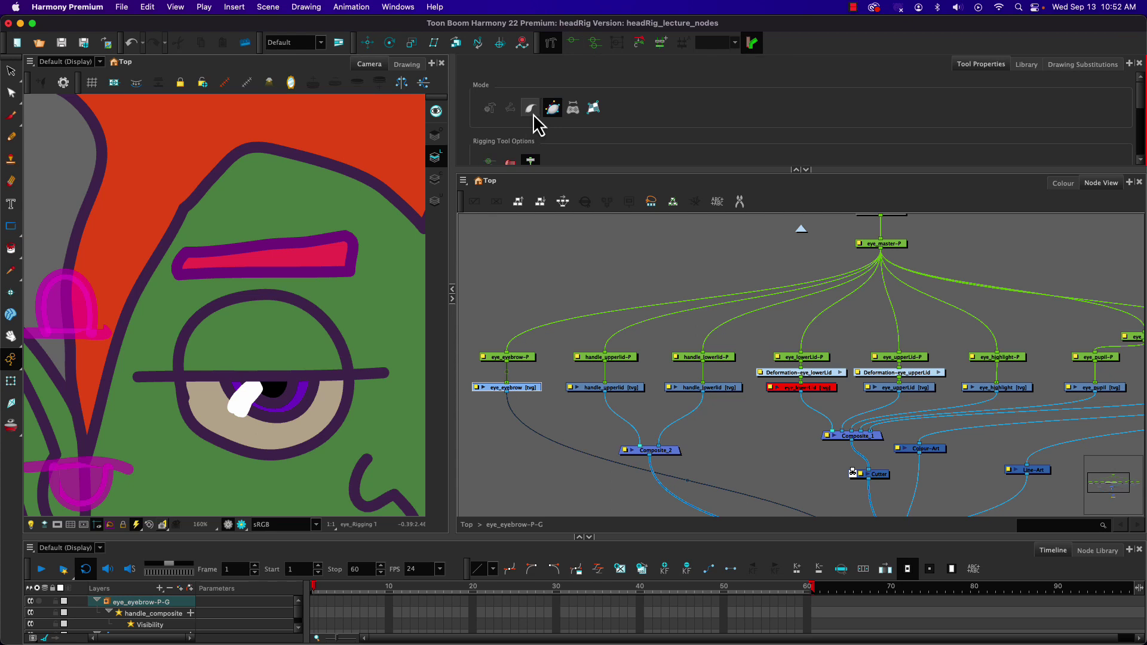
click(532, 111)
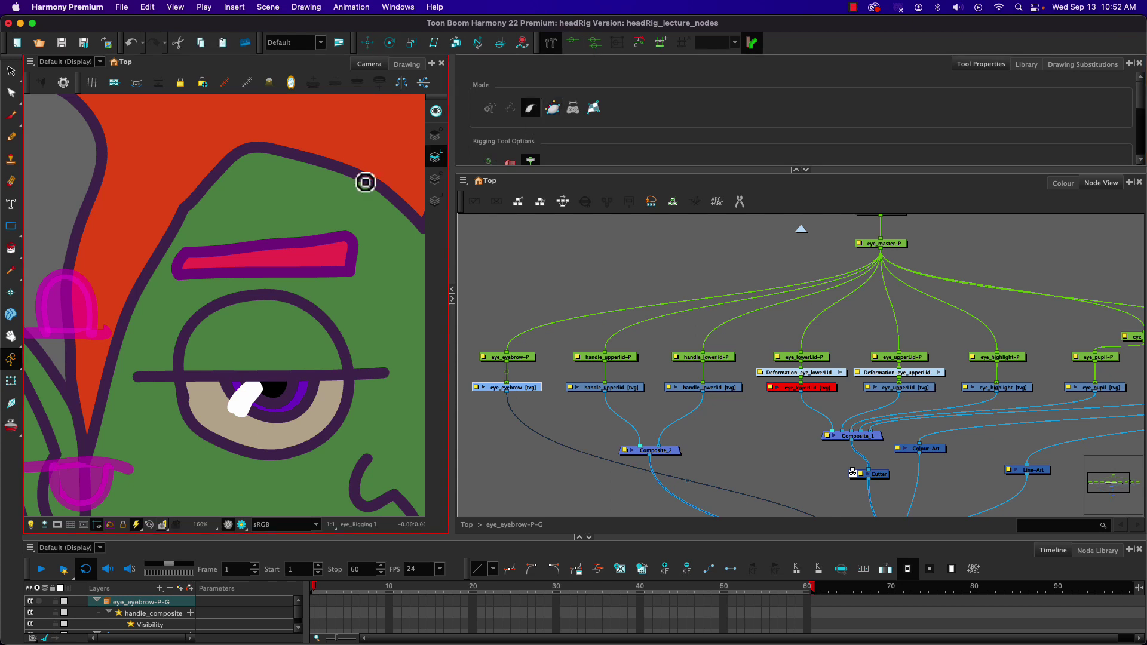
click(353, 259)
drag(212, 258, 314, 269)
key(super+z)
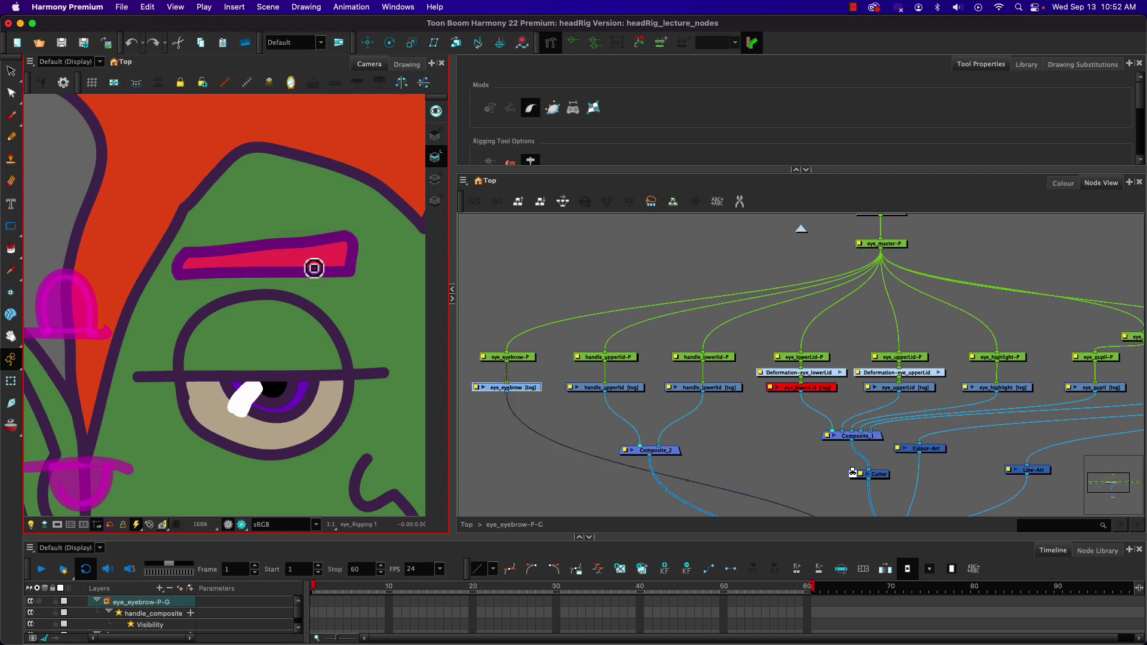
key(super+z)
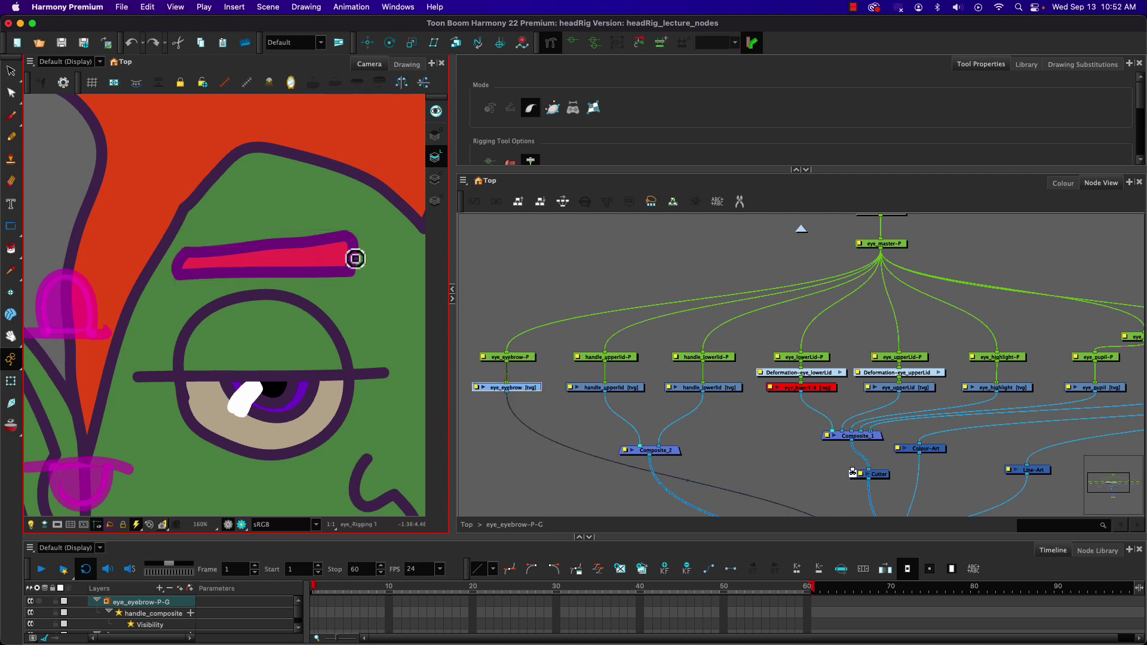
- Build a single-segment curve deformer along the middle of the eyebrow, from its right end to its left end
drag(355, 258, 299, 258)
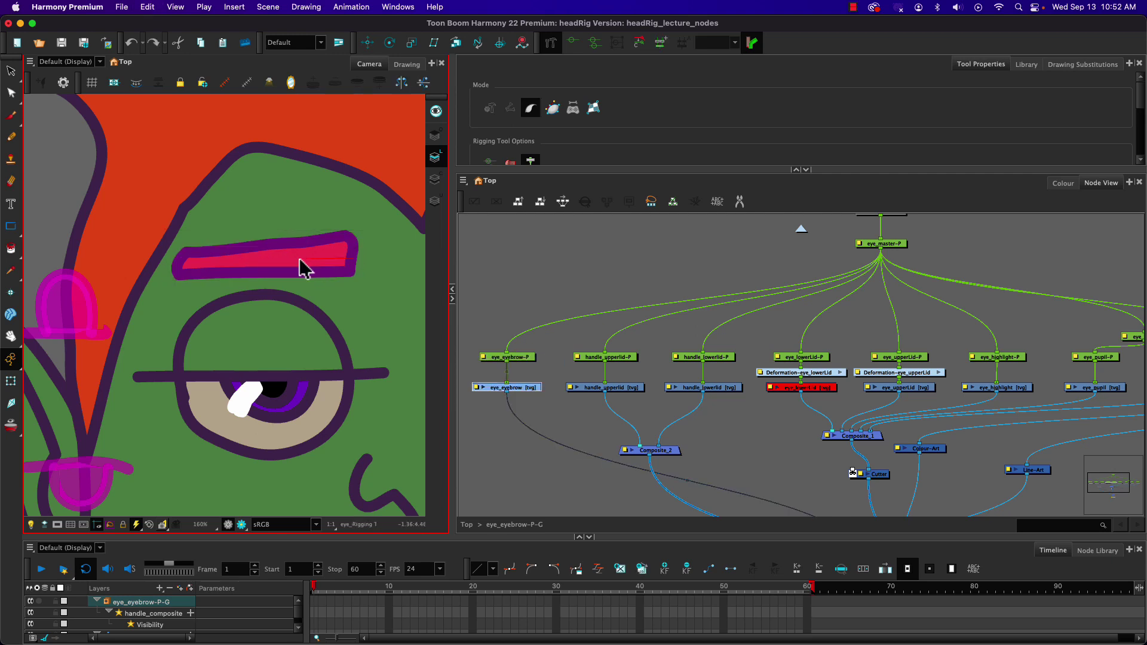
click(176, 265)
key(Escape)
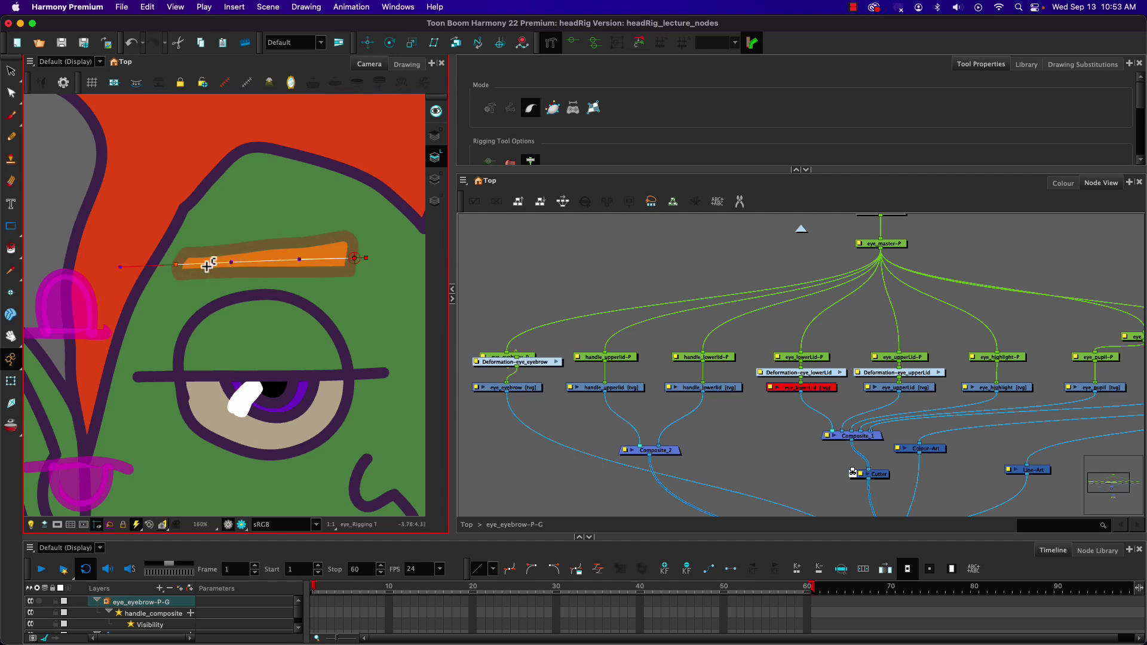
- Test bending the eyebrow with the Transform tool by moving its curve handles and end point into an arched shape
click(11, 380)
drag(234, 264, 256, 165)
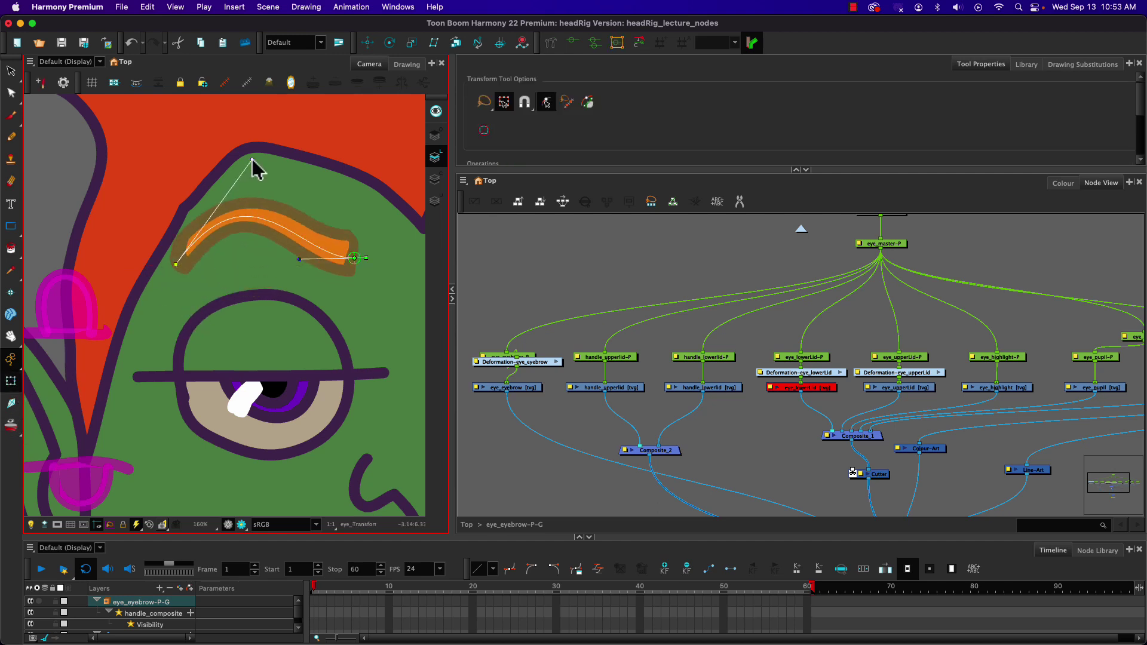
drag(300, 262, 300, 228)
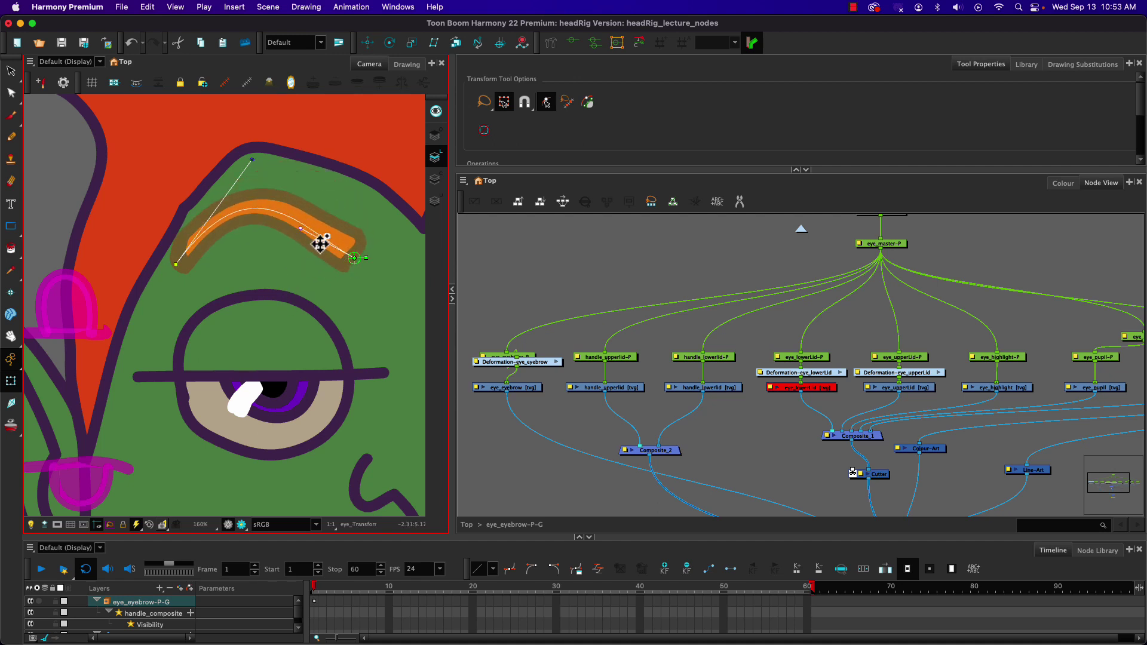
drag(362, 258, 308, 306)
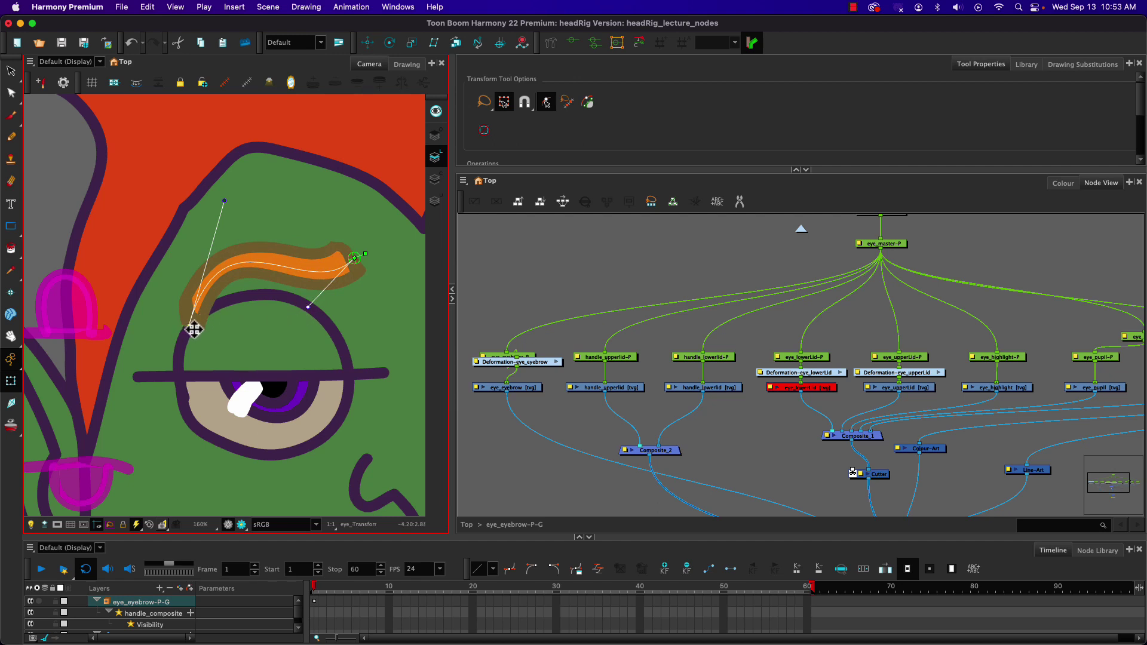
- Pull the eyebrow's outer end point outward as a bend test, and delete the test keyframe at frame 1
drag(190, 328, 162, 309)
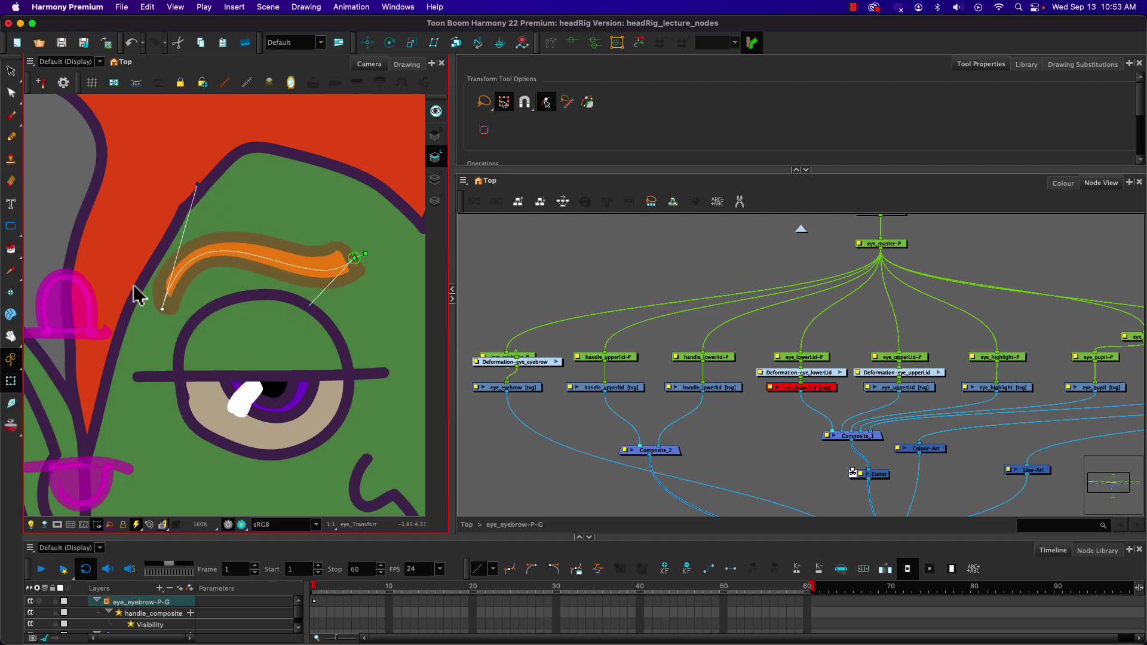
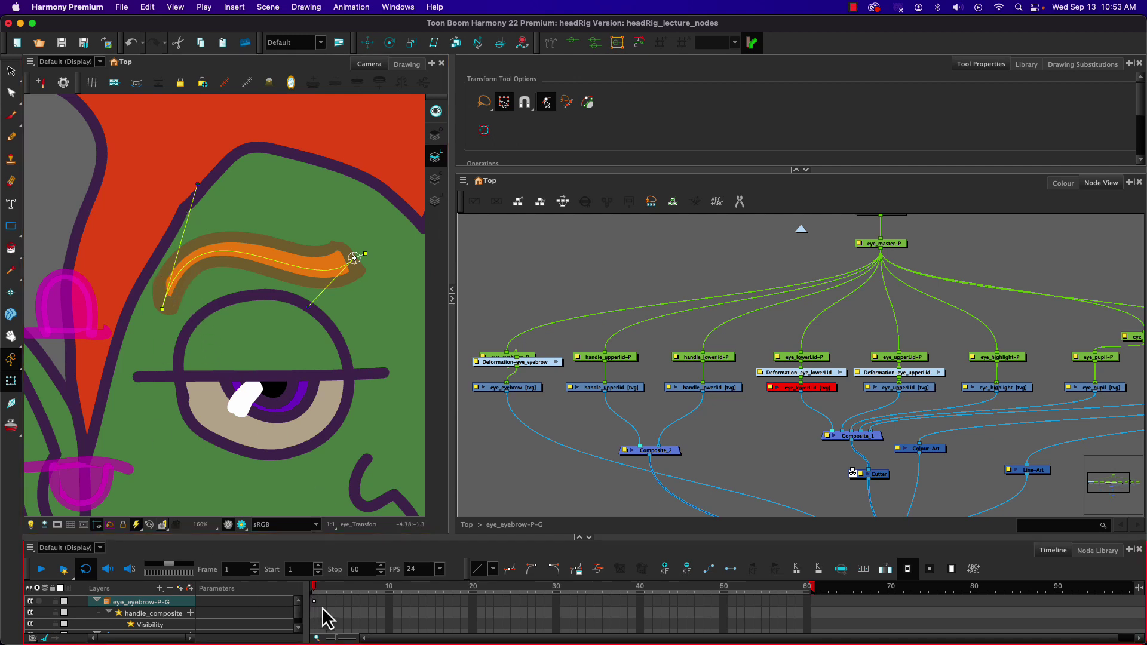
click(315, 604)
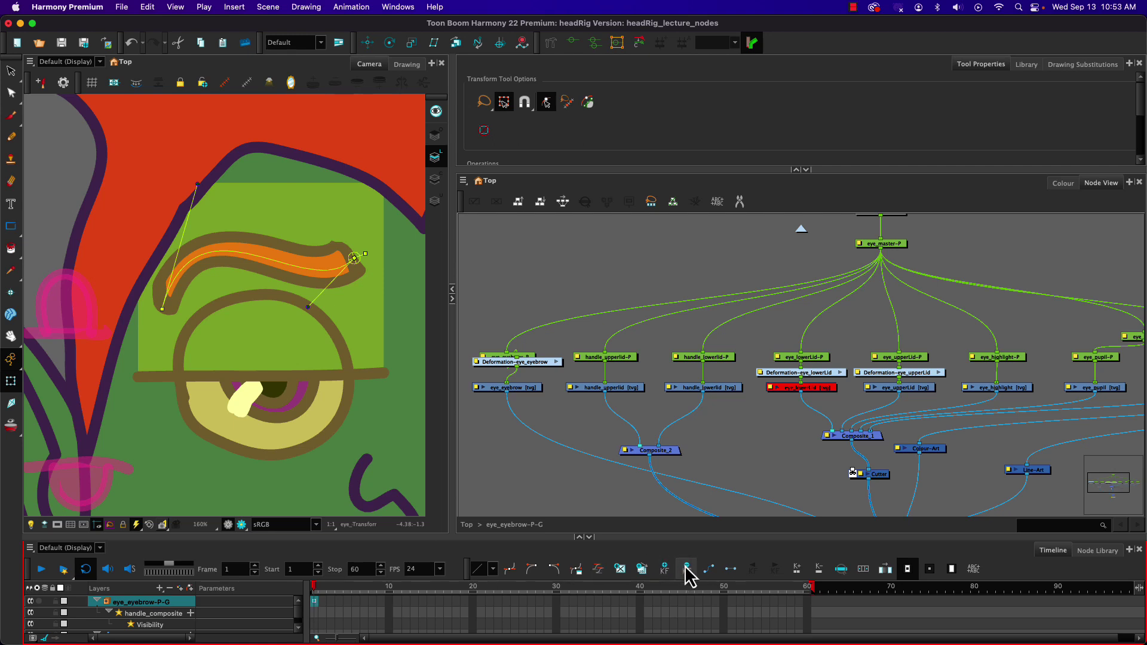
click(687, 570)
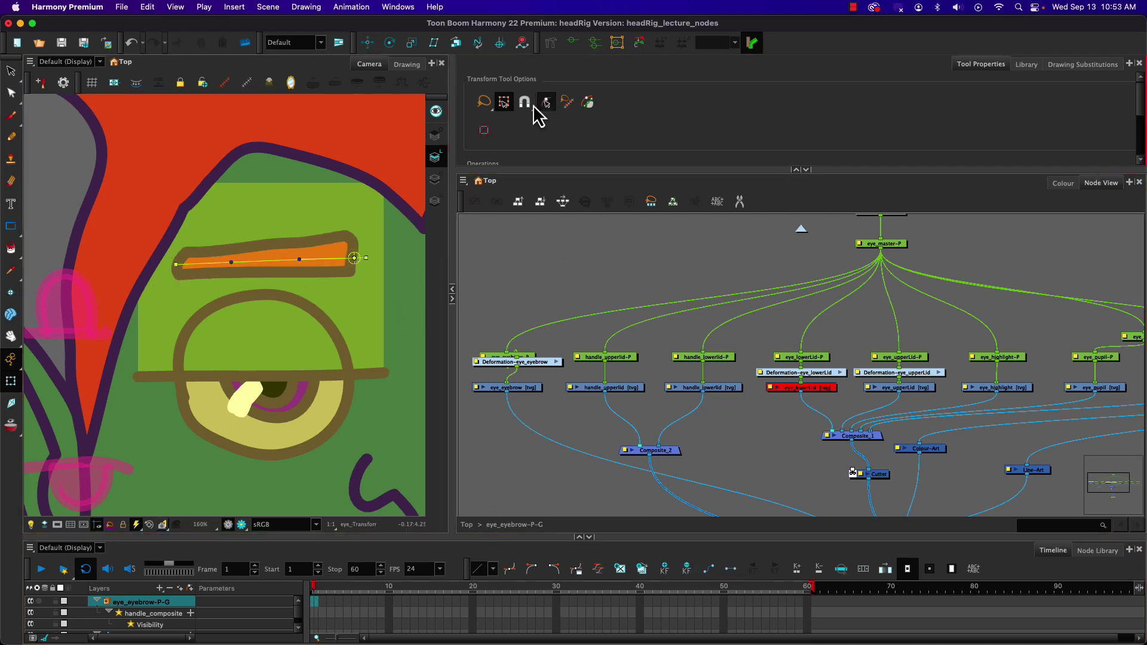
- Select the eyebrow with the Transform tool and show its curve deformer controls
click(550, 43)
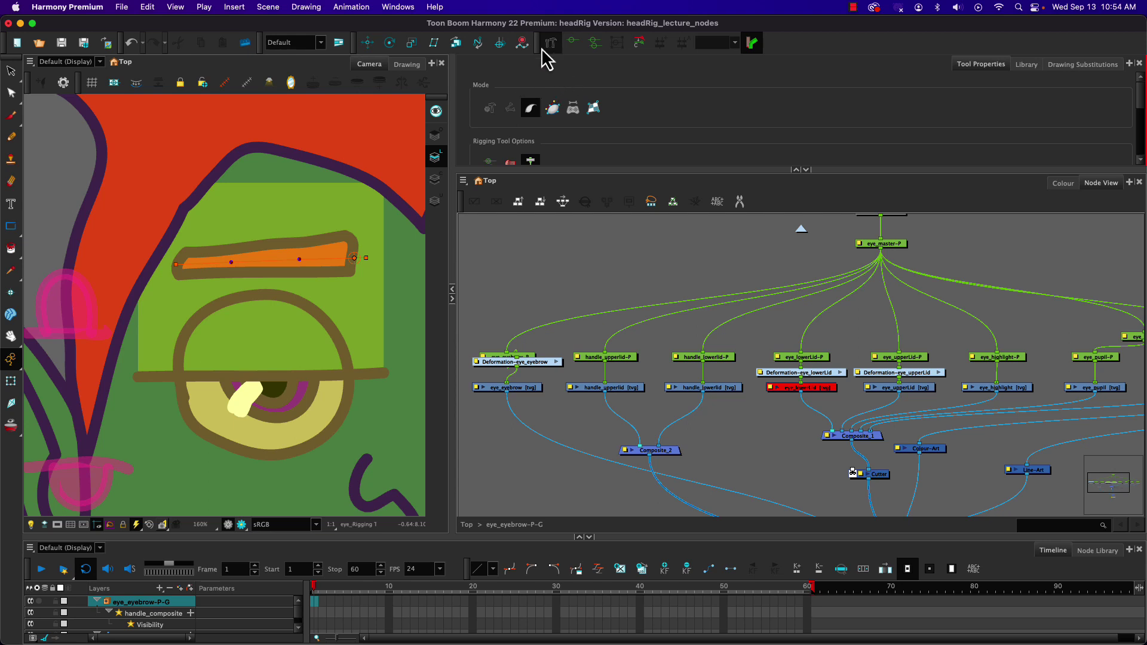
click(11, 380)
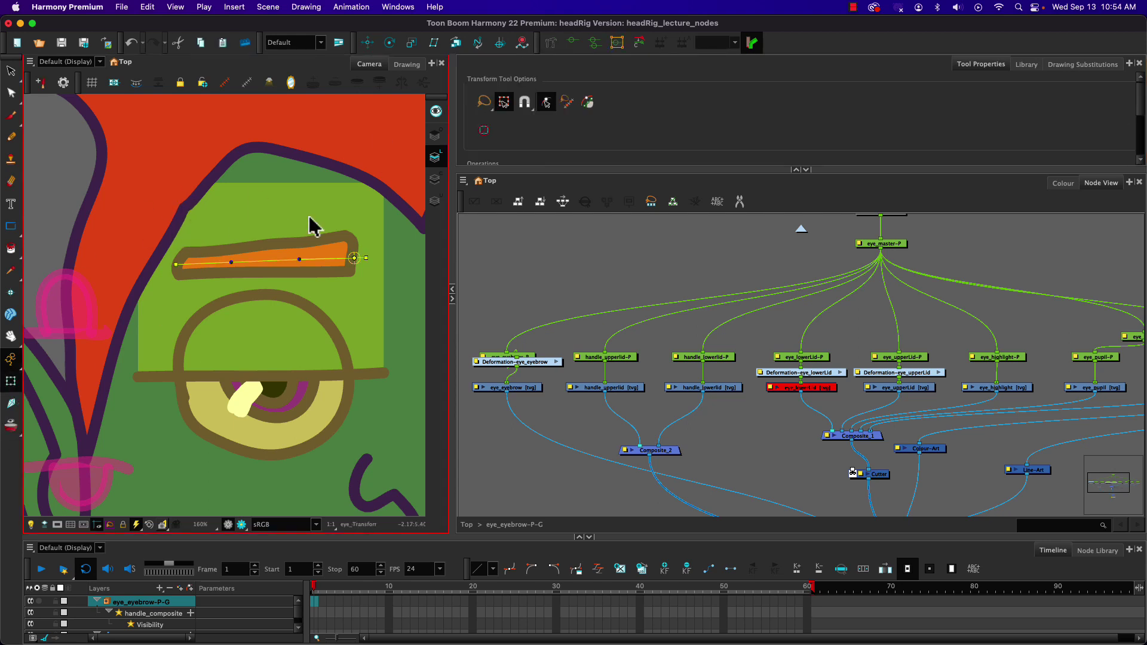
click(248, 85)
click(295, 254)
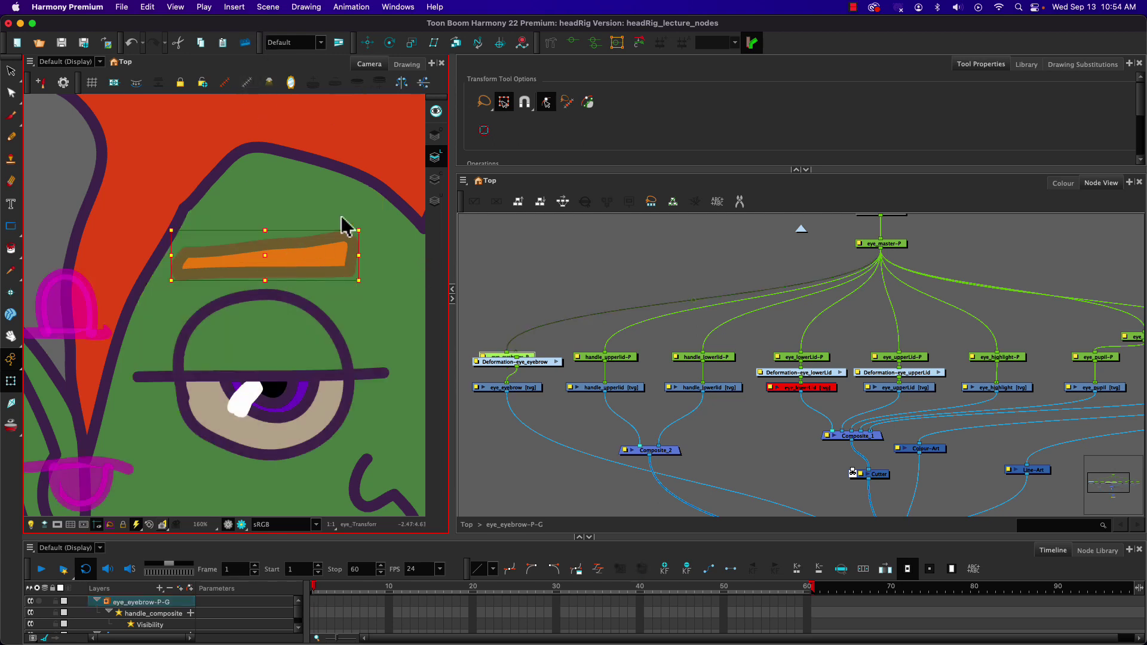
click(572, 43)
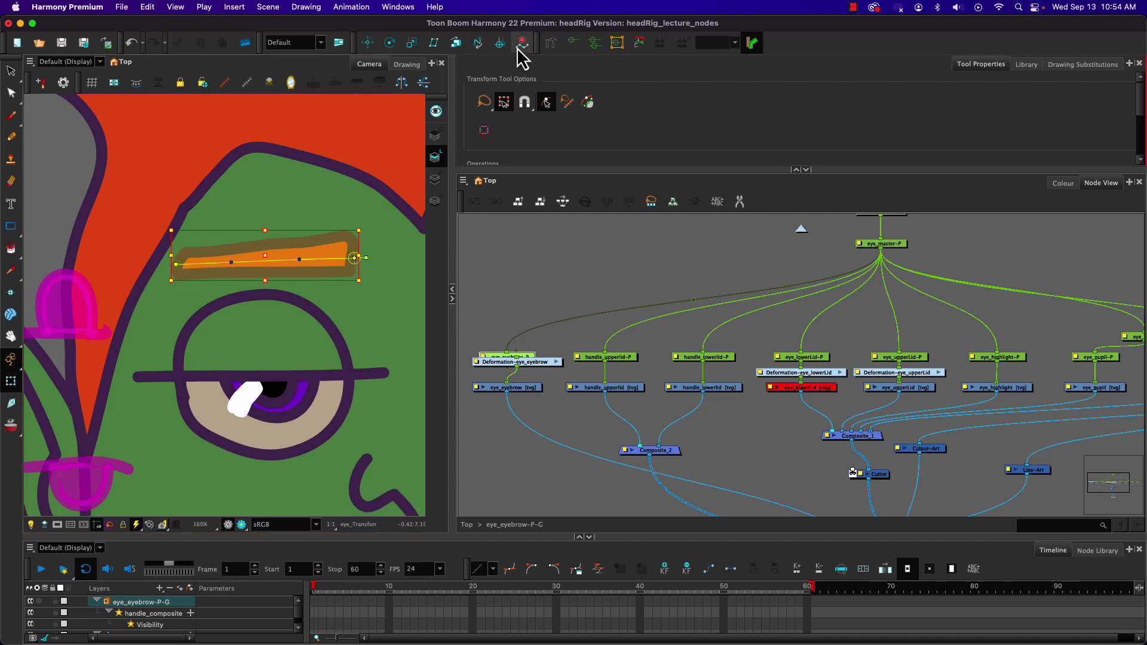
- Try moving the inner handle of the eyebrow's resting curve with the Rigging tool, and undo the move
click(552, 46)
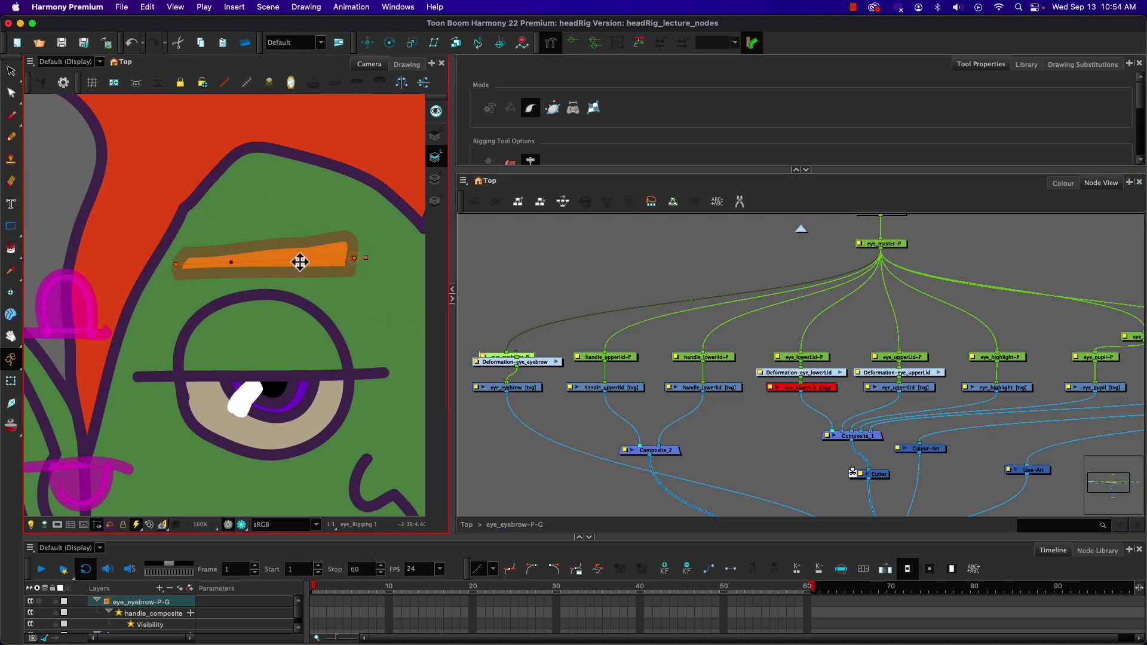
drag(300, 262, 293, 247)
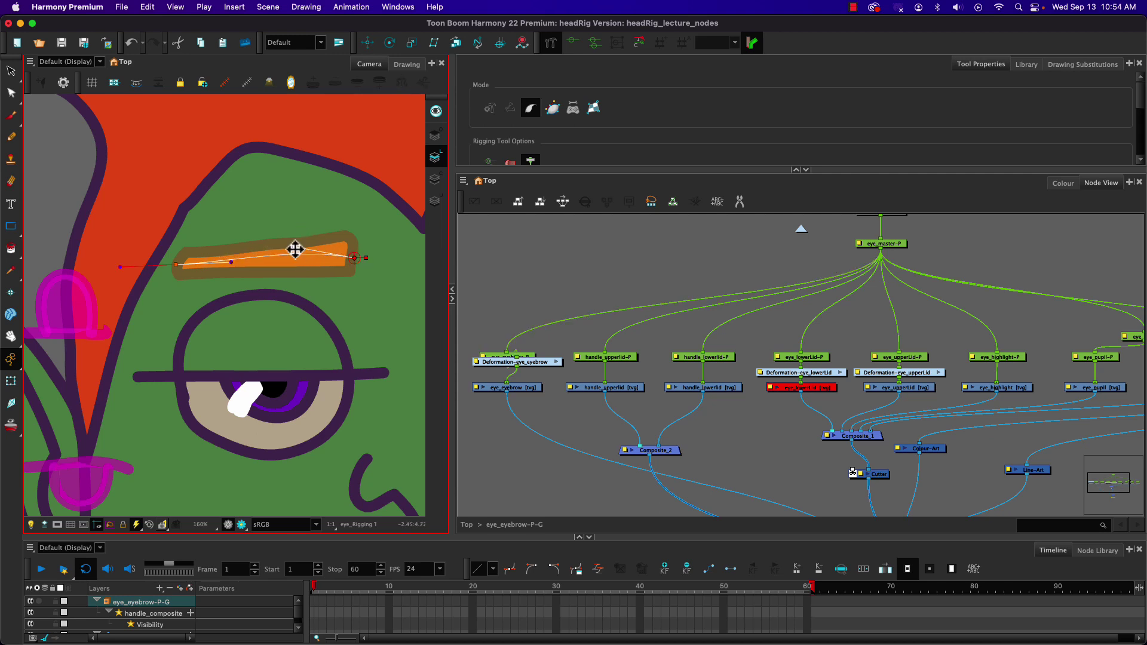
key(super+z)
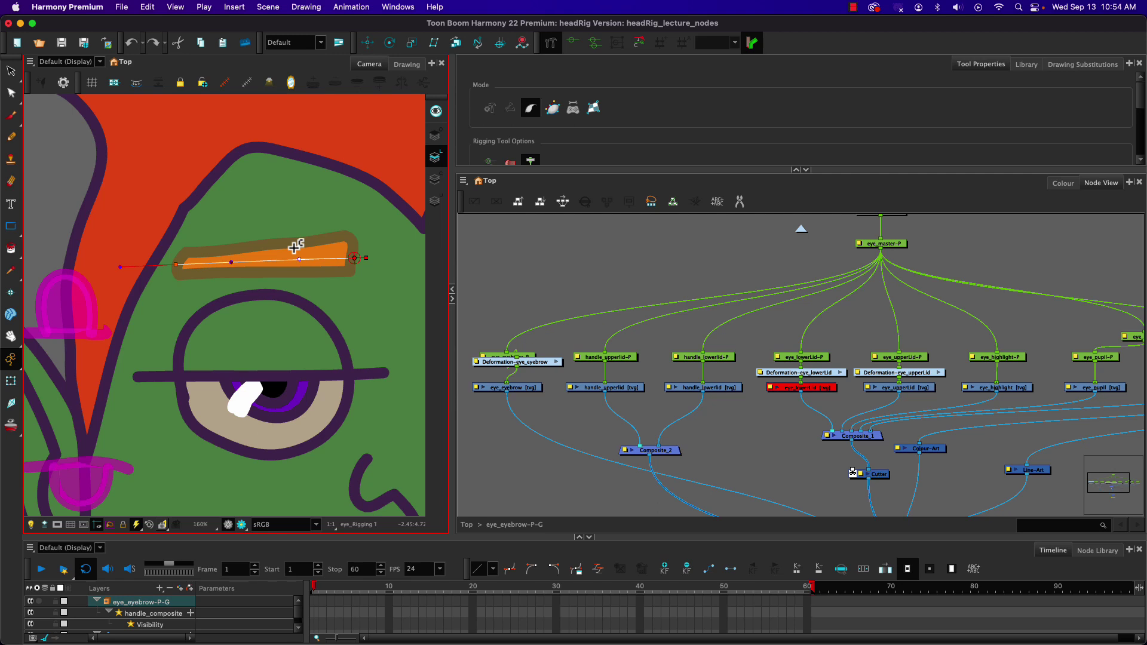
- Compare selection highlights on the handle_upperLid-P and eye_highlight-P pegs with Animate Off, and restore Animate Current Frame
click(11, 358)
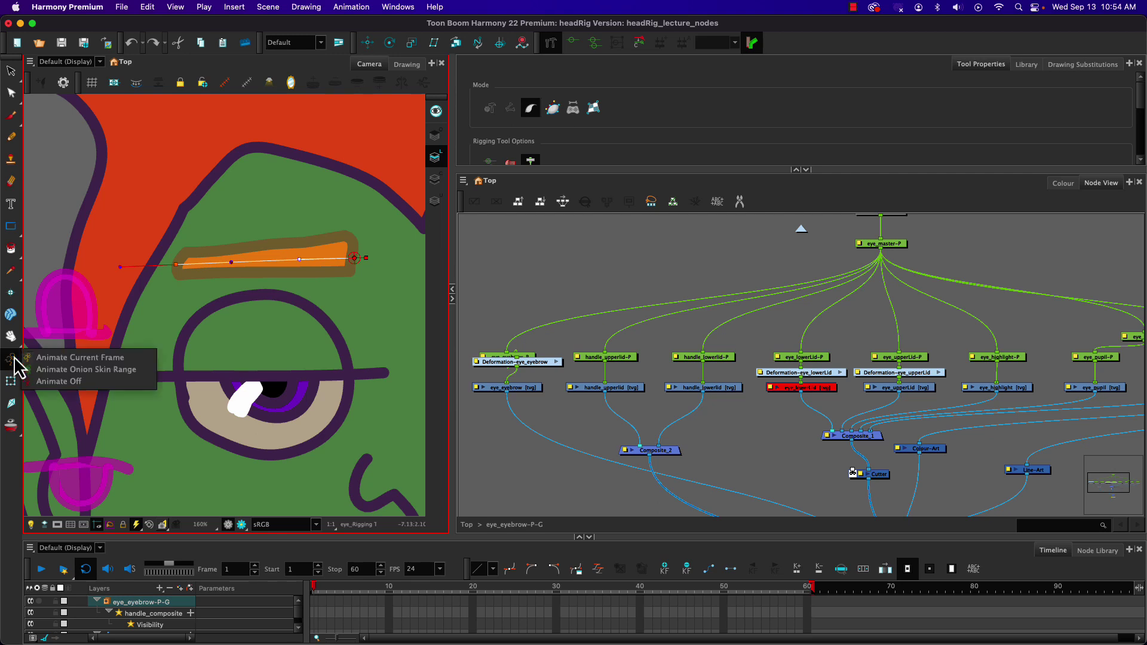
click(45, 381)
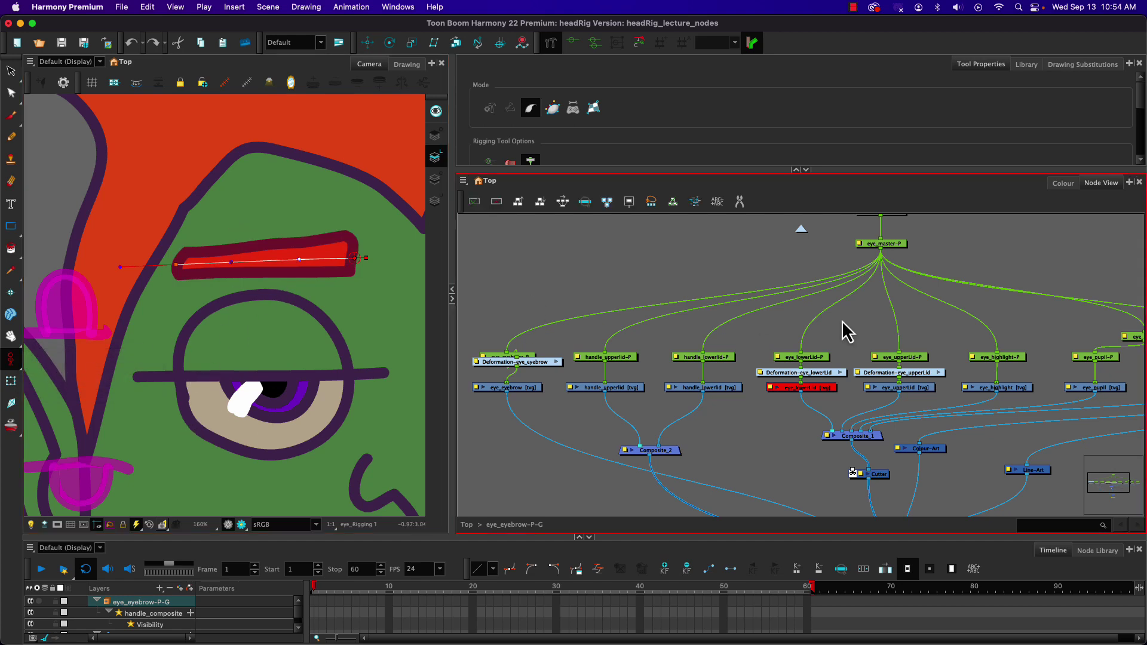
click(616, 358)
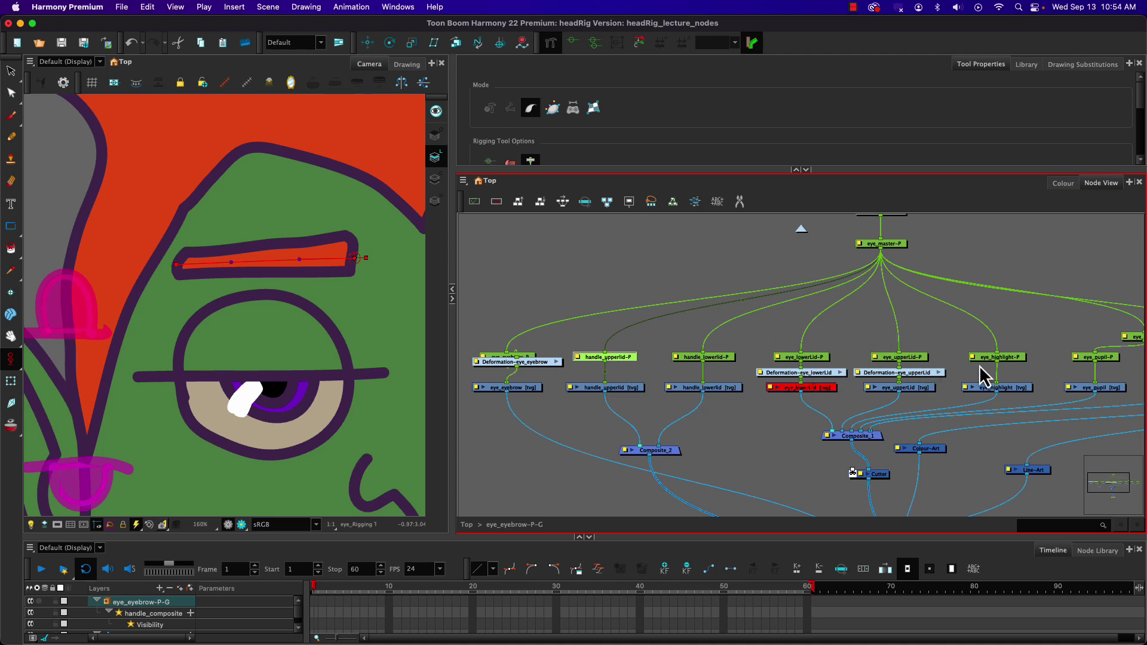
click(1006, 361)
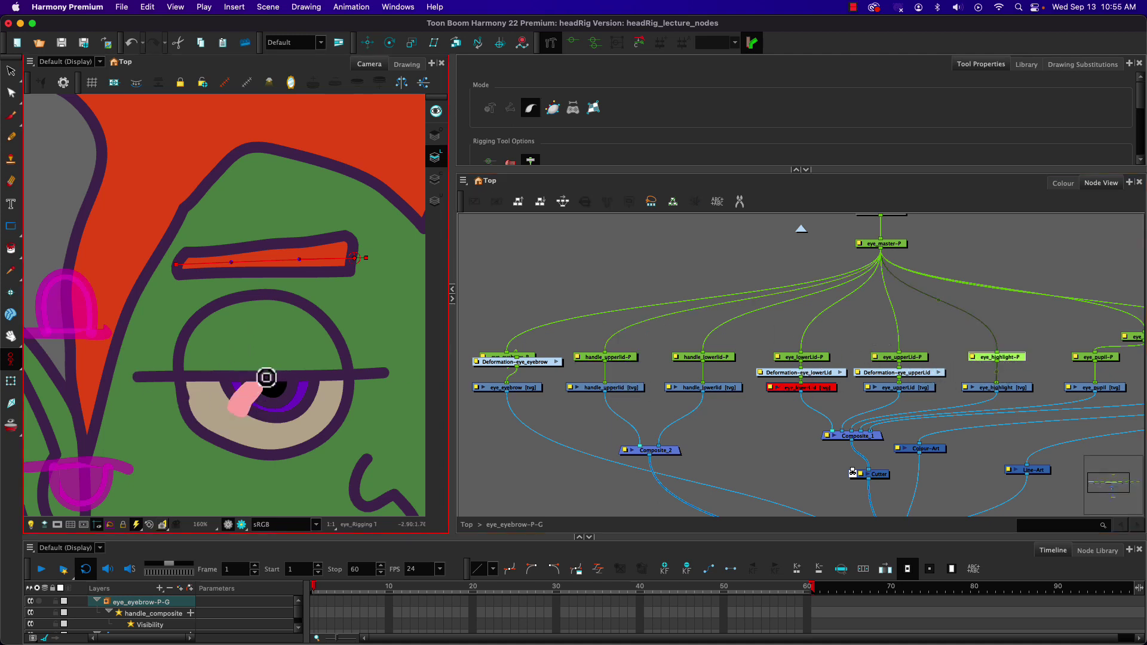
drag(11, 359, 47, 361)
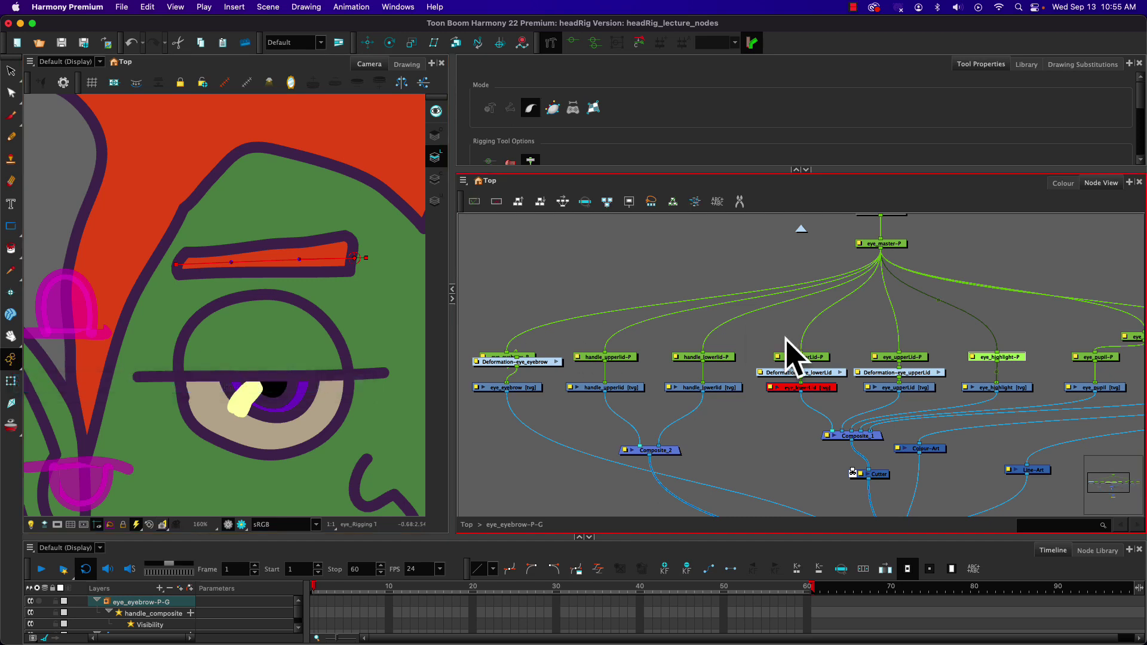
- Place the Deformation-eye_eyebrow group between the eye_eyebrow-P peg and its drawing node, and enable the eye_lowerLid drawing node
click(941, 340)
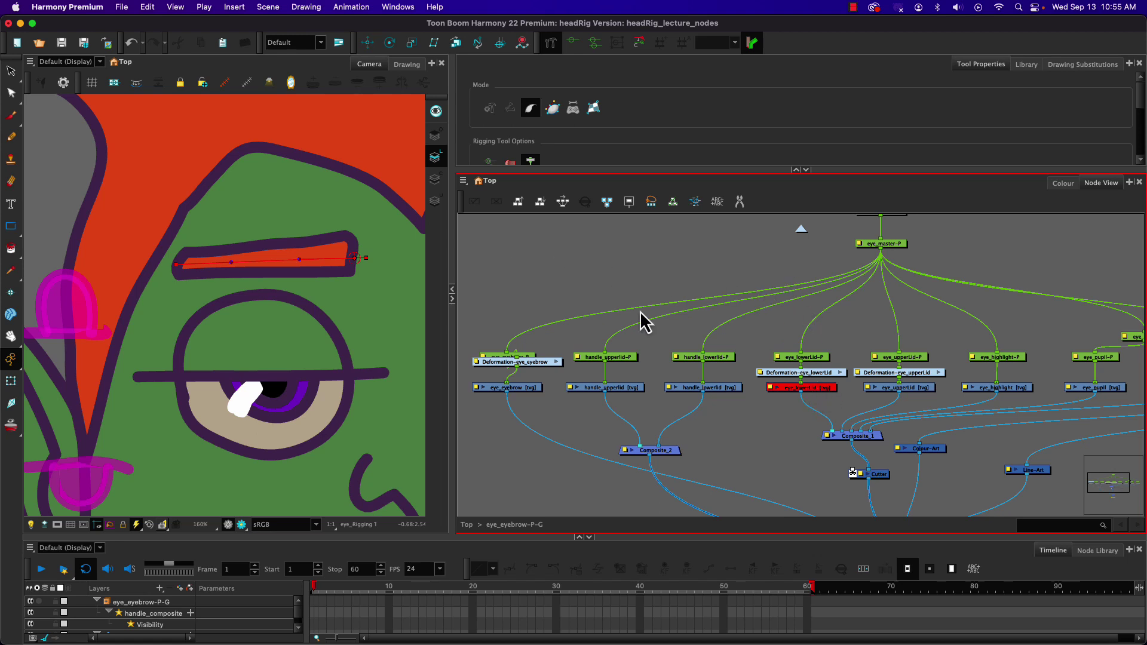
drag(543, 366, 529, 378)
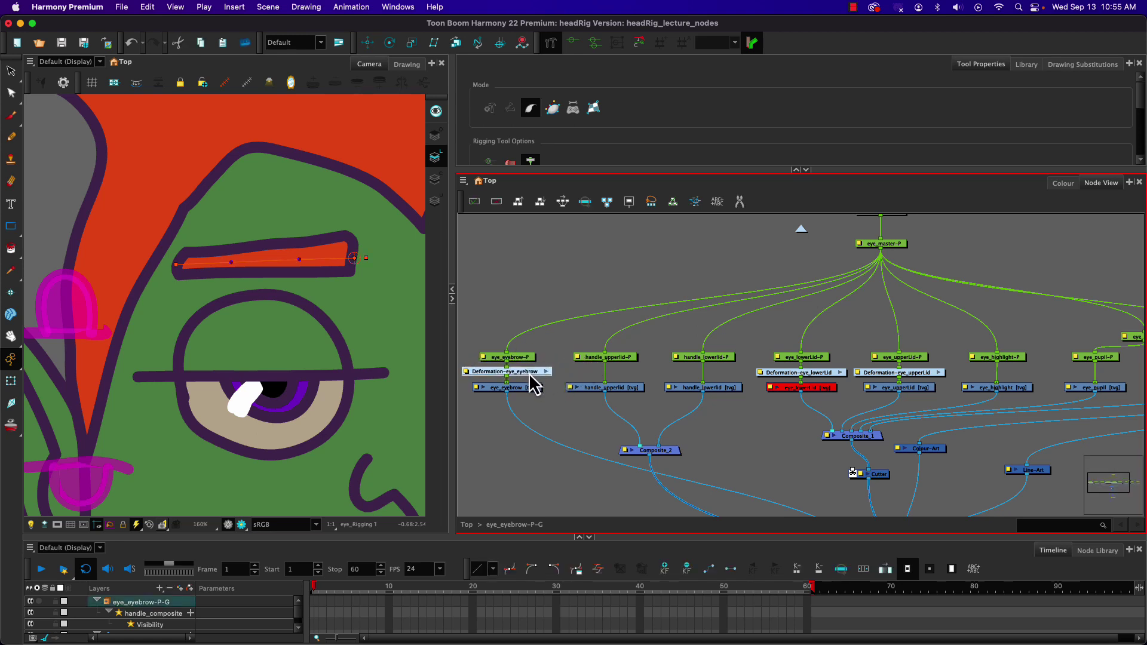
click(814, 391)
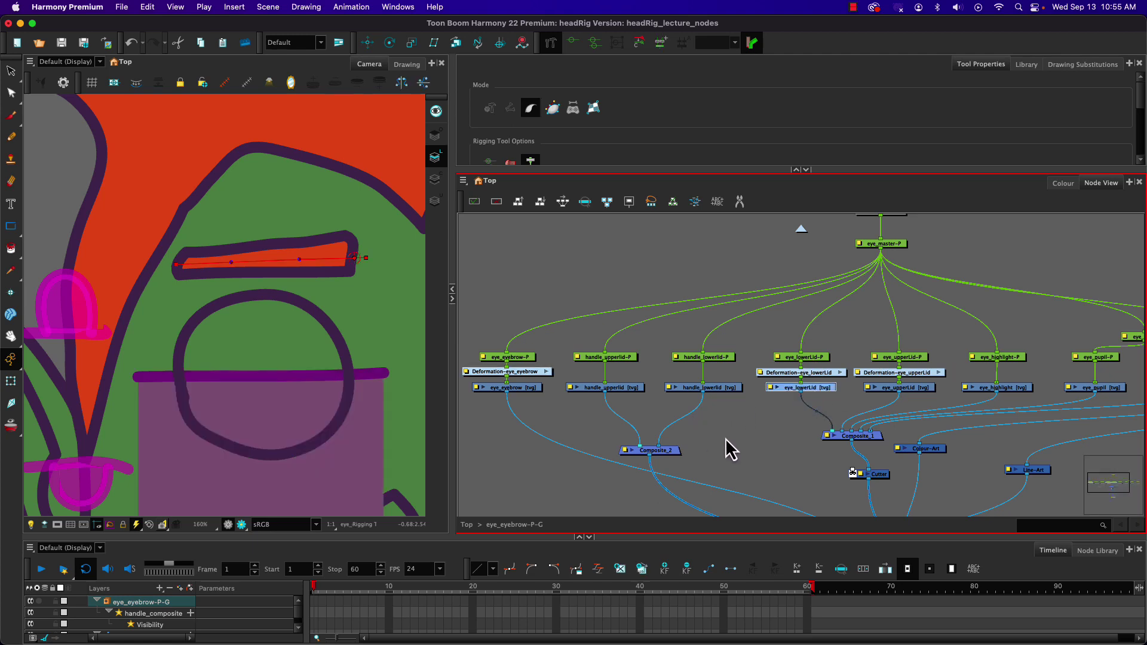
click(776, 450)
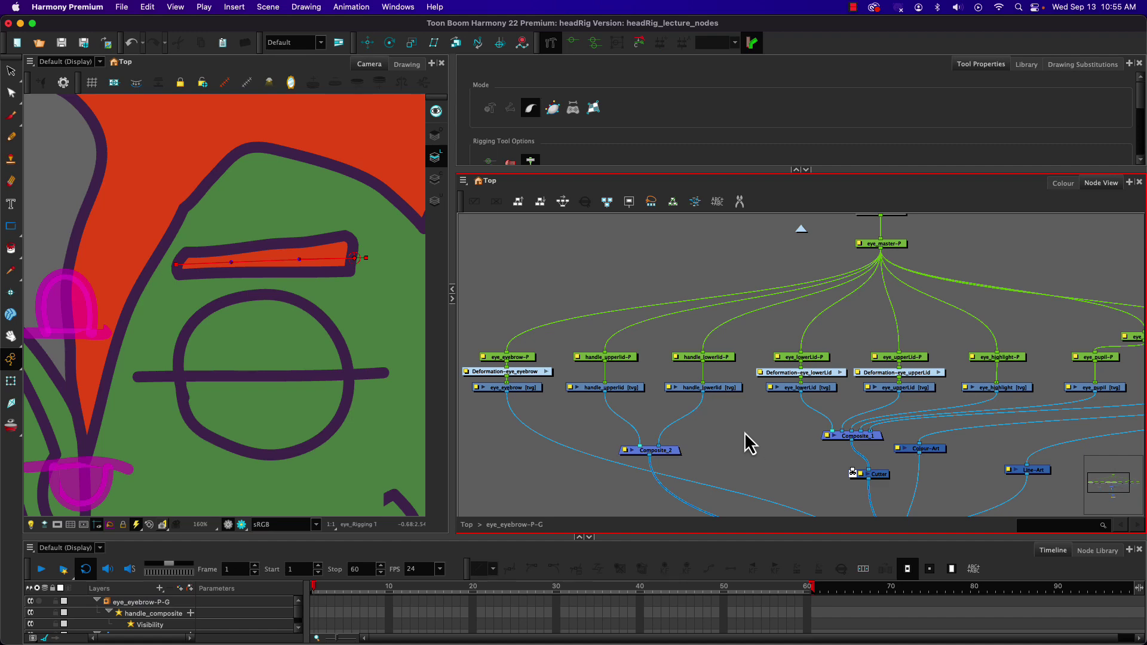
- Use the Rotate tool to move the pivots of the eye_white-P, eye_pupil-P, eye_iris-P and eye_iris-P-P pegs to the eye's centre
drag(796, 450, 659, 397)
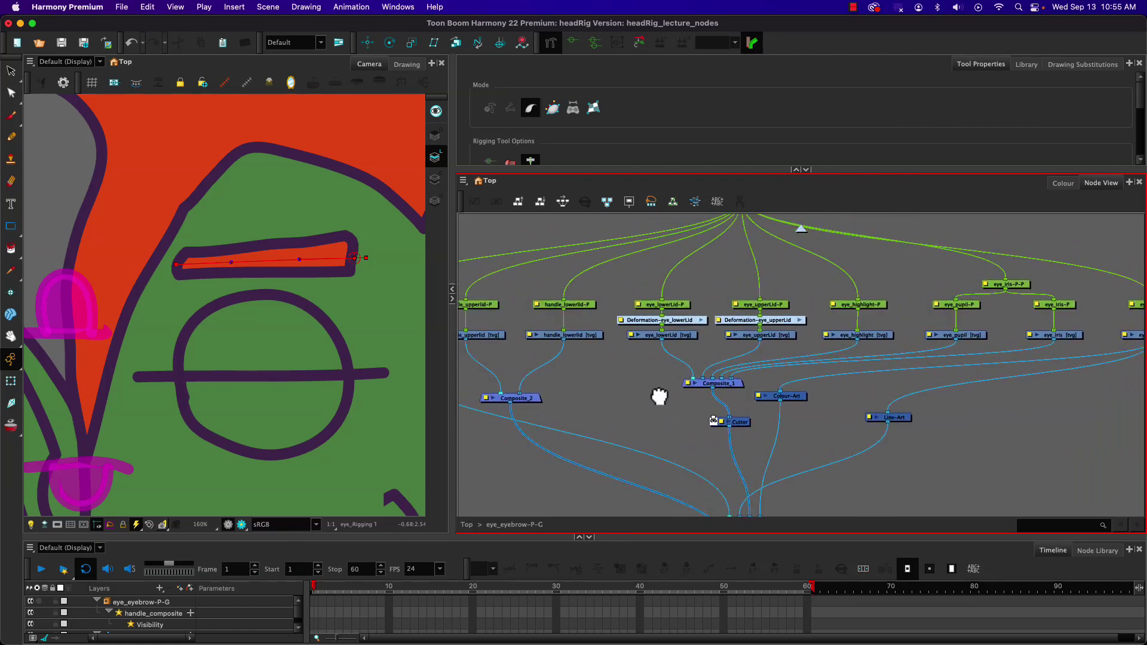
scroll(289, 319, down, 3)
scroll(288, 319, down, 3)
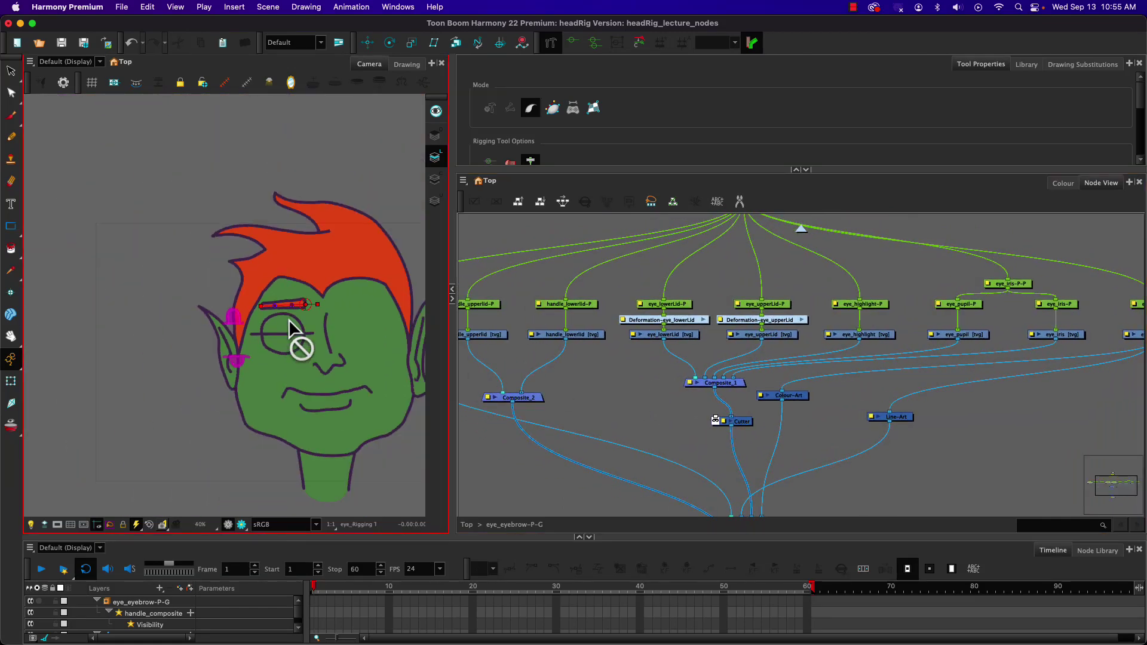
drag(312, 365, 261, 352)
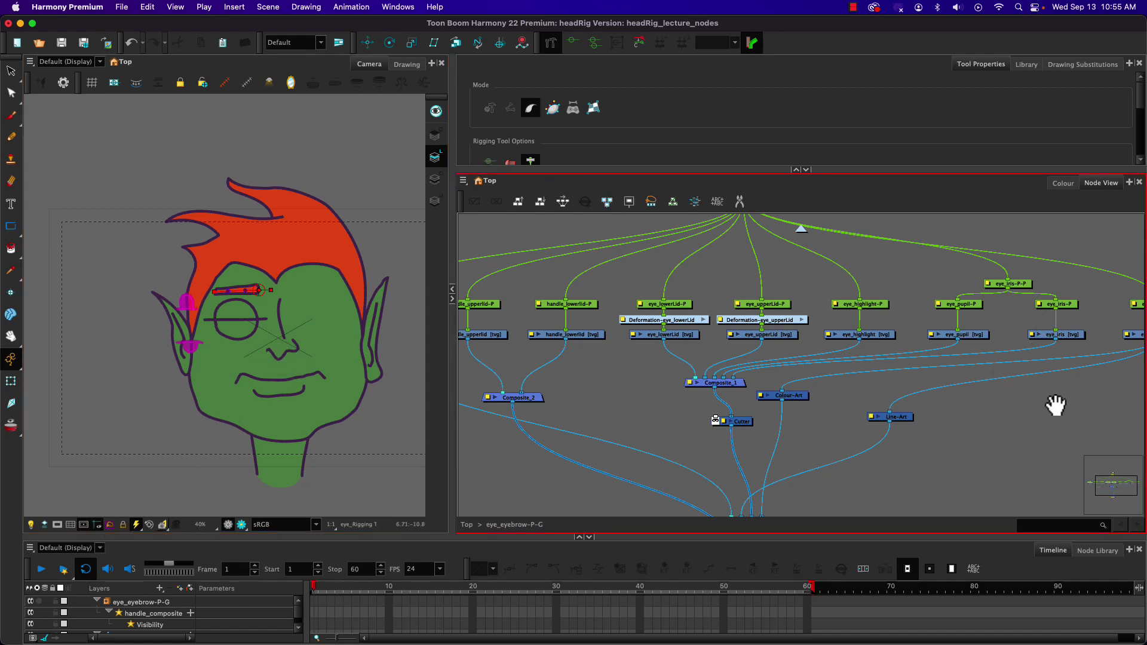
drag(1055, 405, 1006, 415)
click(1106, 306)
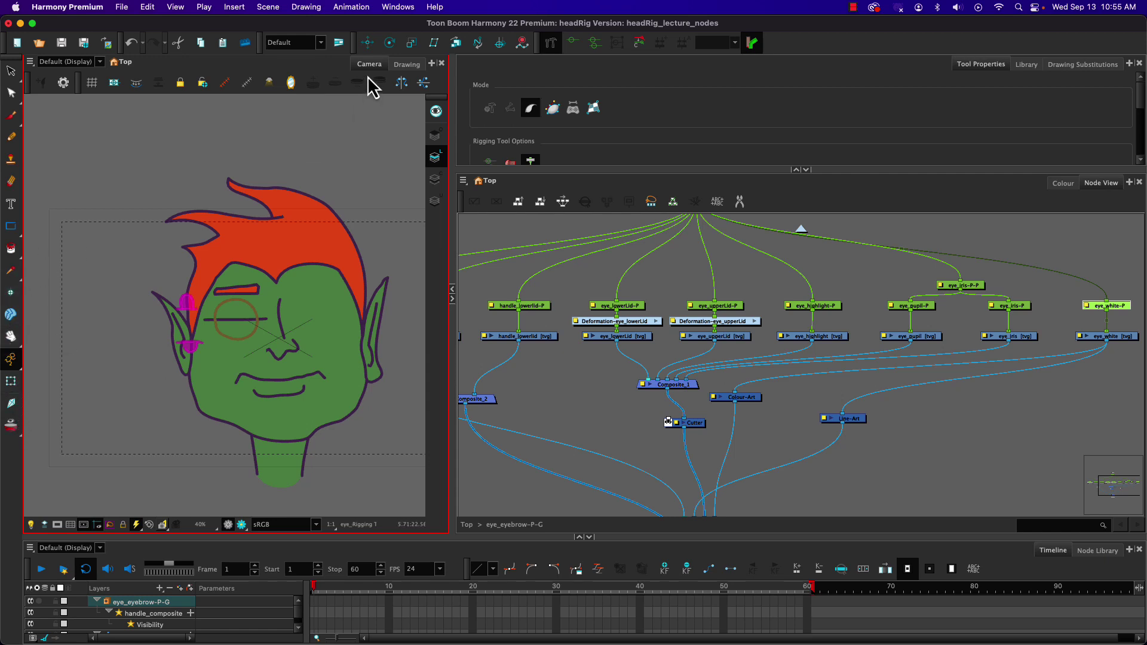
click(389, 43)
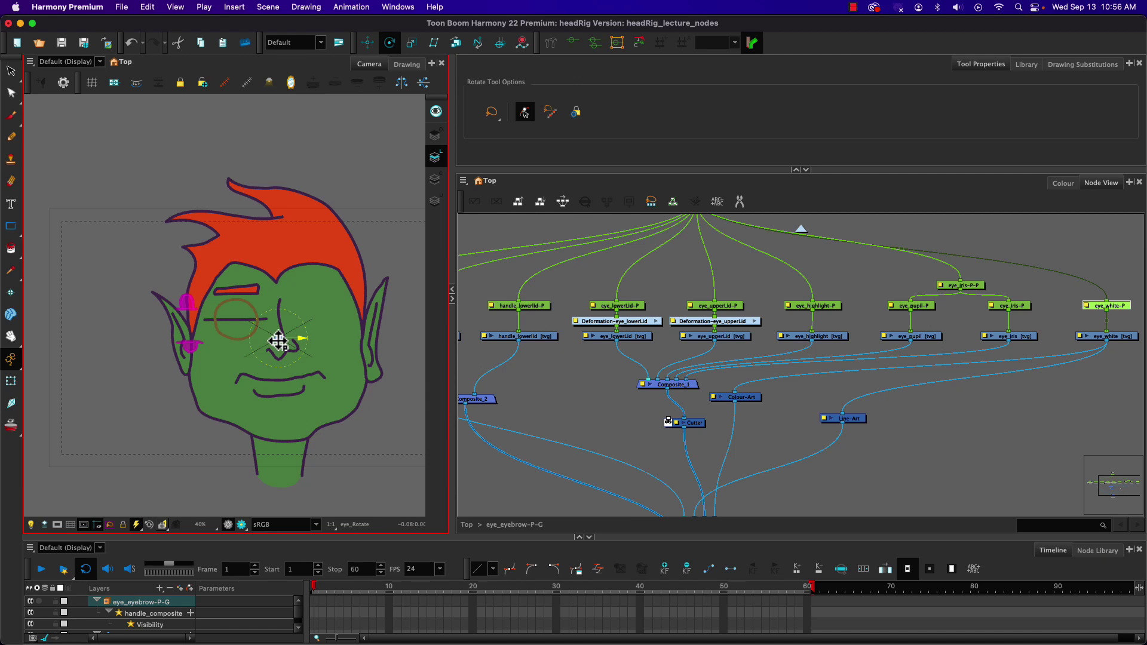
drag(277, 341, 237, 320)
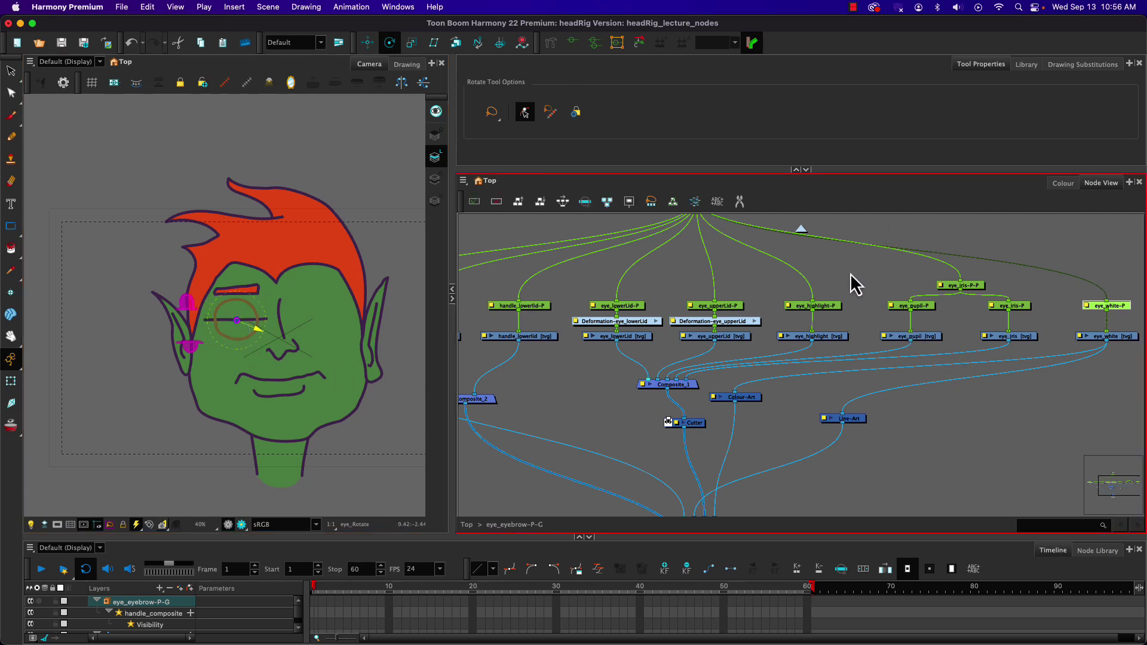
click(911, 306)
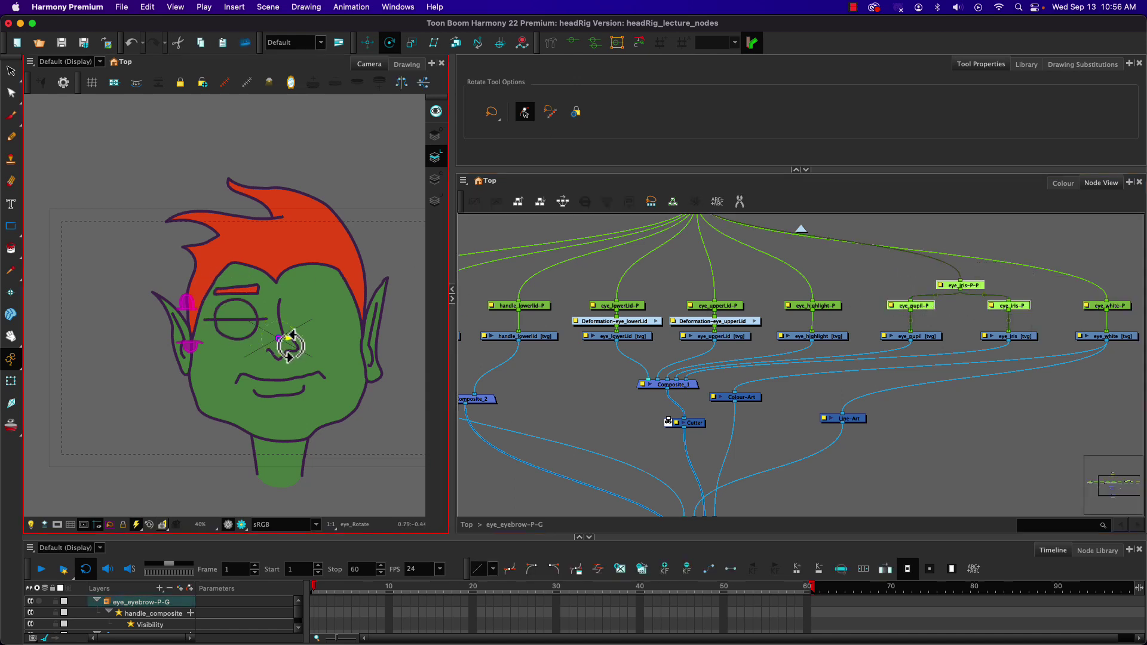
drag(280, 340, 239, 323)
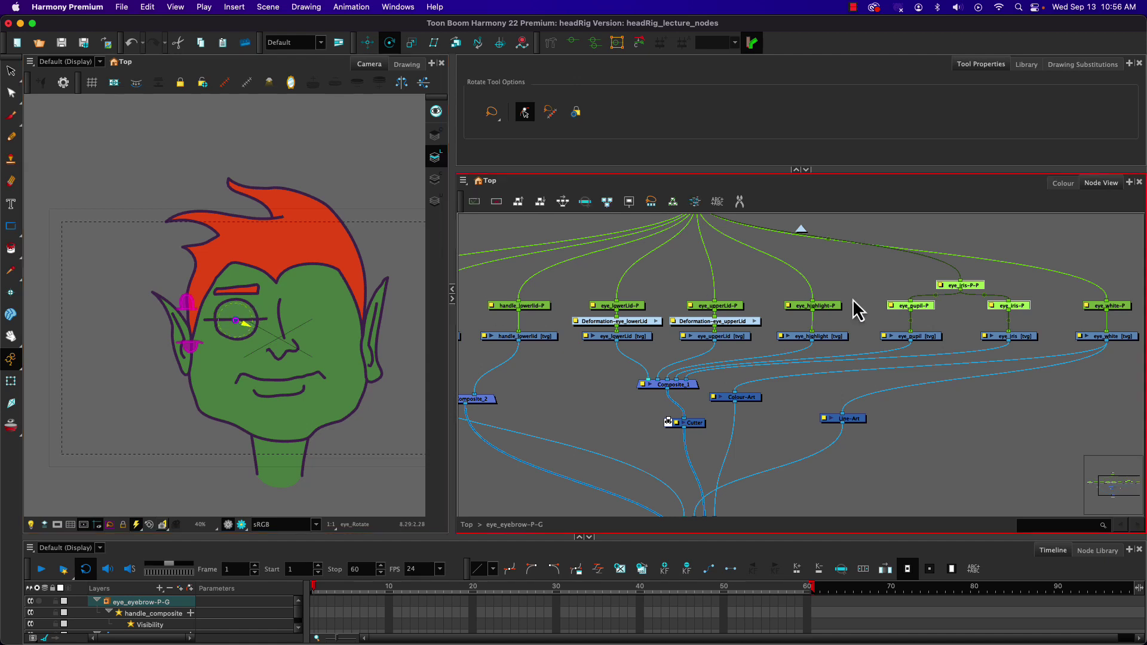
- Disable the eye_lowerLid drawing node and move the eye_highlight-P peg's pivot onto the eye's highlight
click(820, 308)
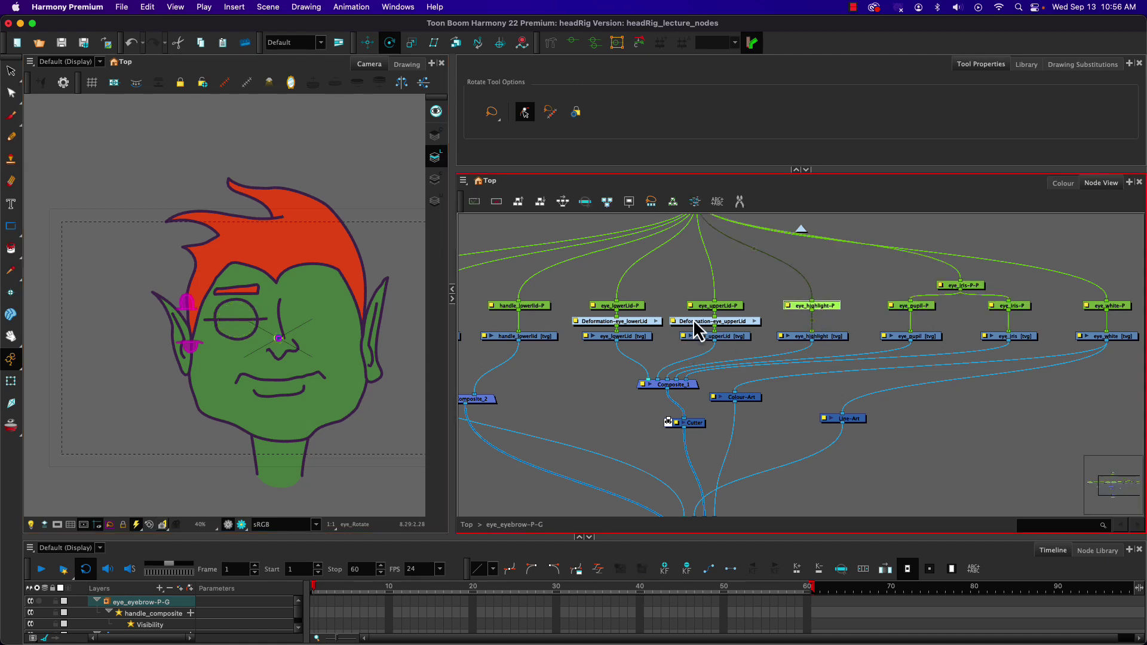
click(626, 338)
key(d)
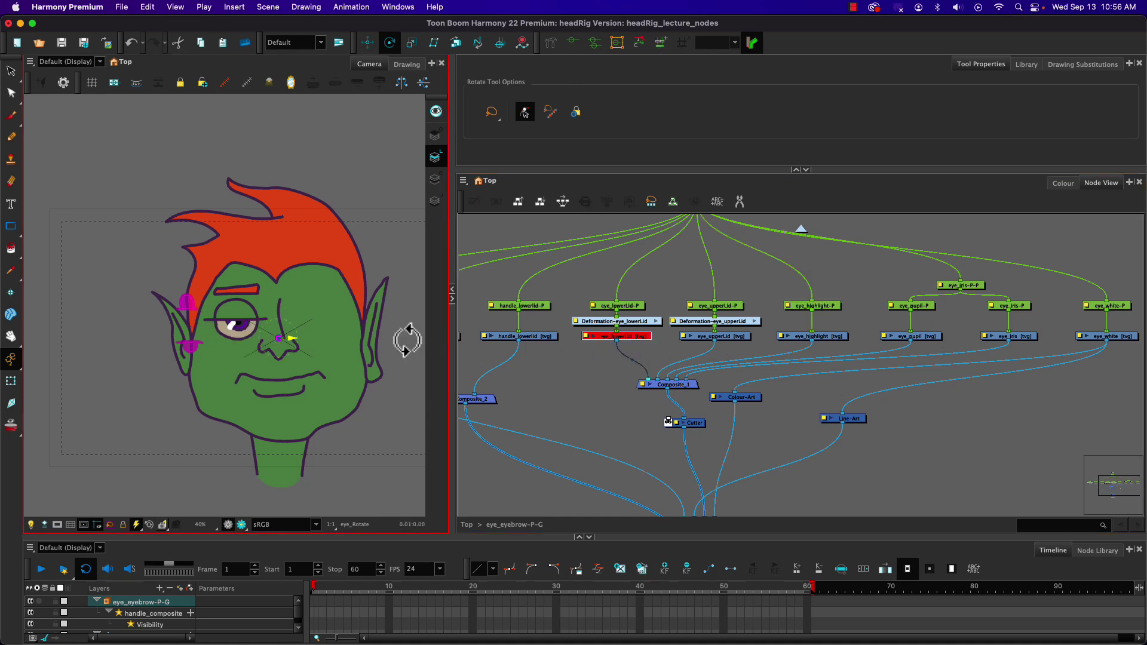
click(821, 307)
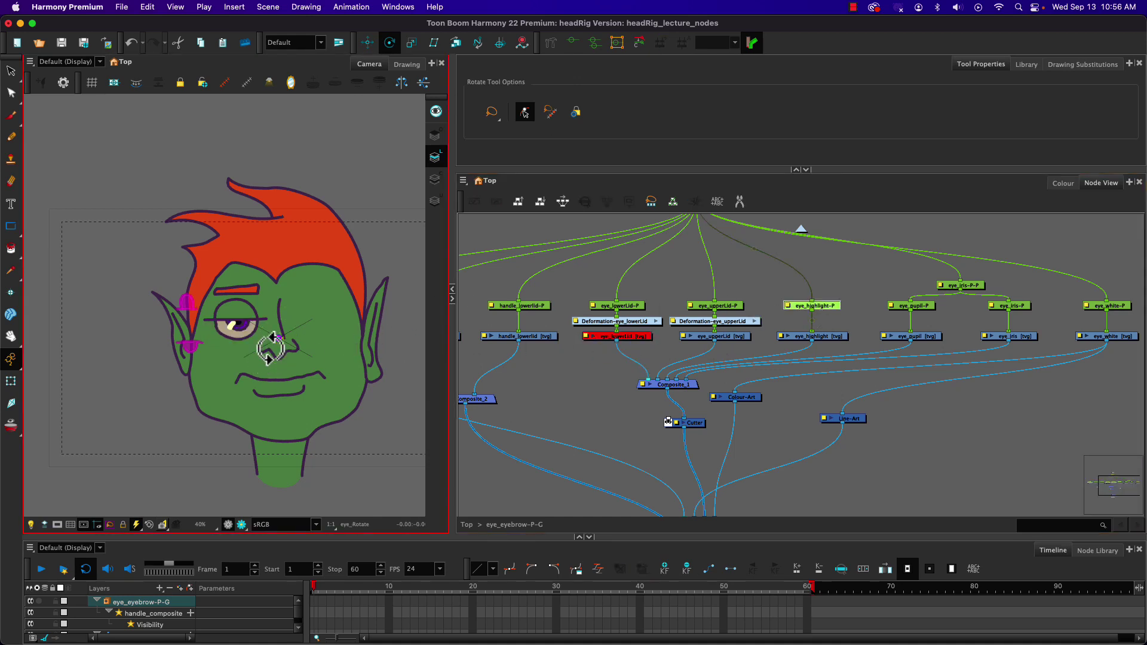
drag(276, 339, 231, 329)
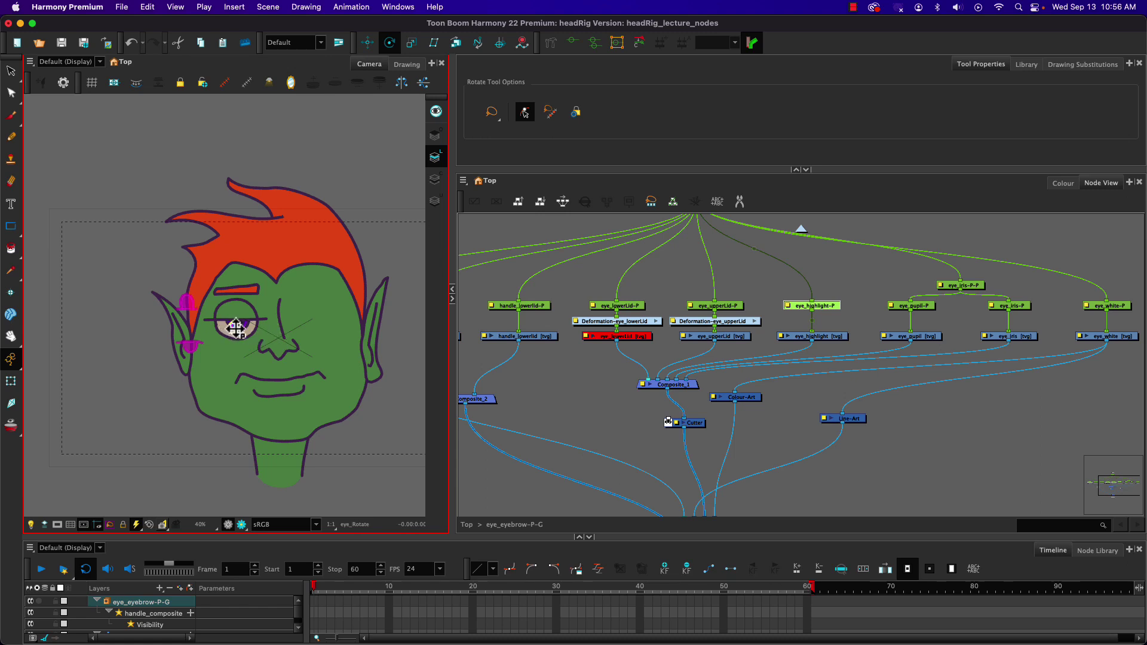
- Move the eye_upperLid-P peg's pivot to the inner corner of the eye, beside the nose
click(625, 307)
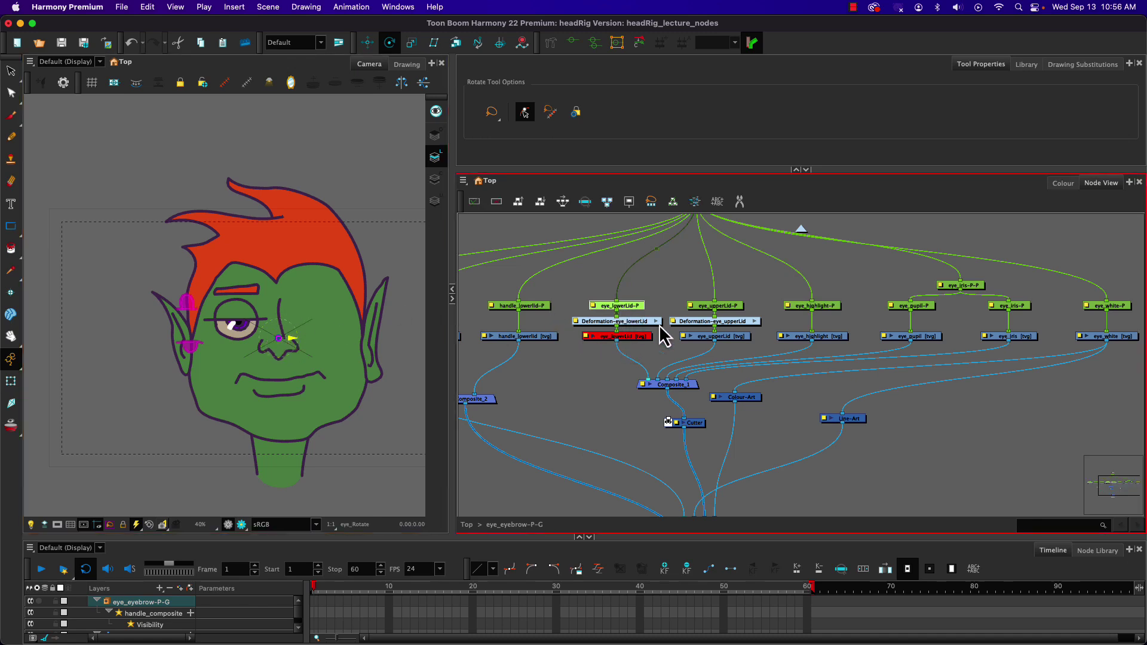
click(722, 307)
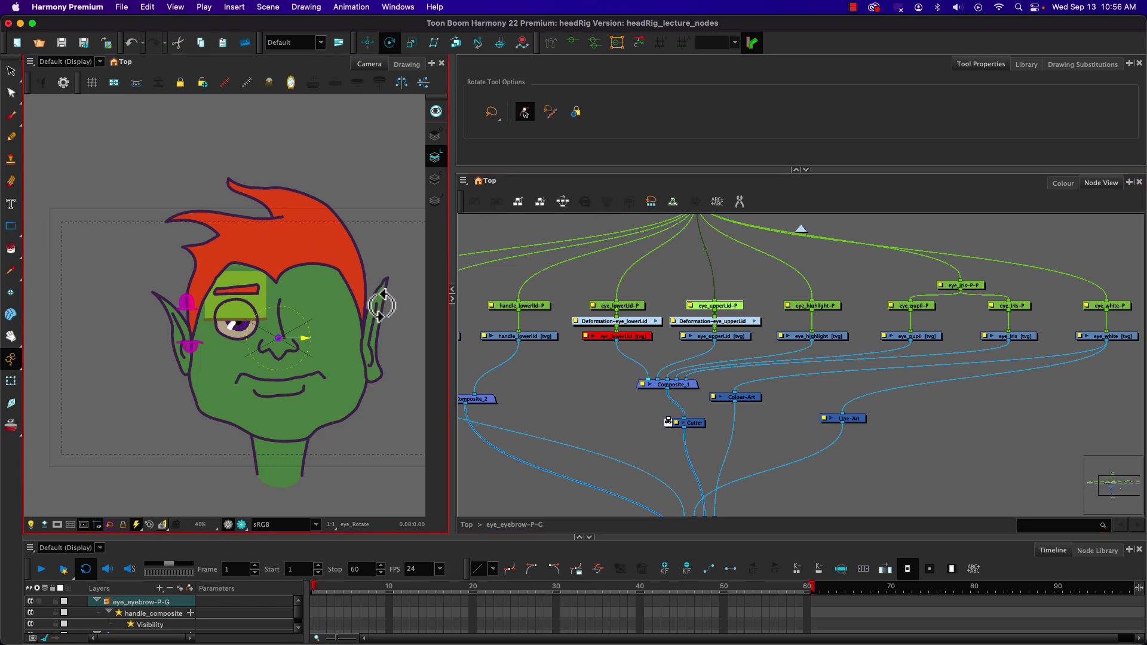
drag(279, 341, 261, 323)
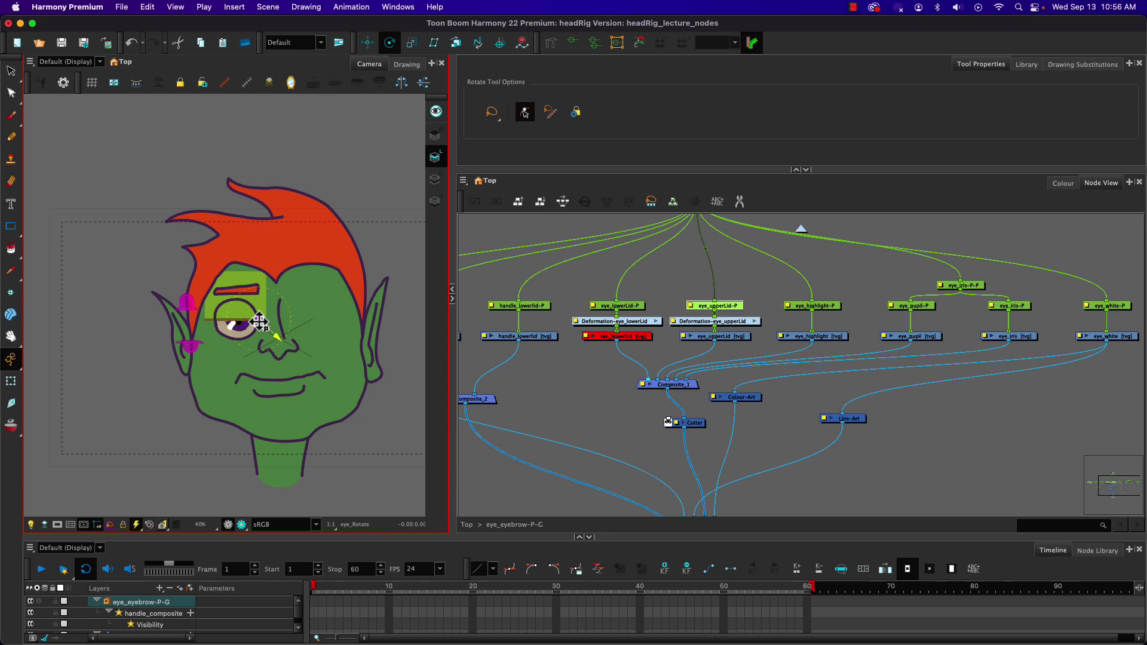
- Move the eye_lowerLid-P peg's pivot to the inner corner of the eye, beside the nose
drag(235, 320, 229, 329)
click(624, 306)
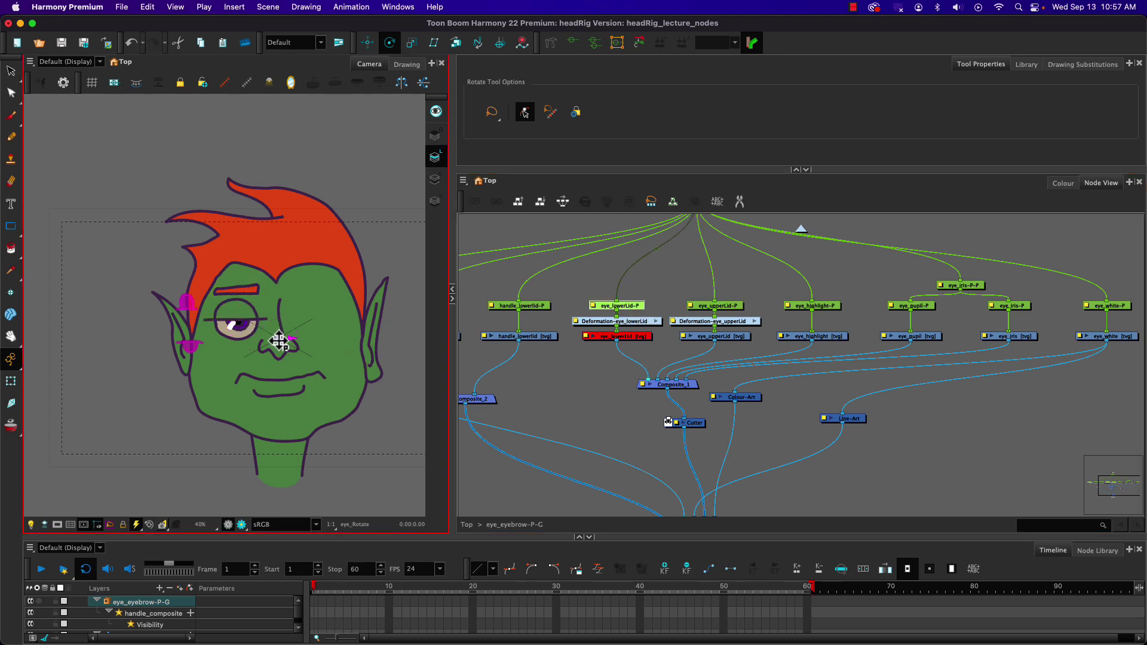
drag(279, 341, 257, 323)
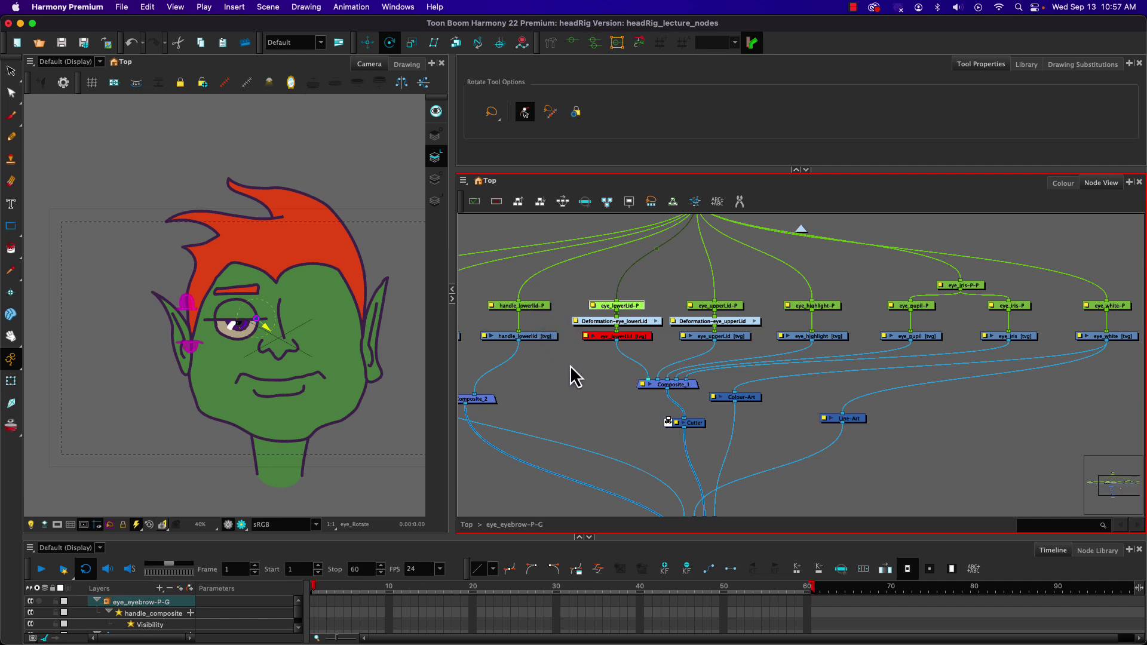
- Move the pivots of the handle_lowerLid-P and handle_upperLid-P pegs to the eye's inner corner, and place both pegs higher in the network
drag(568, 369, 671, 389)
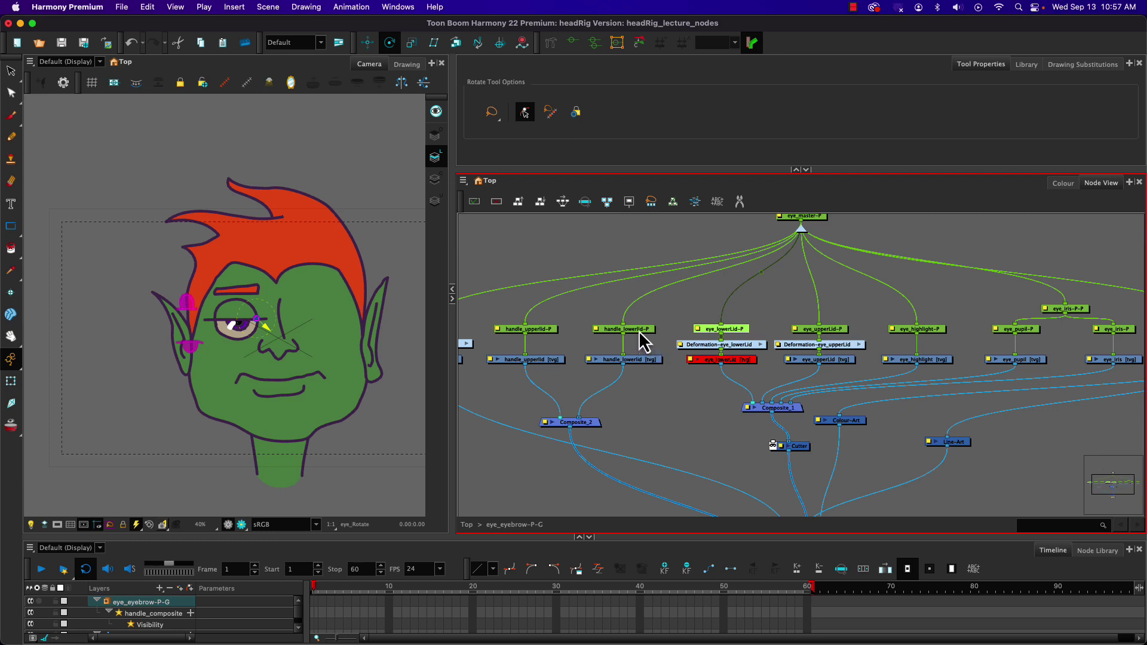
drag(642, 342, 641, 311)
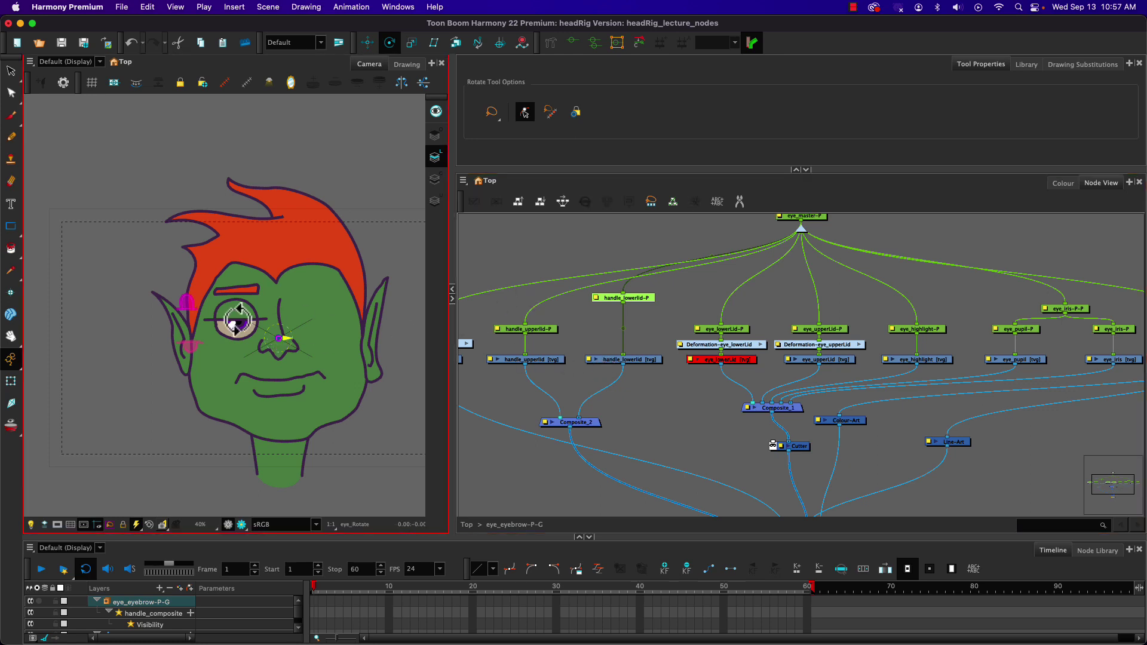
drag(277, 339, 258, 322)
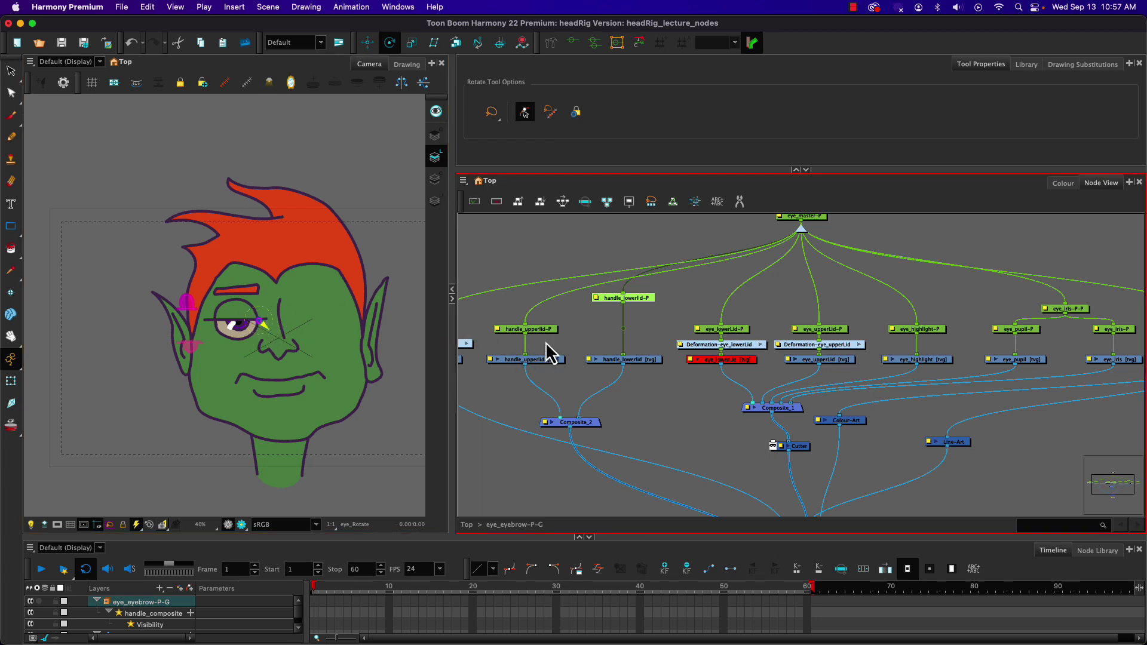
click(531, 329)
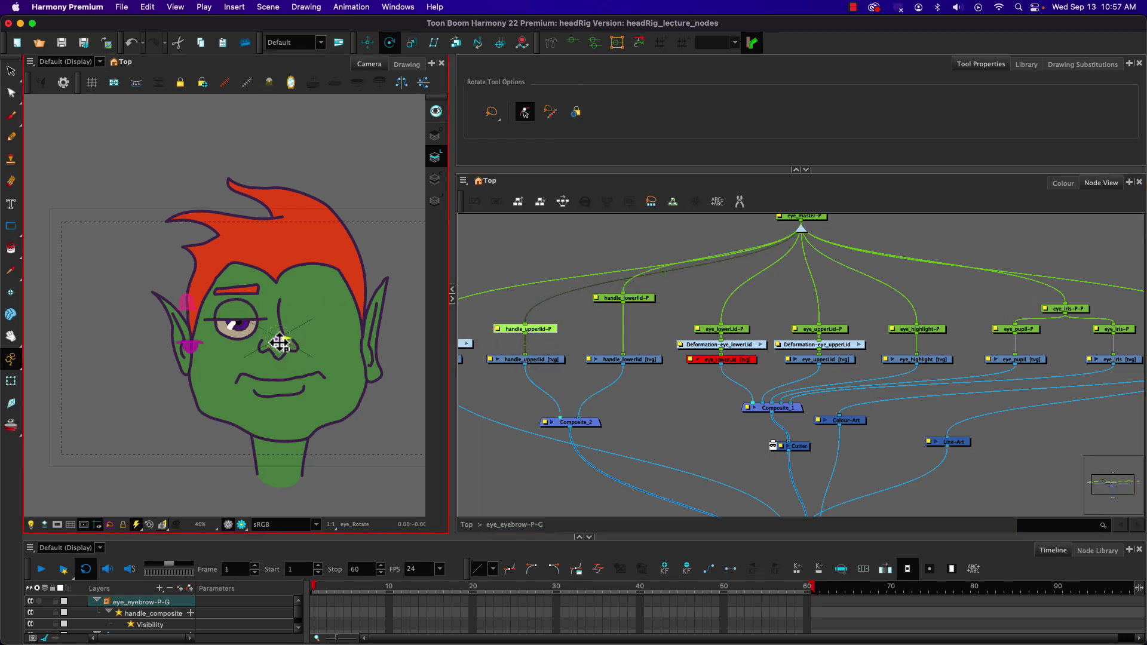
drag(280, 342, 259, 325)
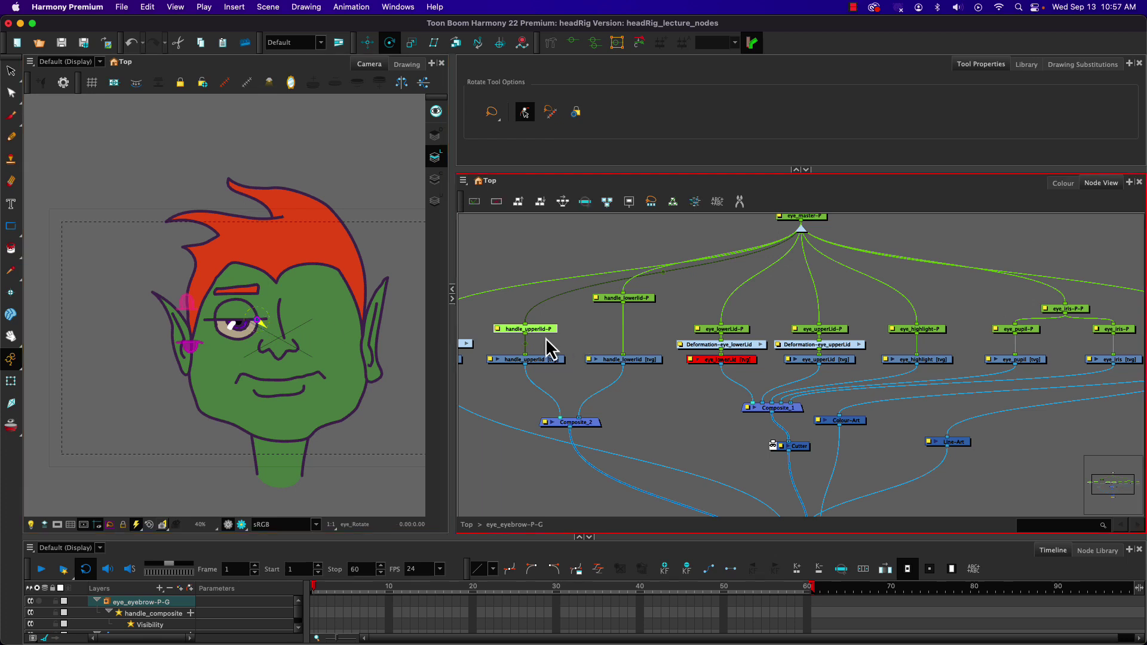
drag(541, 331, 542, 301)
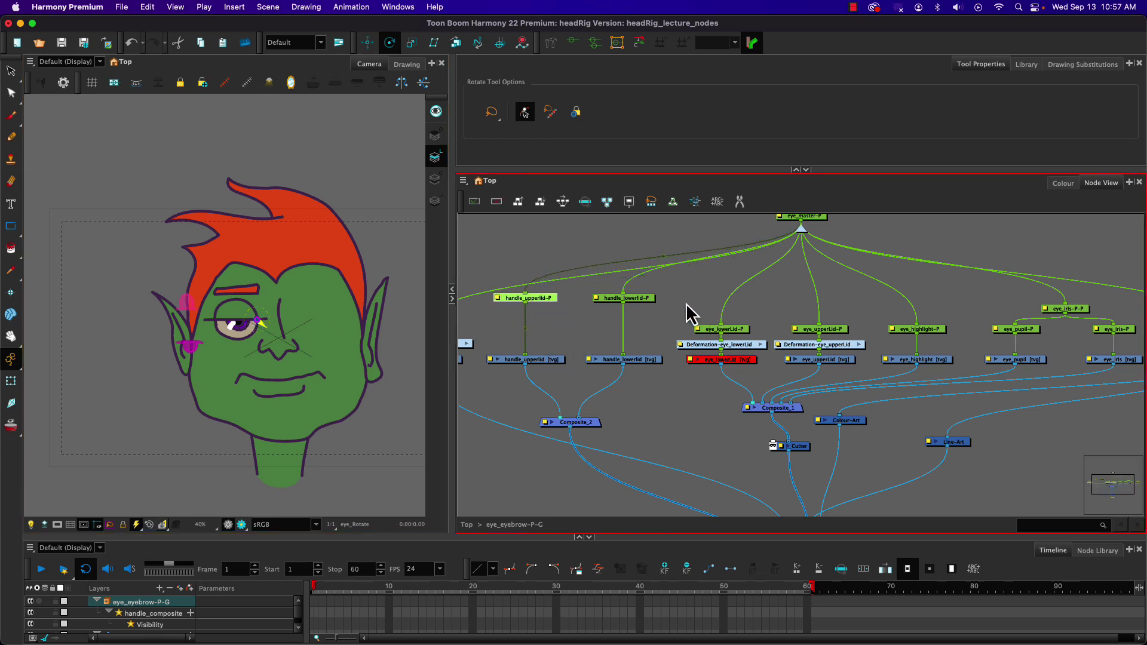
- Connect eye_lowerLid-P beneath handle_lowerLid-P and eye_upperLid-P beneath handle_upperLid-P, so each handle peg controls its eyelid
click(656, 298)
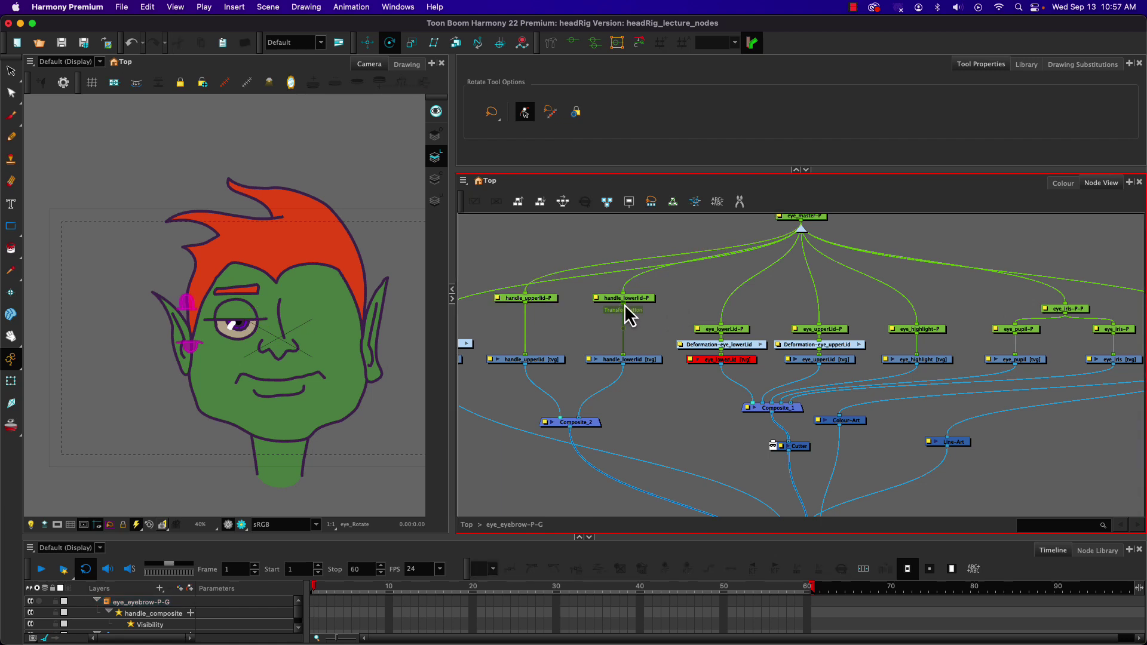
drag(624, 303, 721, 324)
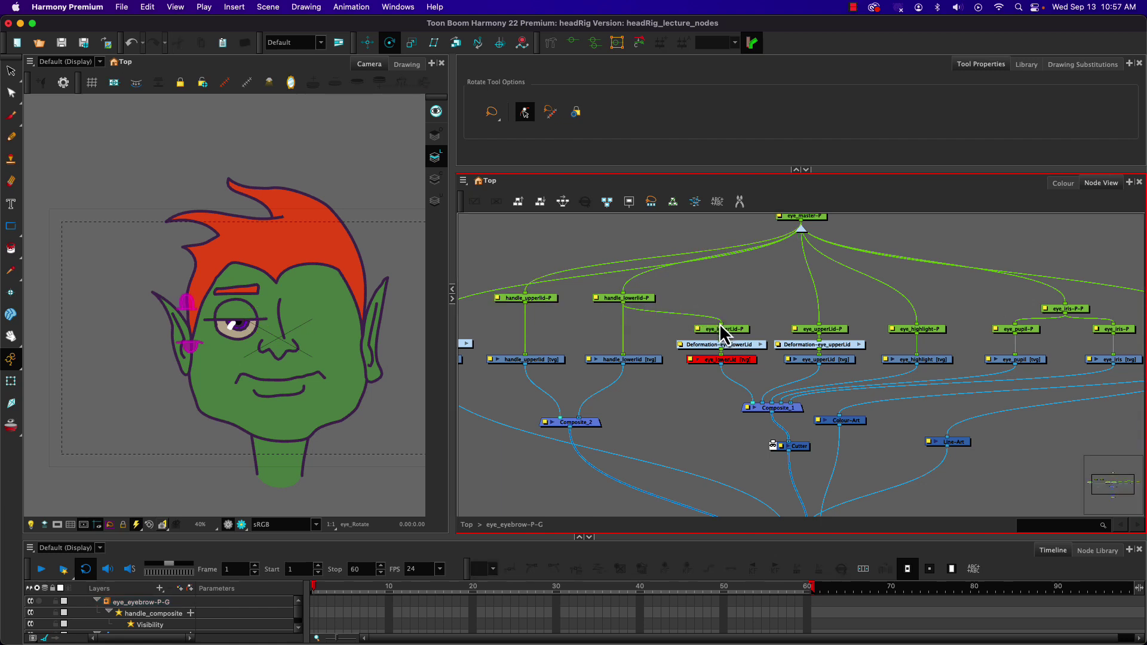
drag(525, 303, 820, 329)
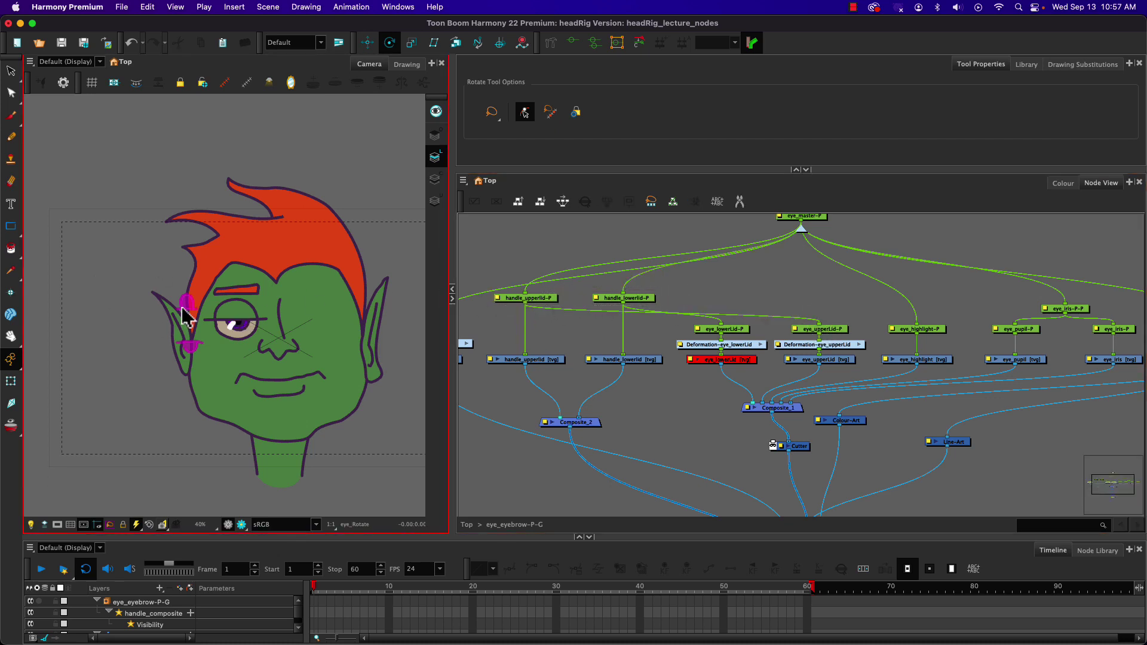
- Use the Transform tool to raise the upper lid handle beside the ear, opening the upper eyelid
click(10, 381)
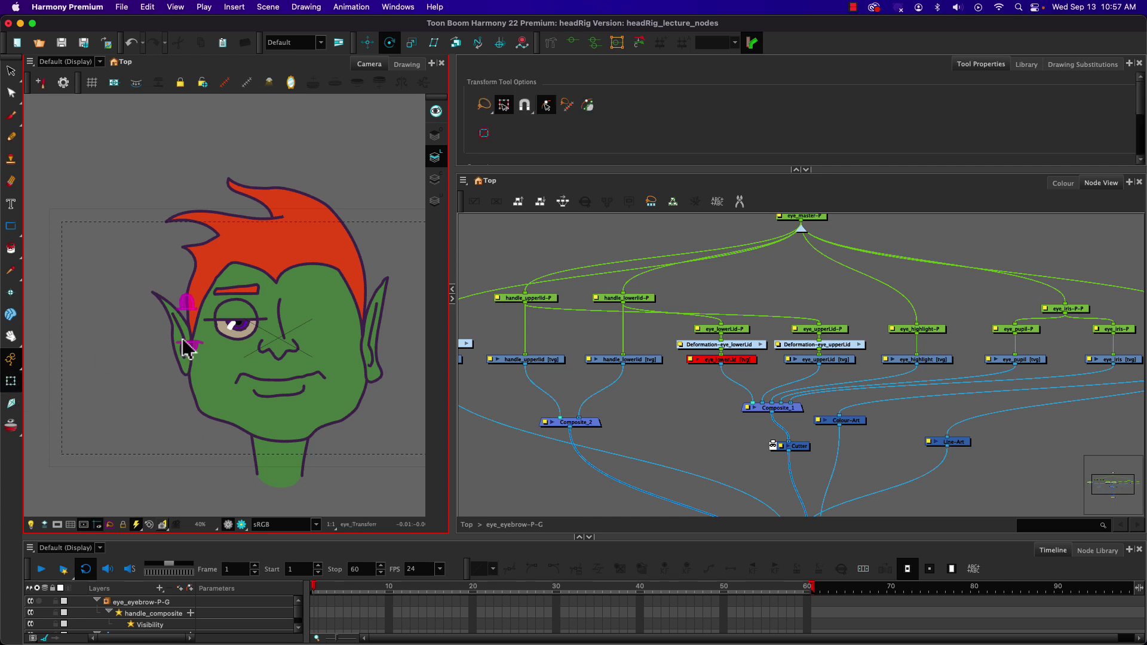
click(187, 307)
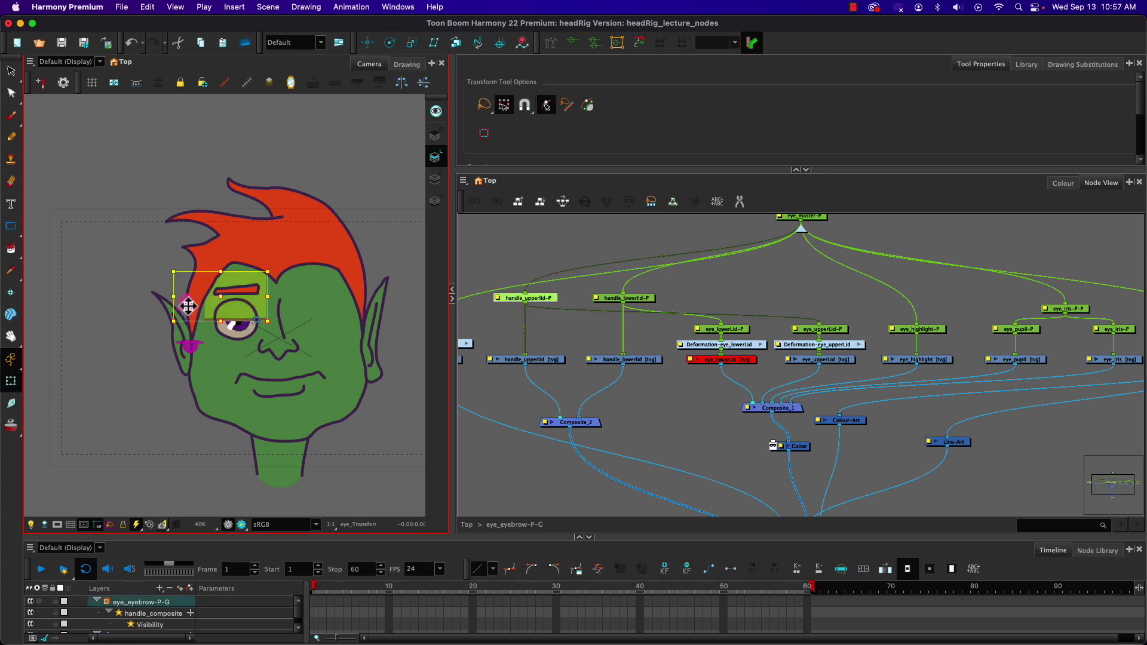
drag(188, 305, 187, 303)
click(95, 314)
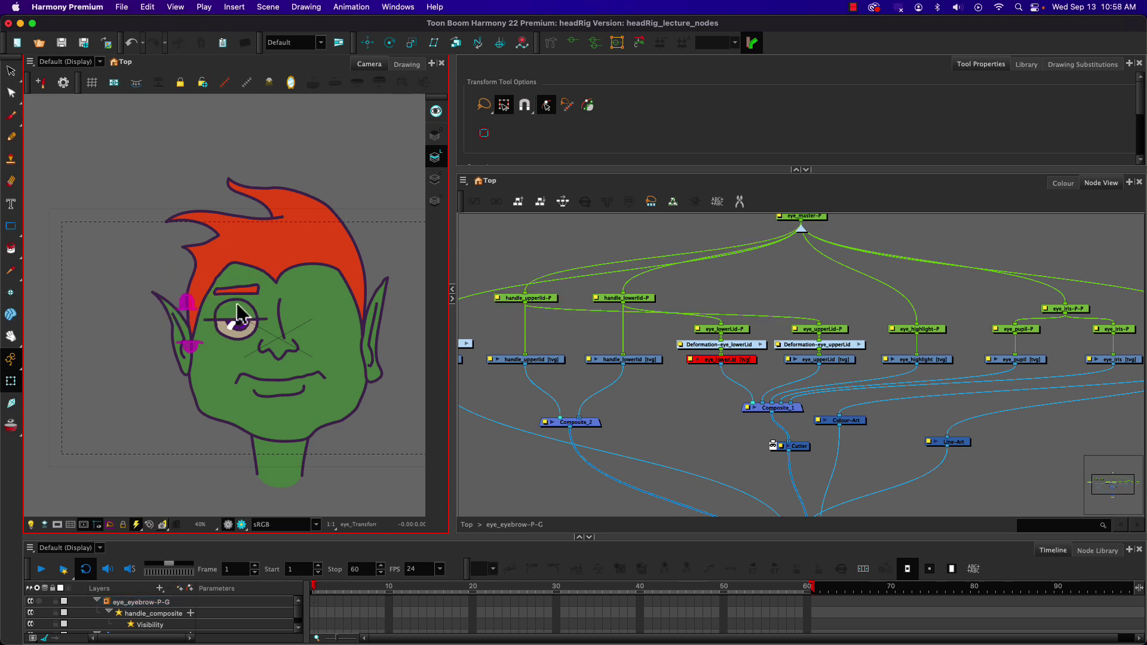
drag(187, 311, 184, 278)
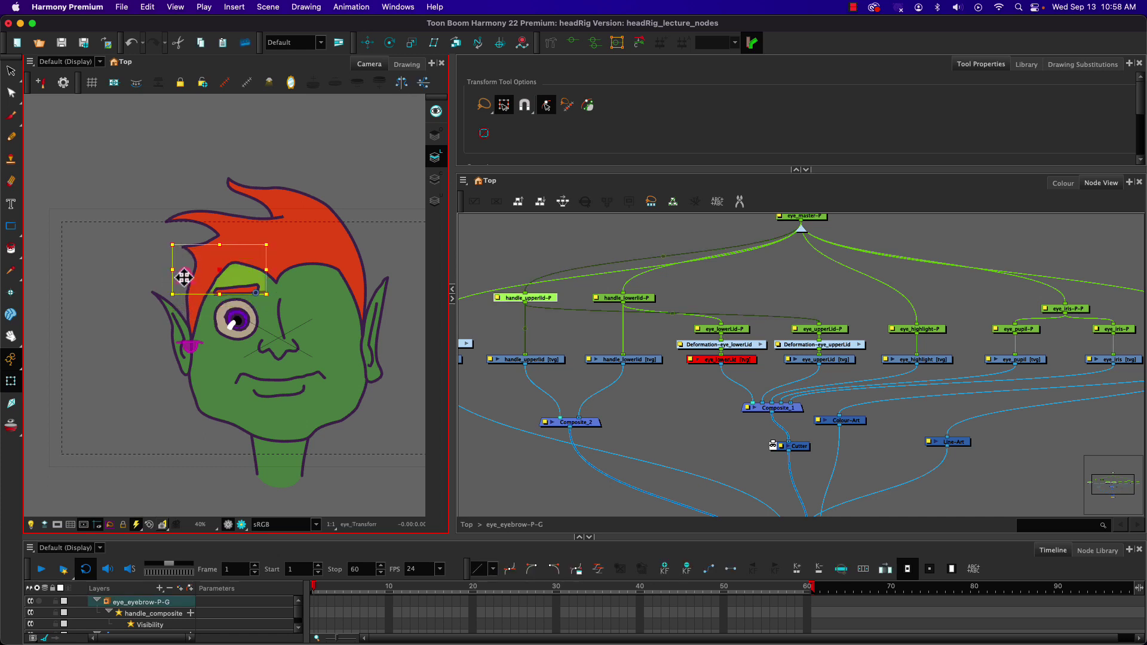
click(73, 297)
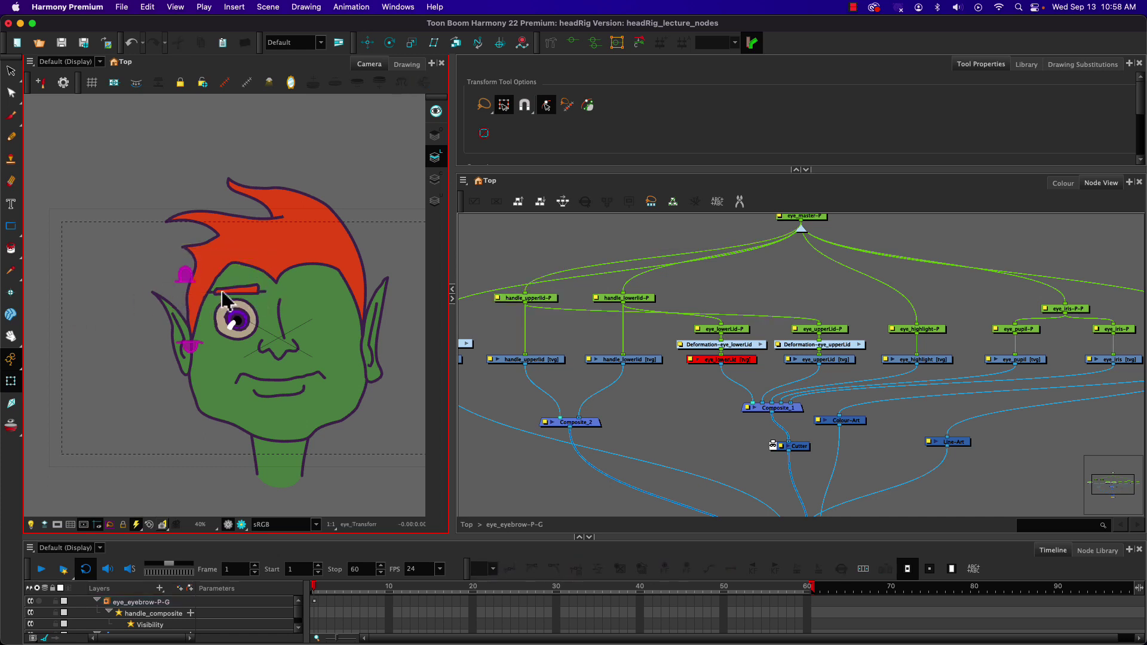
- Connect the Colour-Art node to the Cutter's matte input, and lower the upper lid handle slightly
click(572, 343)
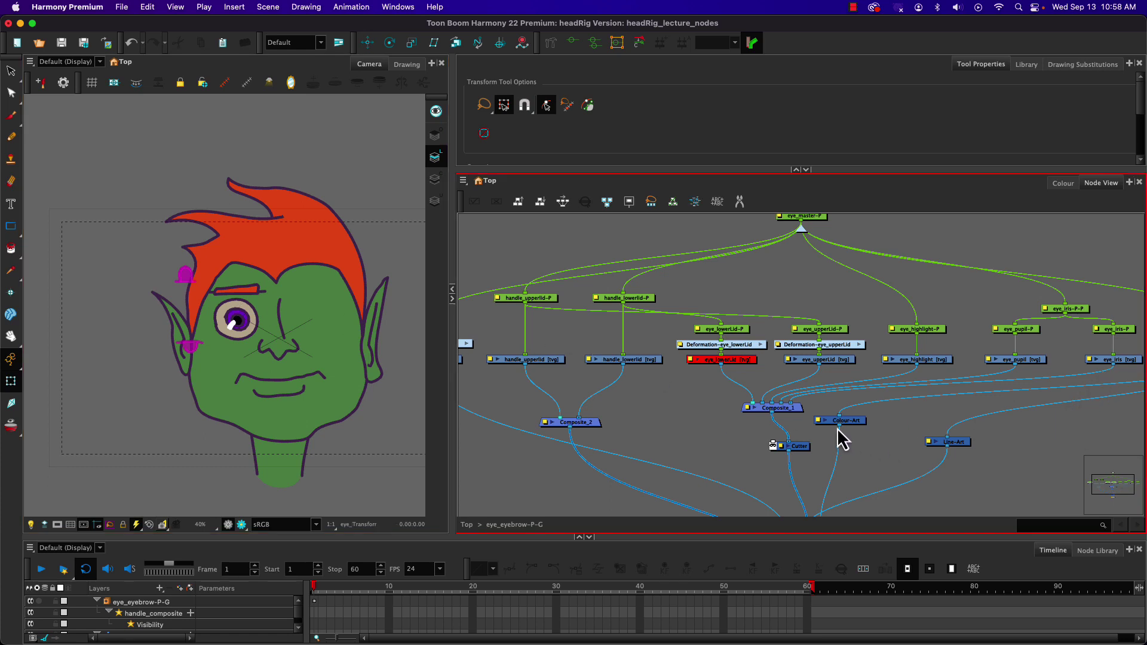
drag(840, 427, 772, 437)
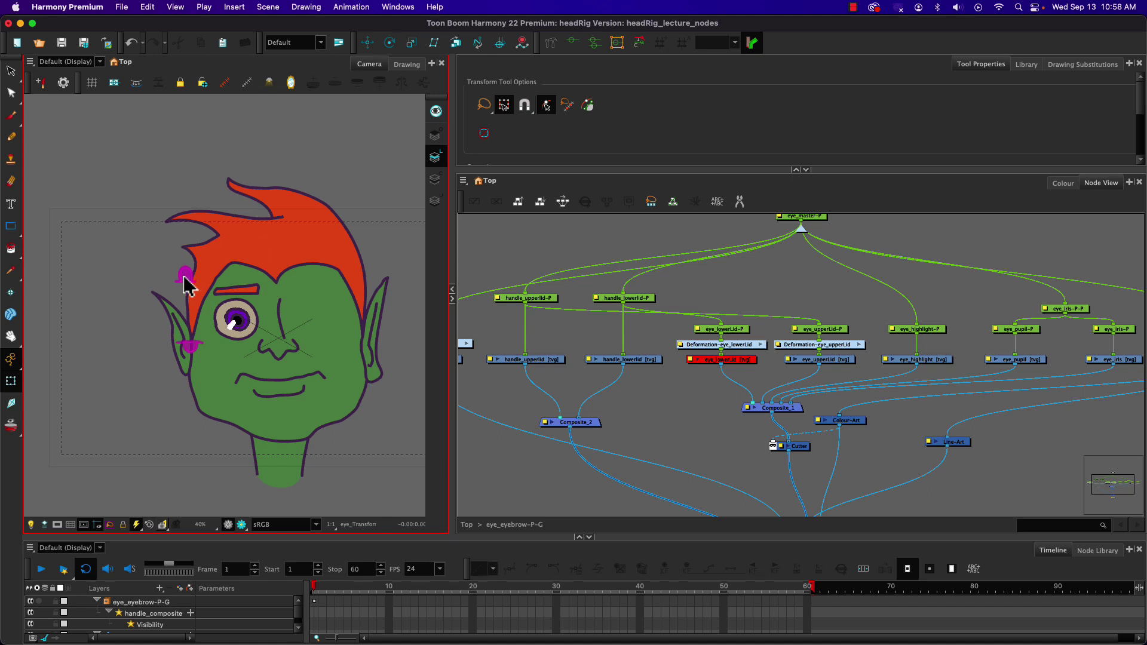
mouse_move(185, 285)
mouse_down()
mouse_move(189, 303)
mouse_move(206, 300)
mouse_move(171, 302)
mouse_move(188, 292)
mouse_up()
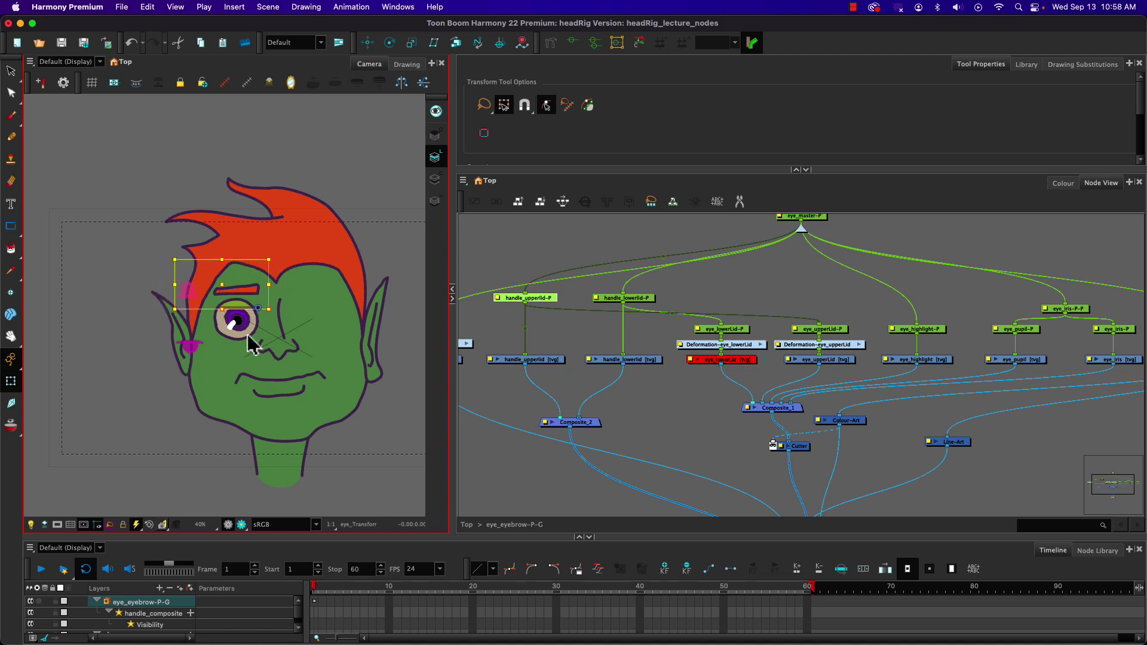
- Try to raise the lower lid handle beside the ear
click(190, 348)
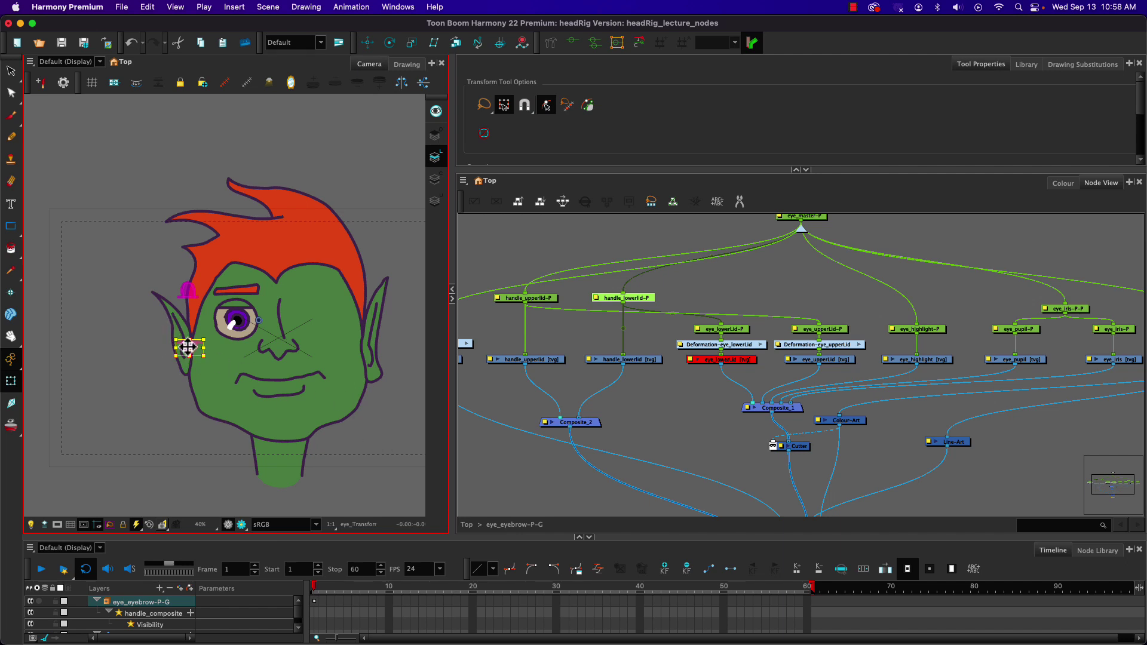
drag(189, 346, 186, 328)
key(super+z)
- Enable the eye_lowerLid drawing node and move the lower lid handle slightly down to lower the eyelid
click(679, 393)
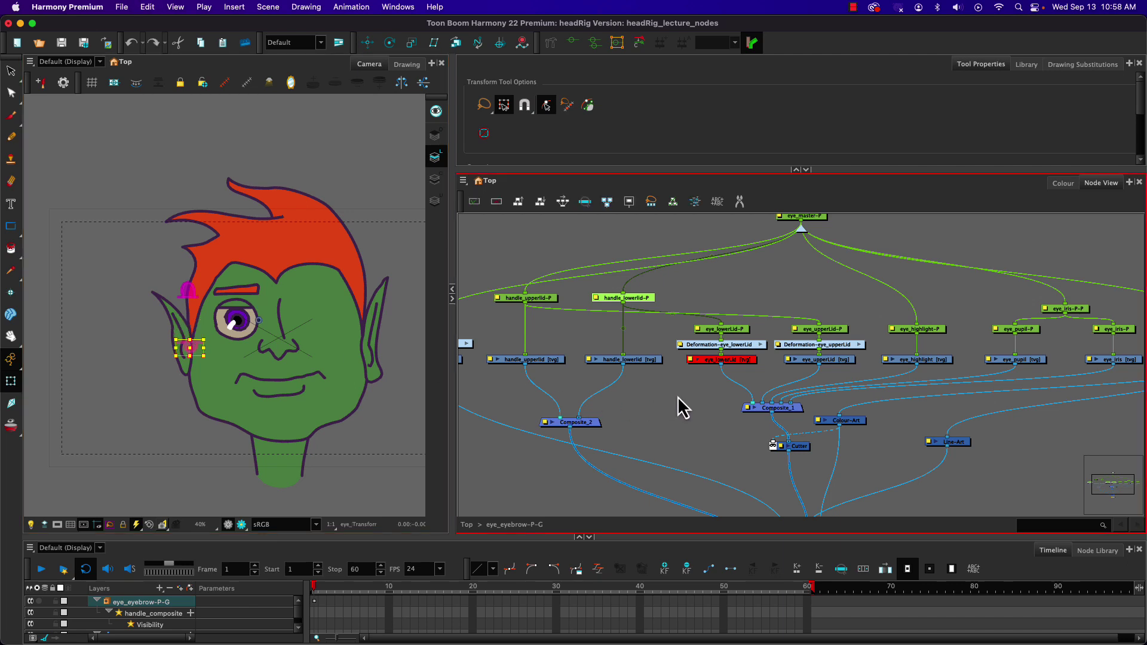
click(729, 363)
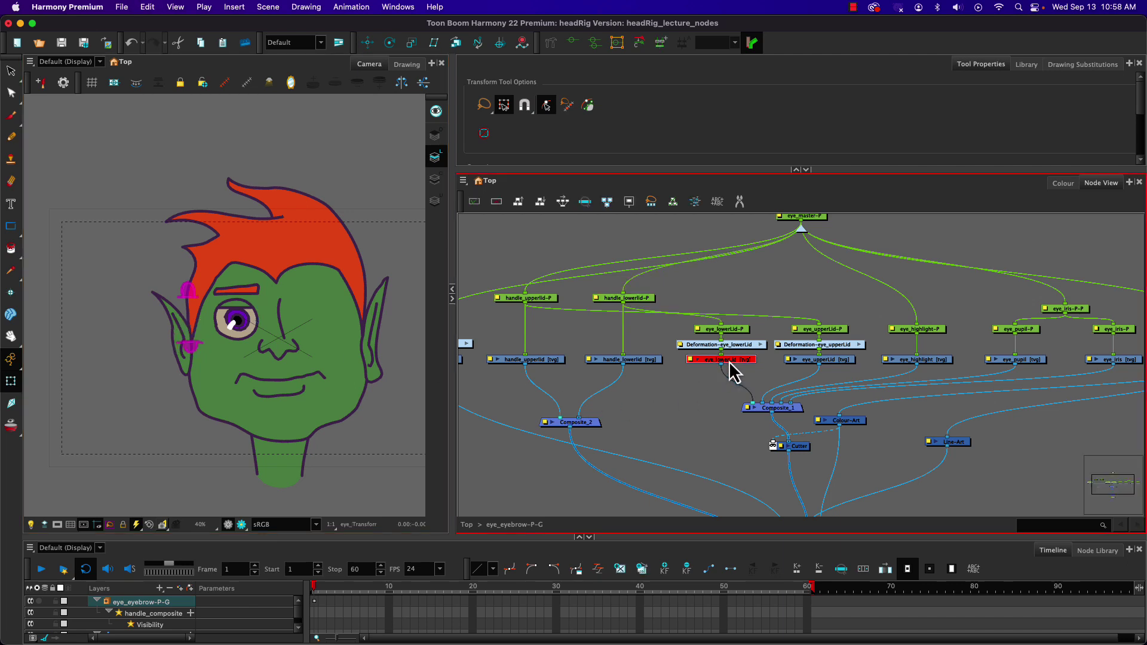
click(729, 361)
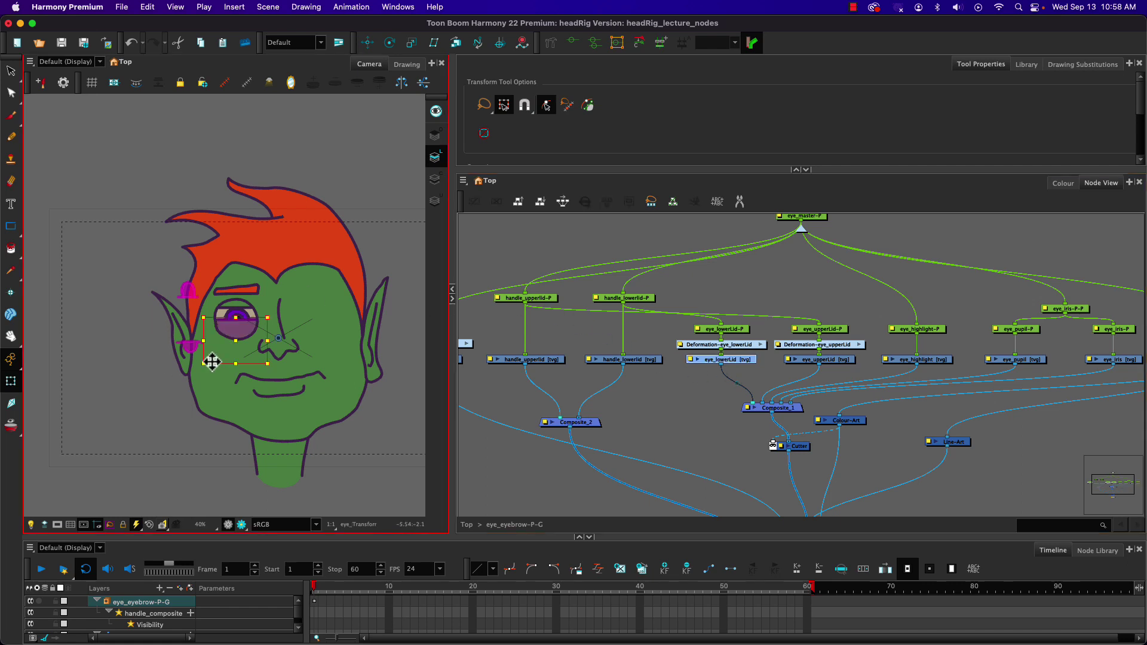
click(187, 333)
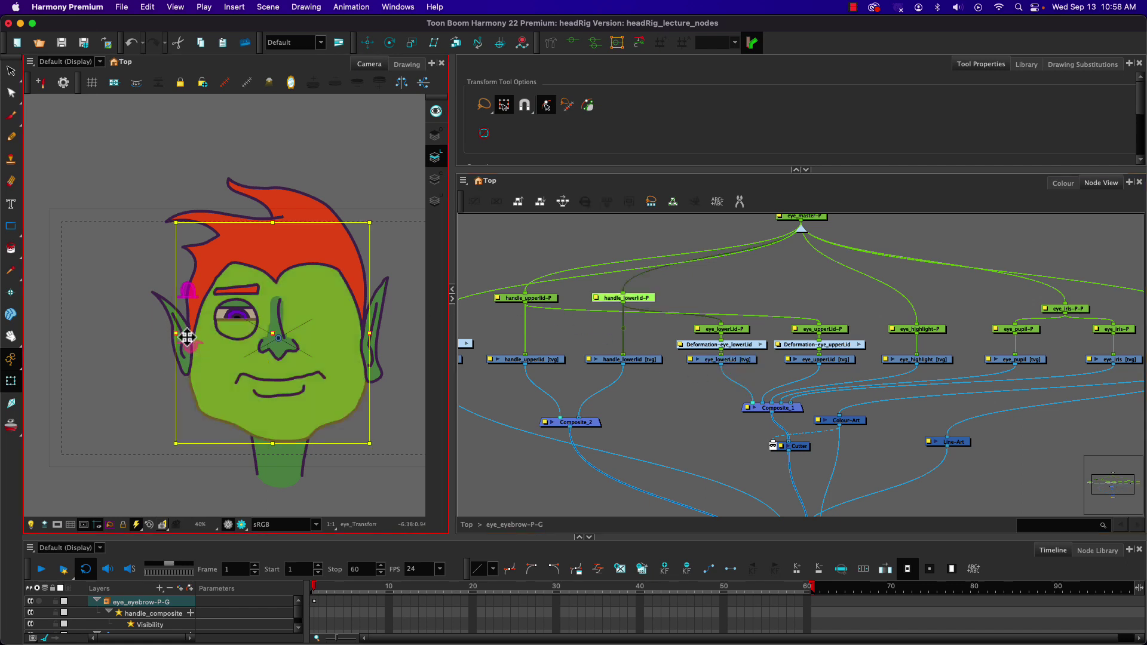
click(113, 351)
click(190, 346)
mouse_move(190, 349)
mouse_down()
mouse_move(190, 339)
mouse_move(190, 365)
mouse_move(188, 354)
mouse_up()
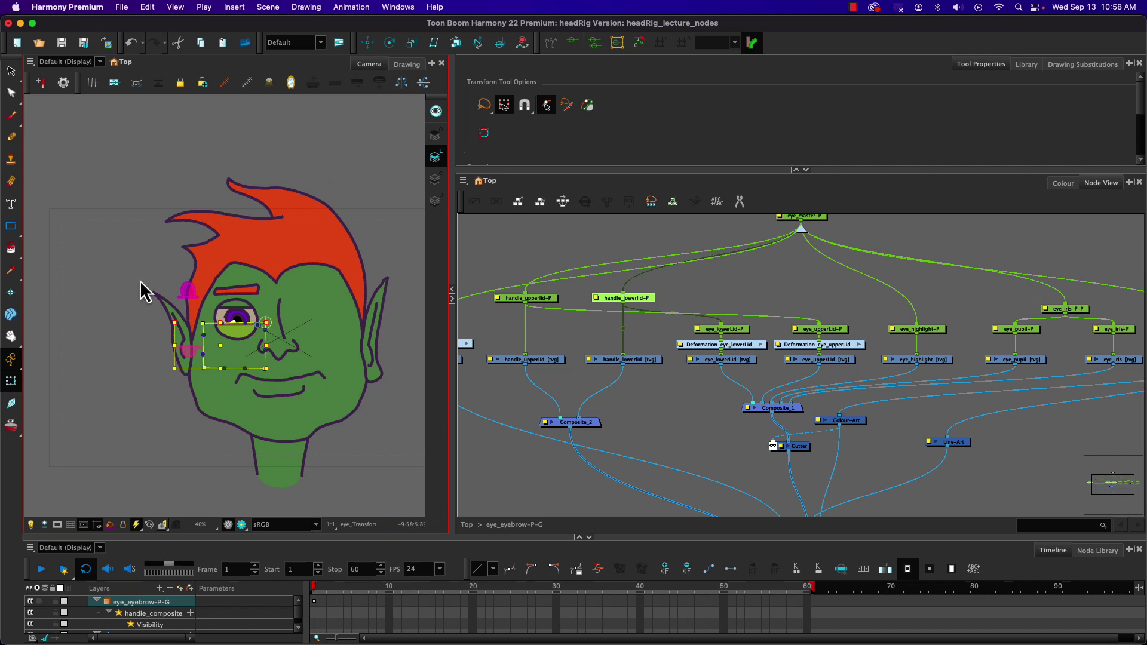
- Bend the lower lid's upper edge downward with its deformer handle, and show the upper lid's deformer controls as well
click(114, 291)
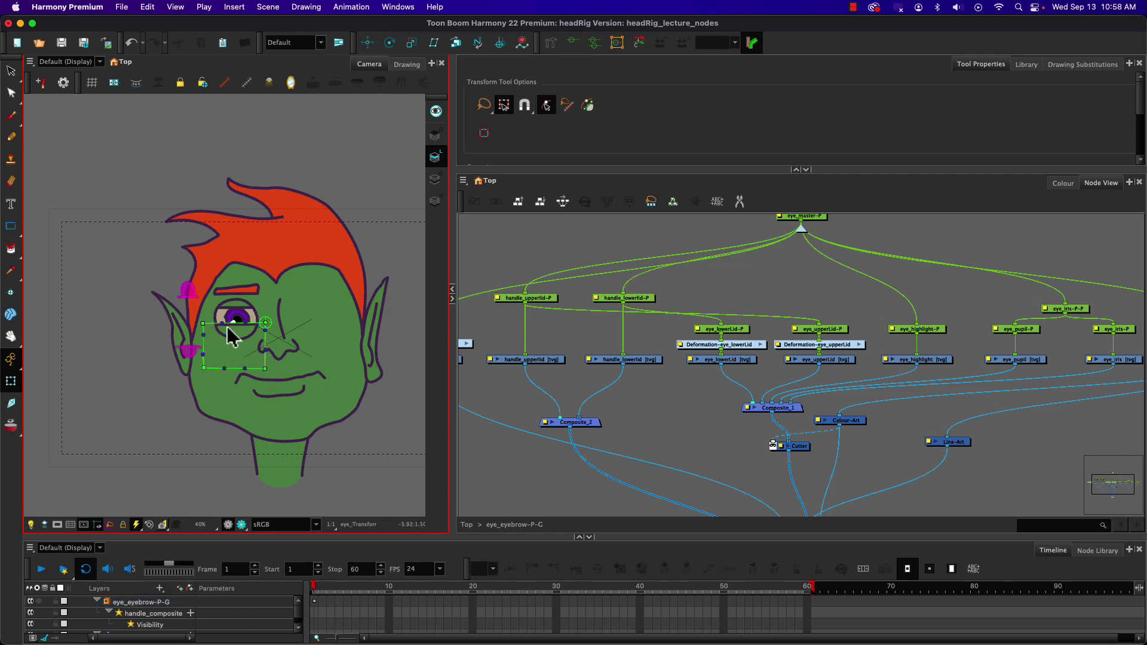
drag(247, 324, 229, 338)
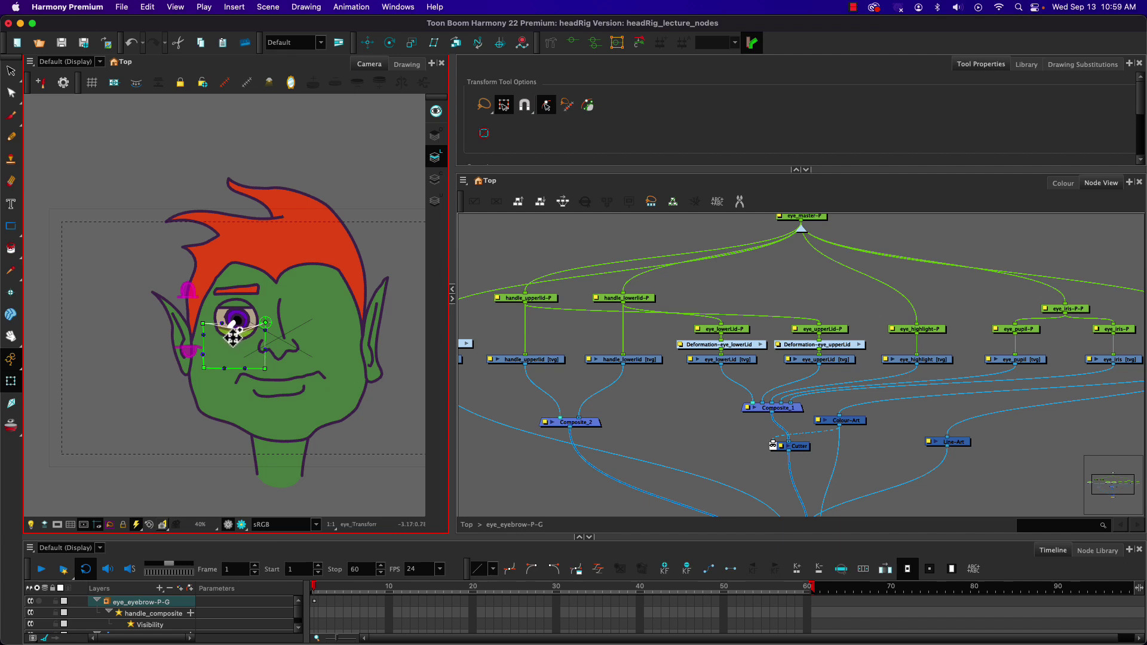
click(185, 291)
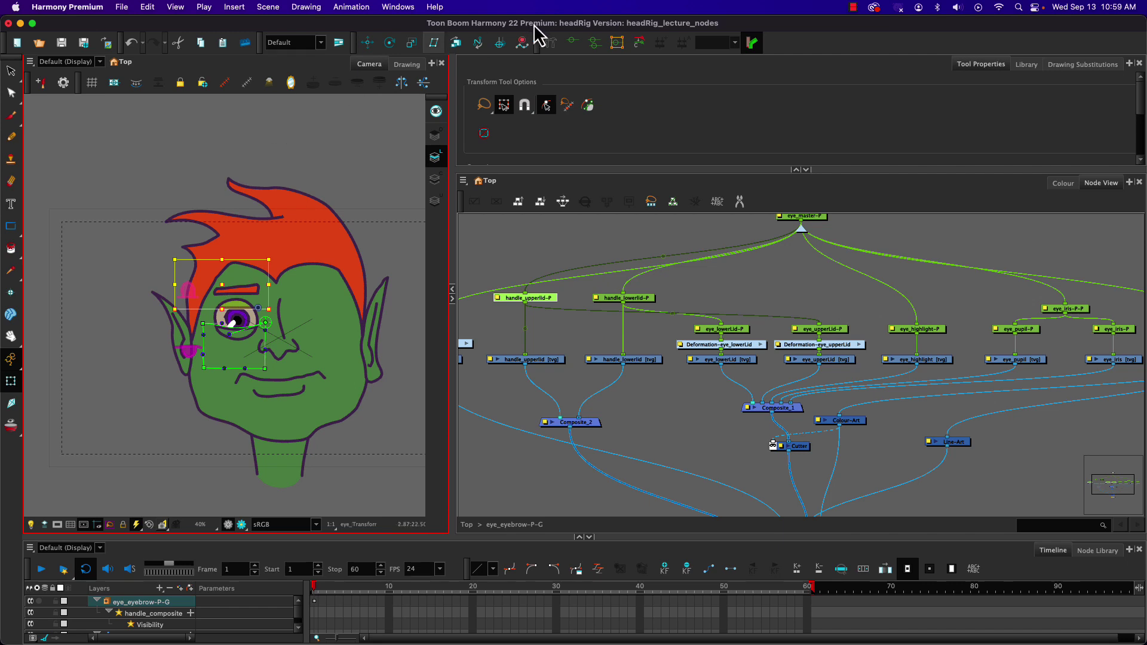
click(572, 43)
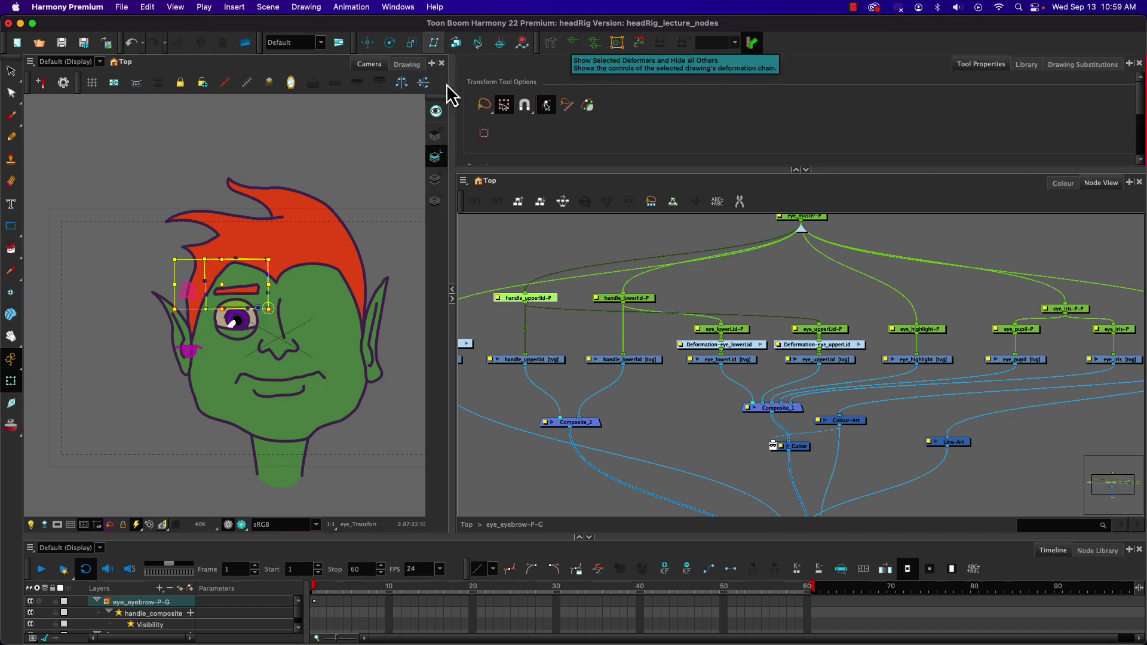
click(242, 345)
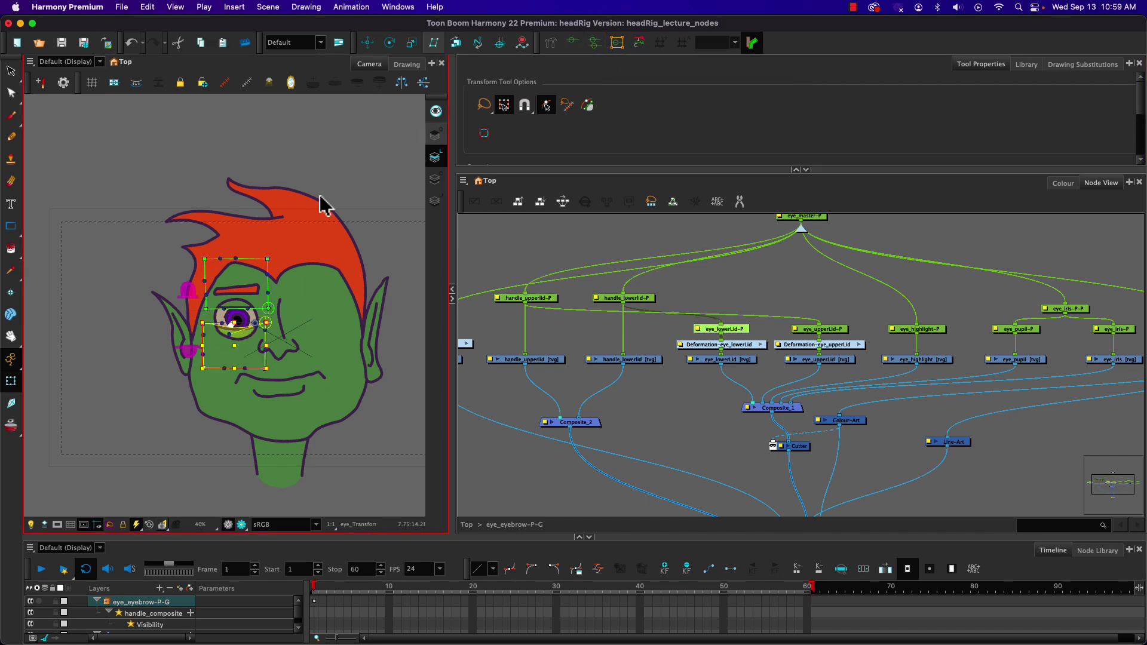
click(79, 220)
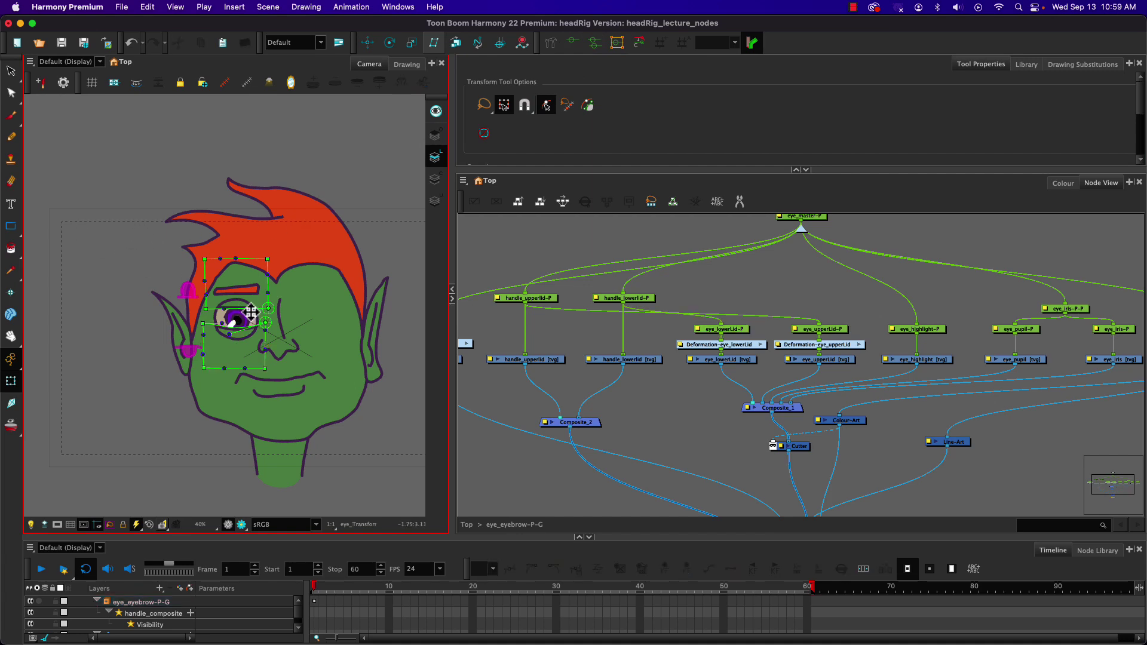
- Try to bend the upper lid's lower edge upward with its deformer handle
click(242, 293)
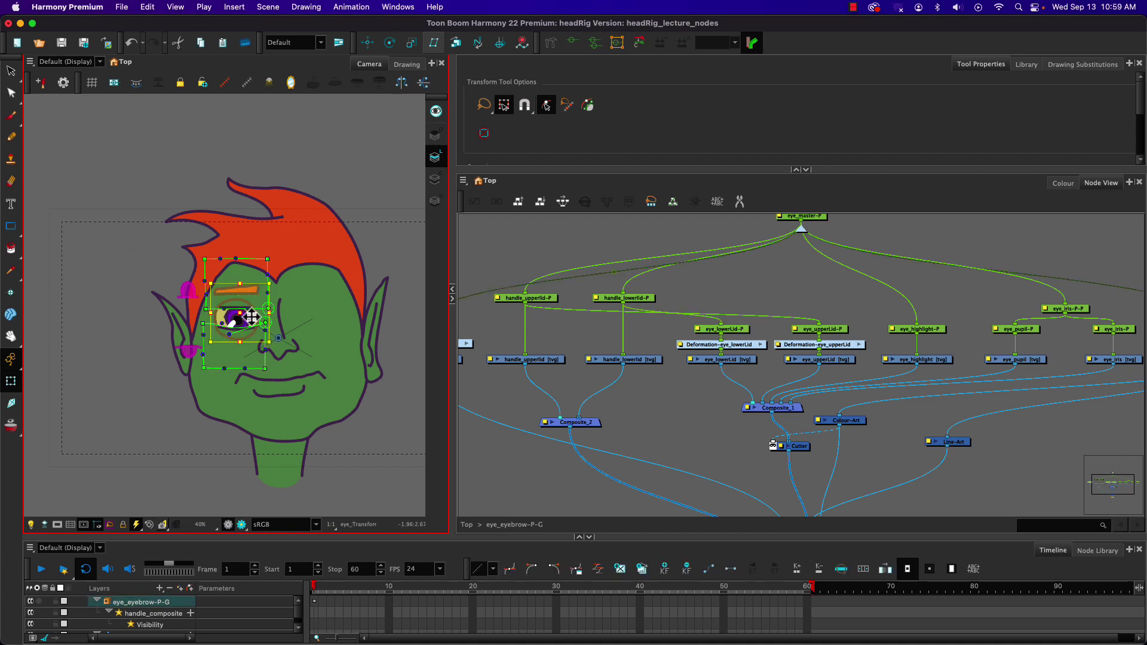
scroll(241, 298, up, 5)
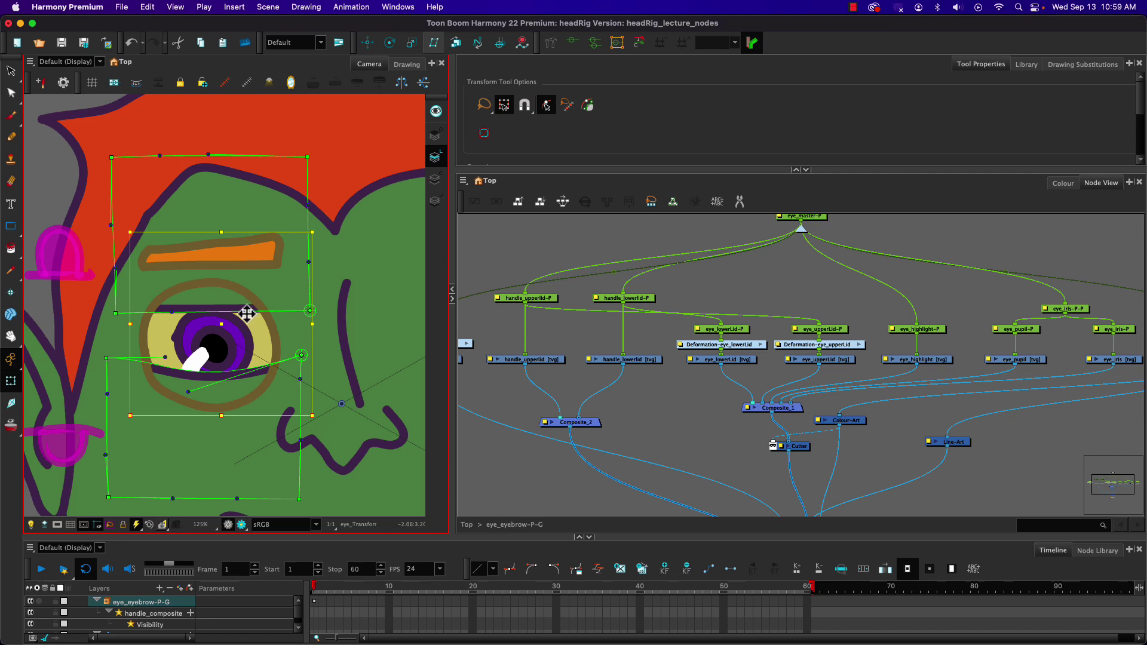
drag(246, 313, 232, 298)
key(super+z)
drag(246, 313, 239, 298)
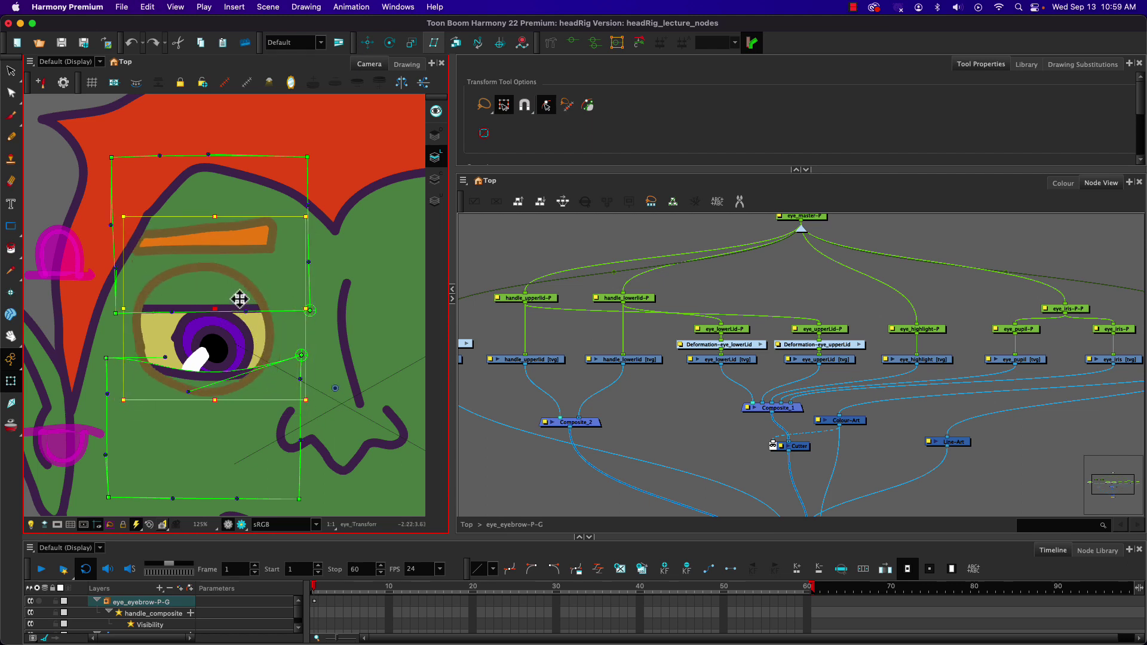
key(super+z)
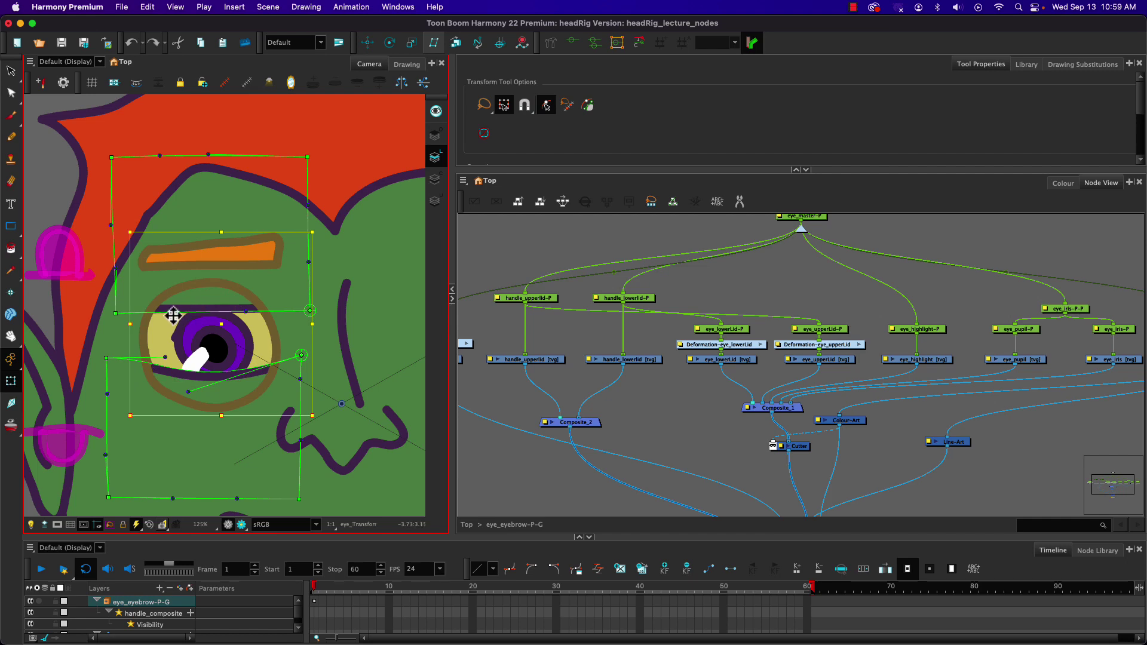
- Bend the upper lid's lower edge upward with the deformer handle nearest the nose
scroll(205, 310, up, 3)
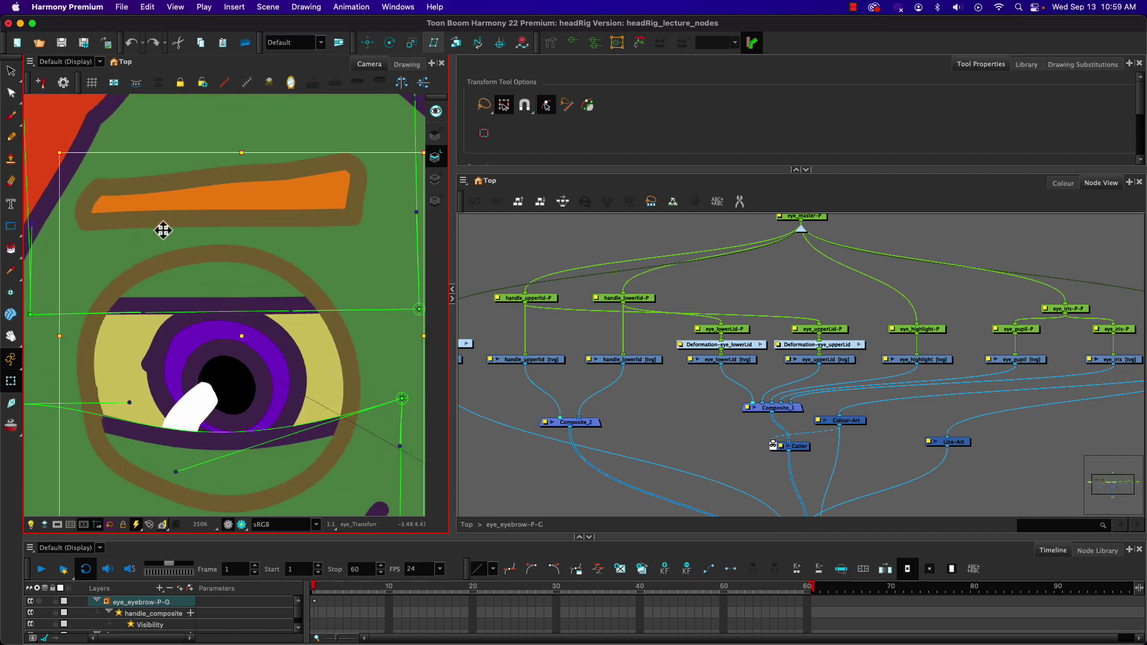
click(51, 360)
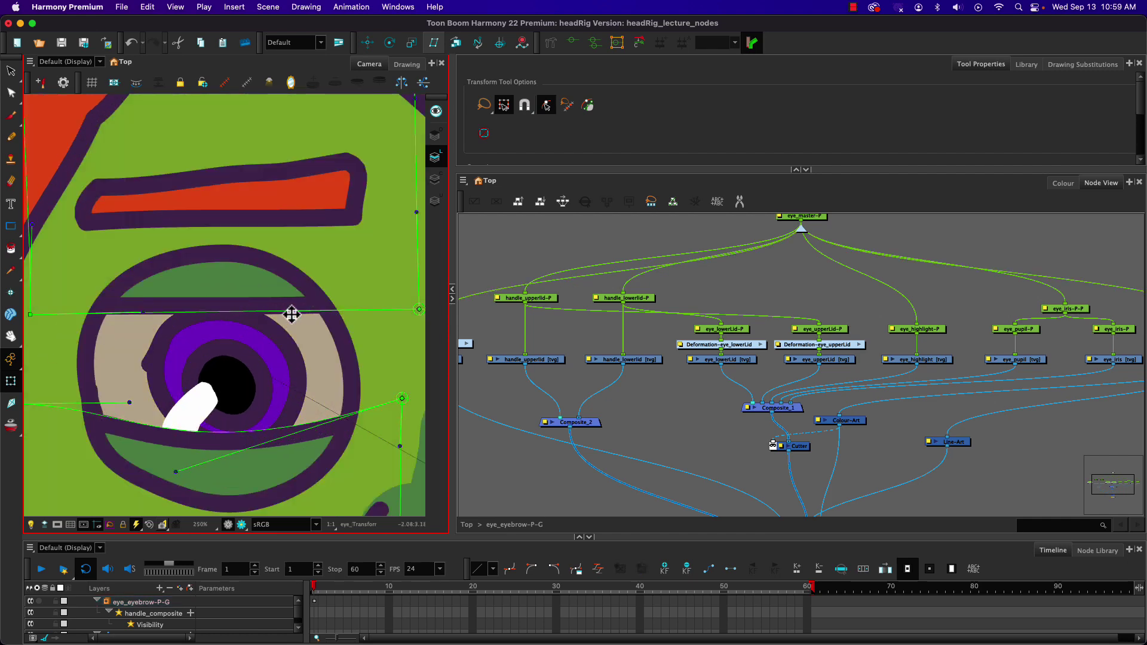
click(419, 311)
key(Escape)
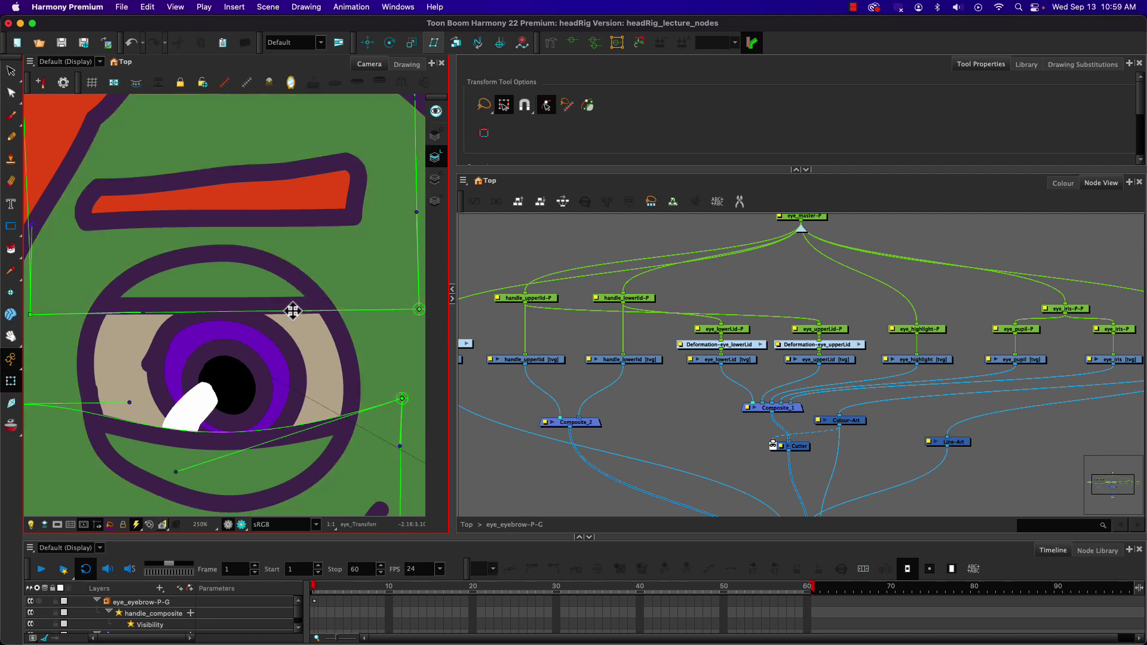
drag(291, 314, 210, 224)
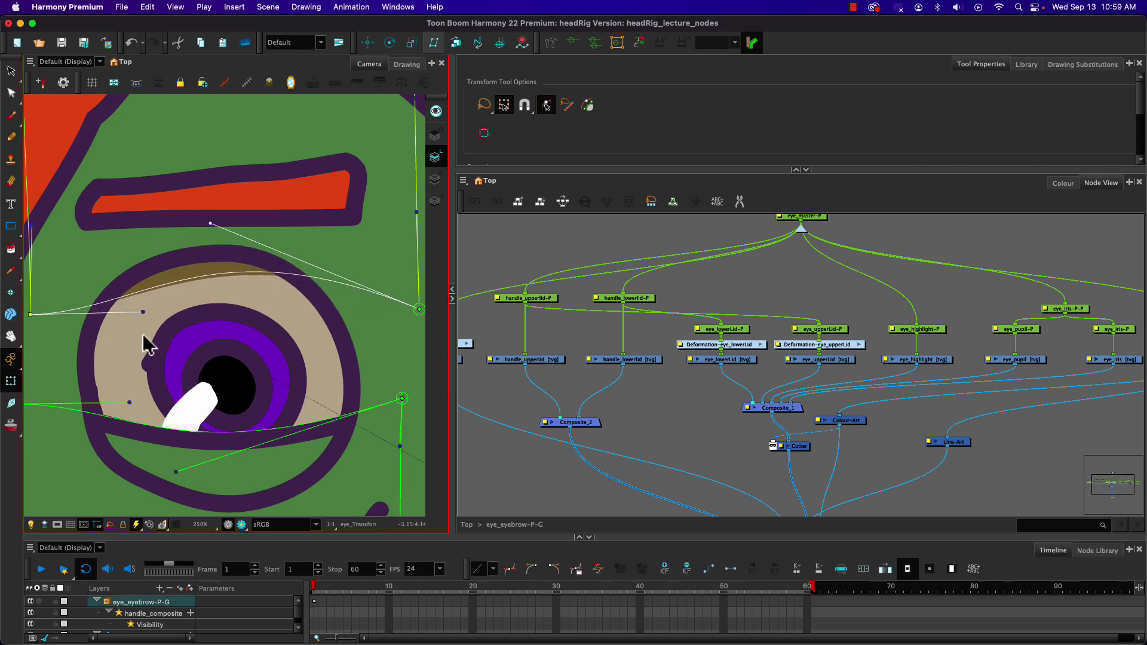
- Move the upper lid handle beside the ear slightly down to lower the upper eyelid
drag(142, 332, 320, 328)
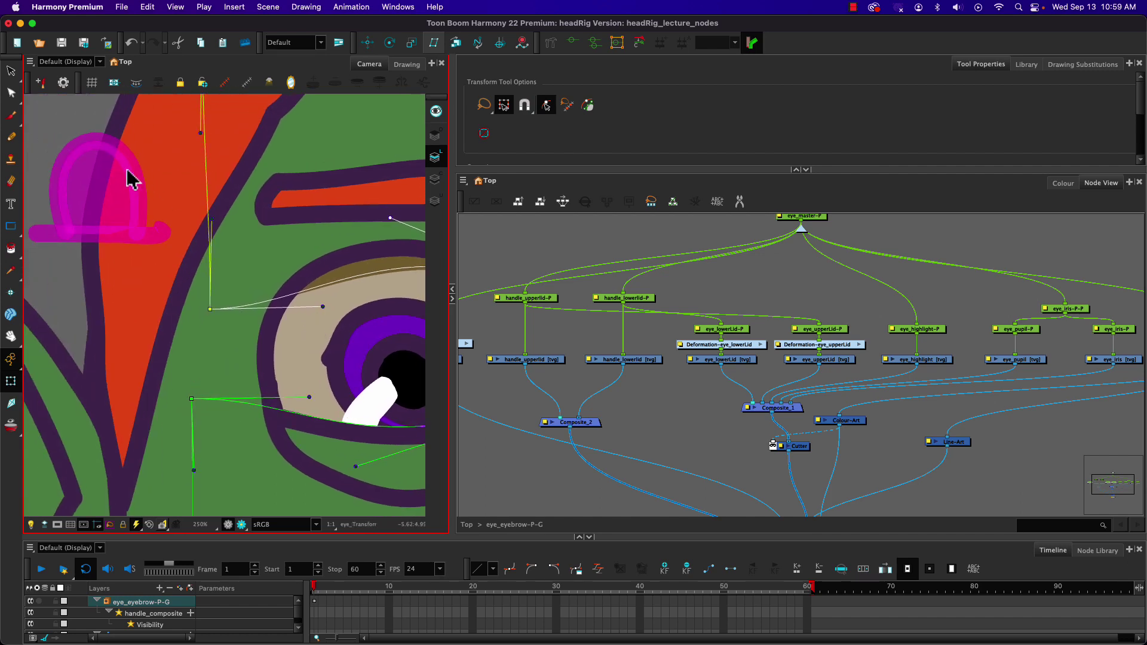
scroll(107, 209, up, 5)
scroll(105, 209, down, 8)
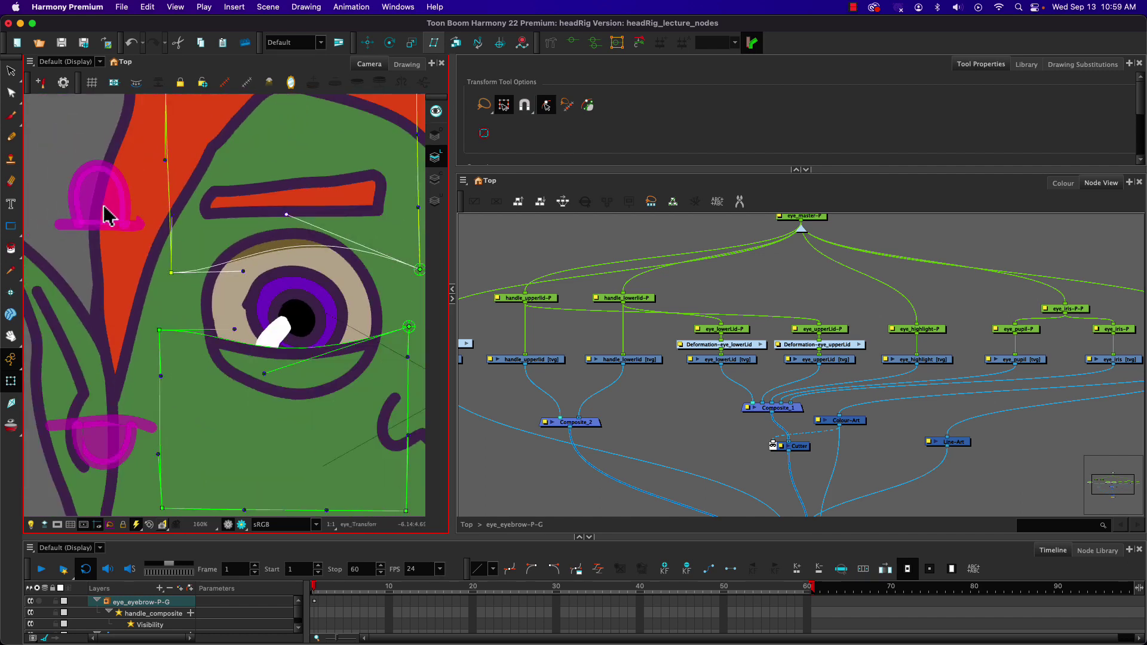
scroll(104, 212, down, 2)
click(102, 218)
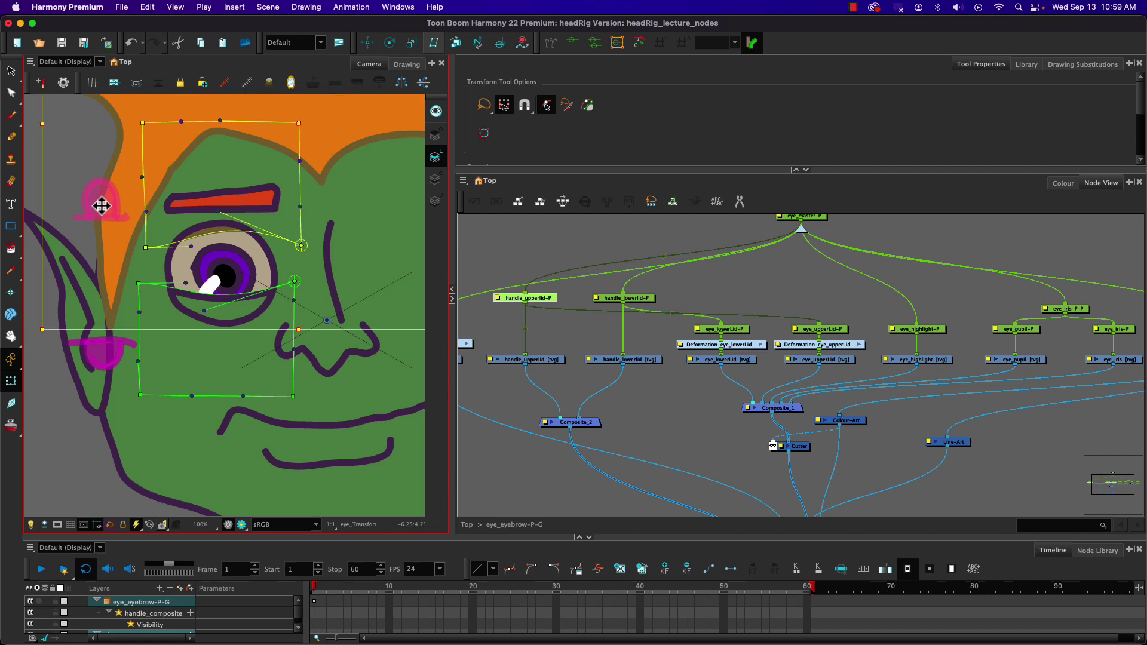
drag(101, 206, 95, 234)
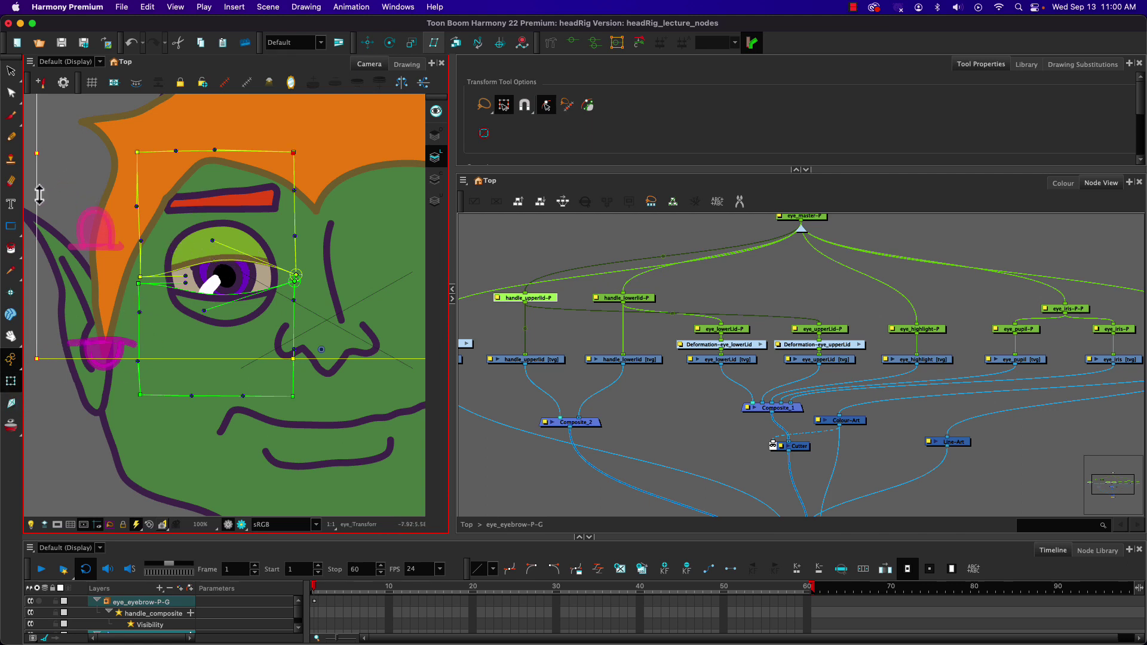
- Hide all manipulator controls in the camera view and select the lower lid handle
click(55, 436)
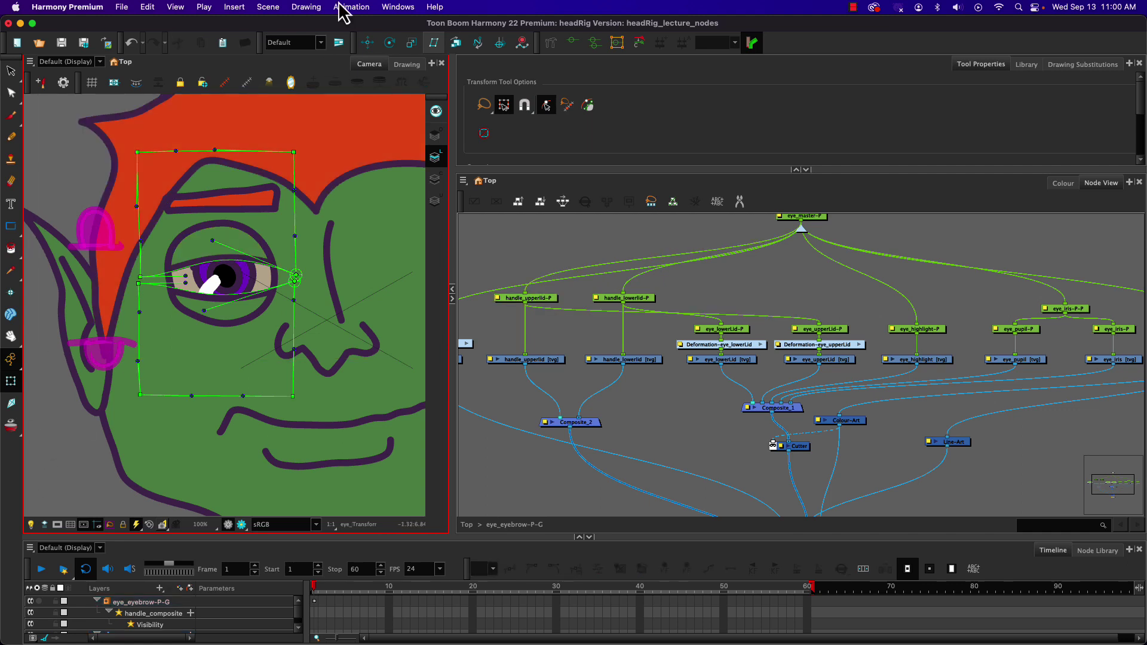
click(246, 82)
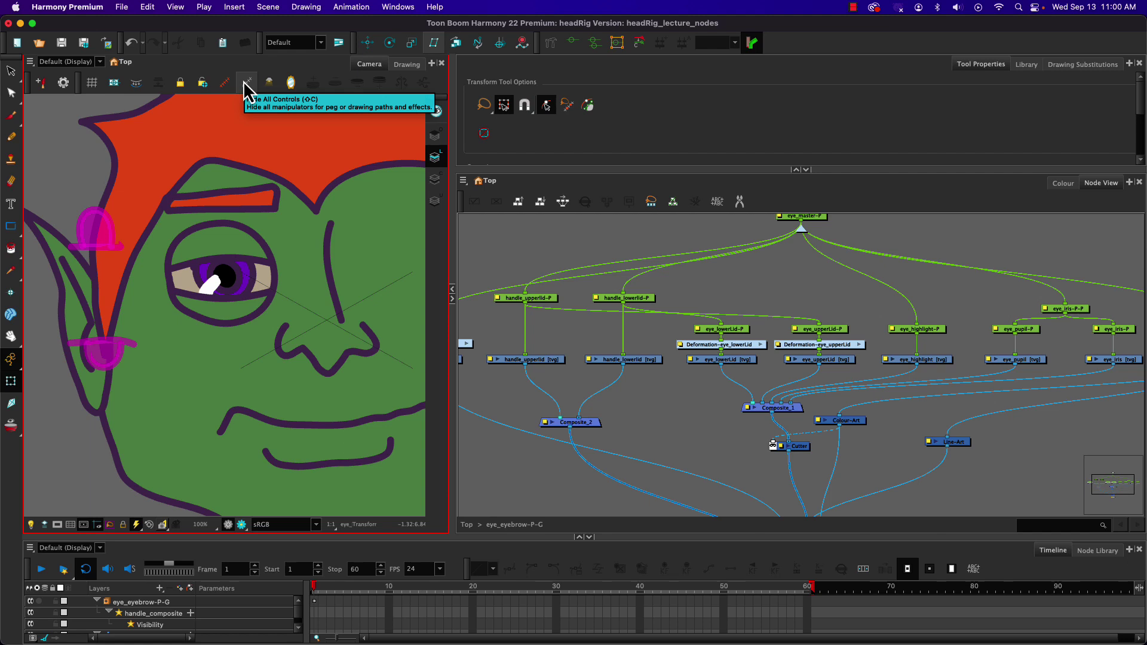
click(98, 360)
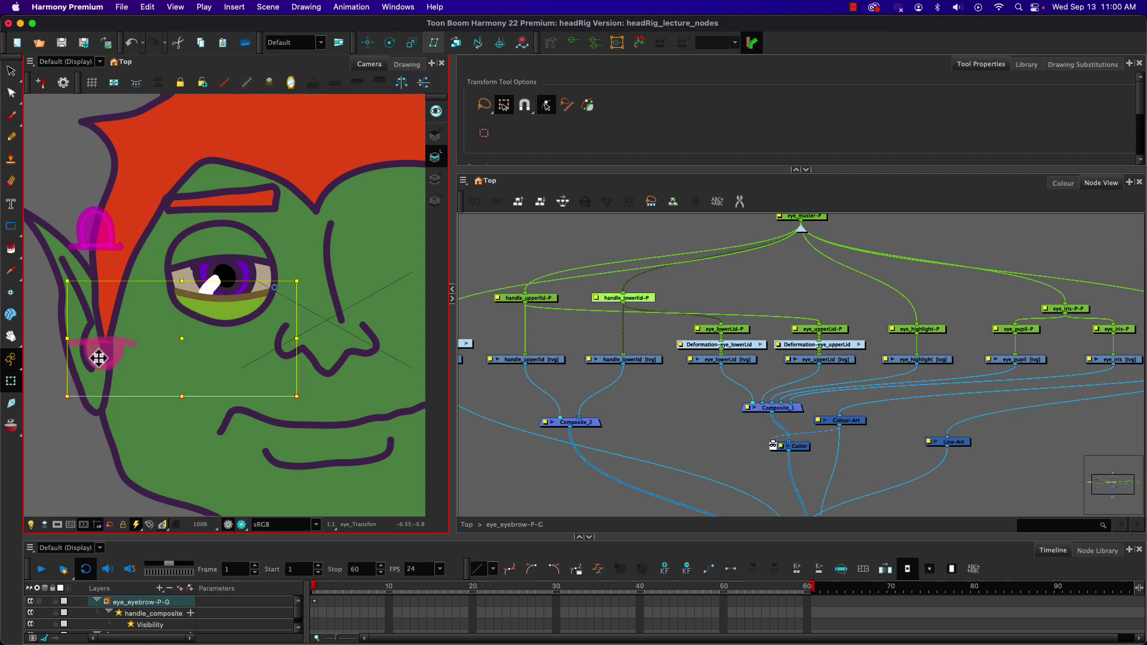
scroll(98, 359, up, 1)
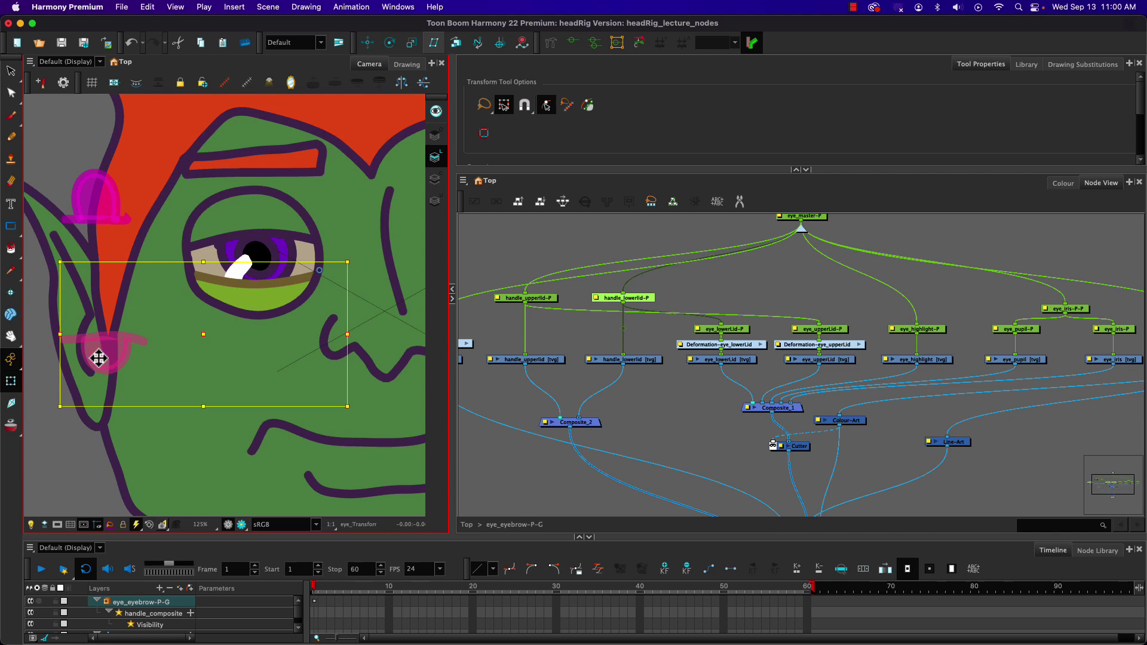
scroll(98, 357, up, 1)
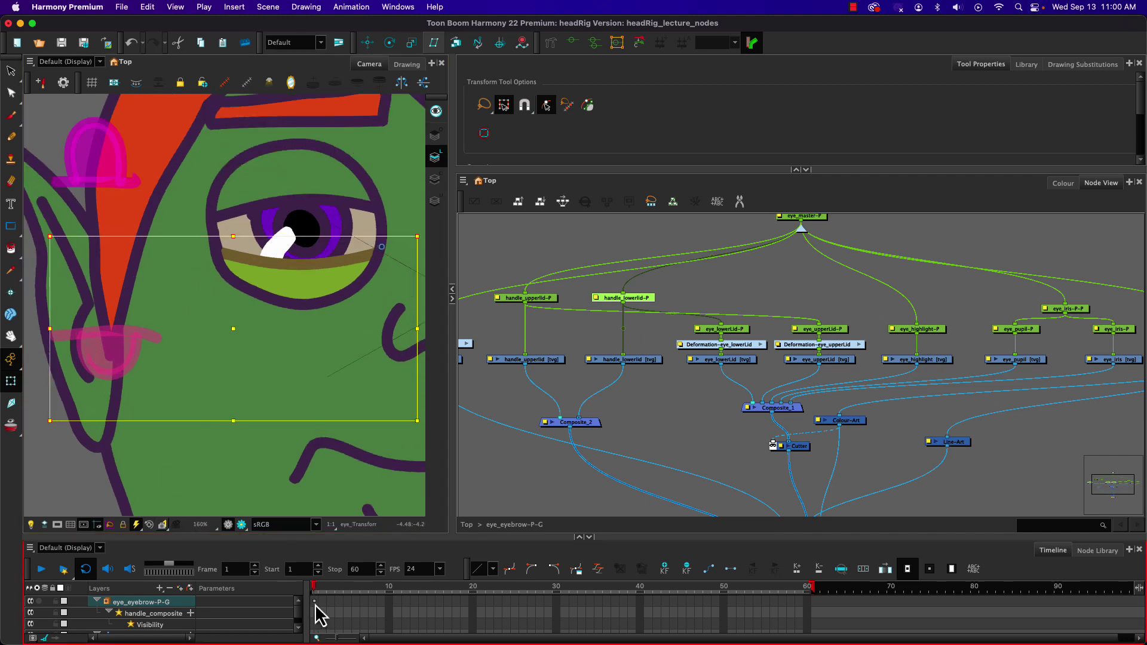
- Delete the keyframe of the eye_eyebrow-P-G group at frame 1
click(316, 602)
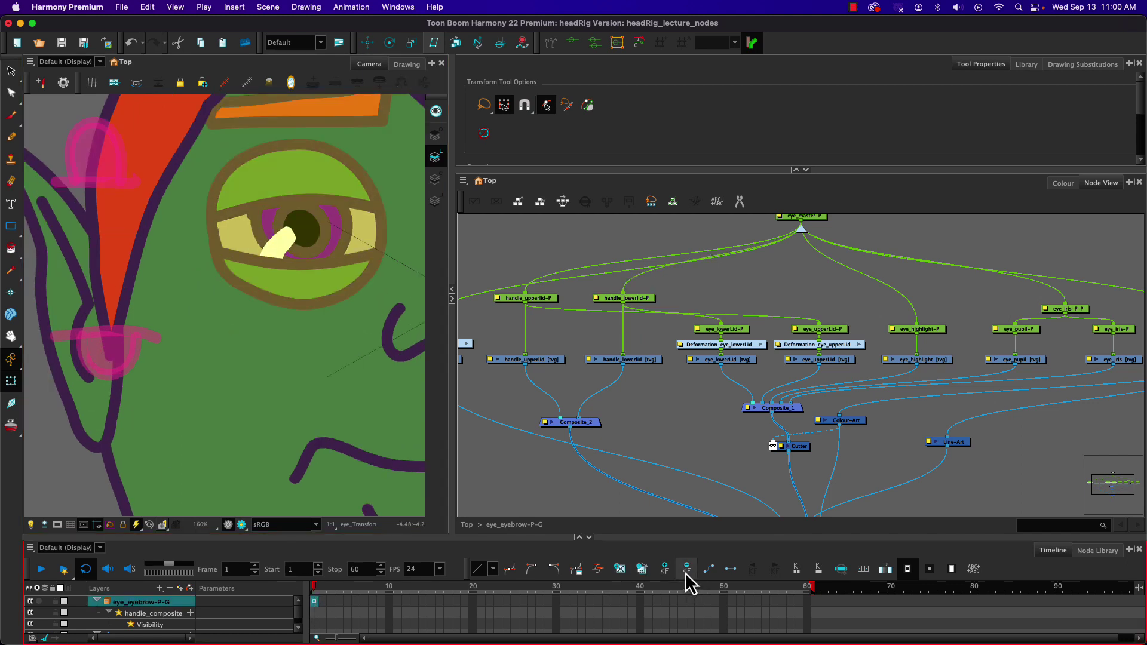
click(686, 570)
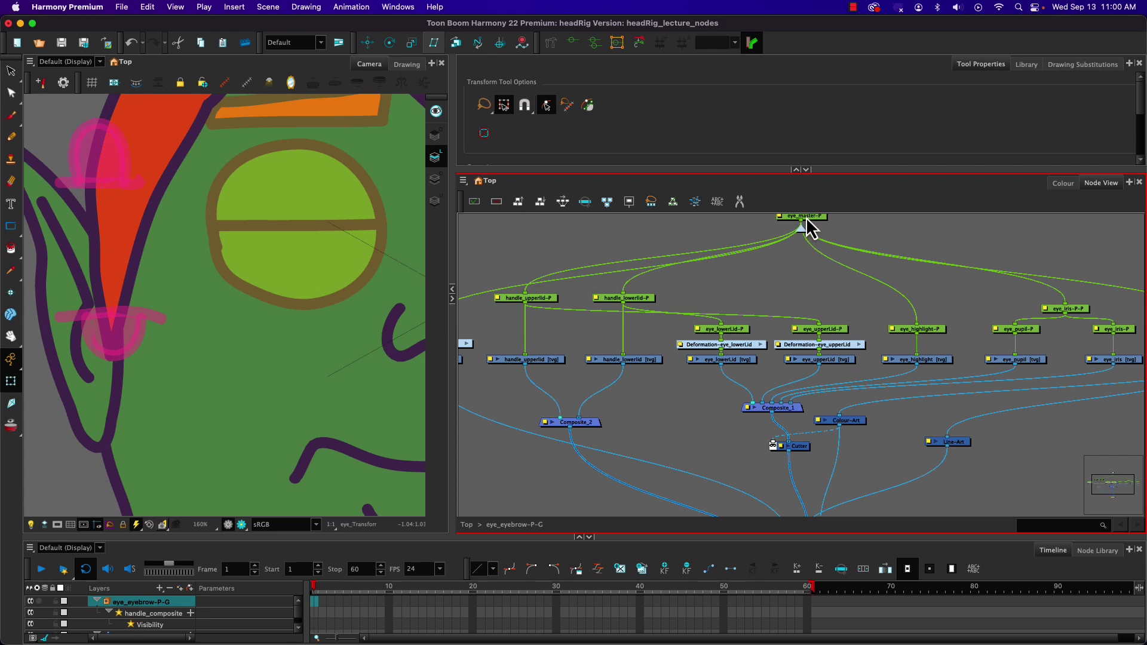
- Move the eye_master-P peg's pivot from the nose to just below the eye with the Rotate tool, and return to the Transform tool
click(249, 340)
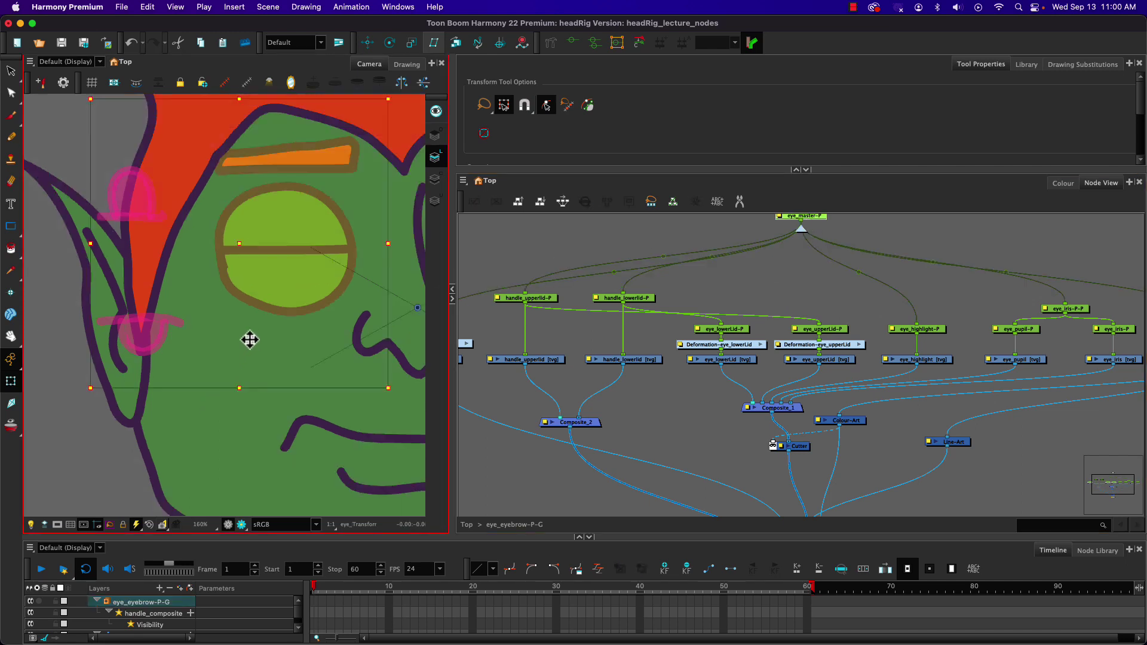
scroll(249, 339, down, 4)
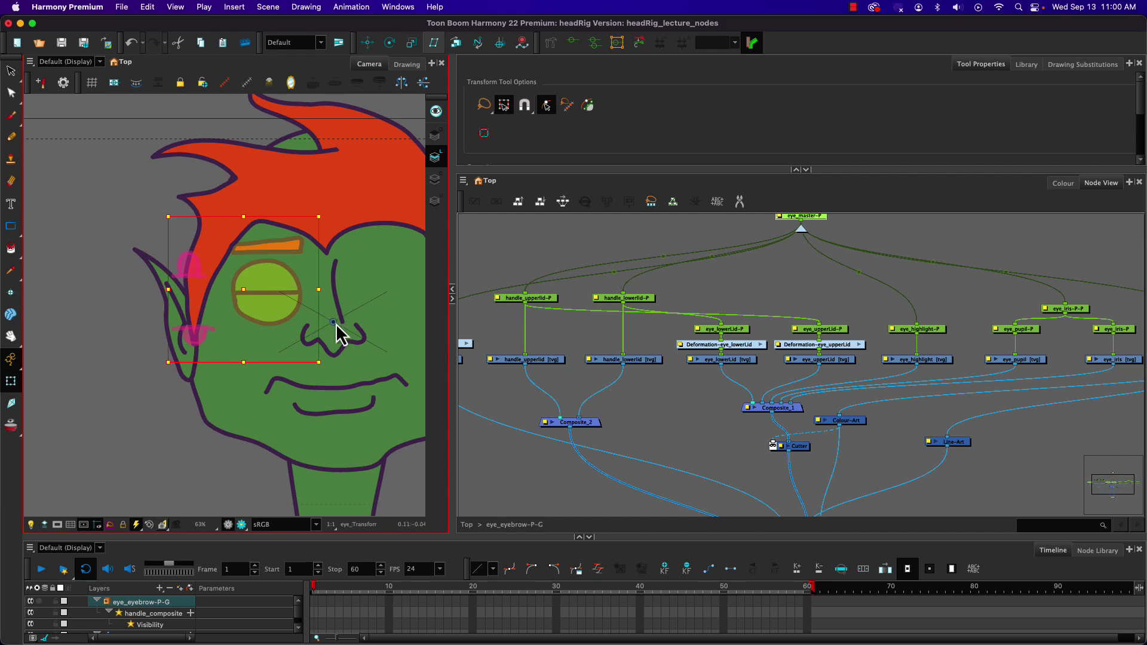
click(390, 43)
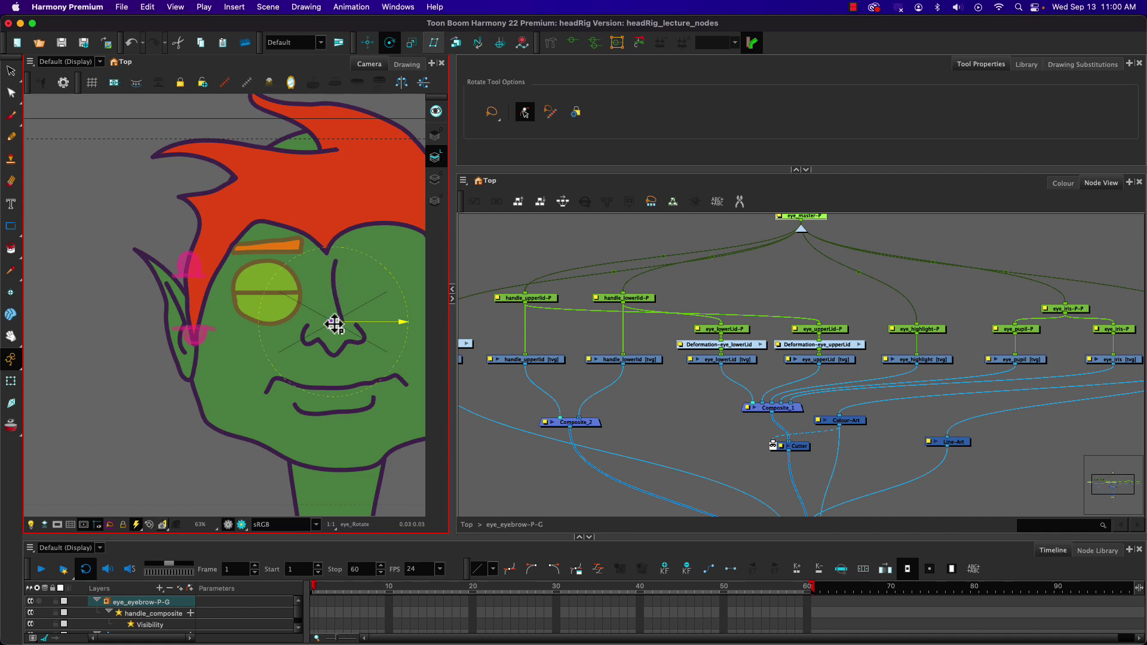
drag(334, 322, 267, 327)
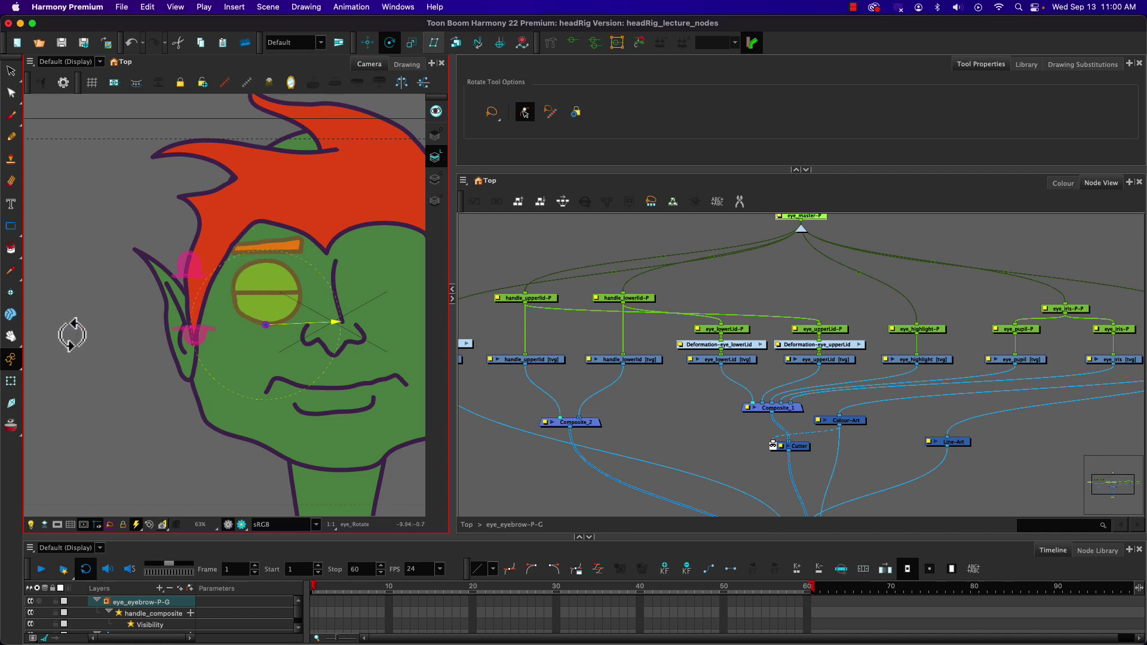
click(11, 380)
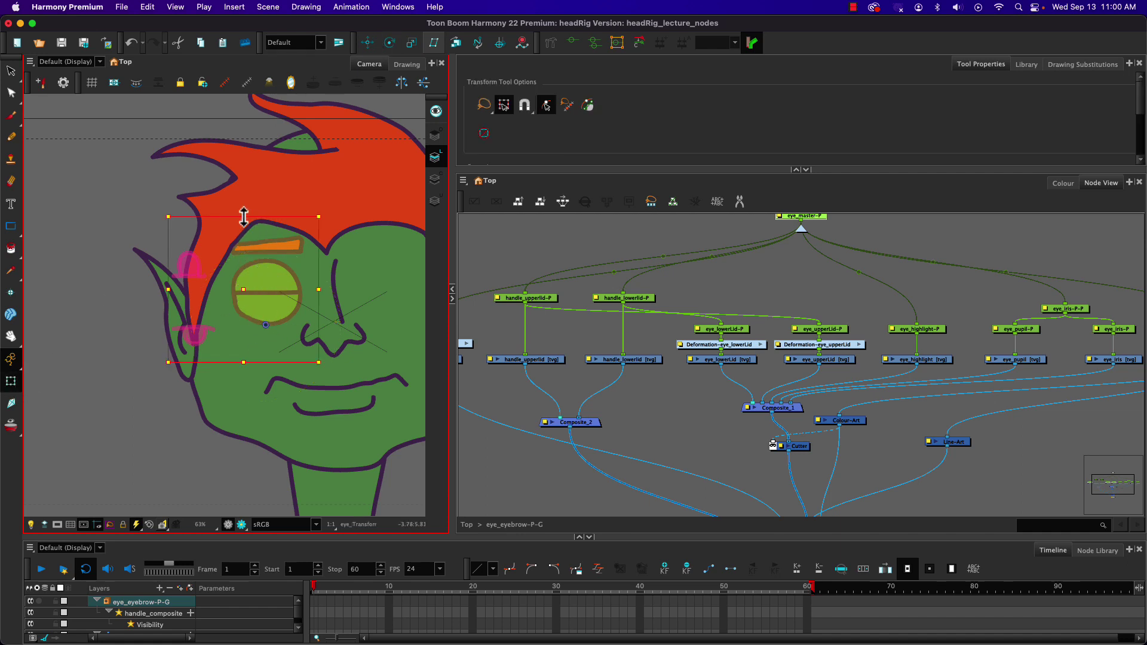
- Try to transform the whole eye from the upper edge of its bounding box, and deselect it
mouse_move(245, 216)
mouse_down()
mouse_move(248, 181)
mouse_move(238, 218)
mouse_move(238, 179)
mouse_move(231, 218)
mouse_up()
click(102, 218)
click(606, 363)
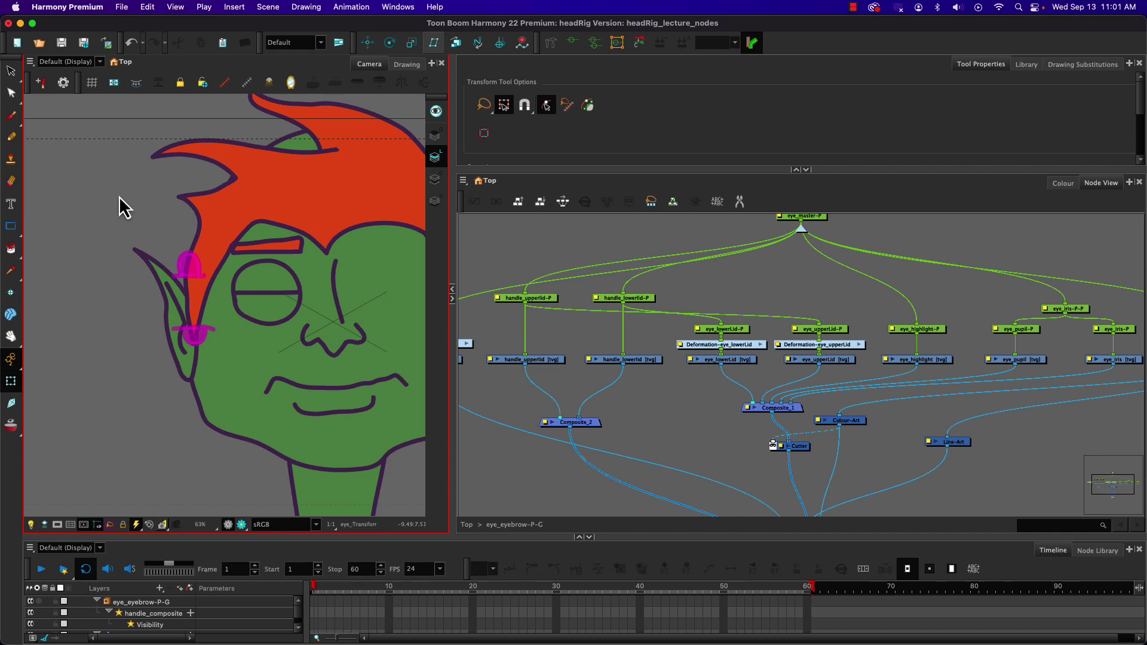
- Leave the eye_eyebrow-P-G group and return to the top-level node network
key(2)
key(2)
key(2)
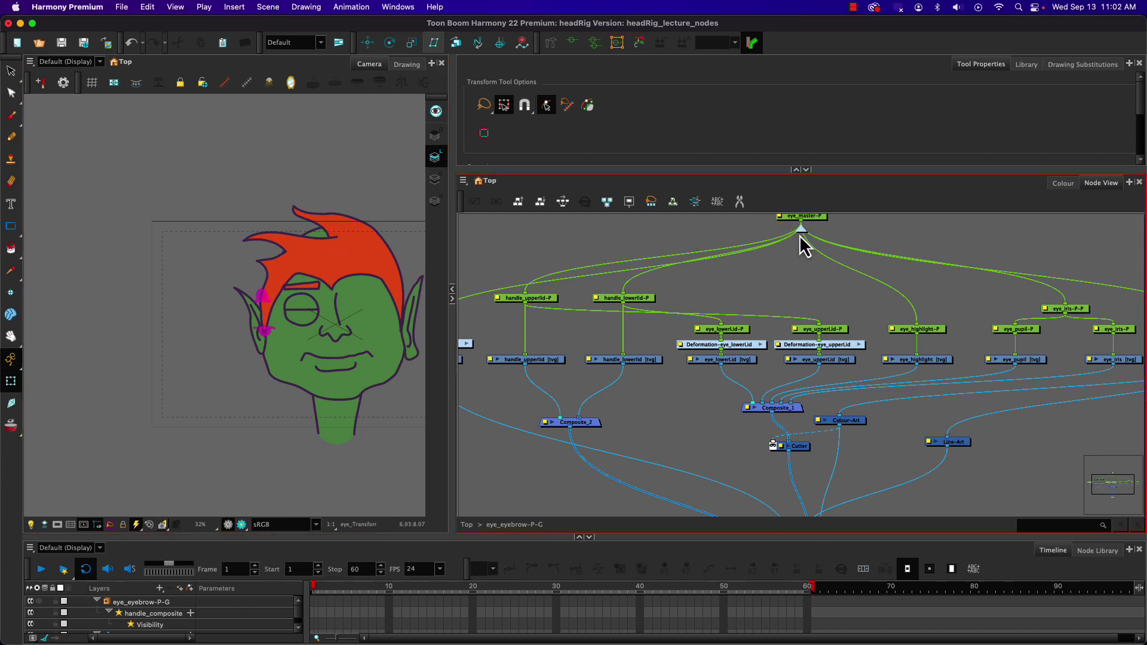
key(super+Return)
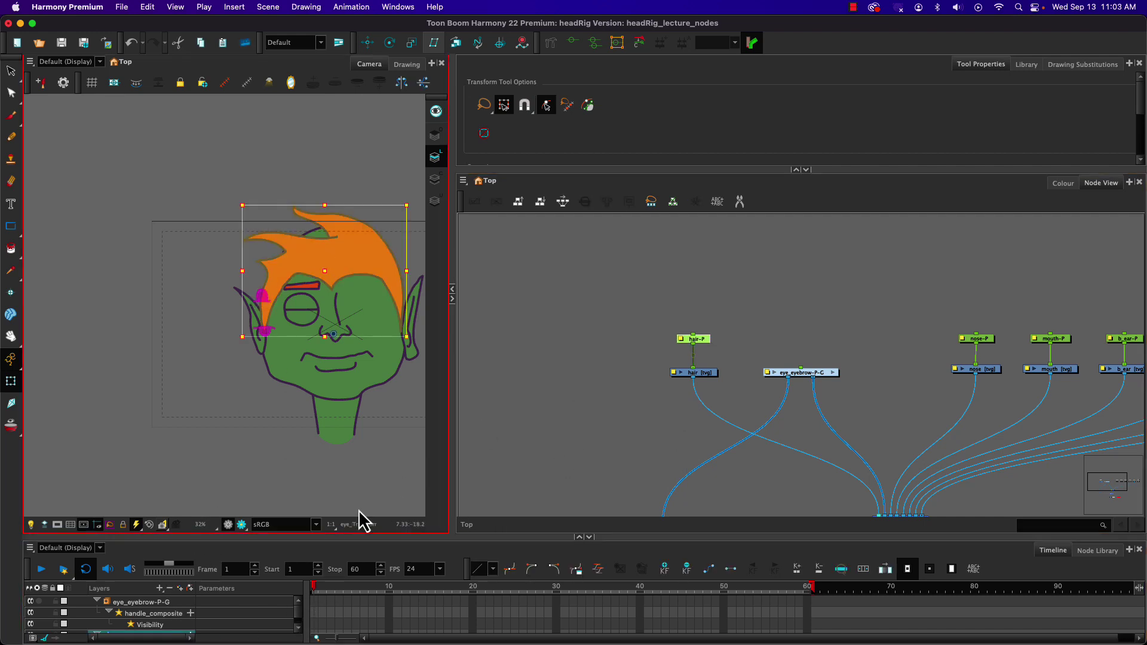
- Enlarge the timeline and delete the frame 1 keyframes on the hair-P and head-P pegs
drag(340, 538, 297, 298)
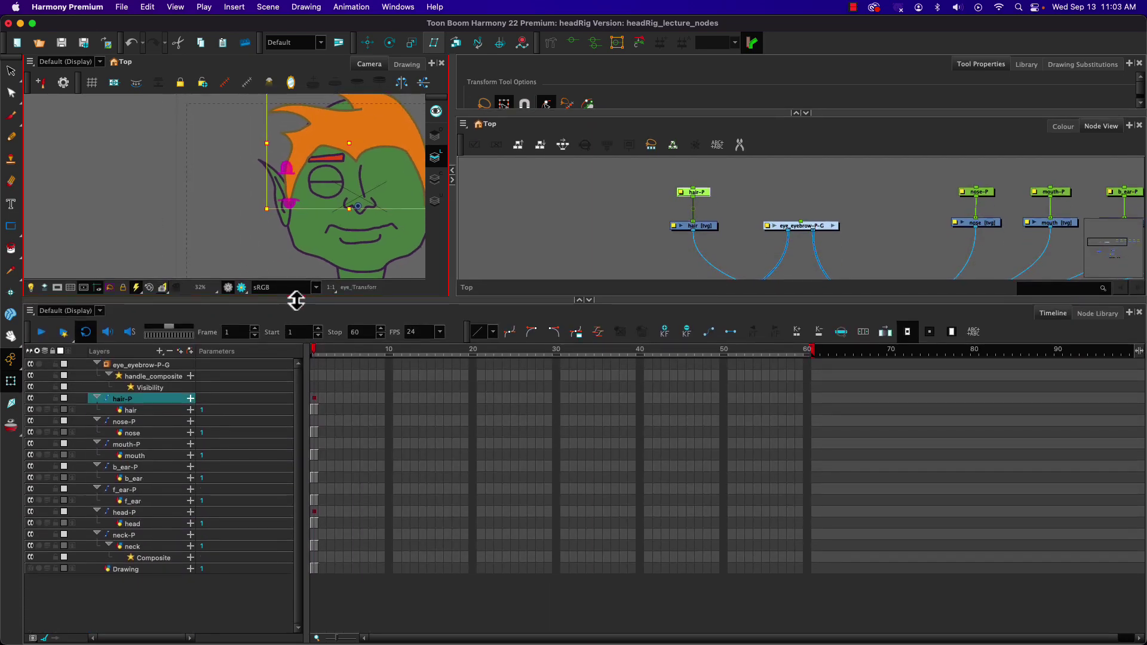
click(315, 398)
click(687, 332)
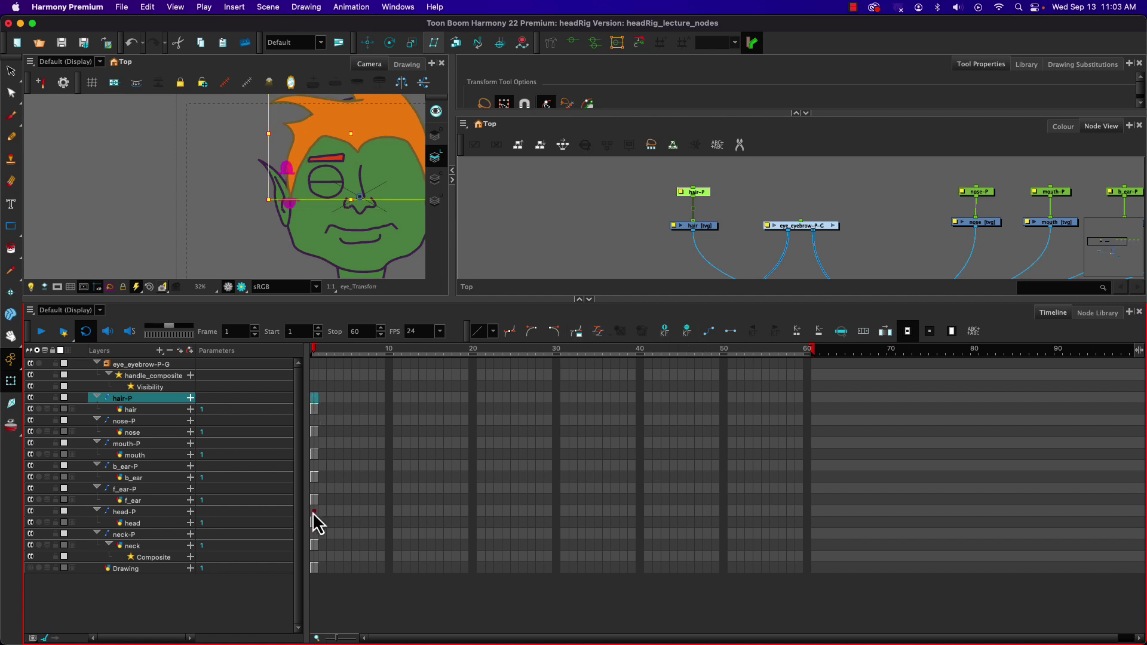
click(314, 513)
click(687, 331)
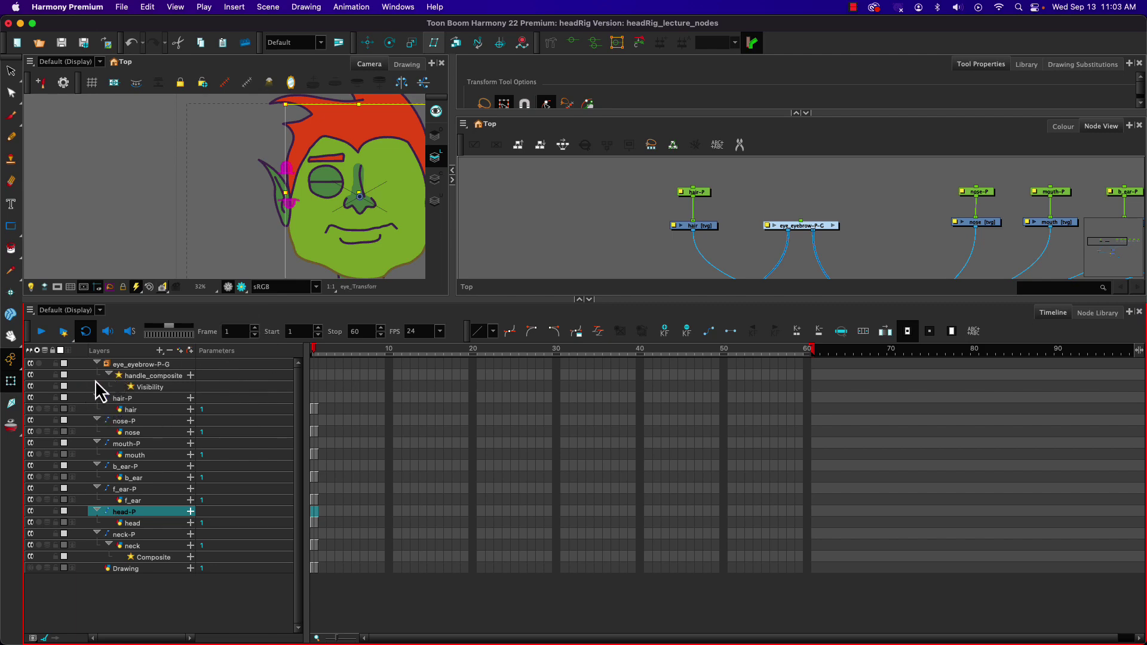
- Shrink the timeline, set the animation mode to Animate Off, and deselect the head peg
drag(371, 297, 366, 510)
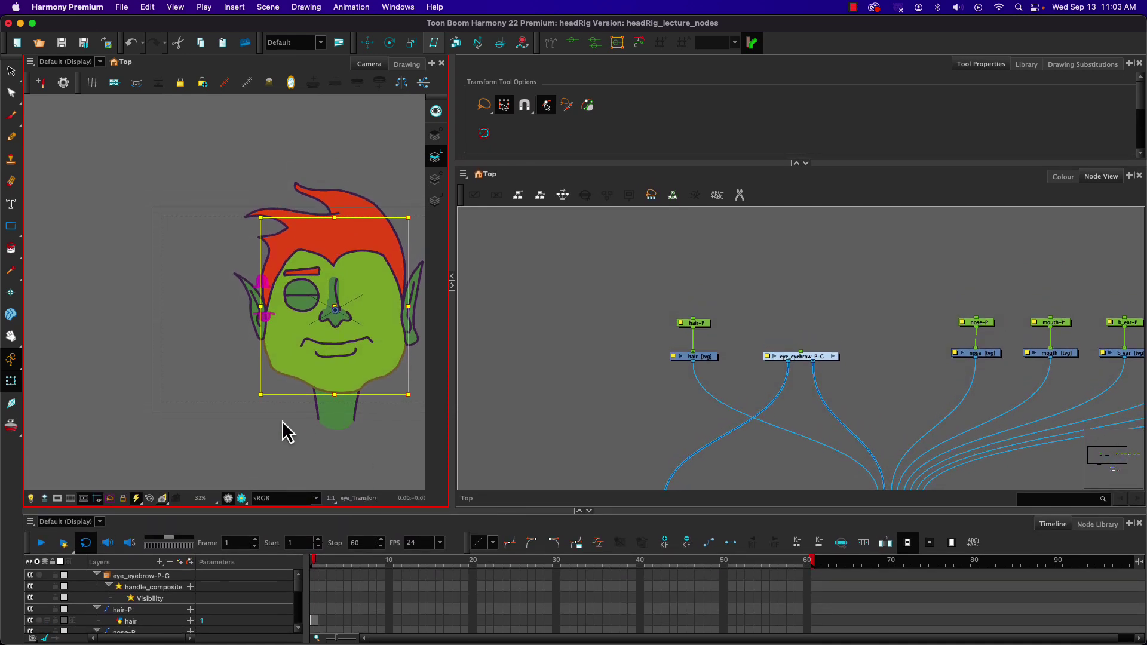
key(space)
drag(281, 420, 164, 422)
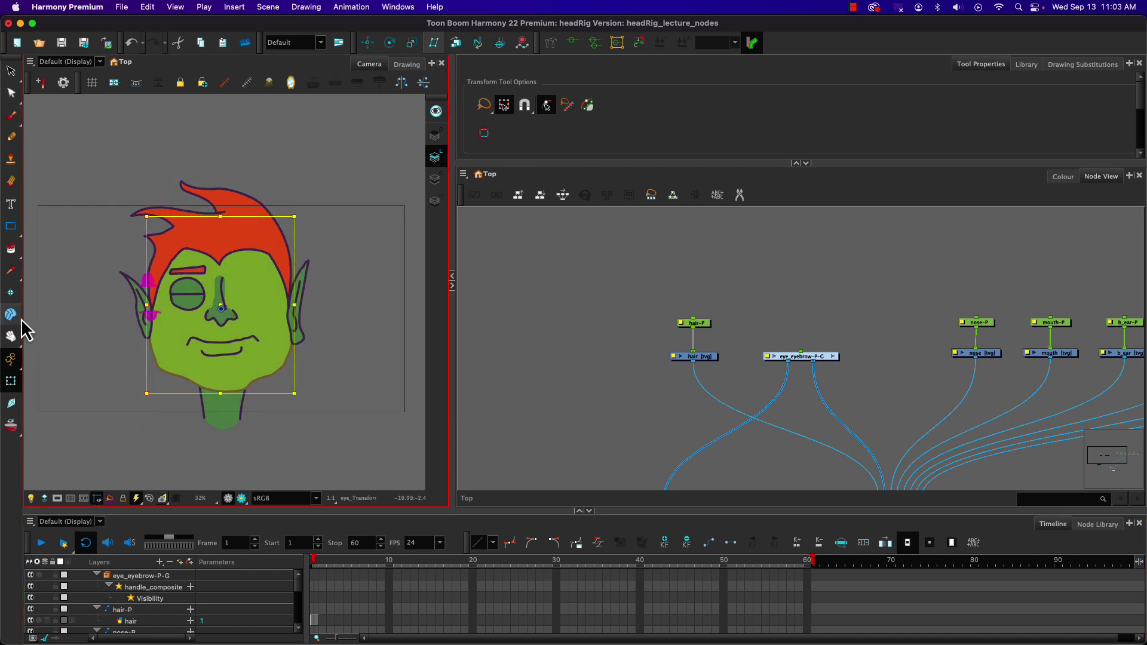
click(11, 362)
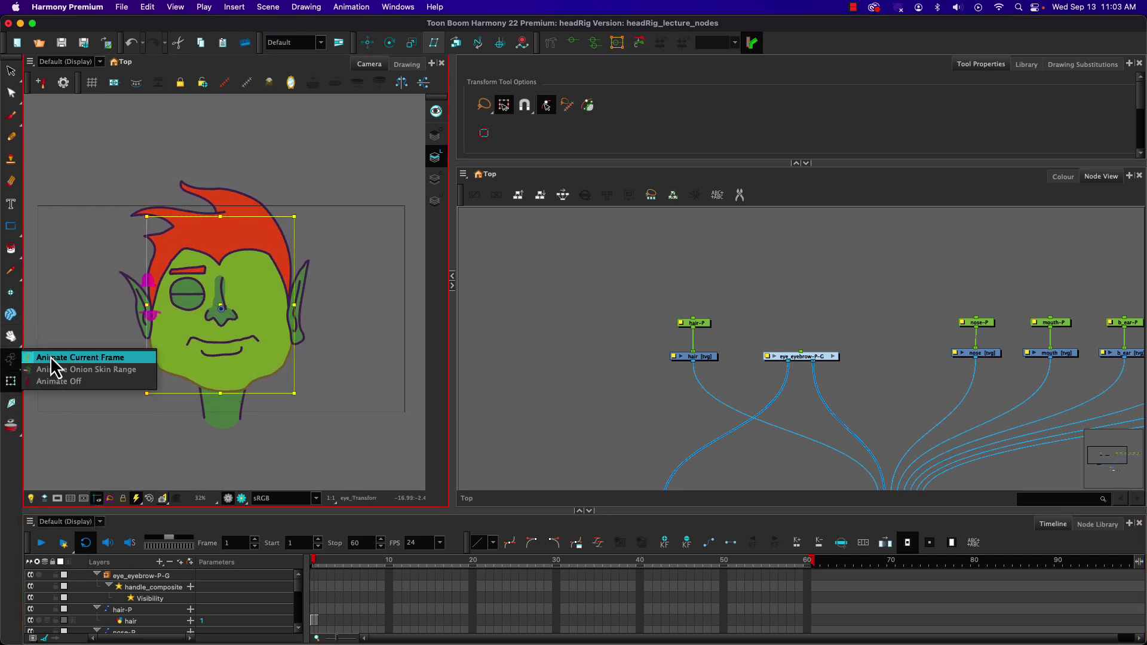
click(52, 382)
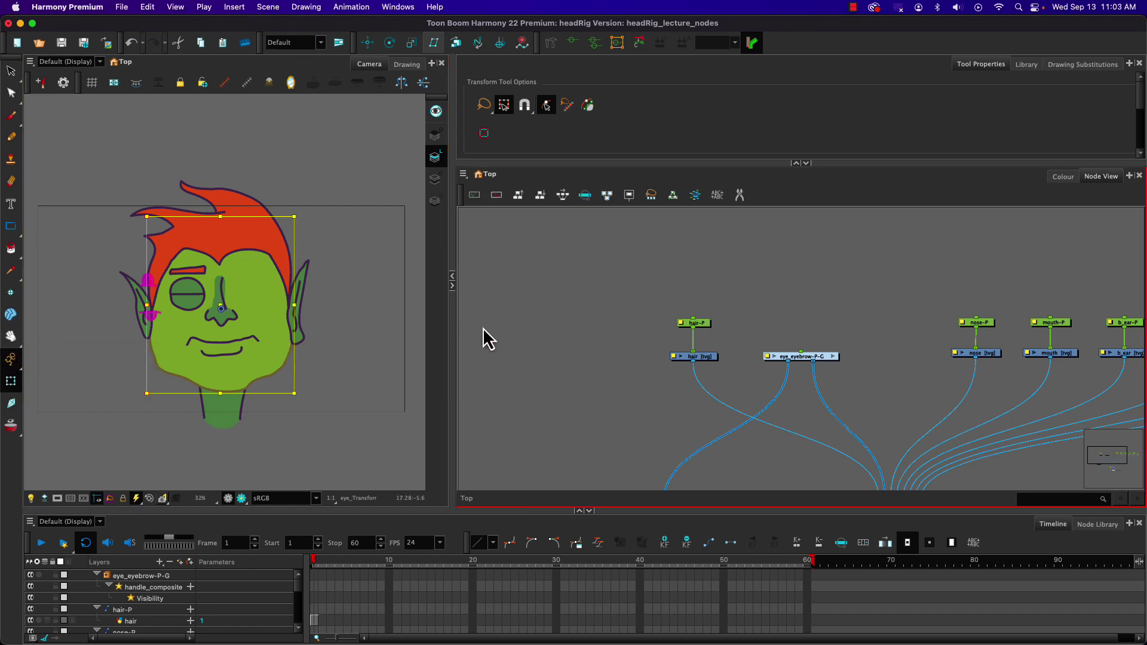
click(555, 325)
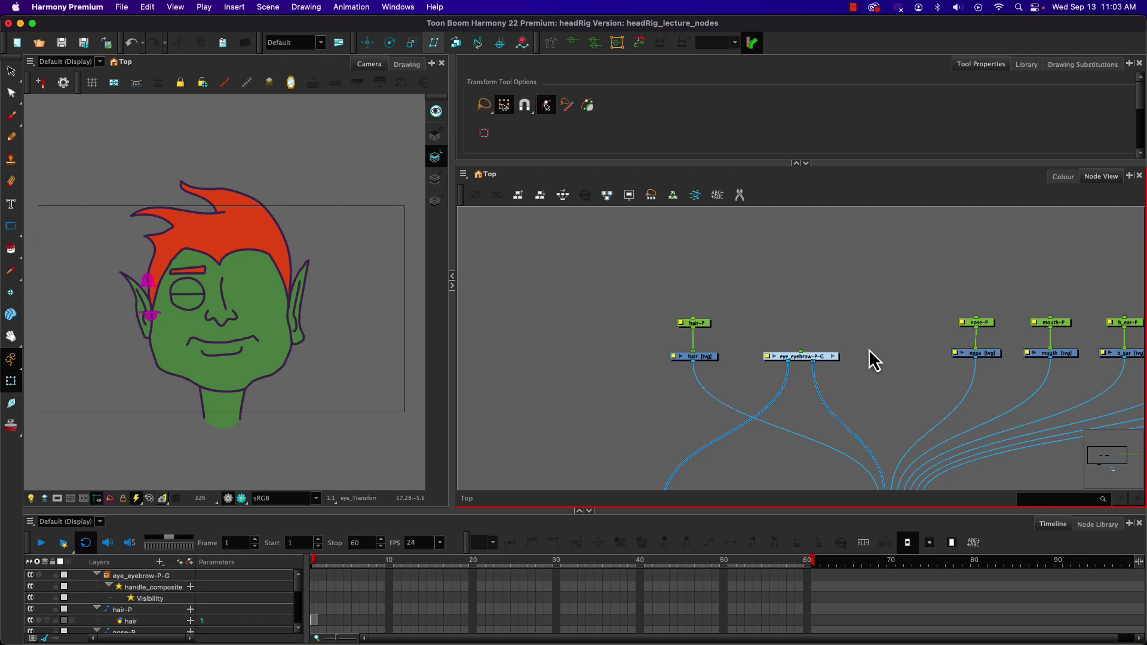
- Widen the node view so that the head's top-level nodes fit in it
key(super+alt+2)
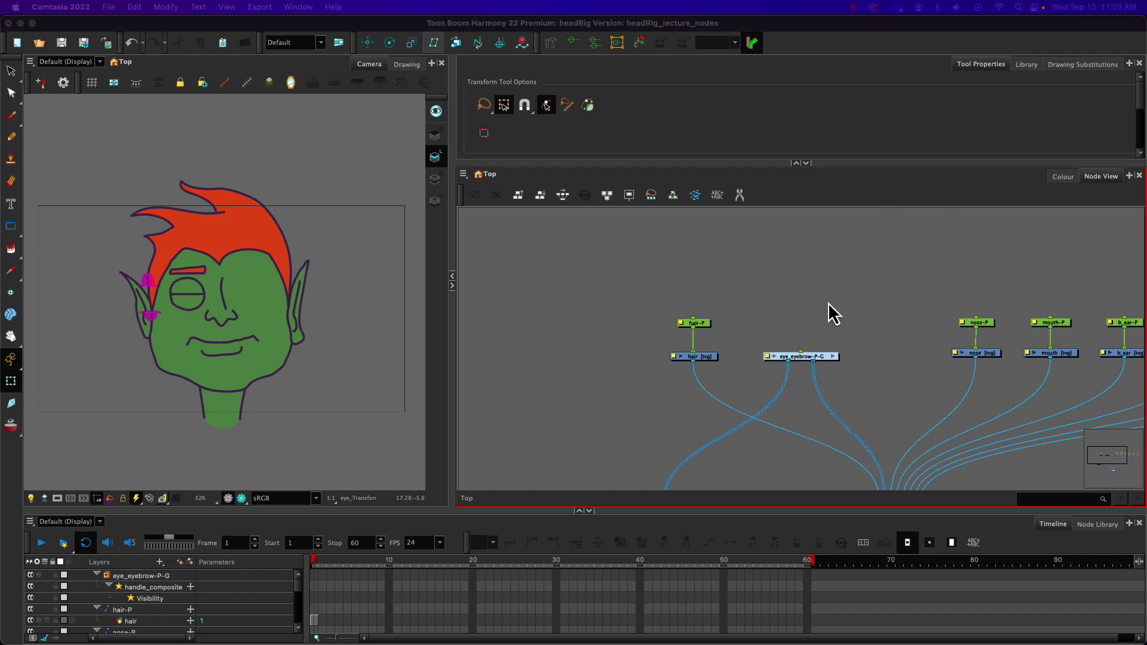
click(866, 317)
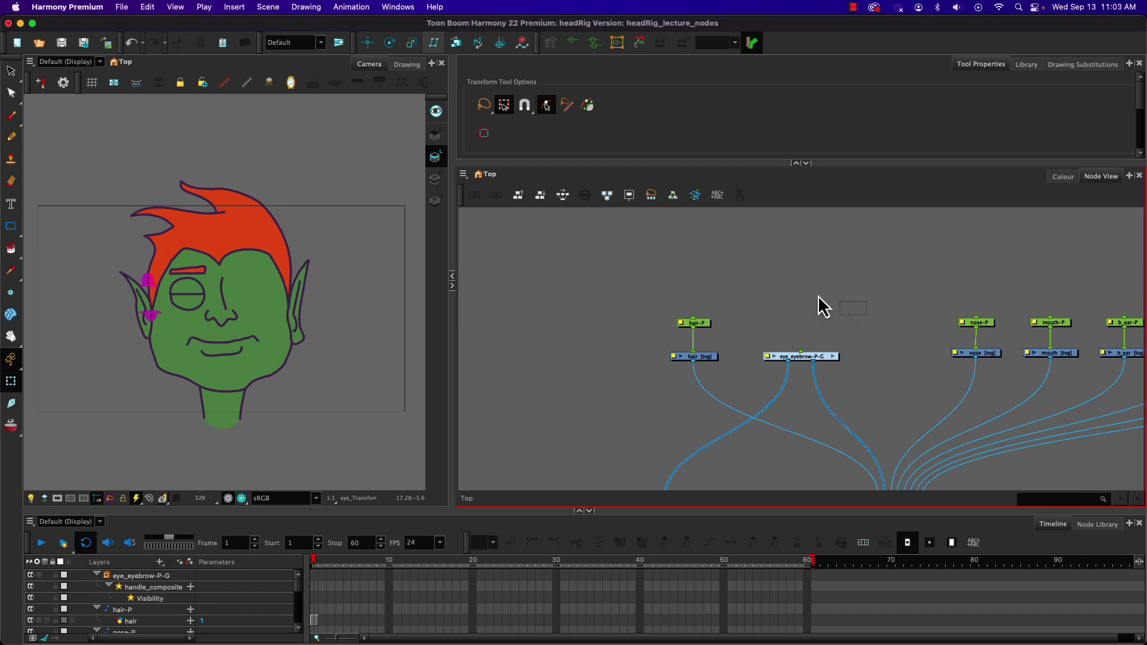
drag(850, 286, 621, 257)
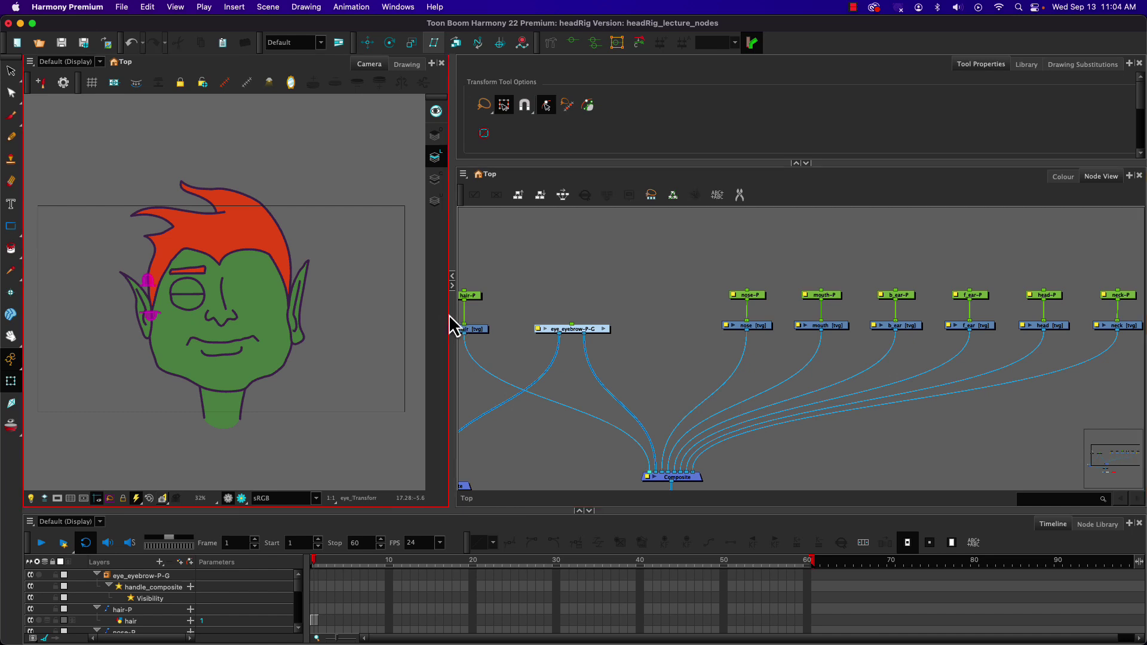
drag(446, 317, 354, 313)
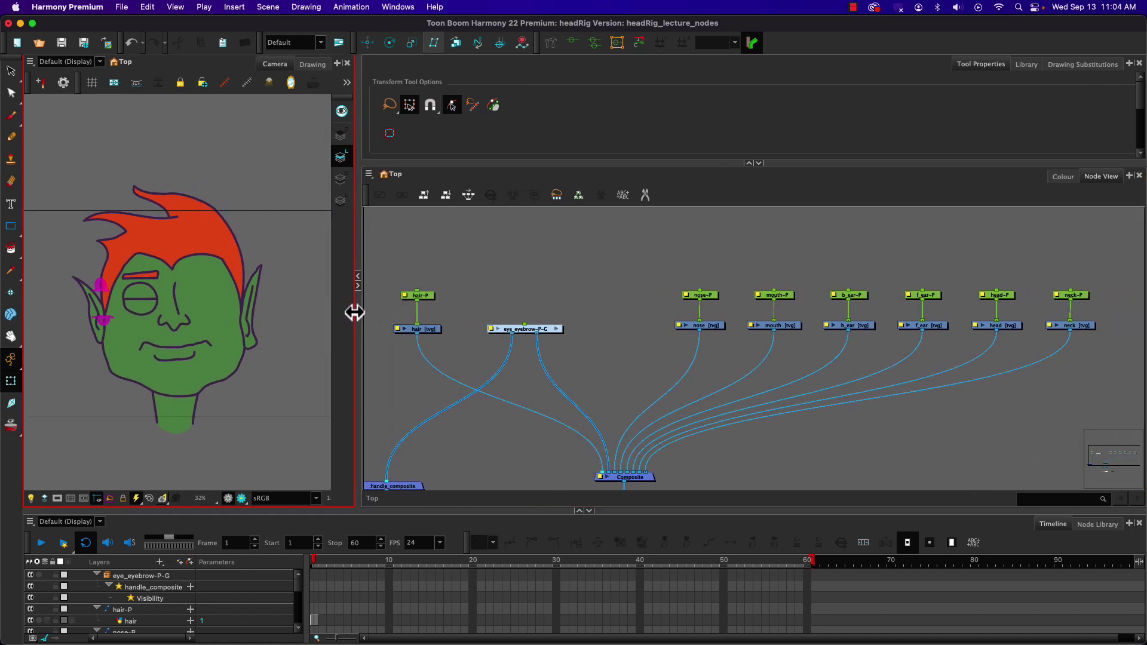
mouse_move(456, 432)
mouse_down()
mouse_move(464, 376)
mouse_move(451, 435)
mouse_move(473, 429)
mouse_up()
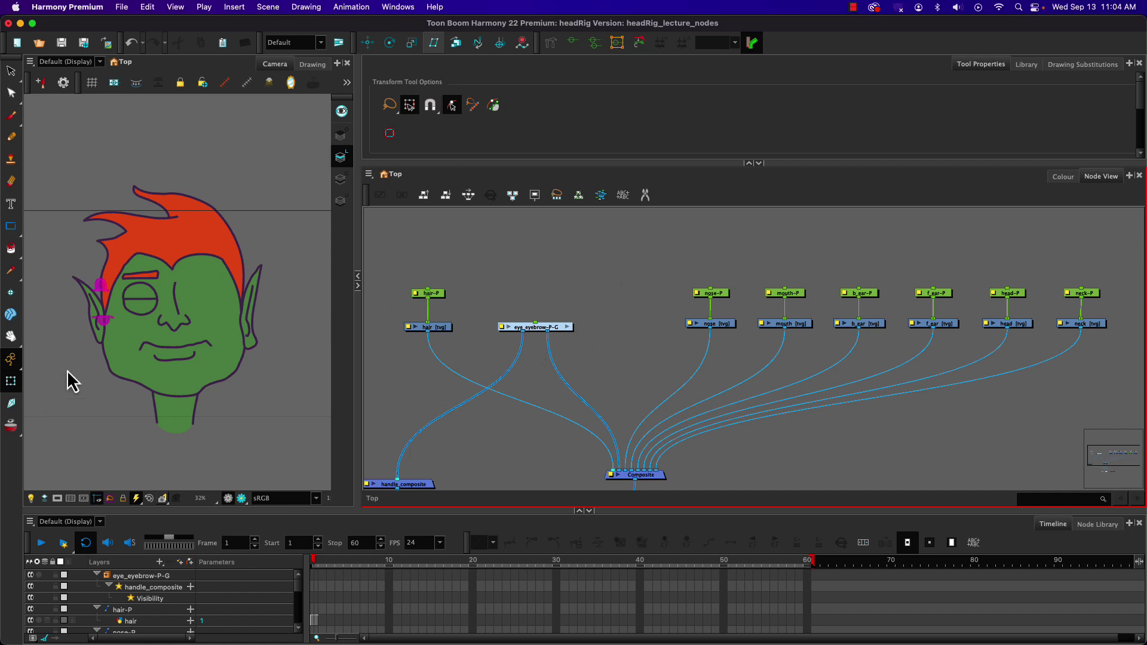
- Activate the Rotate tool
click(390, 43)
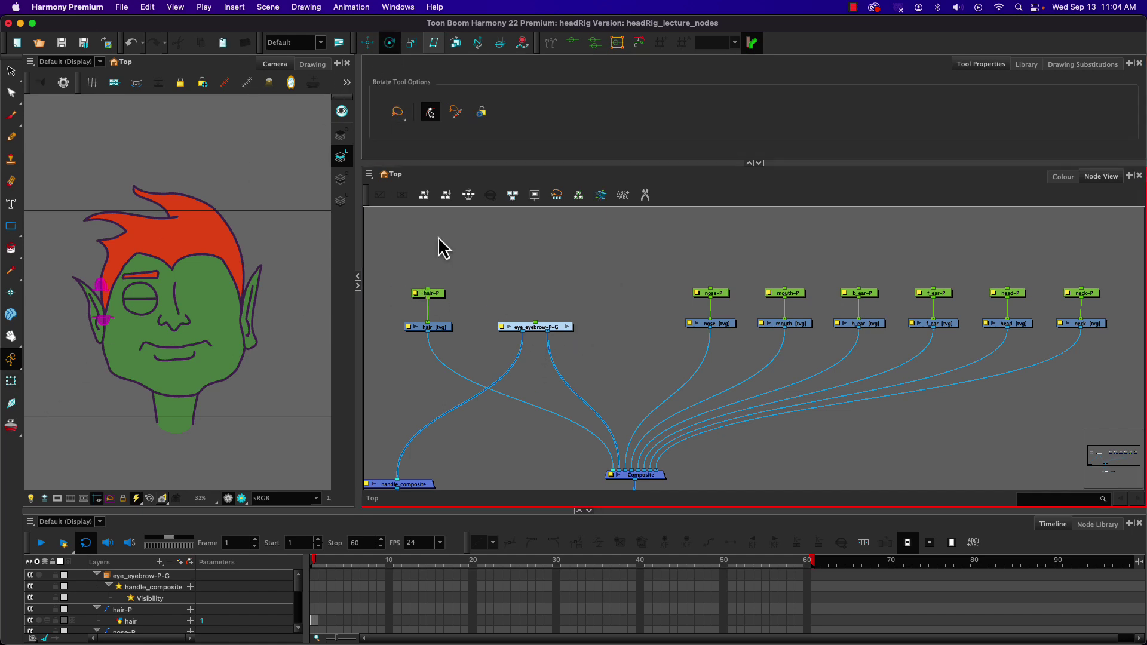
- Move the hair-P peg's pivot up to the centre of the forehead, just at the hairline
click(430, 295)
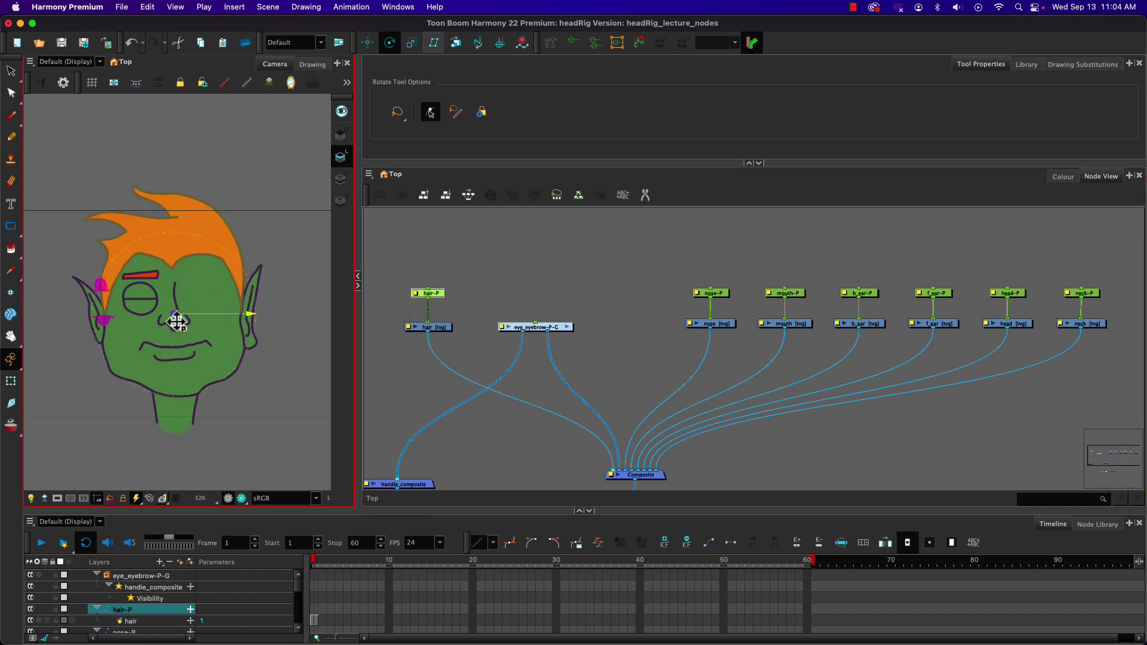
drag(175, 316, 170, 265)
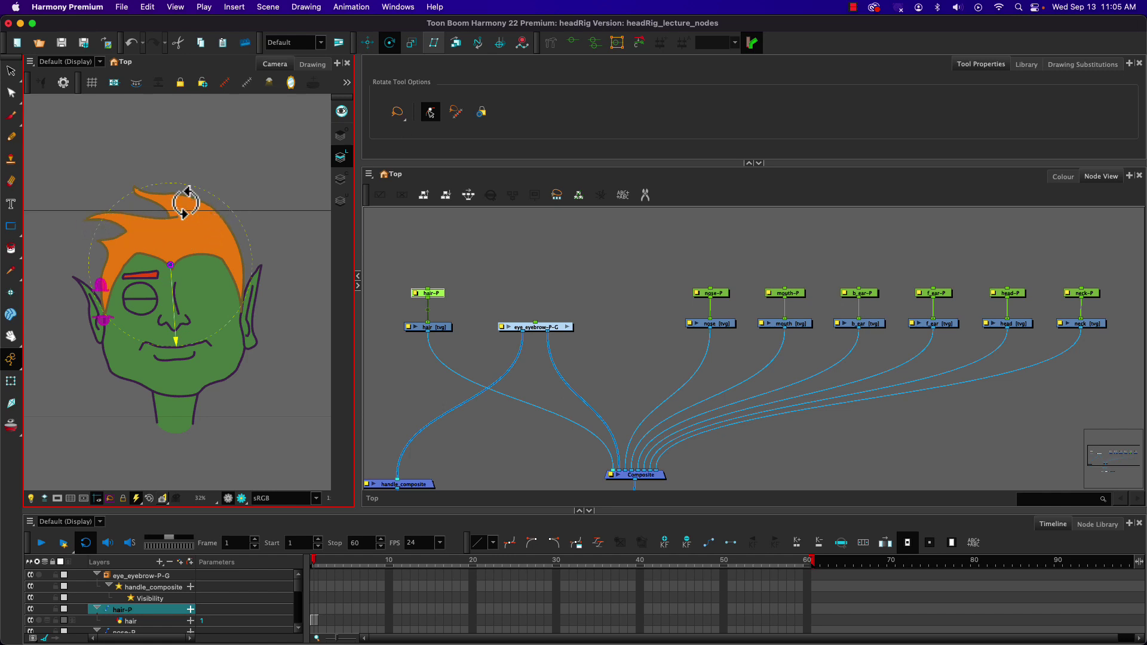
click(416, 287)
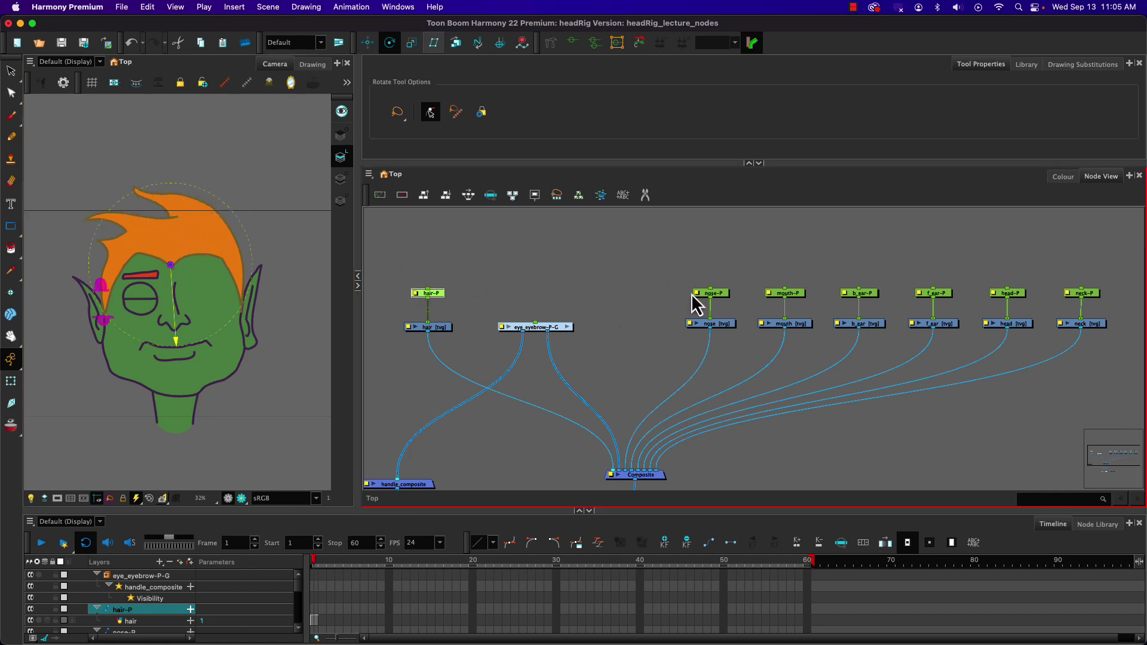
- Place the nose-P pivot at the base of the nose and the mouth-P pivot at the centre of the mouth
click(716, 304)
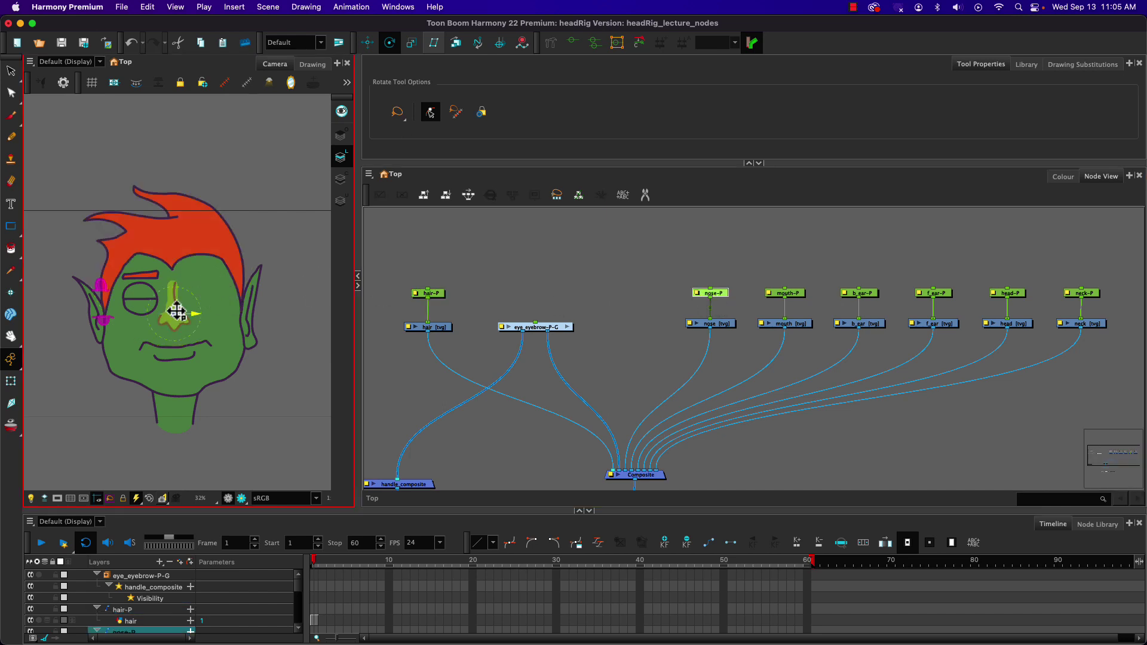
drag(173, 317, 173, 326)
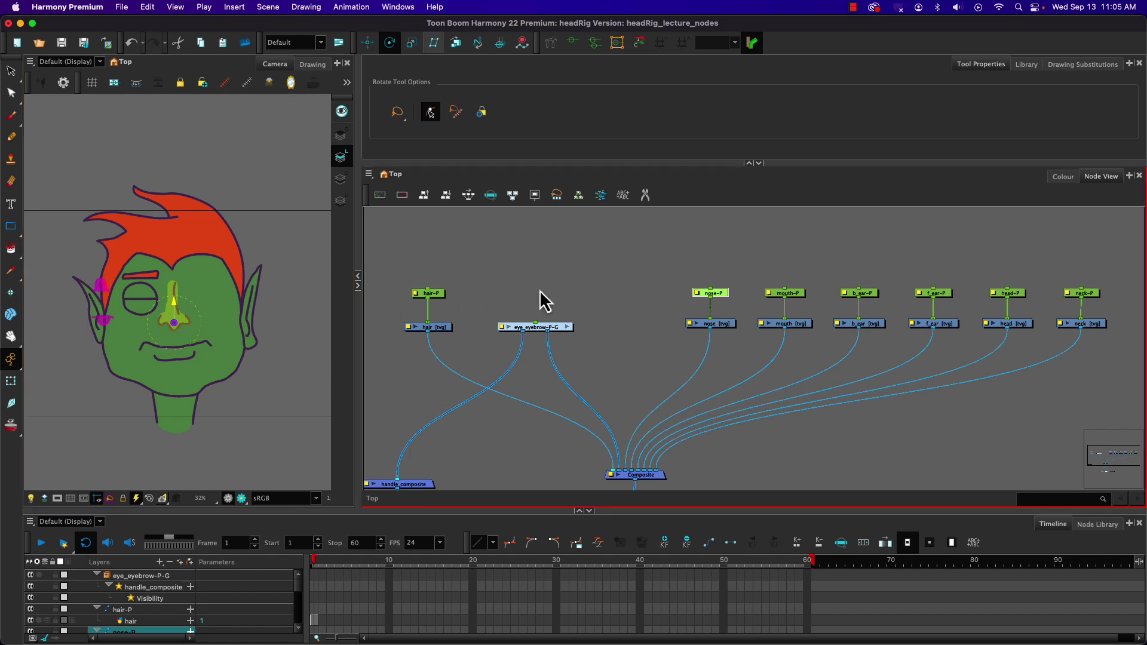
click(787, 294)
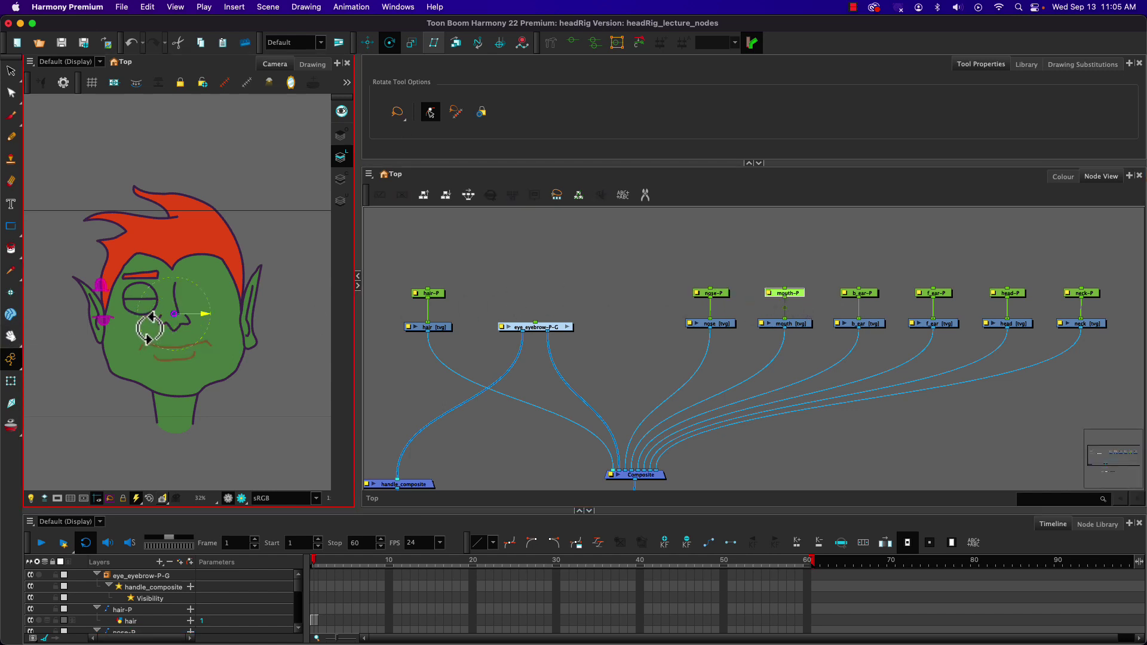
drag(171, 320, 174, 349)
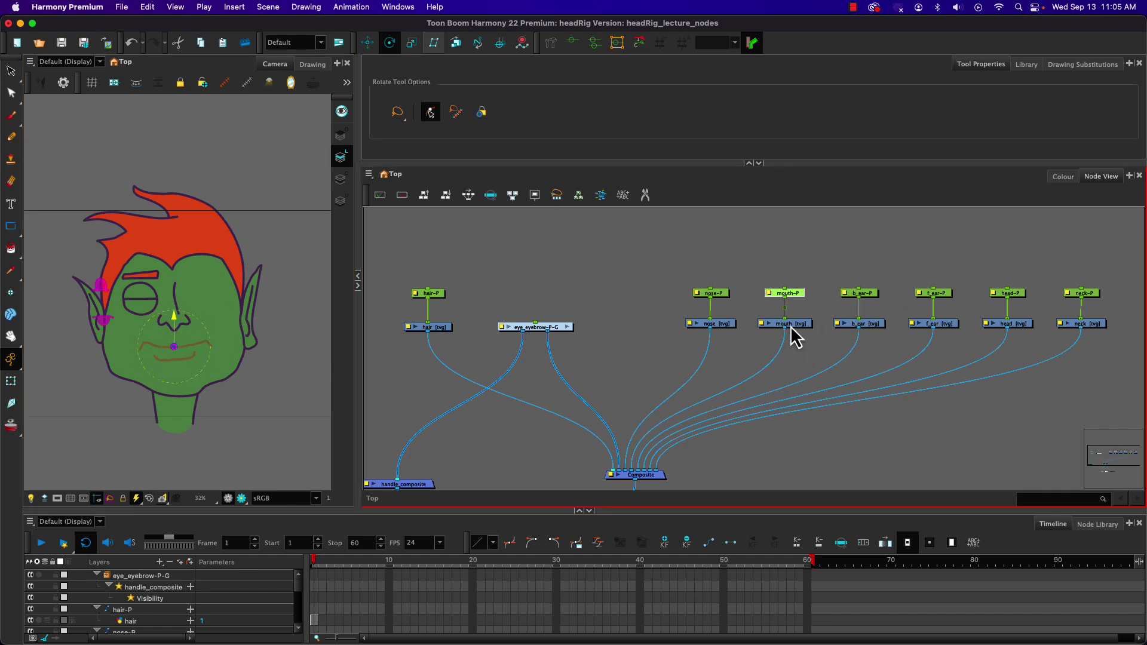
- After checking both ear pegs' pivots, move the head-P pivot to the chin and the neck-P pivot to the base of the neck
click(860, 293)
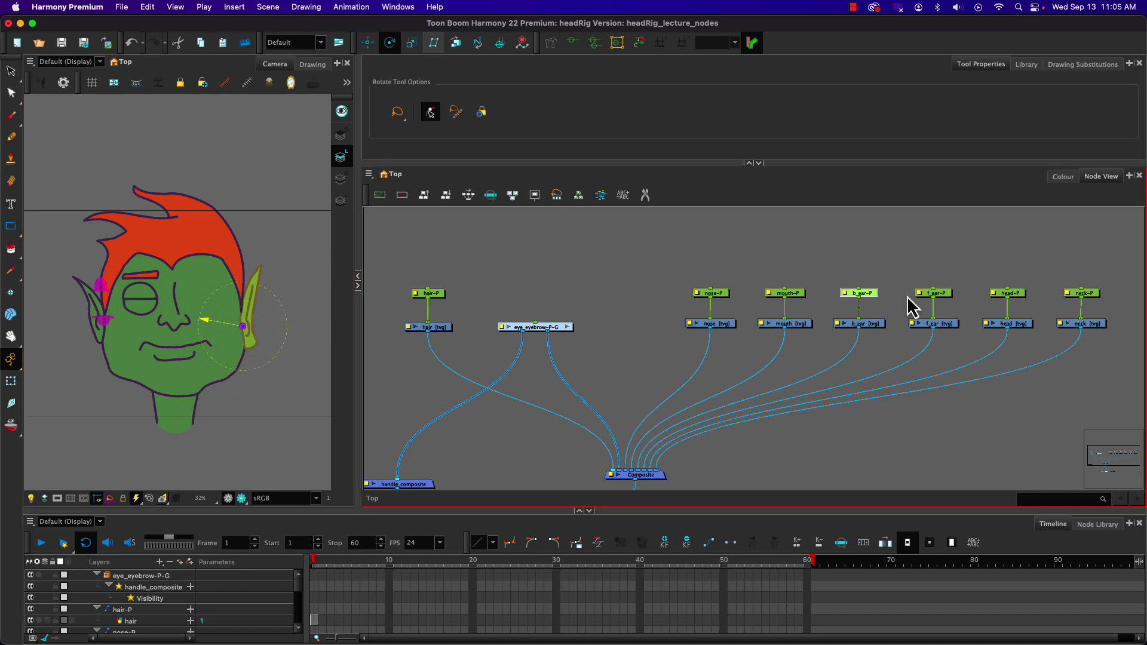
click(934, 294)
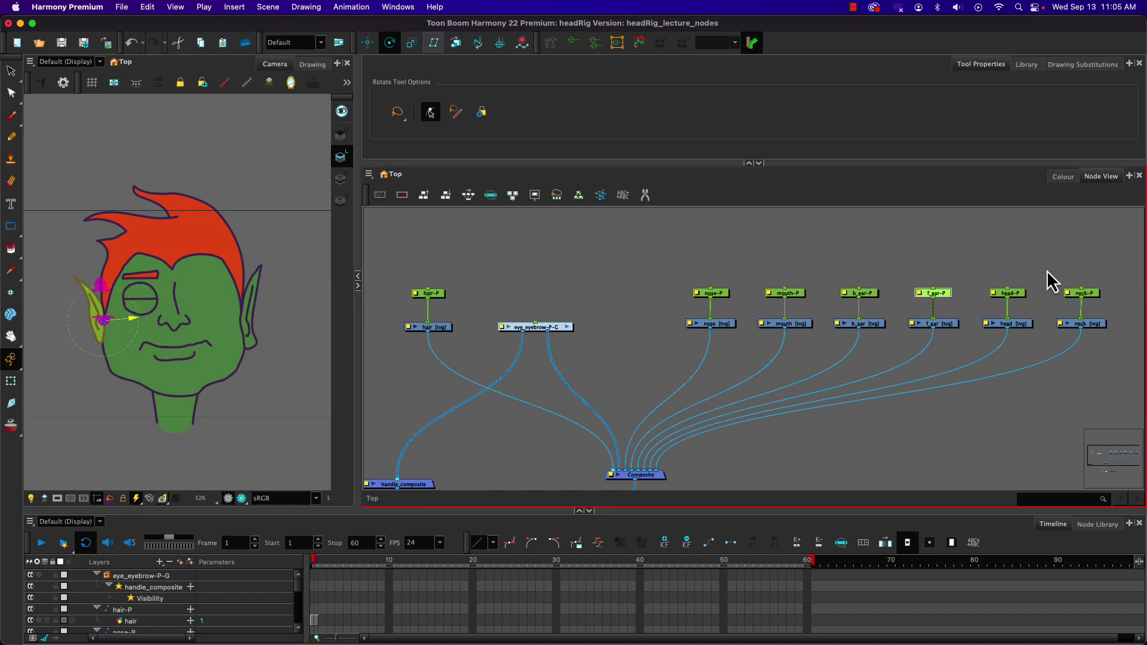
click(1010, 293)
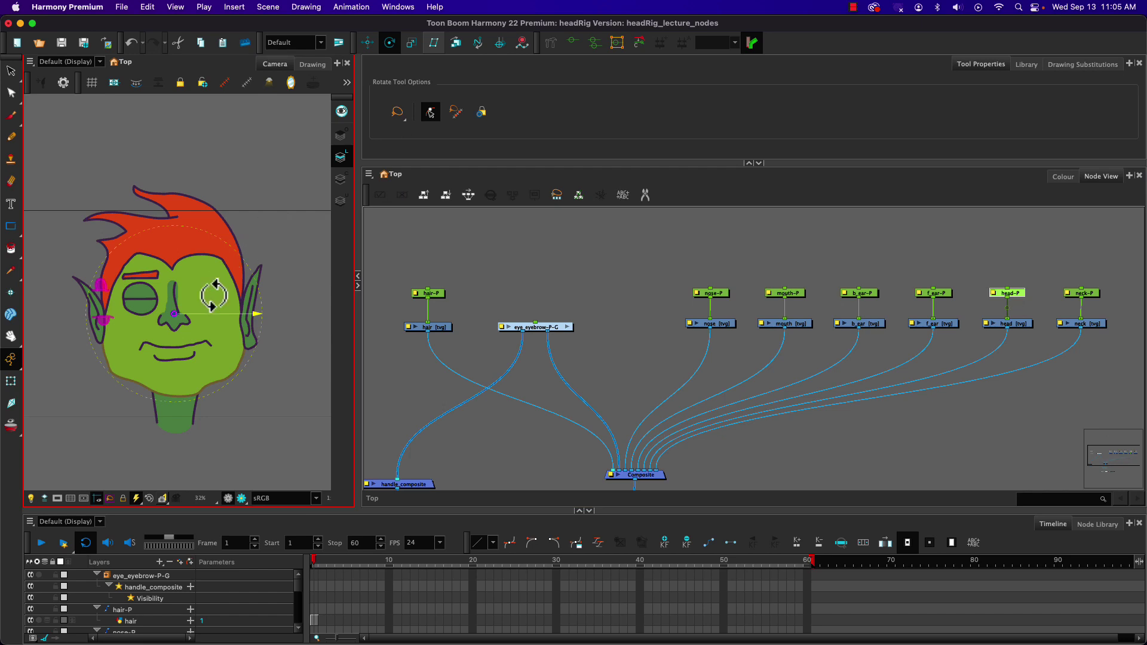
drag(174, 317, 176, 395)
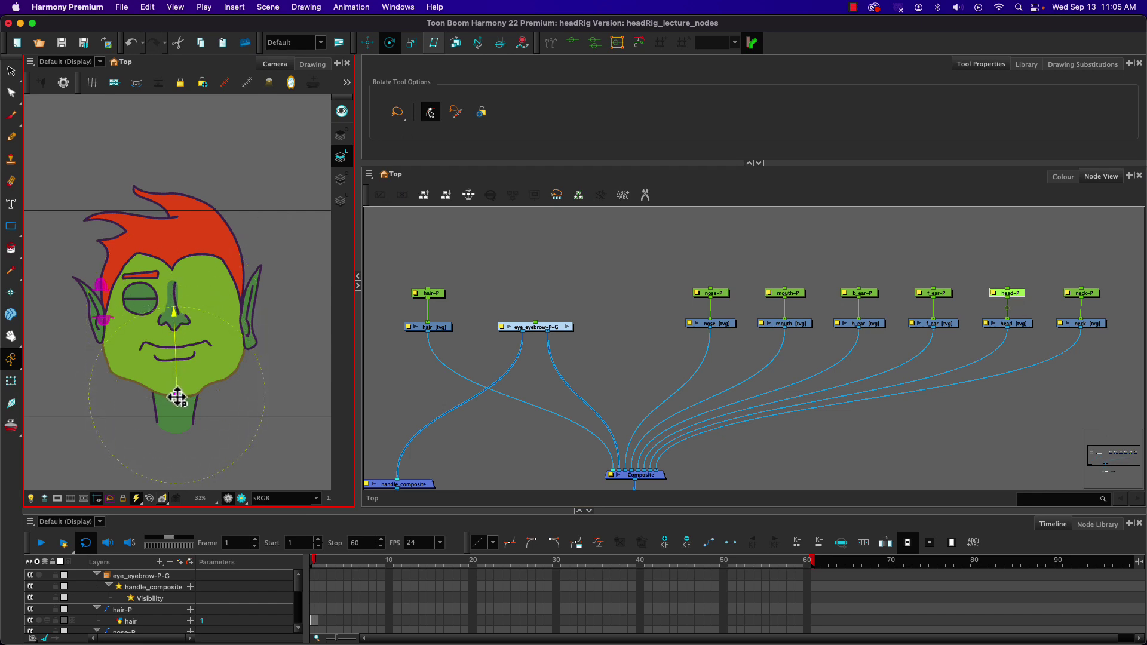
click(1086, 297)
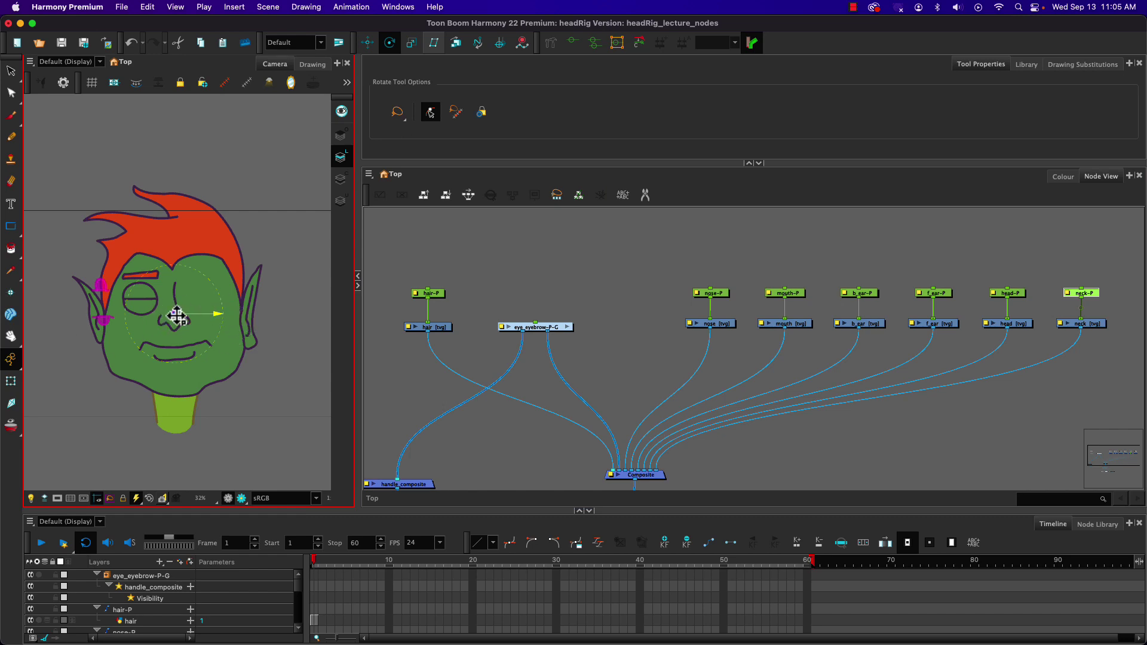
drag(174, 316, 175, 432)
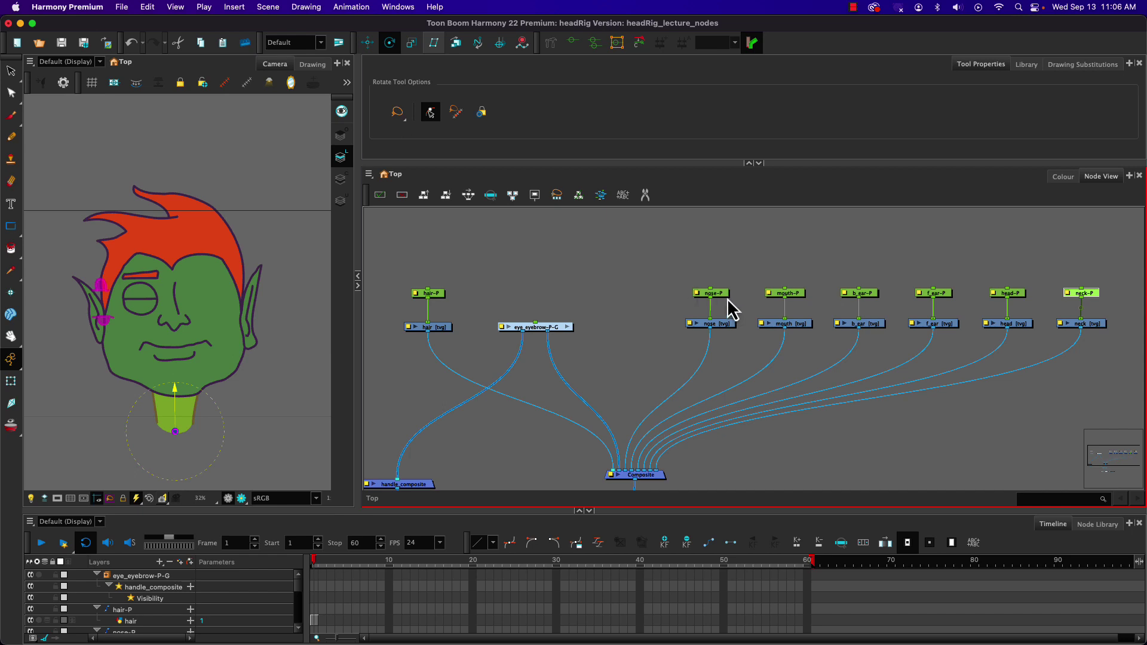
- Add a peg named face-P above the nose and mouth pegs and connect it to eye_eyebrow-P-G, nose-P and mouth-P
click(725, 267)
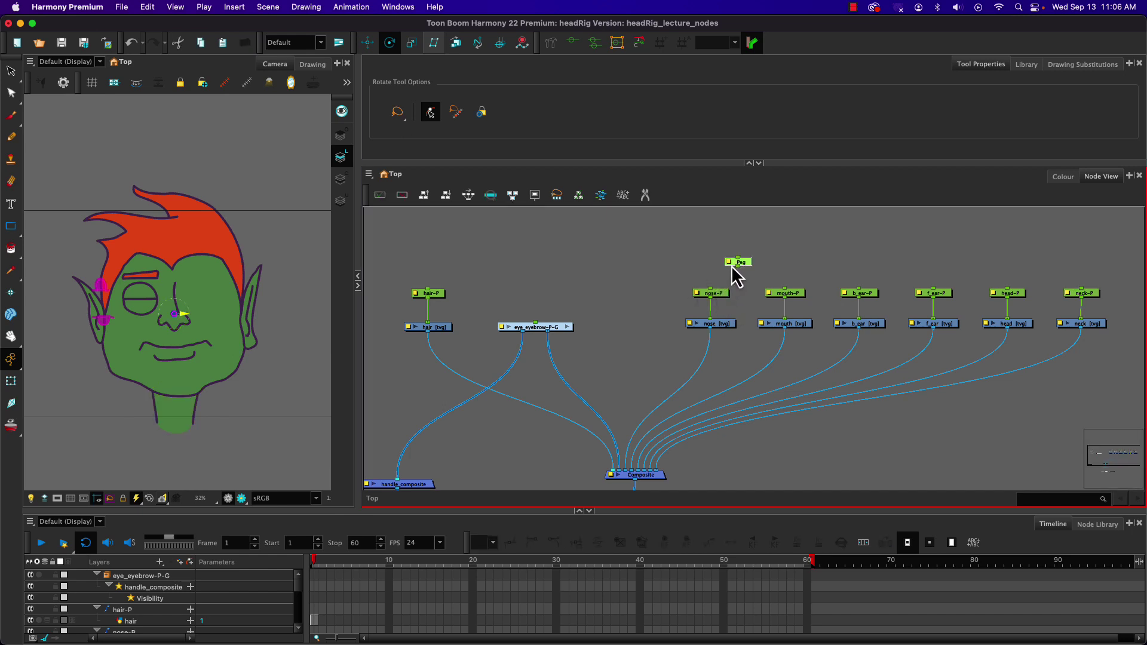
double_click(728, 265)
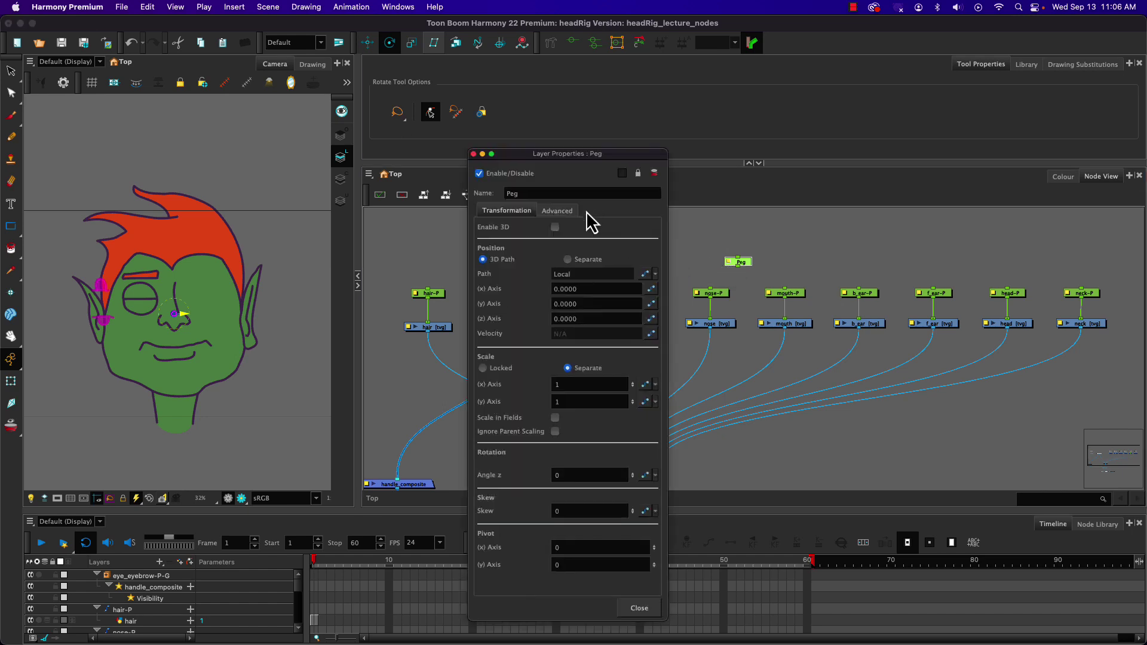
double_click(555, 194)
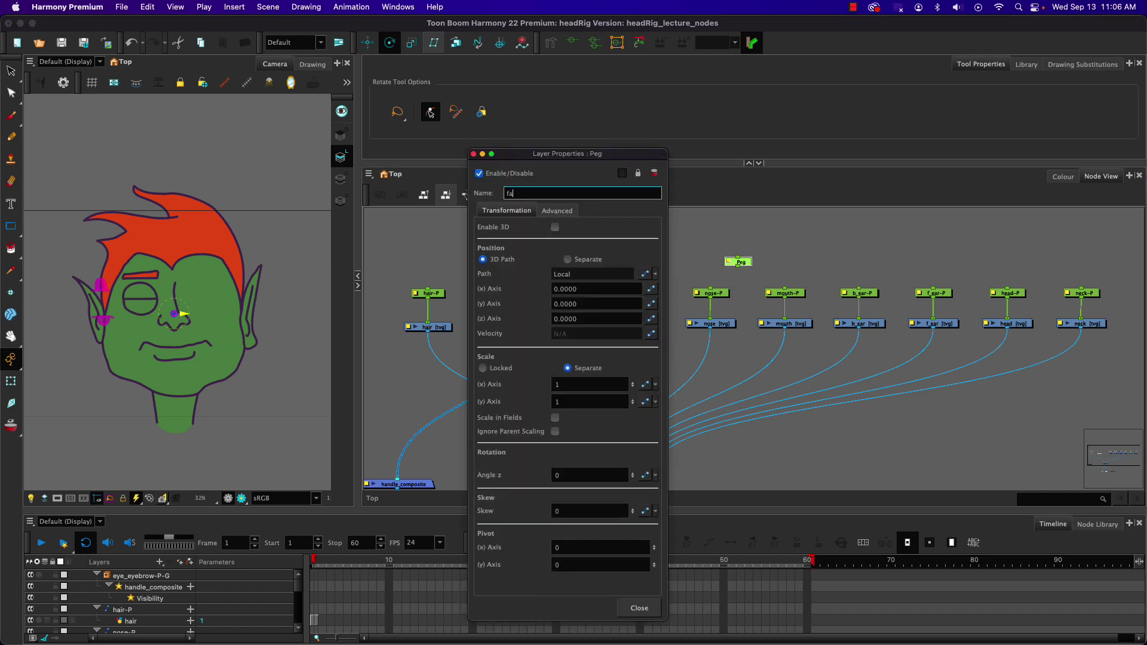
key(Return)
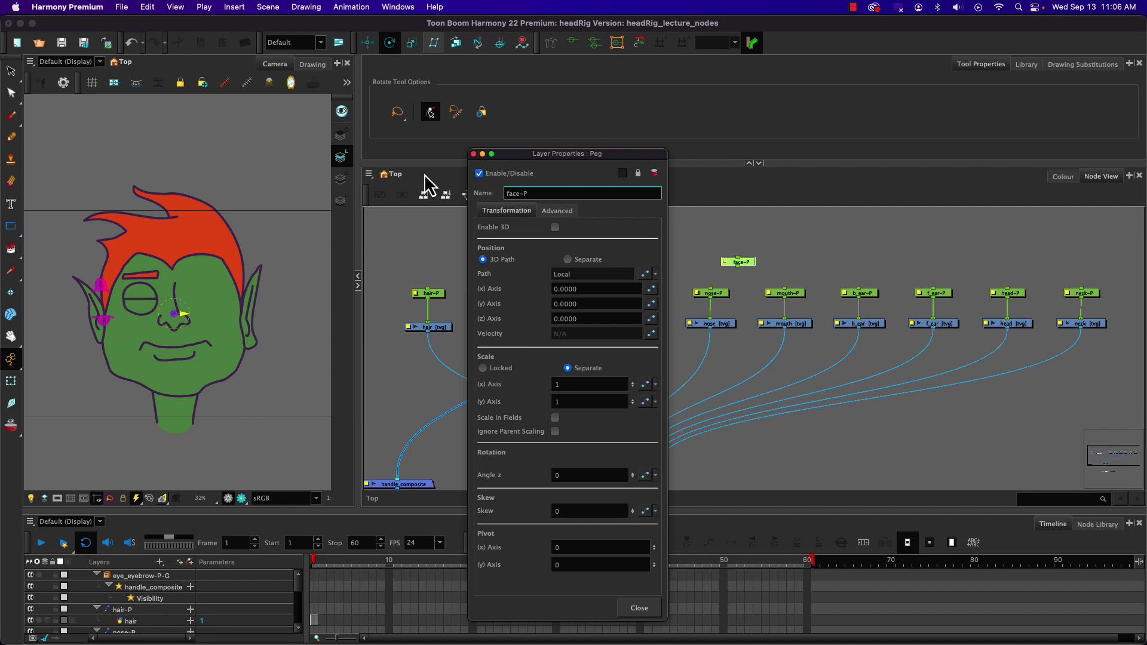
click(474, 155)
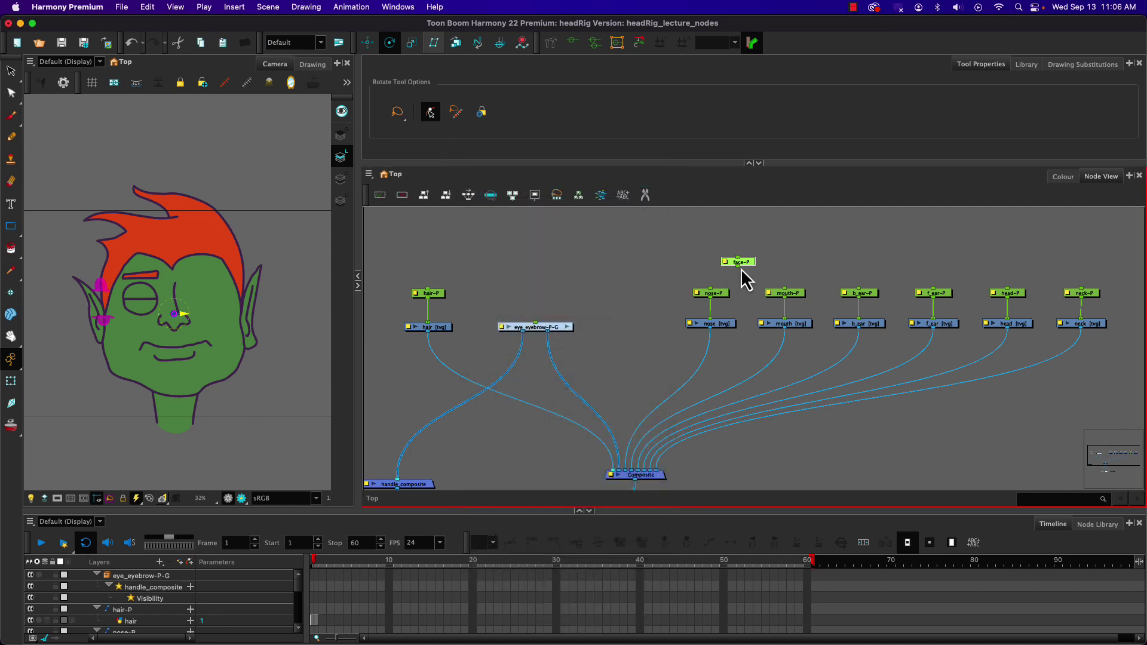
drag(738, 267, 536, 323)
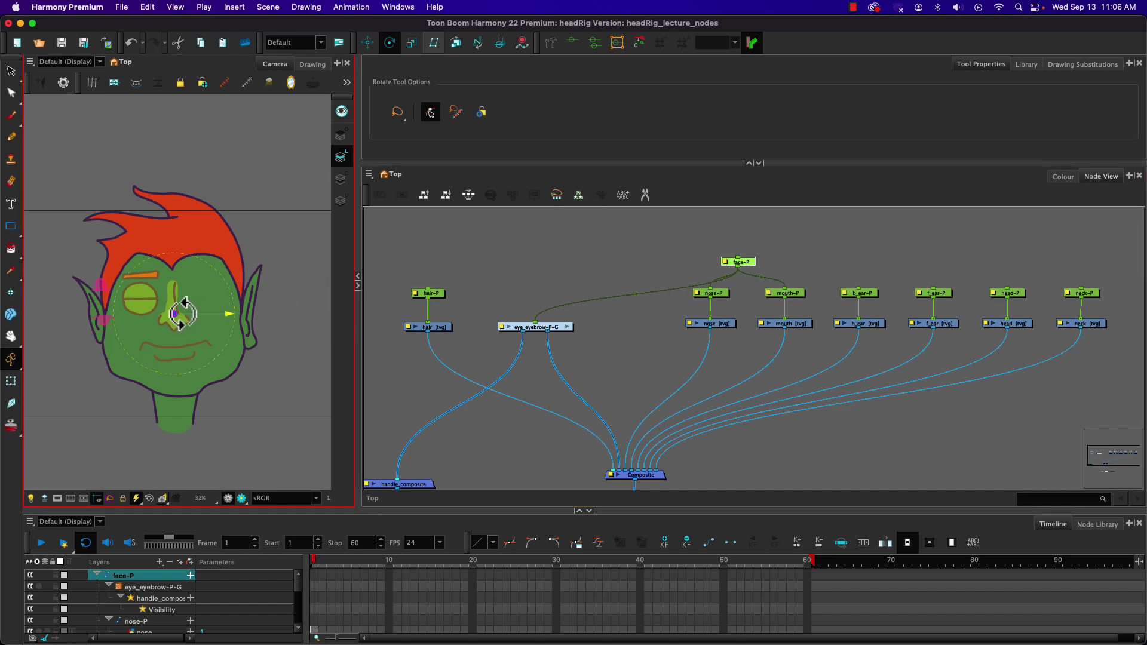
- Test the face-P peg by shifting the facial features sideways off the head with the Transform tool, and undo the move
click(10, 381)
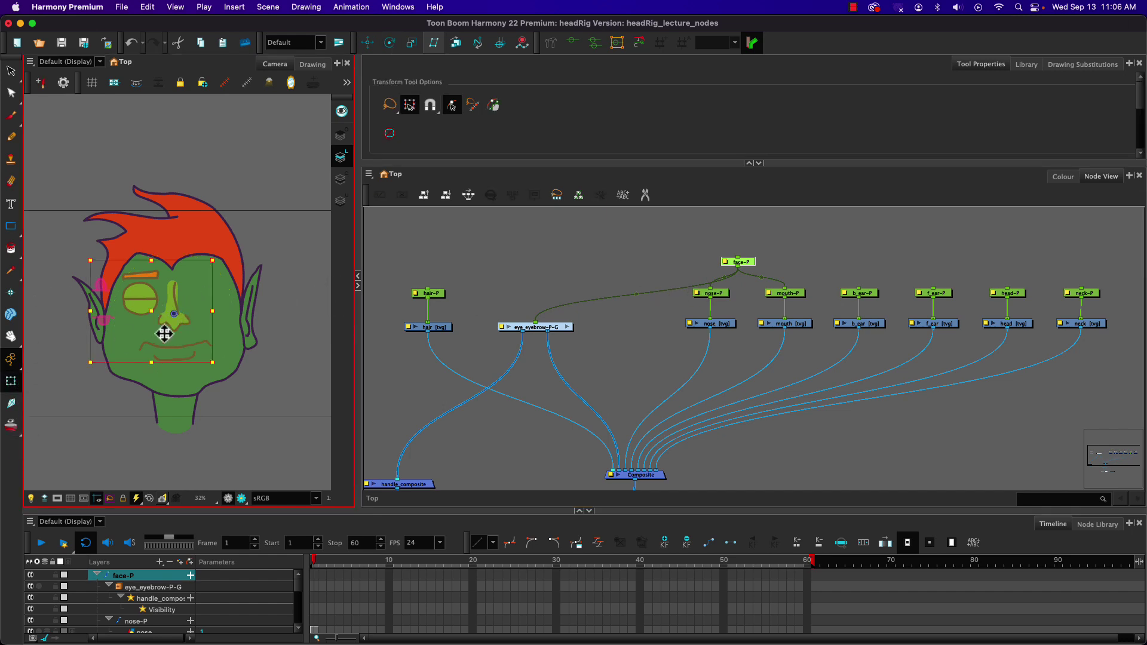
drag(170, 324, 102, 321)
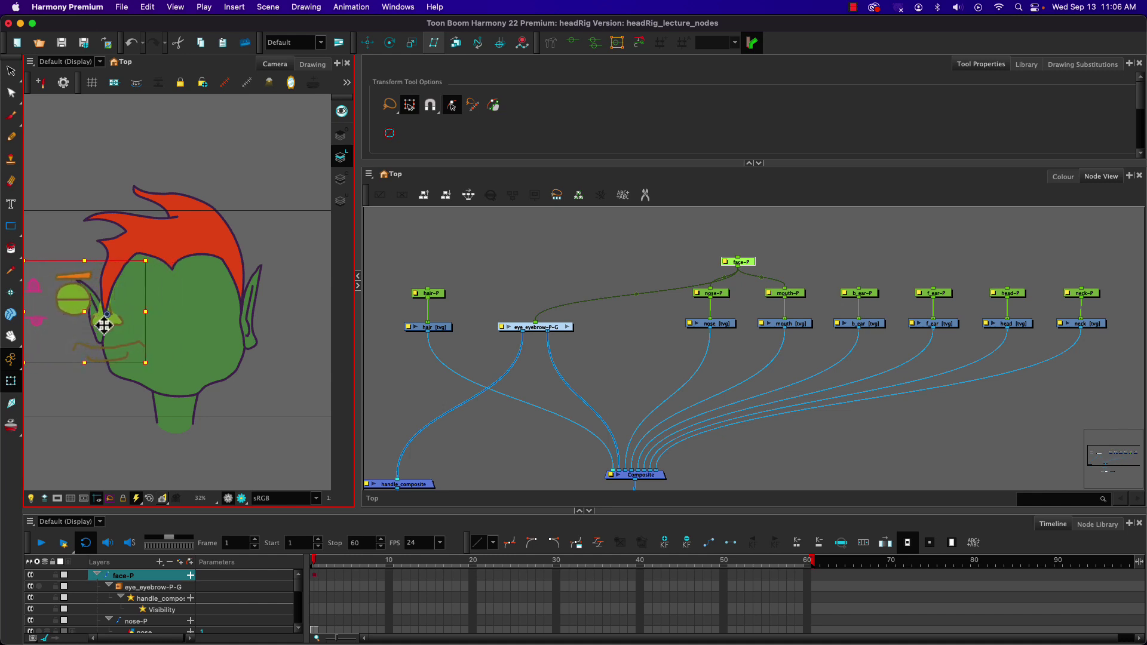
key(super+z)
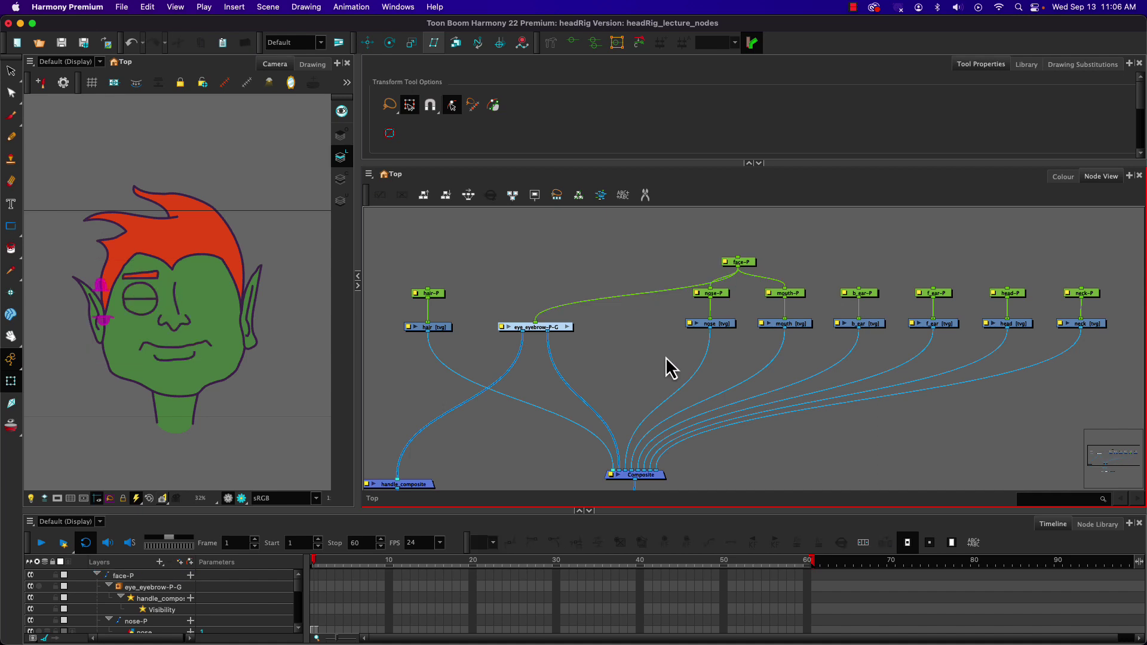
- Raise the face-P node slightly and add a composite node named face_cut_comp below the nose drawing
drag(746, 261, 743, 250)
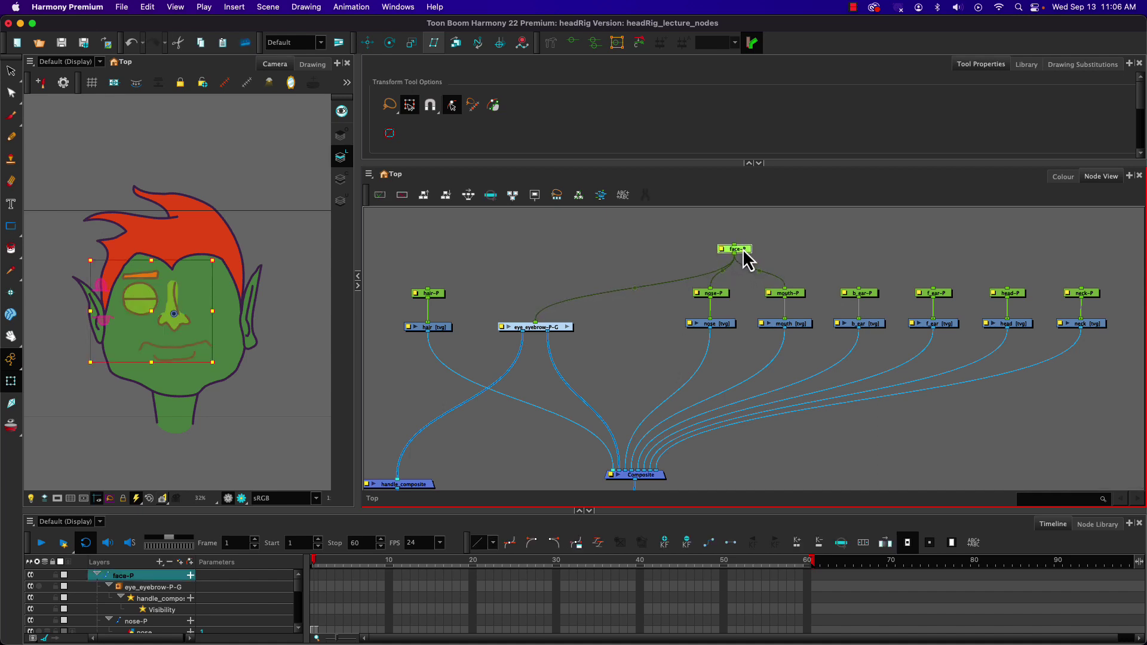
click(629, 371)
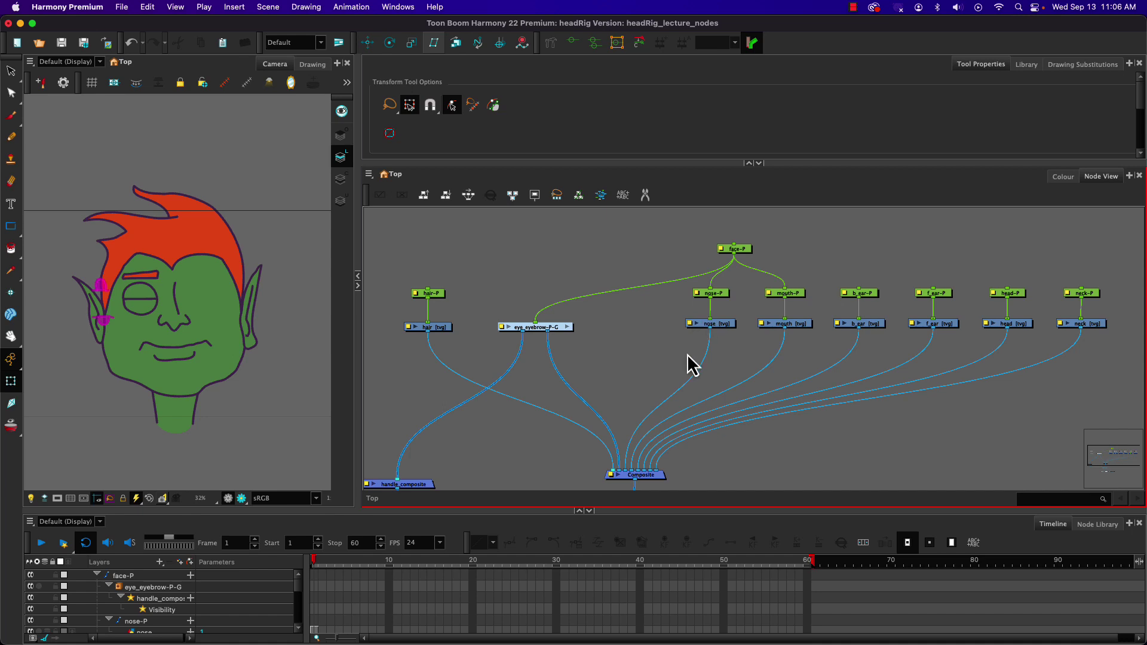
key(Tab)
text(com)
key(Return)
double_click(694, 350)
double_click(528, 197)
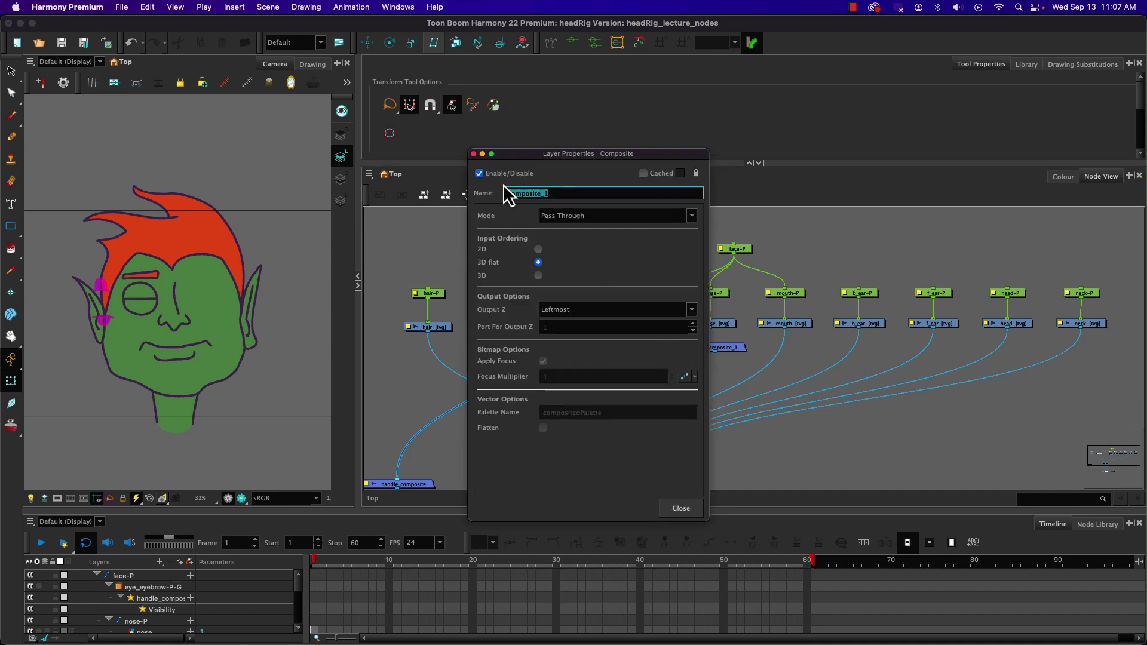
text(v)
text(ace_cut_comp)
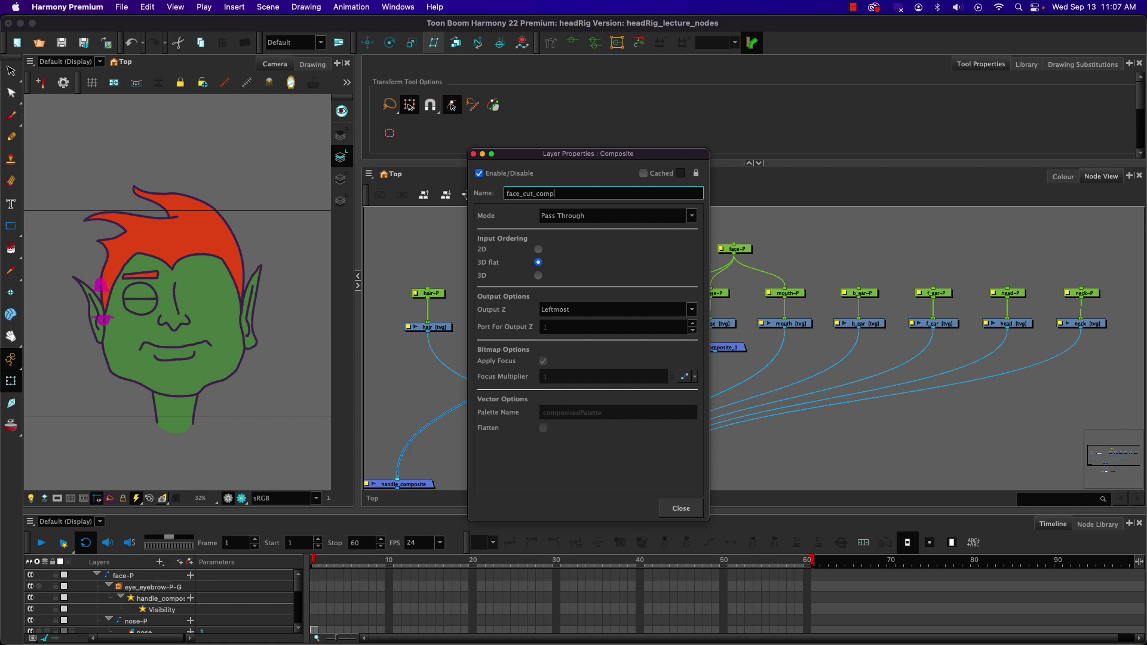
click(474, 154)
- Route the eye_eyebrow-P-G, nose and mouth outputs, in that order, through face_cut_comp into the main Composite
mouse_move(734, 353)
mouse_down()
mouse_move(601, 404)
mouse_move(630, 405)
mouse_up()
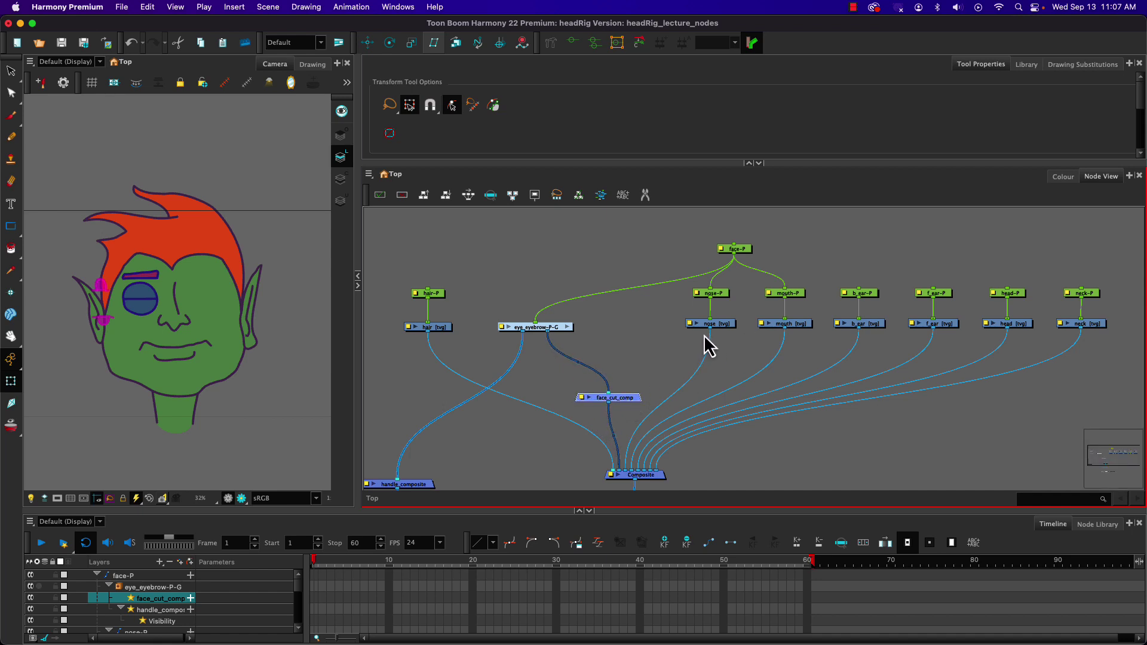
mouse_move(711, 331)
mouse_down()
mouse_move(604, 385)
mouse_move(602, 400)
mouse_up()
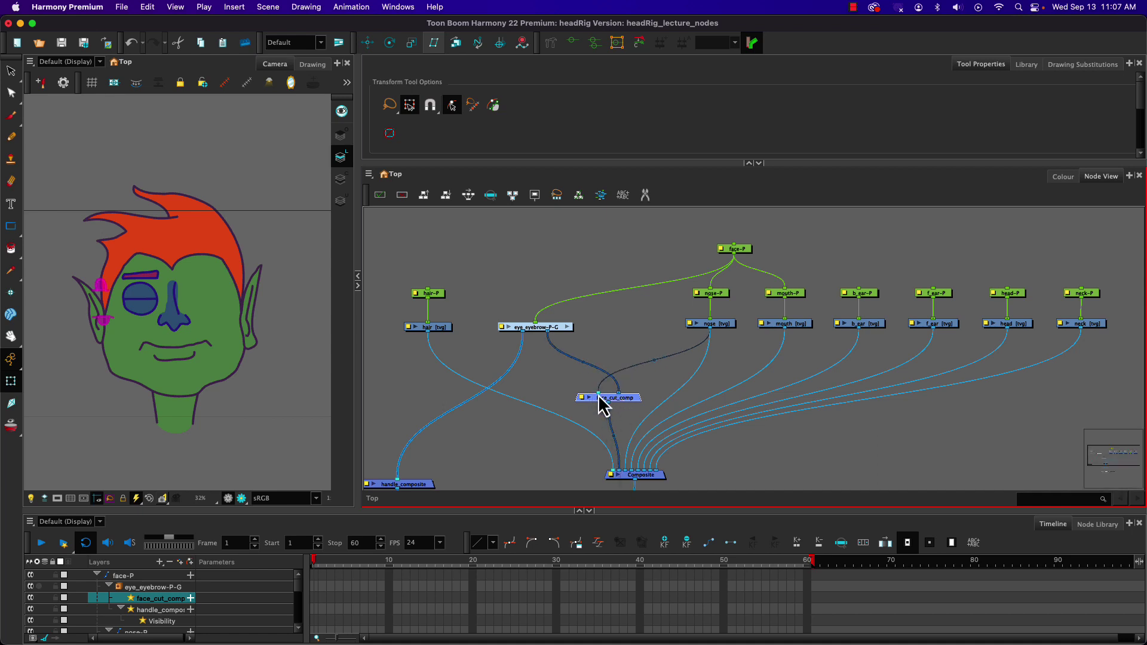
drag(599, 394, 622, 396)
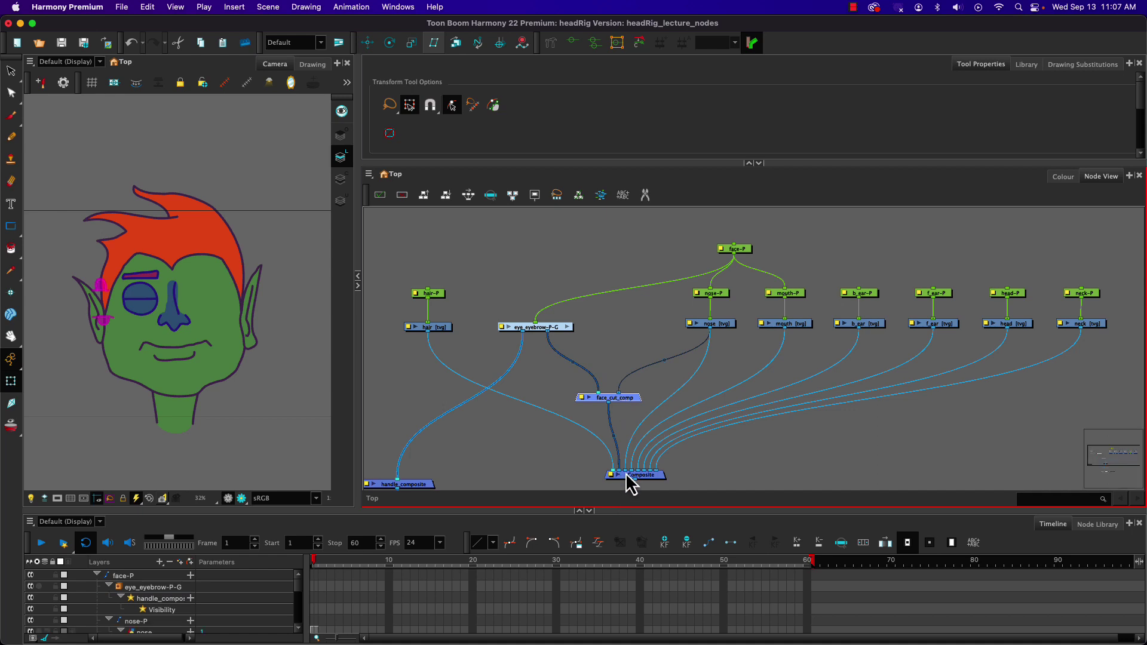
drag(627, 471, 623, 396)
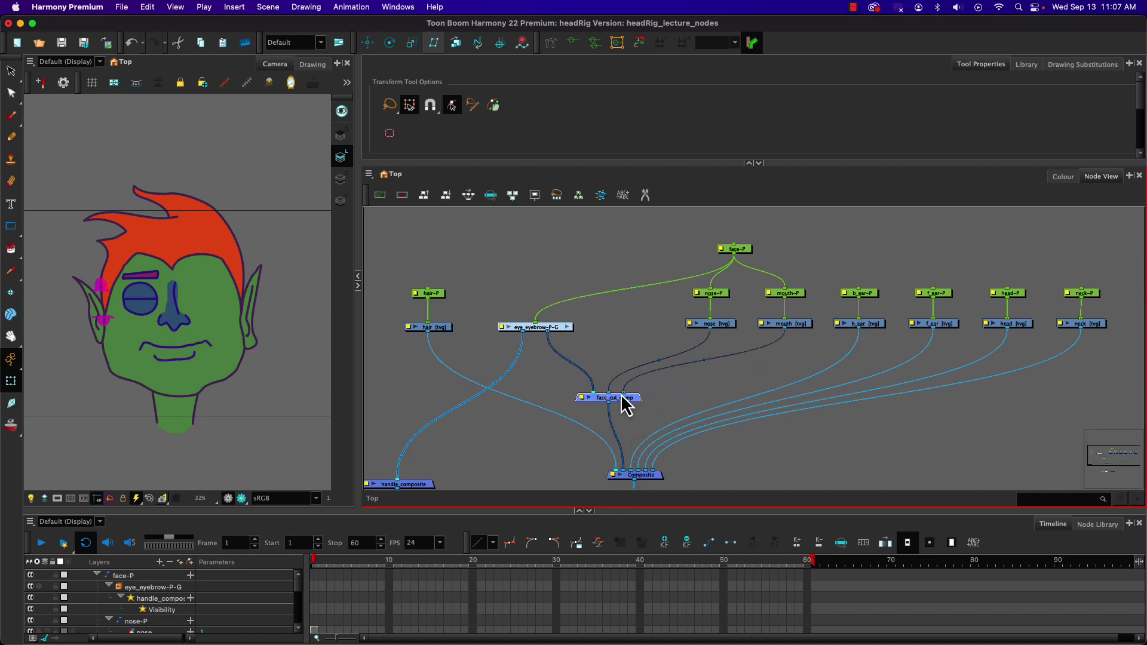
- Test the face-P peg again by shifting the eye, nose and mouth slightly within the head, and restore their position
click(741, 251)
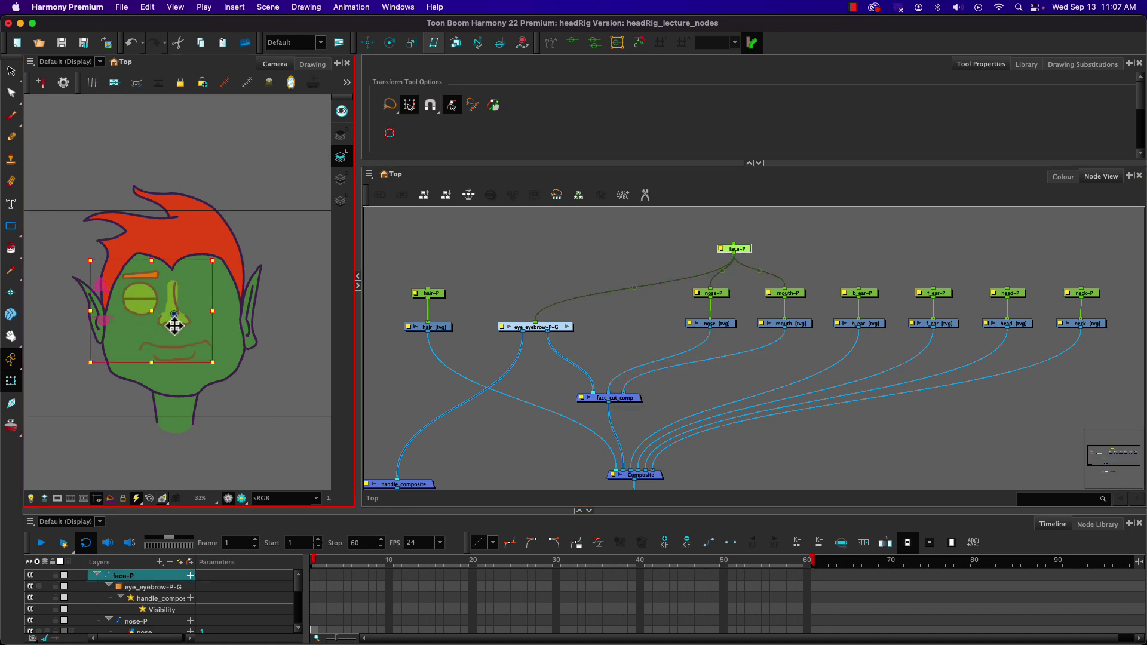
mouse_move(170, 325)
mouse_down()
mouse_move(132, 323)
mouse_move(169, 320)
mouse_up()
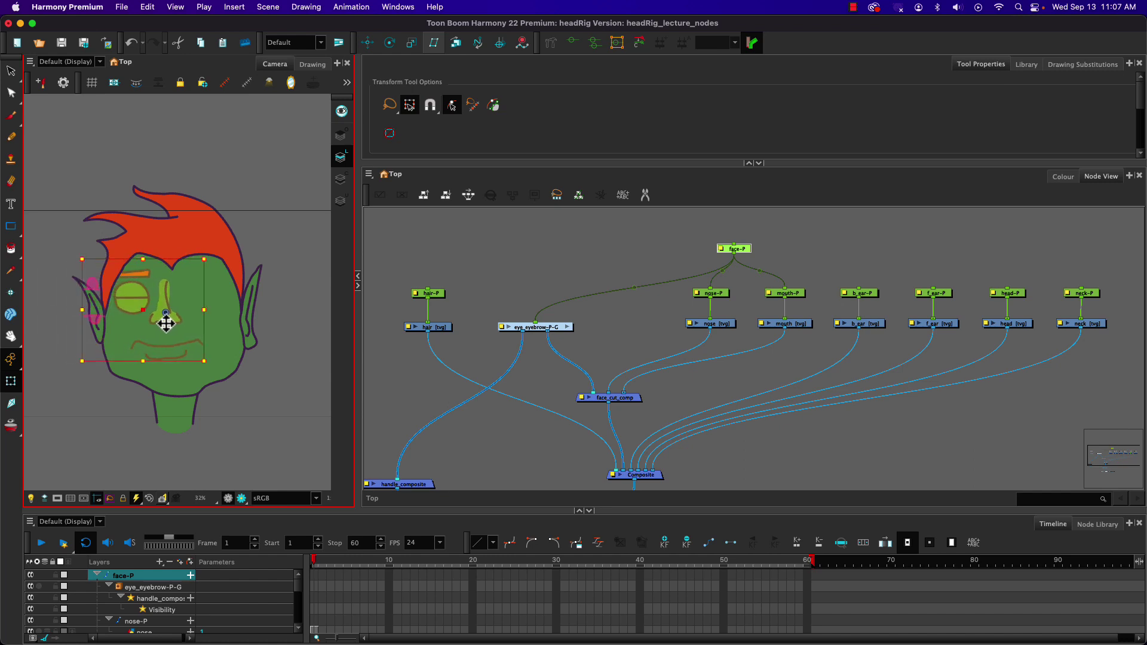
click(565, 257)
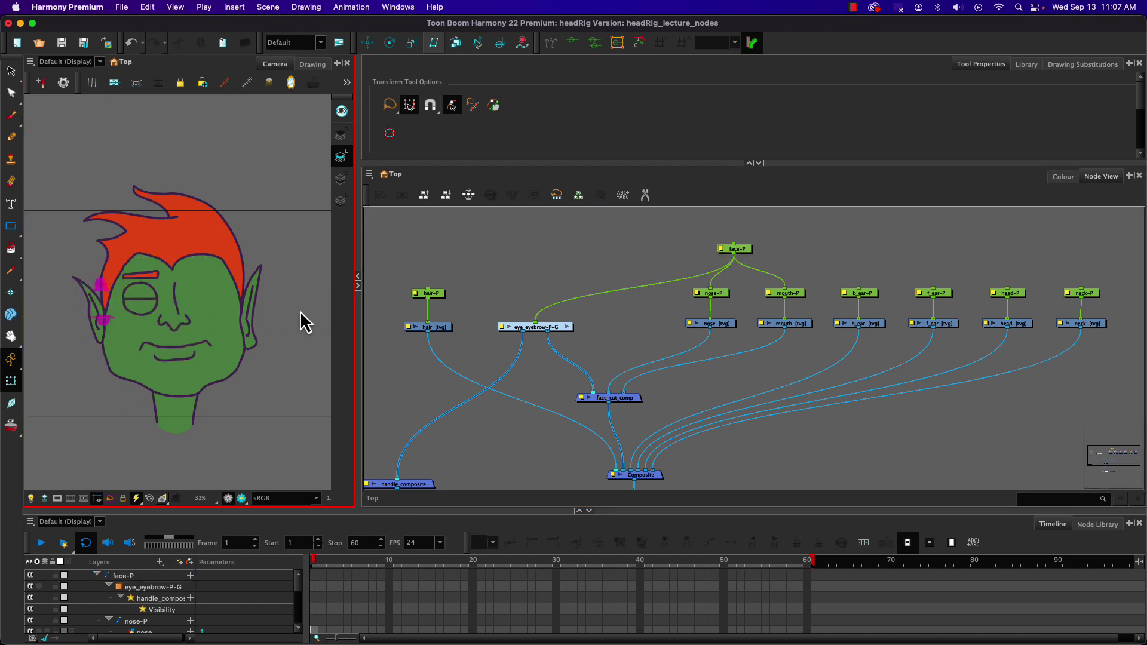
click(600, 276)
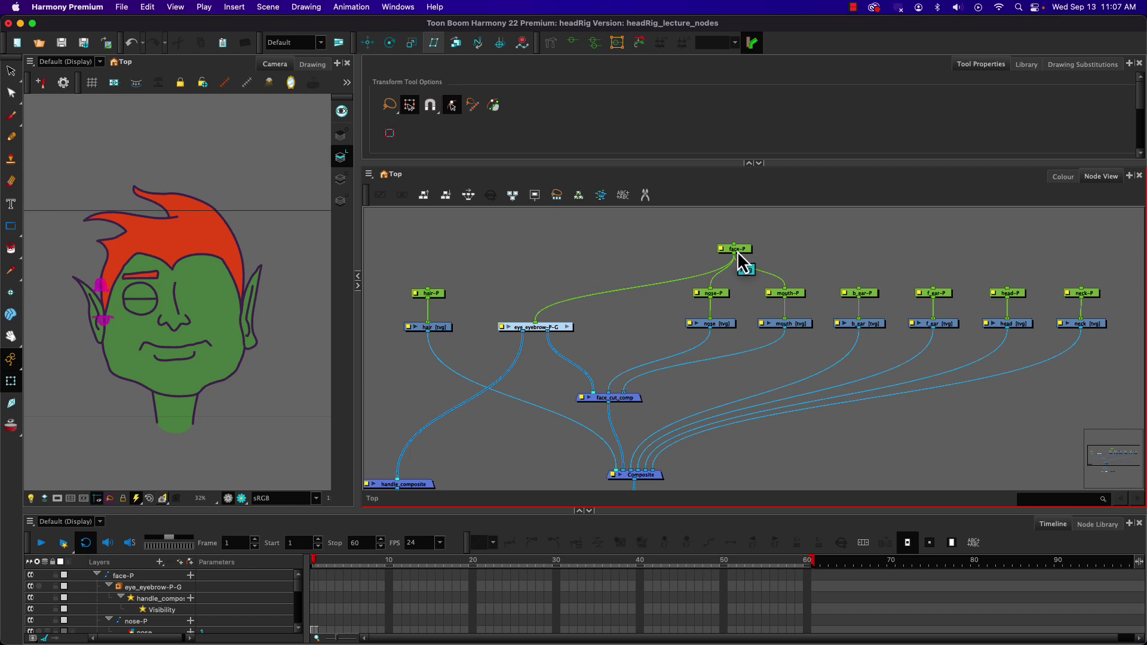
drag(739, 261, 345, 353)
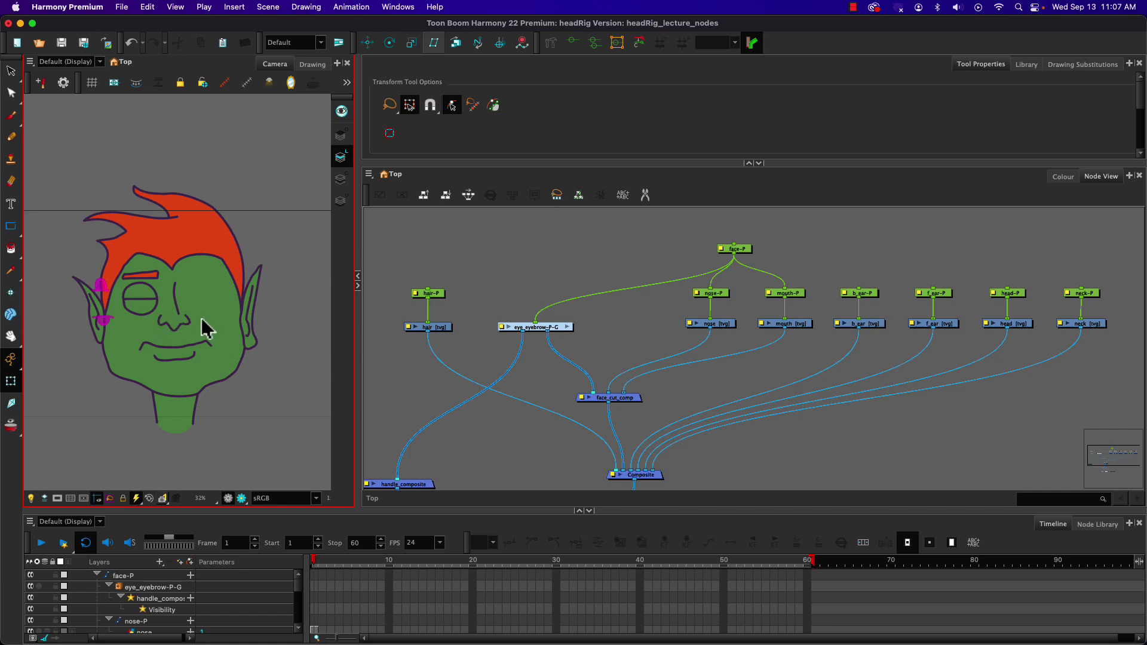
- Rearrange face_cut_comp and the main Composite, lining them up vertically with a wide gap between them above scene_composite
click(475, 315)
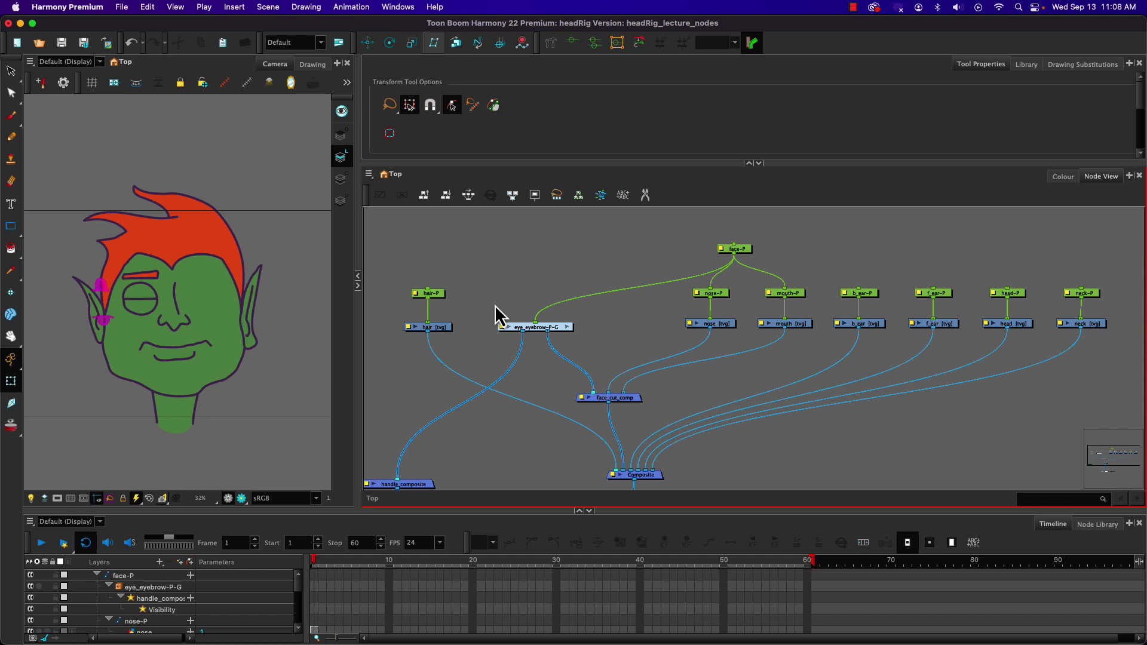
click(622, 401)
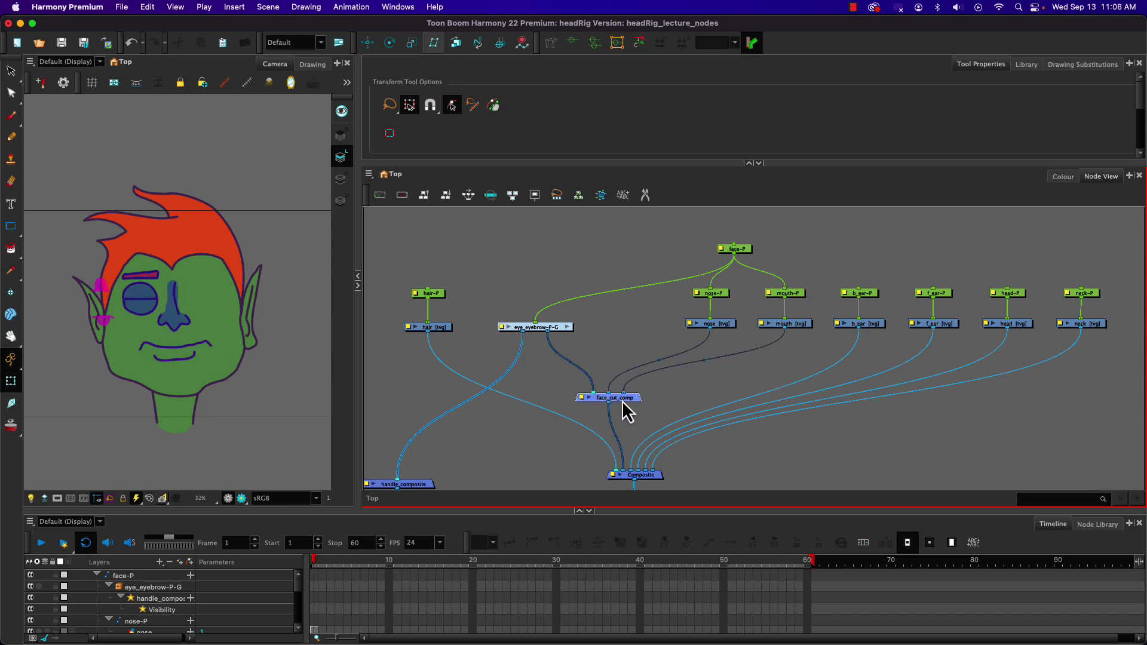
drag(623, 402, 647, 397)
drag(643, 479, 641, 487)
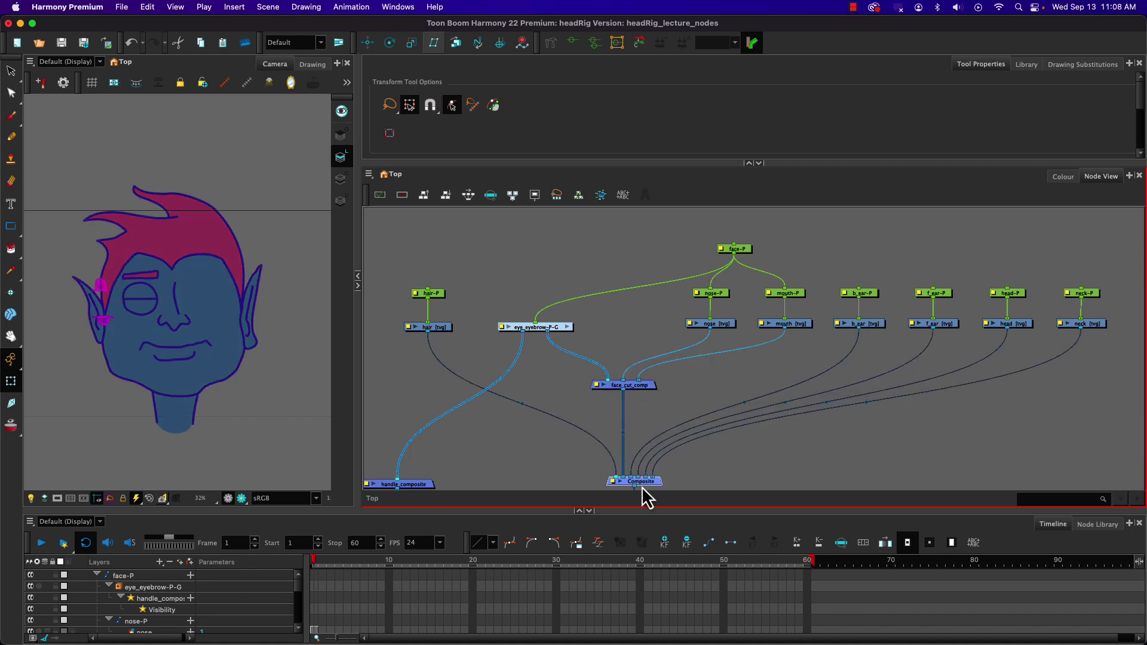
drag(558, 458, 563, 391)
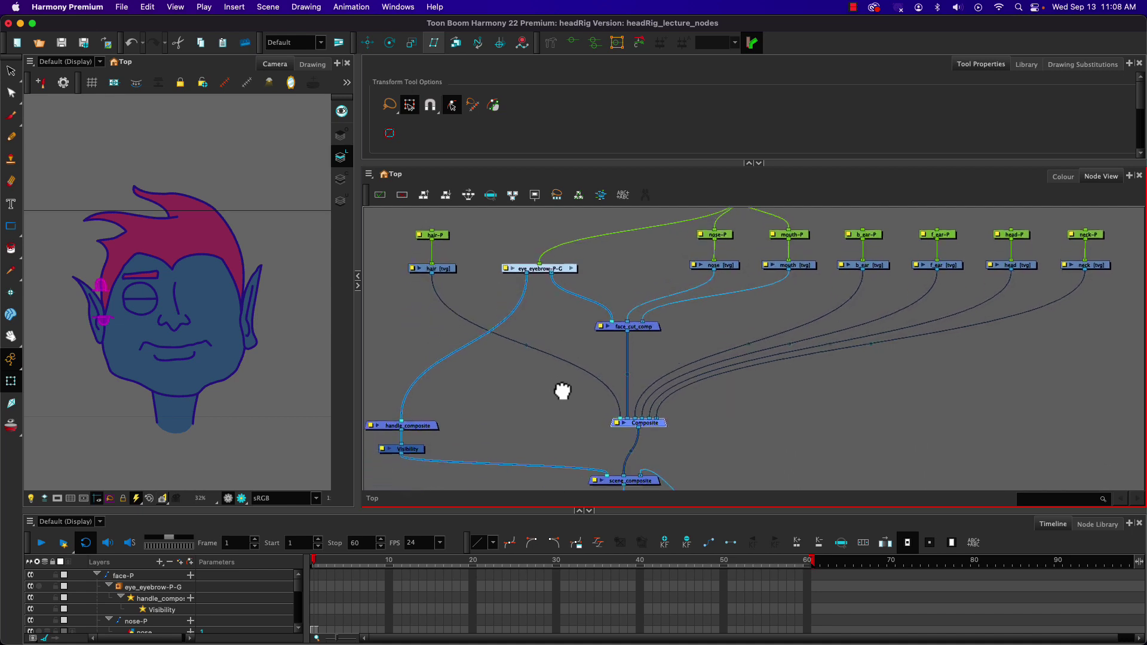
drag(644, 424, 641, 460)
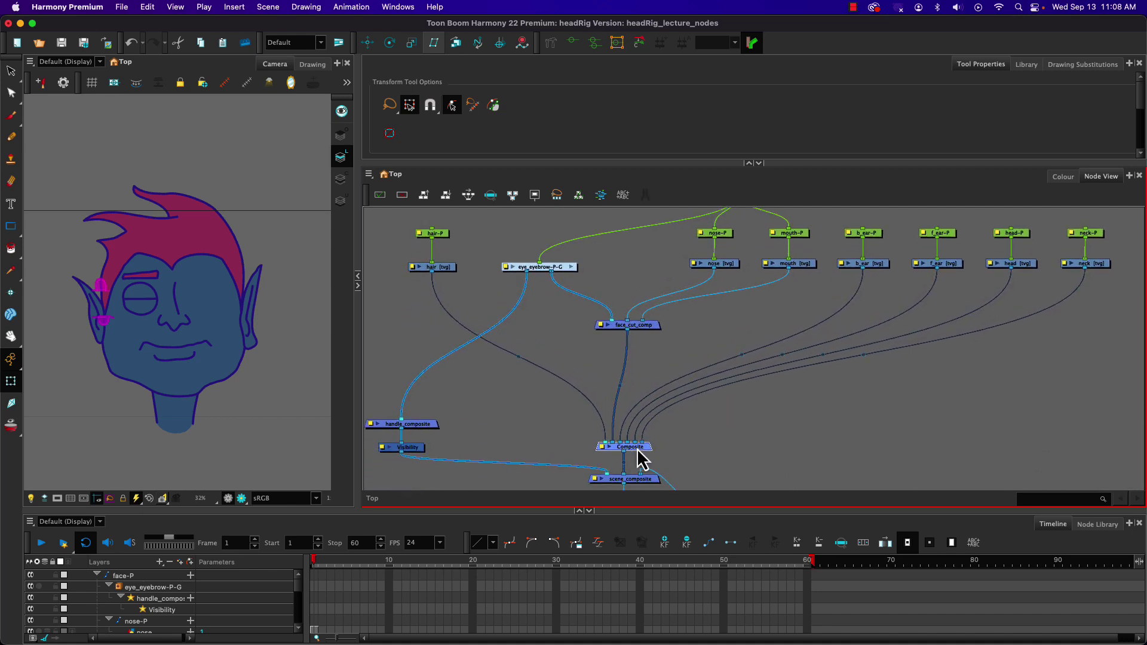
drag(641, 326, 627, 334)
click(684, 341)
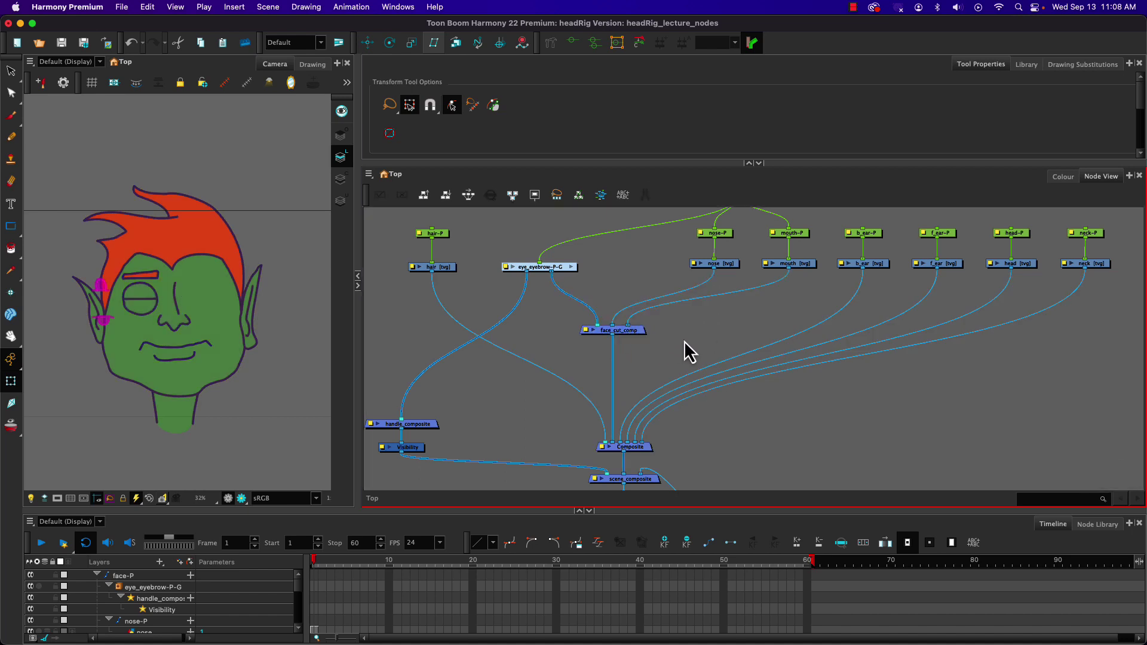
- Add a Cutter node and a Line-Art node to the network near face_cut_comp
key(Tab)
text(cu)
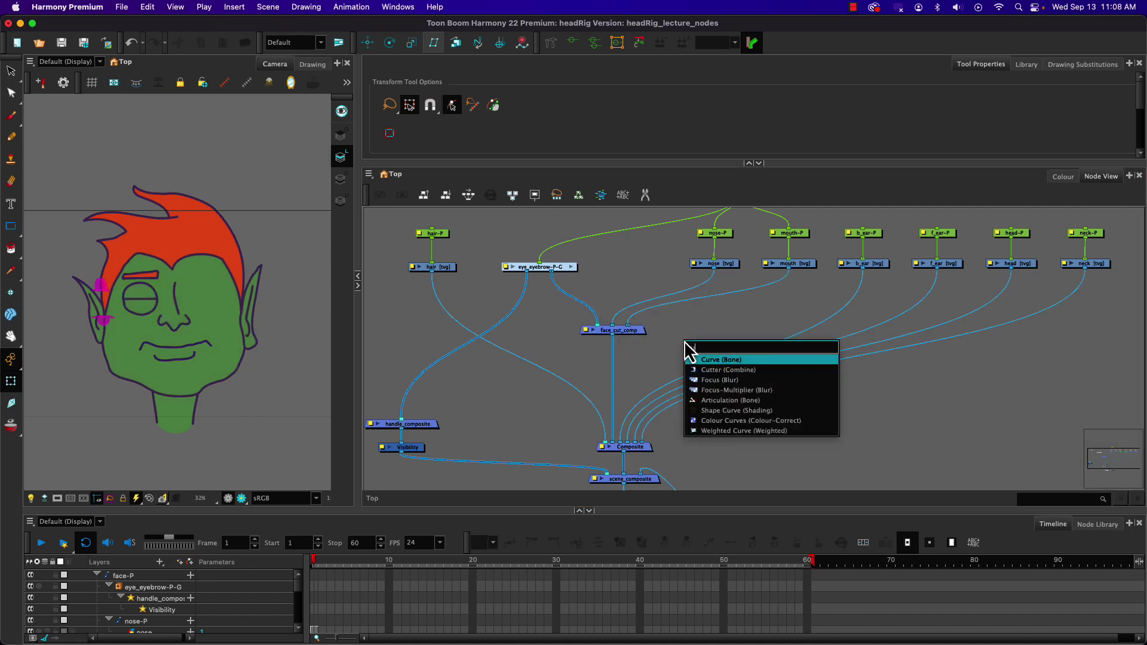
text(tt)
key(Return)
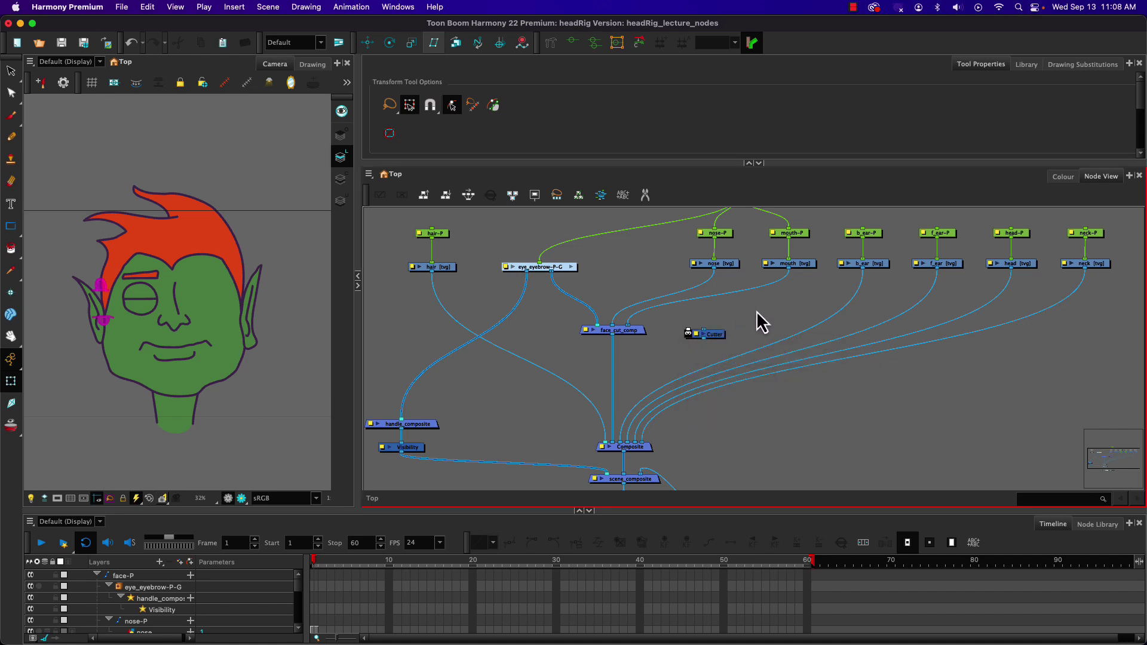
key(Tab)
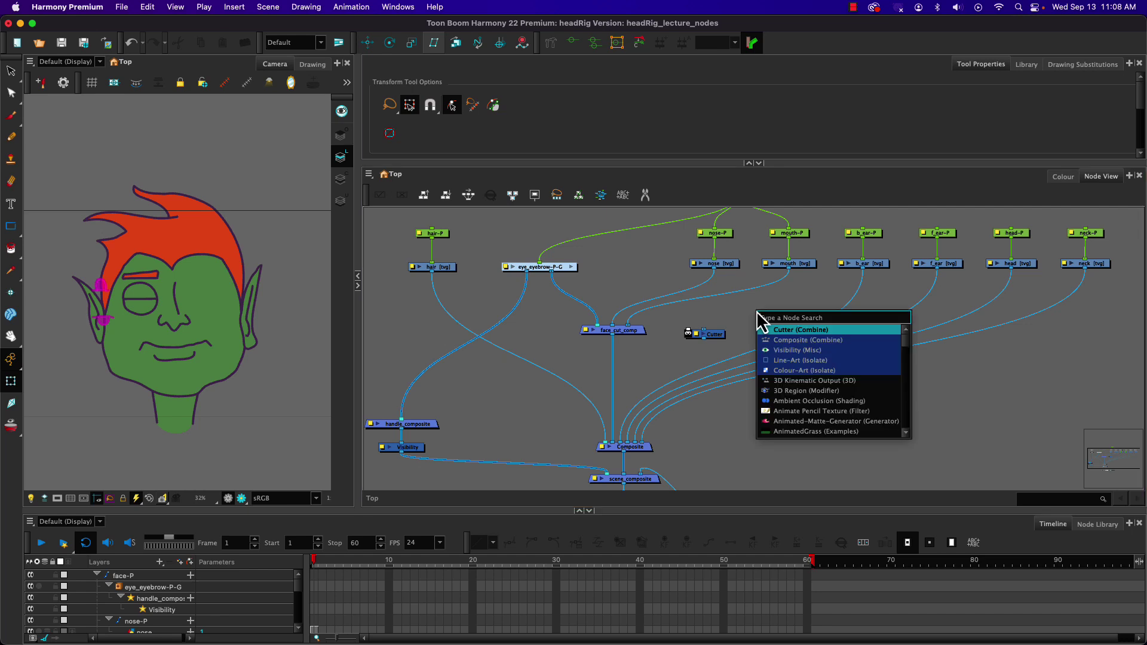
text(line-)
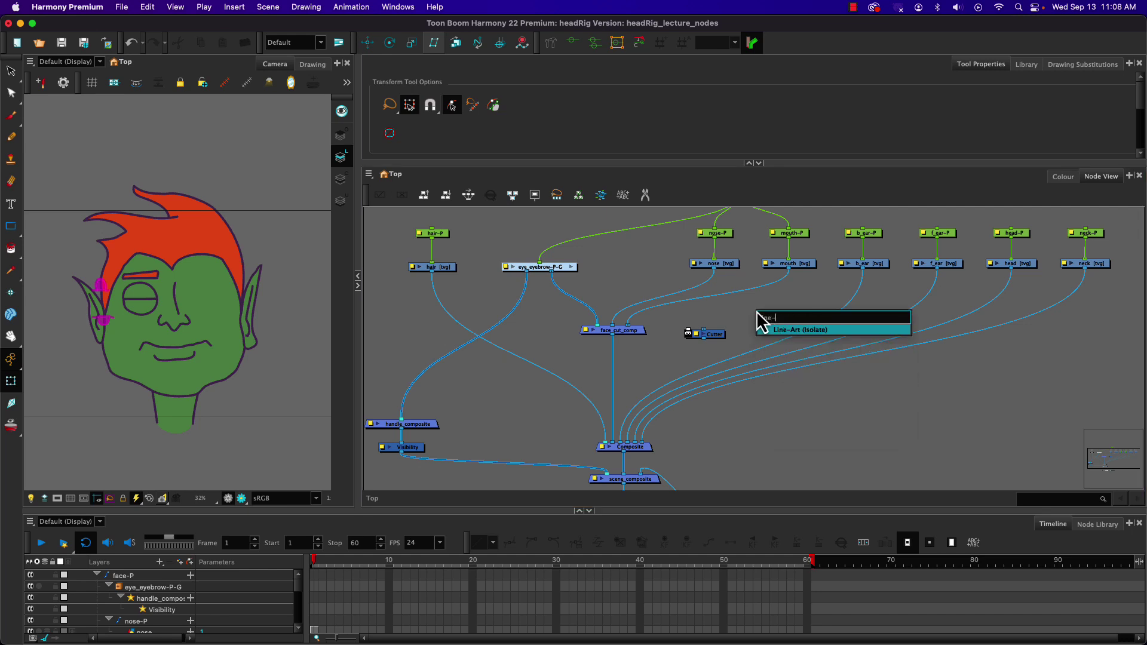
key(Return)
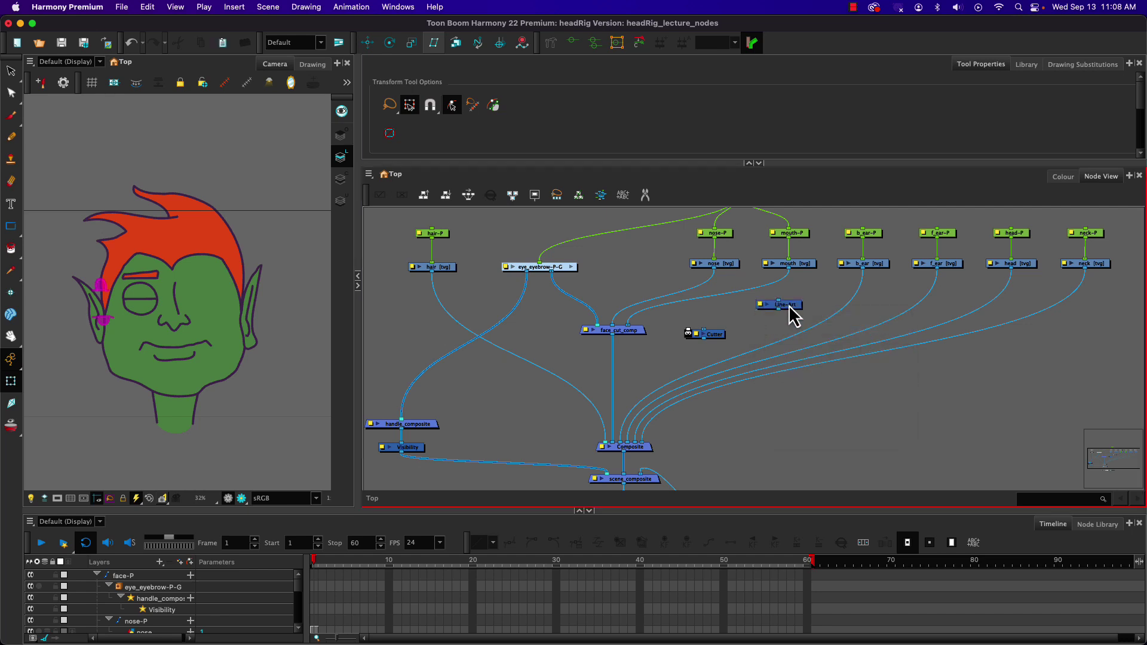
- Insert the Cutter on the cable between face_cut_comp and Composite, and place the Line-Art node just above and beside it
drag(712, 336, 644, 358)
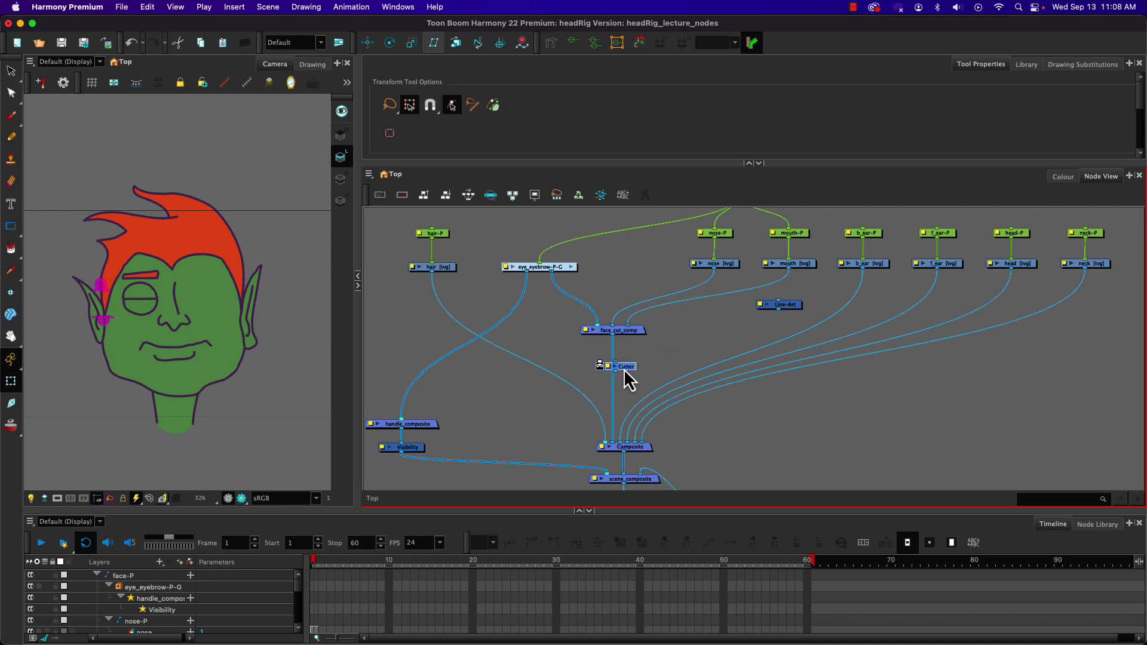
drag(624, 375, 631, 361)
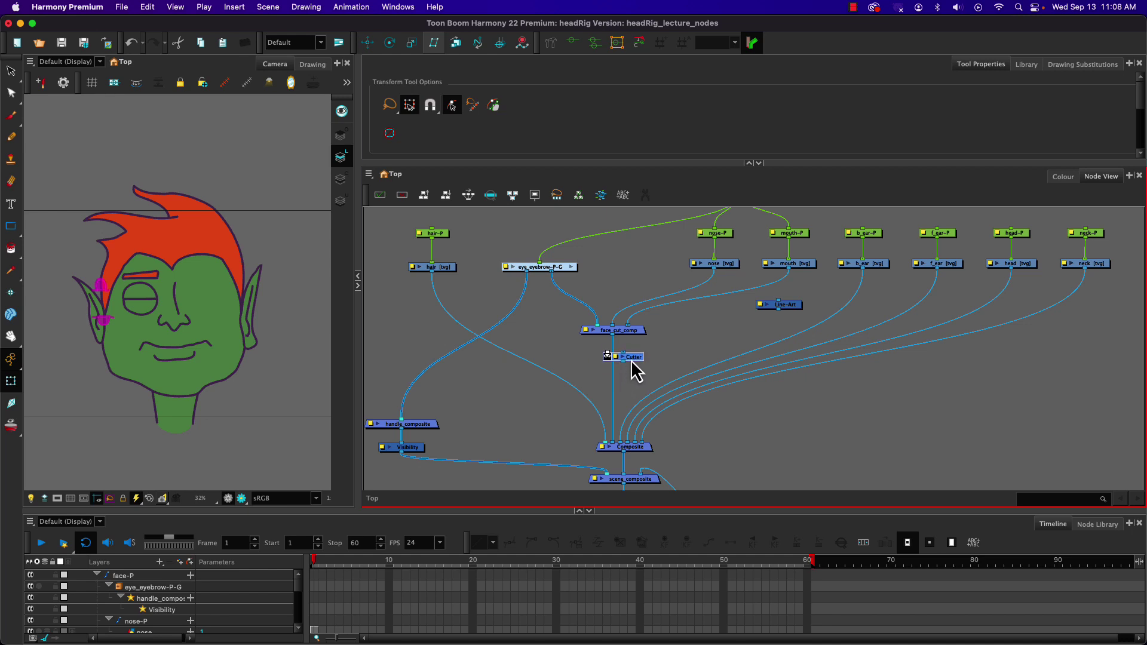
drag(632, 361, 613, 354)
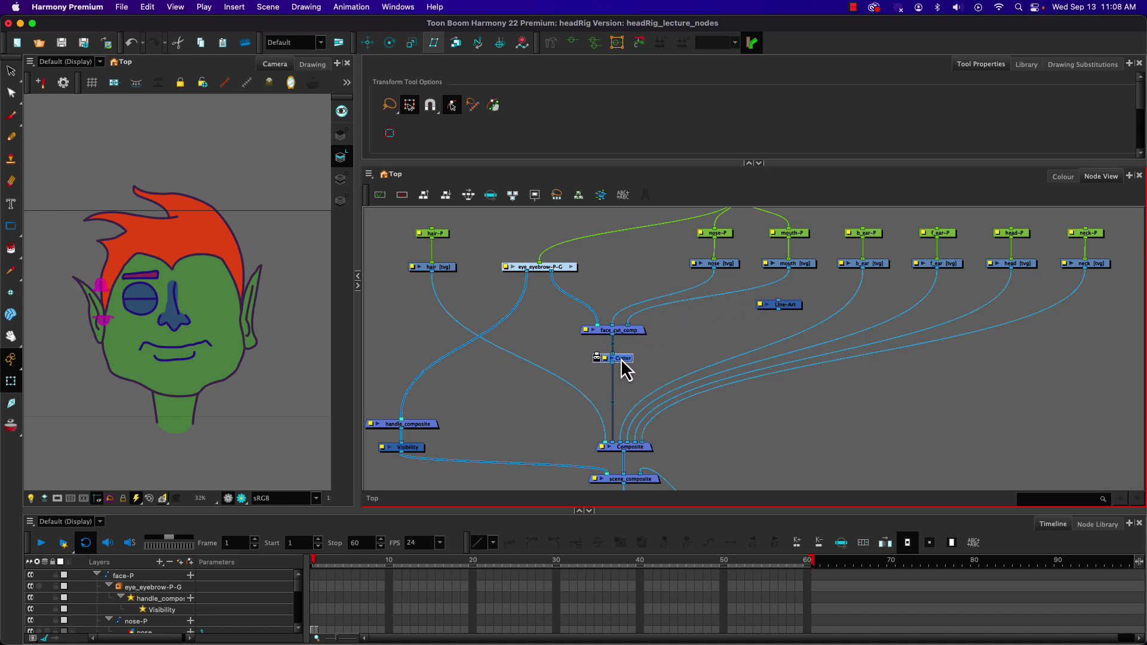
drag(786, 306, 735, 320)
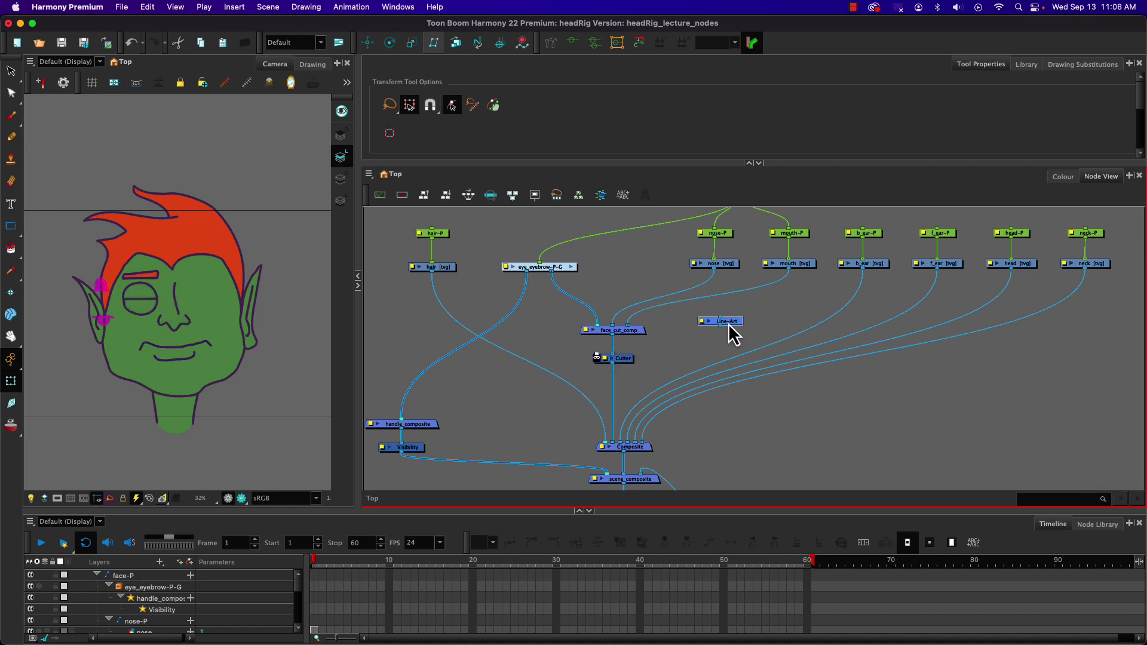
drag(625, 360, 624, 383)
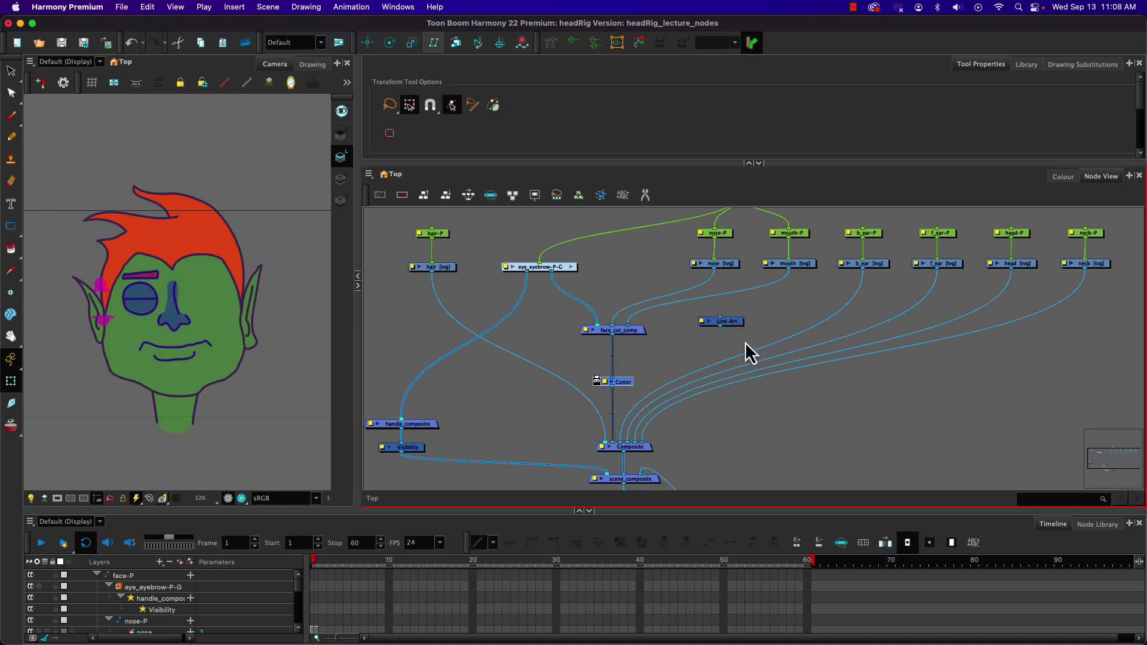
drag(736, 321, 684, 356)
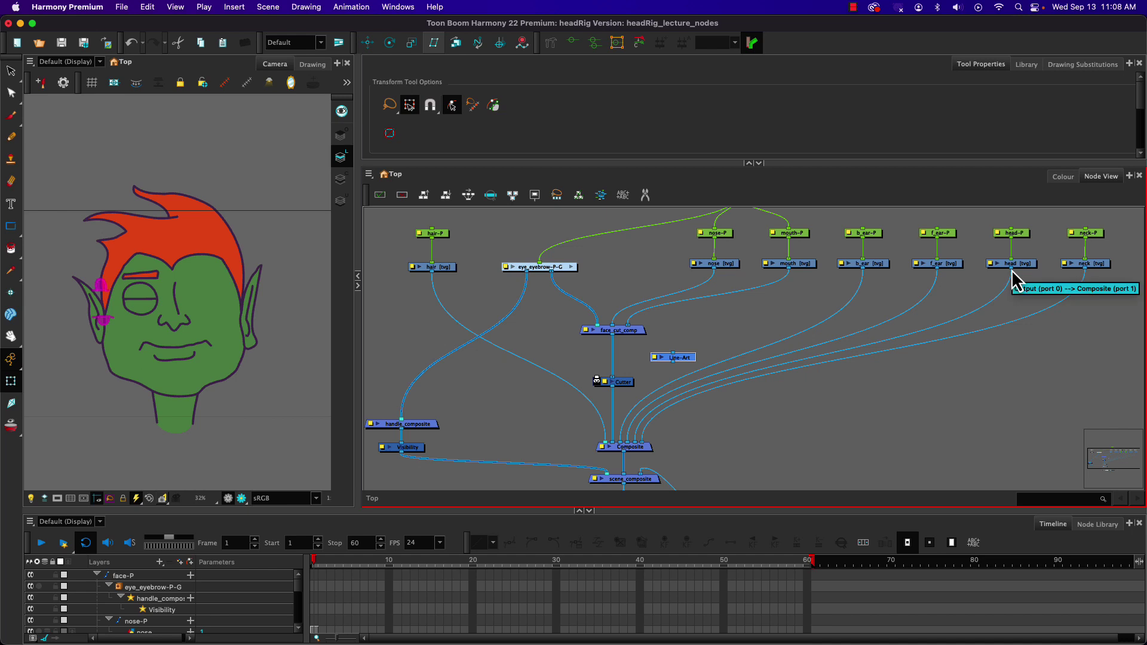
- Connect the head drawing's output to the Cutter's matte input
drag(1012, 274, 708, 344)
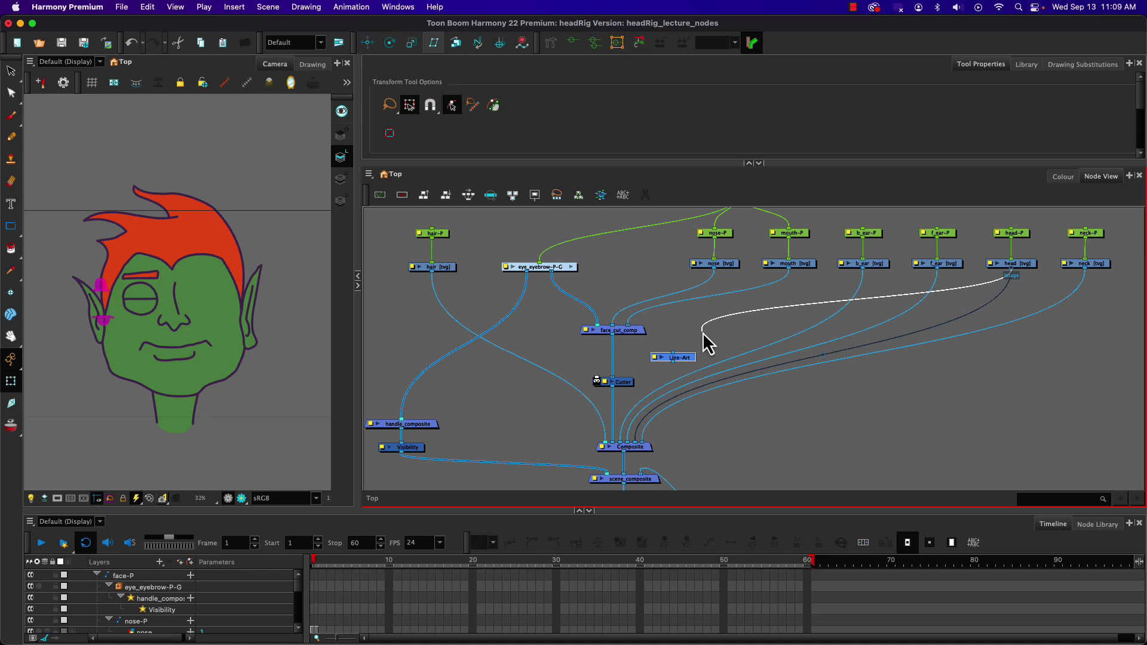
mouse_move(708, 343)
mouse_down()
mouse_move(680, 358)
mouse_move(704, 328)
mouse_move(706, 338)
mouse_up()
drag(1011, 276, 600, 382)
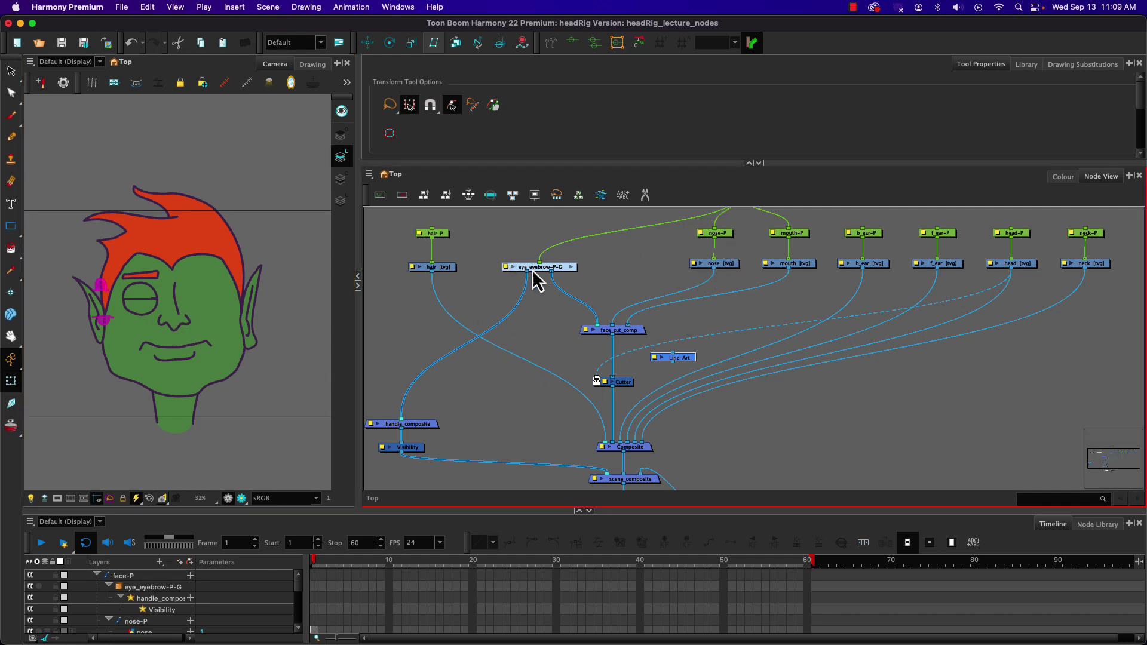
- Test the cutter by shifting the face-P peg sideways past the head's edge, and restore the features' position
click(721, 235)
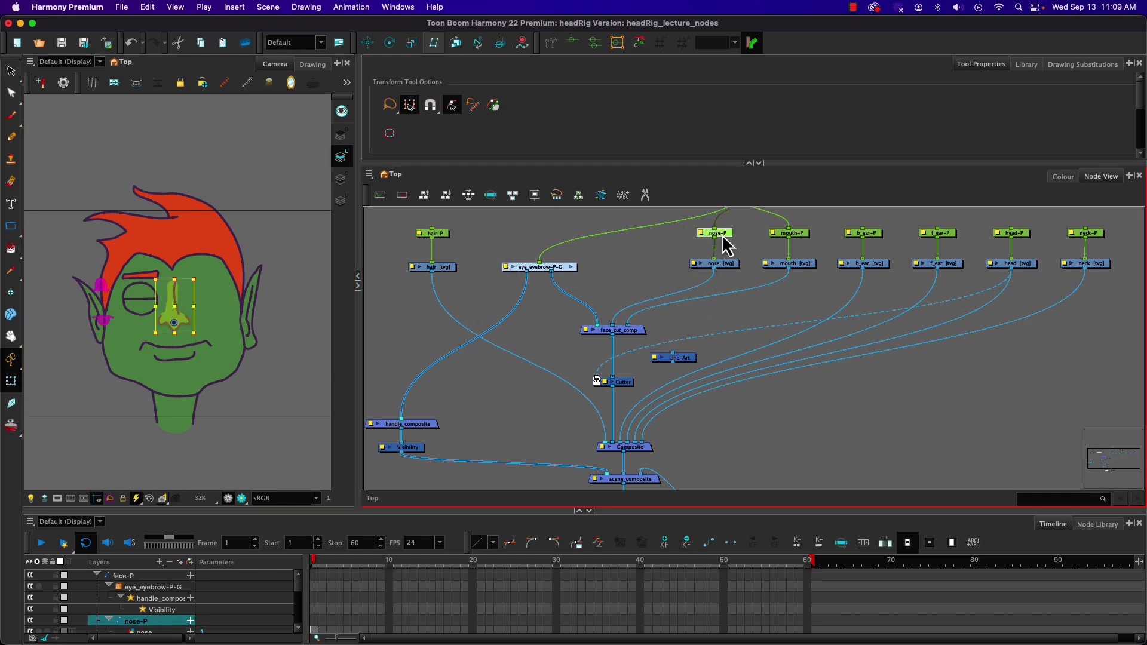
key(b)
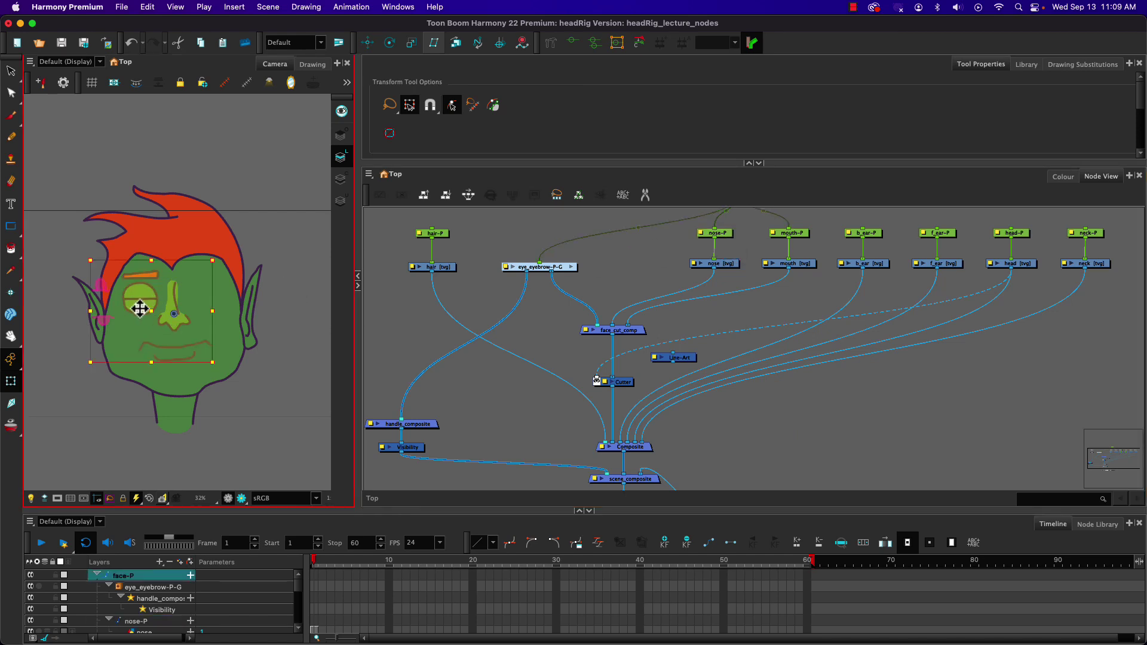
drag(139, 309, 214, 313)
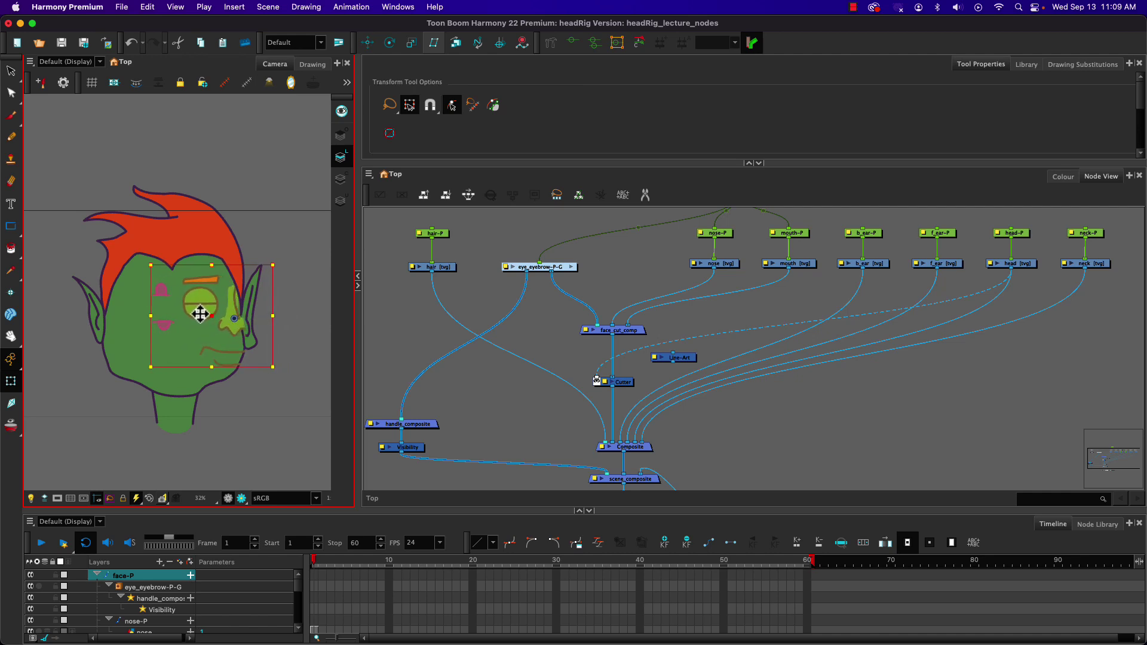
drag(224, 312, 236, 333)
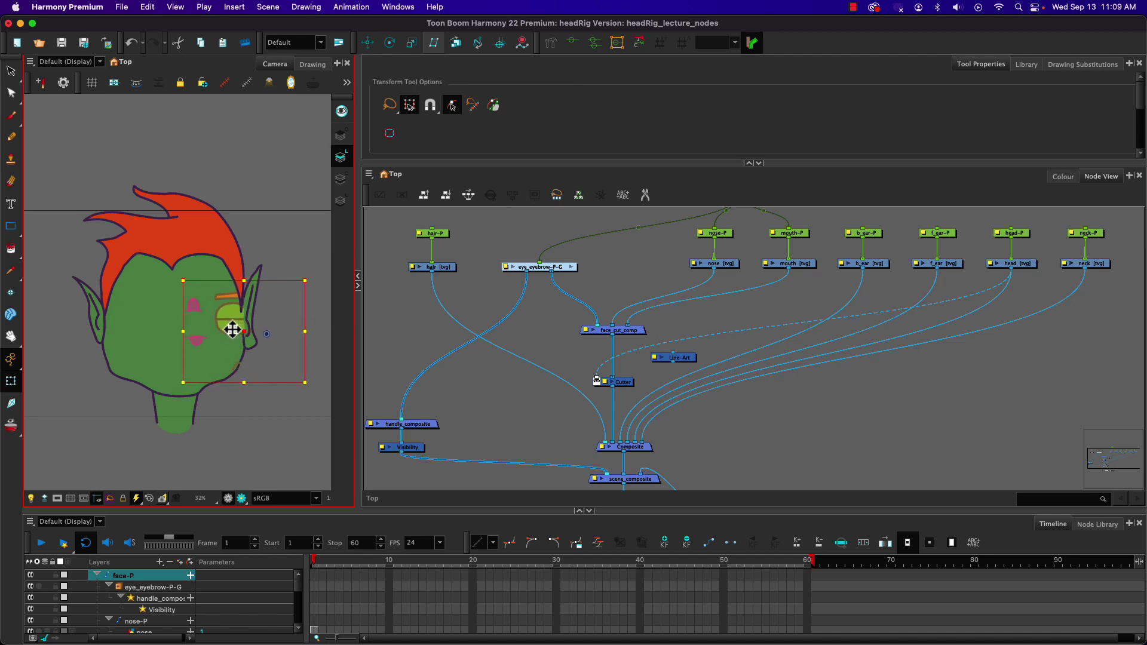
drag(203, 323, 171, 322)
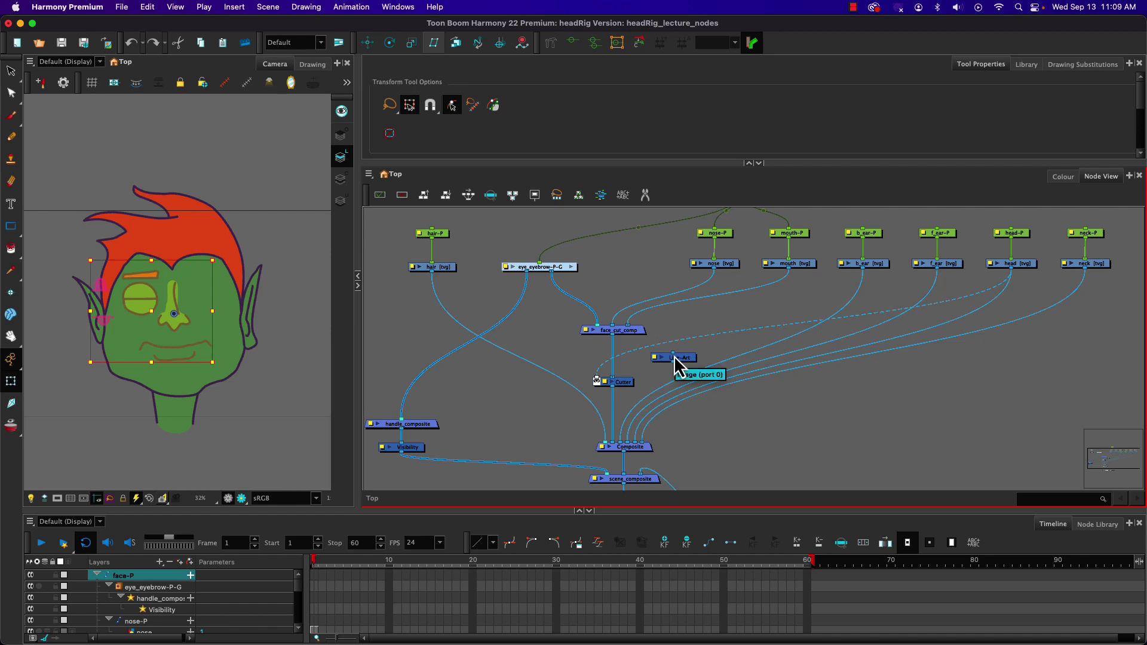
- Feed the head drawing into Line-Art and connect Line-Art's output to Composite next to the hair connection
drag(674, 357, 1015, 271)
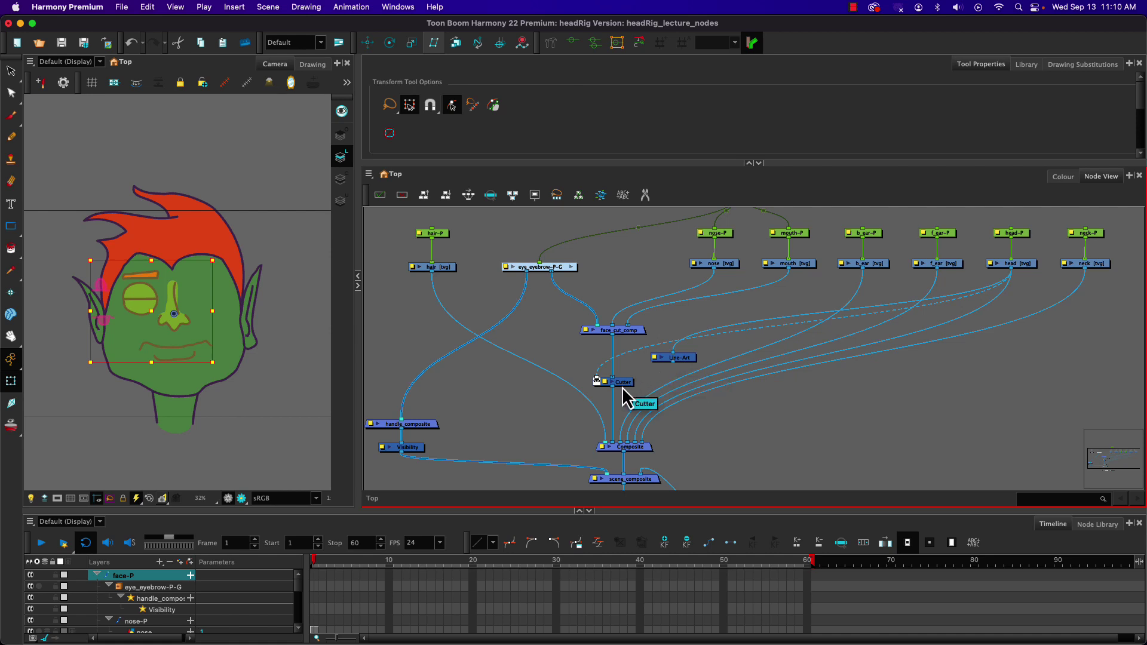
click(658, 374)
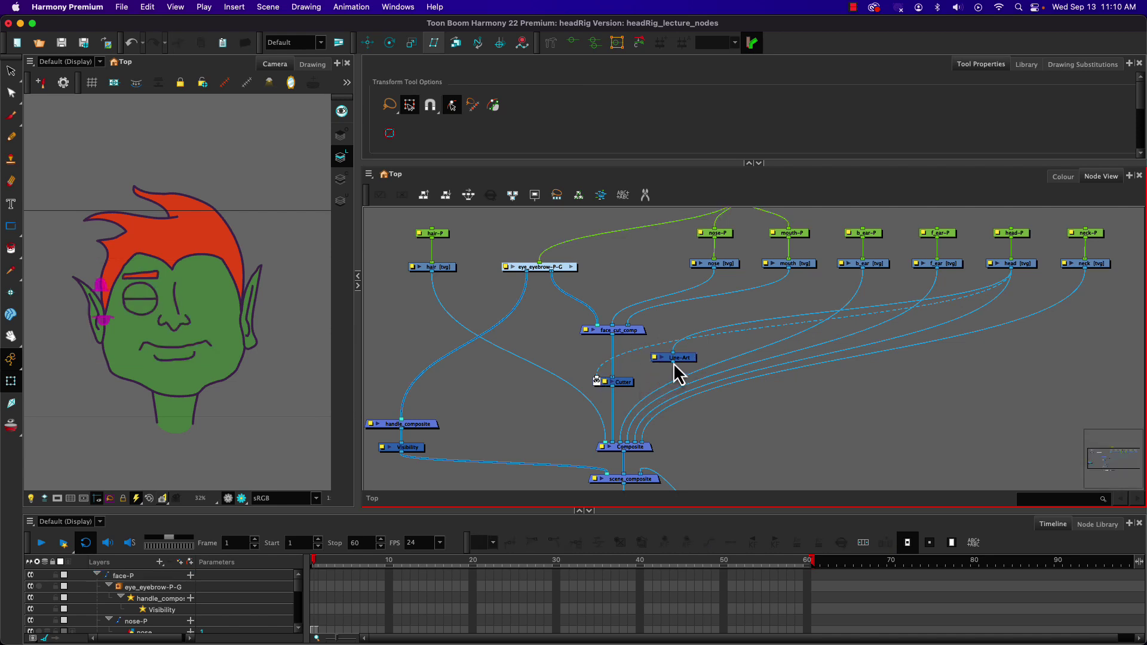
drag(674, 363, 610, 440)
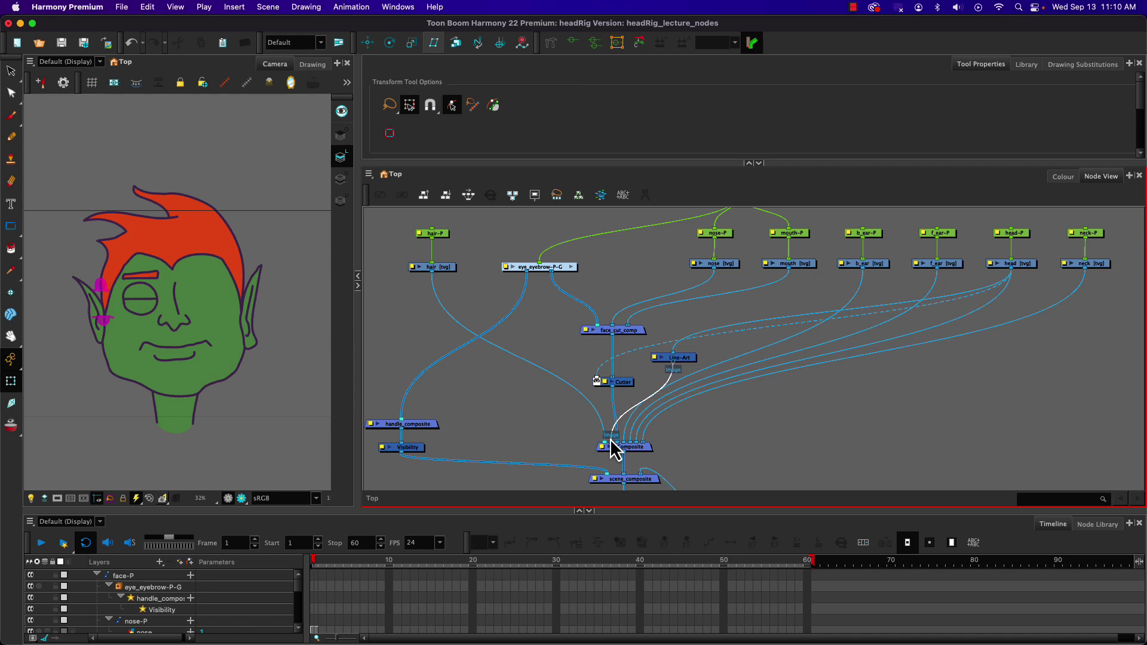
drag(610, 443, 610, 444)
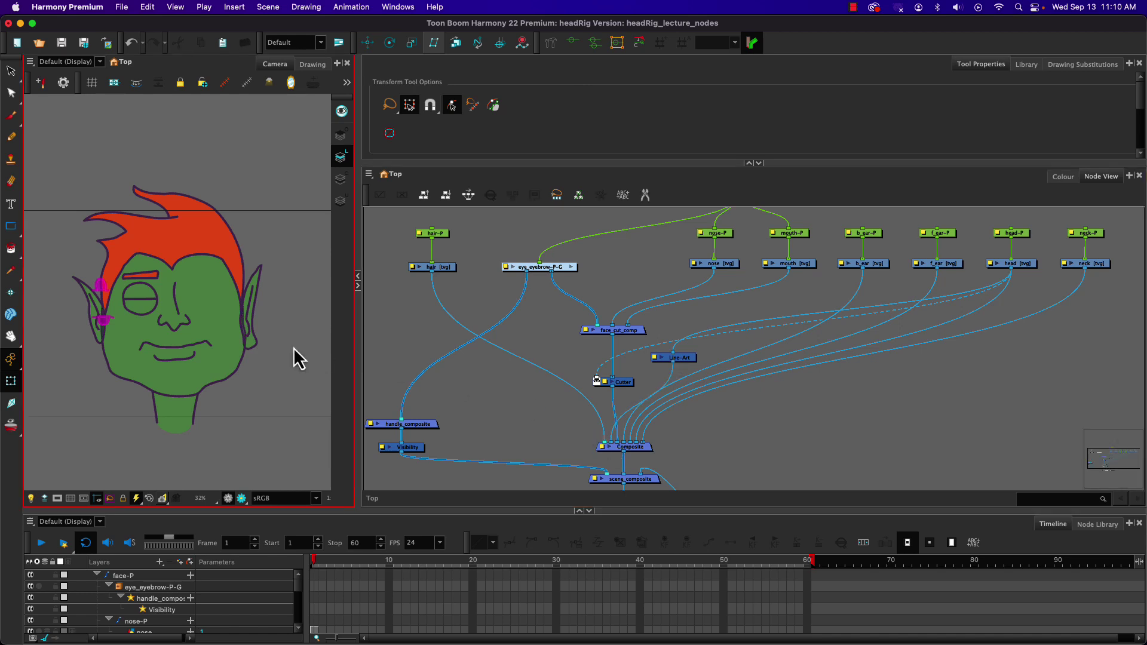
- Test the Line-Art overlay by moving the face-P peg toward the head's outline, and restore its position
click(175, 326)
key(b)
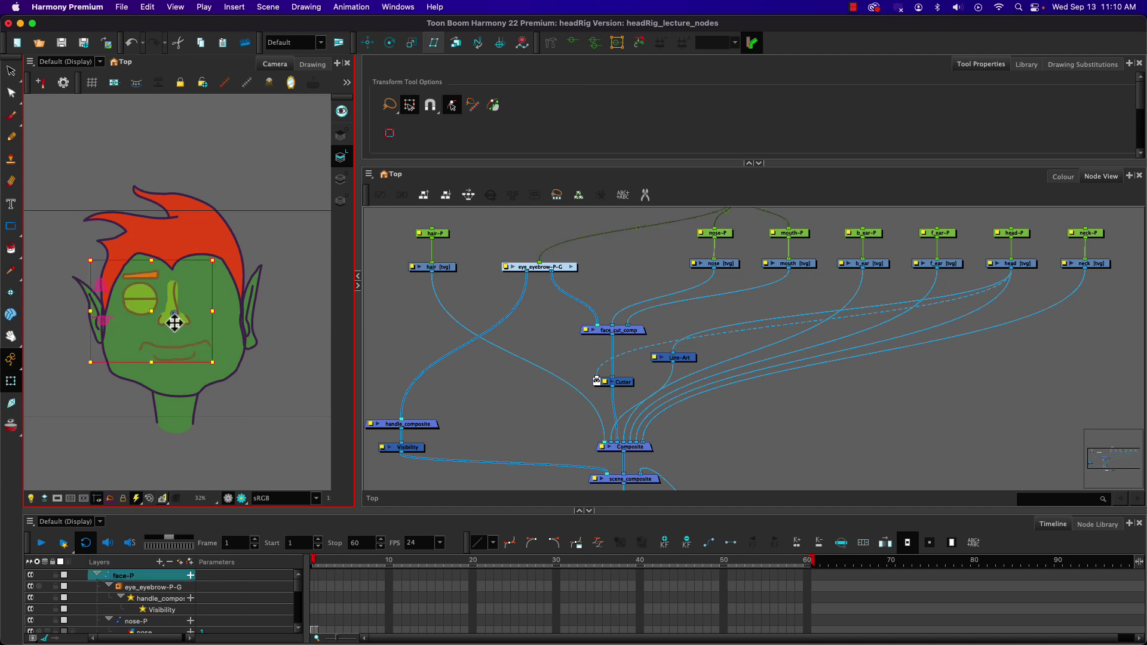
drag(174, 324, 200, 326)
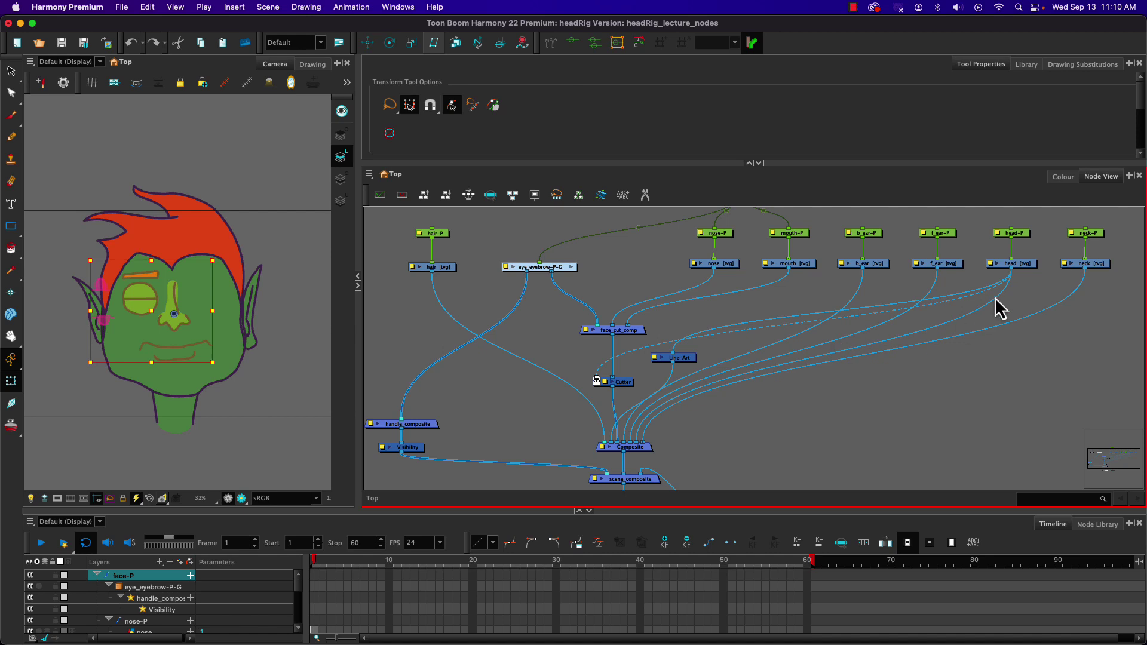
- Move the head drawing's connection on Composite ahead of both ear connections
click(1022, 266)
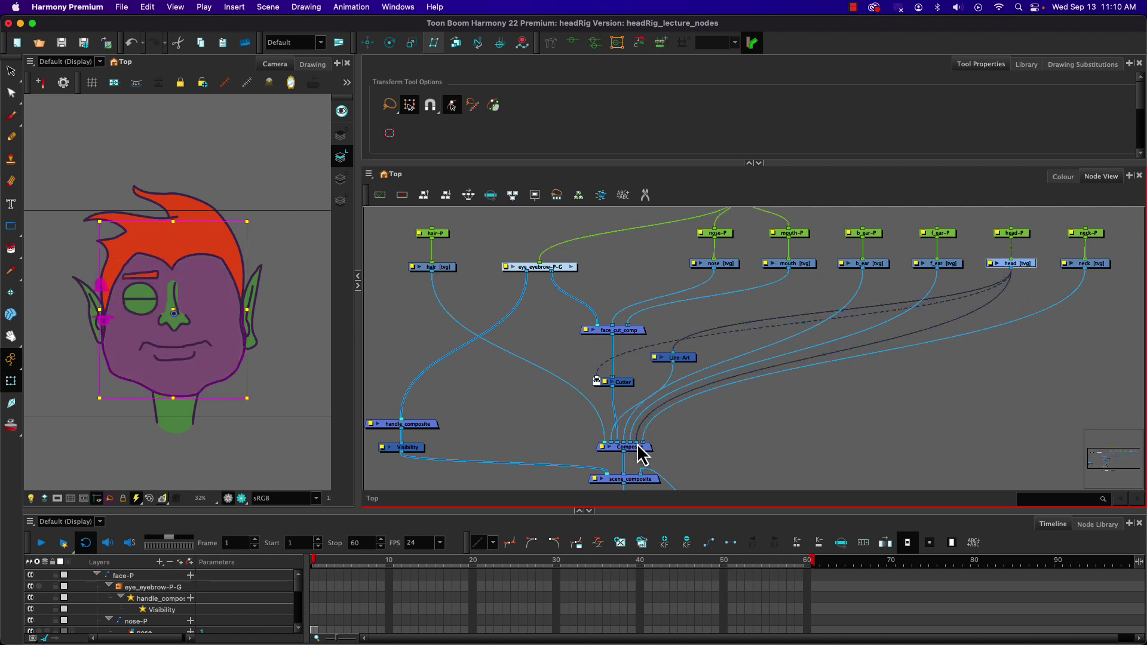
drag(637, 446, 624, 445)
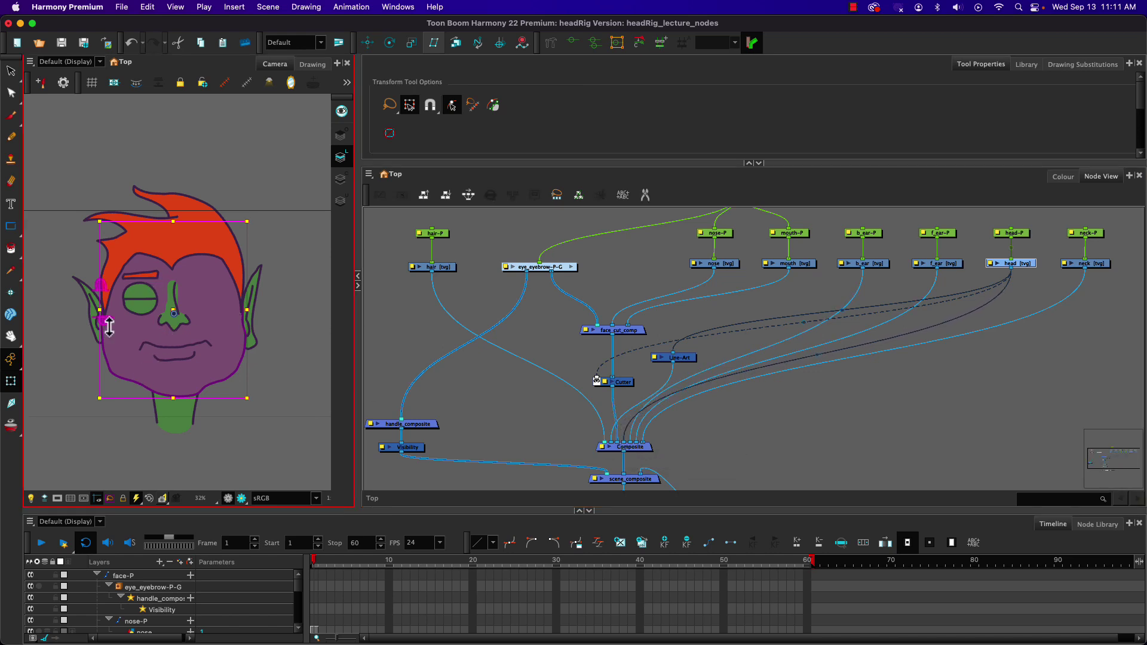
click(79, 356)
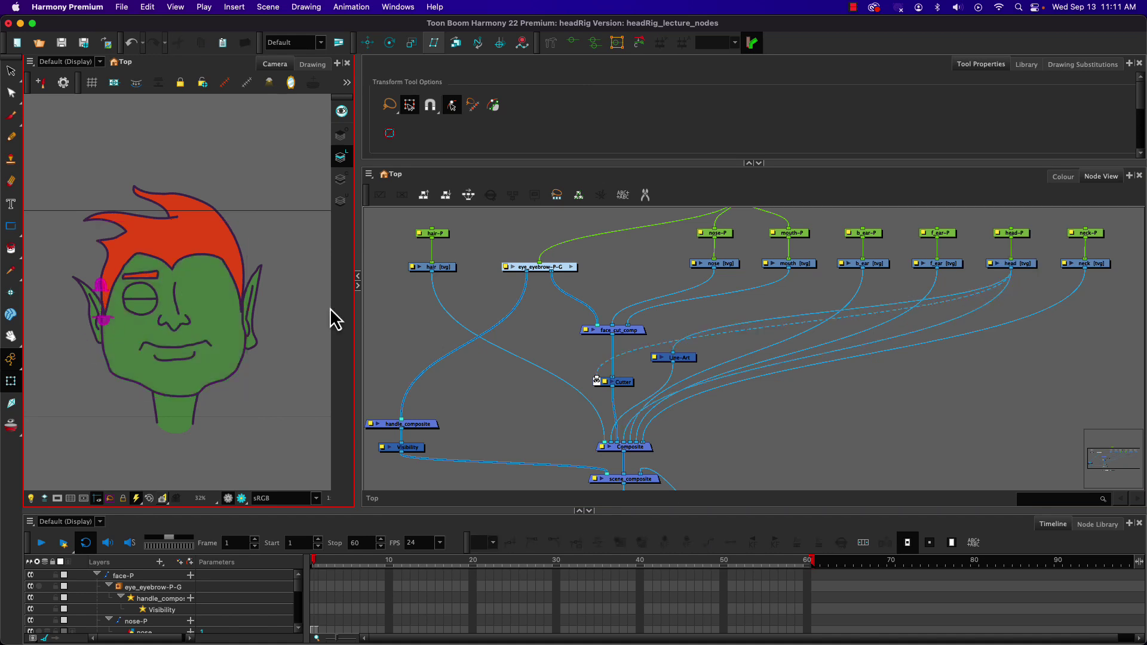
- Test the new layer order by shifting the facial features sideways across the head, and undo the move
click(725, 238)
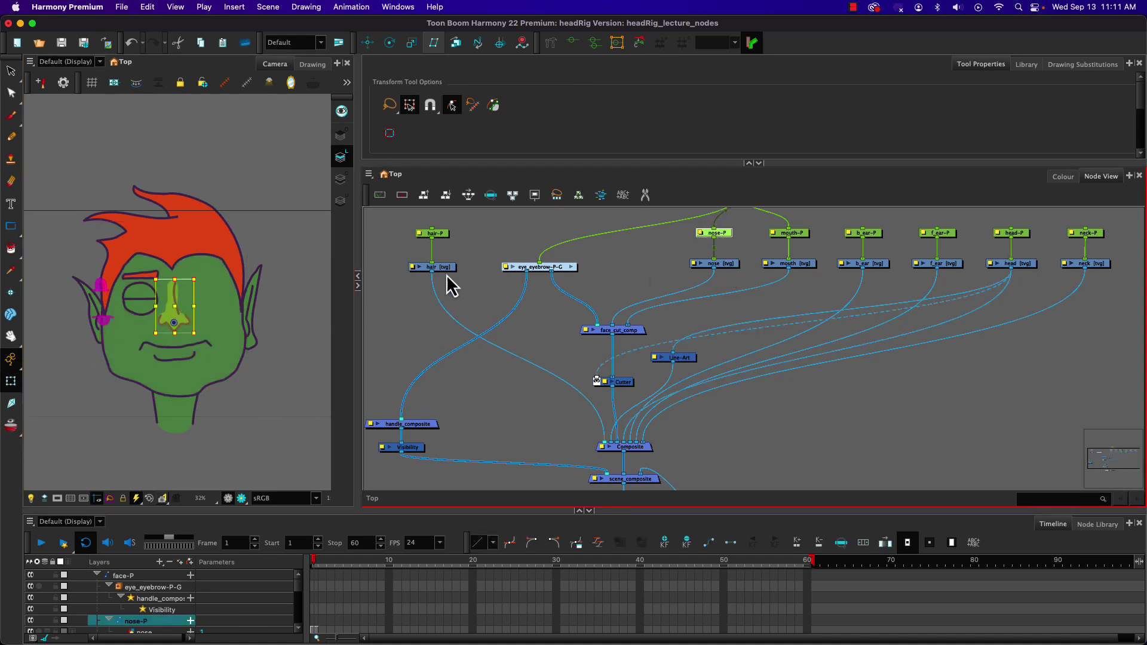
click(195, 329)
drag(142, 310, 182, 317)
key(super+z)
click(483, 365)
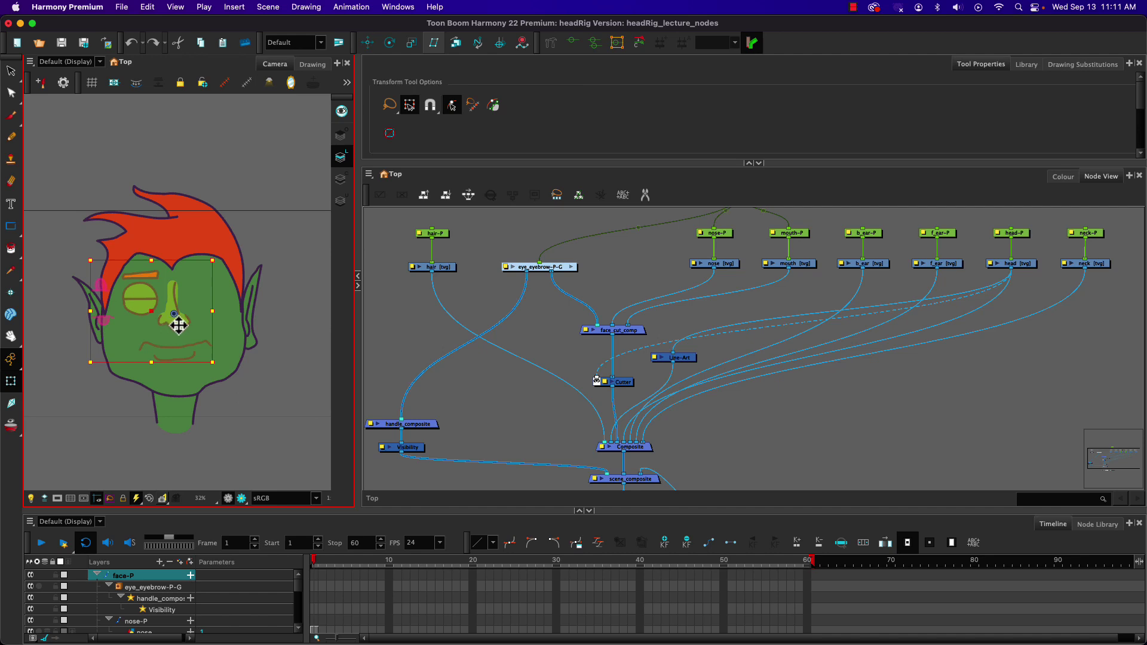
- Test the facial features' masking by shifting the face-P peg sideways past the head's edge and back
drag(179, 325, 245, 324)
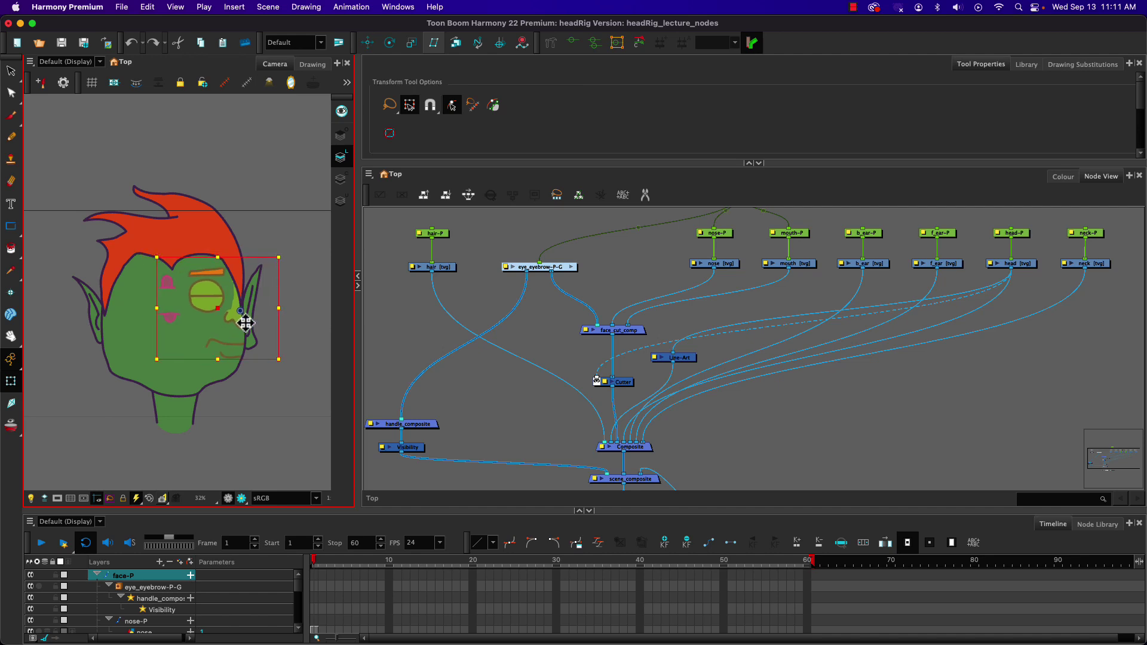
drag(245, 323, 177, 318)
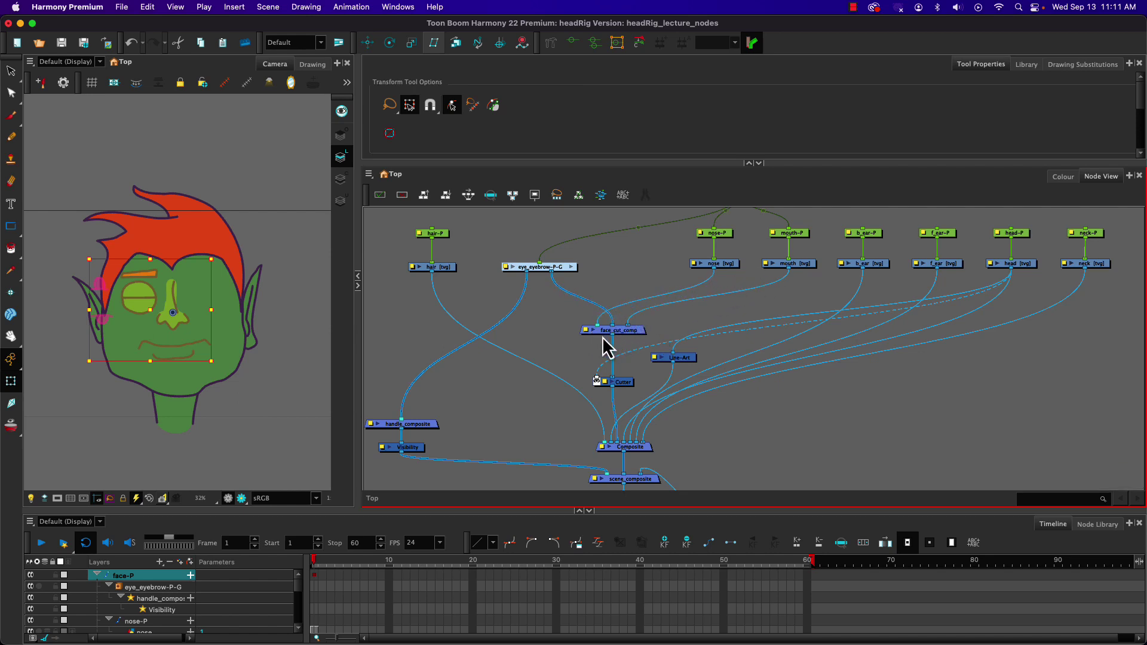
- Move the nose drawing's connection from face_cut_comp to Composite, test it by shifting the face peg sideways, and restore the peg's position
drag(613, 328, 611, 444)
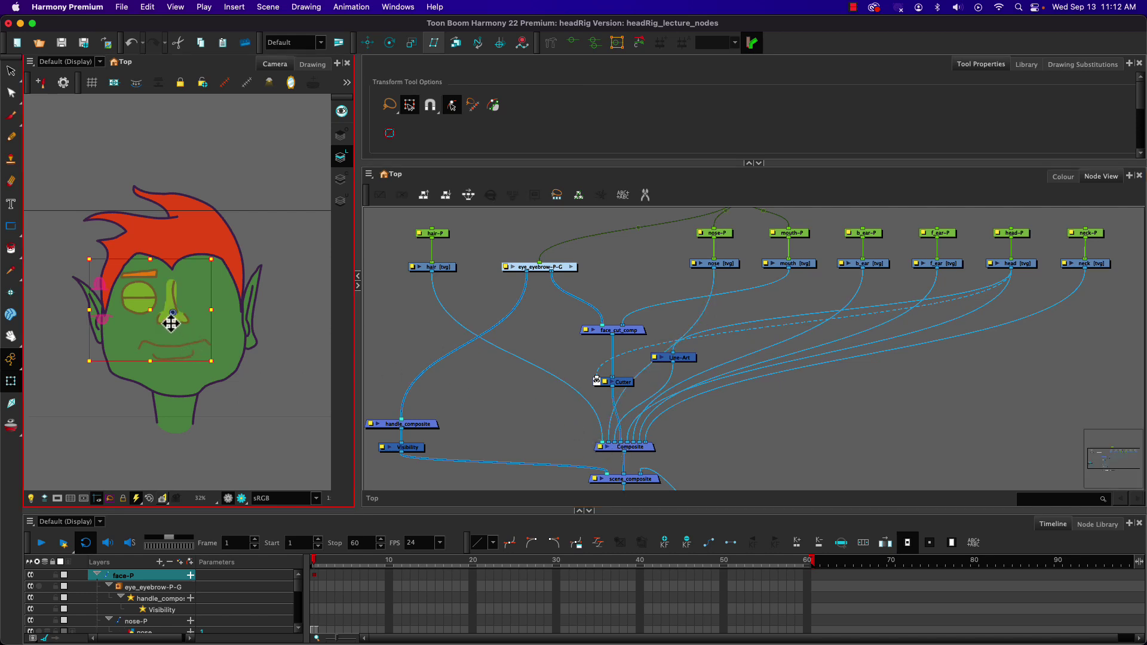
drag(171, 322, 237, 320)
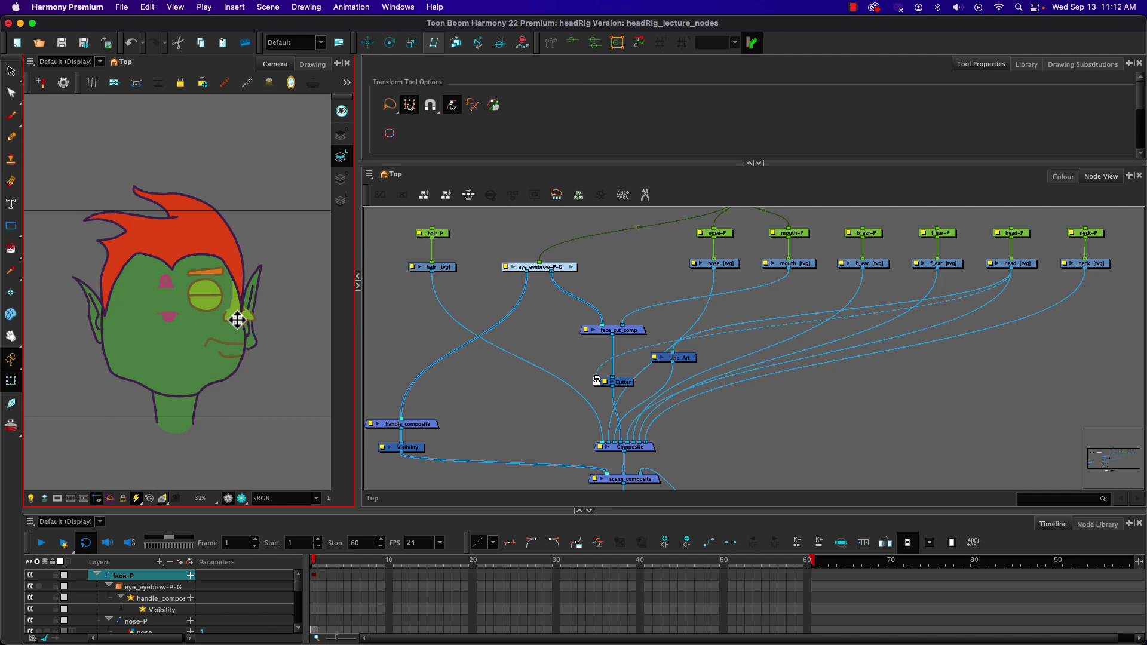
drag(237, 319, 174, 322)
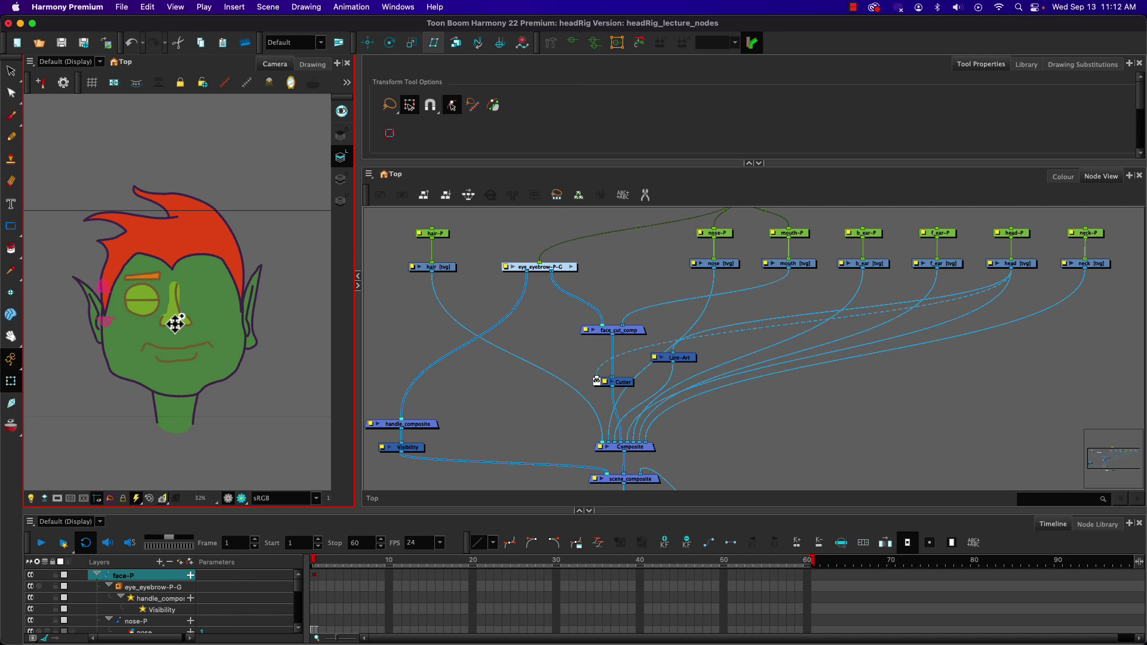
click(169, 570)
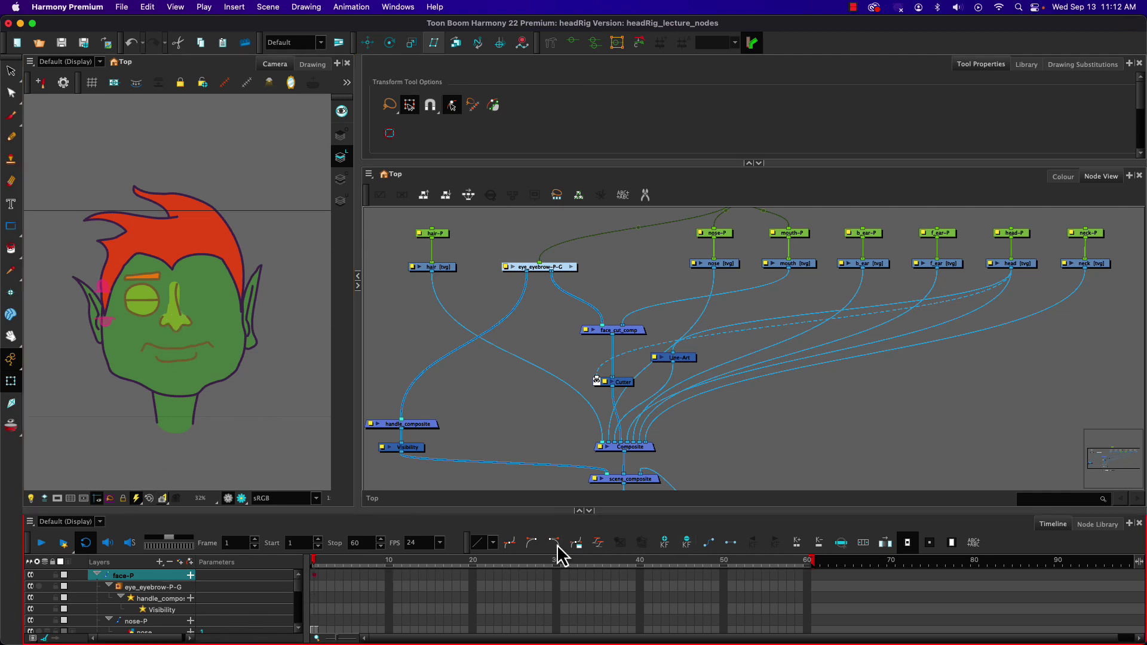
click(686, 542)
click(533, 481)
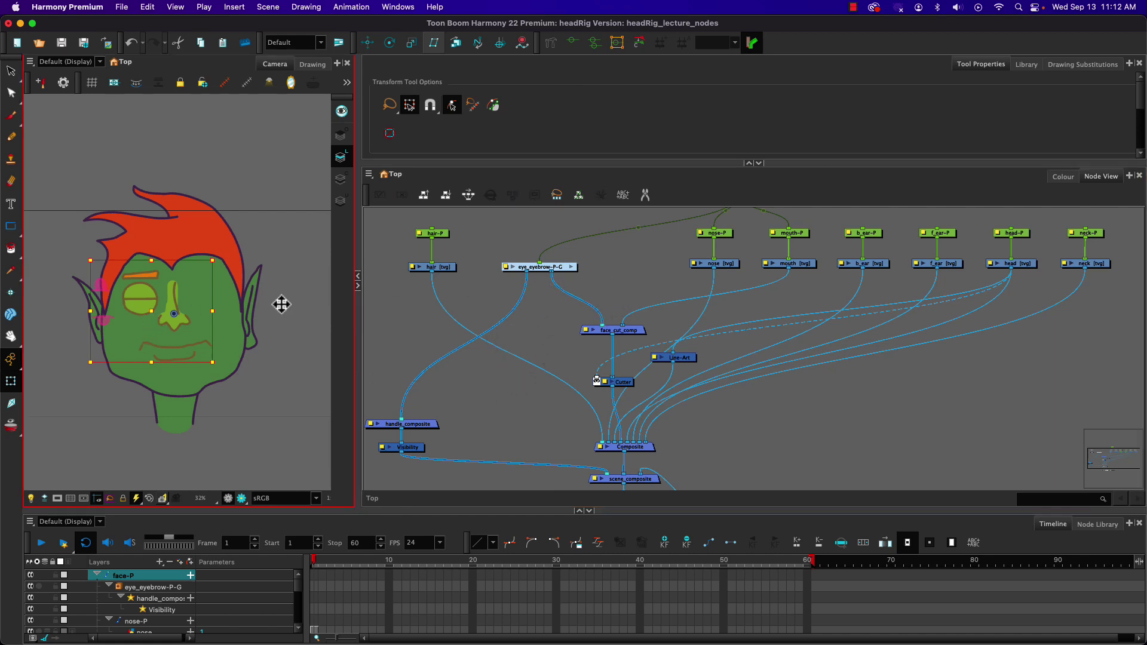
click(70, 361)
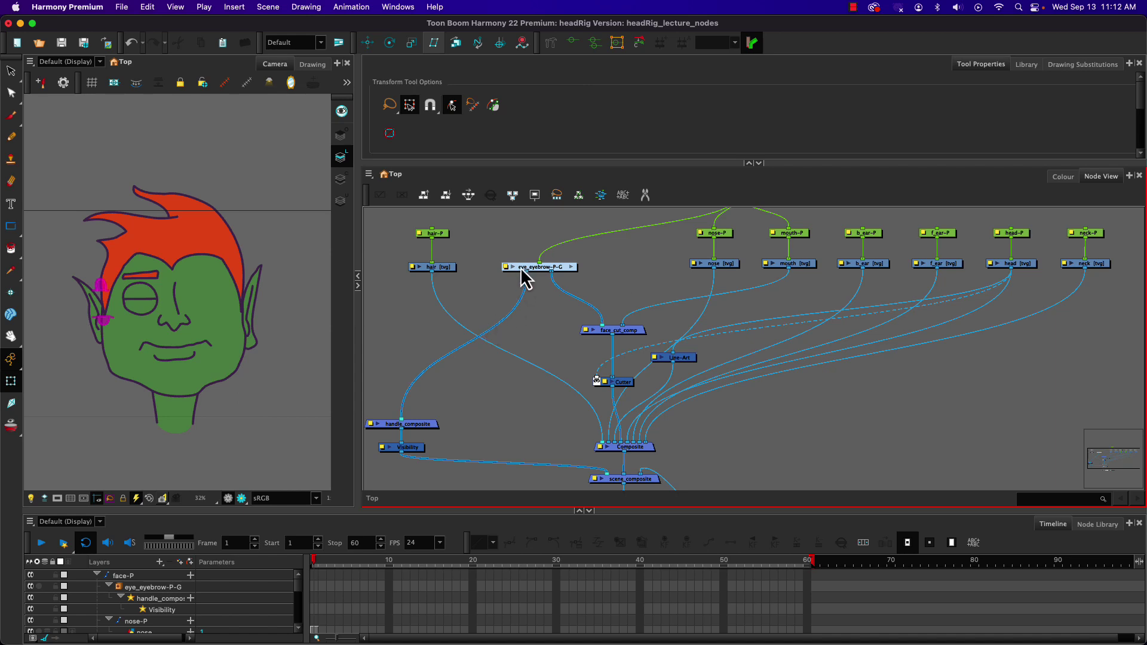
- Add a vector drawing layer named handle_face
right_click(514, 311)
click(562, 267)
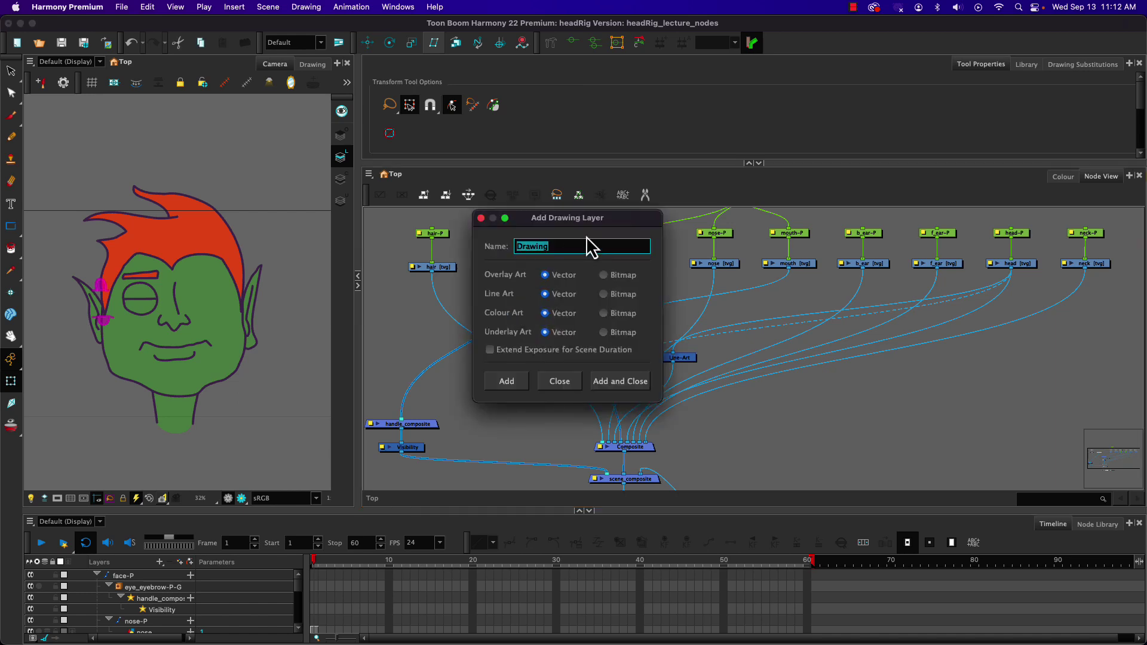
text(handle_face)
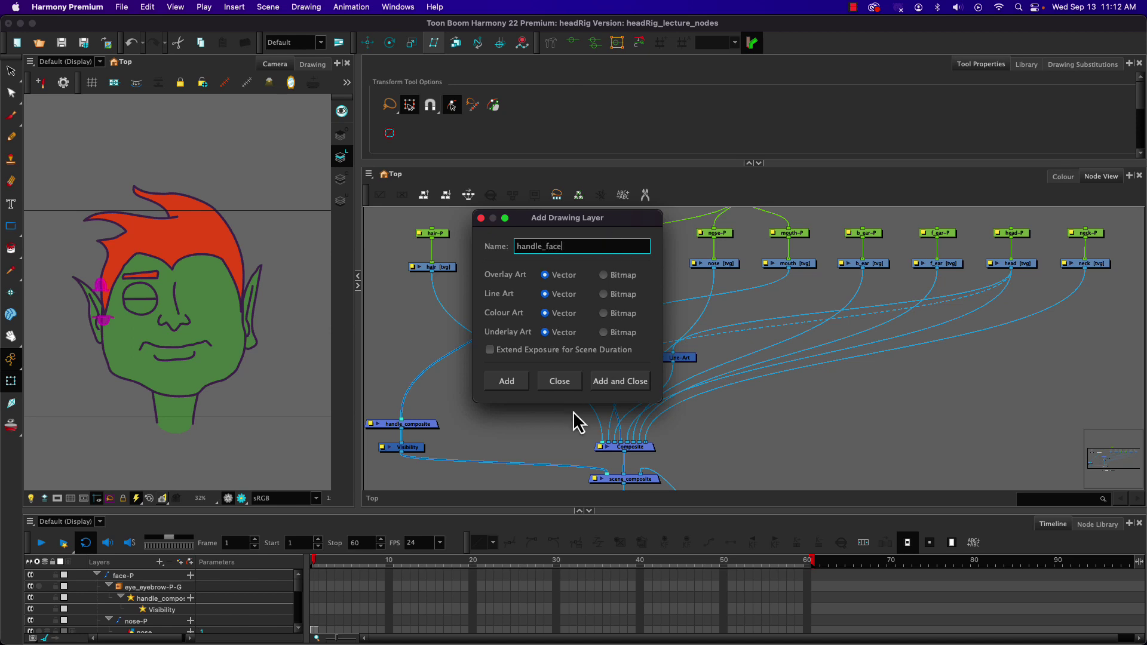
click(615, 385)
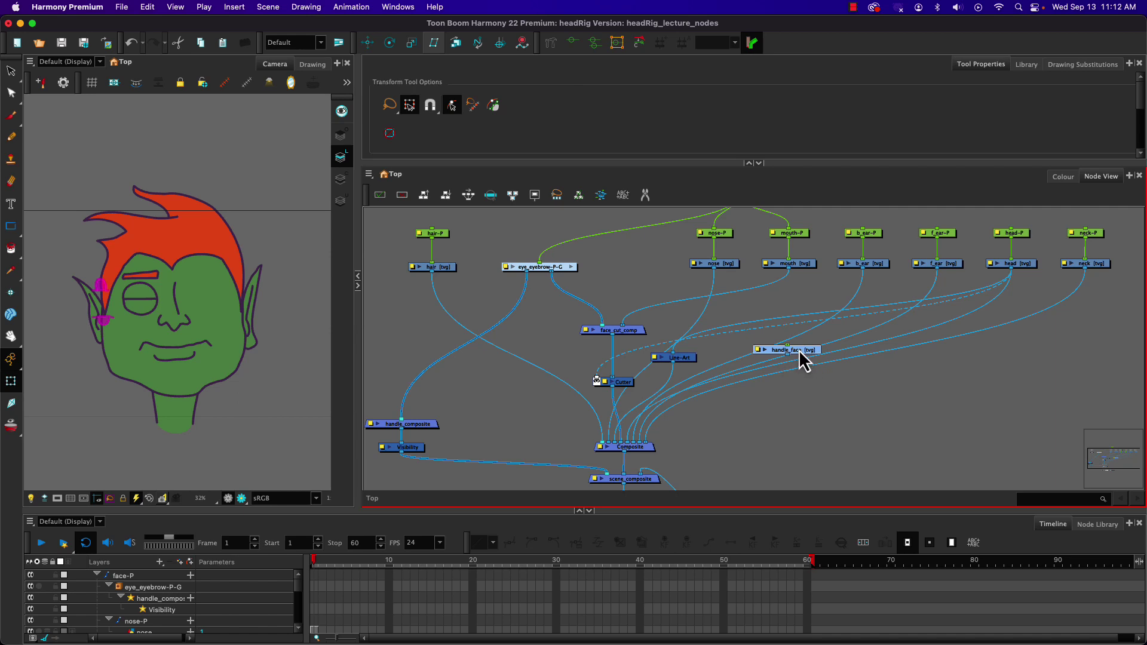
- Connect the handle_face drawing to handle_composite and line it up between the hair drawing and the eye_eyebrow group
drag(798, 355, 471, 306)
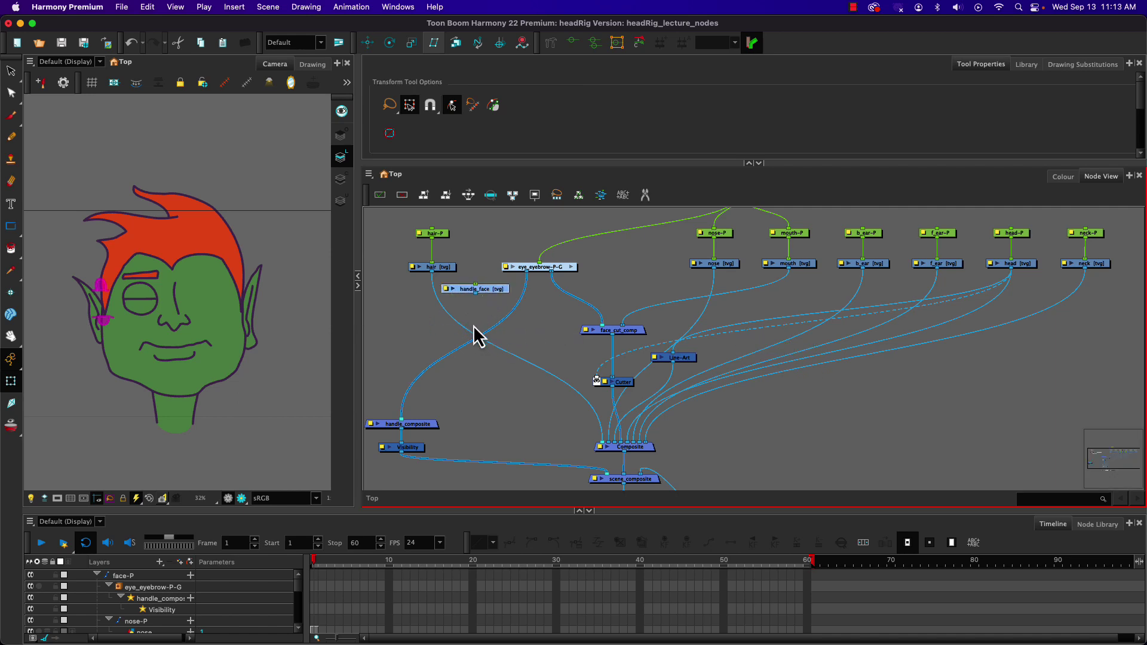
drag(476, 295, 400, 420)
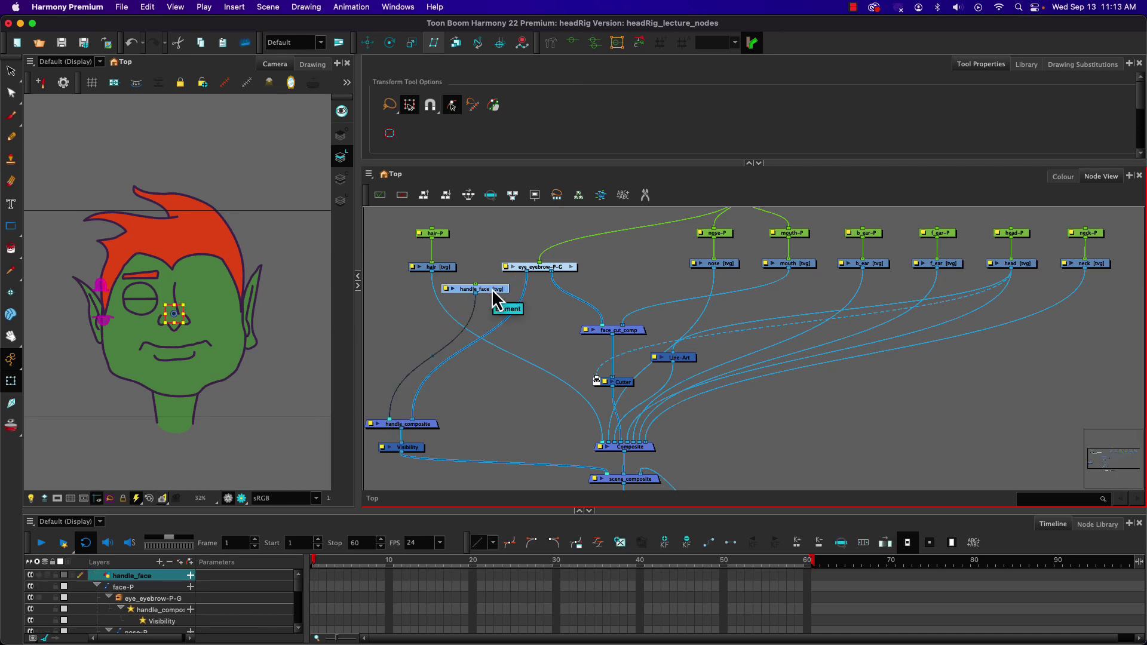
drag(407, 218, 419, 274)
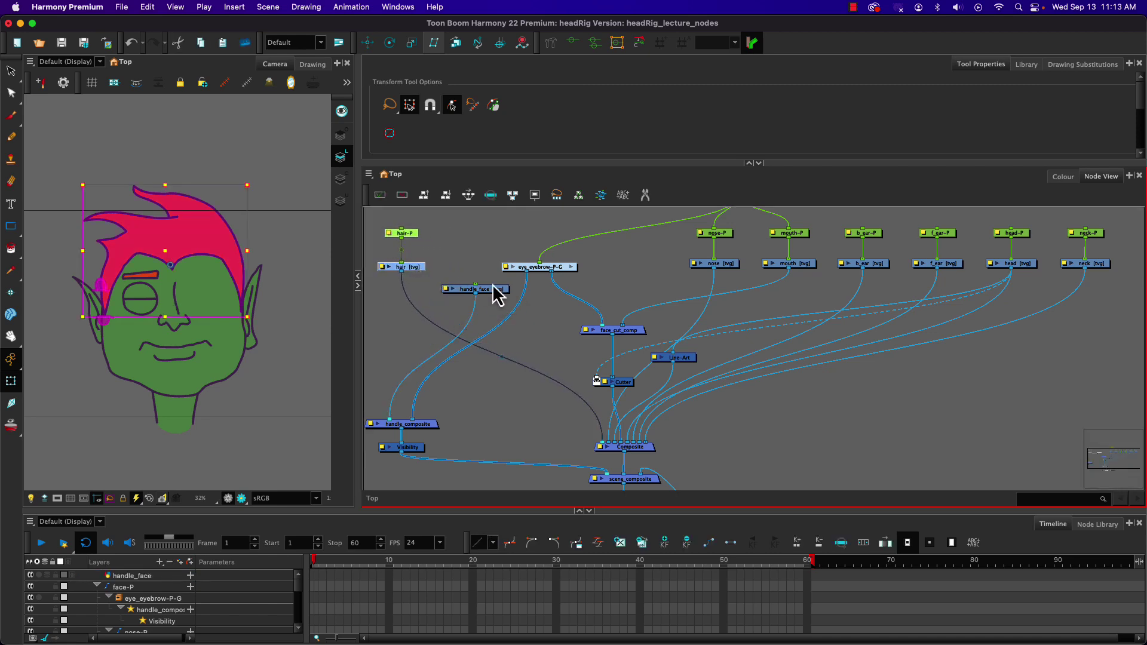
drag(497, 295, 478, 282)
drag(480, 276, 479, 272)
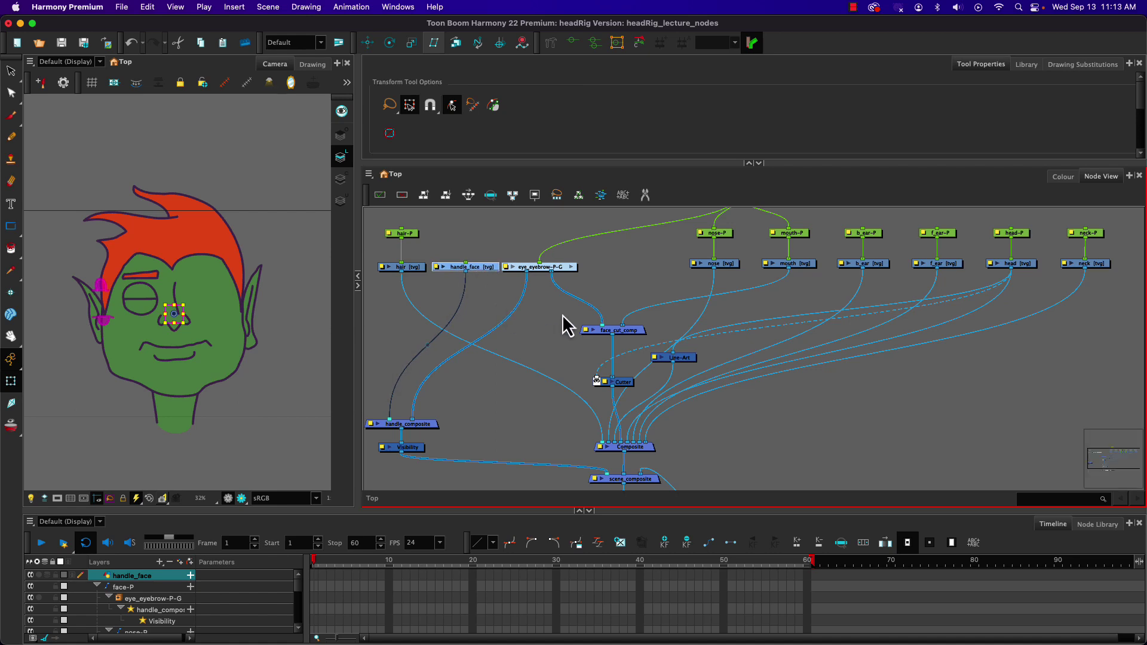
- Add a parent peg to the handle_face drawing and connect that peg to face-P as its parent
drag(556, 322, 567, 358)
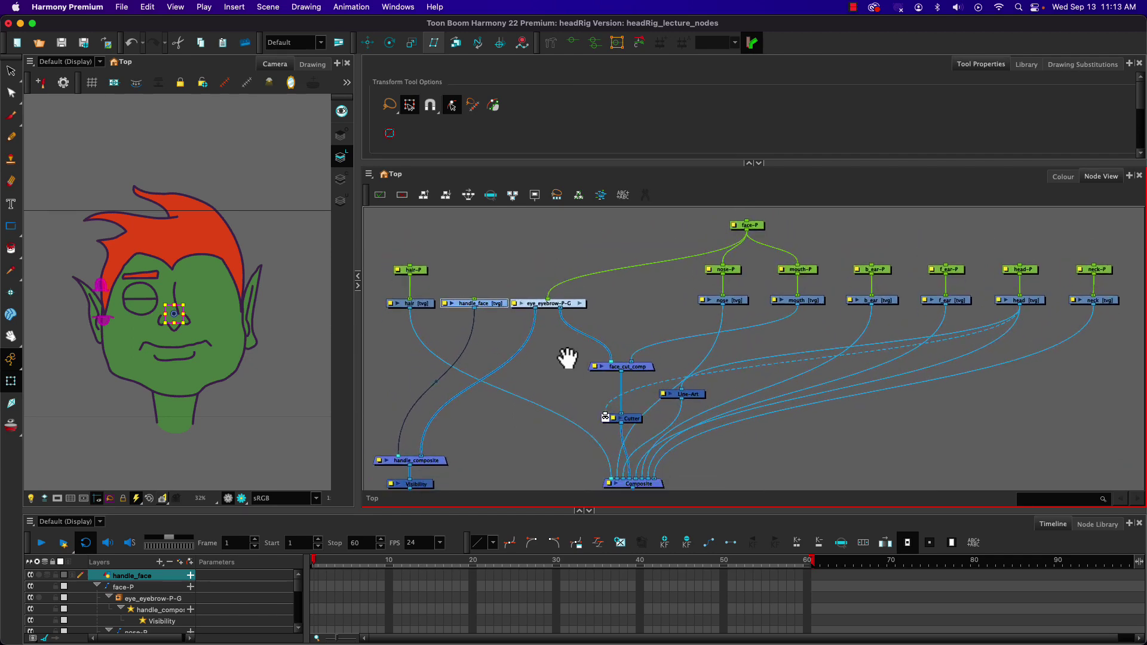
click(751, 227)
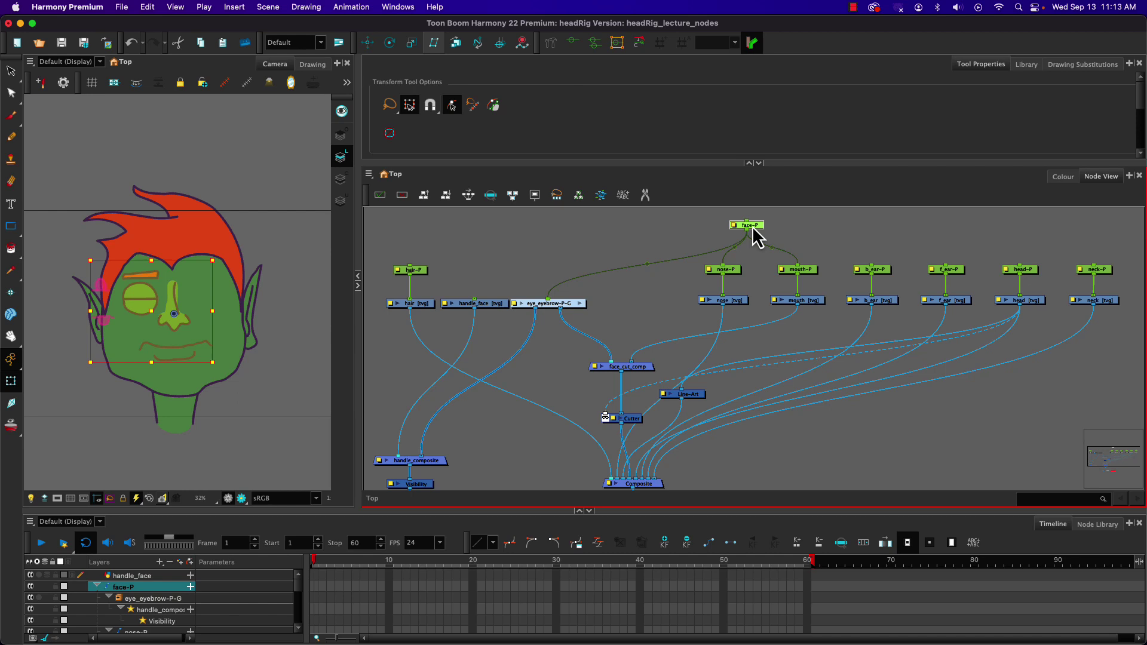
click(482, 305)
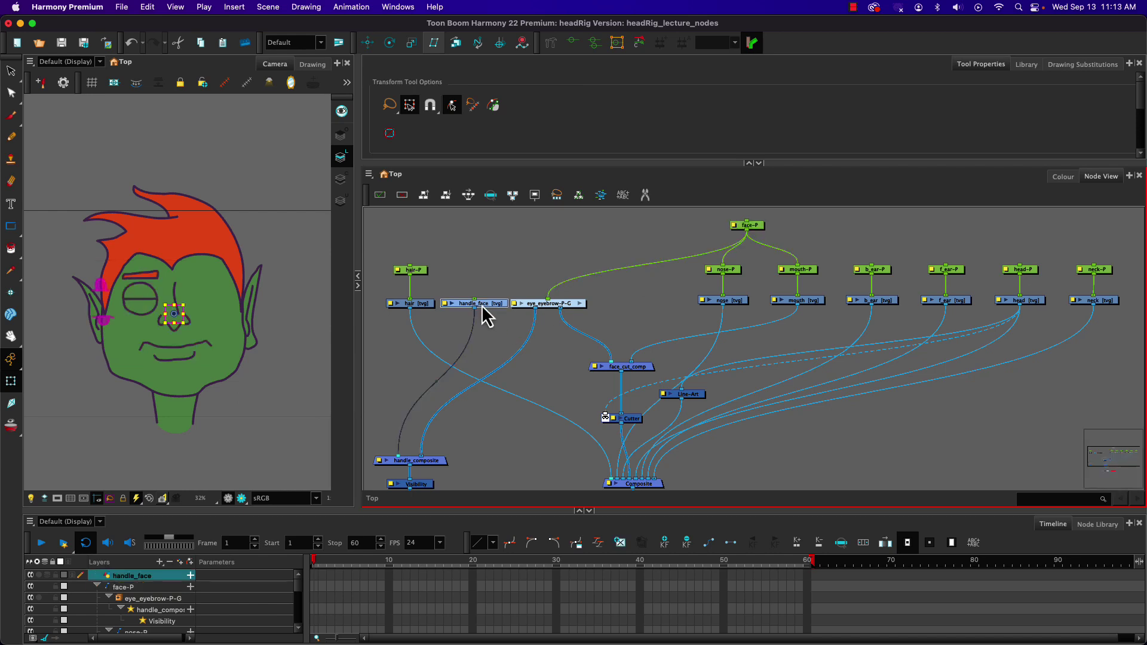
key(super+p)
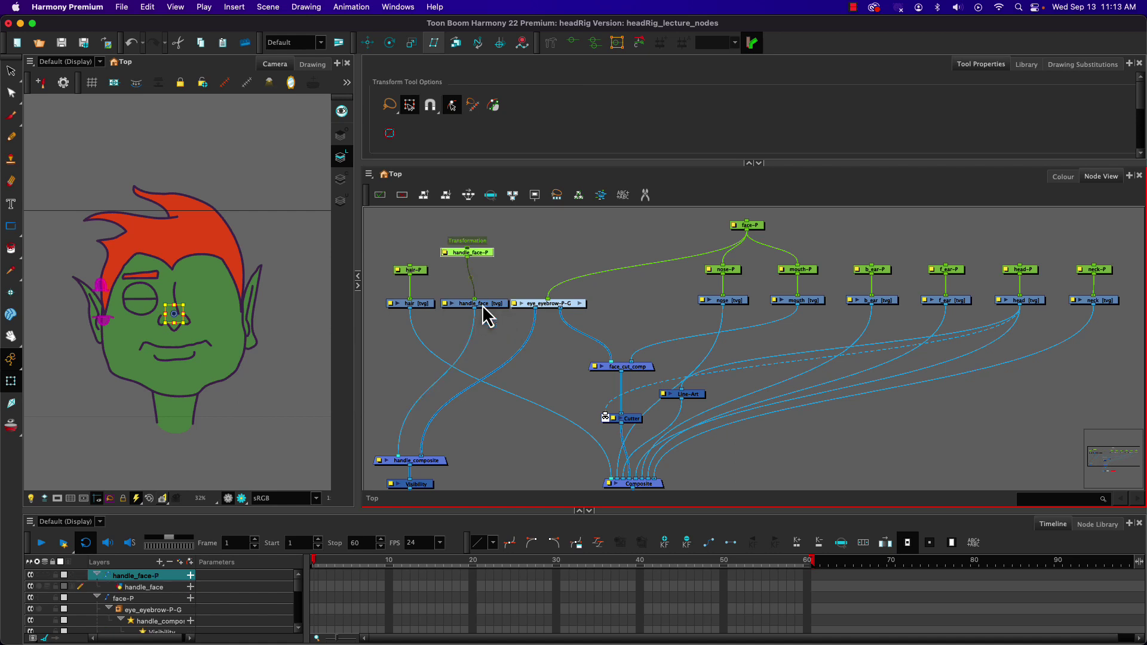
drag(479, 253, 741, 288)
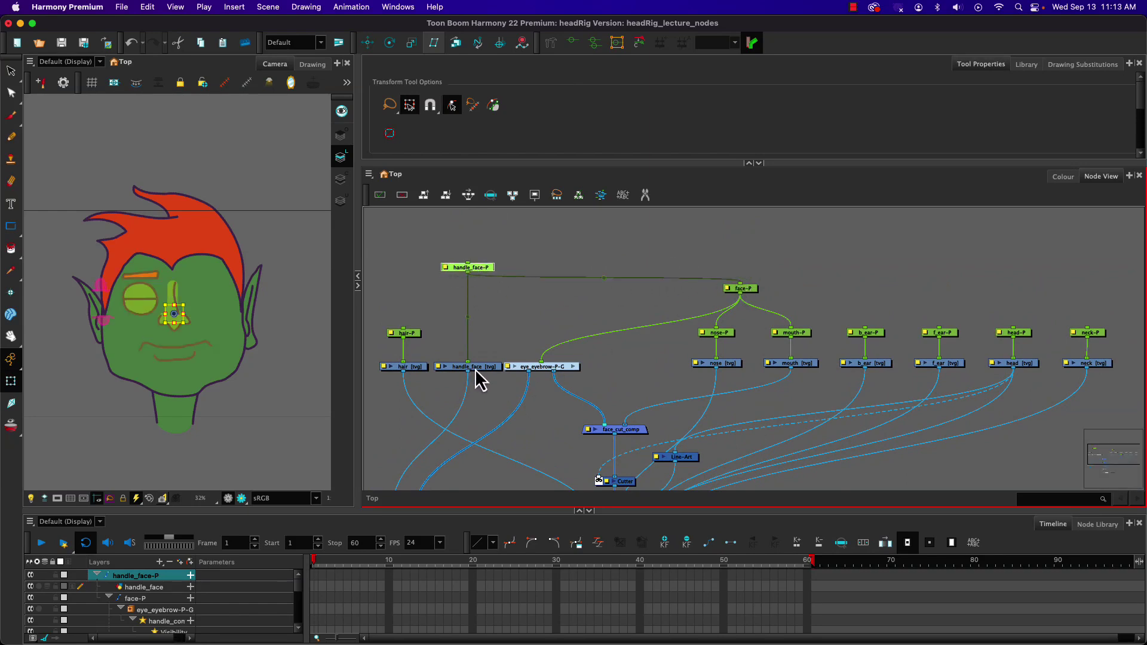
- Set up the Pencil tool for the handle_face drawing with maximum size 20, minimum size 100% and centerline smoothing 15.3
click(476, 371)
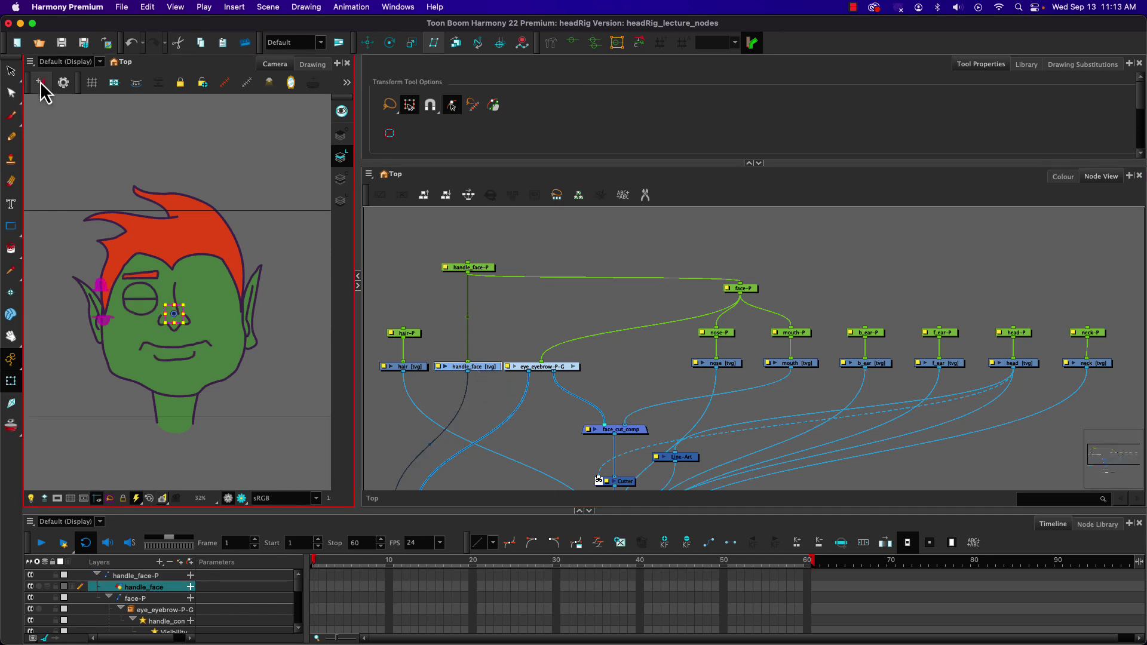
click(13, 142)
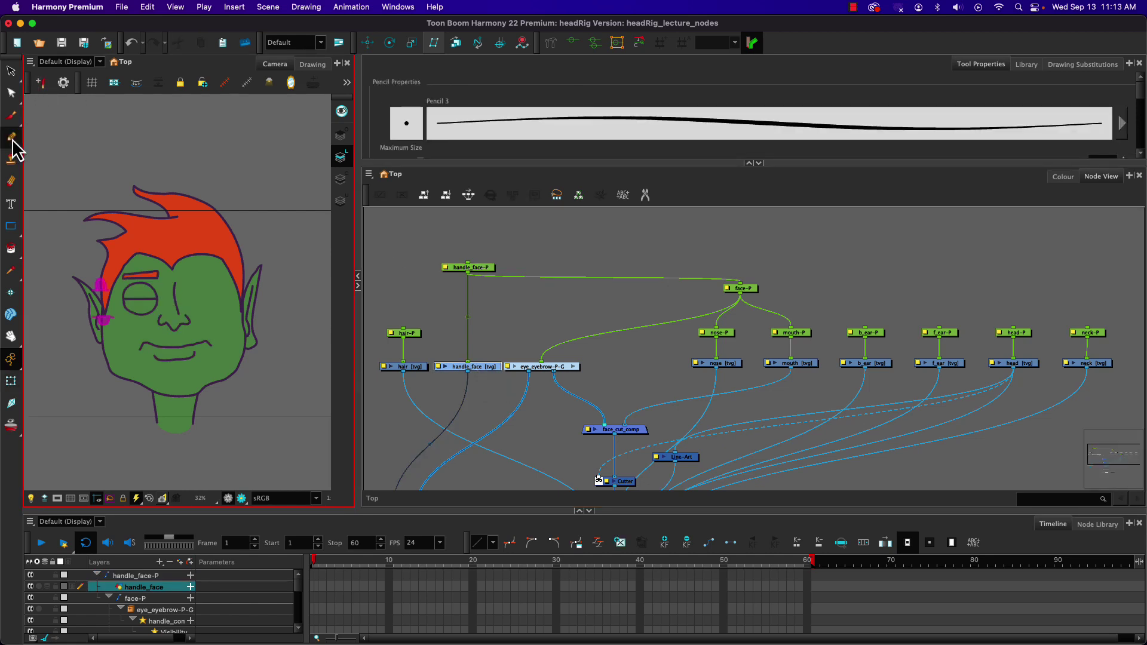
click(404, 134)
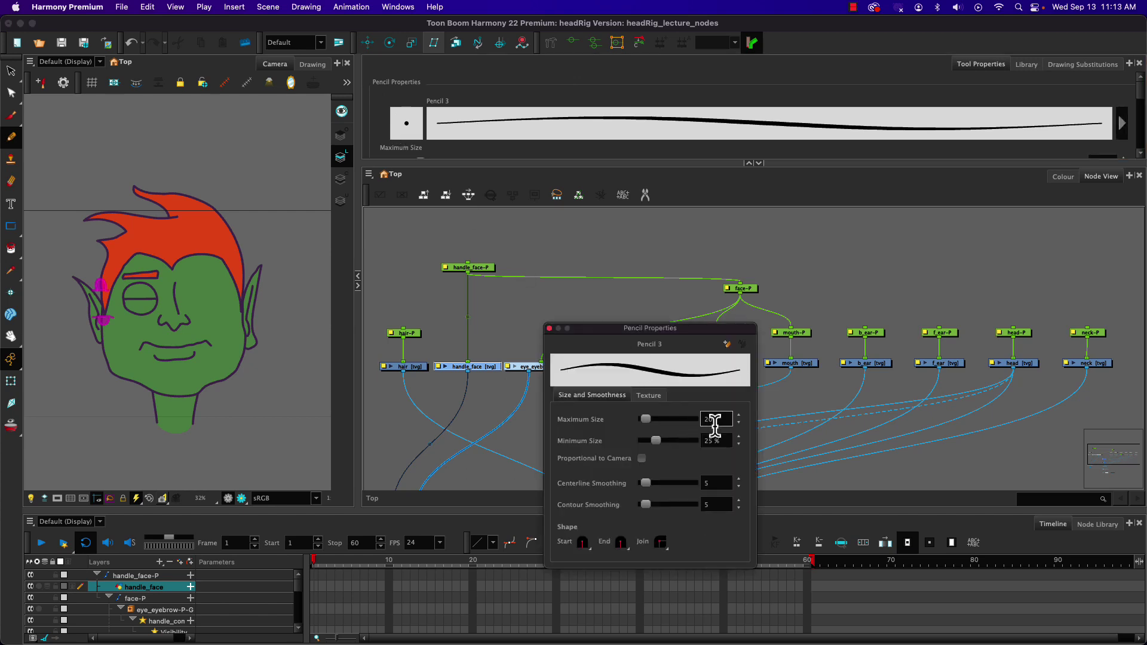
double_click(712, 419)
text(8)
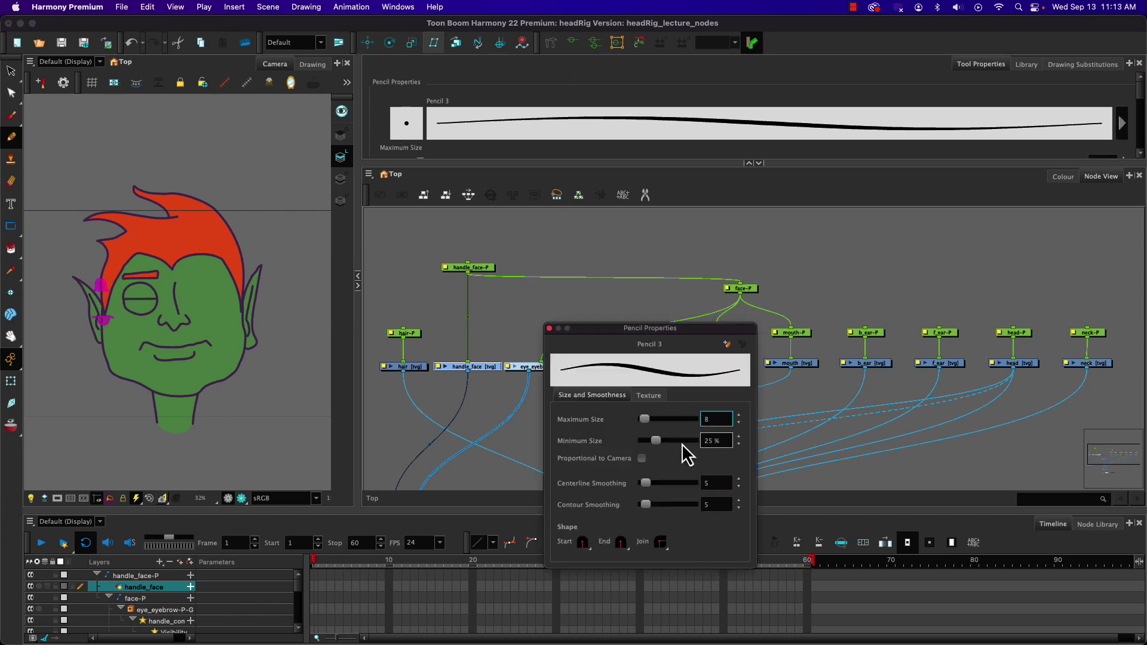
drag(657, 443, 750, 450)
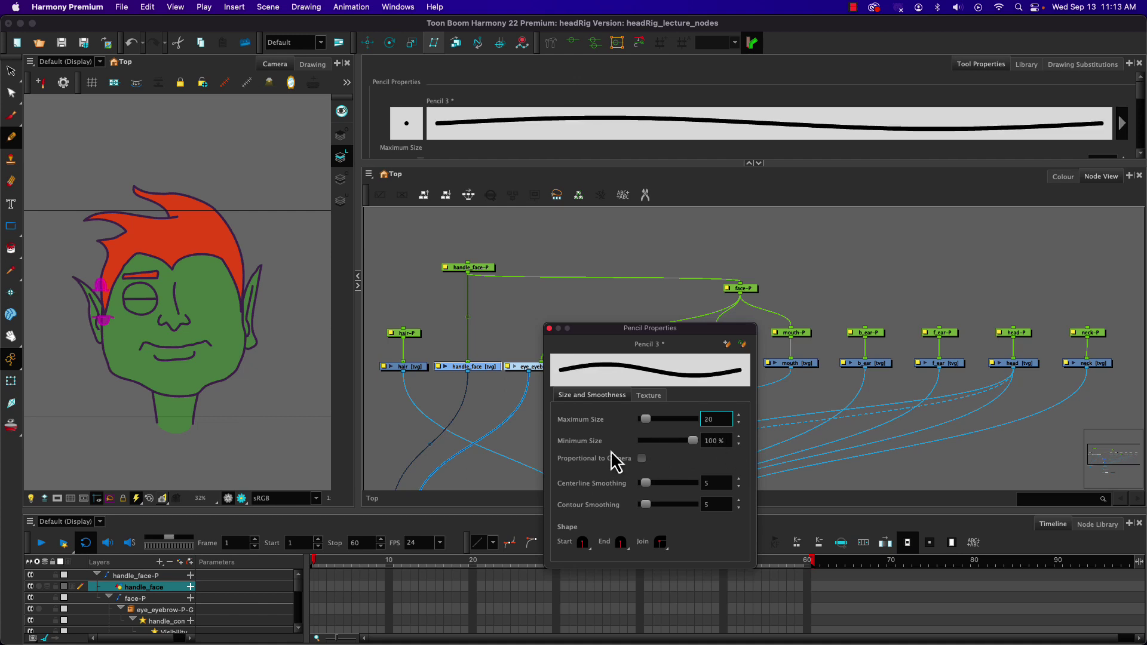
drag(648, 483, 651, 487)
click(549, 328)
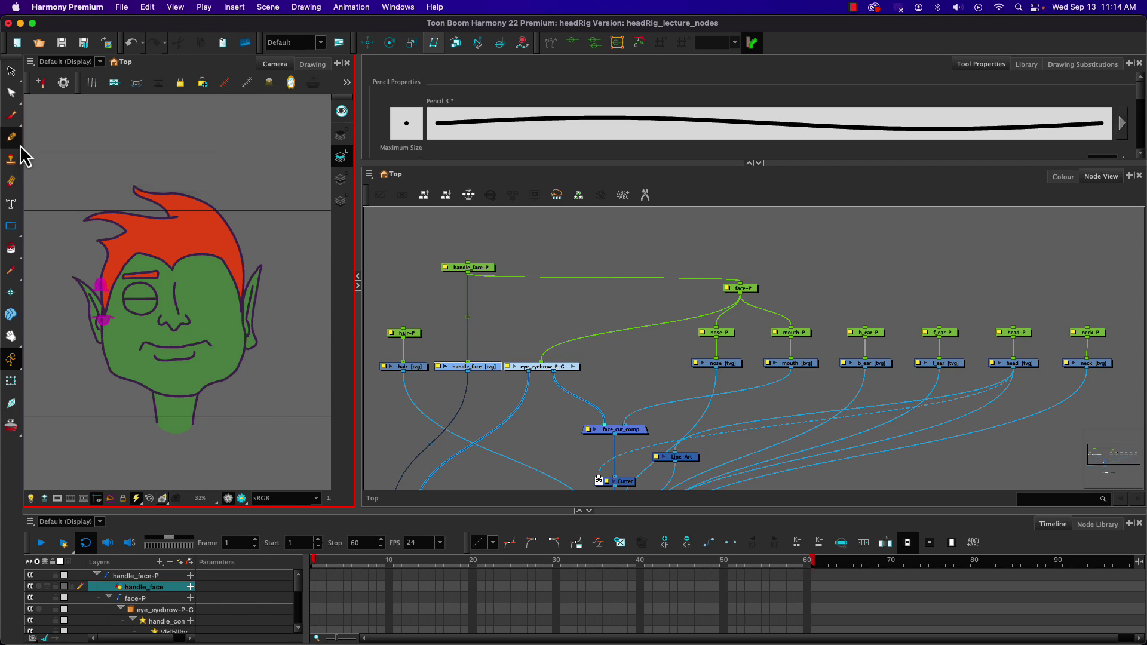
- Pick the controls swatch as the drawing colour and review its colour and alpha settings
click(1063, 176)
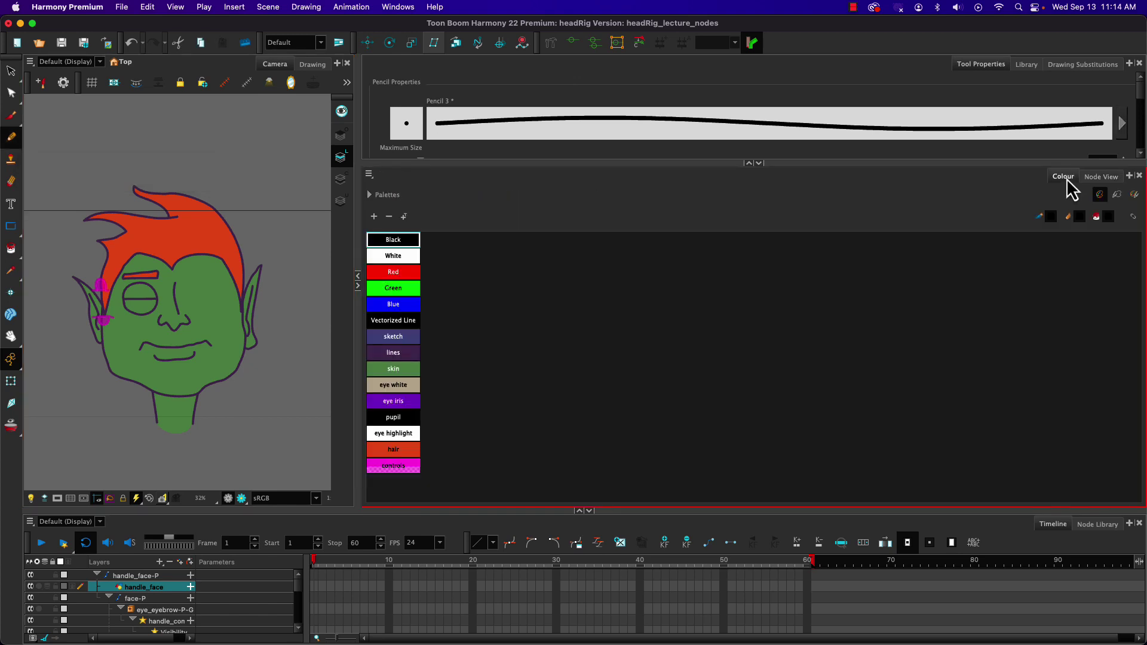
click(381, 467)
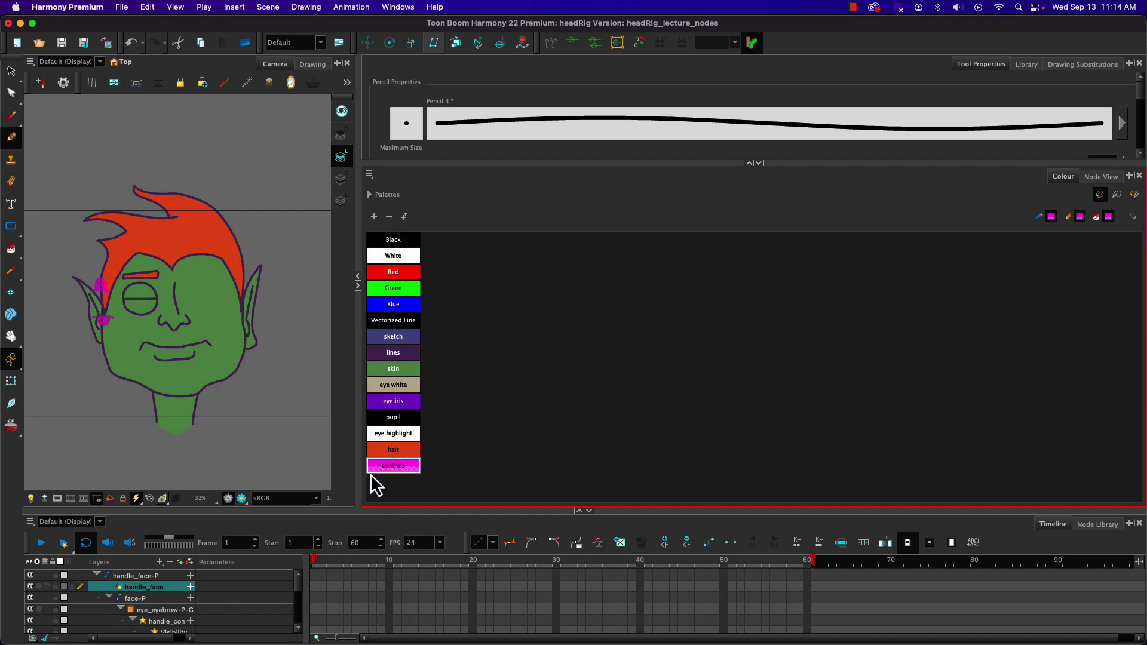
double_click(369, 469)
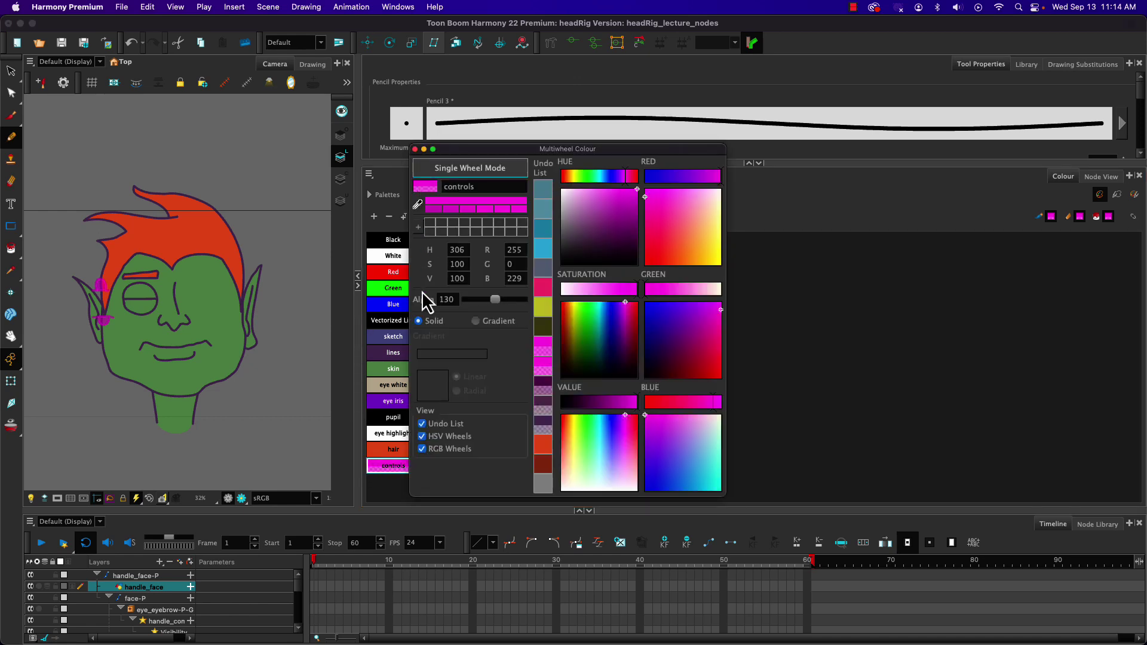
click(416, 151)
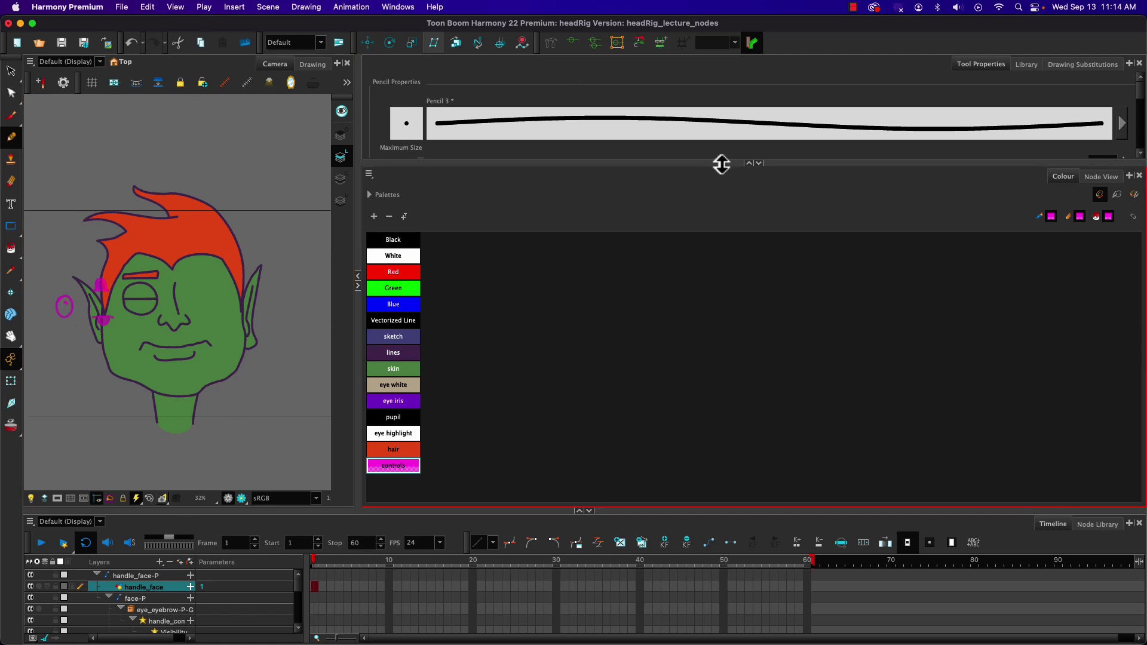
- Delete the stray short stroke inside the magenta oval of the handle_face drawing
drag(719, 161, 761, 383)
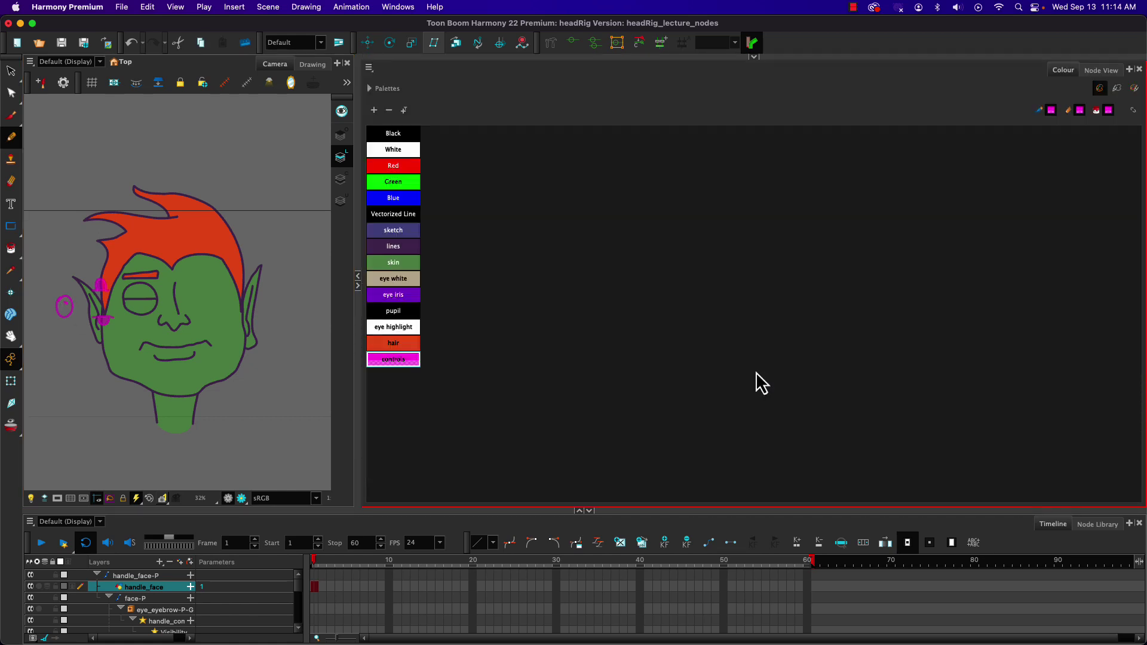
click(754, 56)
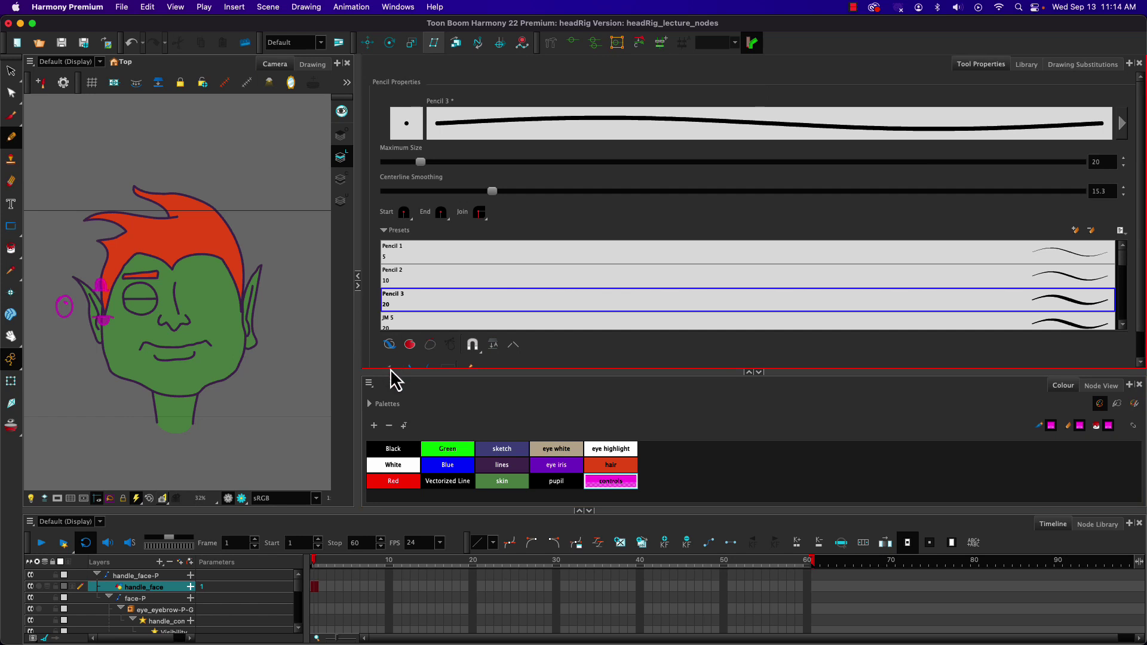
scroll(1144, 281, down, 2)
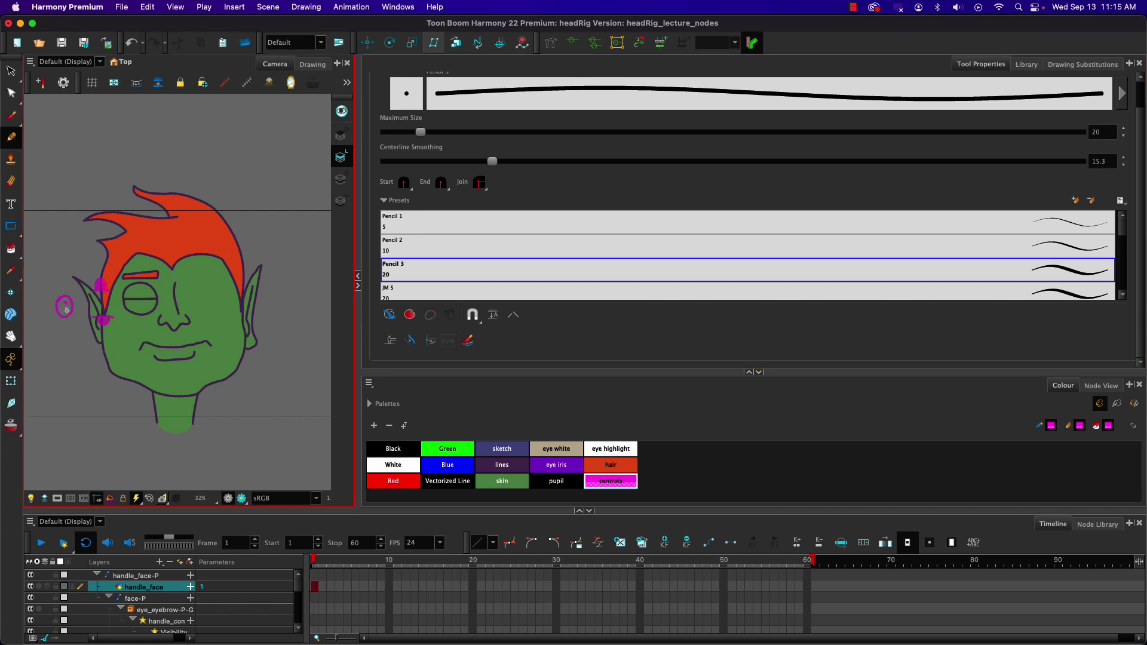
scroll(68, 308, up, 7)
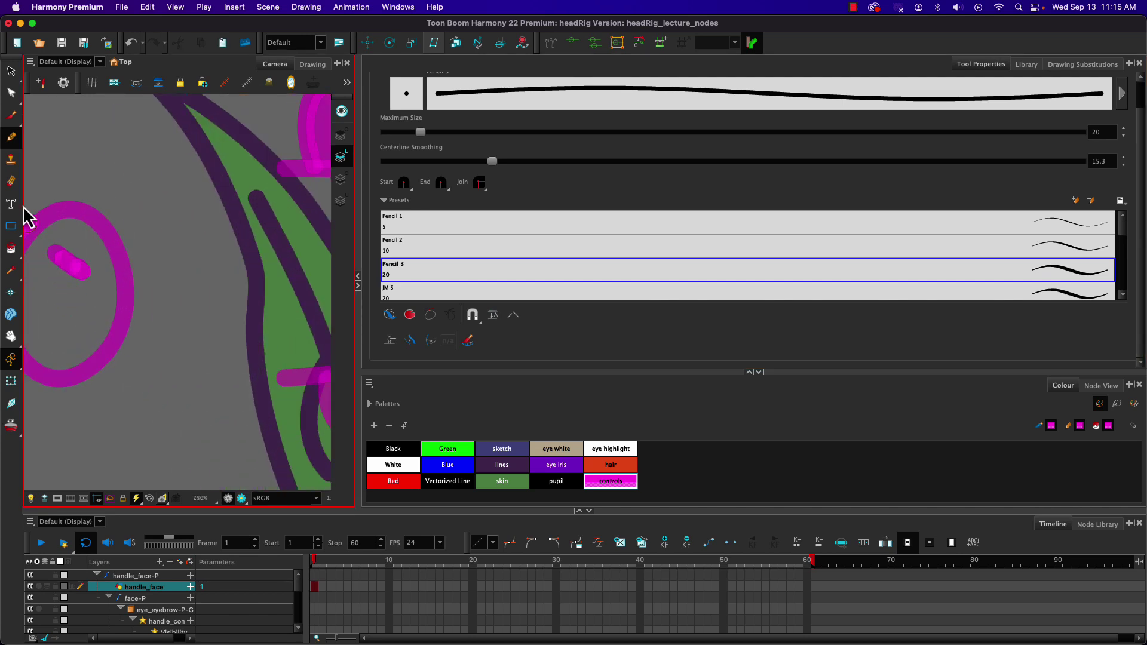
click(11, 70)
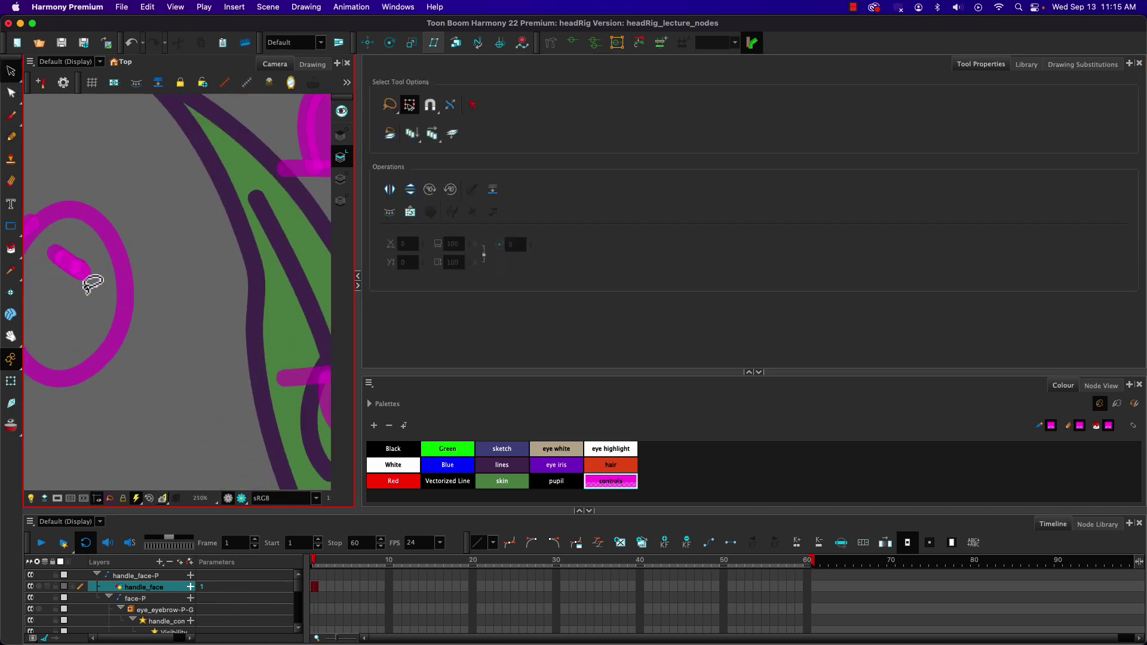
click(52, 263)
key(Delete)
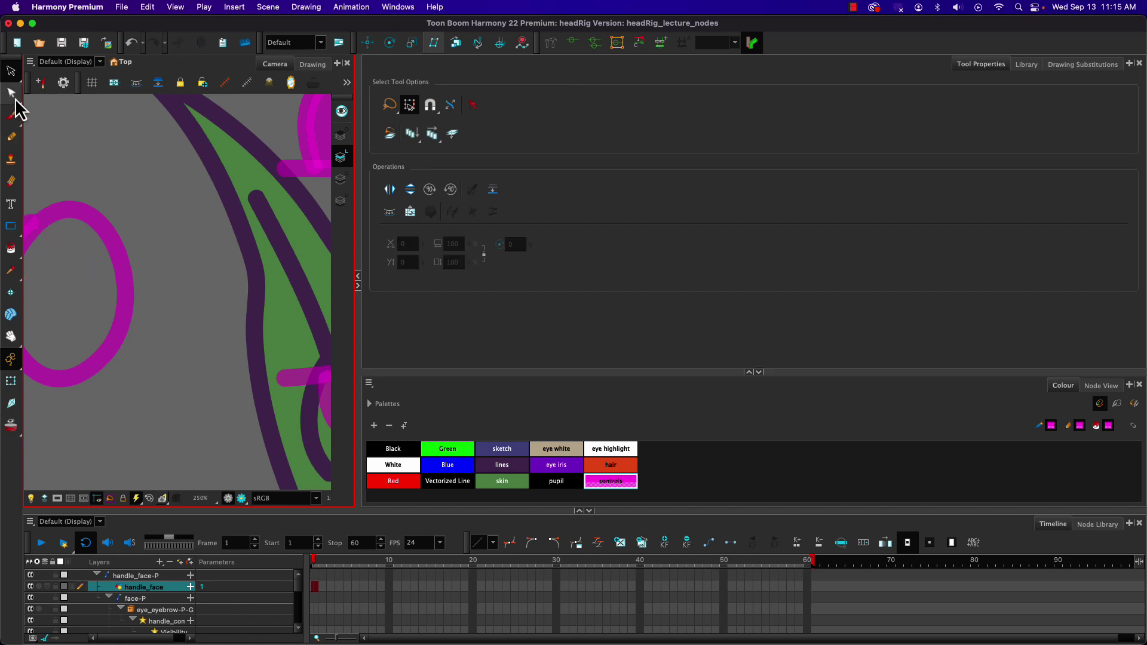
- Pencil two dot eyes and a short horizontal mouth inside the oval of the handle_face drawing
click(11, 136)
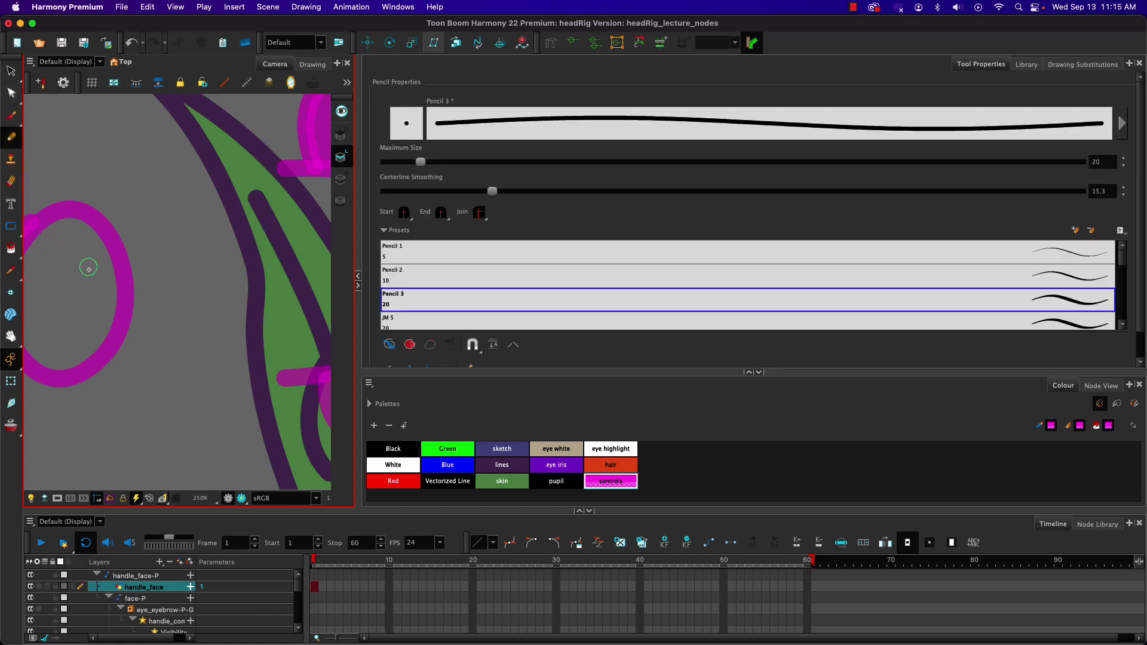
click(49, 272)
mouse_move(73, 327)
mouse_down()
mouse_move(84, 329)
mouse_move(42, 328)
mouse_move(59, 328)
mouse_up()
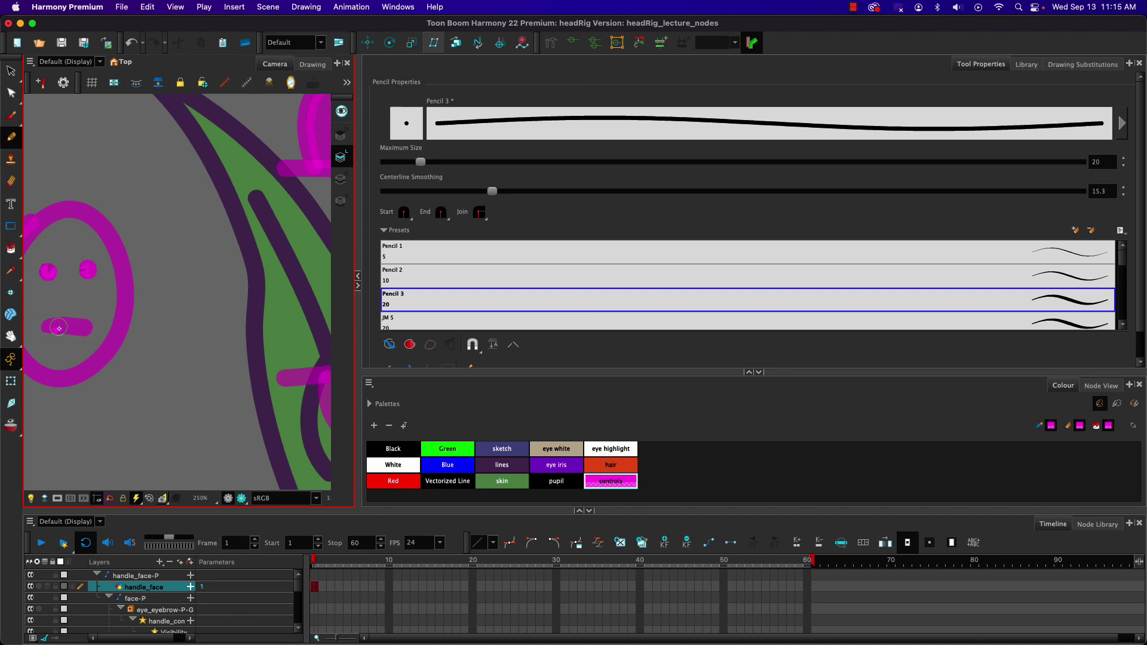
- Create colour art from the handle's oval outline and make the Colour Art layer active for painting
click(11, 70)
click(99, 249)
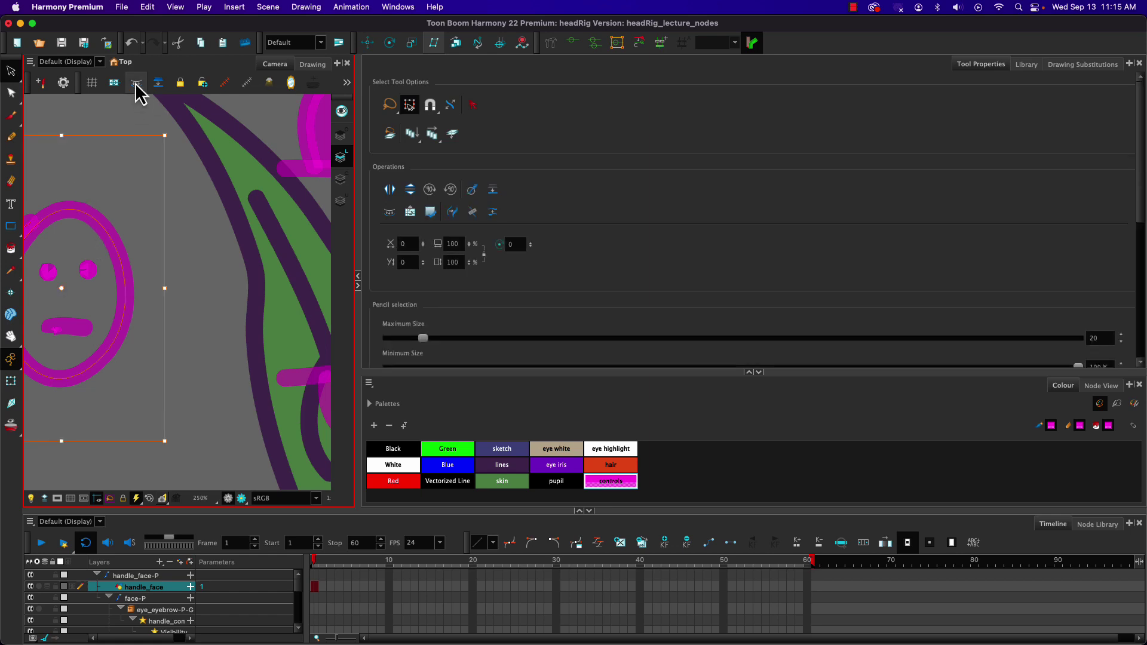
click(11, 247)
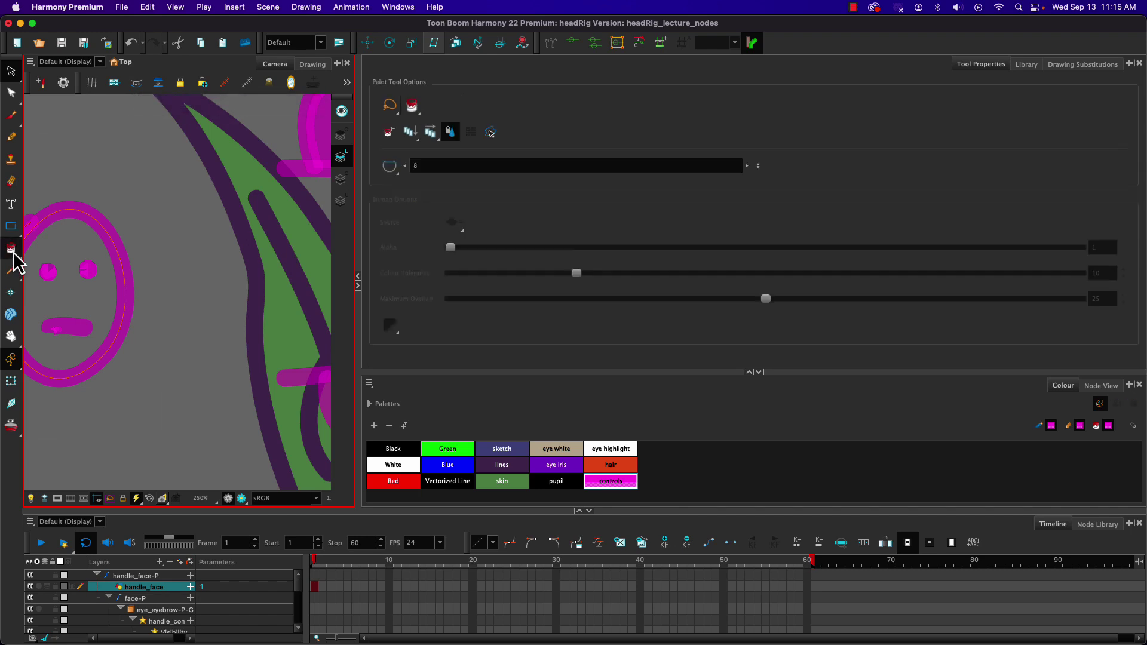
click(340, 179)
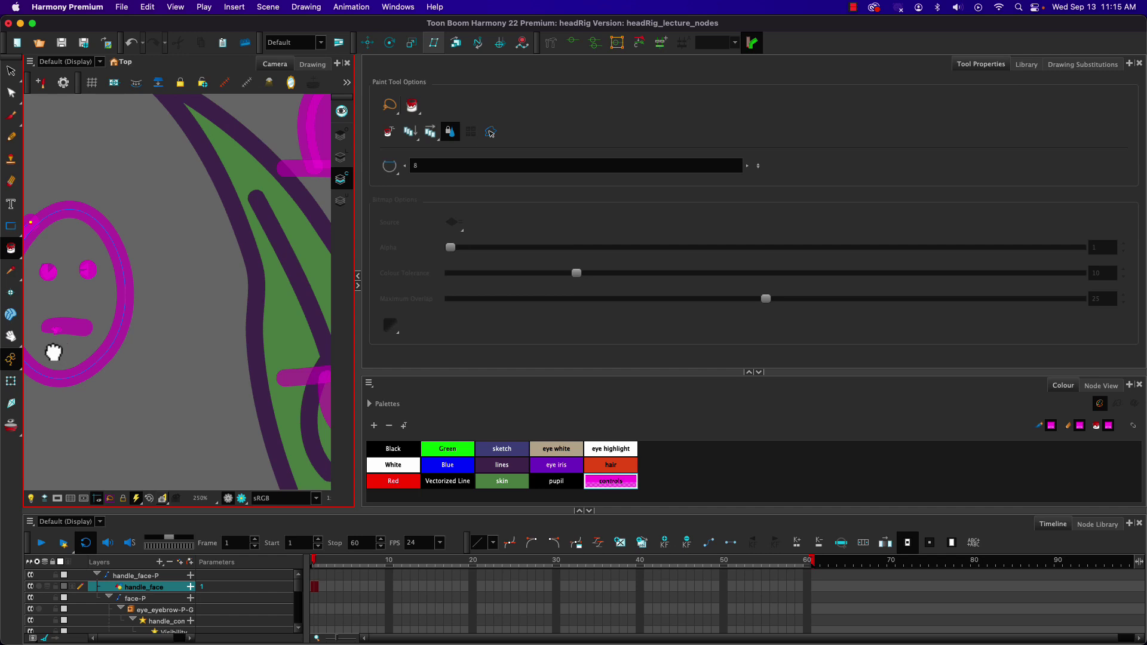
- Close the gap in the oval's colour-art contour and fill the shape with the controls colour
mouse_move(51, 351)
mouse_down()
mouse_move(133, 353)
mouse_move(149, 322)
mouse_up()
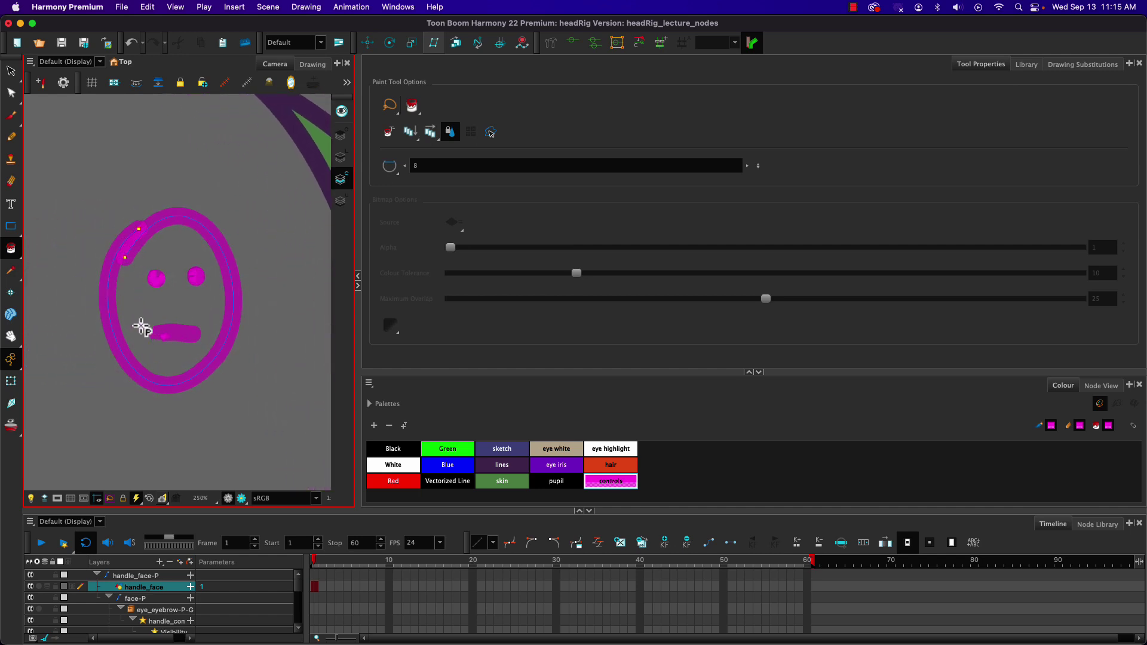
scroll(147, 325, down, 6)
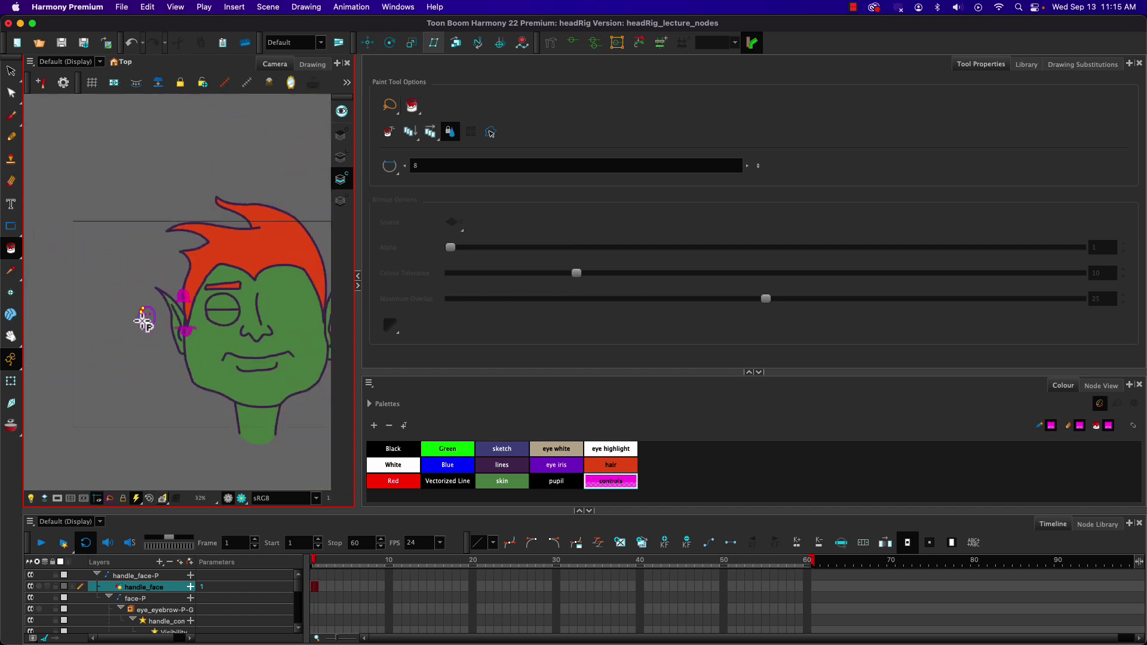
scroll(142, 322, down, 1)
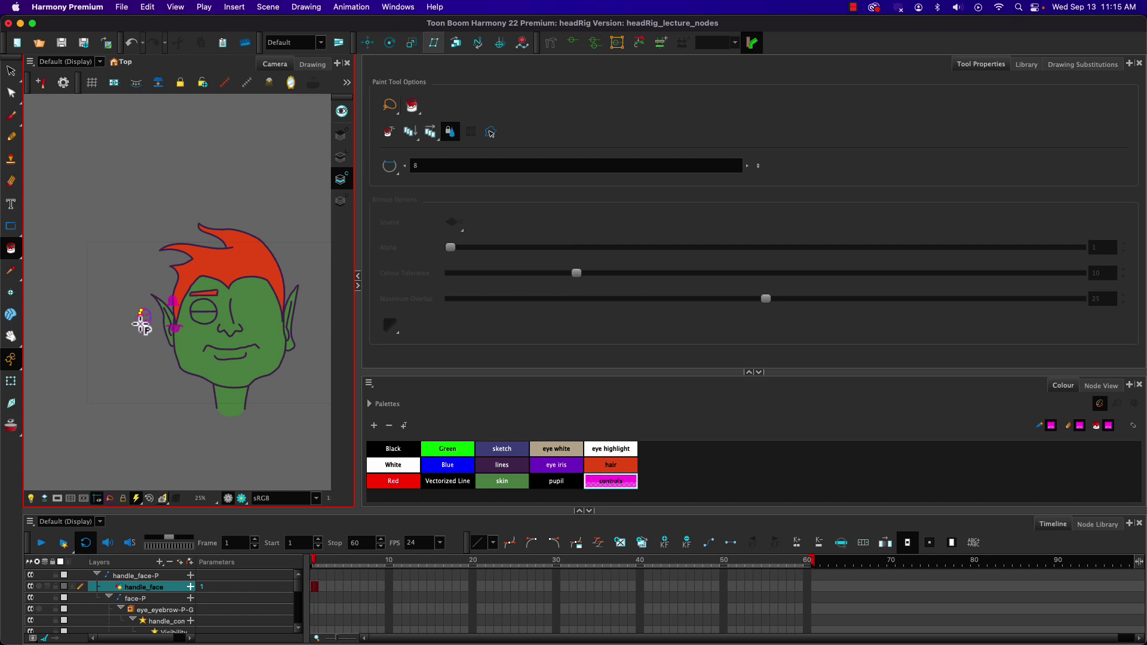
scroll(123, 306, up, 5)
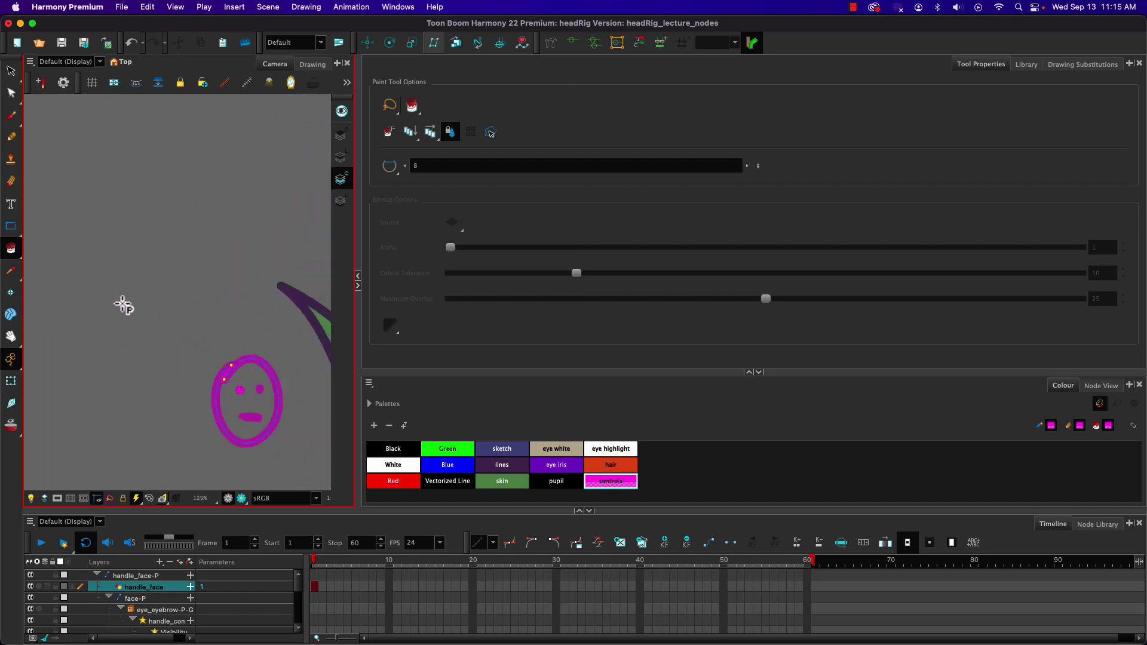
scroll(123, 306, up, 1)
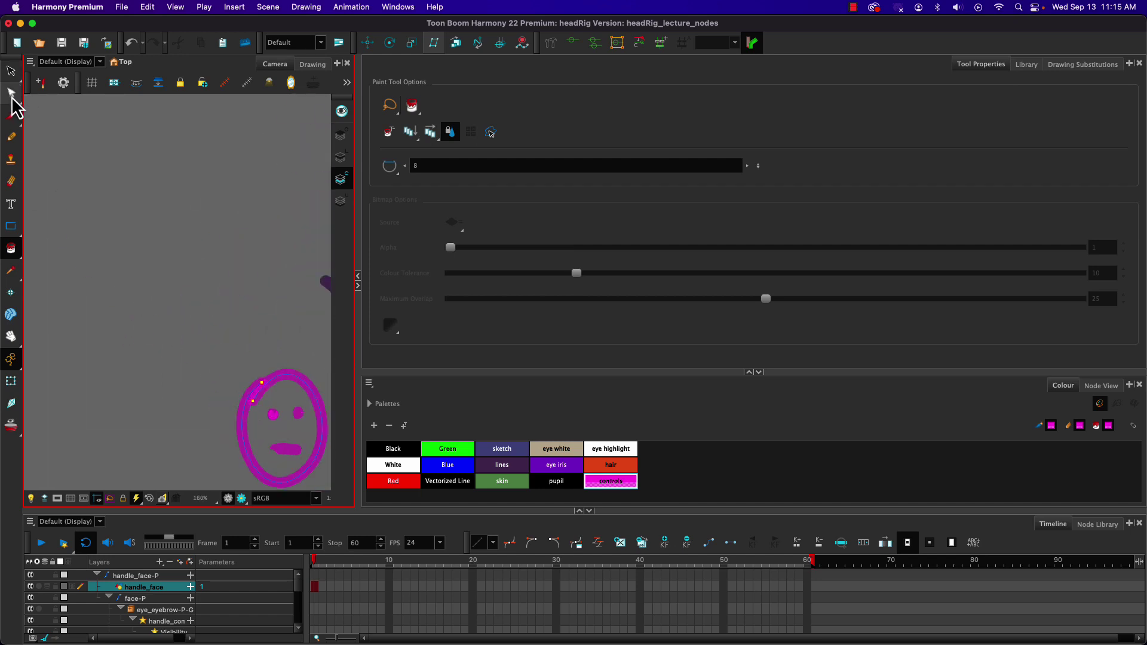
click(11, 94)
click(253, 404)
drag(253, 402, 247, 400)
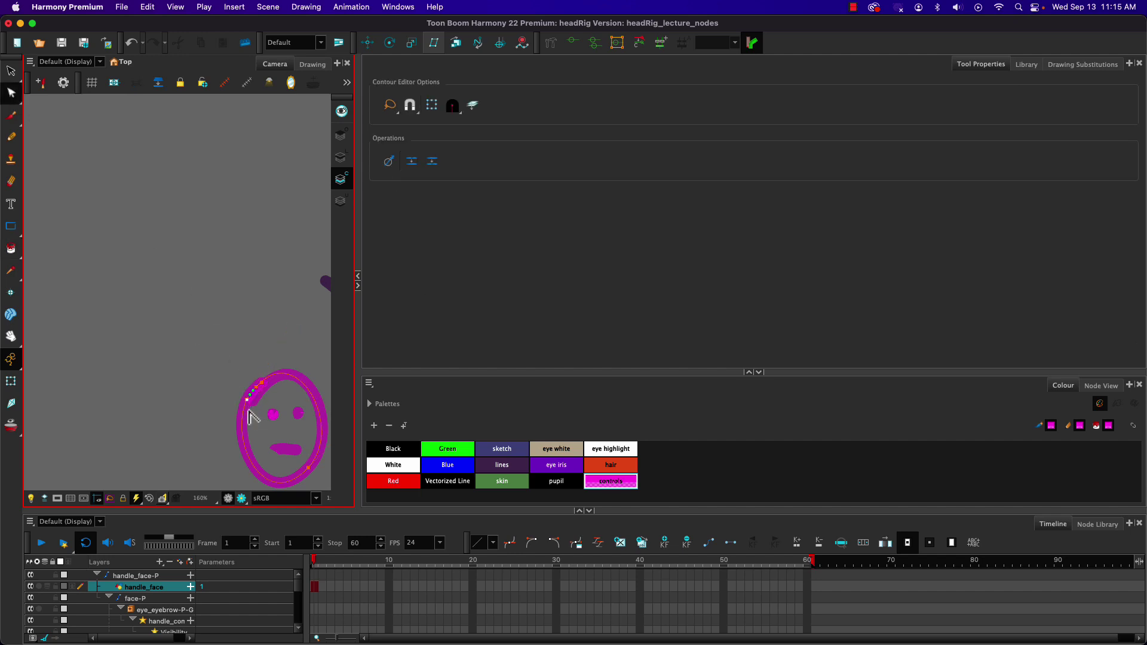
click(11, 248)
click(257, 445)
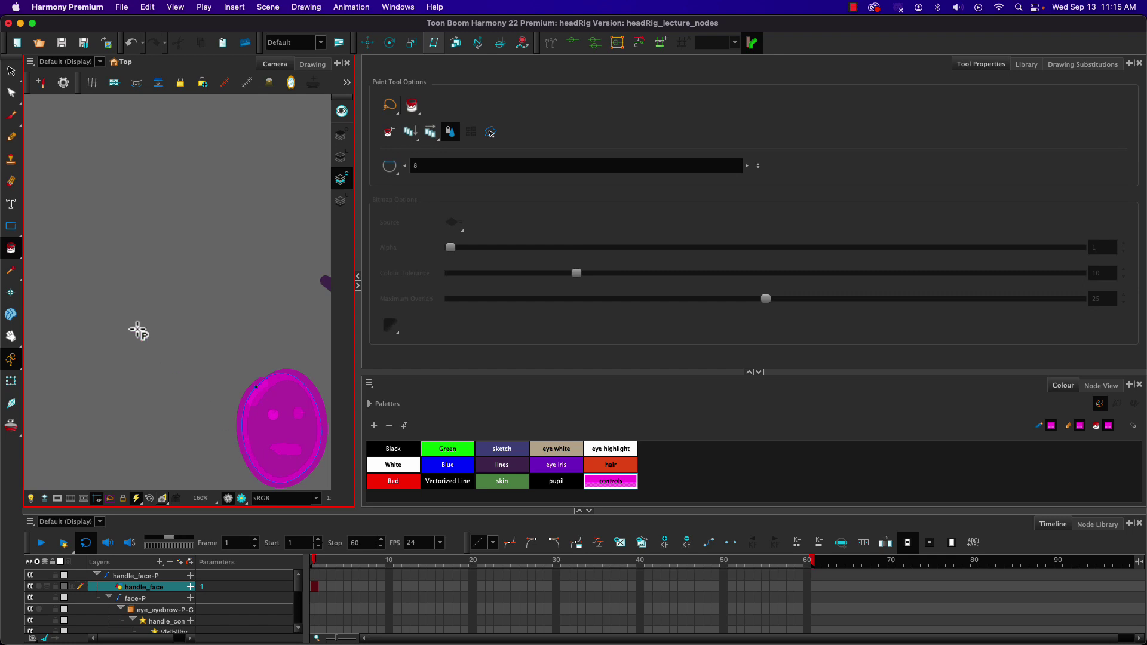
scroll(138, 332, down, 4)
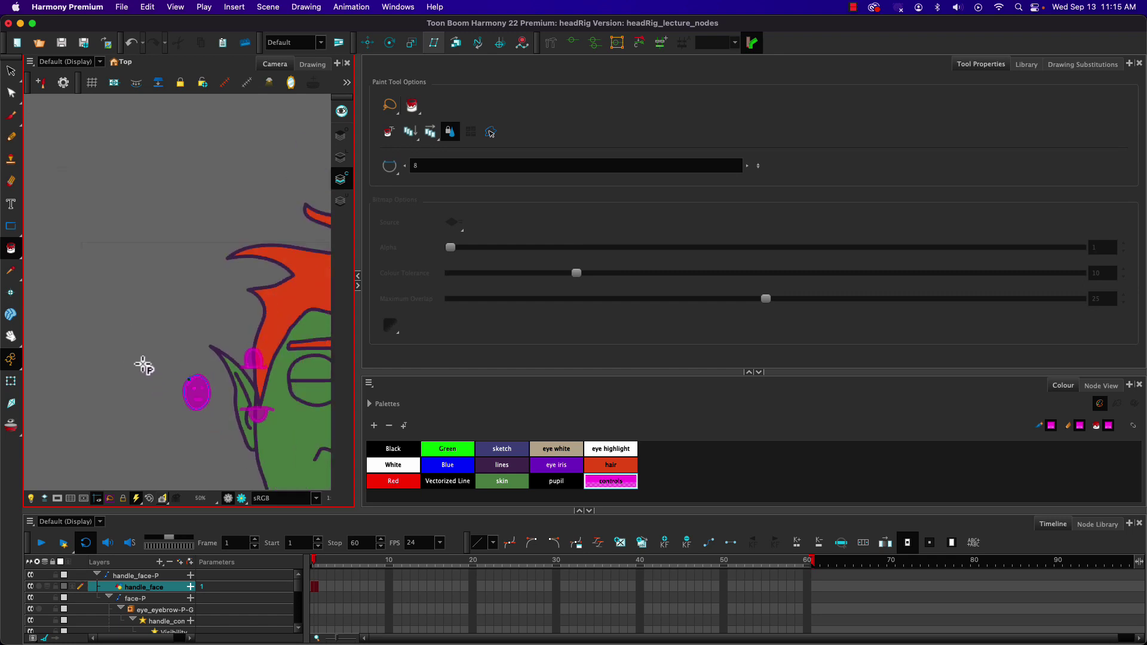
scroll(143, 369, down, 2)
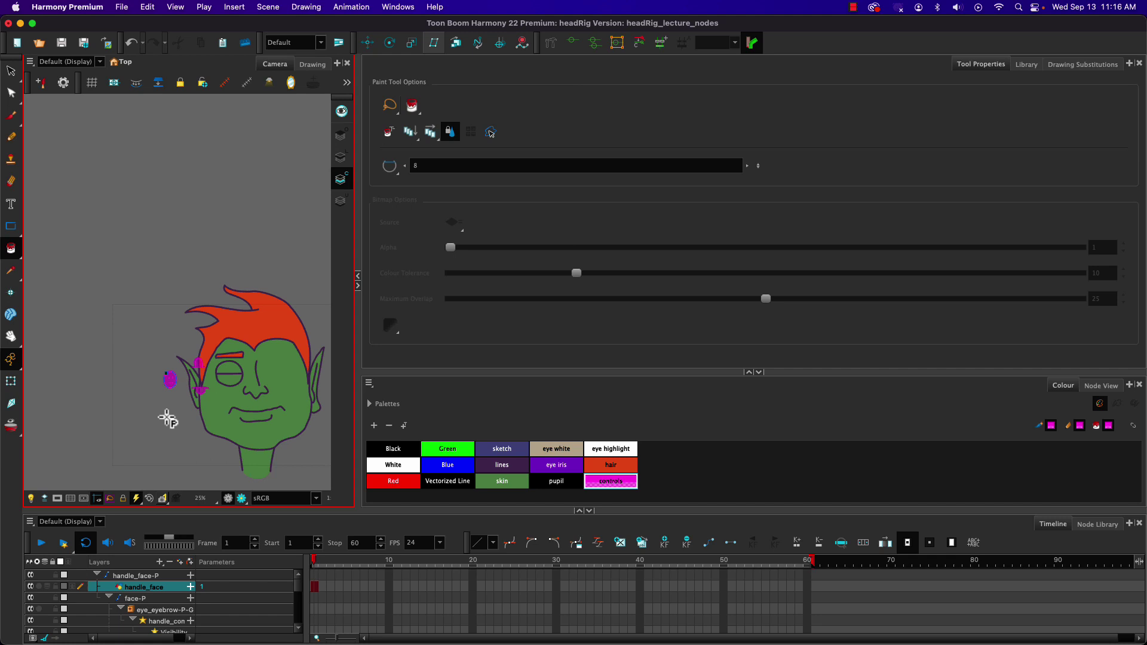
- Return to the Line Art layer with the Select tool and bring back the enlarged Node View
click(10, 73)
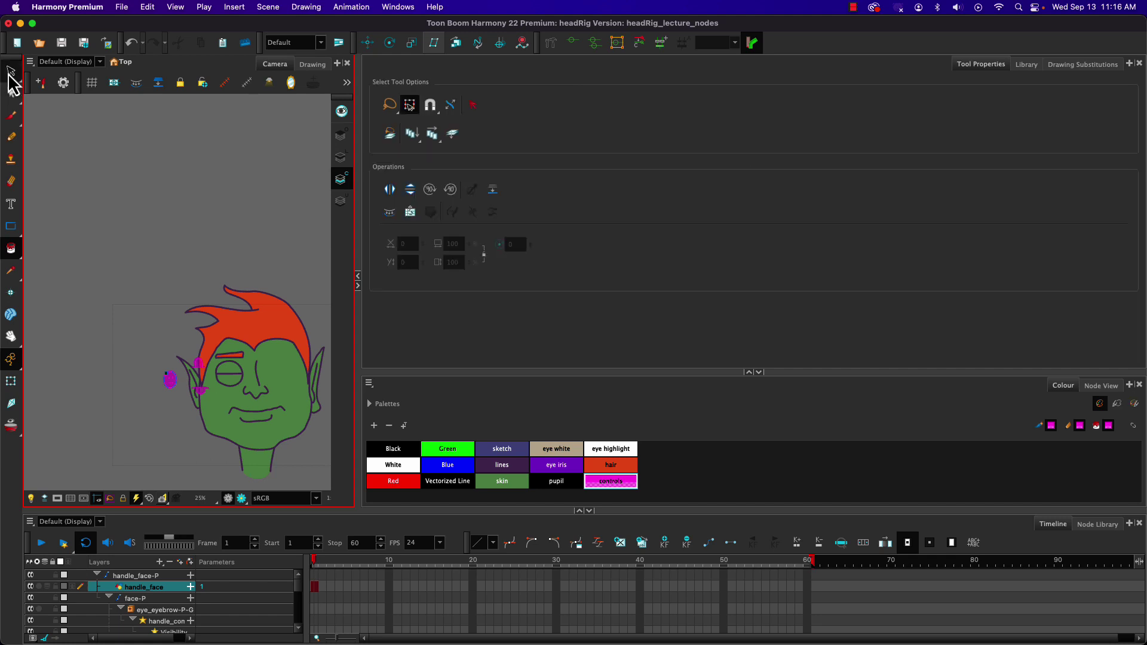
click(340, 157)
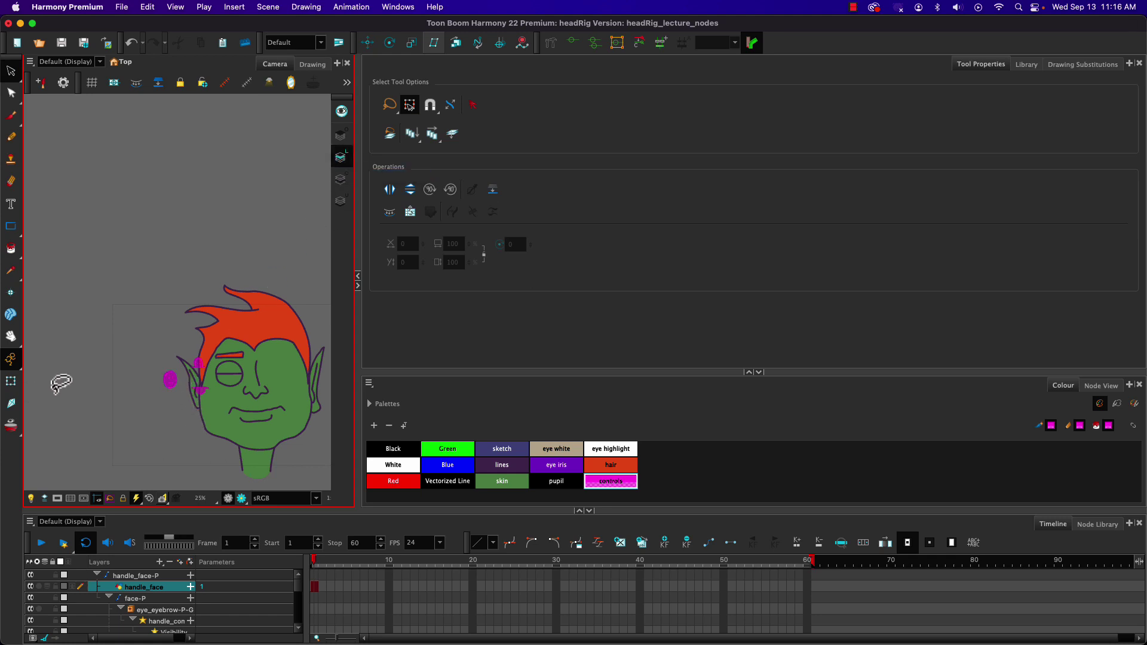
click(749, 374)
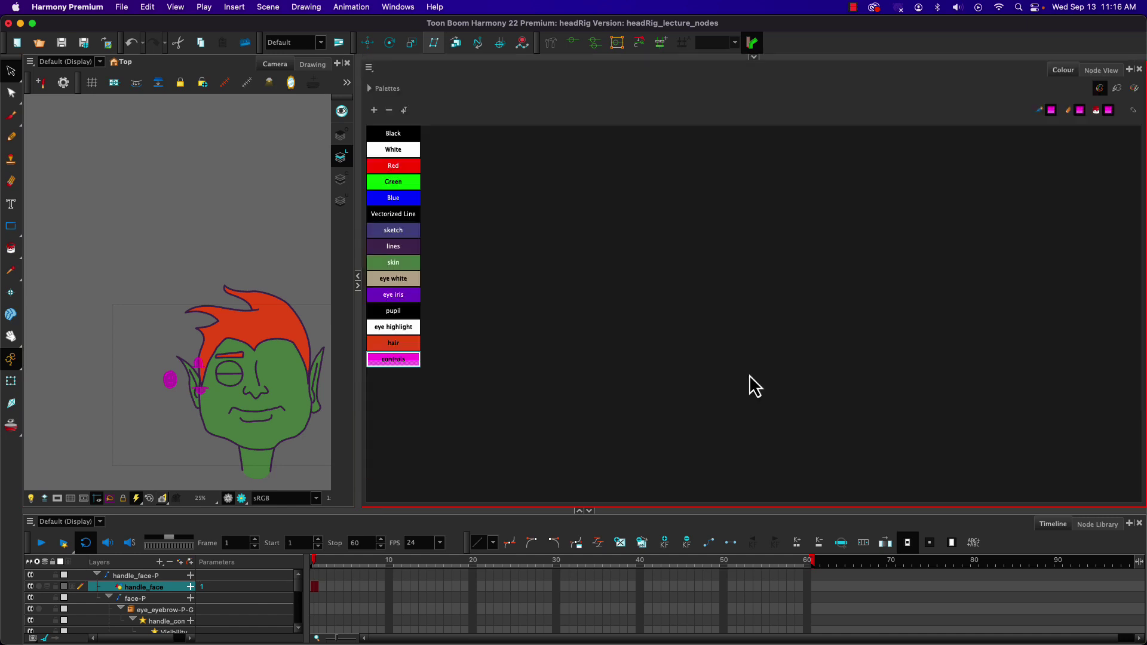
click(1099, 71)
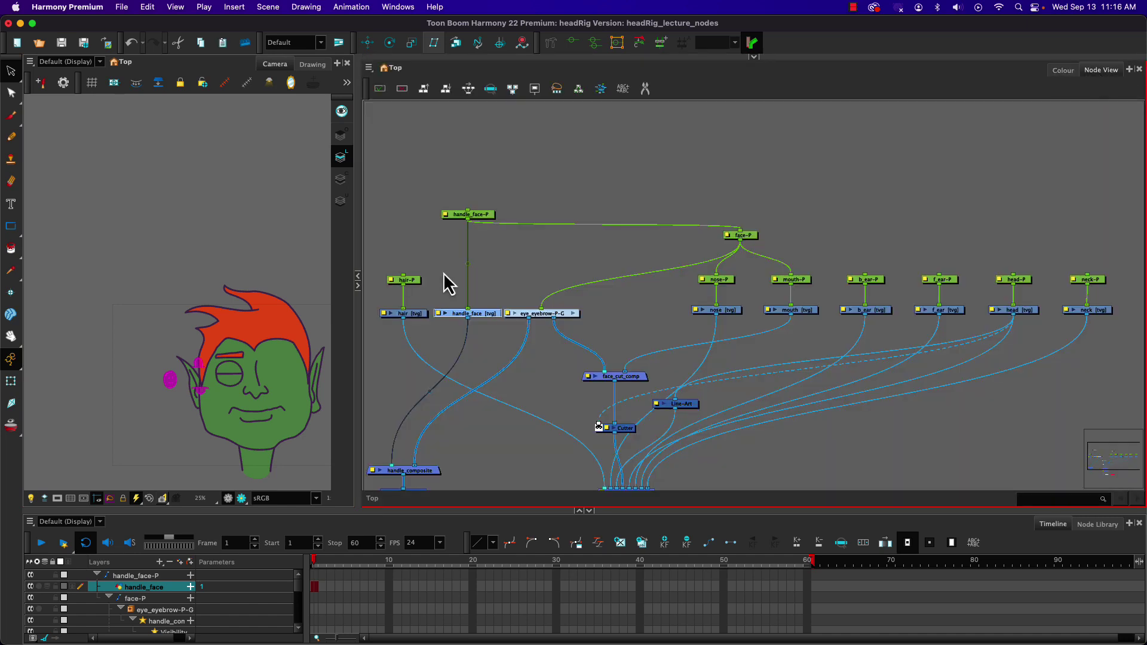
- Clone the eye_eyebrow-P-G group with the drawings-only option
click(565, 314)
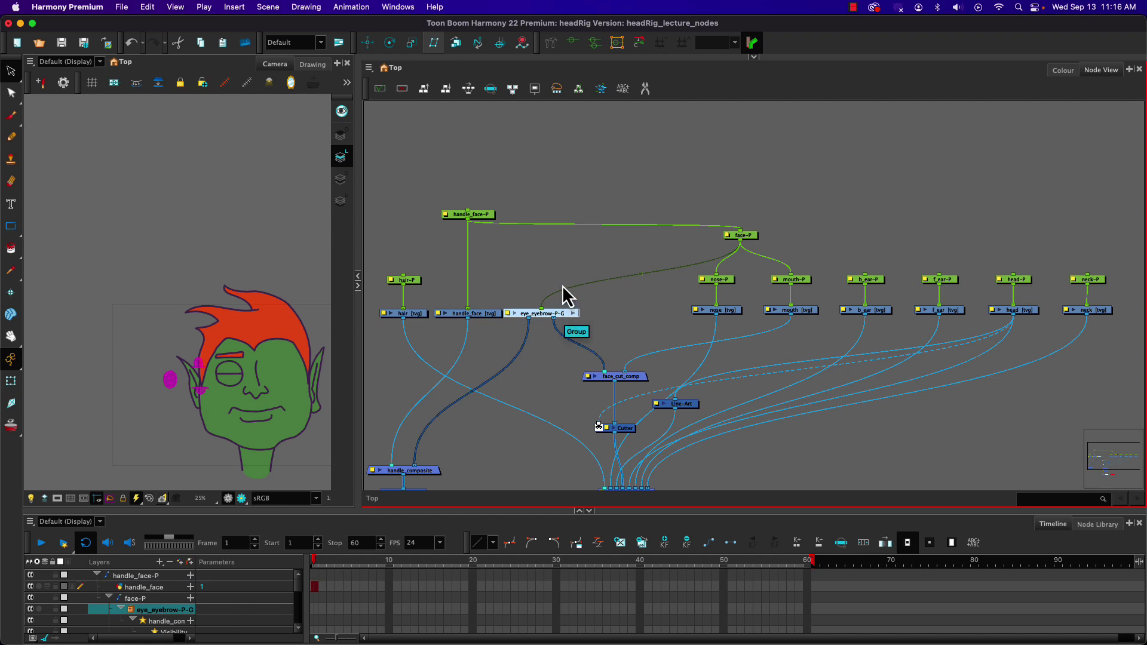
click(368, 68)
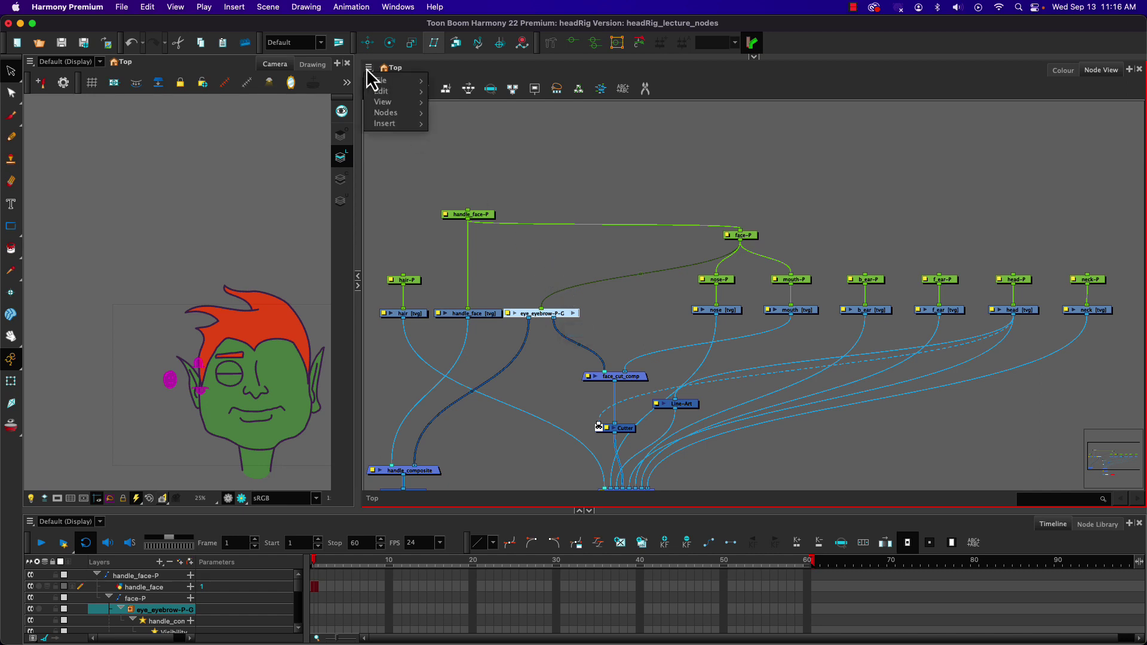
mouse_move(394, 114)
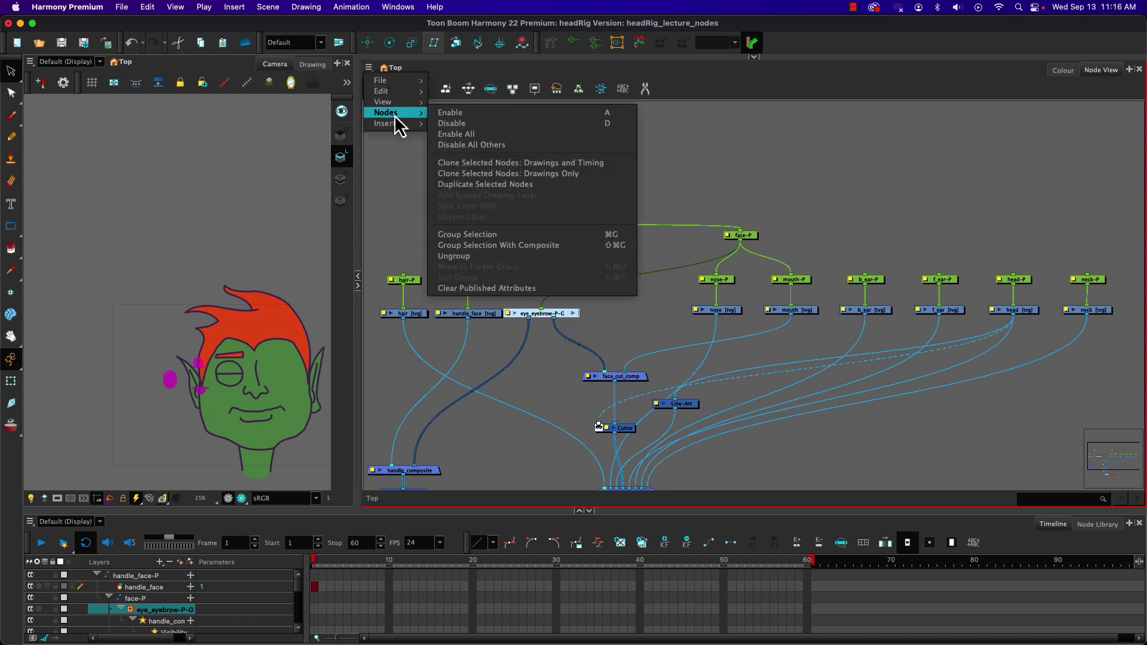
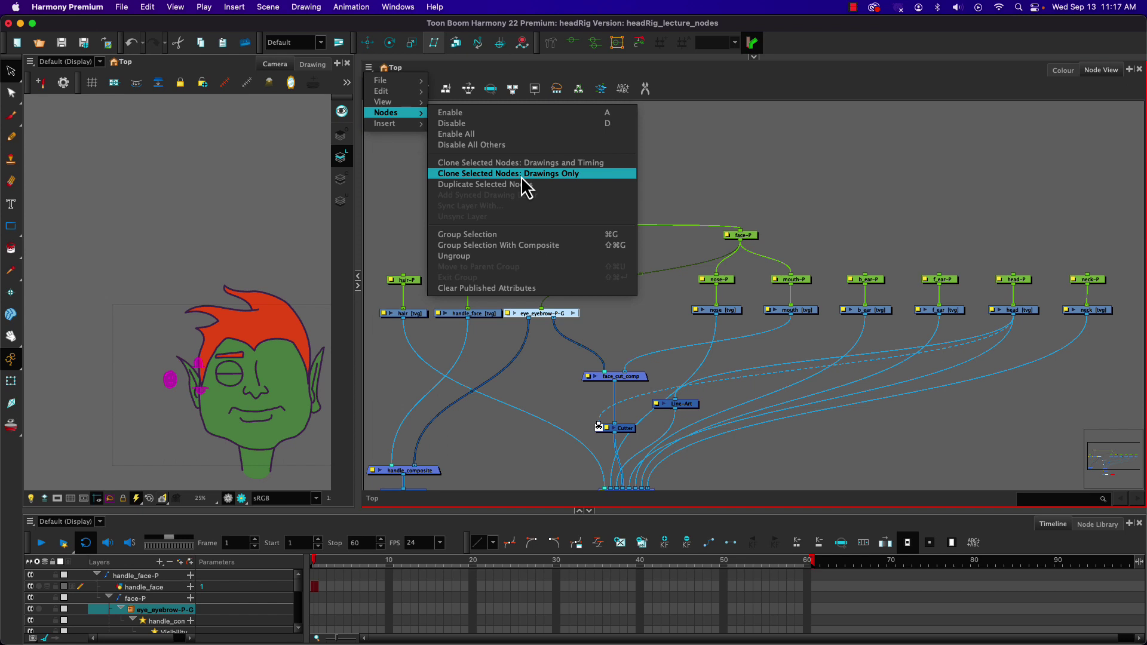
click(523, 175)
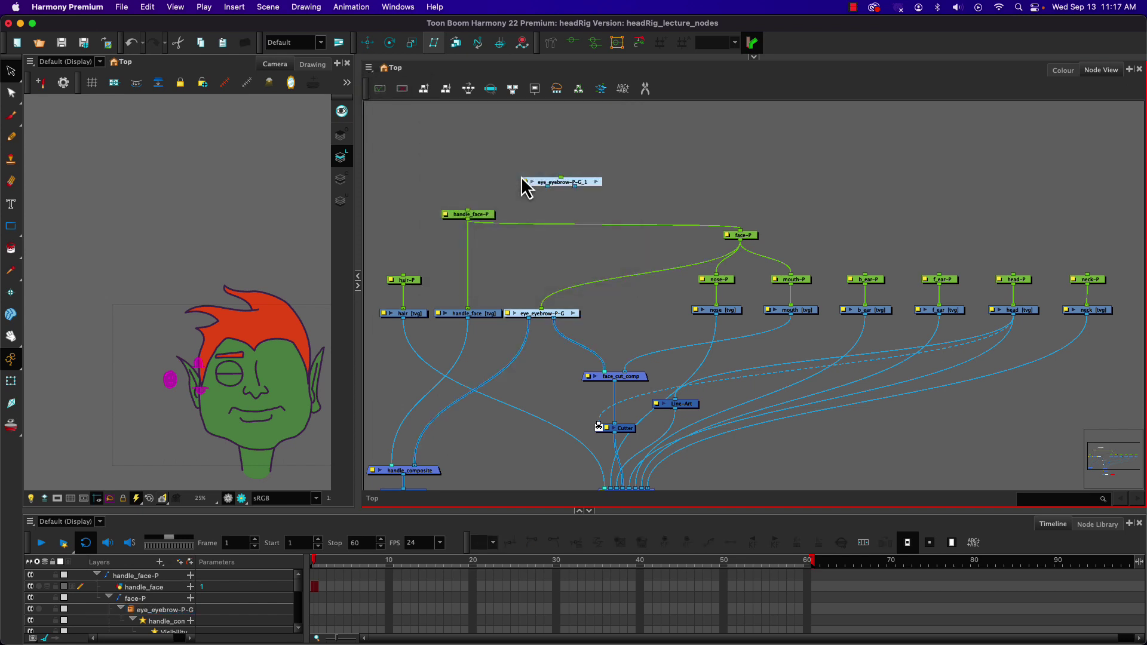
- Place the cloned eye_eyebrow group between the original group and the nose drawing, and add a parent peg above it
mouse_move(586, 186)
mouse_down()
mouse_move(640, 242)
mouse_move(658, 323)
mouse_up()
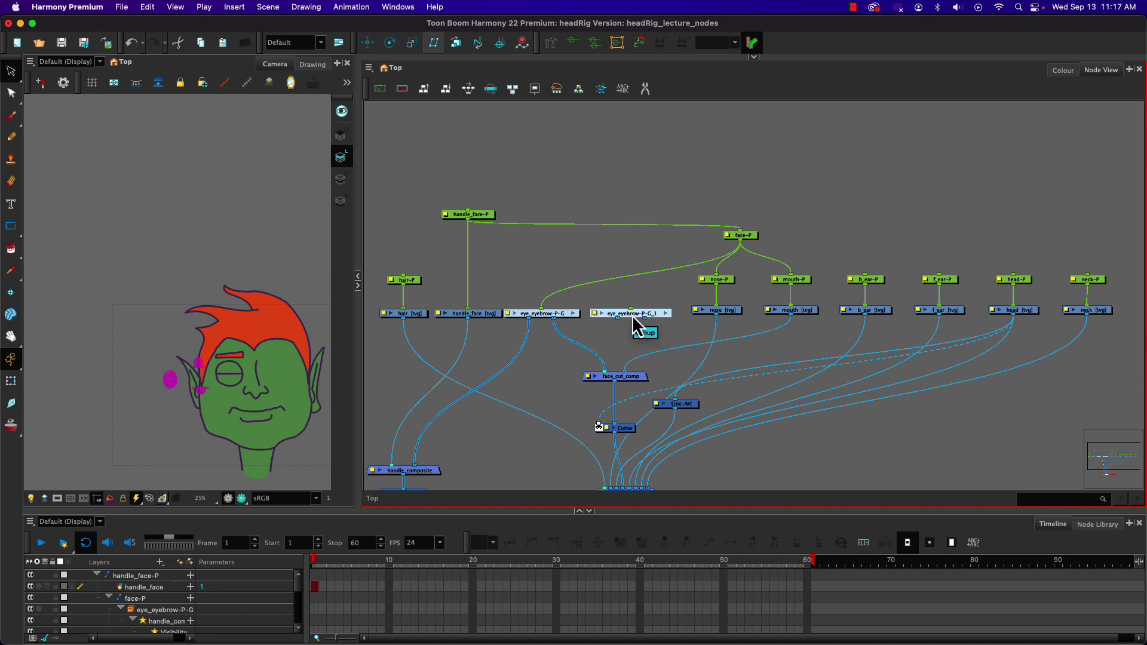
key(super+p)
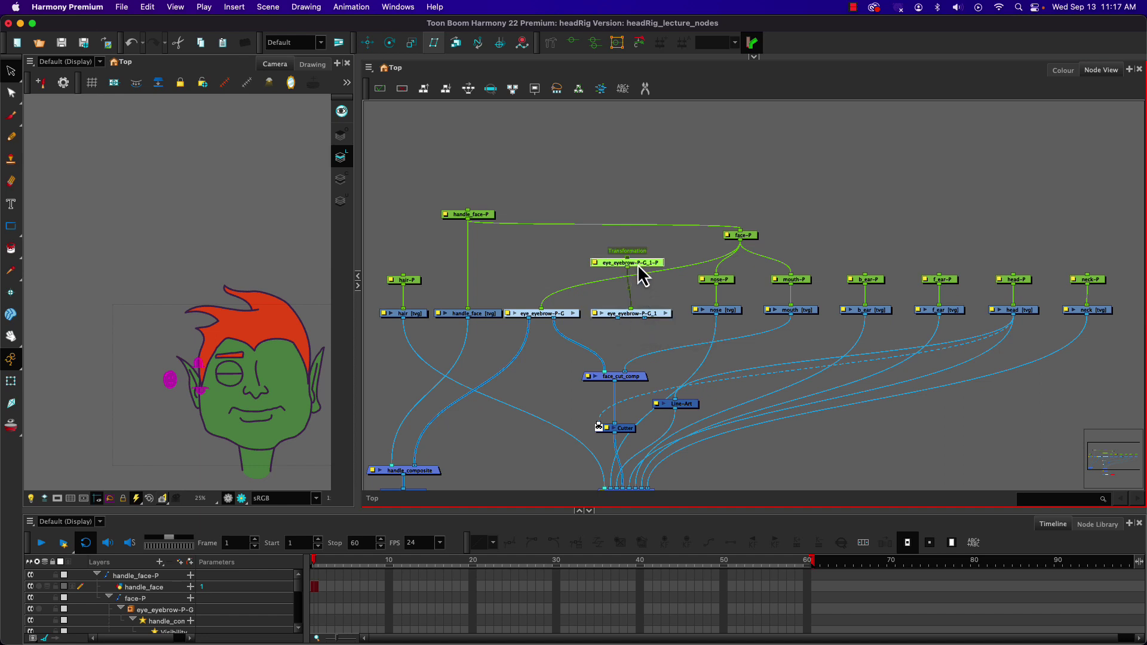
drag(640, 265, 642, 258)
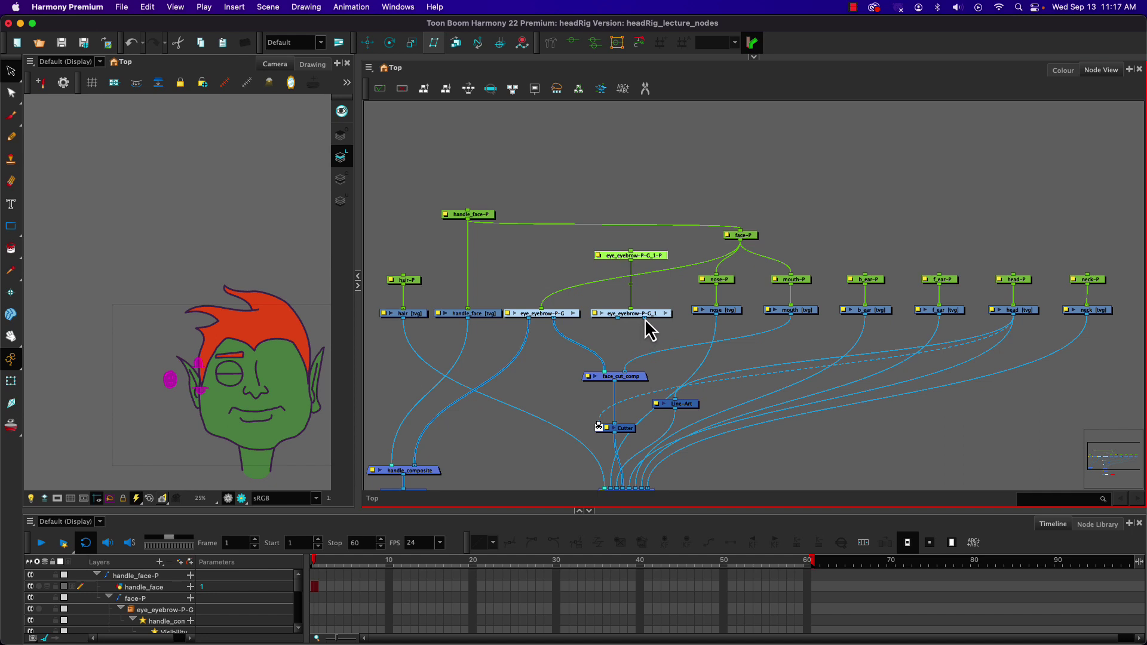
- Connect the cloned eye_eyebrow group's second output to face_cut_comp, and try linking its first output to handle_composite
drag(644, 317, 612, 367)
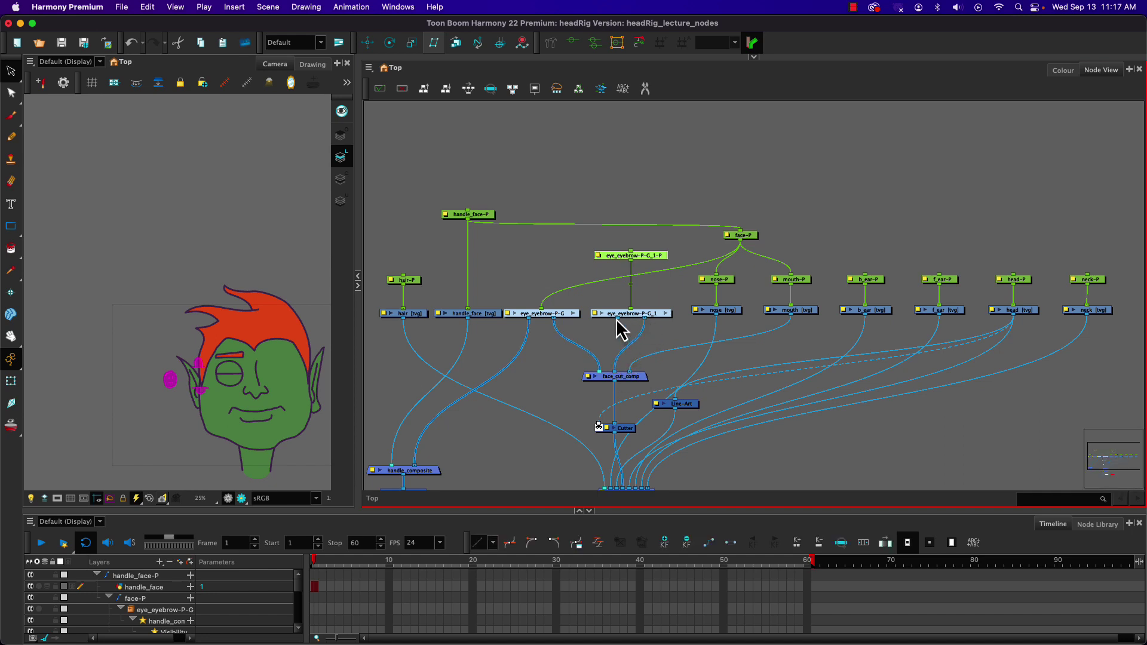
drag(617, 321, 430, 467)
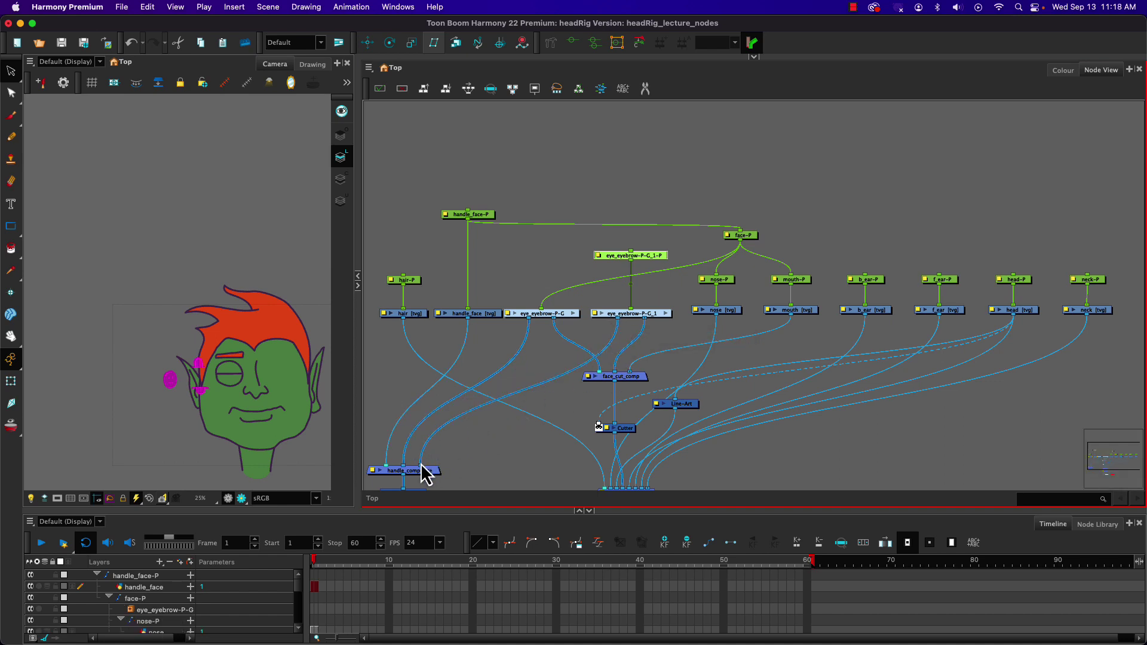
drag(422, 469, 474, 430)
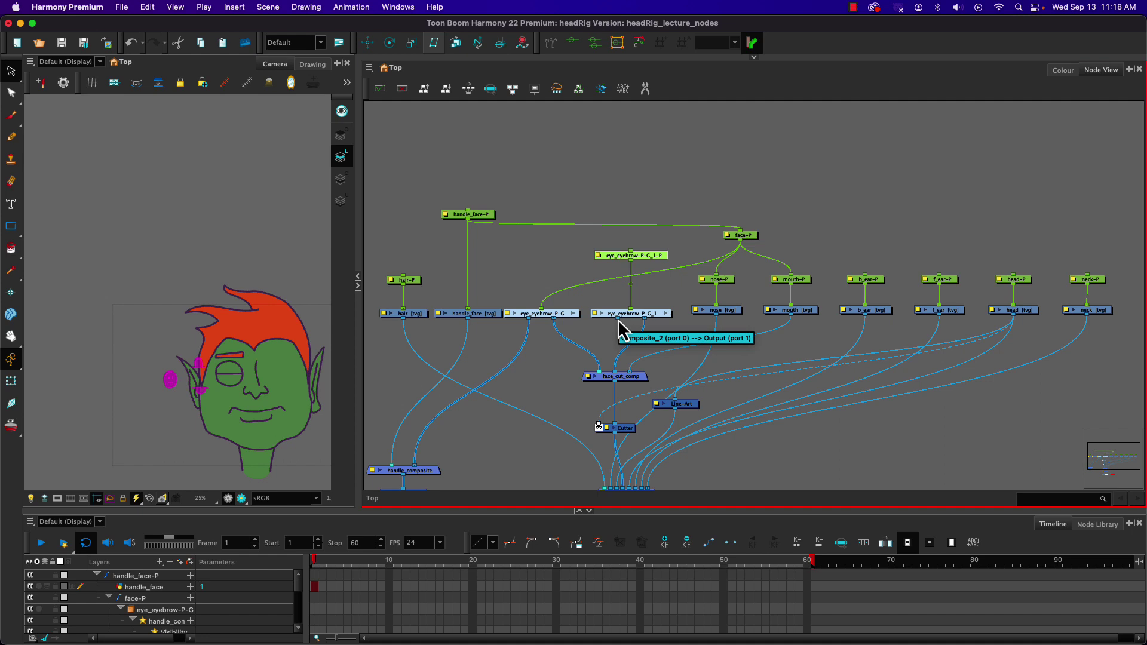
- Connect the first output of the cloned eye_eyebrow group to handle_composite
drag(618, 319, 433, 468)
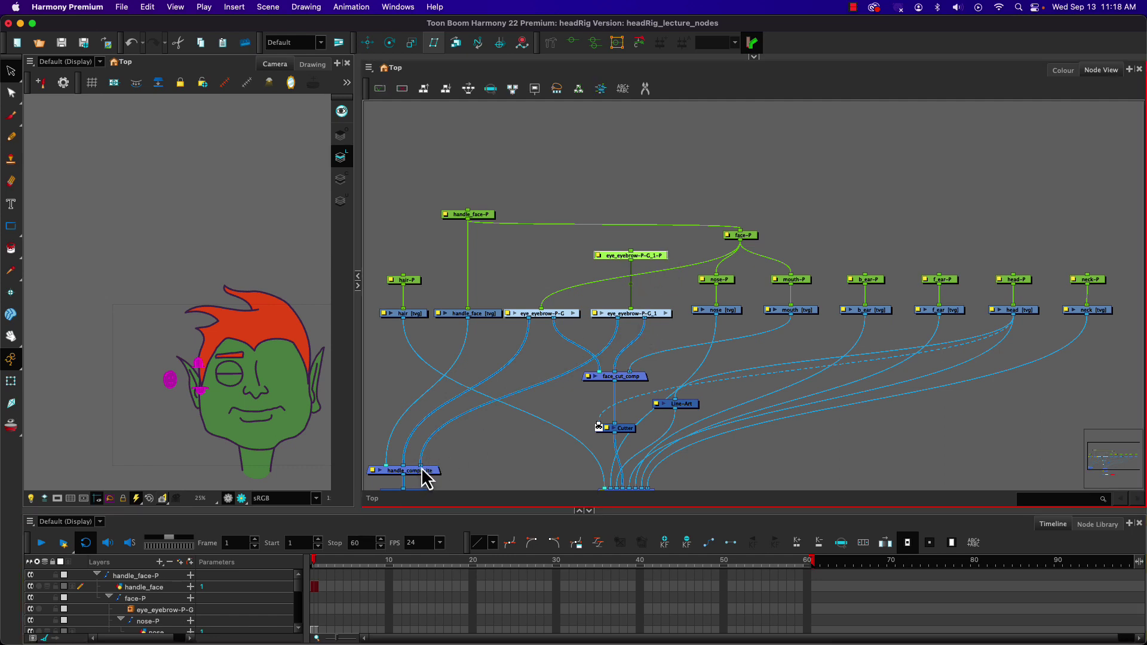
drag(421, 466, 425, 463)
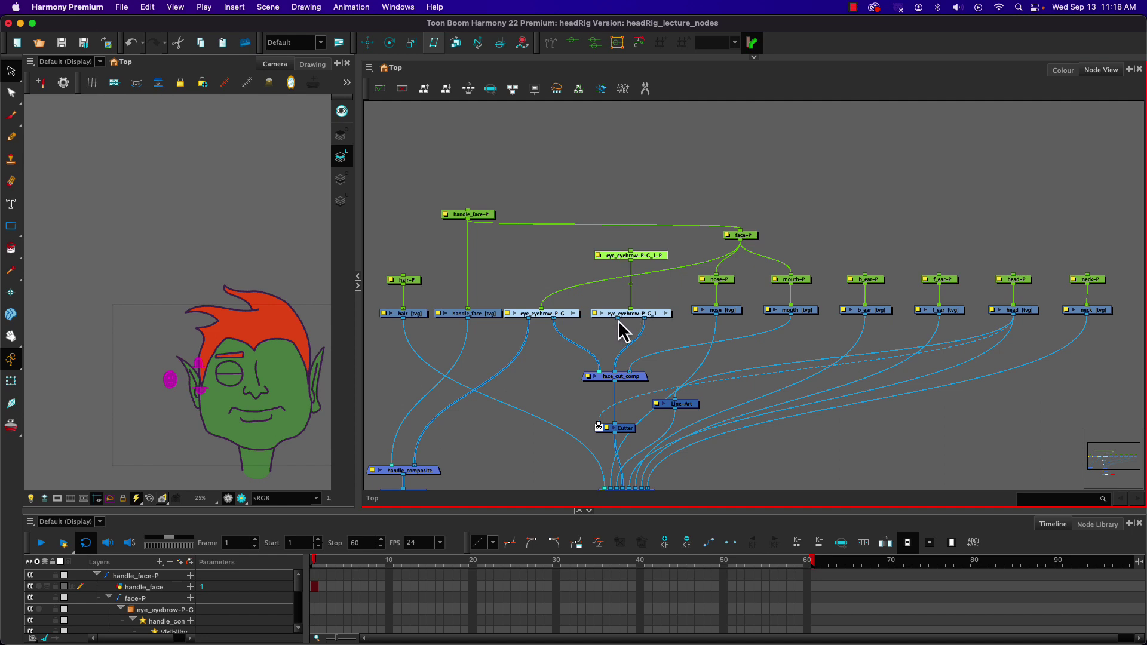
drag(619, 320, 439, 475)
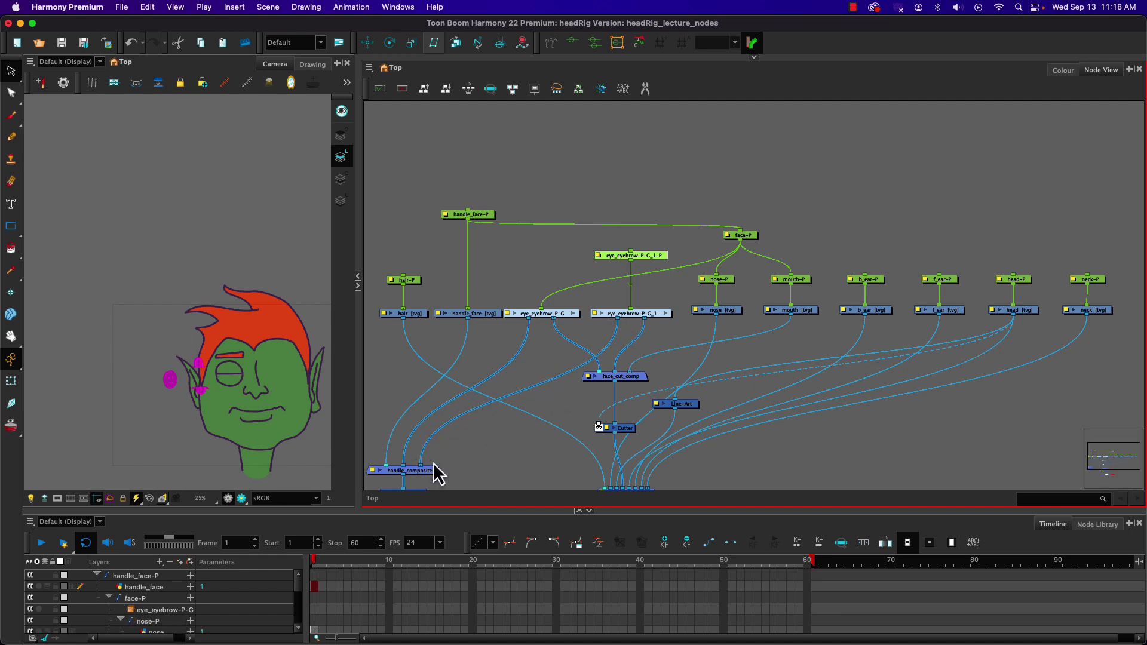
- Preview the head in Render View, then return the Camera view to its working display
click(242, 499)
click(244, 500)
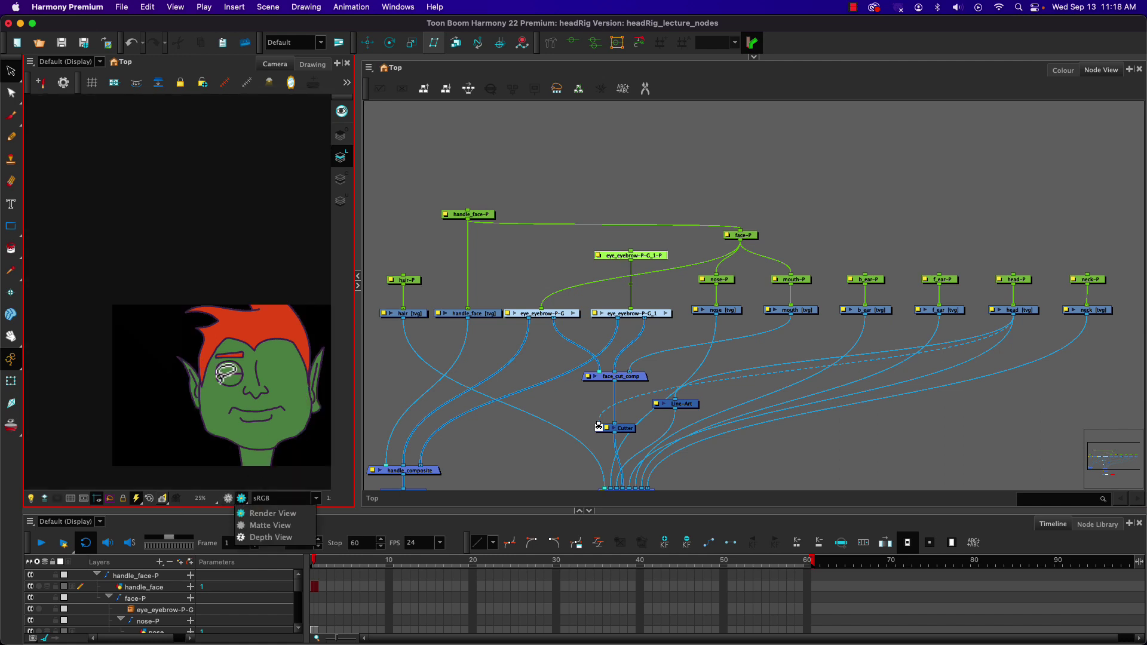
click(232, 503)
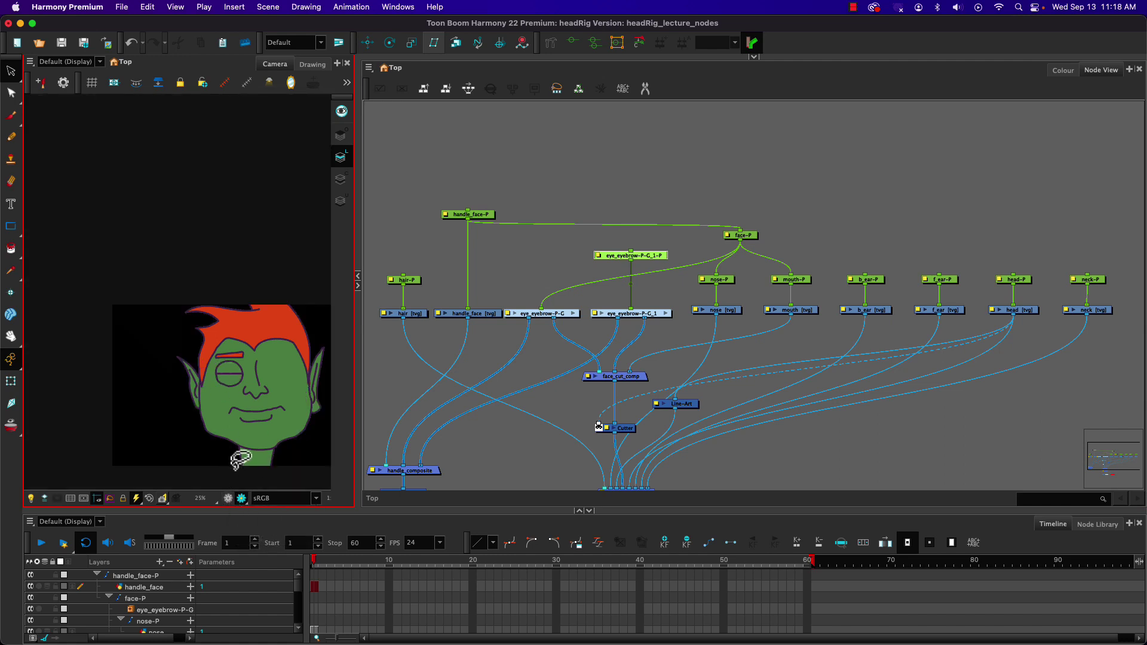
click(229, 501)
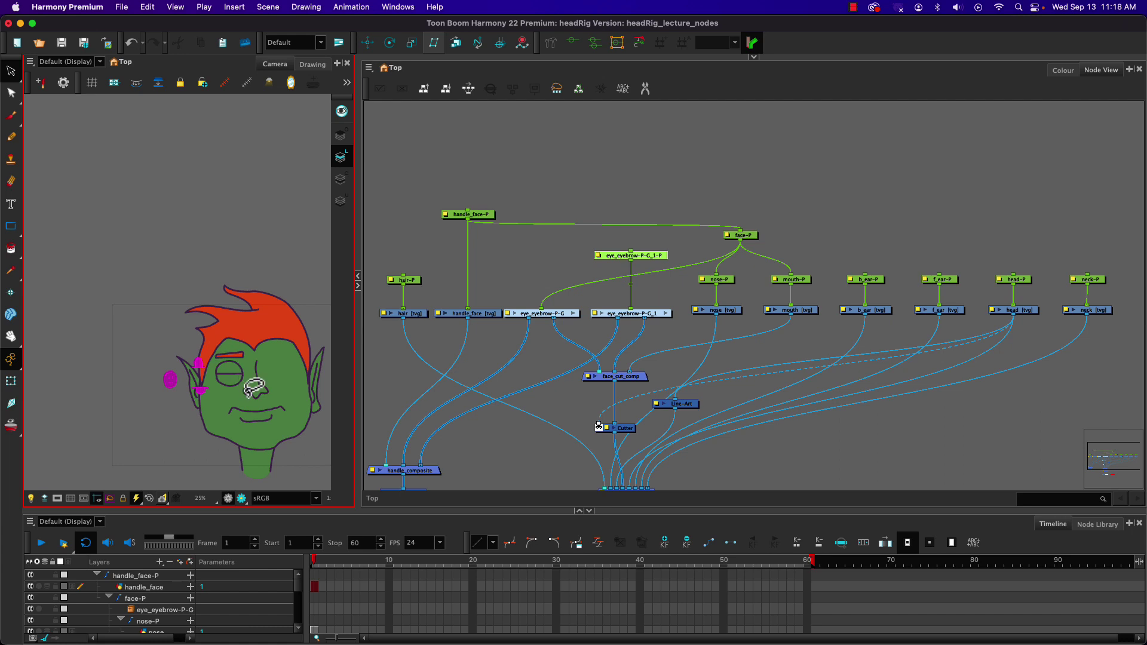
- Widen the Camera view and flip the cloned eye_eyebrow group's parent peg horizontally to mirror the eye onto the face's other side
mouse_move(249, 397)
mouse_down()
mouse_move(206, 352)
mouse_move(192, 308)
mouse_up()
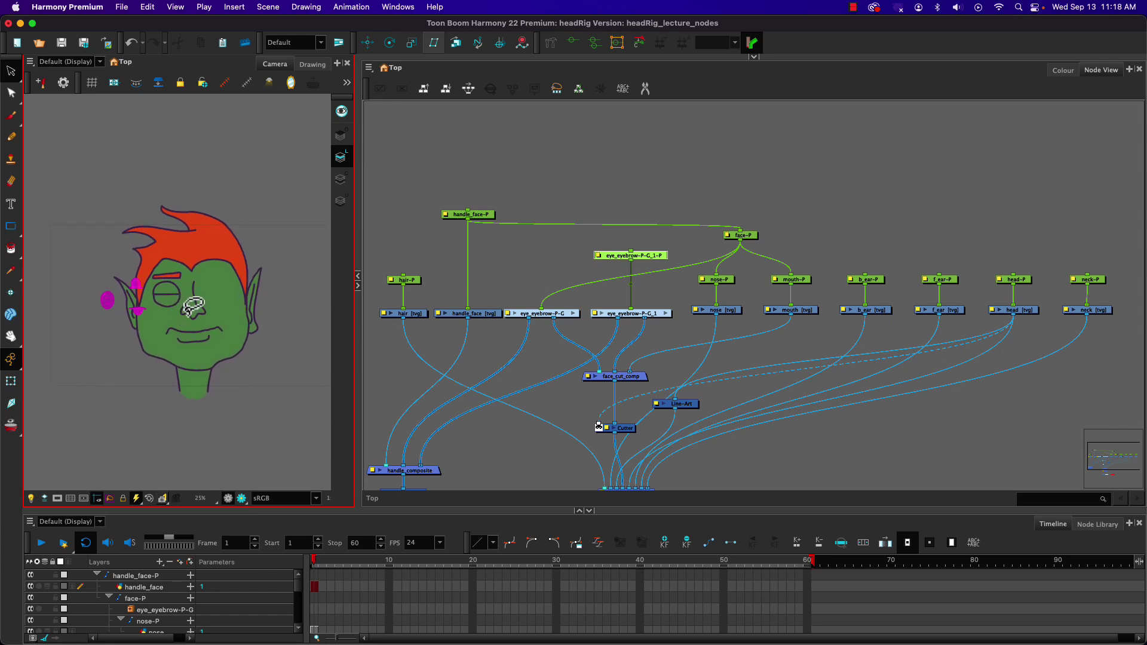
scroll(193, 308, up, 2)
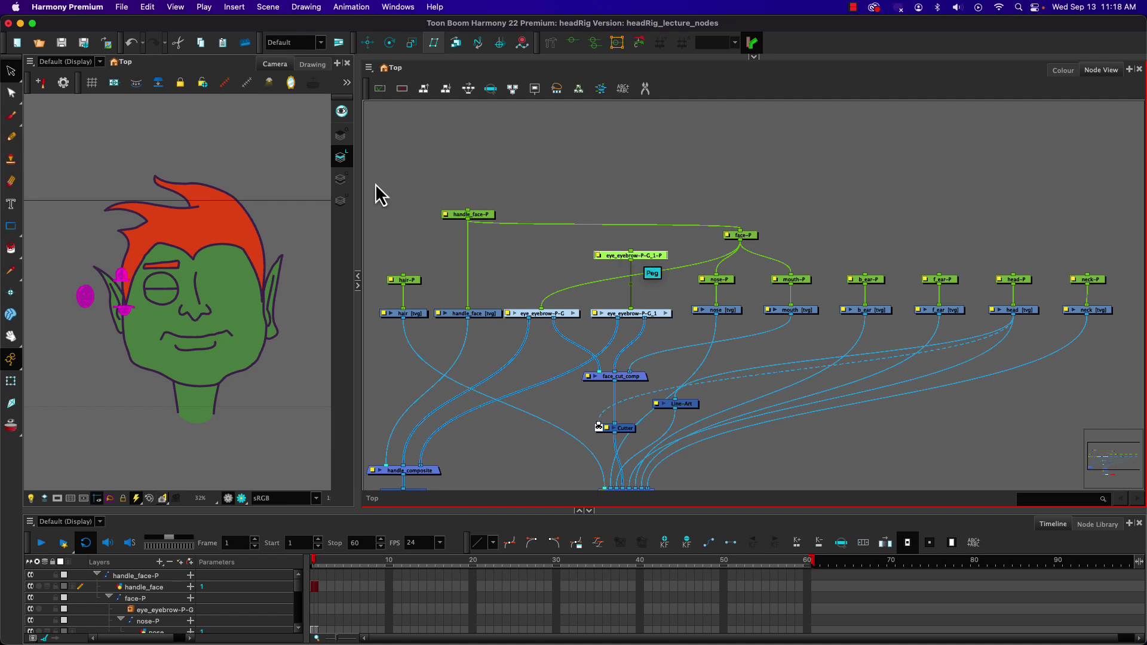
drag(361, 219, 503, 218)
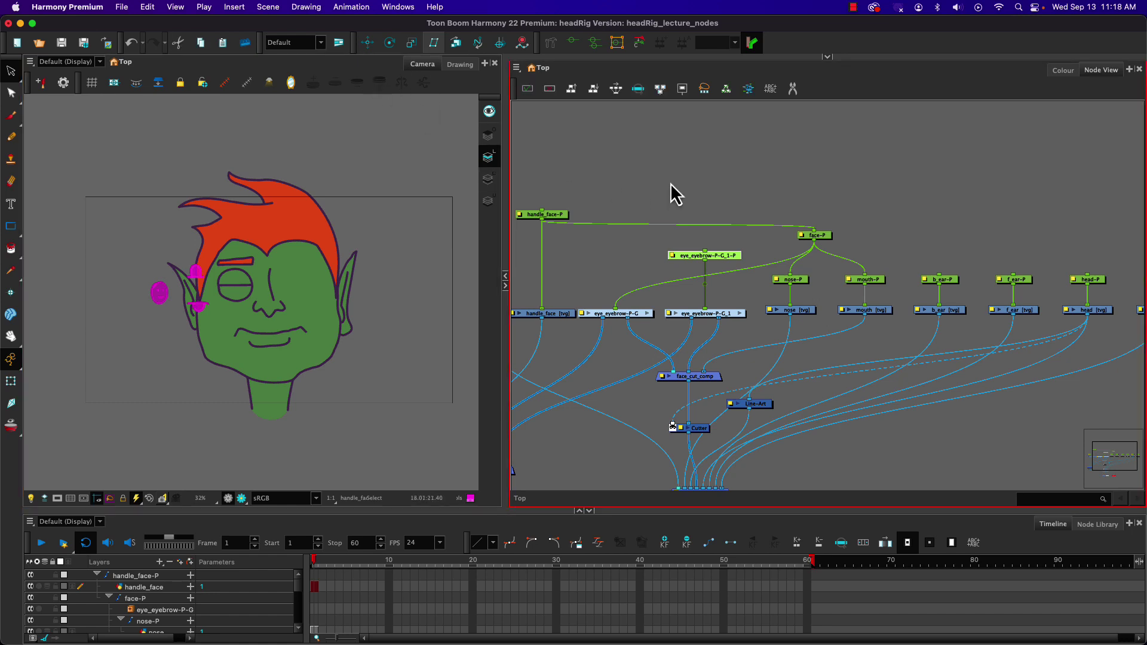
click(699, 239)
click(714, 259)
click(11, 386)
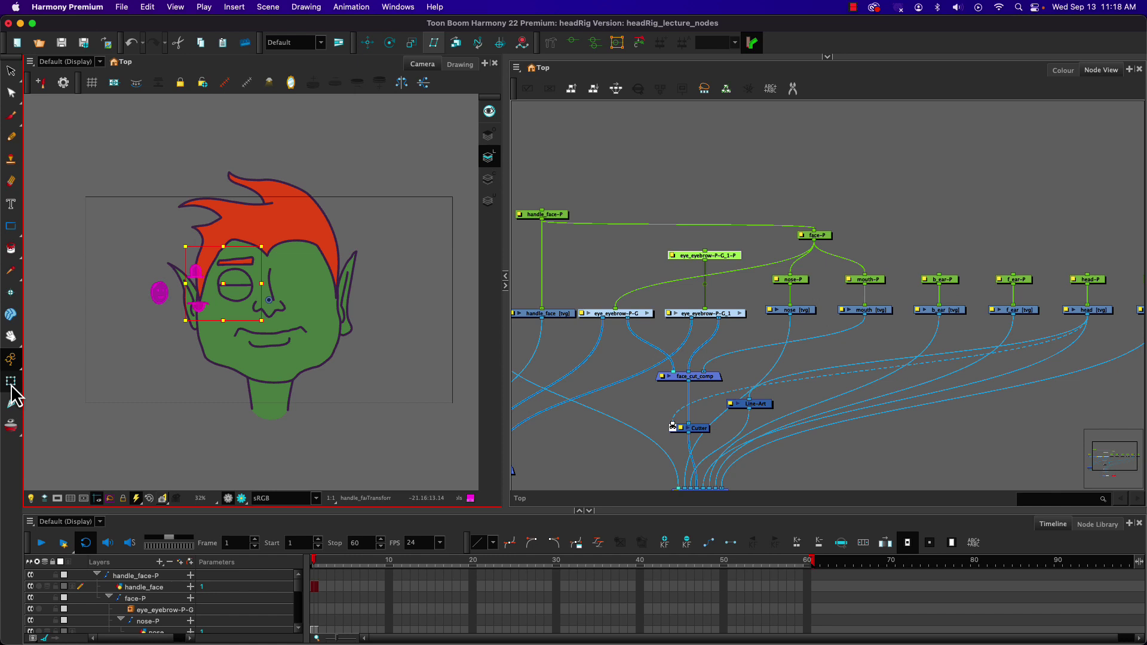
click(363, 43)
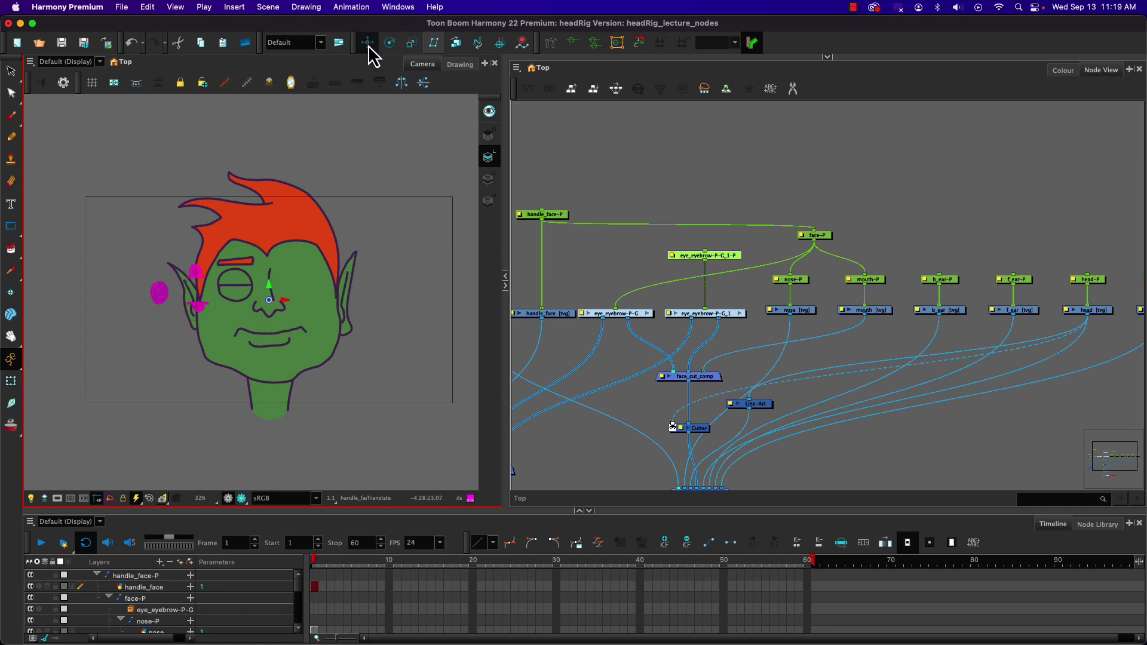
click(403, 83)
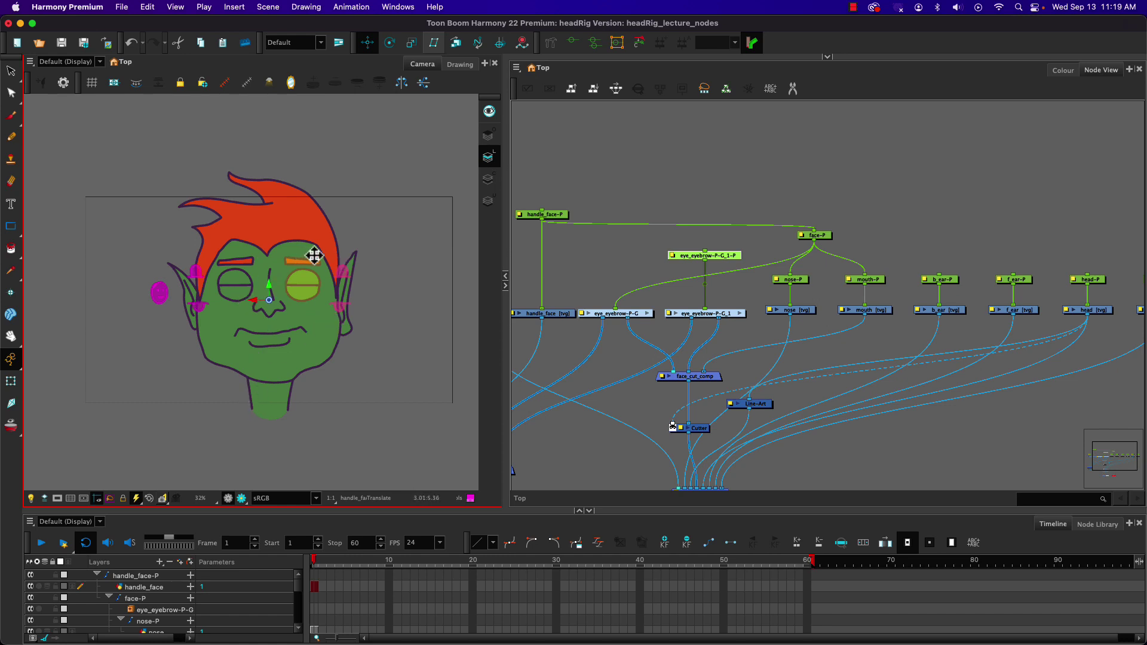
- Add a Static-Transformation node and insert it between the cloned eye_eyebrow group and its parent peg
click(558, 256)
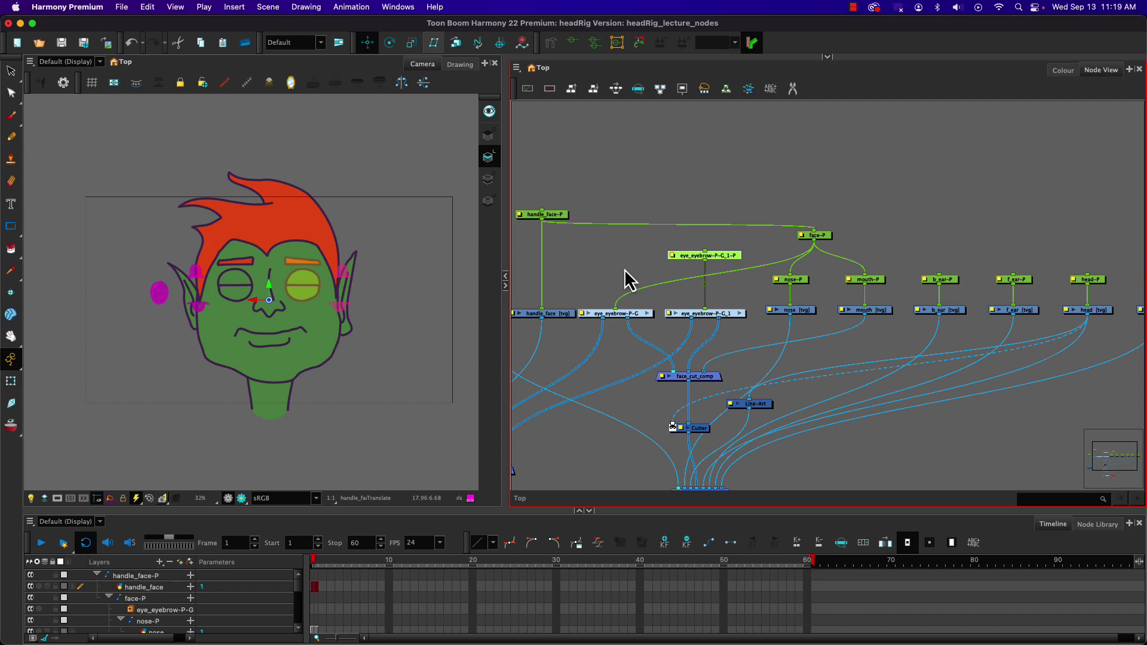
click(648, 276)
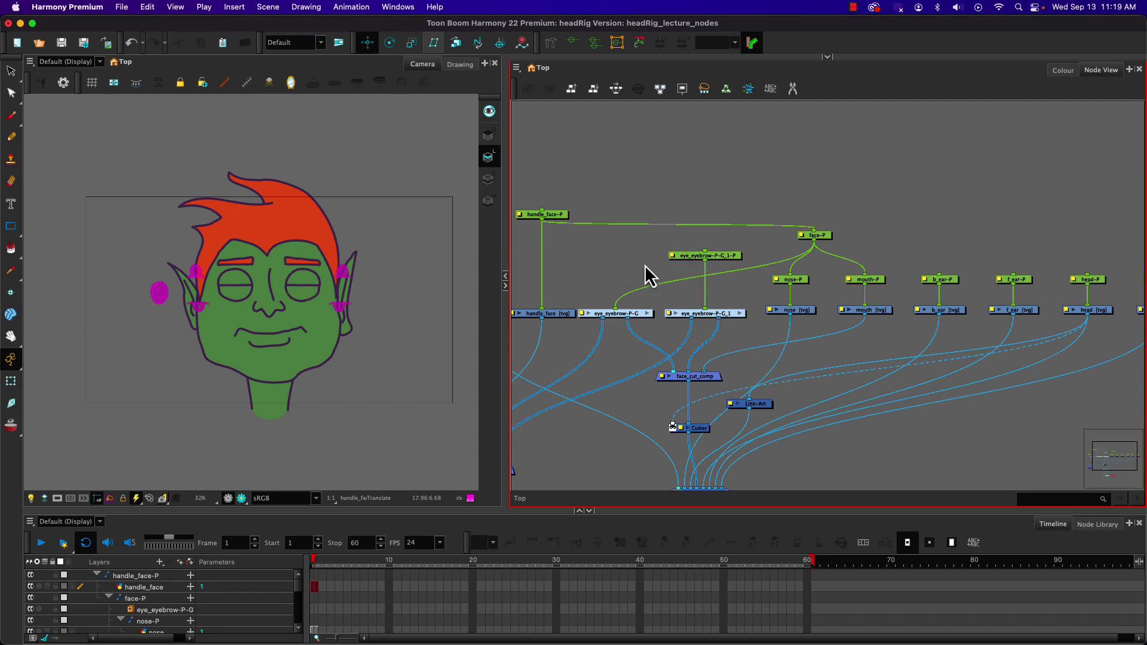
key(Tab)
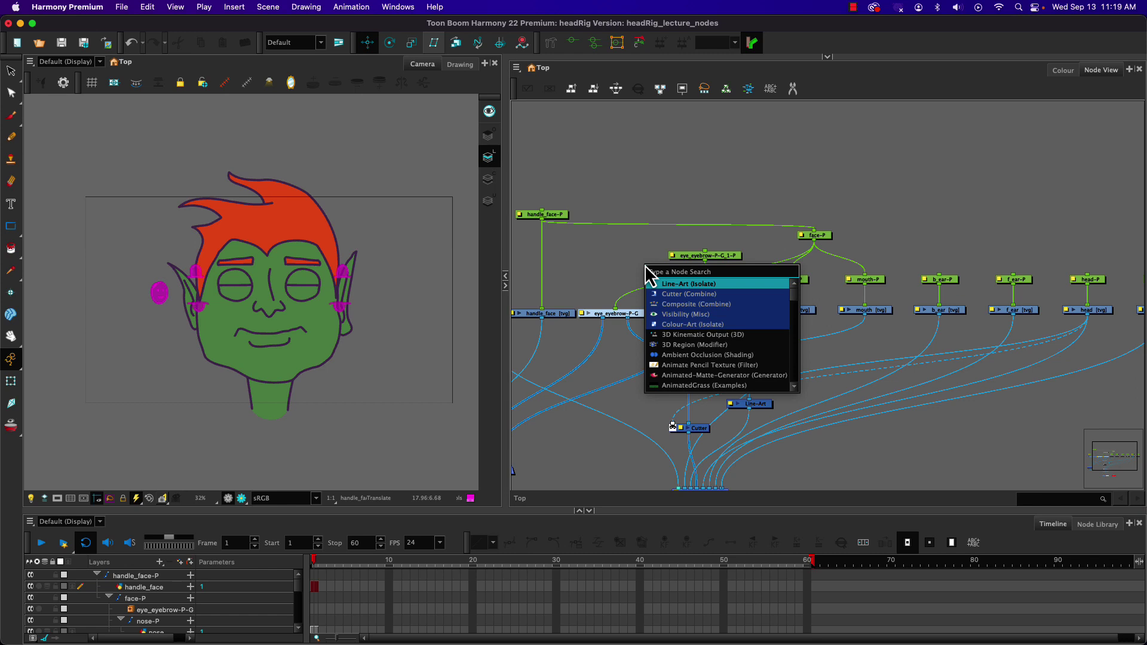
text(st)
key(Return)
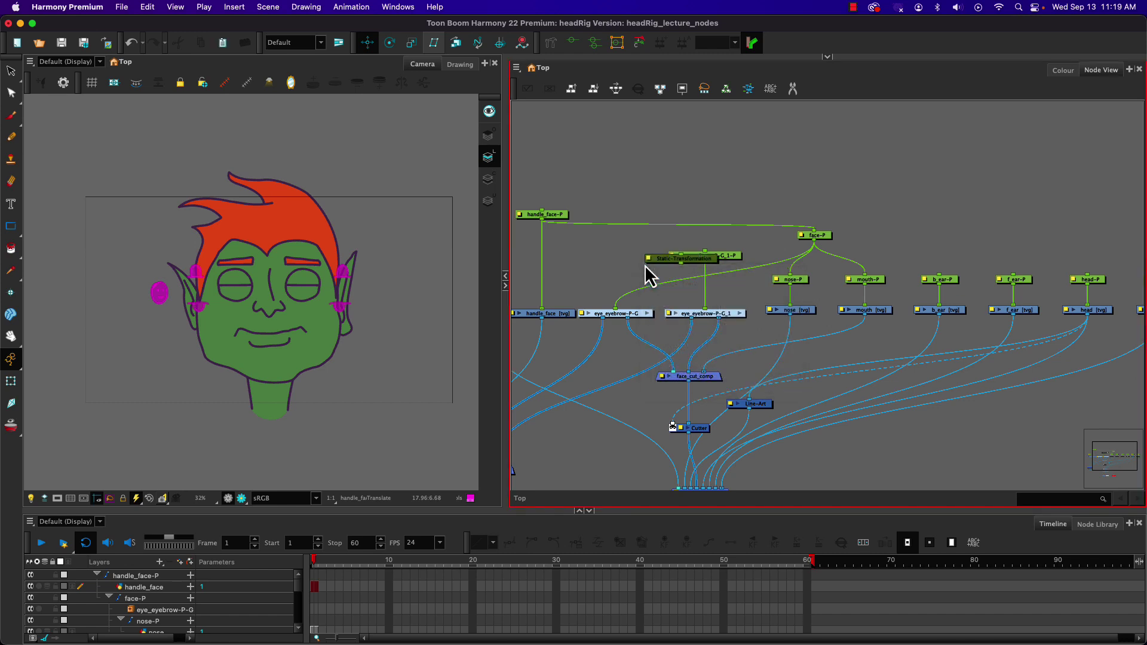
click(693, 269)
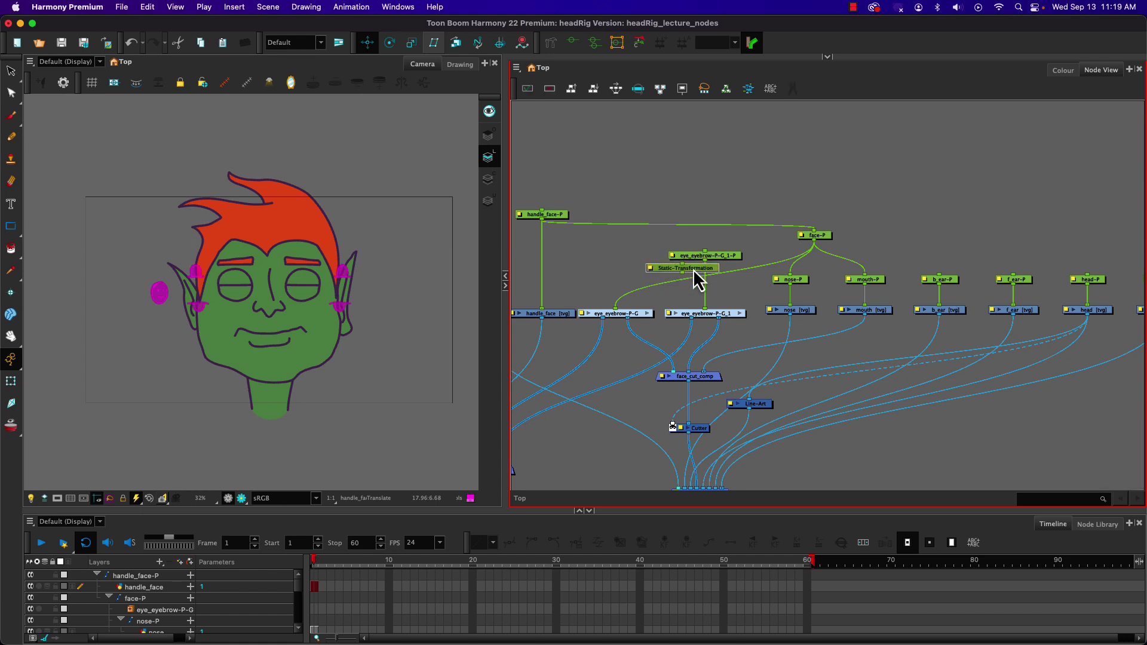
drag(700, 270, 705, 290)
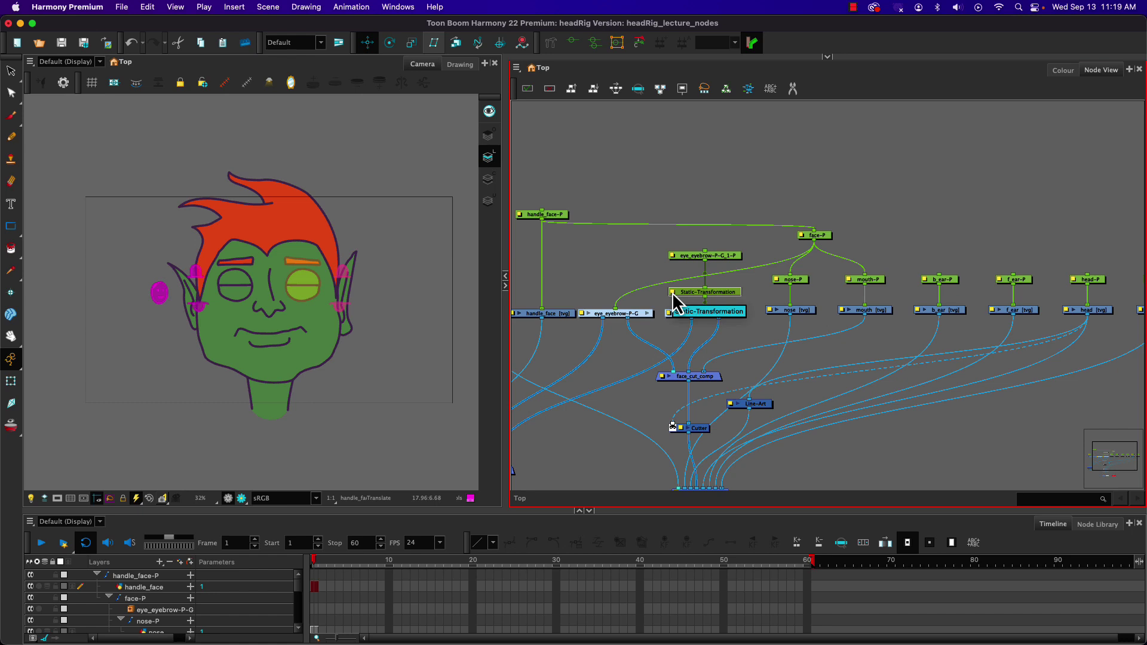
- Bake the immediate parent's transformation into the Static-Transformation node and close its properties
double_click(674, 294)
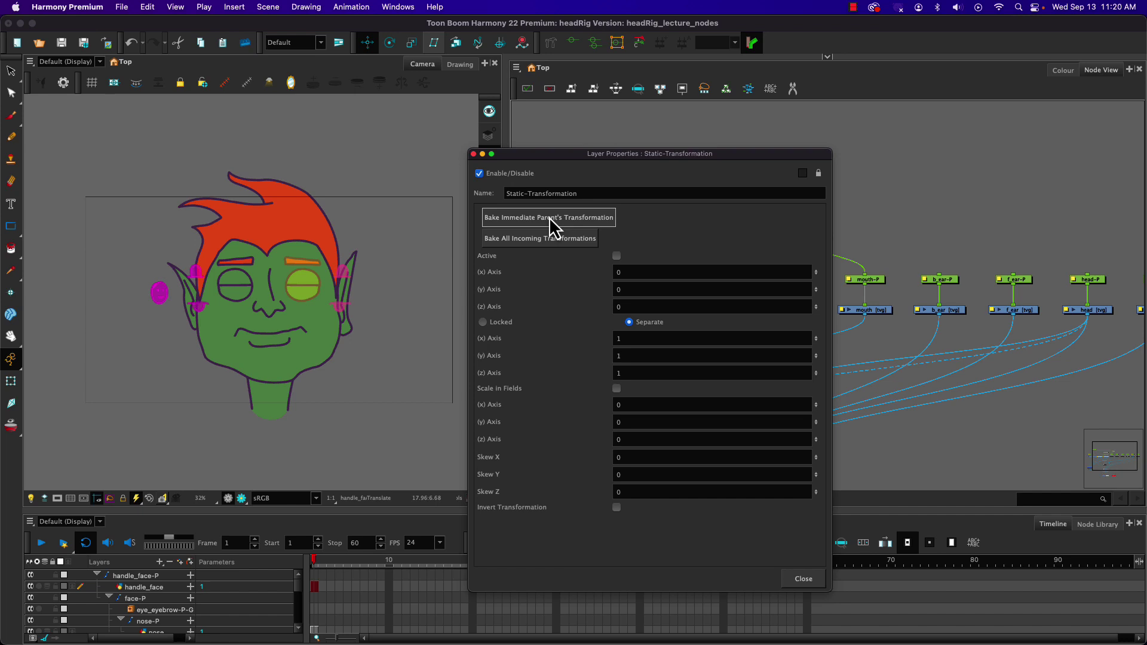
click(550, 219)
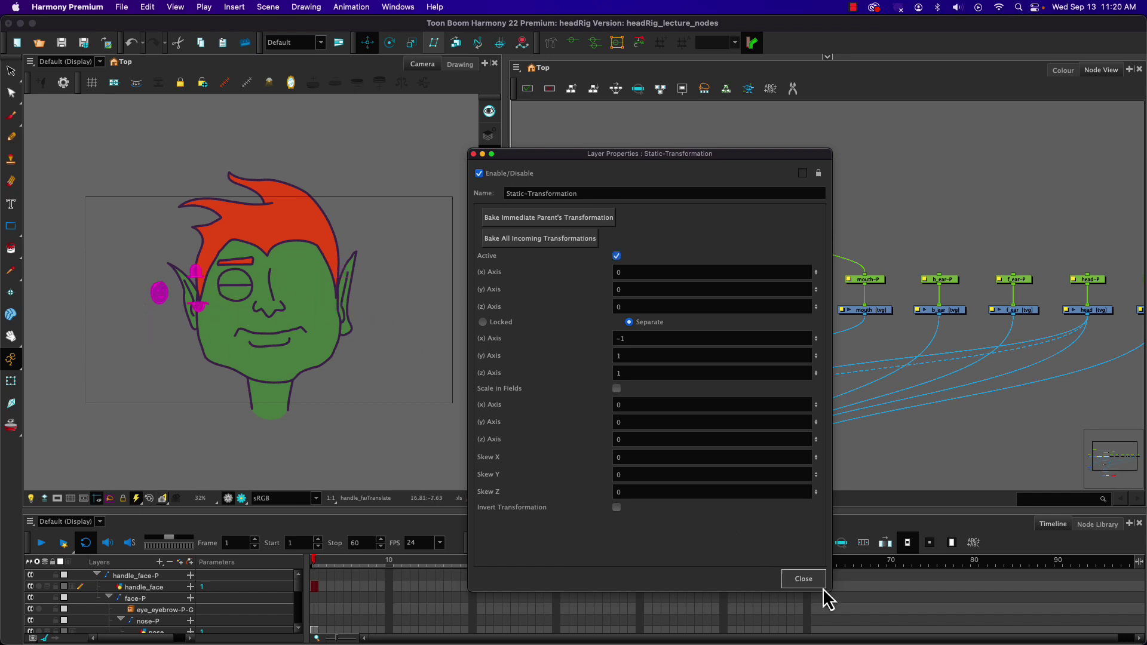
click(806, 581)
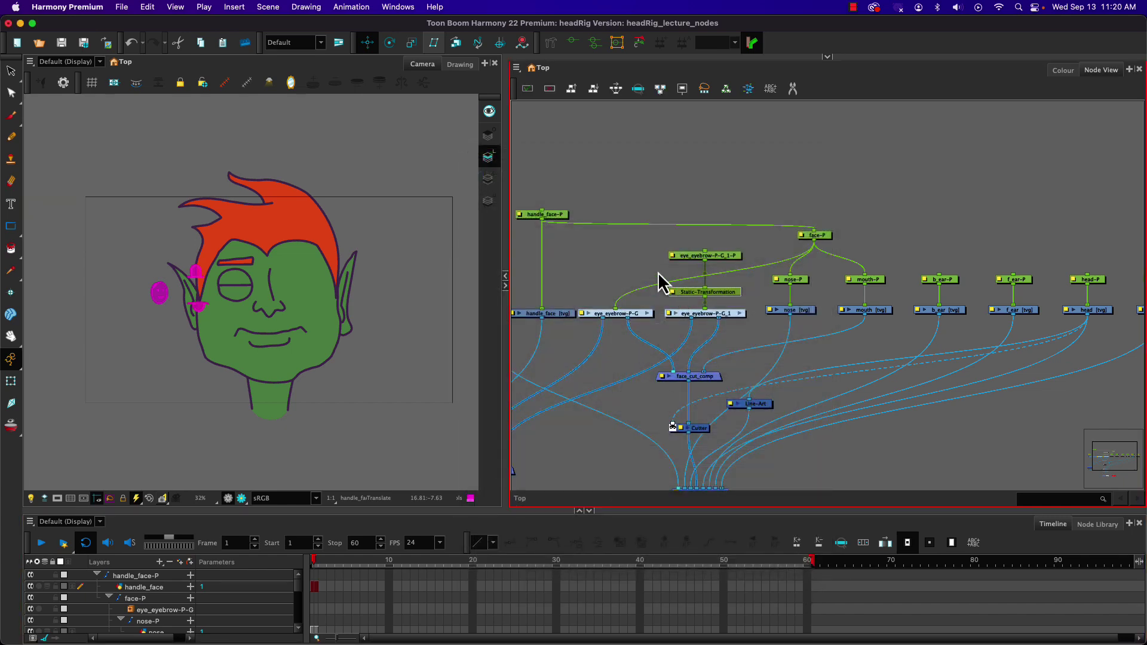
- Delete the cloned eye_eyebrow group's parent peg and connect the Static-Transformation node to face-P
click(718, 256)
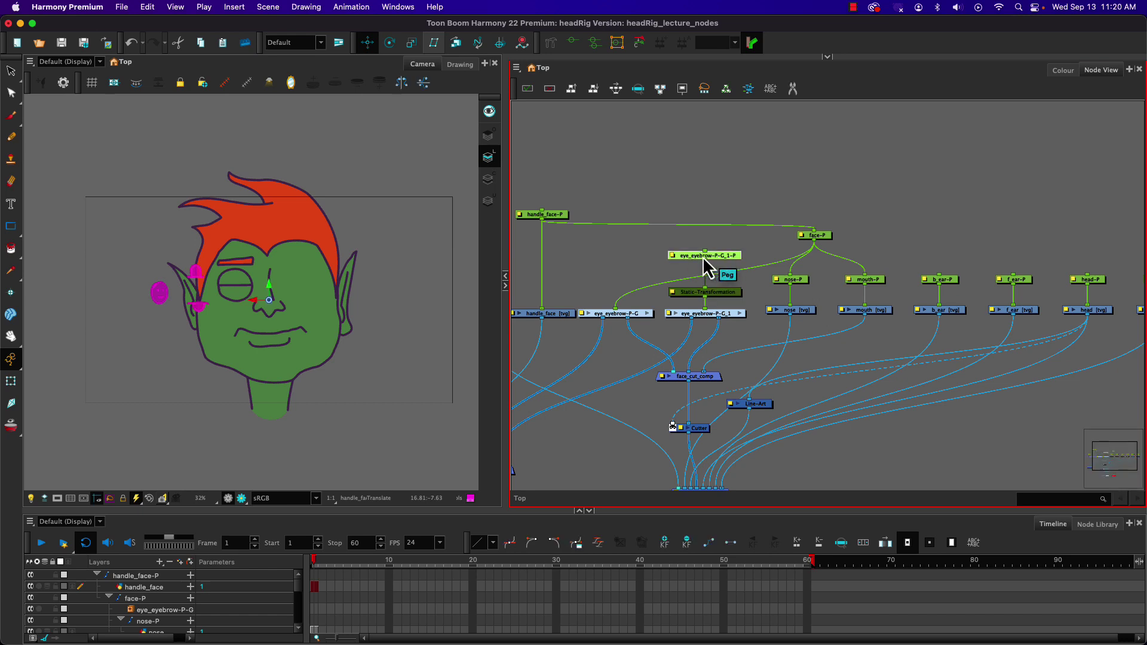
key(Delete)
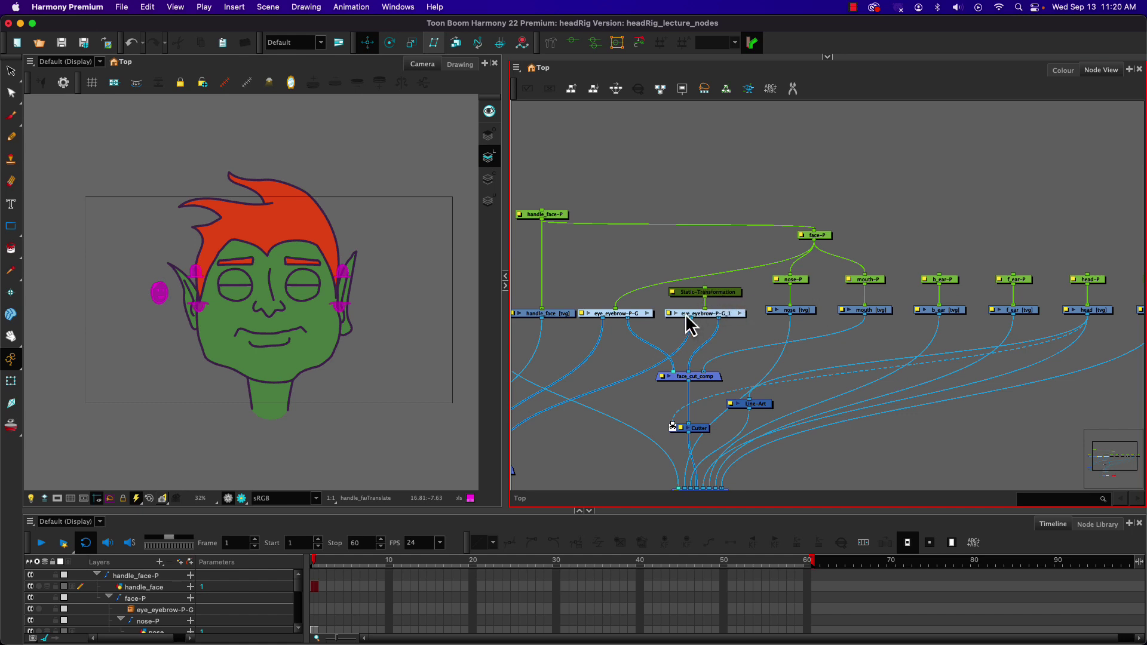
drag(705, 288, 810, 238)
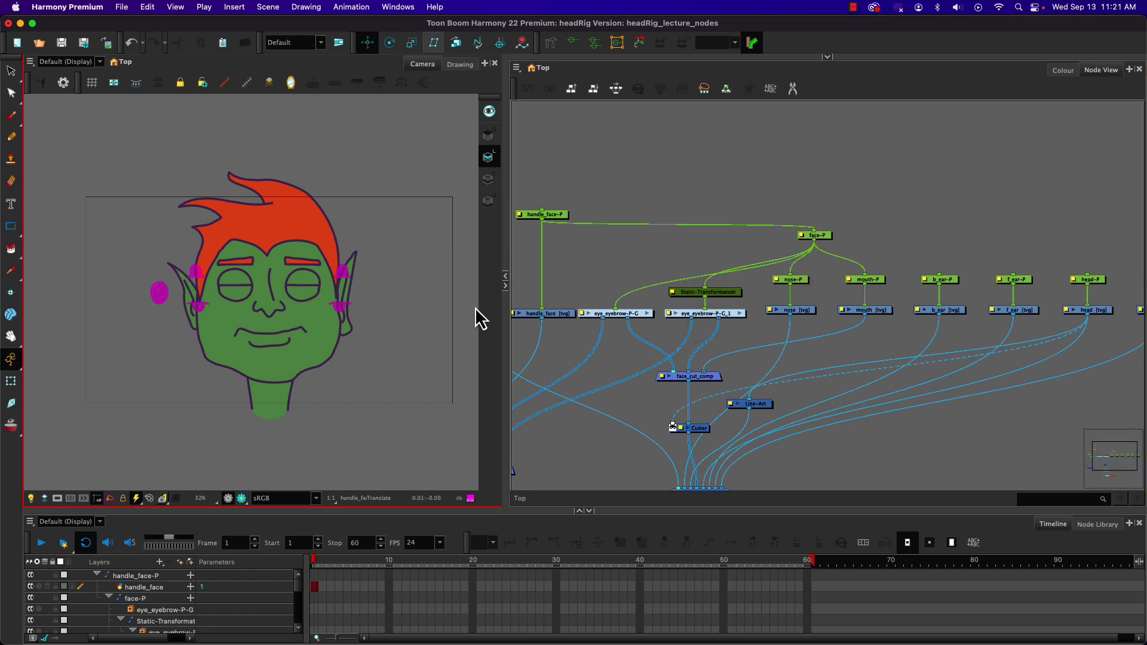
- Test the rig by moving the face handle, the cloned eye's upper handle upward and the original eye's lower handle downward
click(553, 215)
click(174, 293)
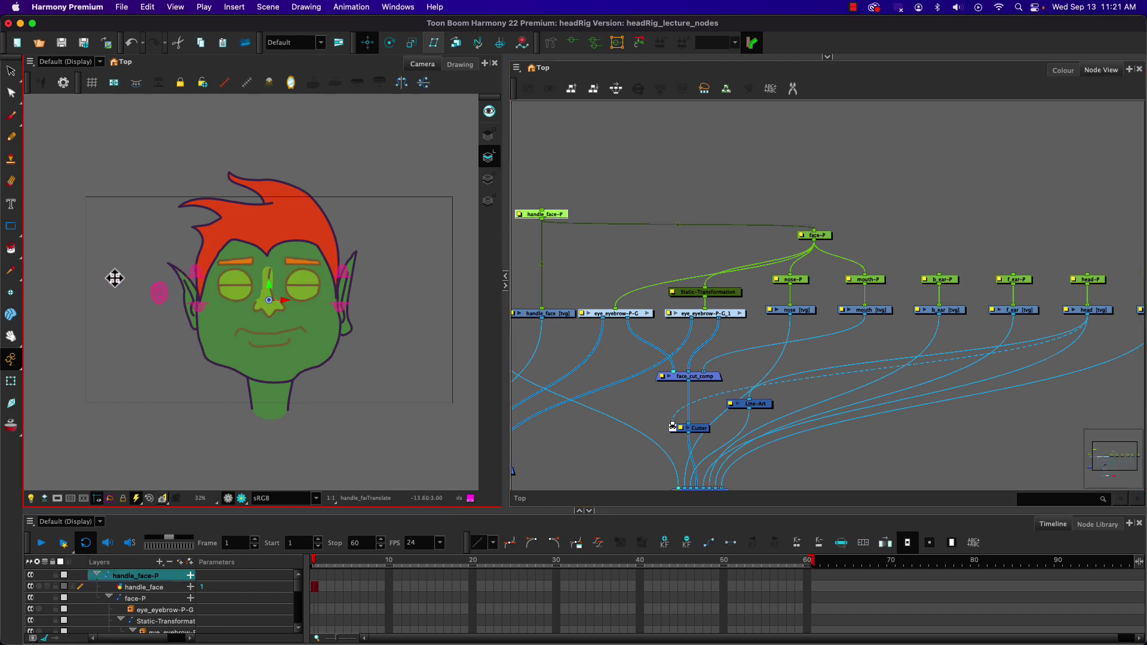
click(11, 380)
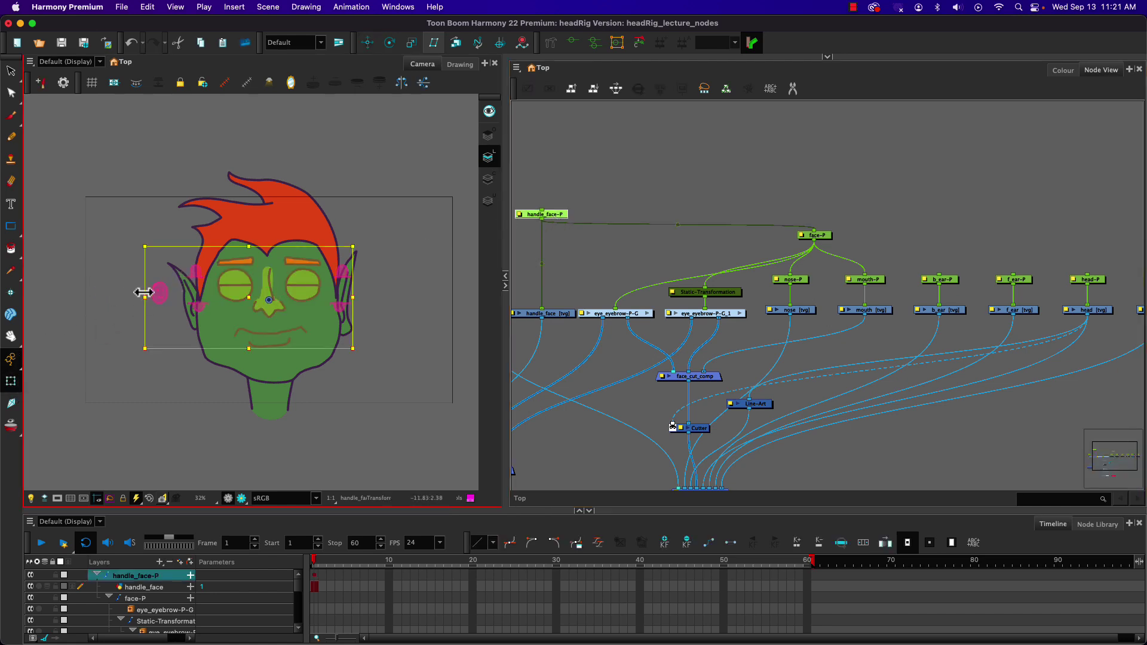
mouse_move(159, 289)
mouse_down()
mouse_move(133, 302)
mouse_move(192, 302)
mouse_move(135, 302)
mouse_move(169, 297)
mouse_move(153, 299)
mouse_up()
drag(347, 273, 347, 269)
click(343, 263)
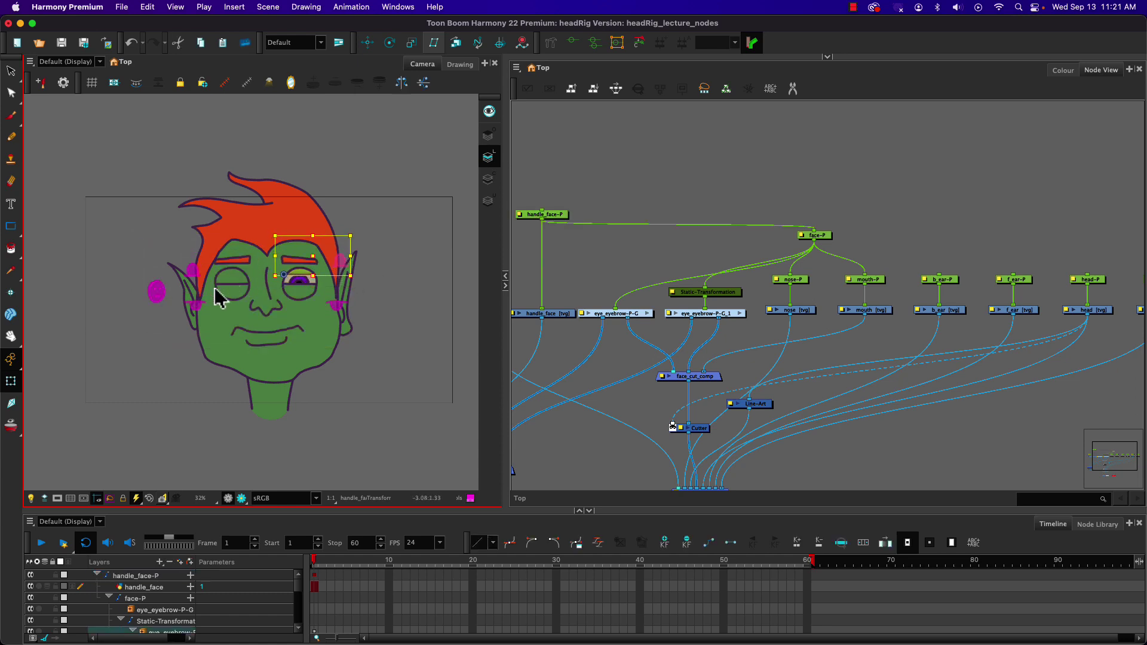
click(196, 308)
drag(195, 308, 194, 318)
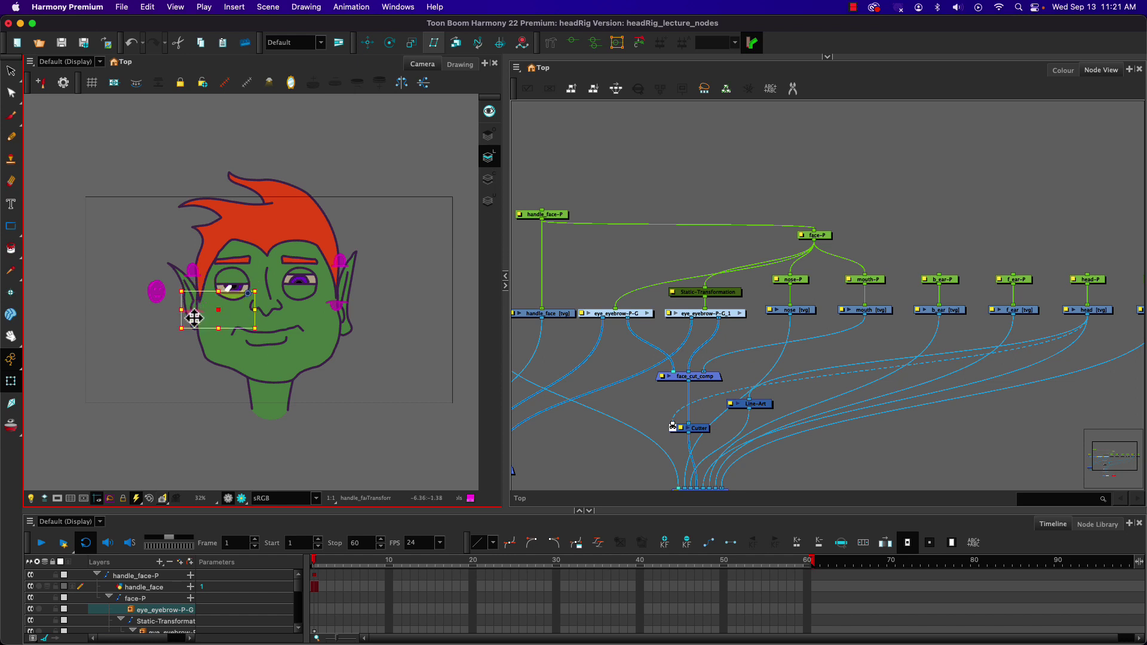
click(77, 341)
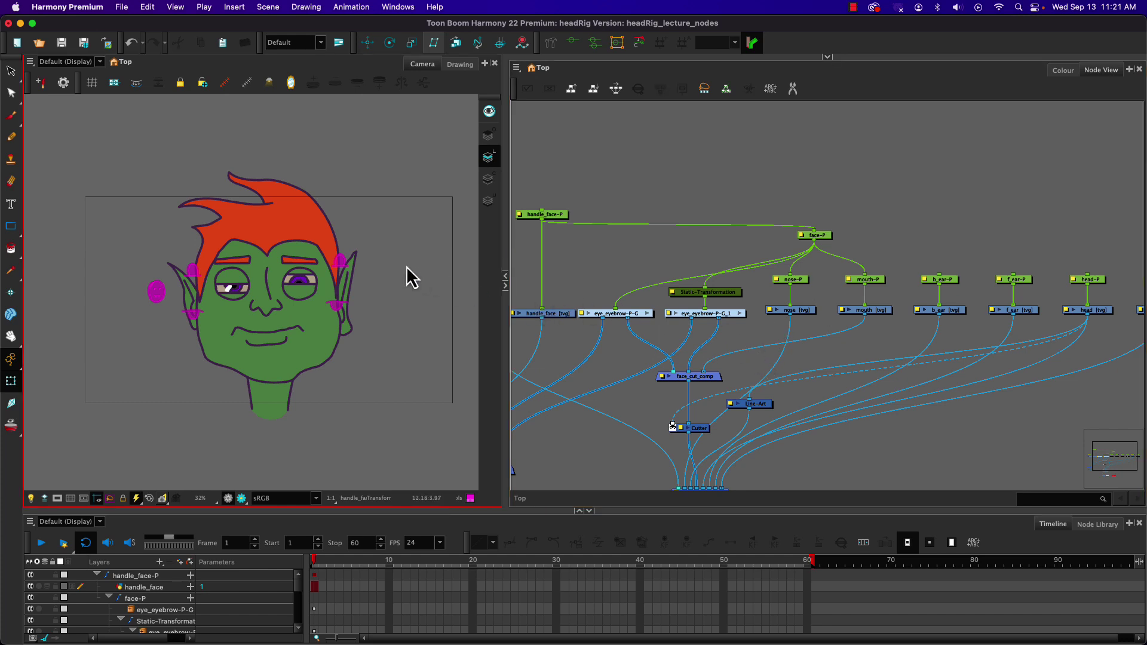
- Collapse the handle_face-P hierarchy and delete its test keyframes at frame 1 to reset the pose
click(97, 575)
click(314, 576)
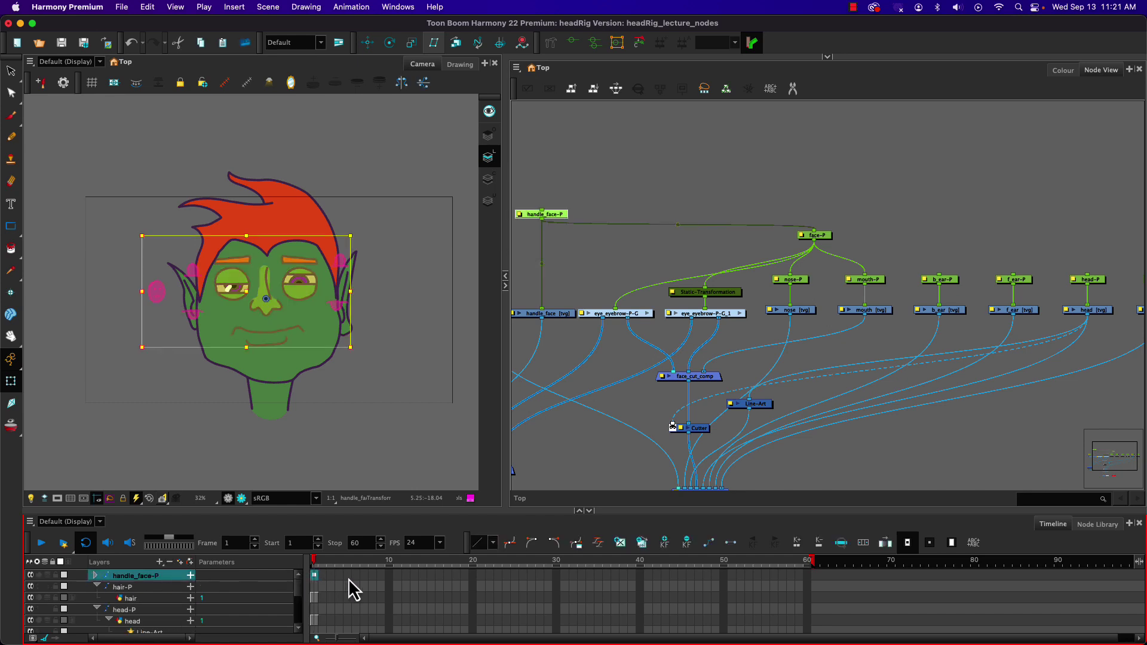
click(687, 546)
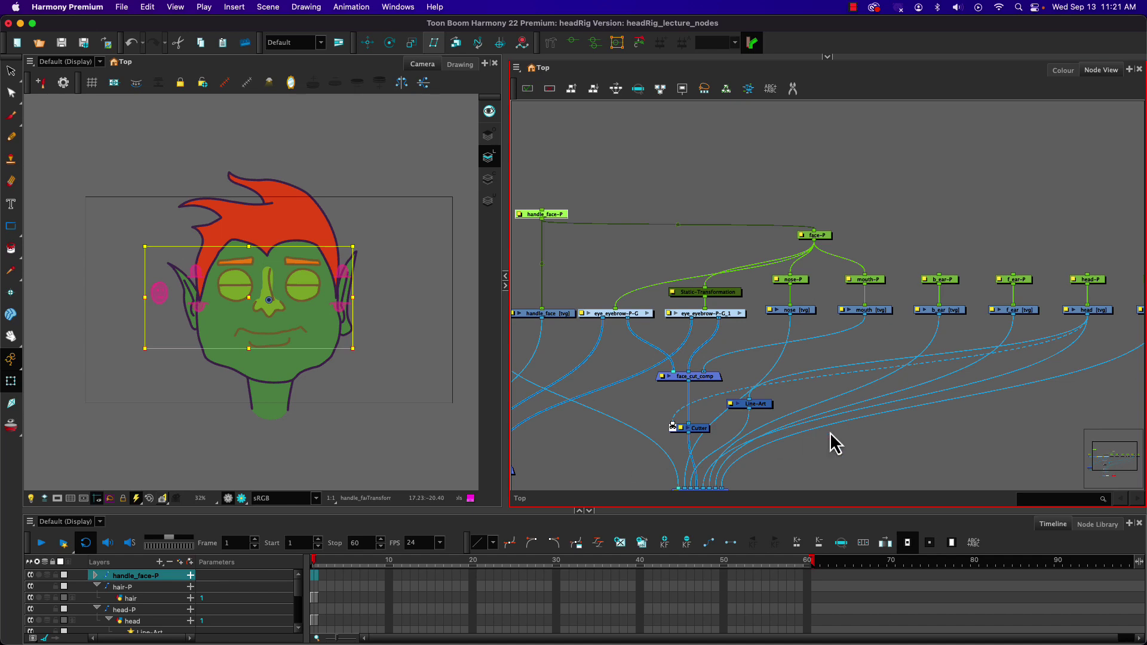
- Move handle_composite slightly higher above its Visibility node and enlarge the Node View
drag(846, 447, 950, 366)
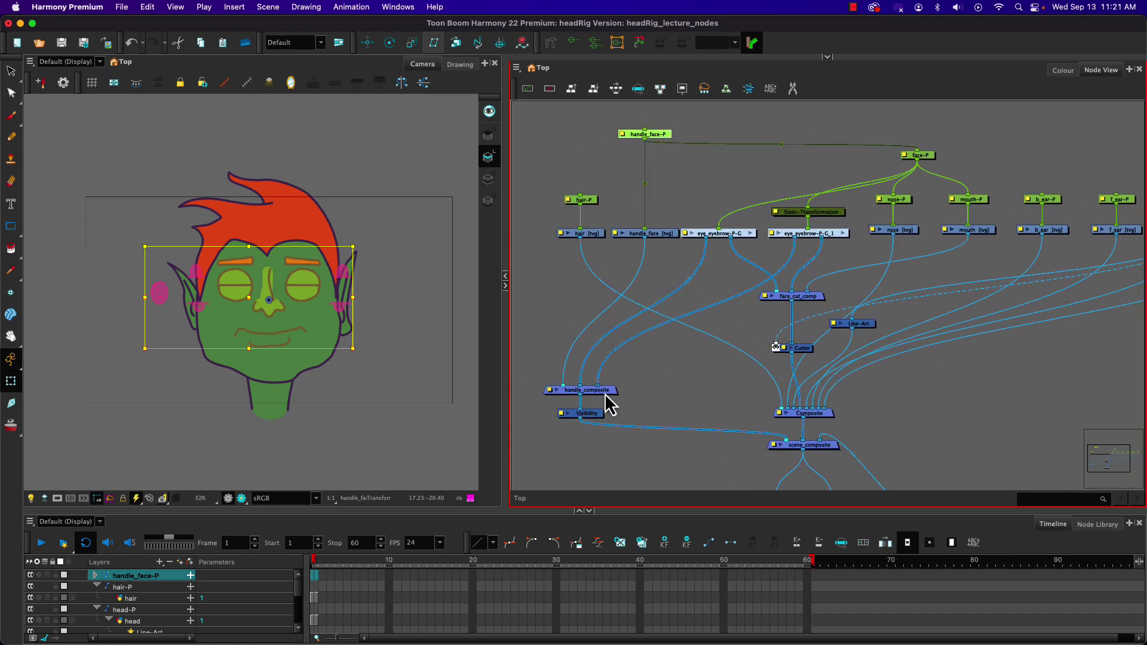
drag(605, 394, 609, 397)
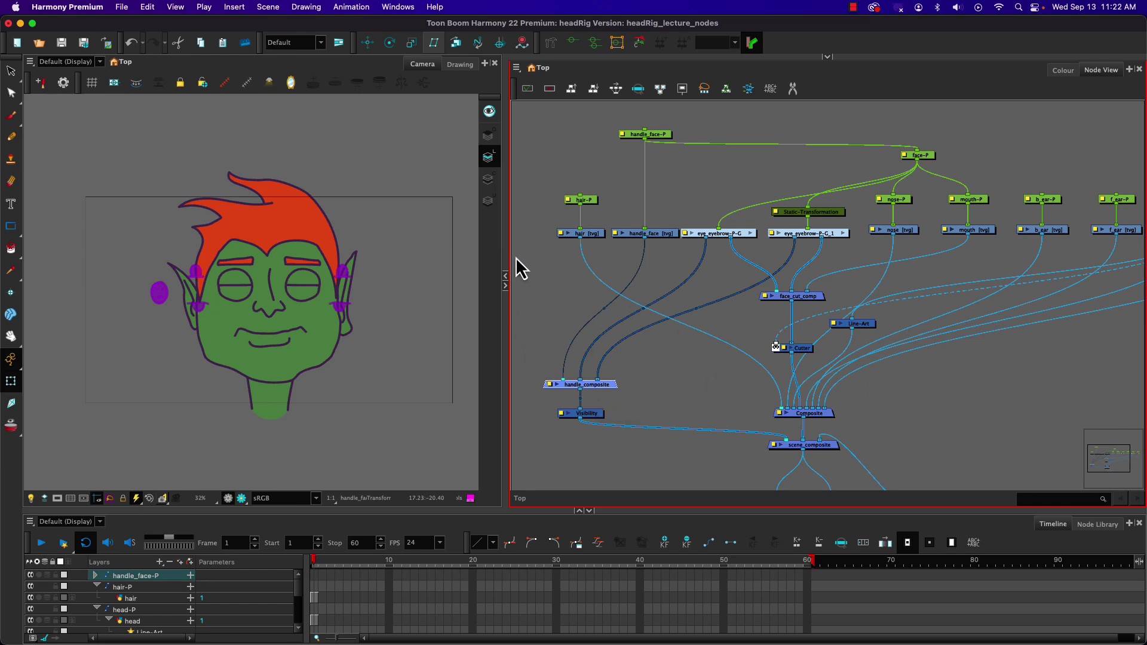
drag(506, 310, 335, 306)
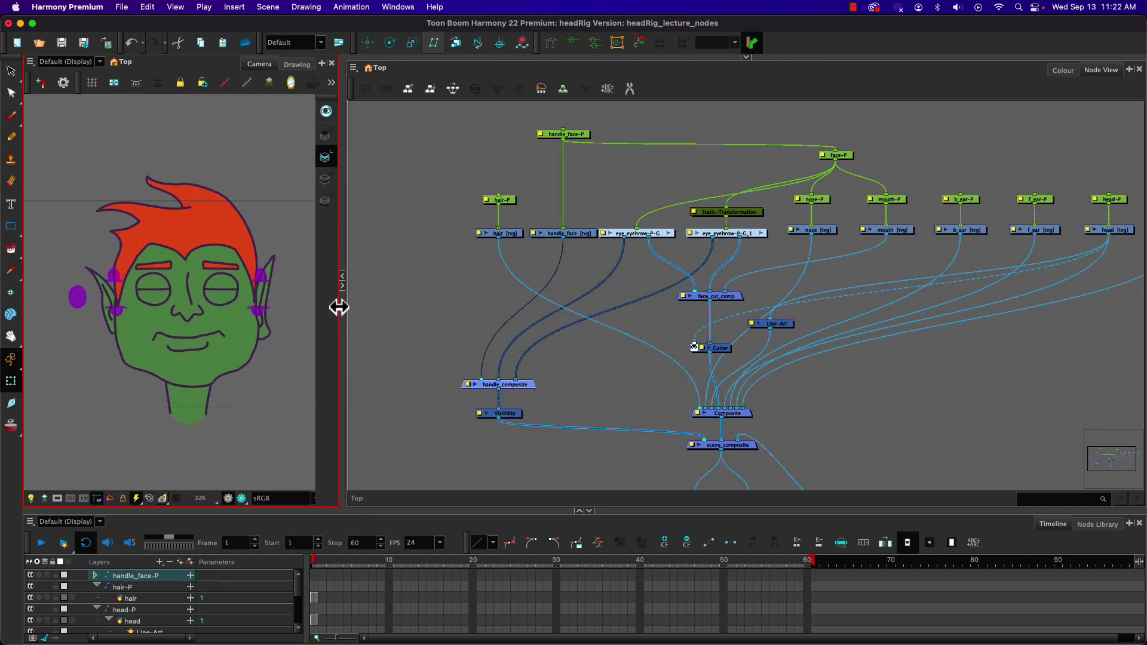
scroll(575, 289, down, 3)
scroll(576, 289, up, 3)
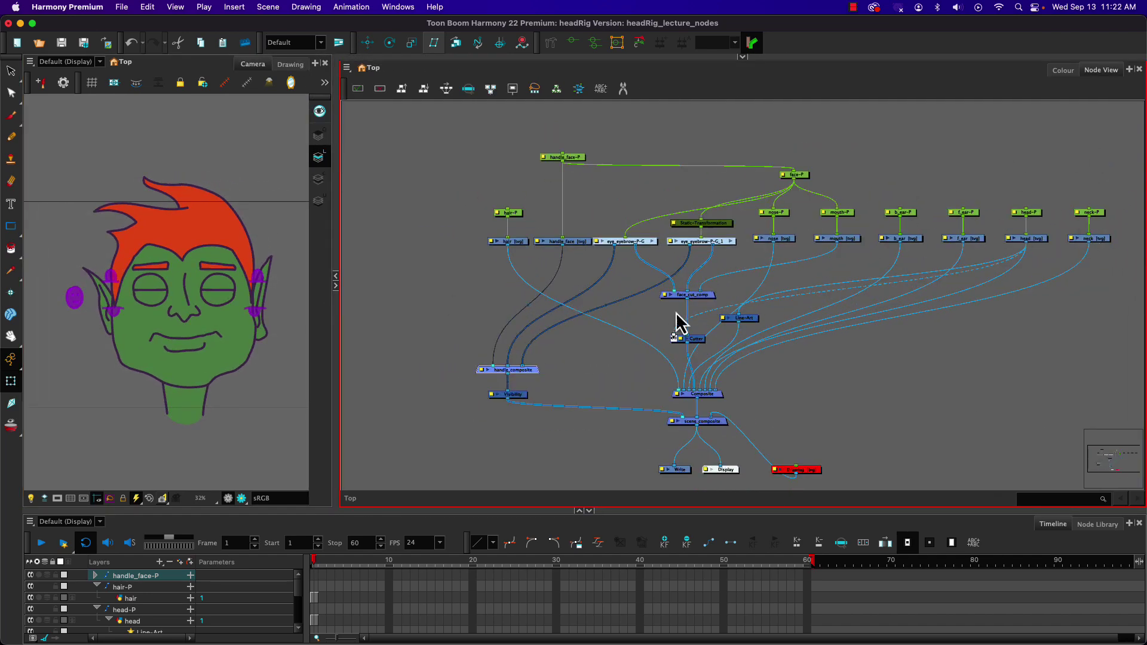
- Nudge the Composite node upward, and add a new peg named head_master-P above the rig
click(712, 395)
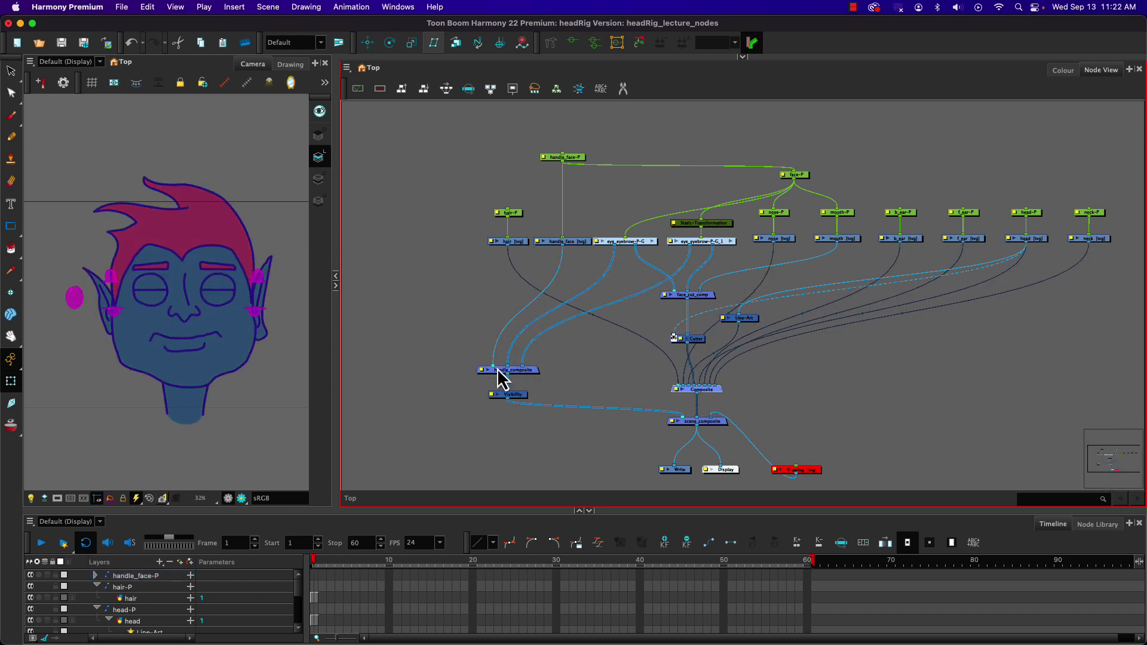
click(468, 307)
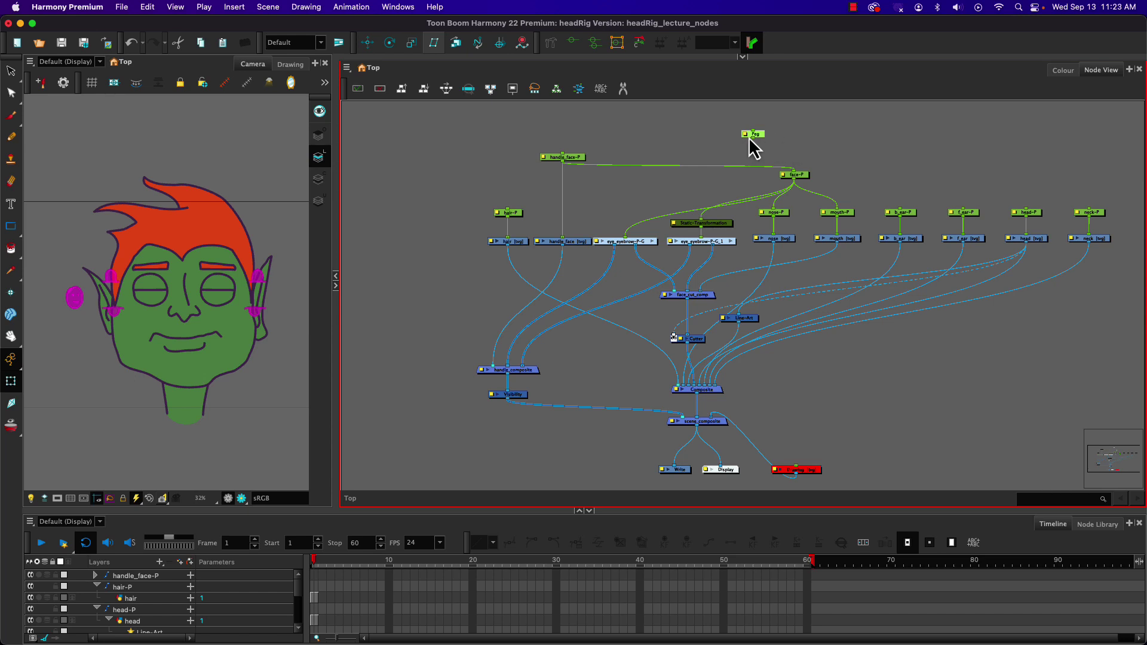
double_click(747, 135)
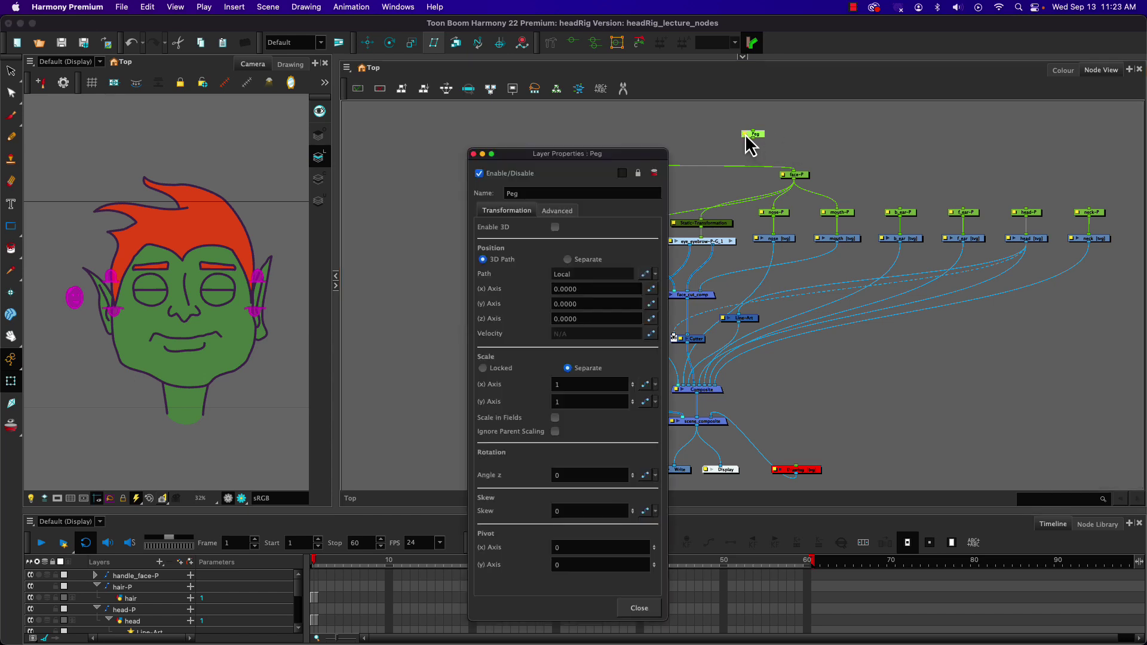
double_click(520, 192)
text(h)
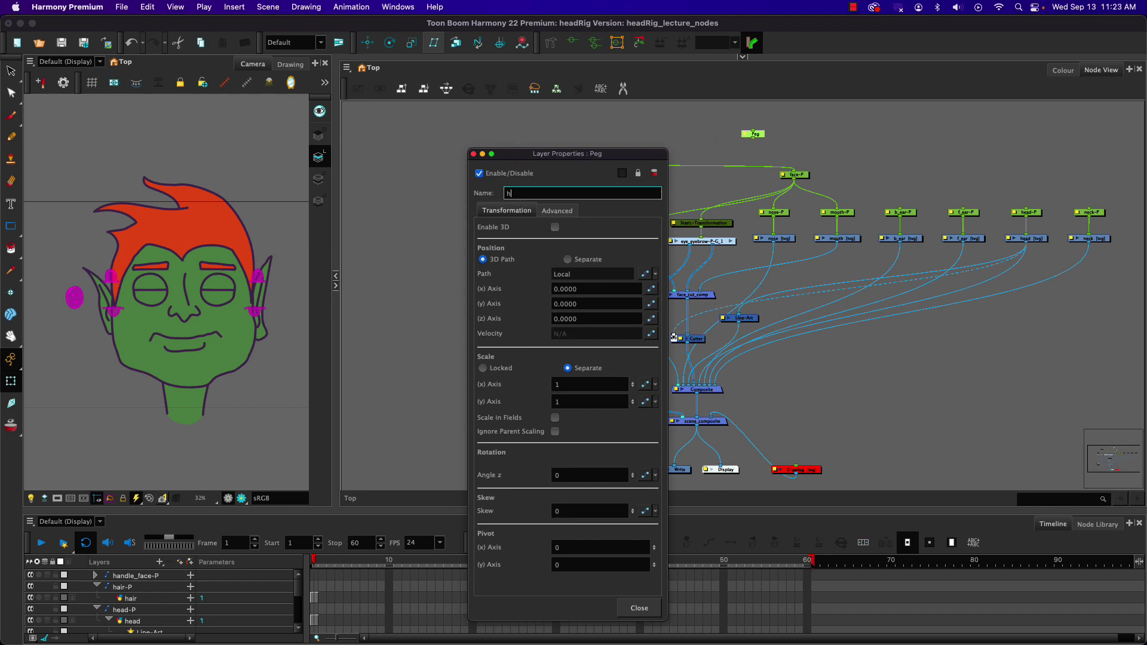
text(ead_master-P)
key(Return)
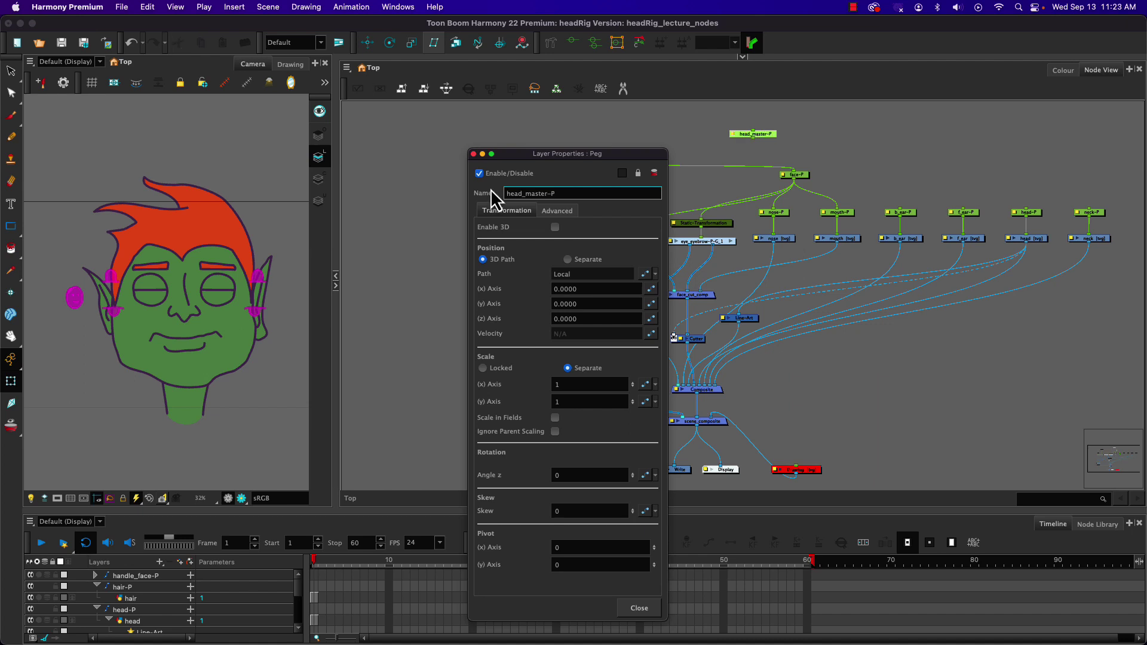
click(632, 609)
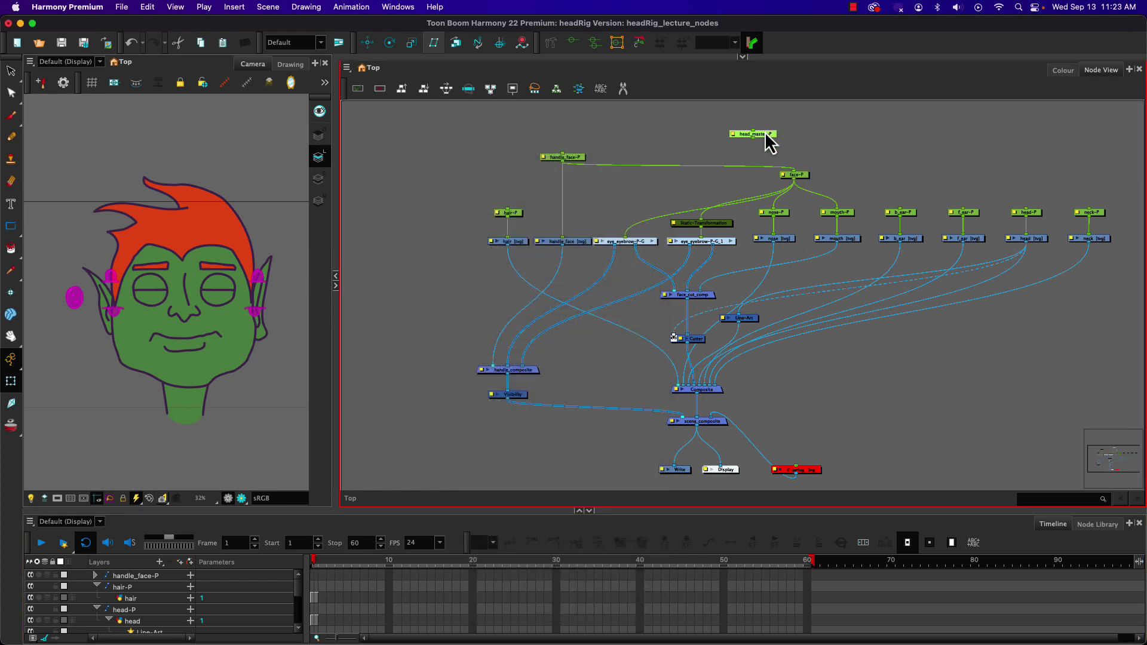
- Raise head_master-P and connect it as parent of handle_face-P, hair-P, b_ear-P, f_ear-P and head-P
drag(764, 137, 762, 120)
drag(603, 134, 572, 158)
drag(751, 120, 508, 210)
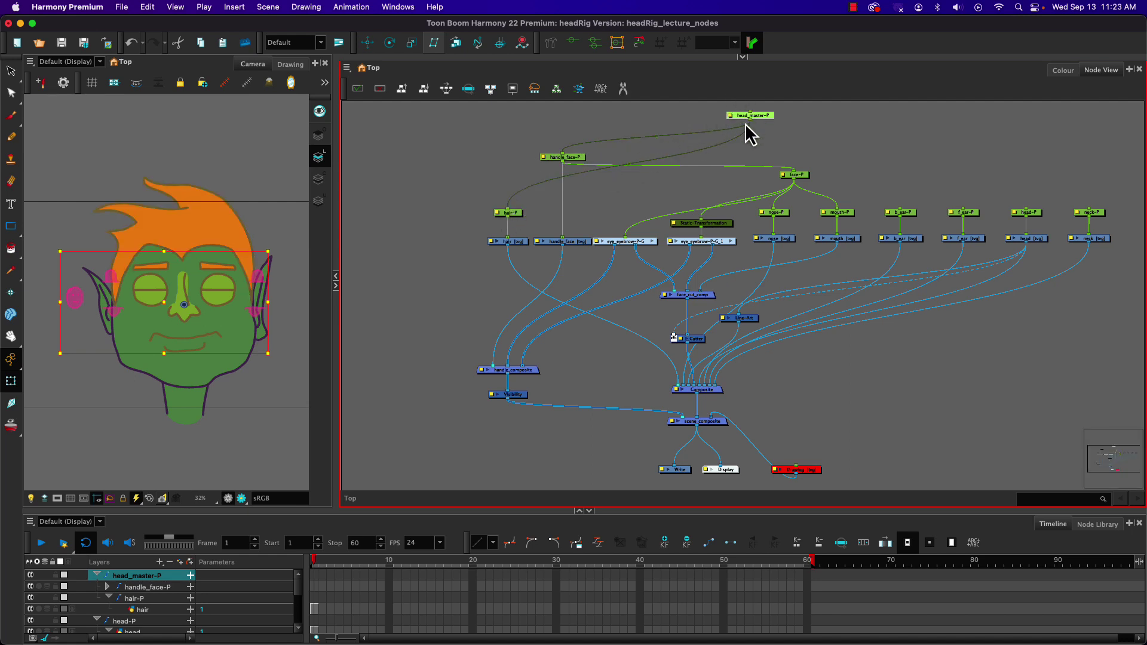
drag(750, 119, 899, 210)
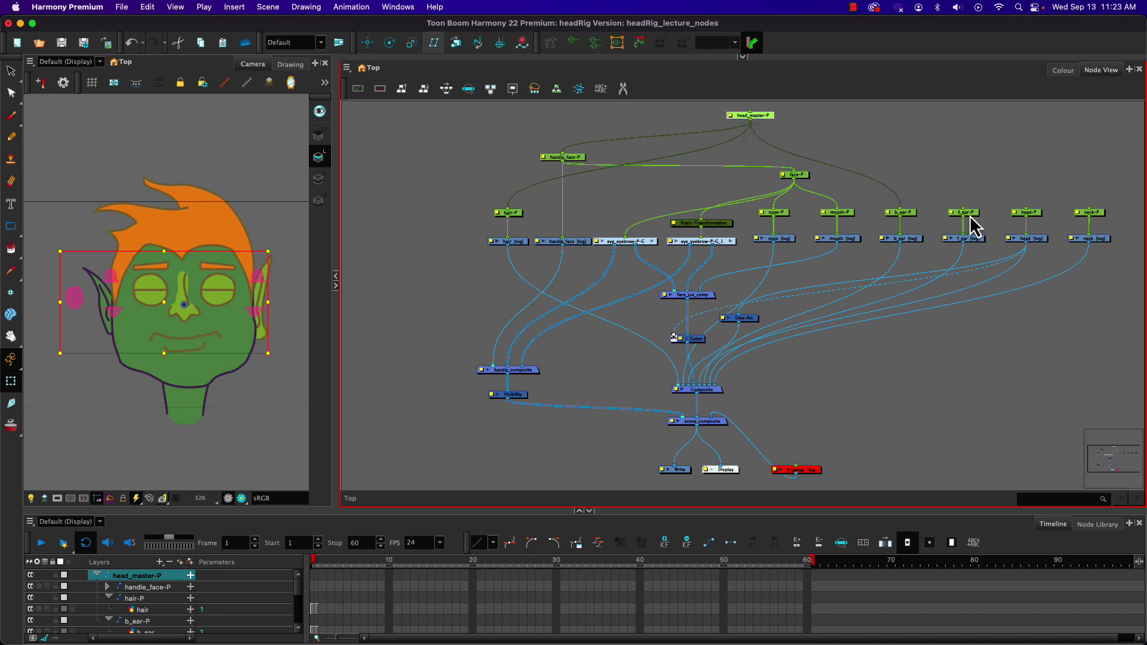
drag(972, 217, 972, 217)
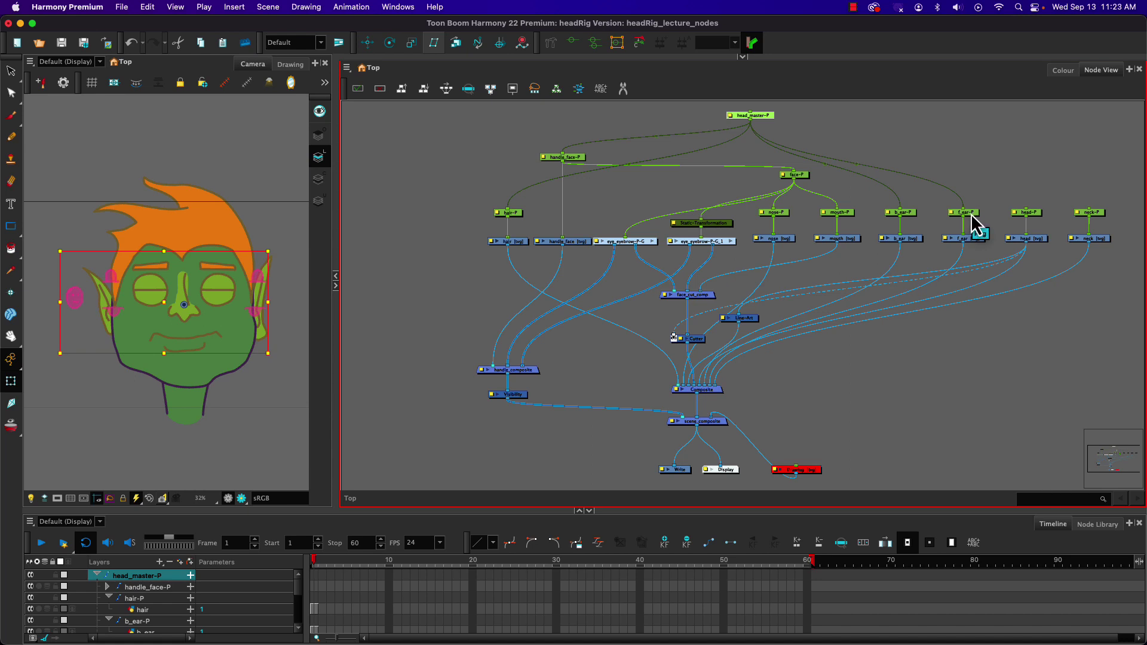
click(1031, 215)
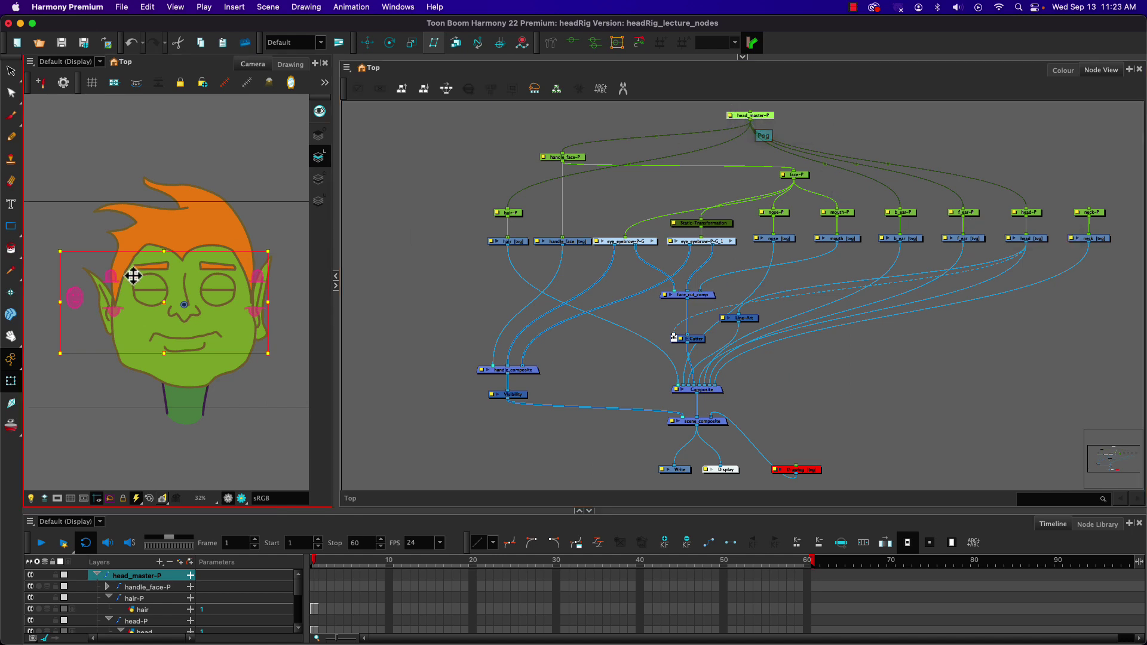
- Move head_master-P's pivot down to the chin, just above the neck, with the Rotate tool
click(388, 43)
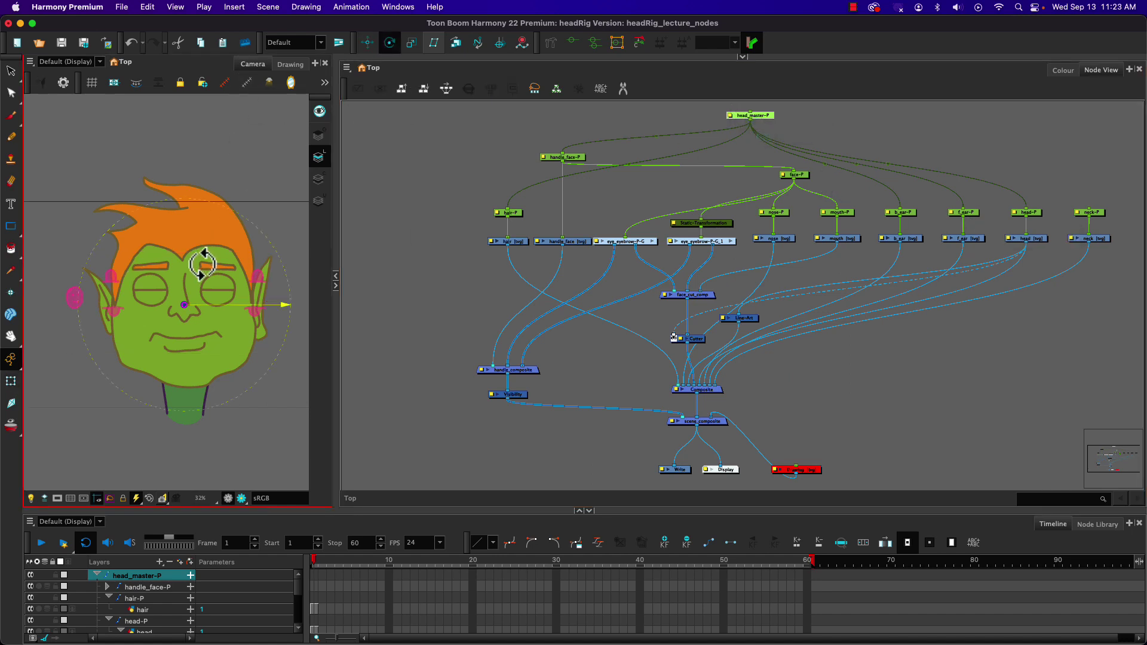
drag(183, 307, 185, 390)
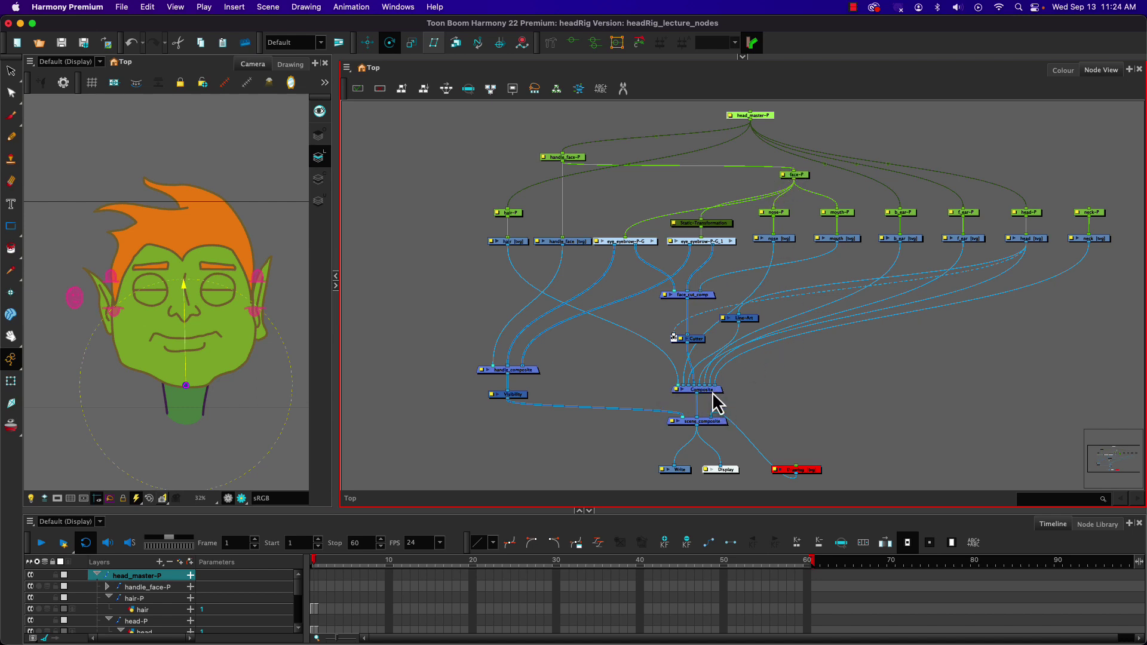
- Reroute the neck drawing from Composite directly into scene_composite, and shift Composite slightly upward
mouse_move(713, 393)
mouse_down()
mouse_move(715, 381)
mouse_move(740, 408)
mouse_move(709, 426)
mouse_move(703, 389)
mouse_up()
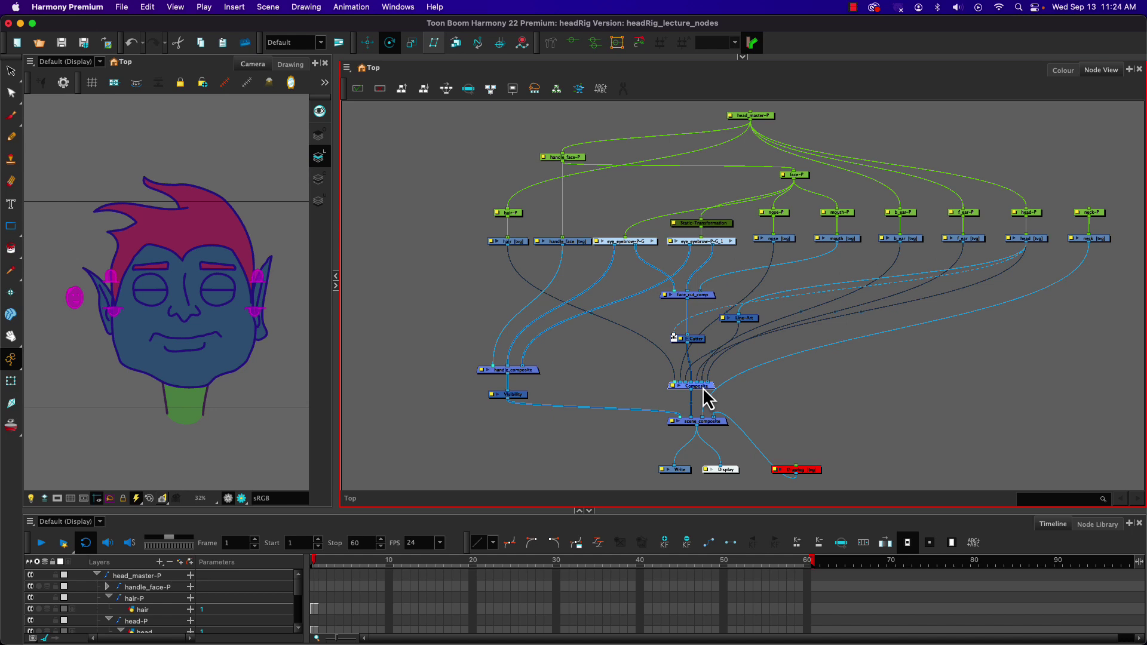
drag(703, 389, 703, 386)
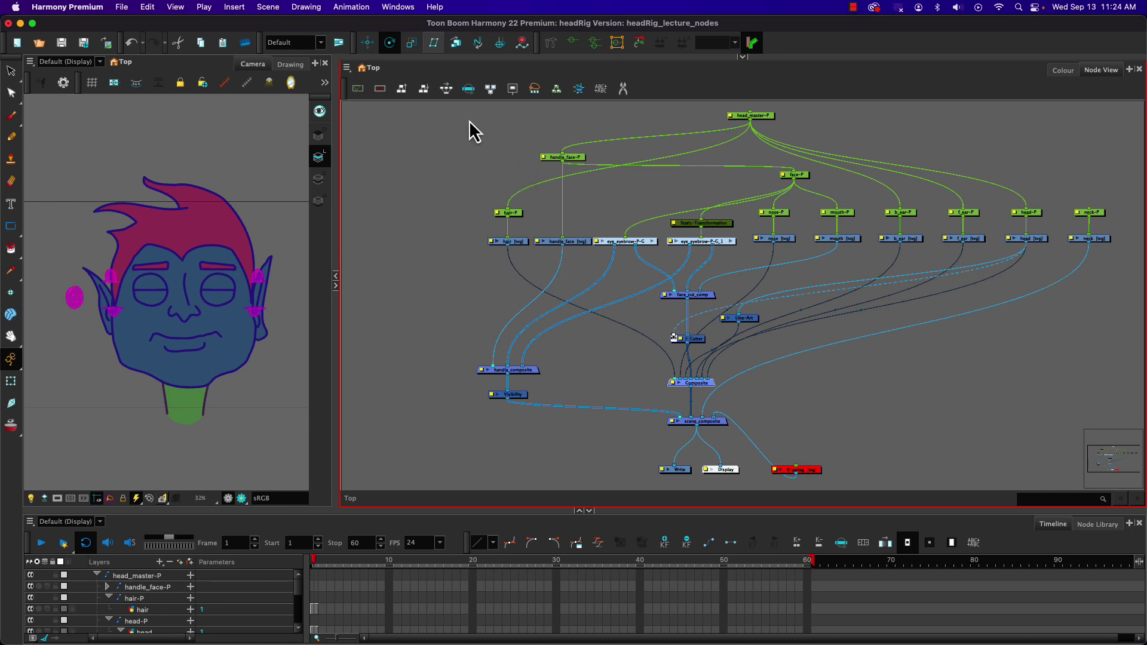
mouse_move(503, 118)
mouse_down()
mouse_move(579, 173)
mouse_move(858, 281)
mouse_move(989, 381)
mouse_move(1061, 375)
mouse_move(948, 341)
mouse_move(366, 252)
mouse_move(438, 263)
mouse_up()
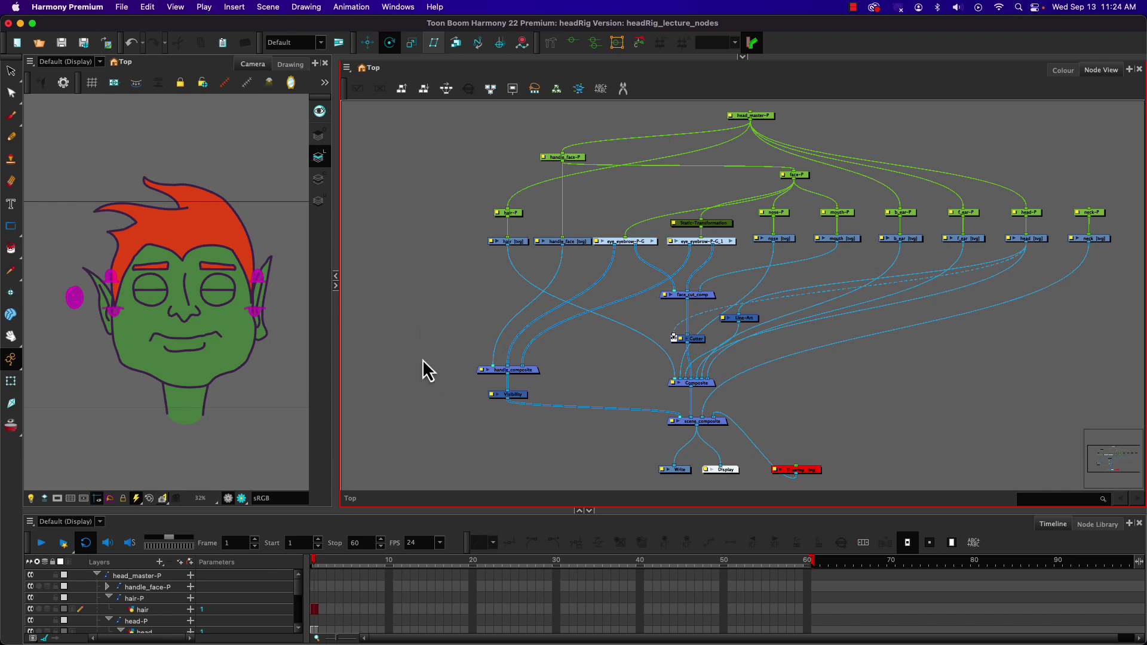
- Add a new Composite node beside handle_composite and rename it character_comp
key(Tab)
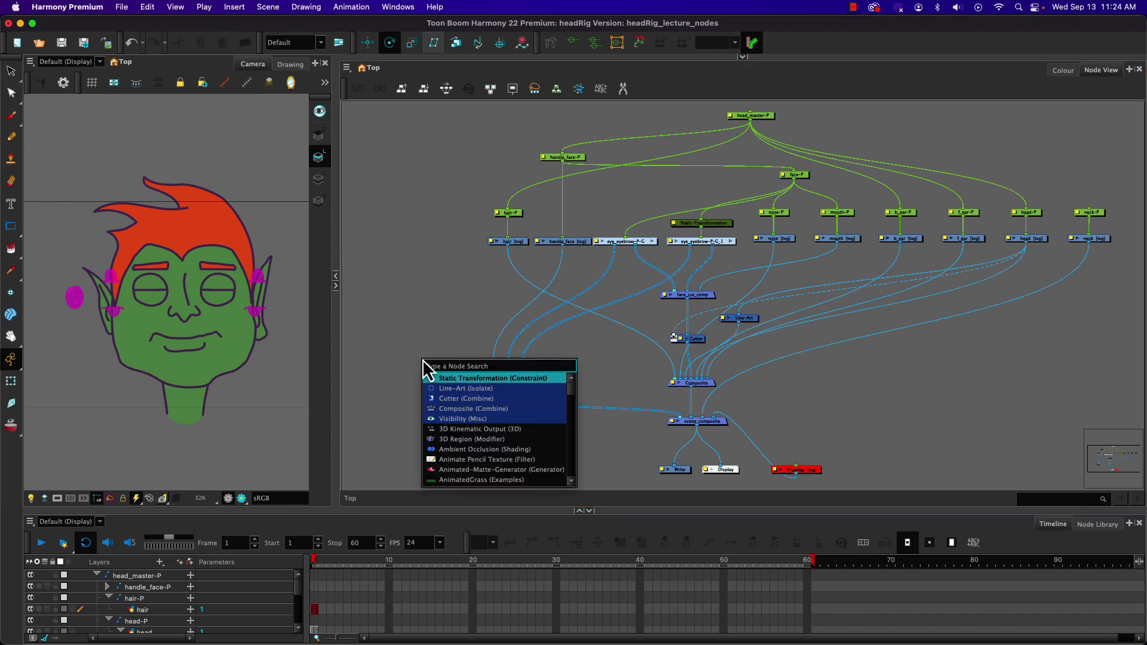
double_click(452, 409)
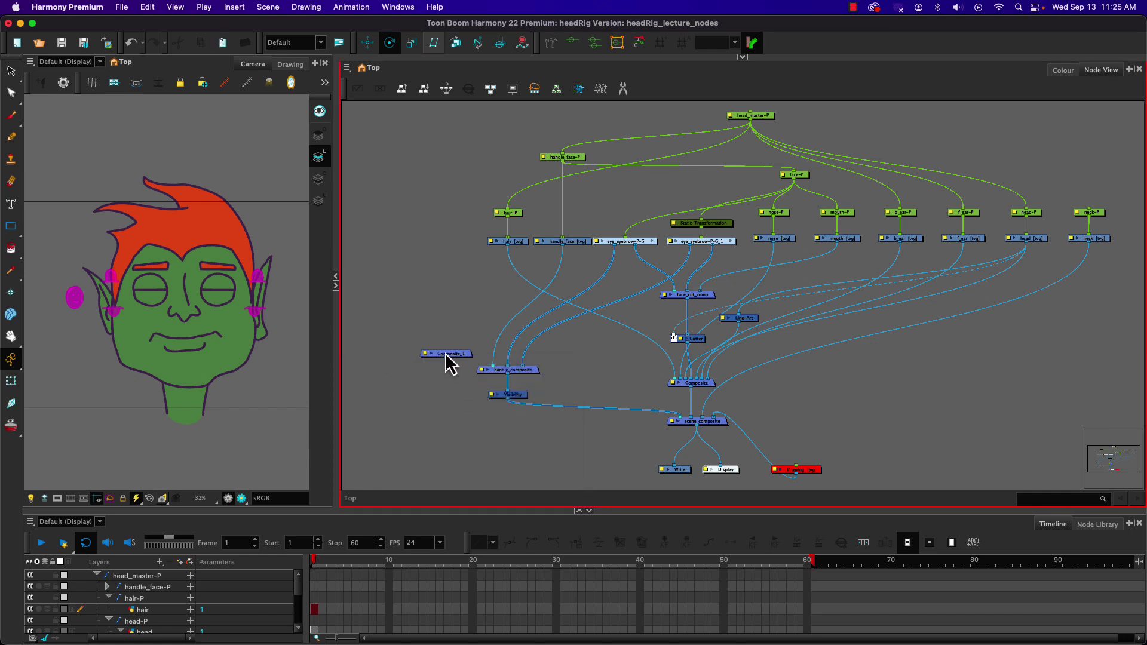
scroll(436, 355, up, 2)
double_click(424, 354)
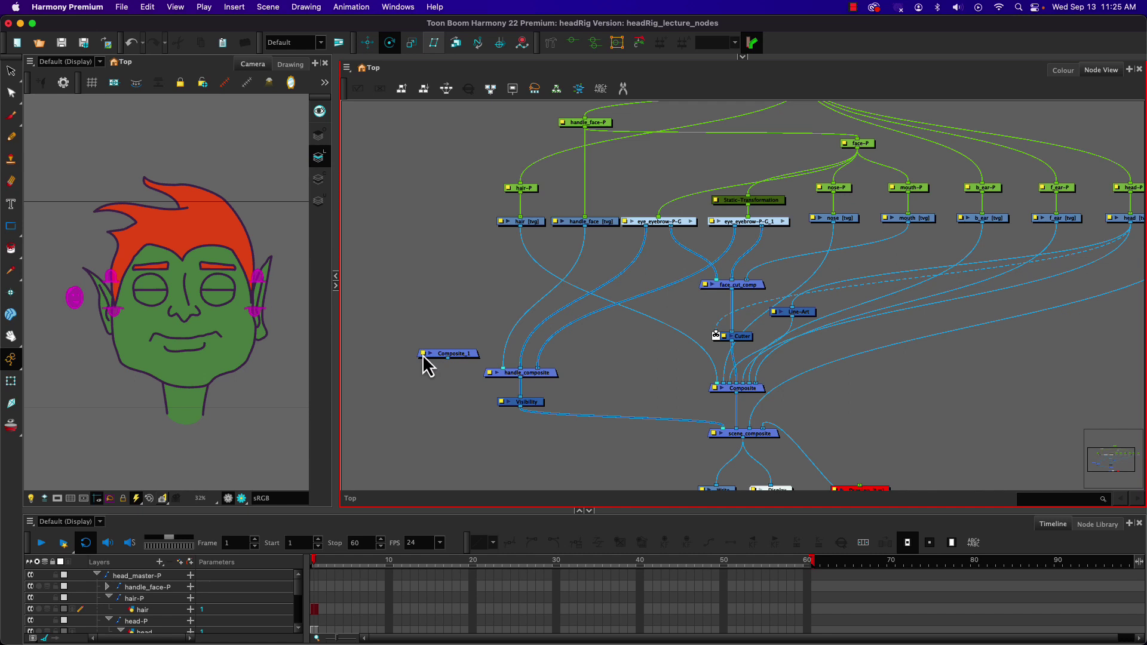
double_click(558, 193)
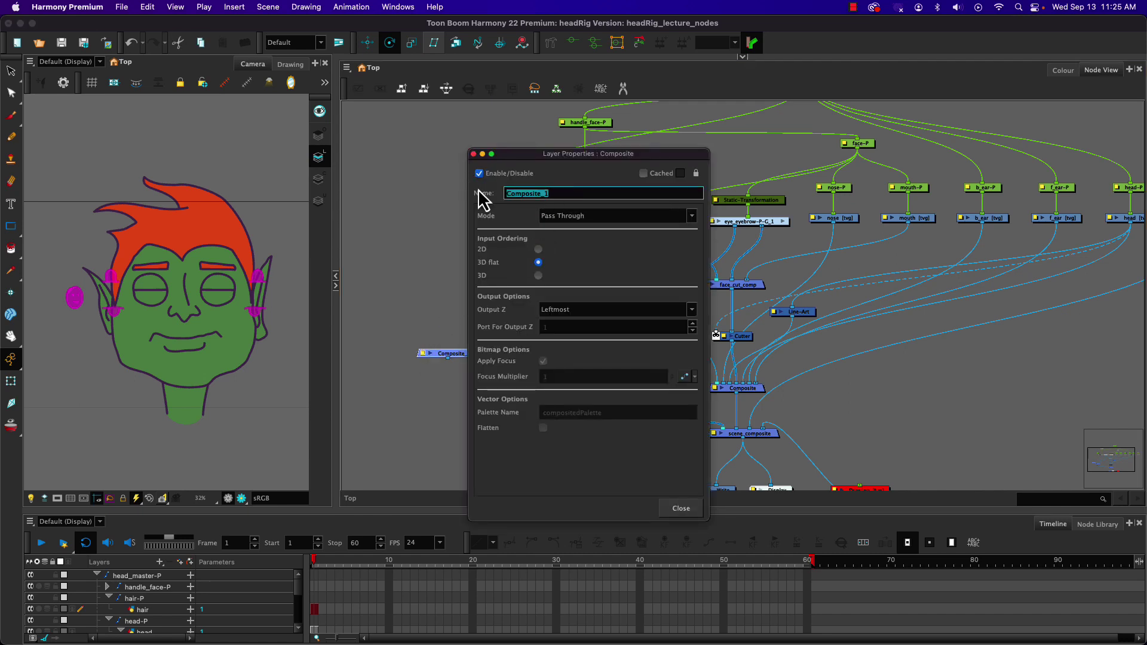
text(character_comp)
key(Return)
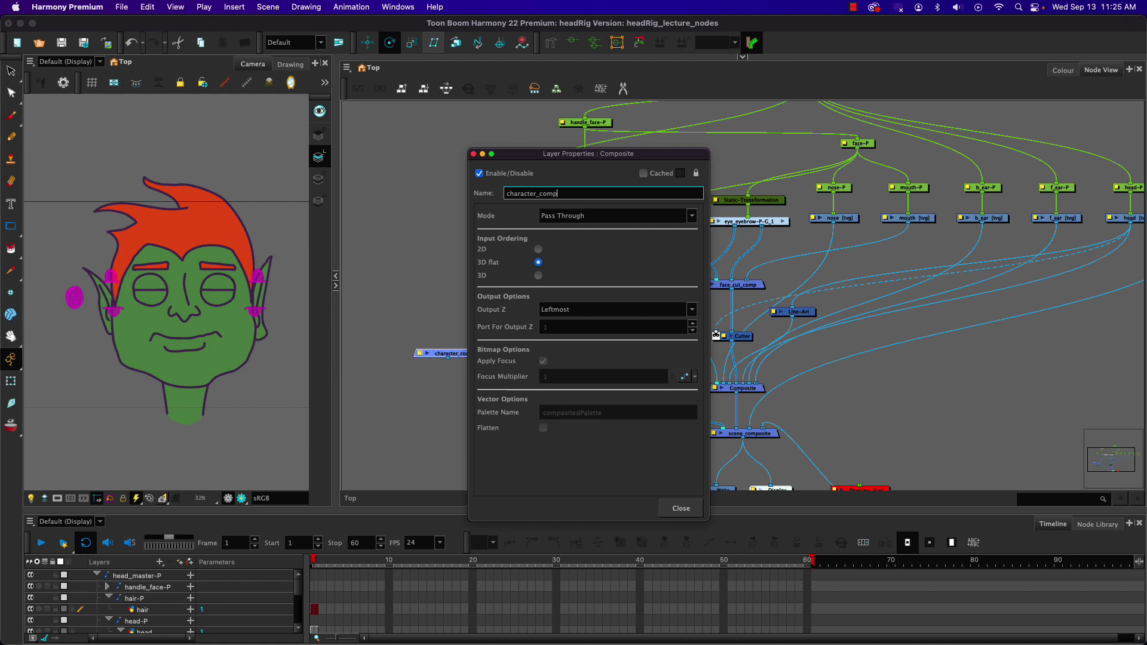
click(473, 154)
- Connect the handles' Visibility node, Composite and the neck drawing into character_comp, and feed its output to scene_composite
drag(459, 351, 669, 397)
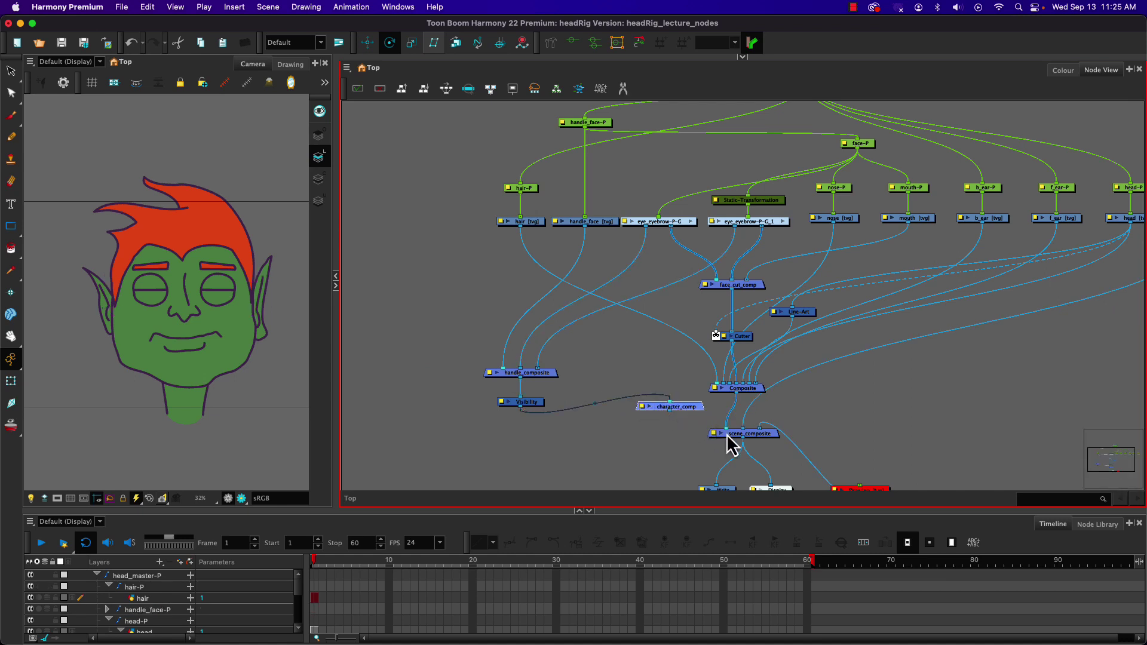
mouse_move(726, 433)
mouse_down()
mouse_move(696, 397)
mouse_move(679, 409)
mouse_move(704, 413)
mouse_move(697, 405)
mouse_move(737, 435)
mouse_up()
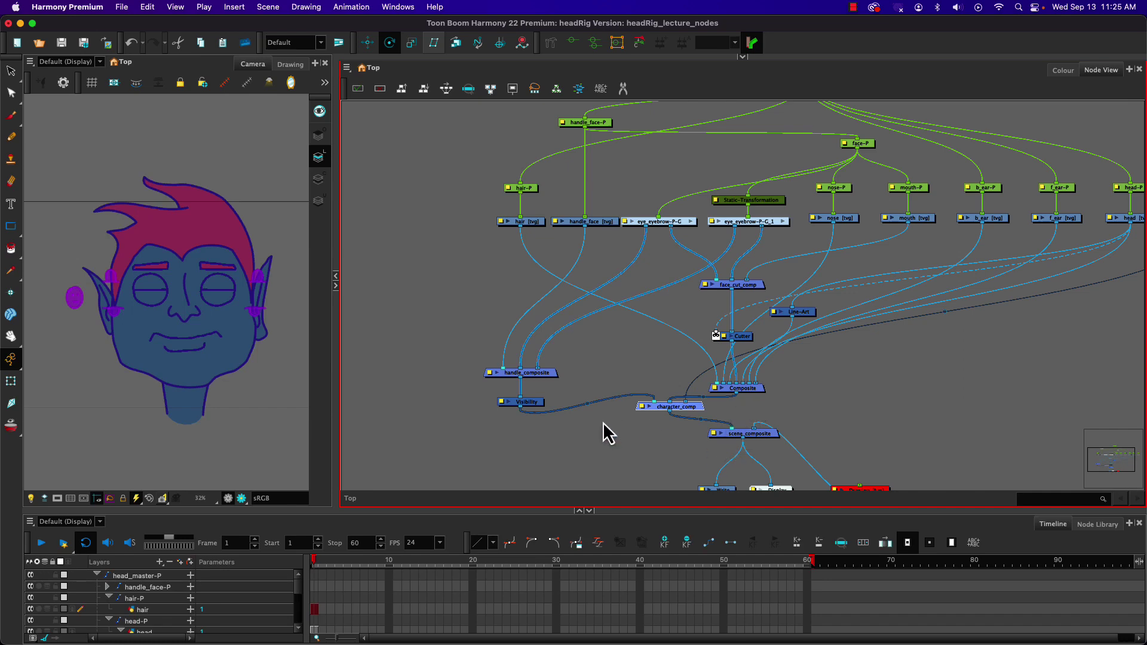
- Place character_comp below Composite, and move scene_composite with its output nodes directly beneath it
mouse_move(628, 448)
mouse_down()
mouse_move(592, 250)
mouse_move(950, 388)
mouse_up()
mouse_move(715, 274)
mouse_down()
mouse_move(782, 333)
mouse_move(980, 440)
mouse_up()
click(720, 349)
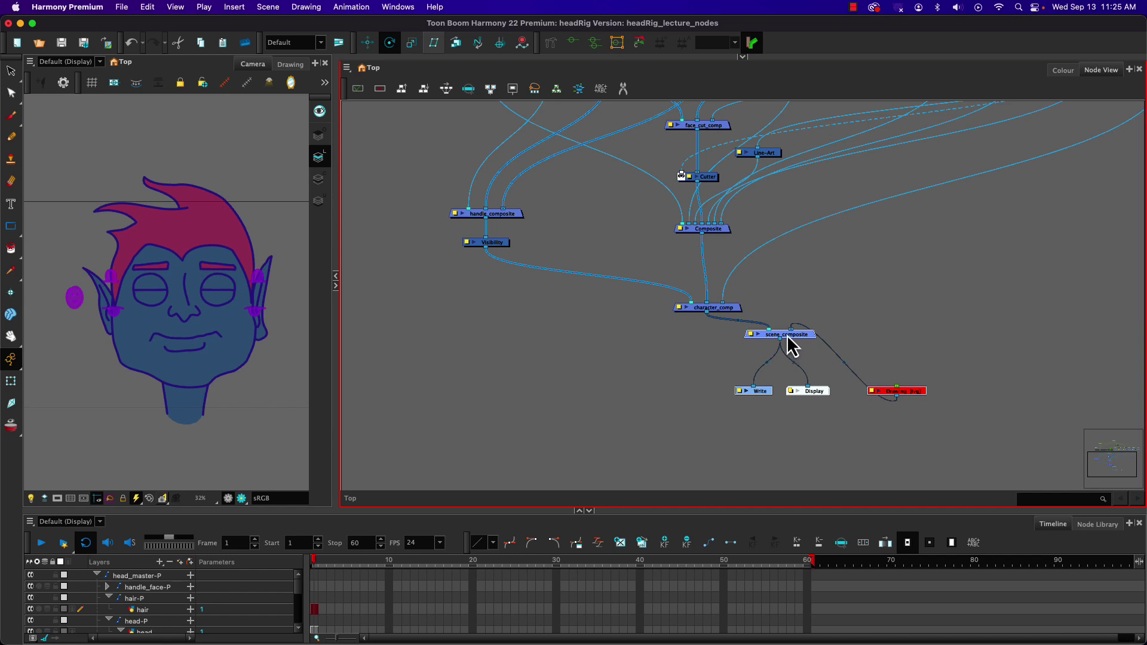
mouse_move(789, 337)
mouse_down()
mouse_move(741, 377)
mouse_move(724, 377)
mouse_up()
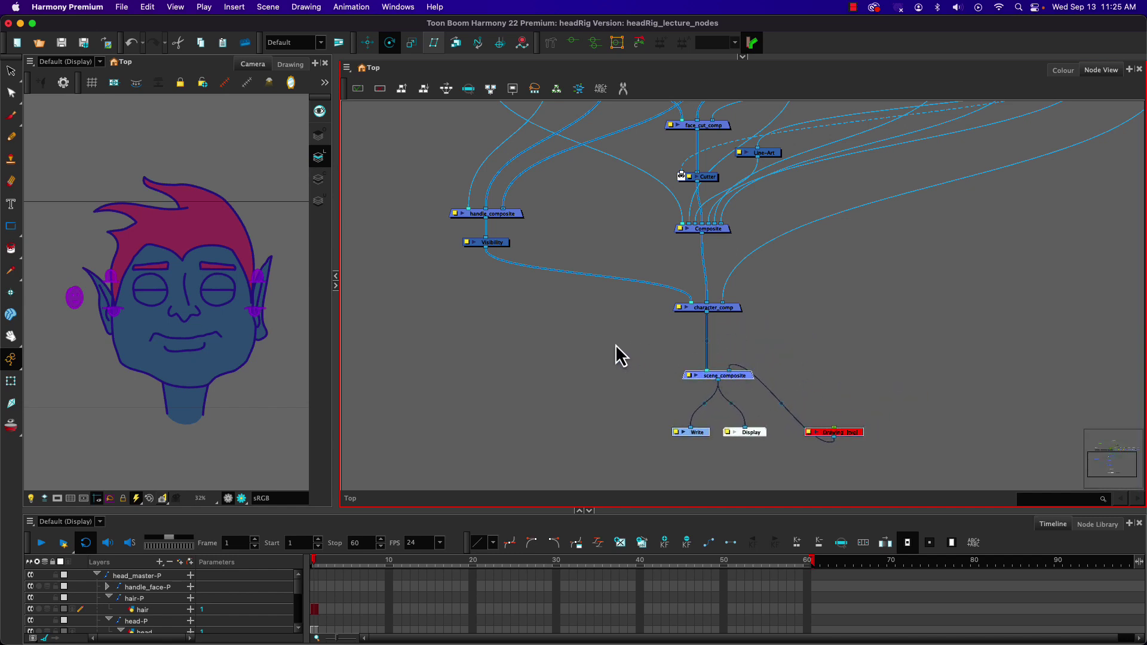
key(space)
click(588, 330)
key(space)
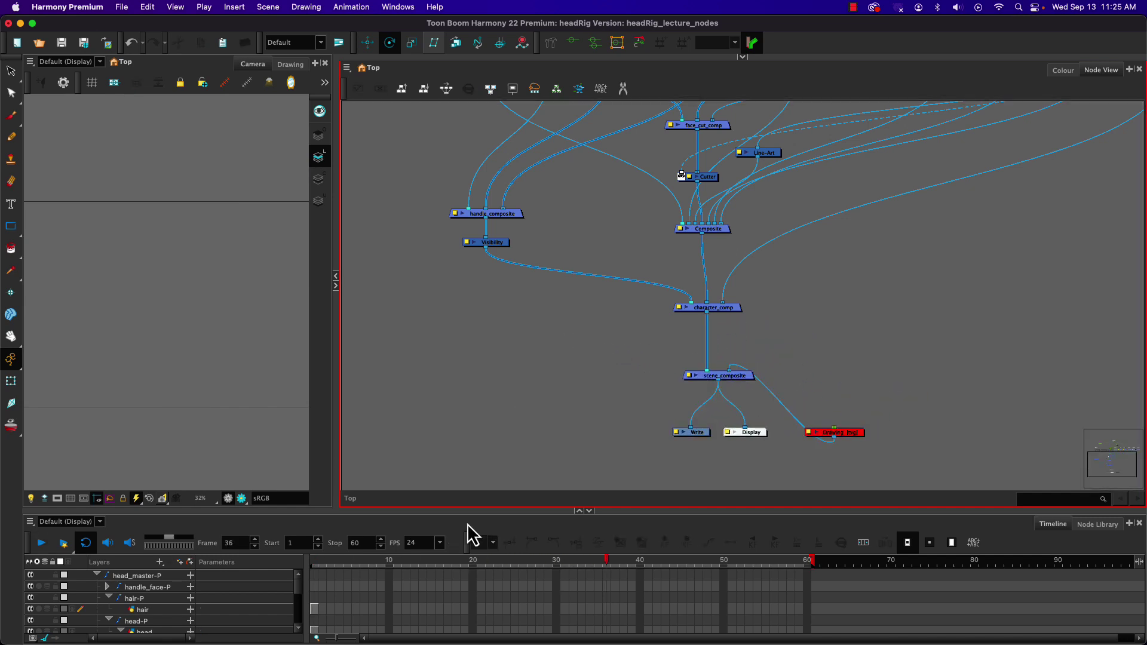
click(313, 562)
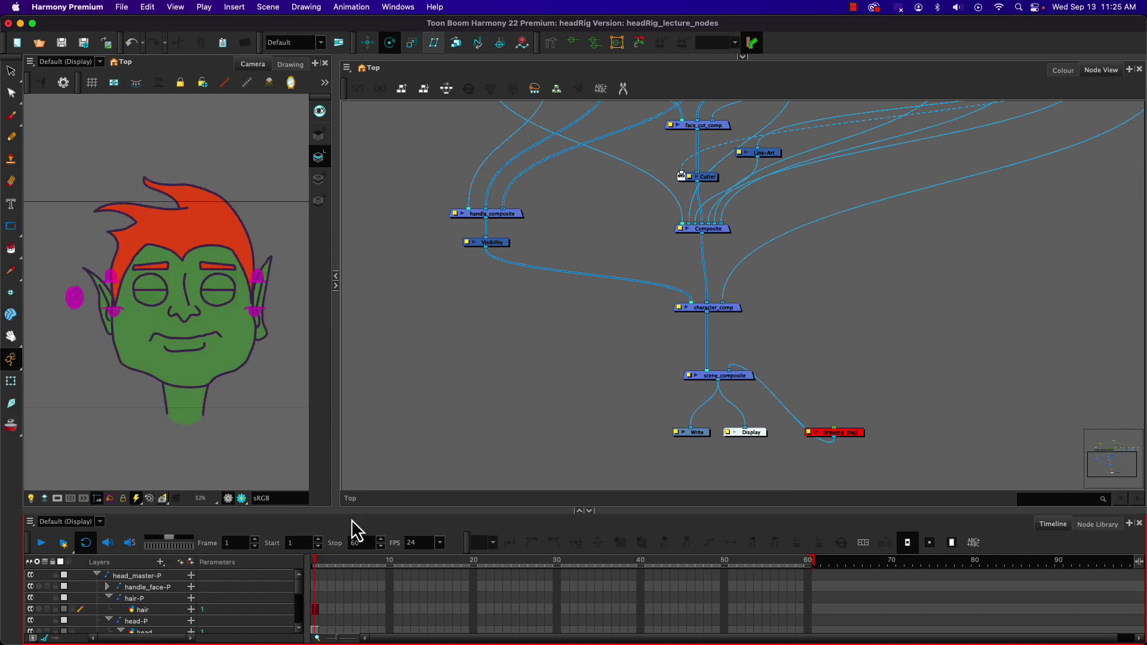
- Inspect the grouping options for the character_comp node without applying any
click(715, 309)
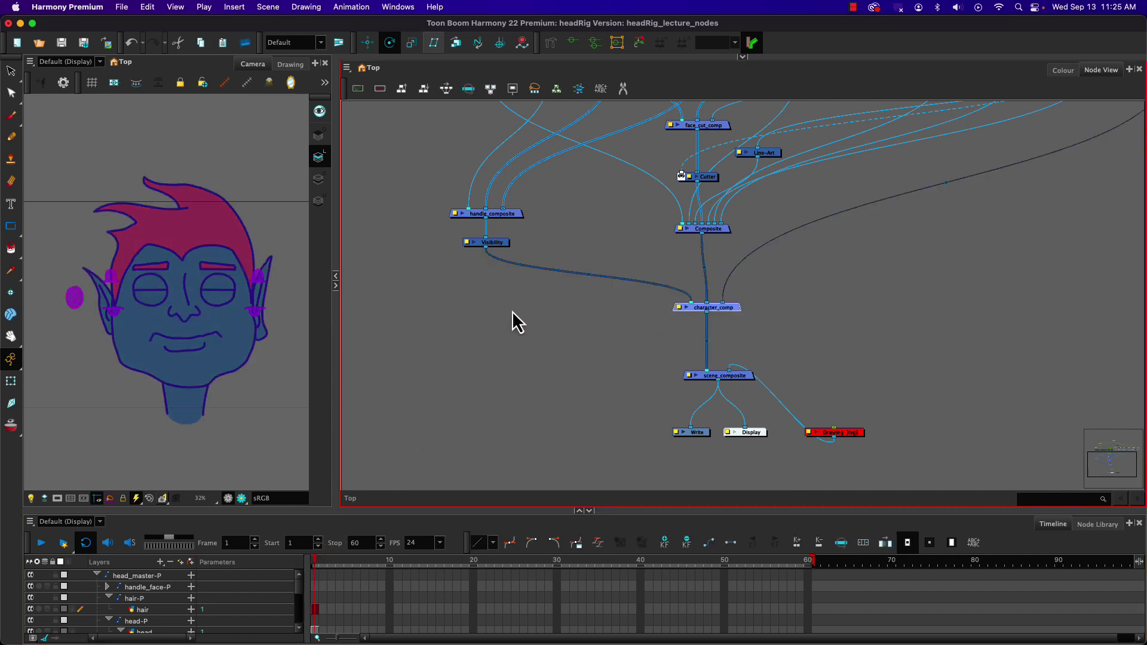
scroll(512, 311, down, 3)
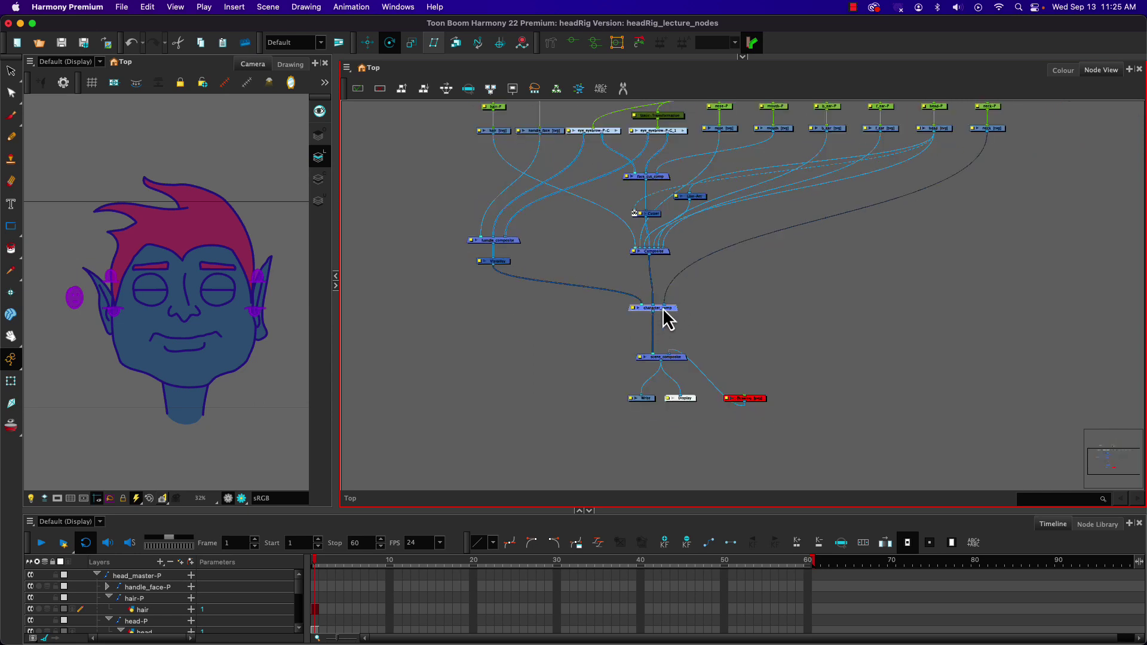
right_click(774, 303)
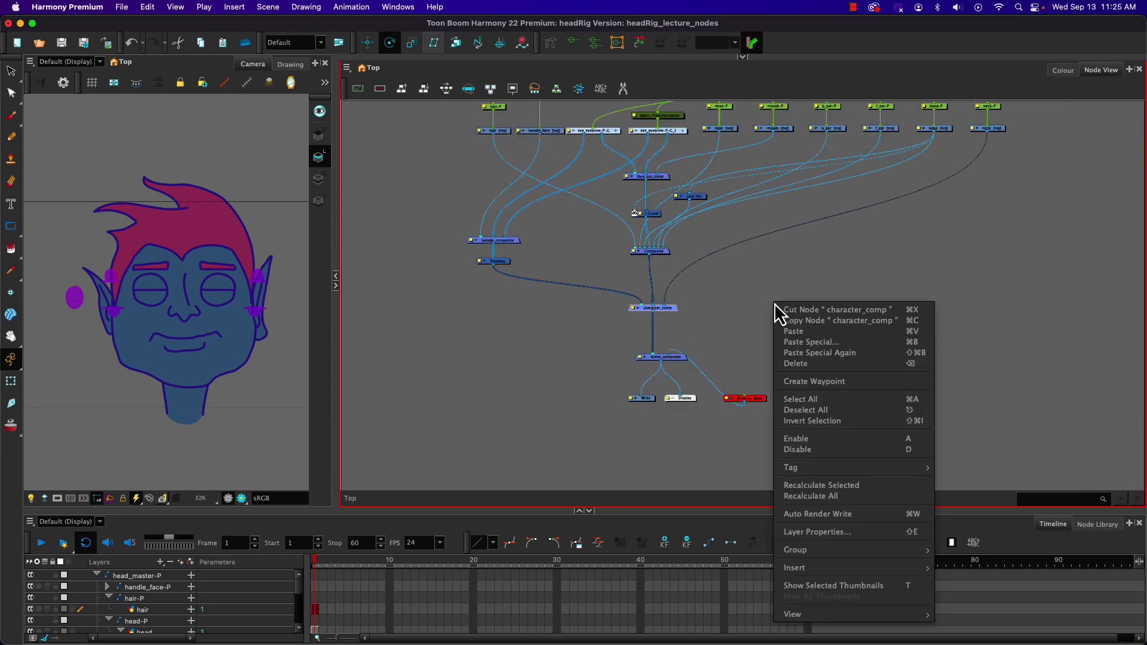
mouse_move(826, 553)
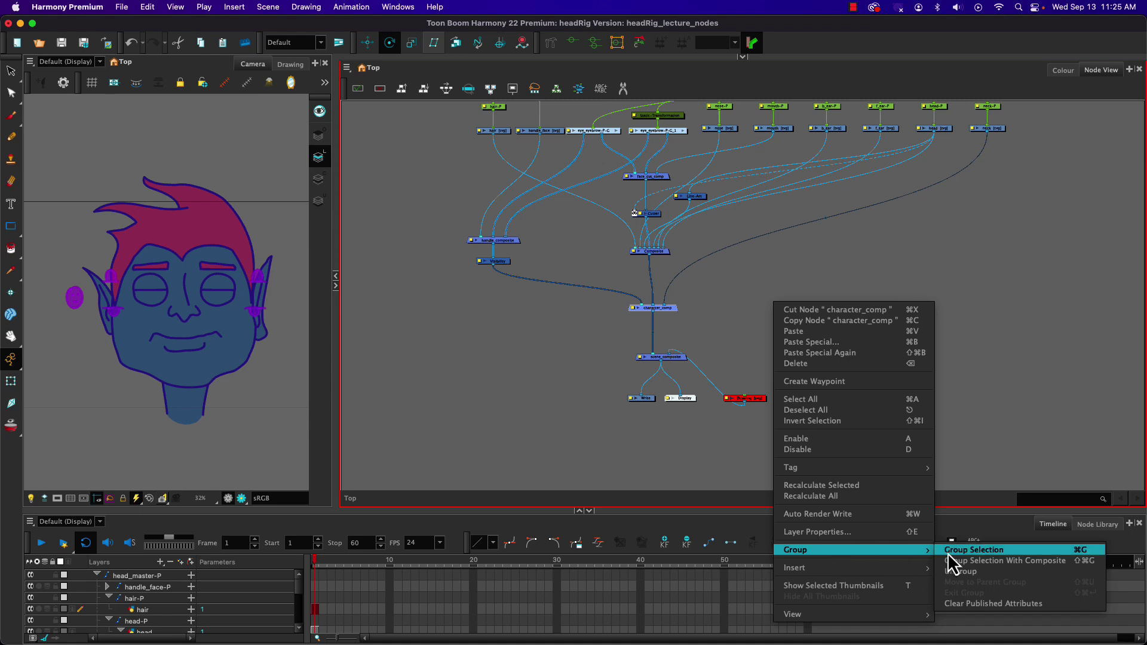
click(1016, 370)
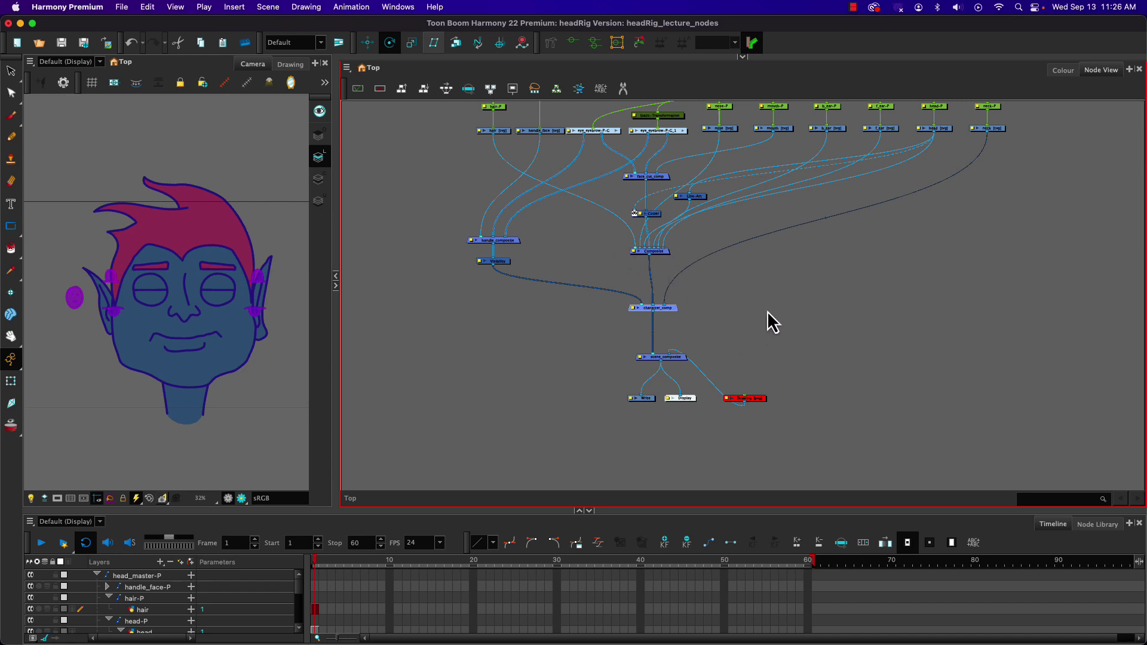
click(779, 300)
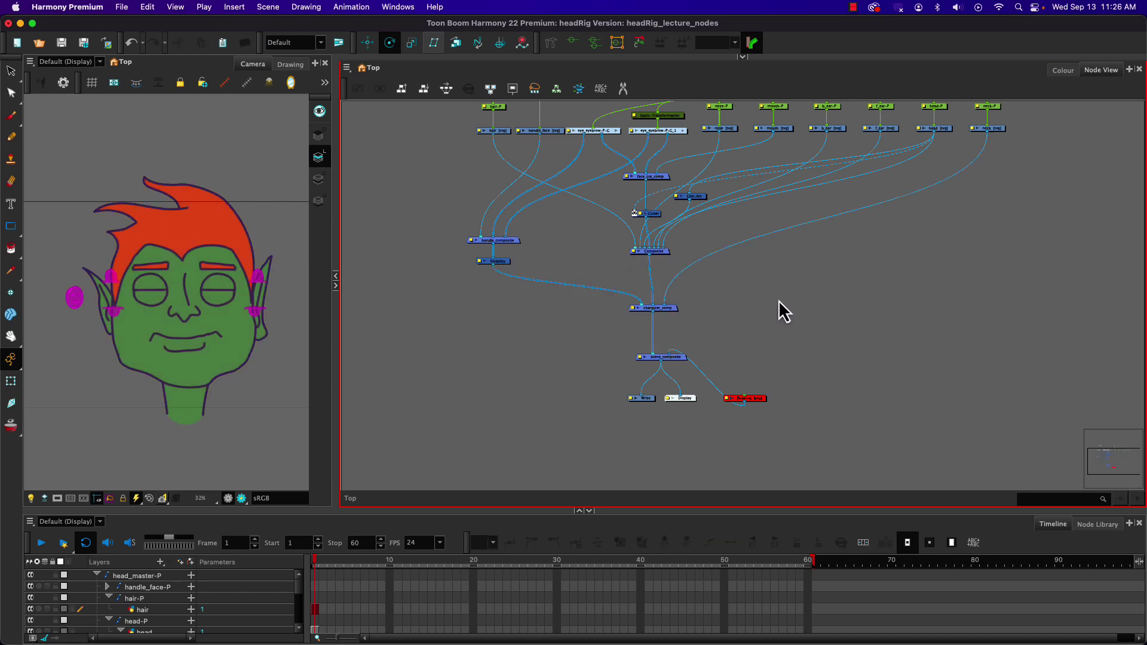
- Move handle_composite and its Visibility node together down and farther away from the main Composite, then select Composite
drag(779, 300, 768, 405)
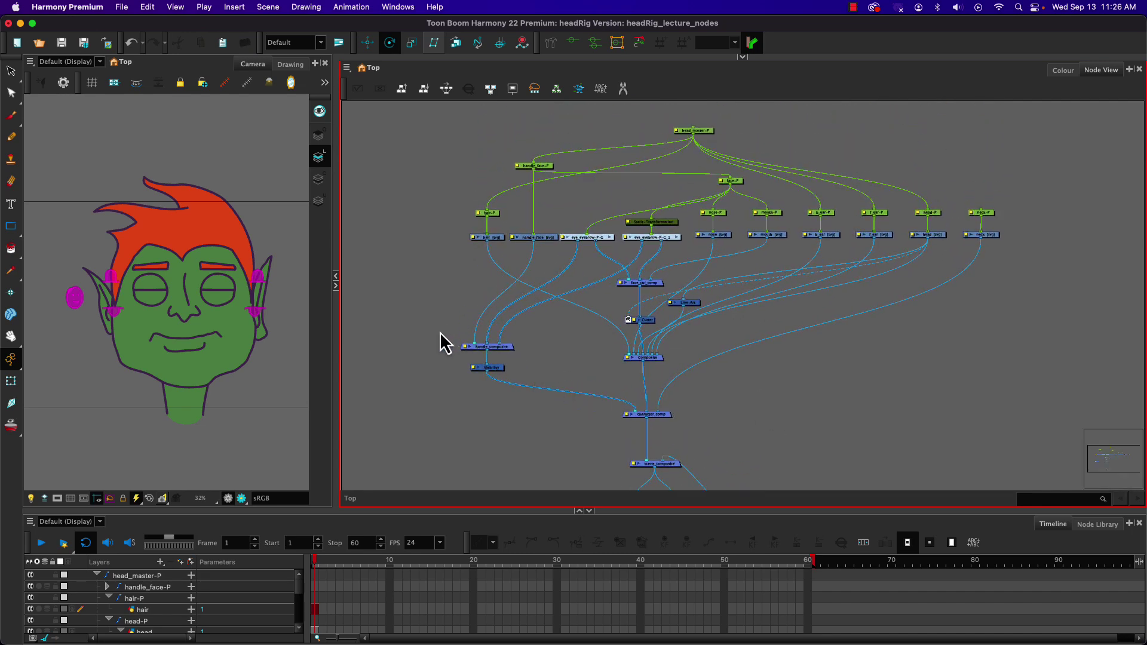
drag(440, 333, 531, 395)
drag(509, 351, 452, 395)
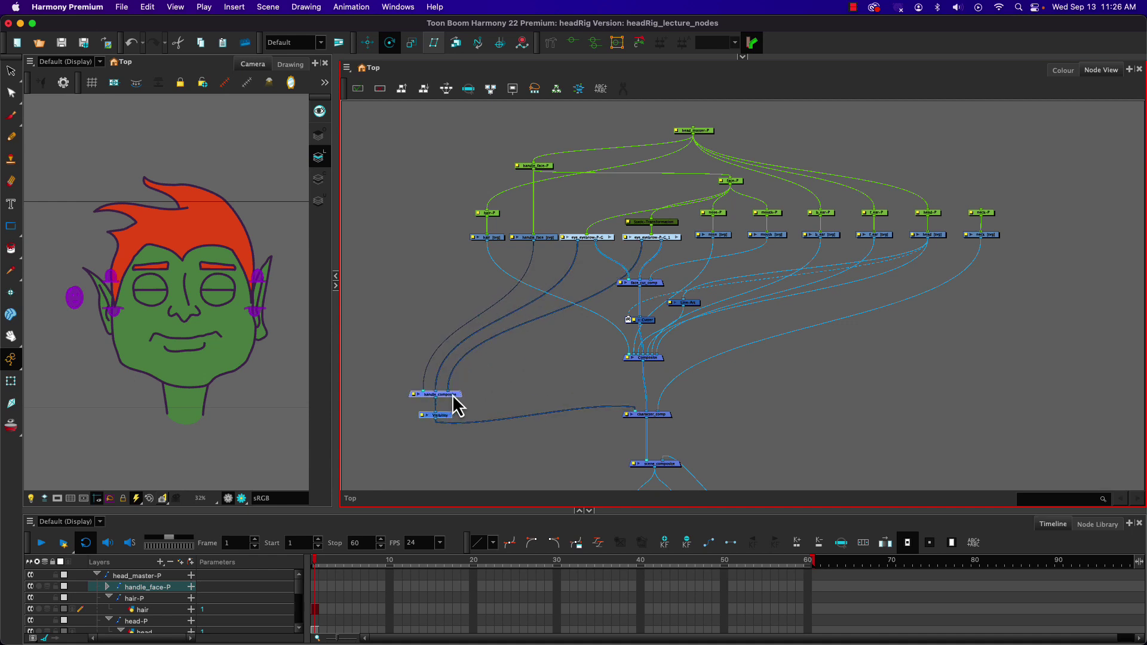
click(652, 359)
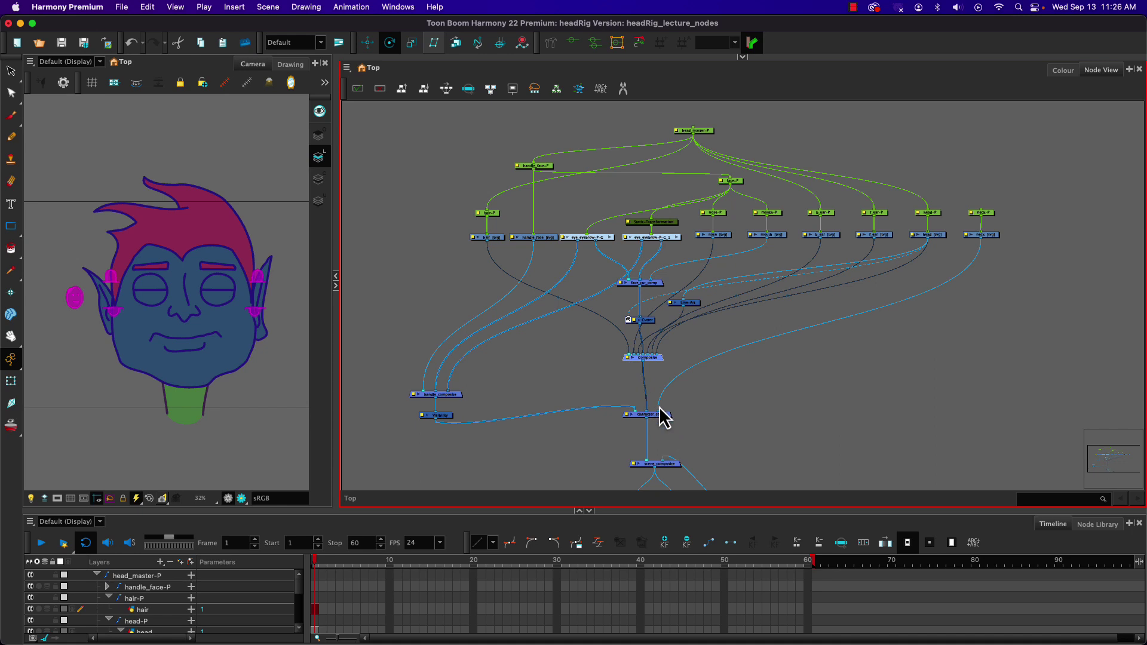
- Rename the main Composite node that gathers the head layers to head_comp
double_click(631, 358)
double_click(552, 195)
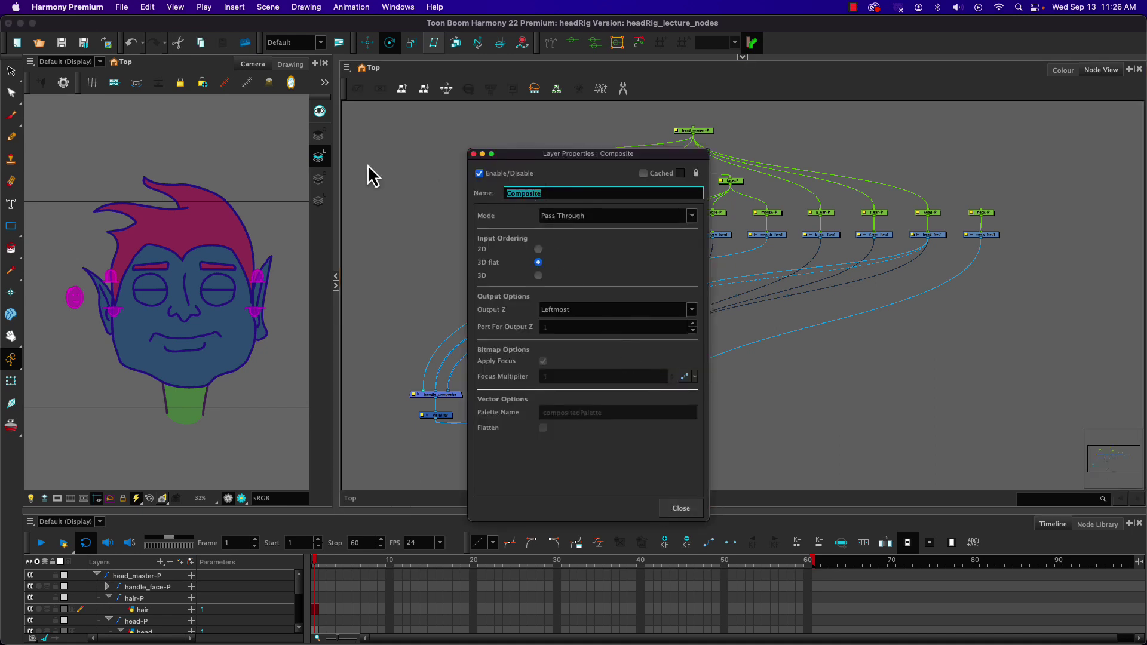
text(head_comp)
key(Return)
click(474, 154)
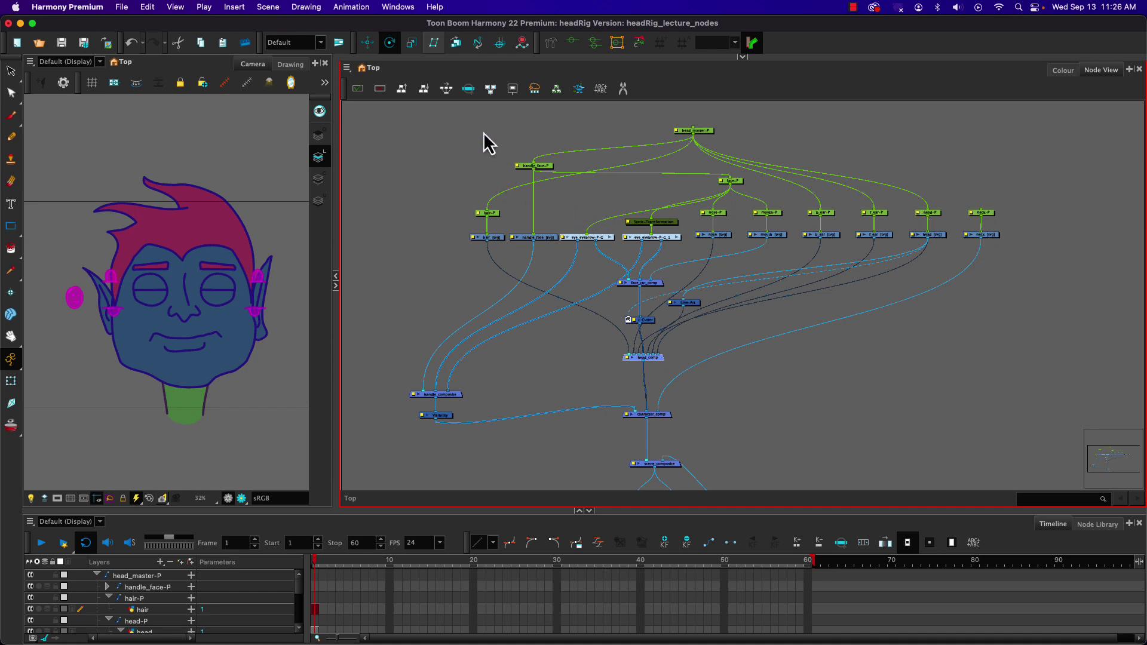
- Add a backdrop behind all head nodes from the head_master peg to head_comp, and shift it away from the neck nodes
drag(470, 117, 939, 364)
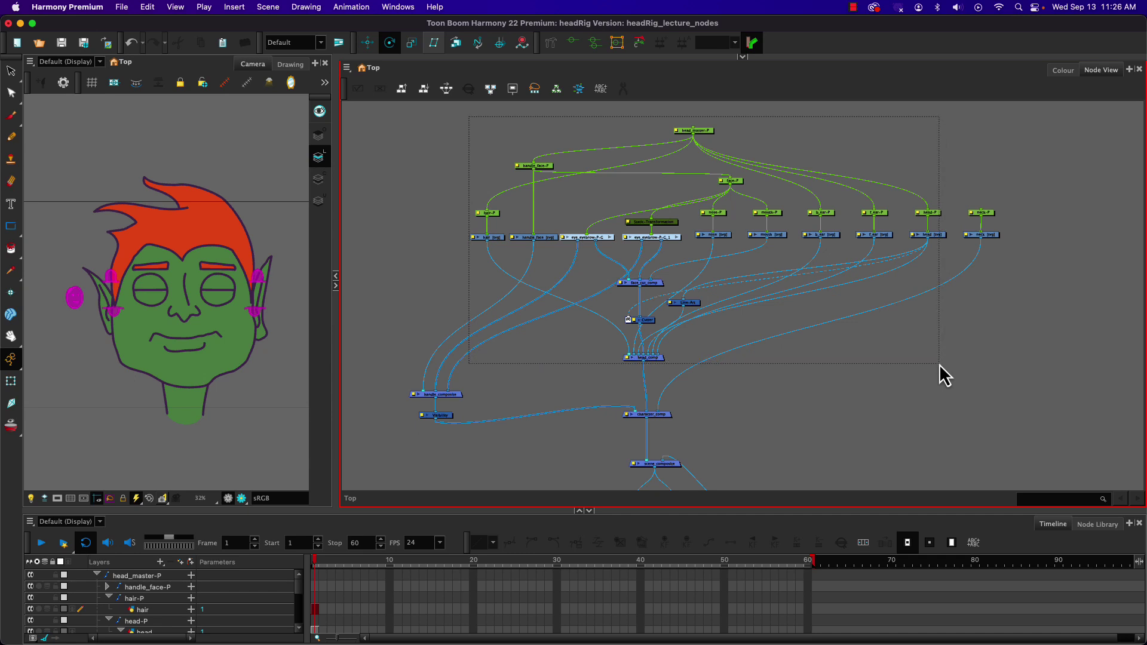
drag(939, 364, 940, 364)
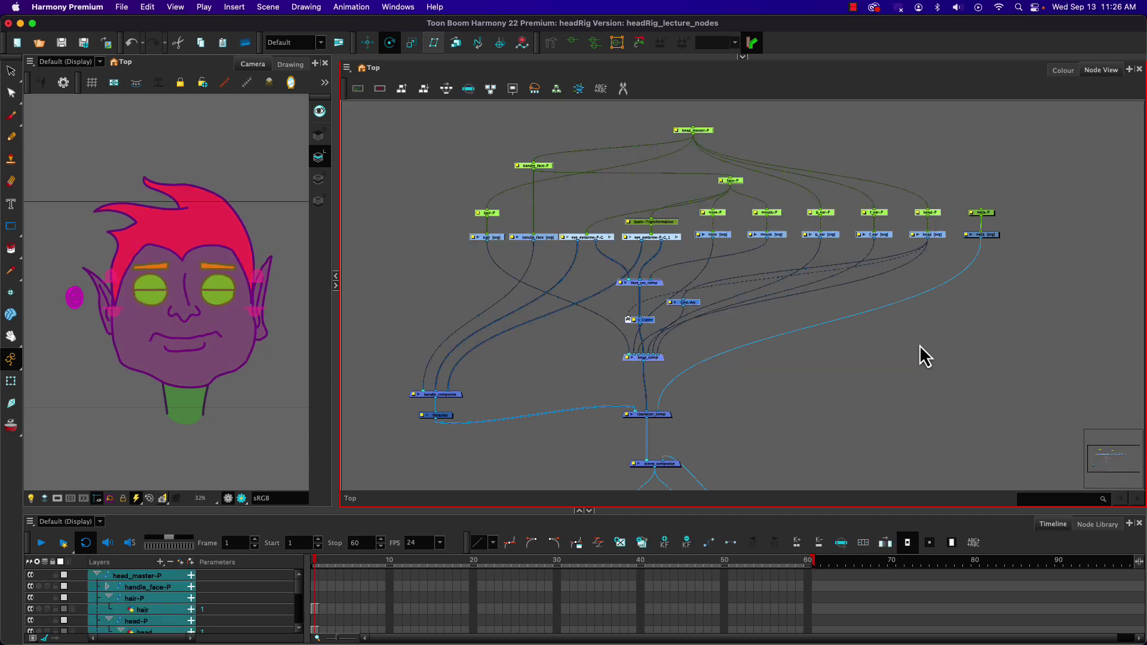
click(347, 68)
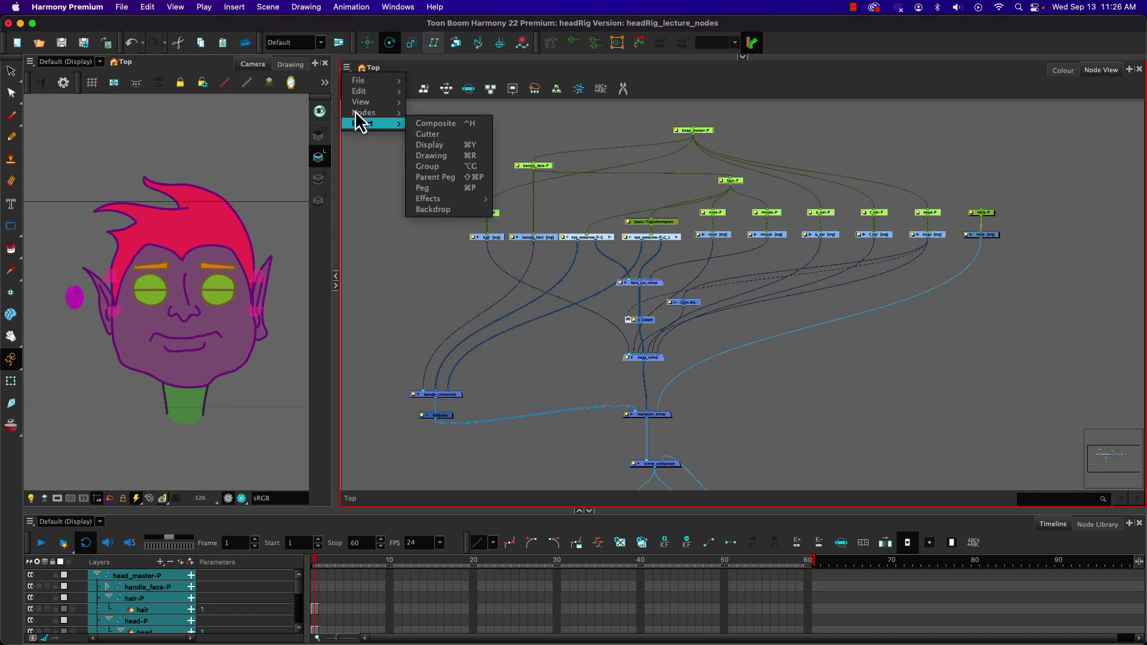
mouse_move(365, 115)
mouse_move(352, 130)
click(440, 210)
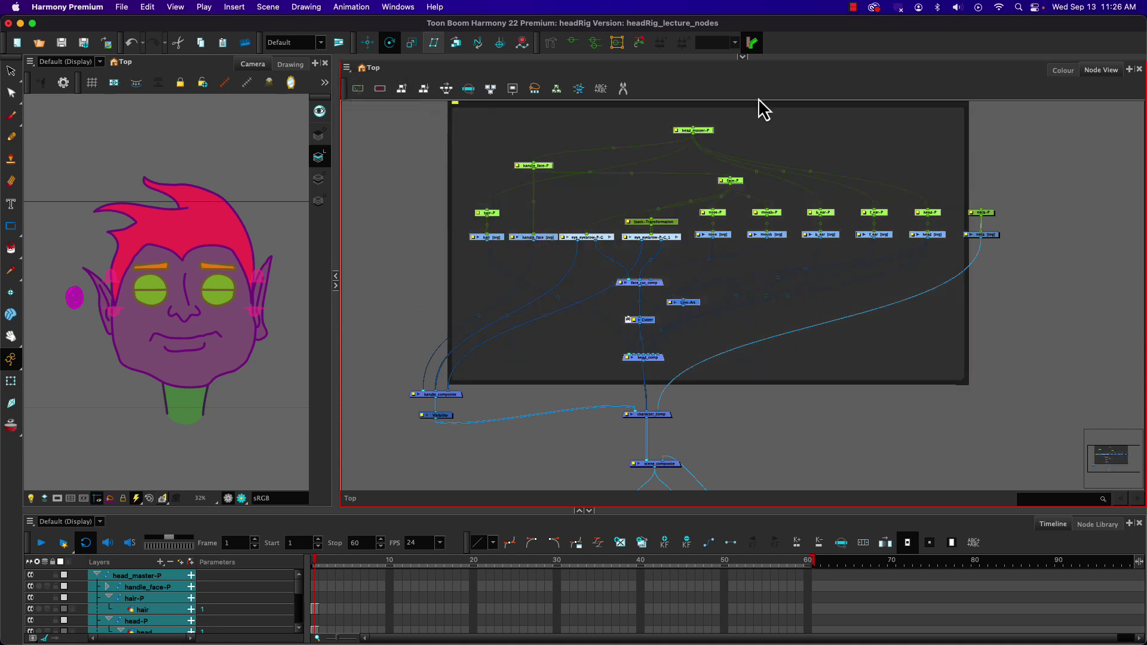
drag(754, 105, 669, 105)
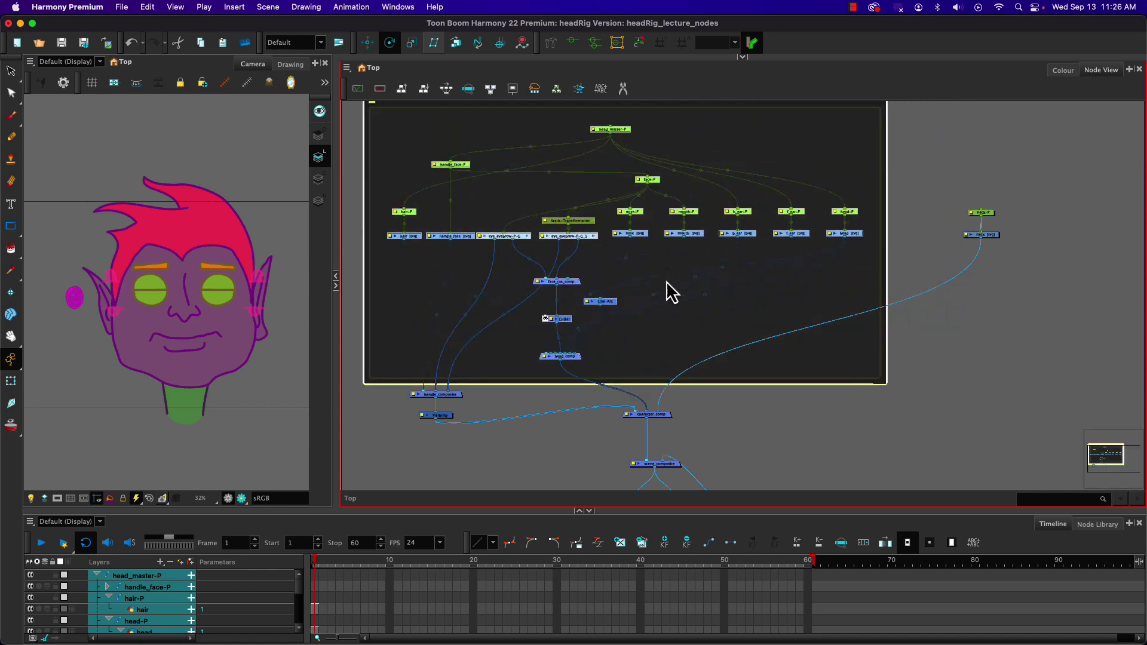
- Move handle_composite and its Visibility node clear of the head backdrop, and add a separate backdrop behind them
scroll(666, 278, down, 1)
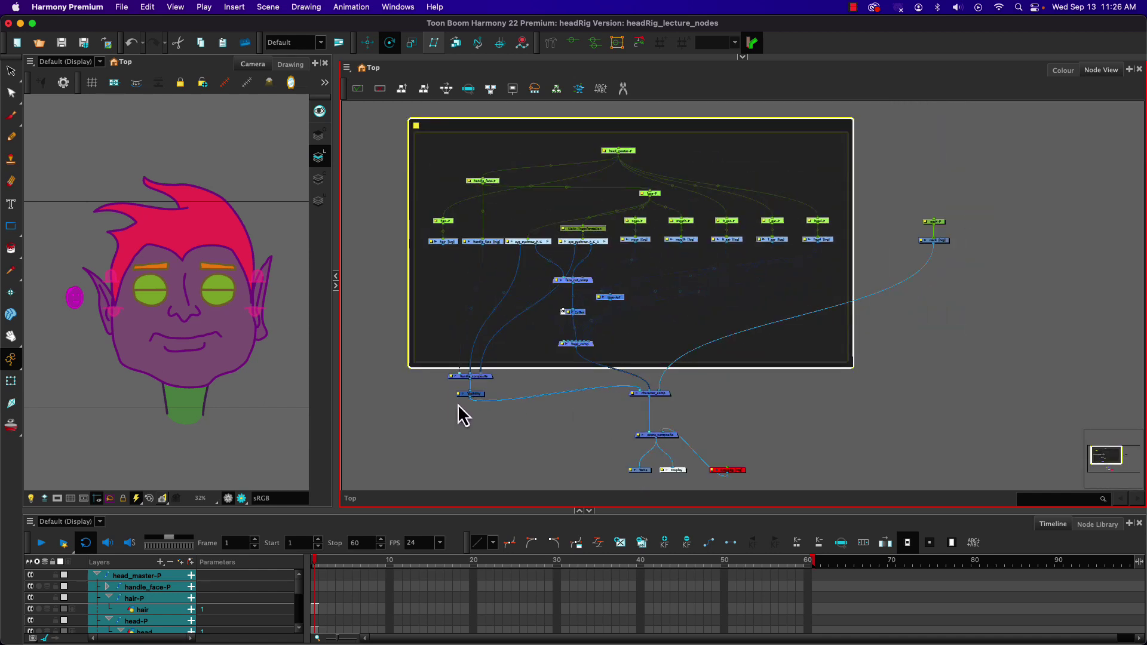
click(449, 385)
drag(494, 403, 430, 449)
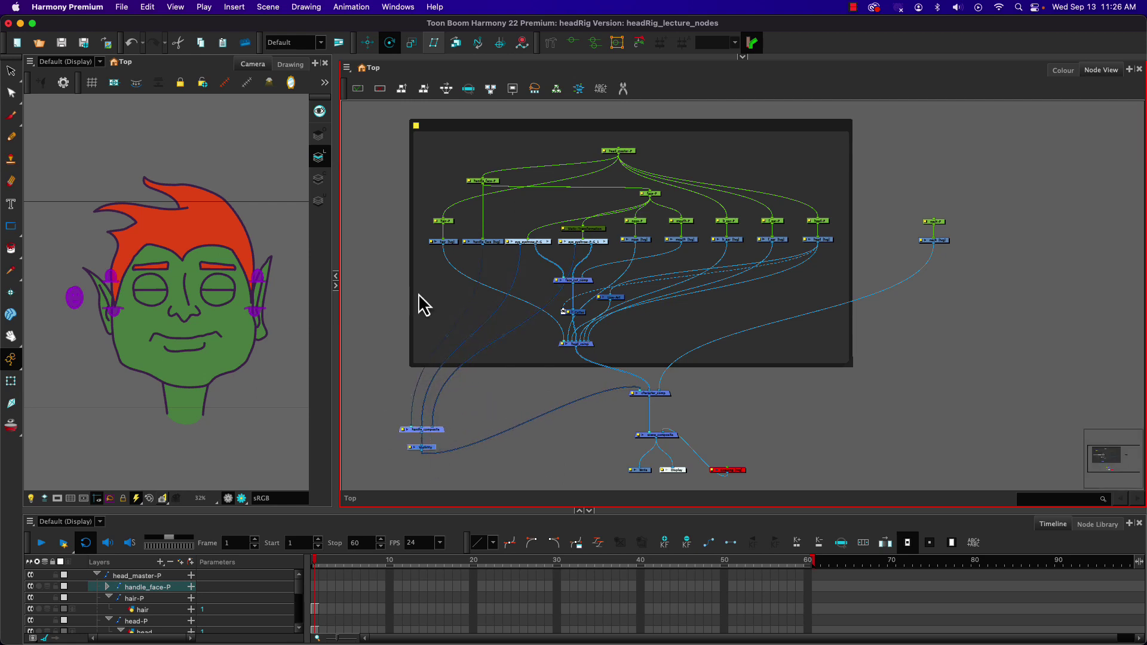
click(347, 68)
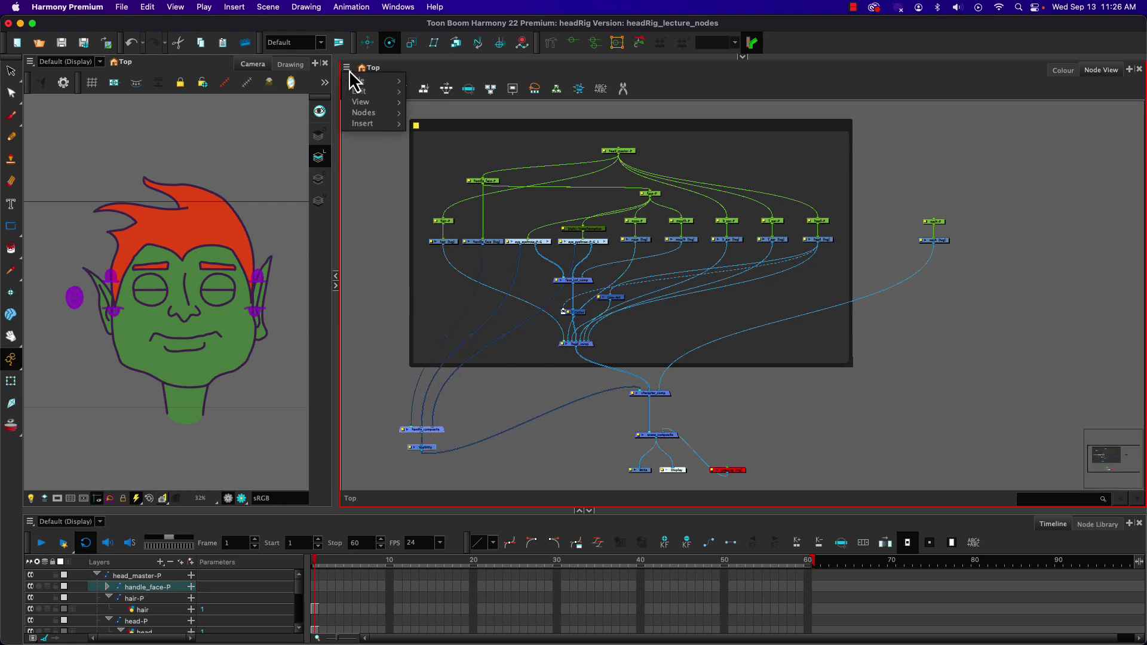
mouse_move(356, 123)
click(424, 209)
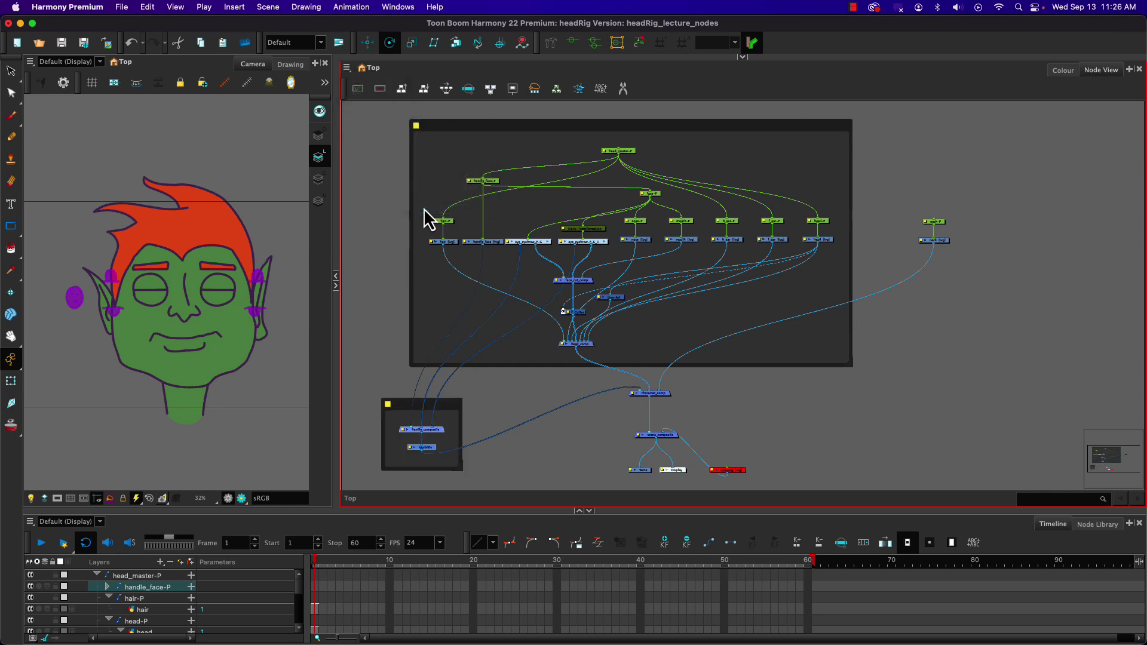
- Colour the backdrop behind handle_composite dark red and name it handles
double_click(390, 411)
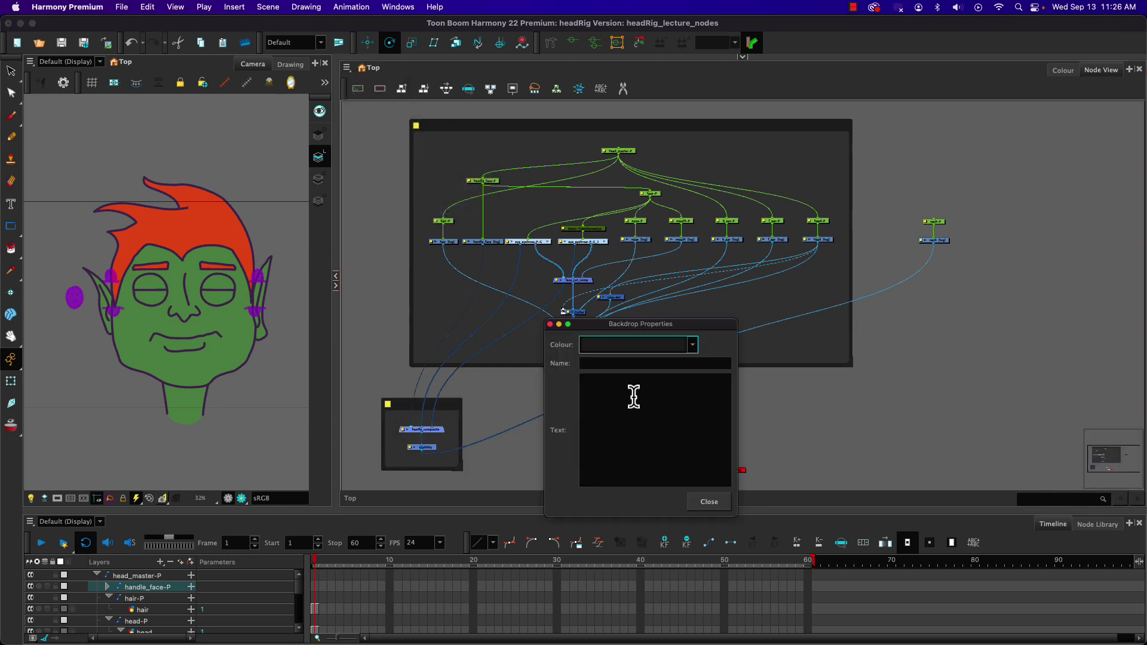
click(611, 345)
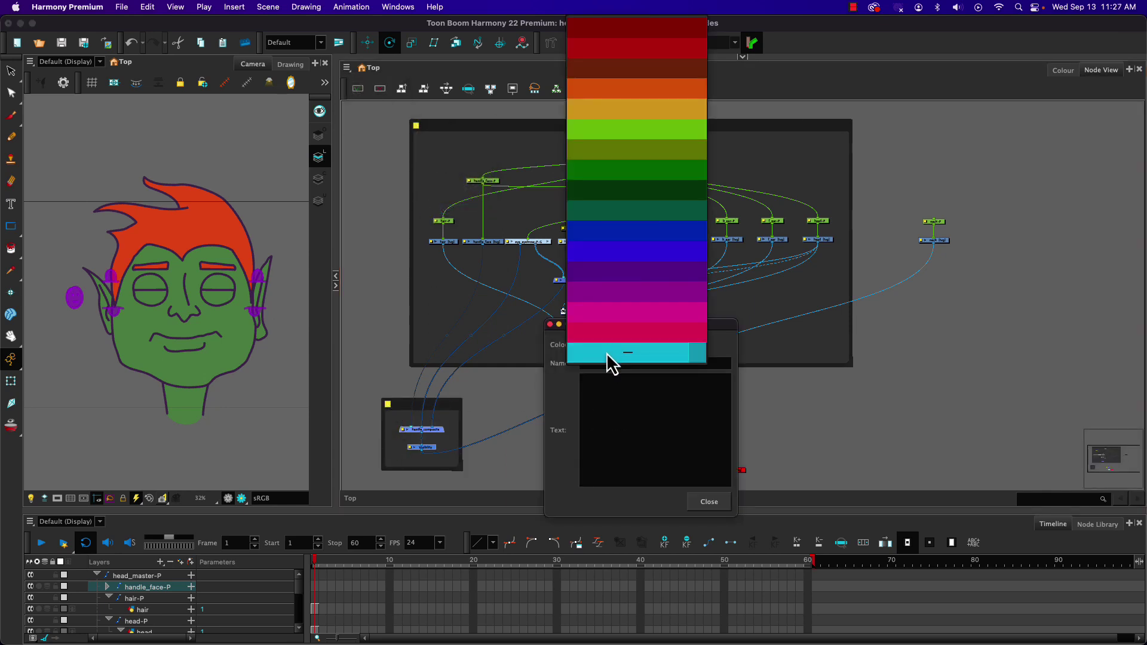
click(615, 38)
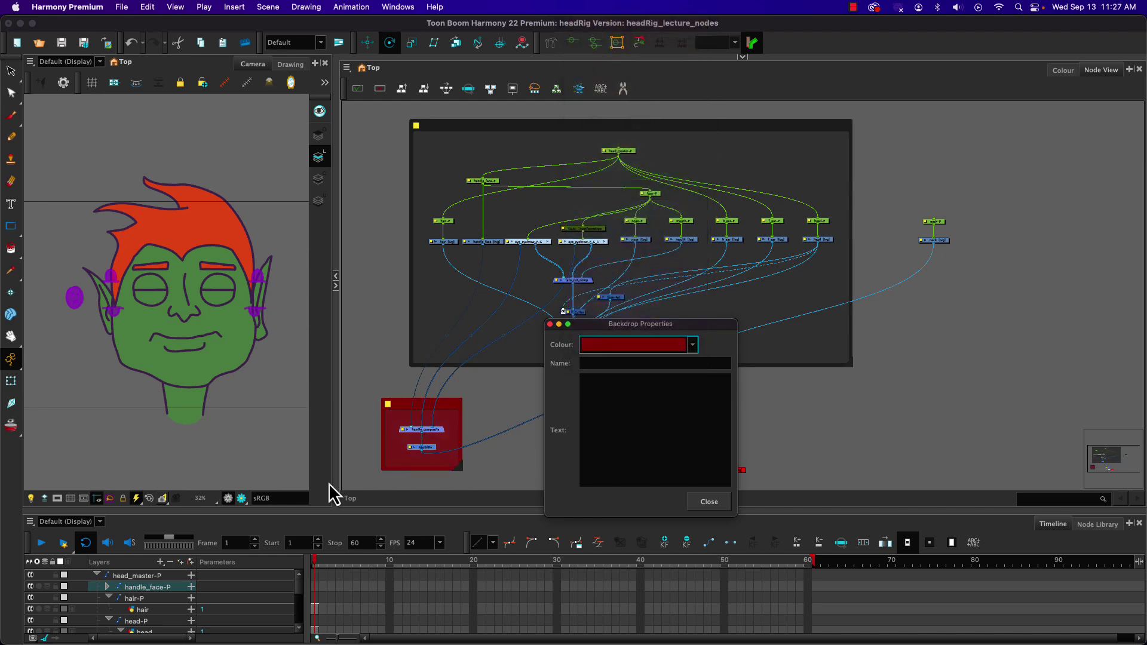
click(387, 404)
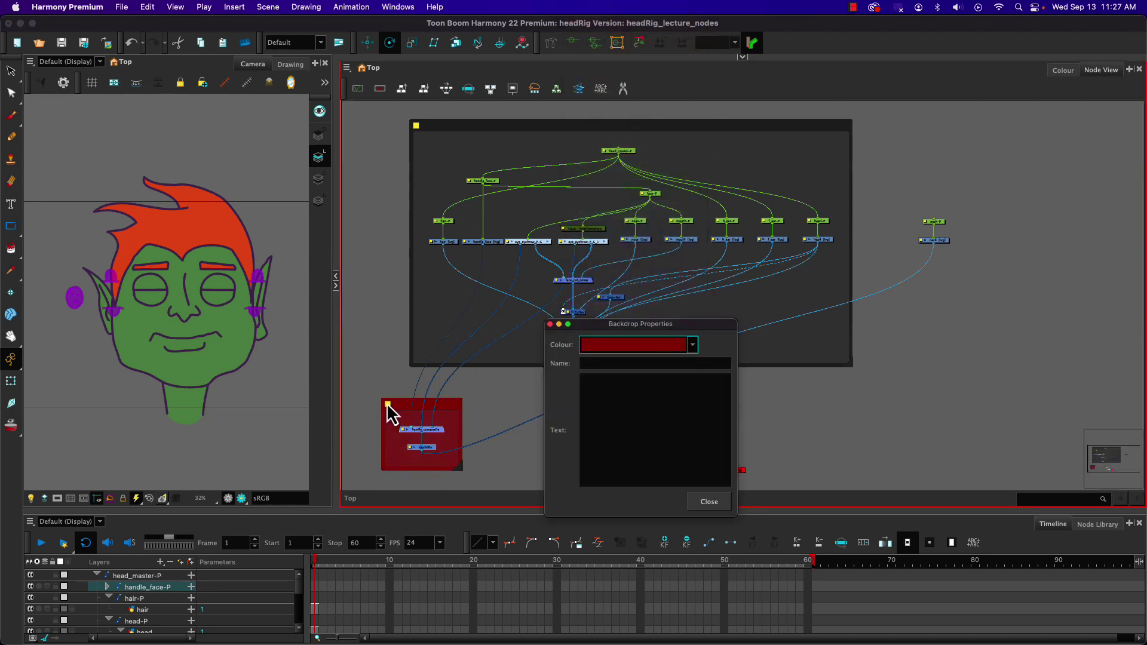
click(596, 365)
click(599, 364)
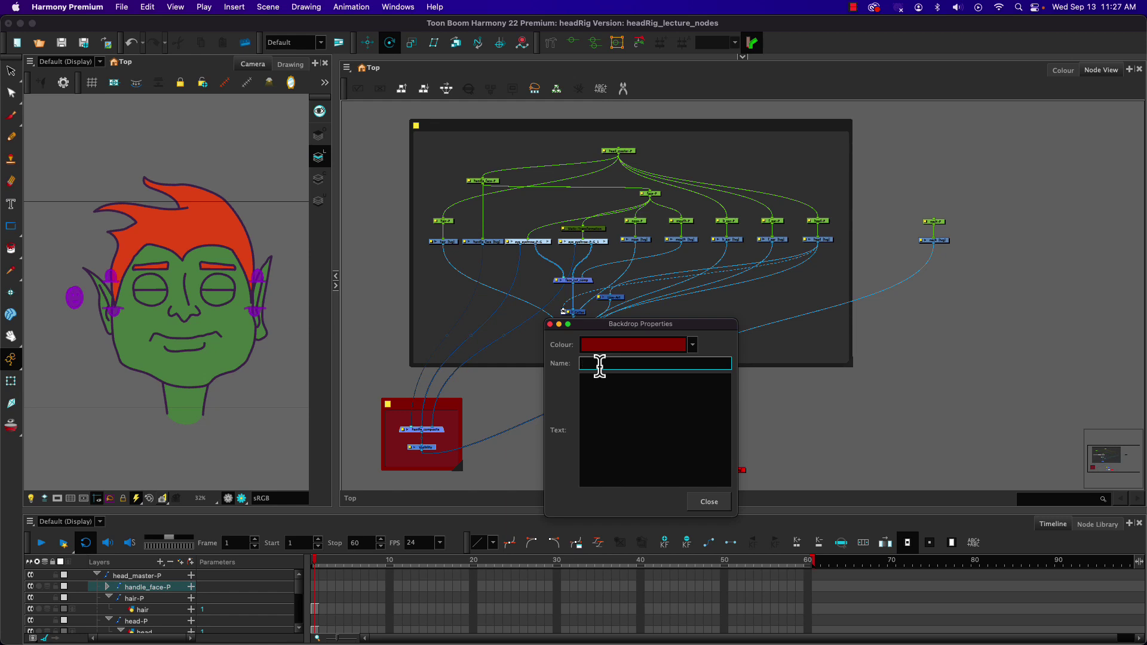
text(handles)
key(Return)
click(714, 506)
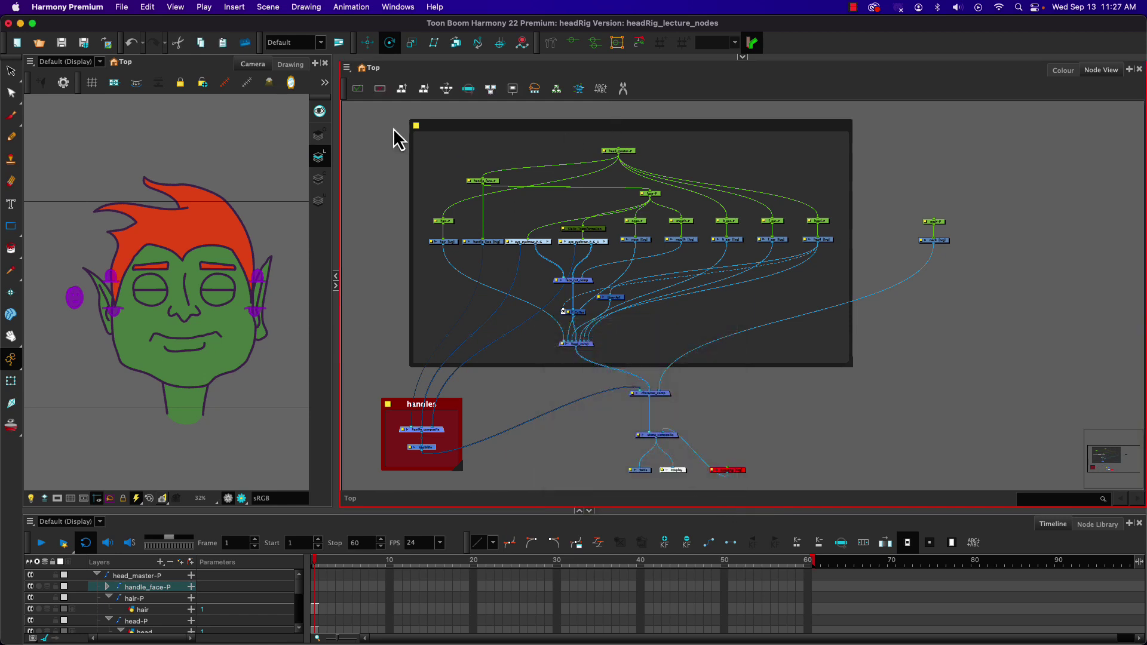
- Colour the large backdrop behind the head nodes crimson pink and name it head
click(417, 126)
click(620, 349)
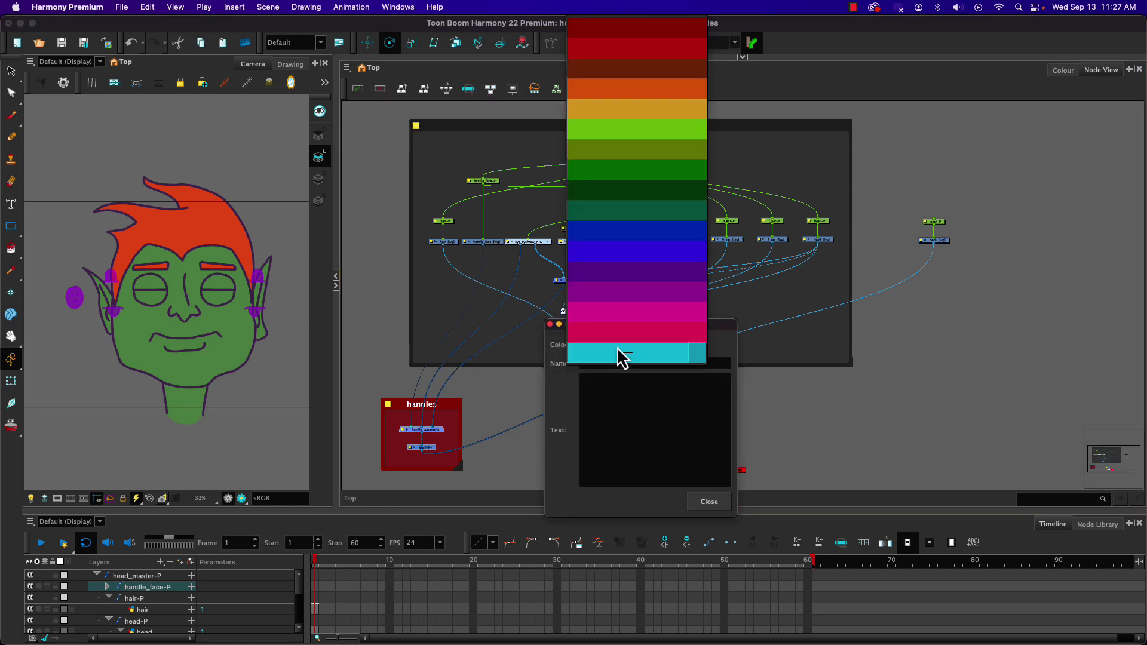
click(520, 173)
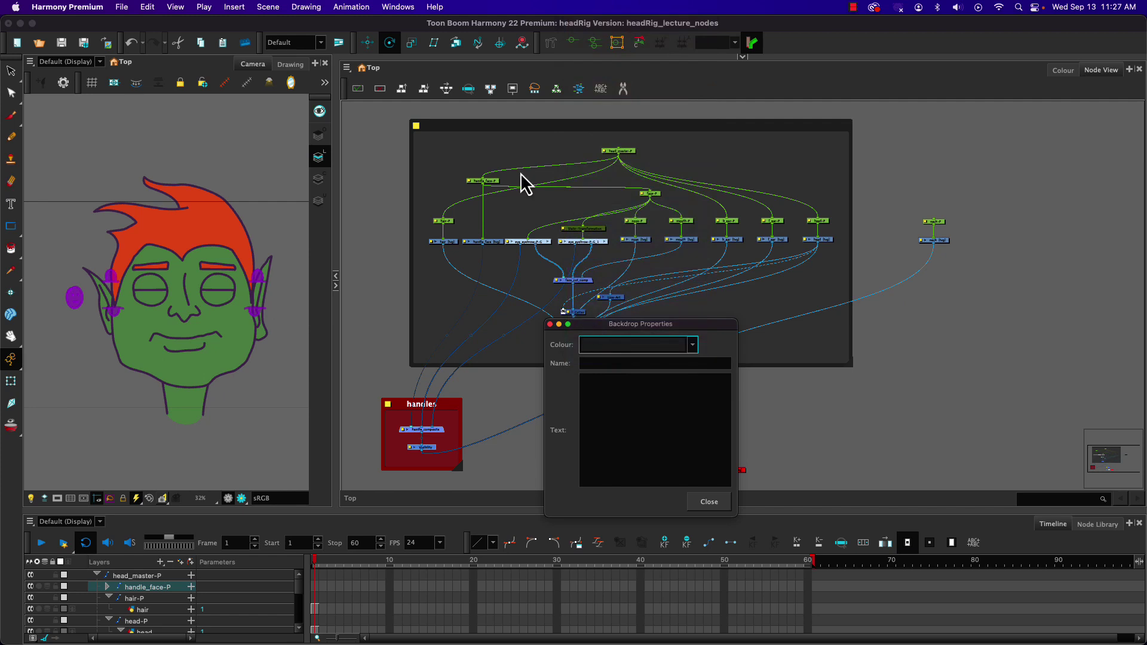
click(620, 345)
click(646, 332)
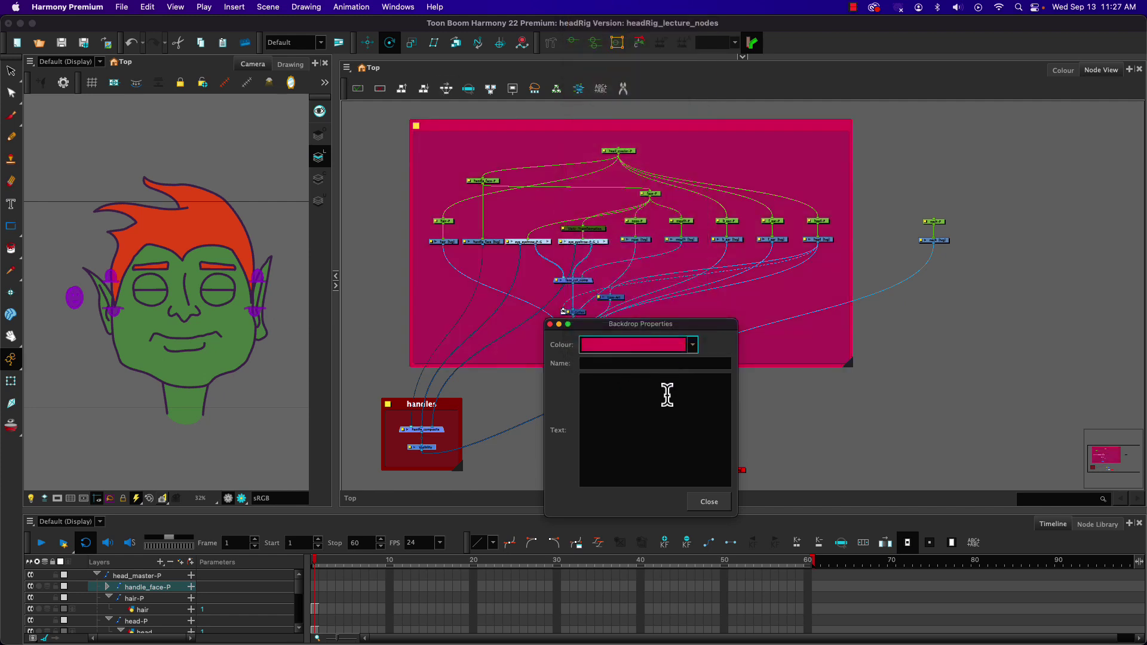
click(618, 362)
text(head)
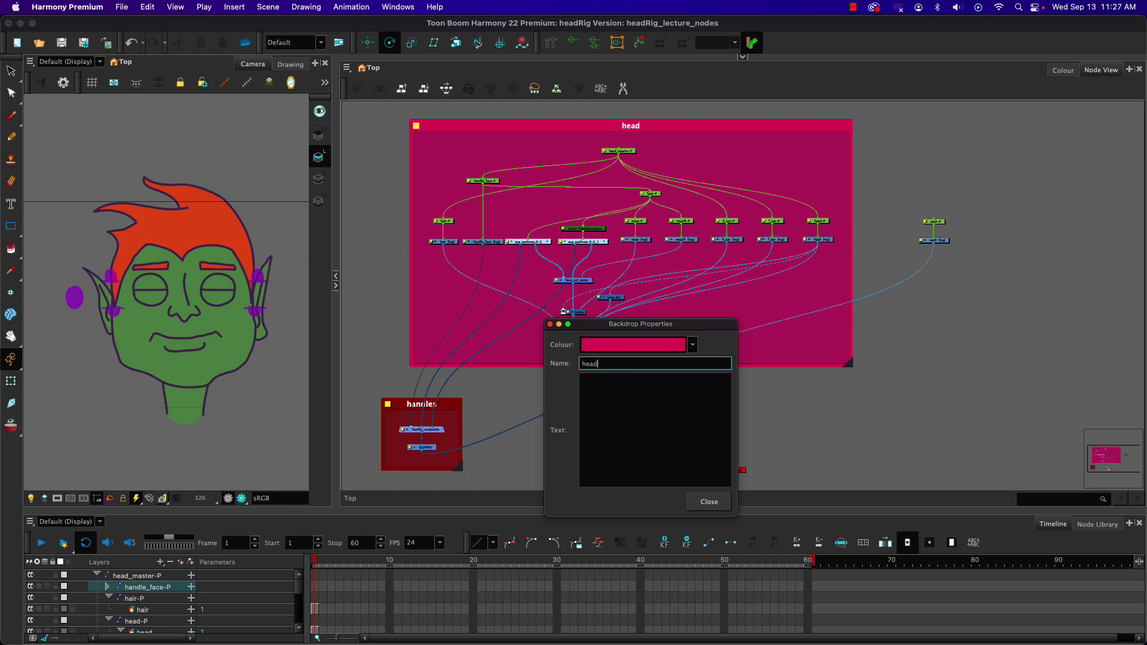
click(710, 503)
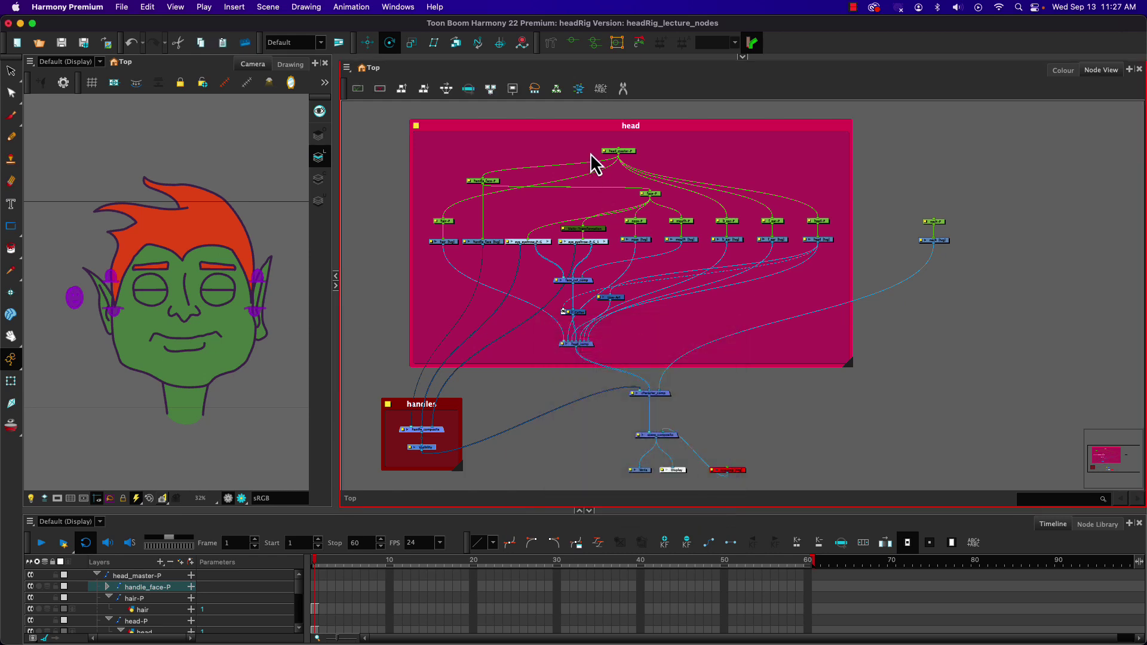
- Move the head backdrop farther from the neck nodes, and place the handles backdrop beneath it
mouse_move(443, 408)
mouse_down()
mouse_move(378, 428)
mouse_move(412, 406)
mouse_move(427, 417)
mouse_up()
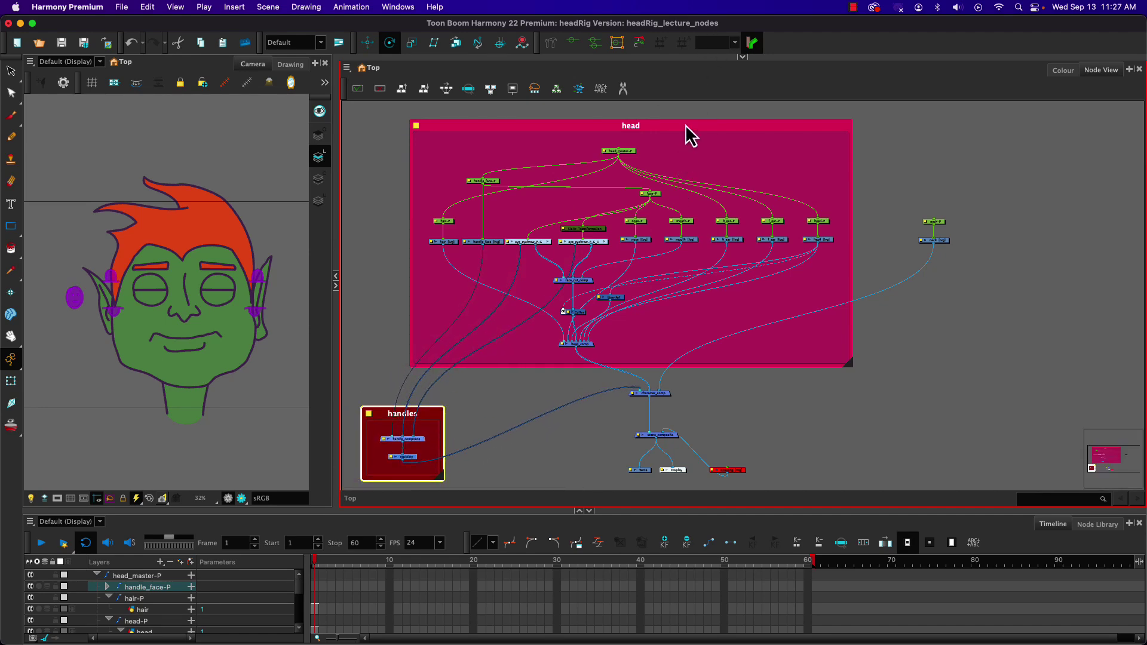
drag(683, 124, 543, 123)
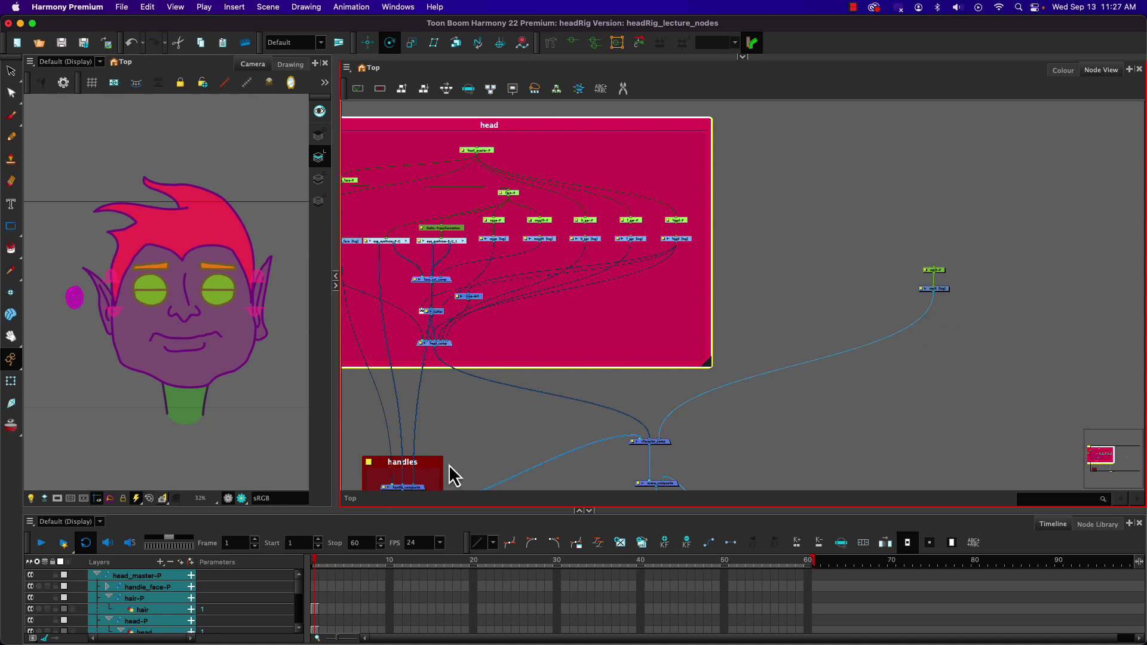
mouse_move(419, 463)
mouse_down()
mouse_move(397, 394)
mouse_move(386, 392)
mouse_up()
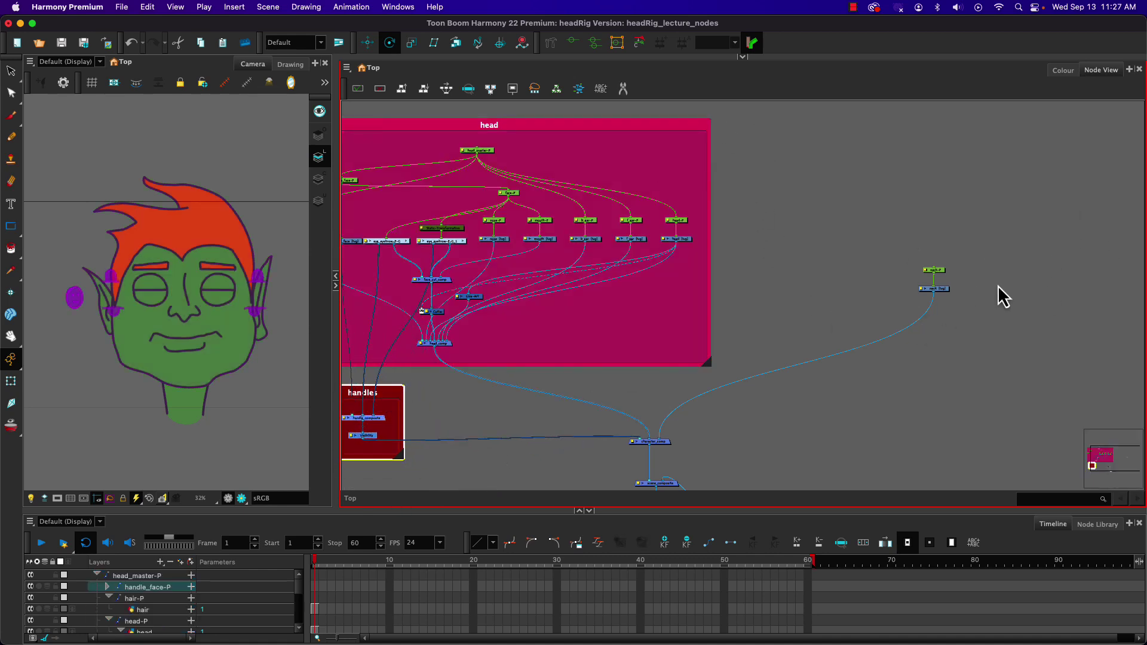
- Move the neck peg and neck drawing together slightly closer to the head backdrop
click(889, 240)
click(939, 289)
drag(942, 290, 869, 281)
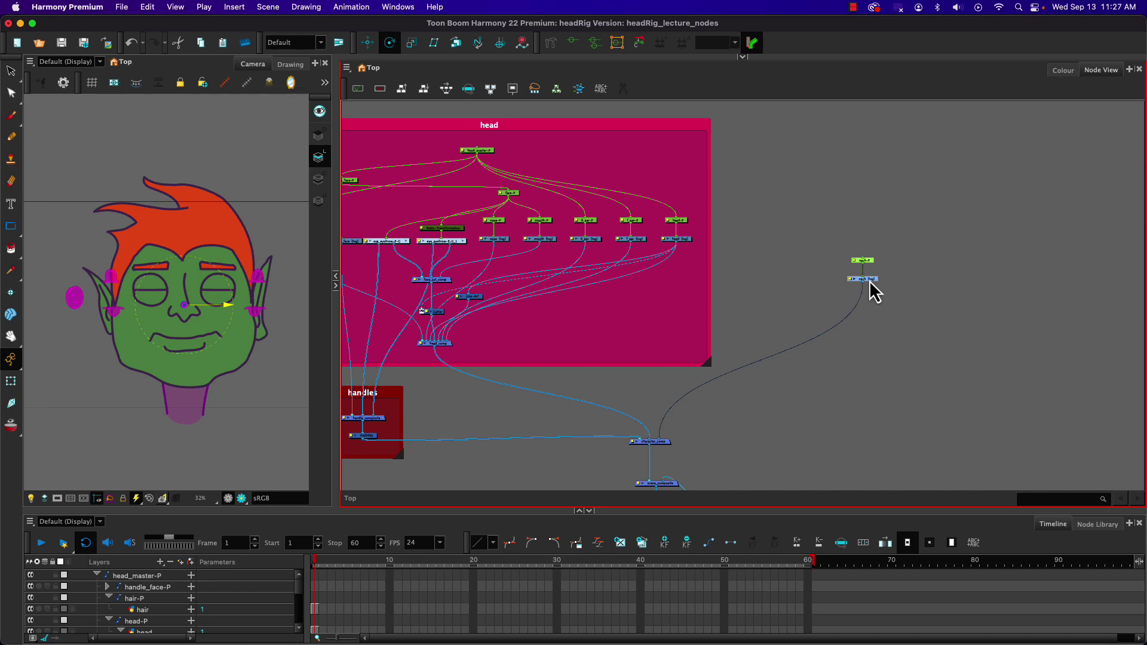
drag(869, 281, 876, 286)
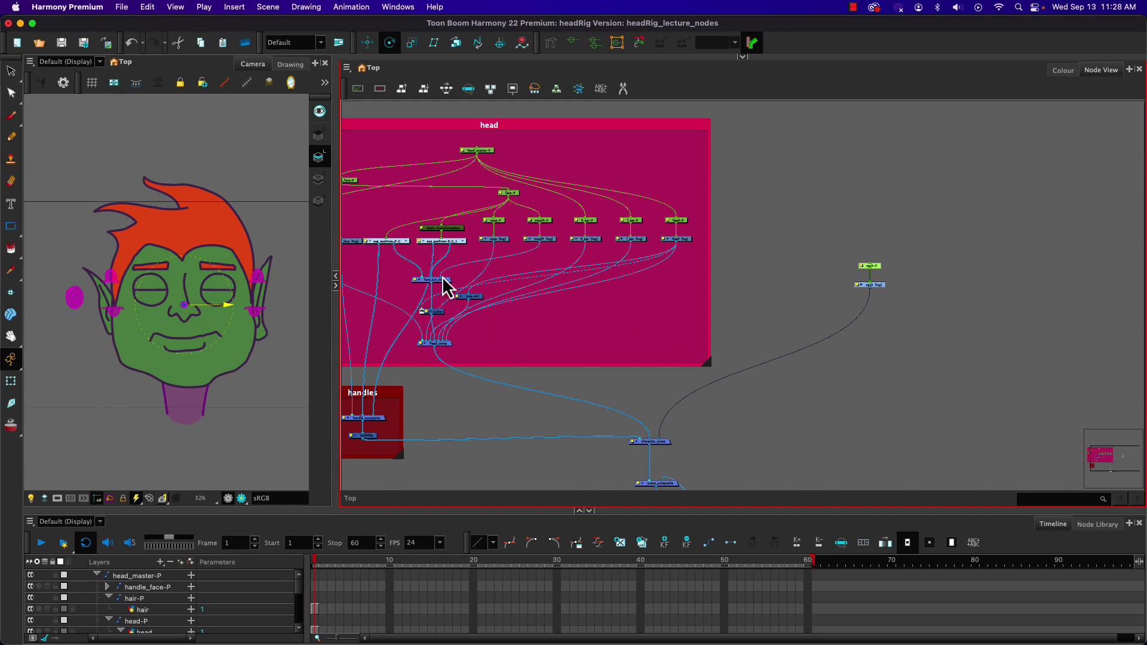
- Examine the head network around face_cut_comp, Cutter and head_comp, and the connections running down to character_comp
scroll(443, 278, up, 5)
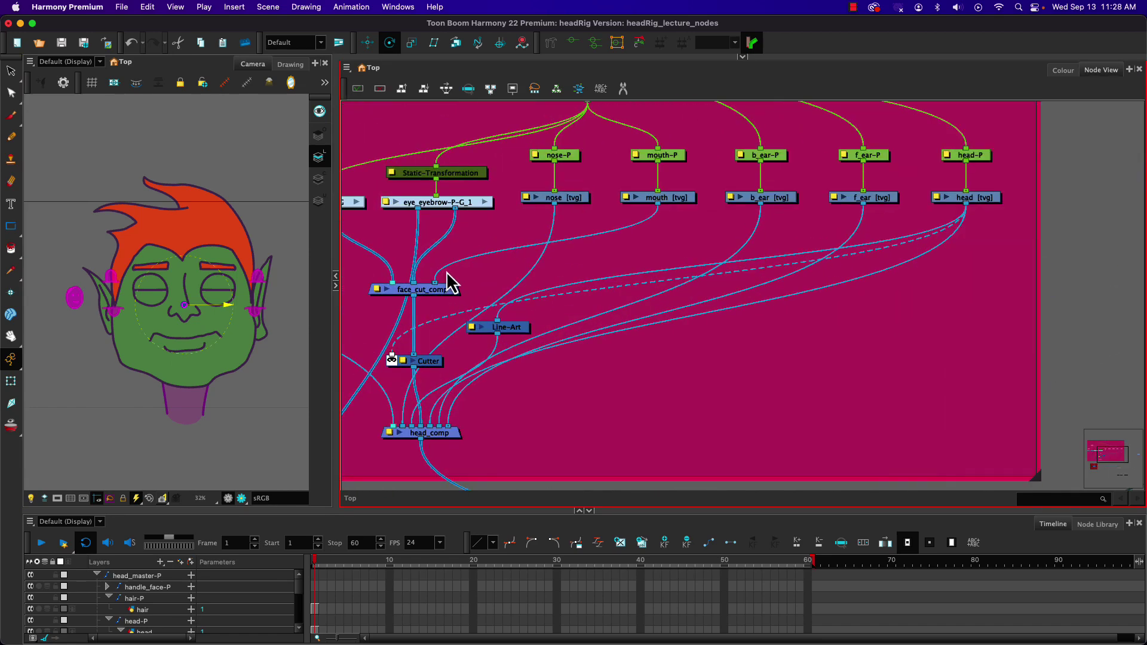
scroll(448, 282, down, 6)
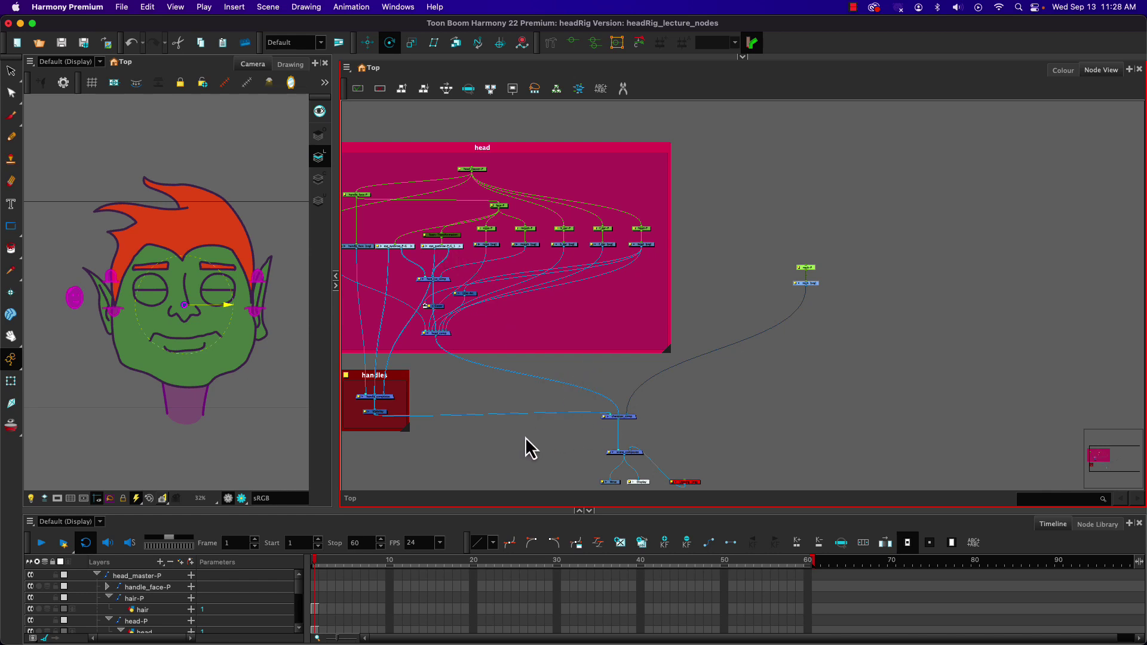
drag(530, 427, 674, 422)
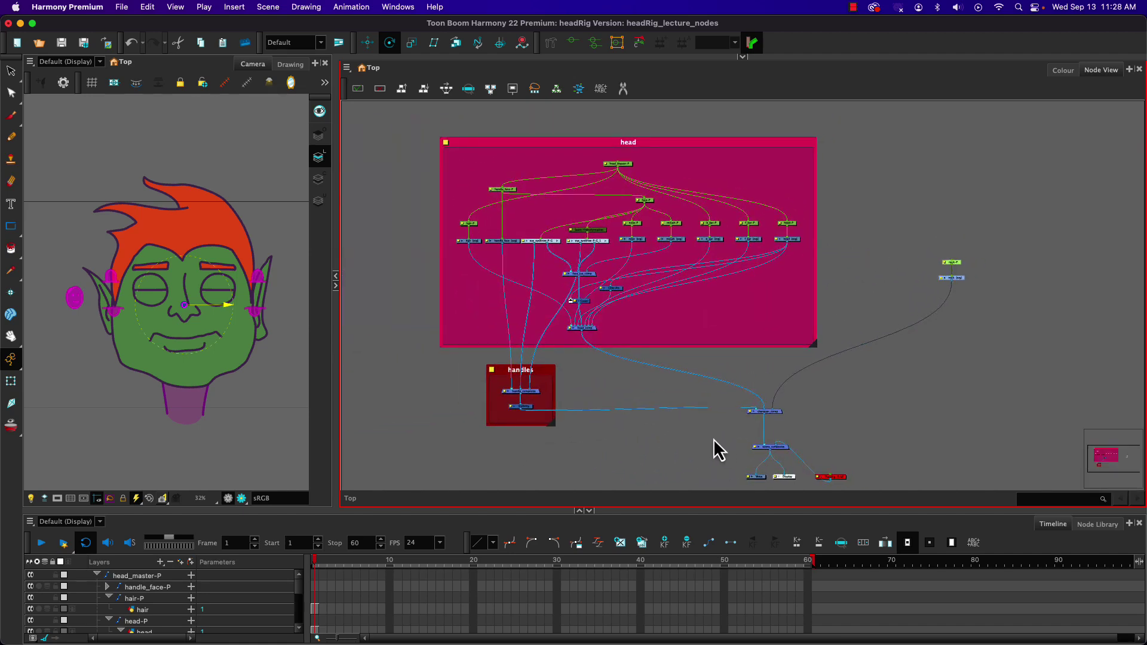
scroll(711, 430, up, 3)
scroll(705, 418, up, 2)
scroll(705, 418, down, 5)
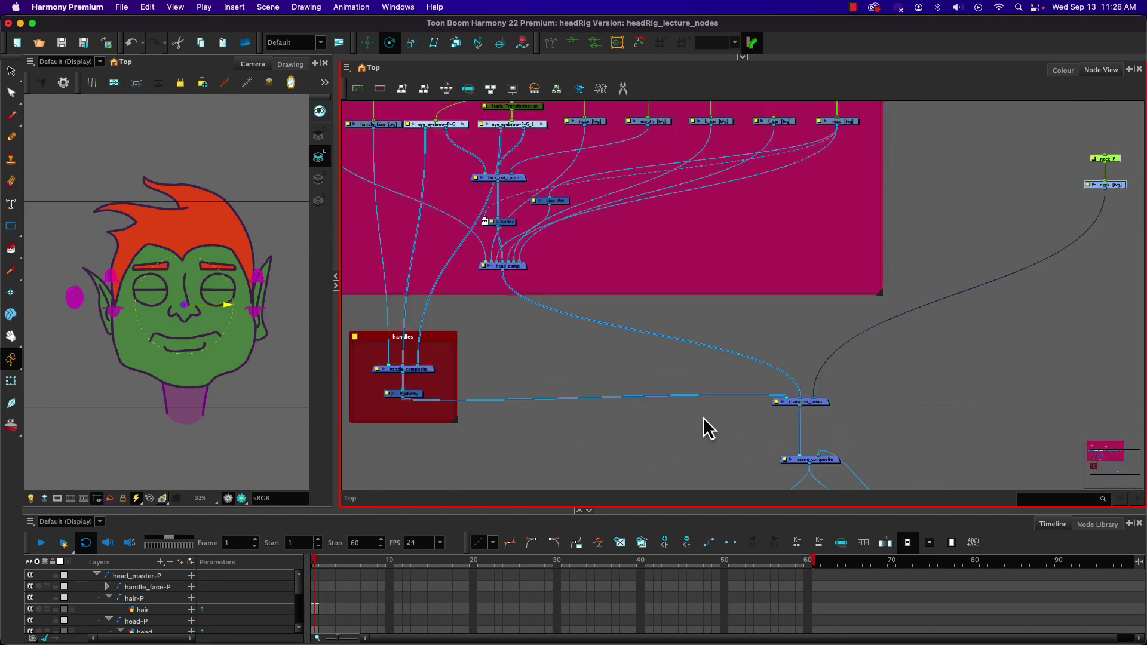
scroll(740, 457, down, 3)
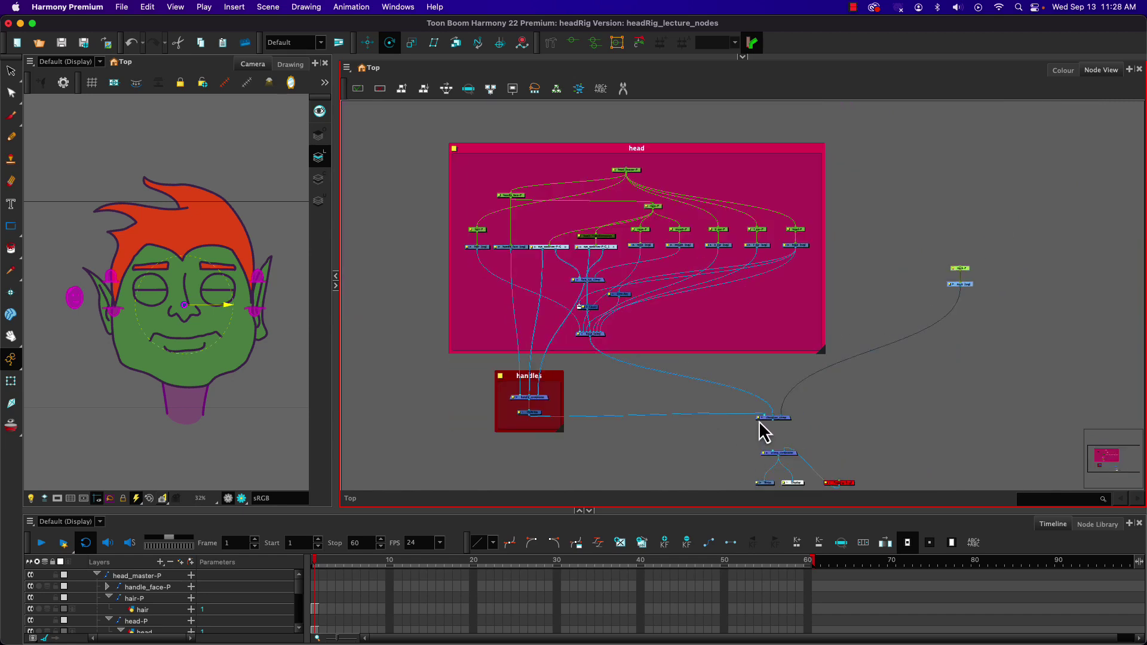
- Lower character_comp slightly, and move scene_composite with its output nodes farther down beneath it
mouse_move(775, 421)
mouse_down()
mouse_move(757, 440)
mouse_move(681, 379)
mouse_move(699, 358)
mouse_move(833, 423)
mouse_up()
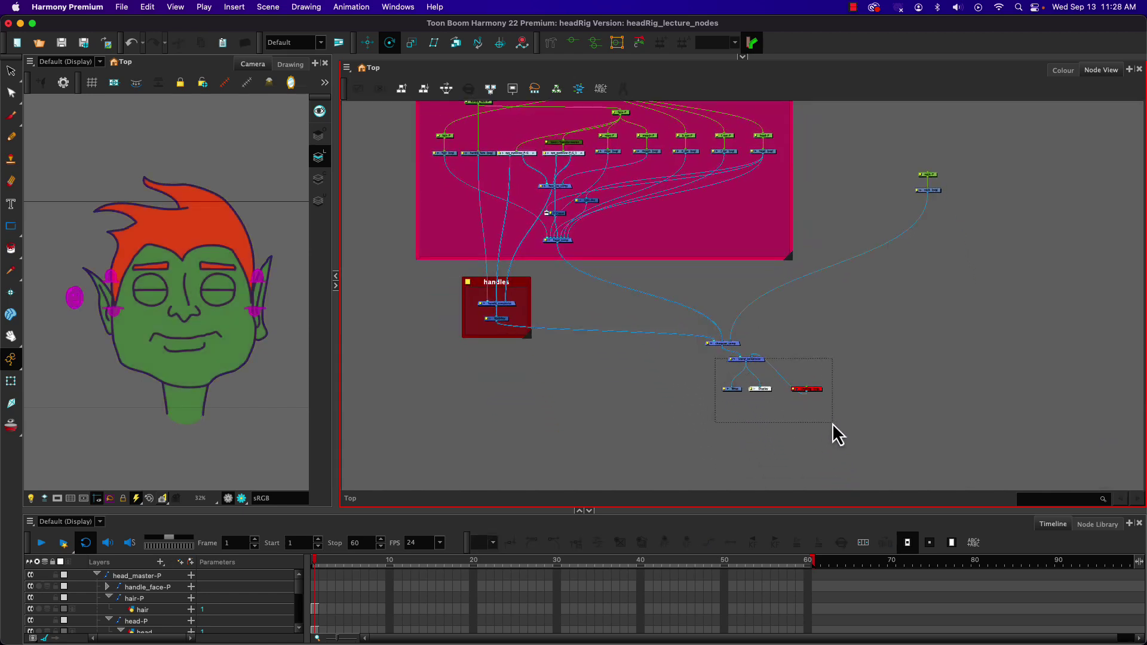
drag(751, 366, 738, 448)
click(610, 413)
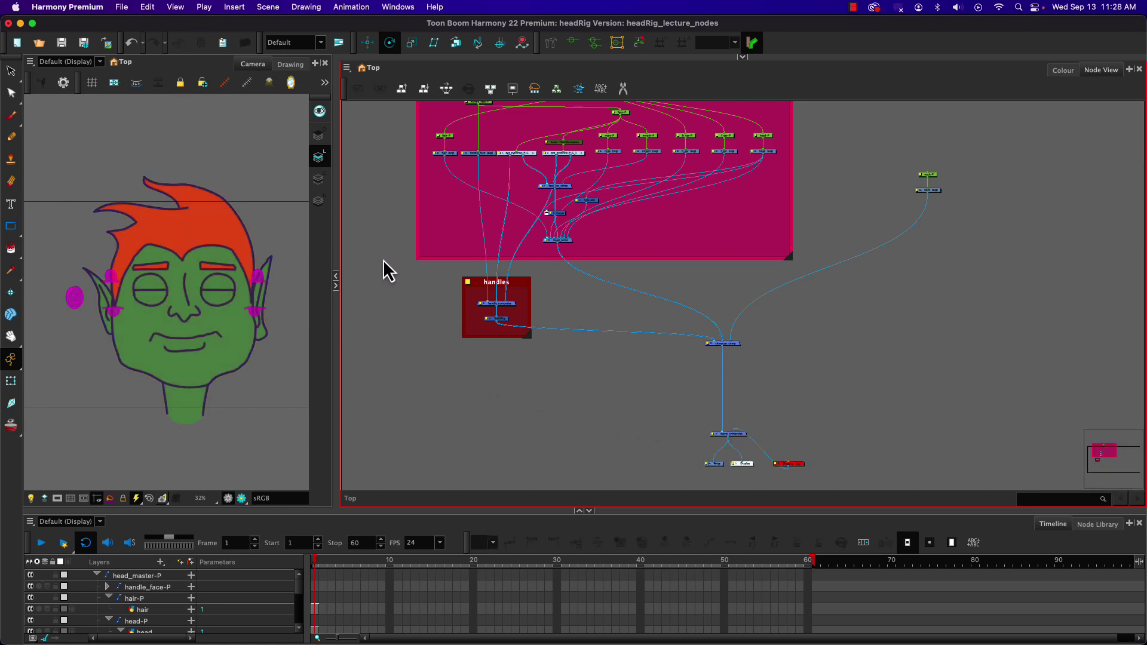
drag(371, 220, 389, 300)
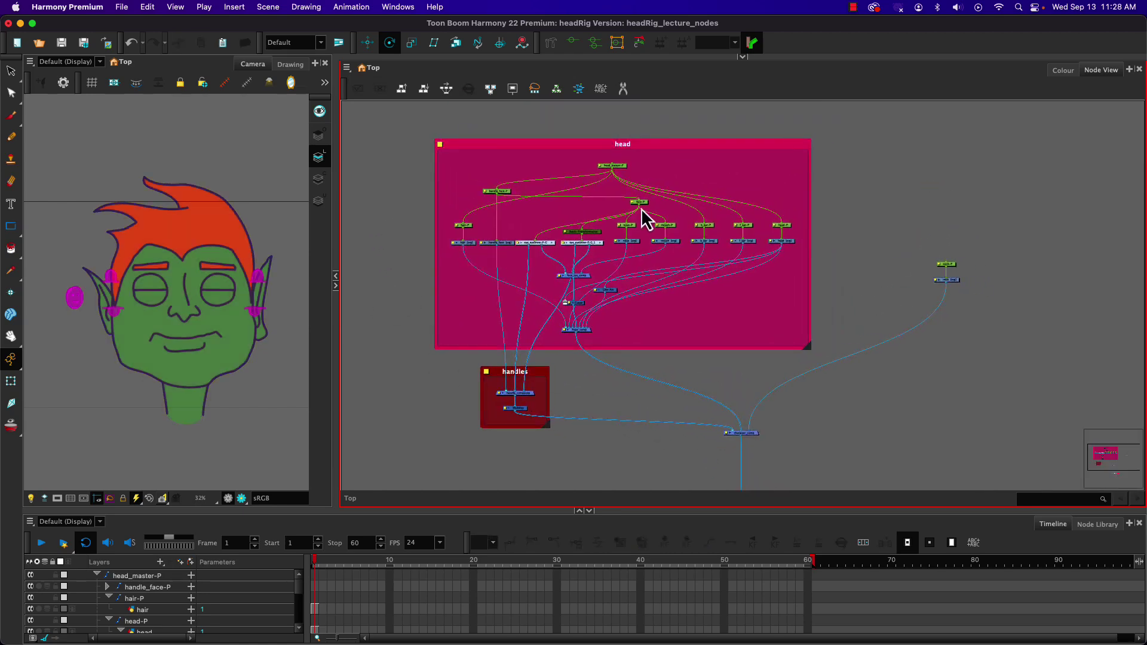
- Add a new peg node in the empty area beside the head backdrop
scroll(607, 174, up, 2)
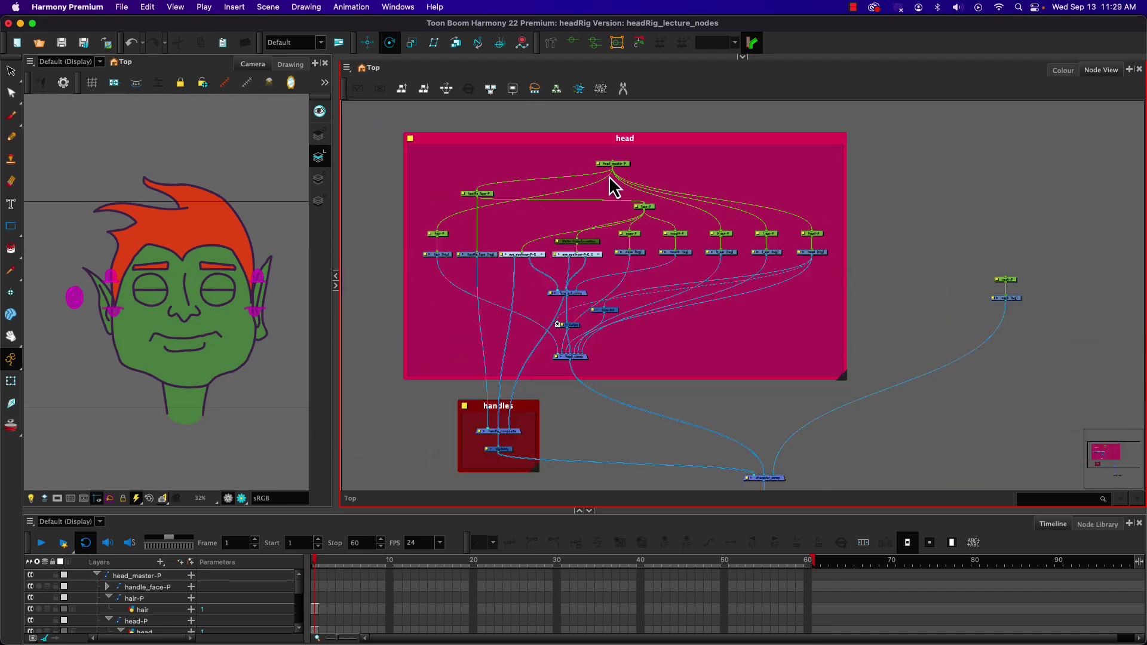
scroll(609, 179, down, 1)
scroll(886, 257, down, 1)
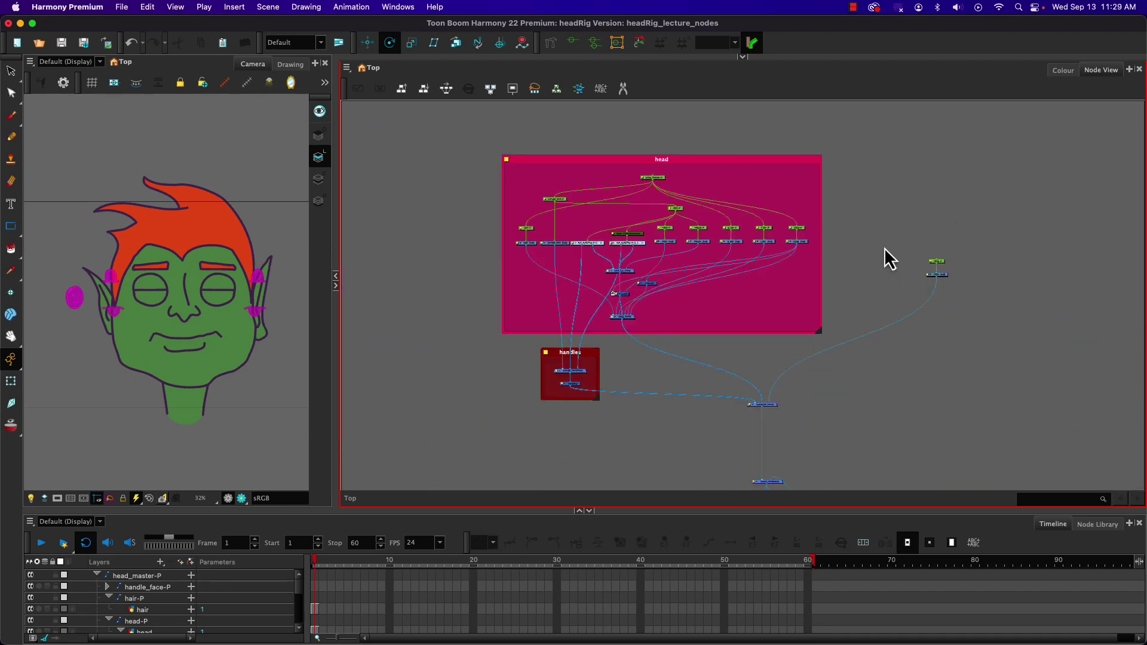
right_click(851, 239)
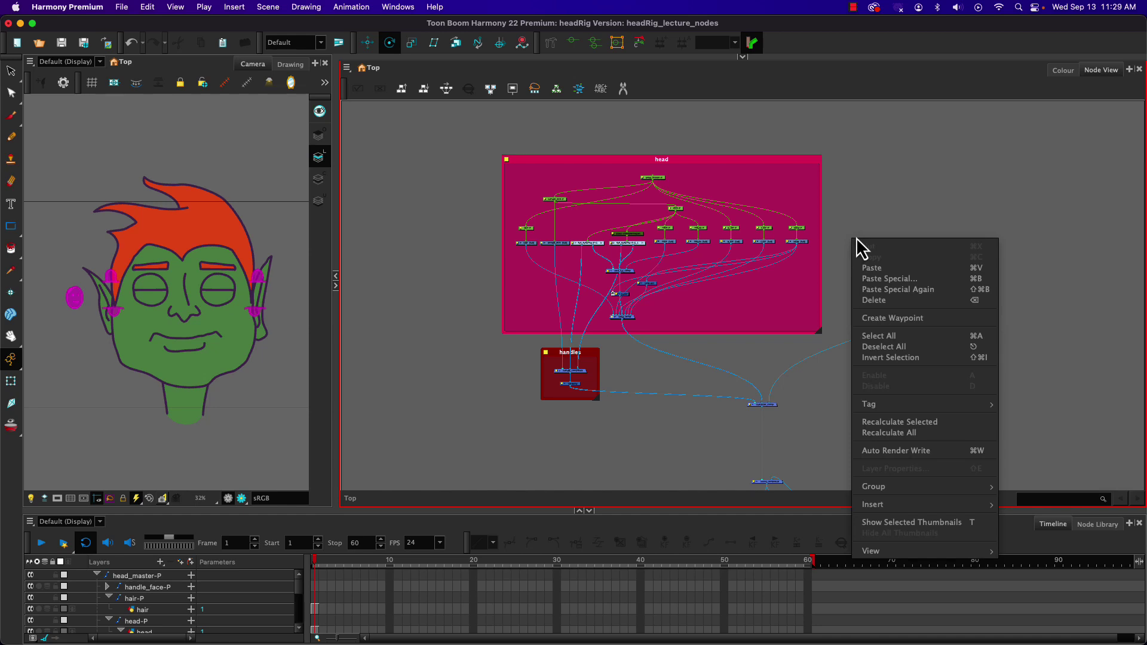
click(844, 215)
key(super+p)
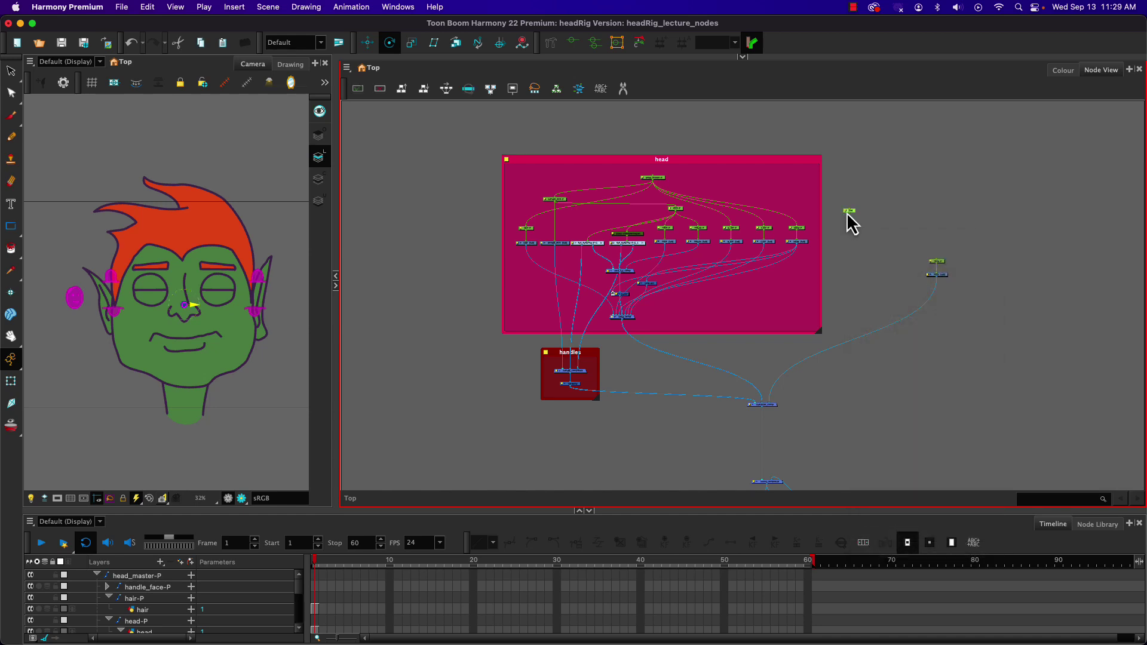
- Rename the new peg as character_master-P
double_click(847, 212)
click(570, 196)
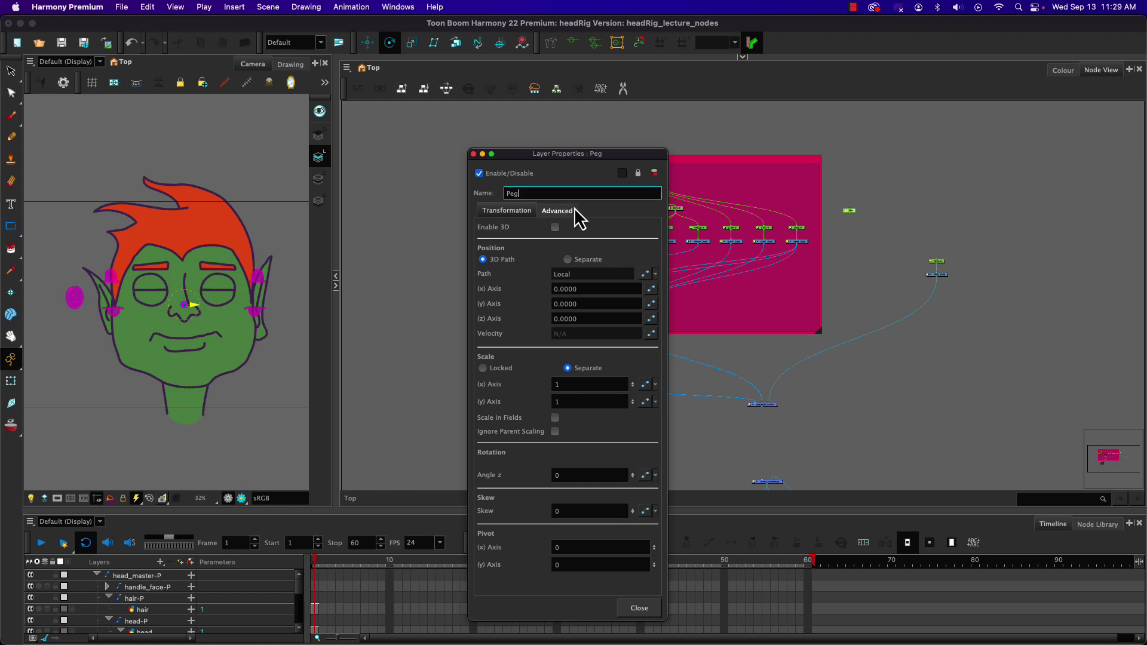
double_click(544, 192)
text(character_master)
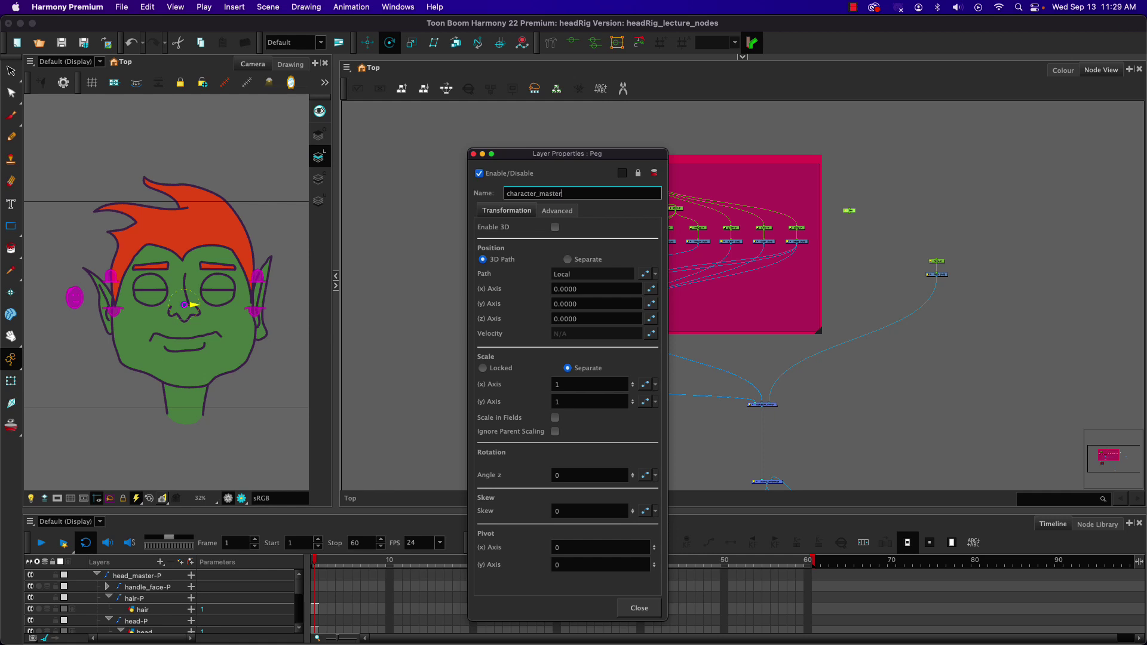
text(-P)
key(Return)
click(473, 154)
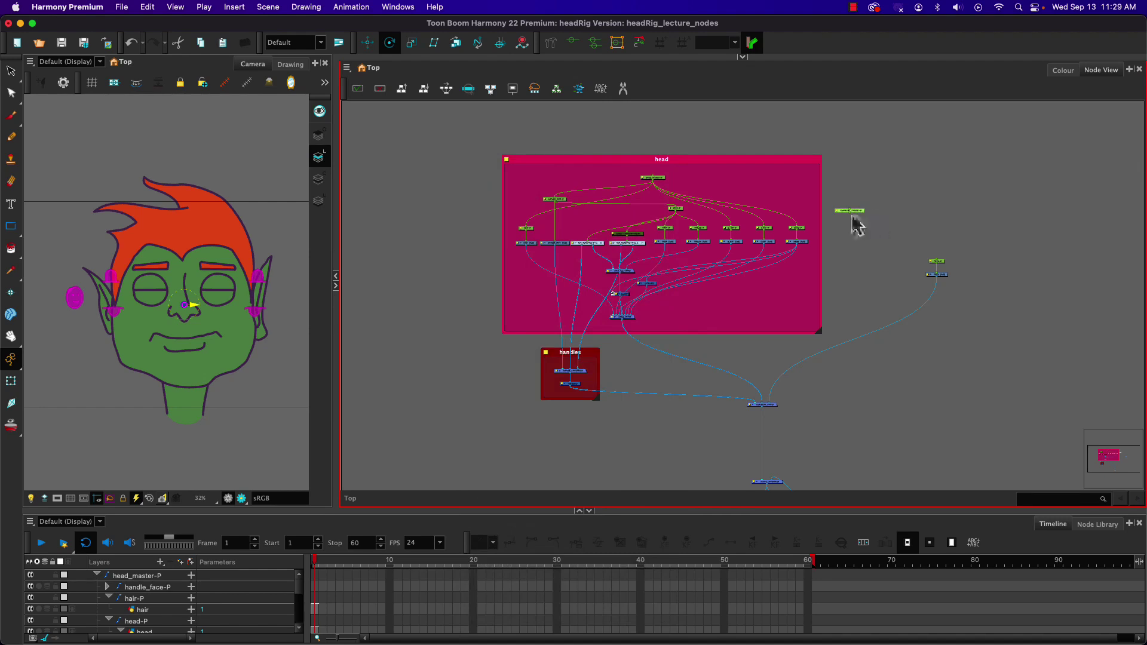
- Parent the head master peg and the neck peg to character_master-P, placed above both, and set its pivot just below the neck
drag(852, 217, 652, 179)
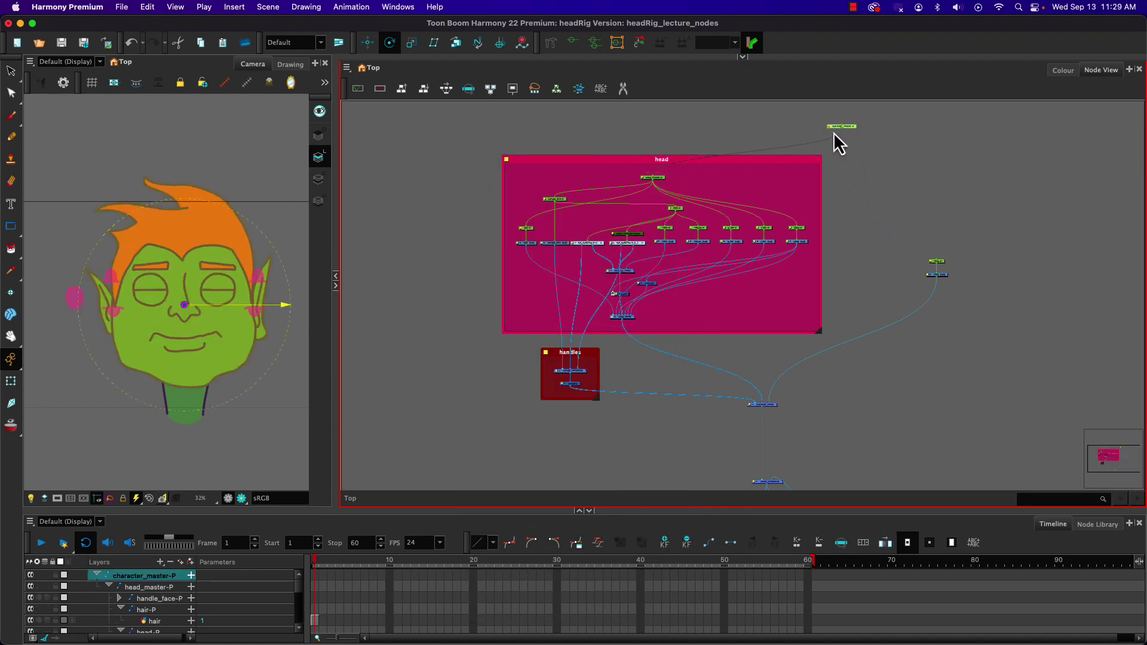
drag(841, 131, 937, 263)
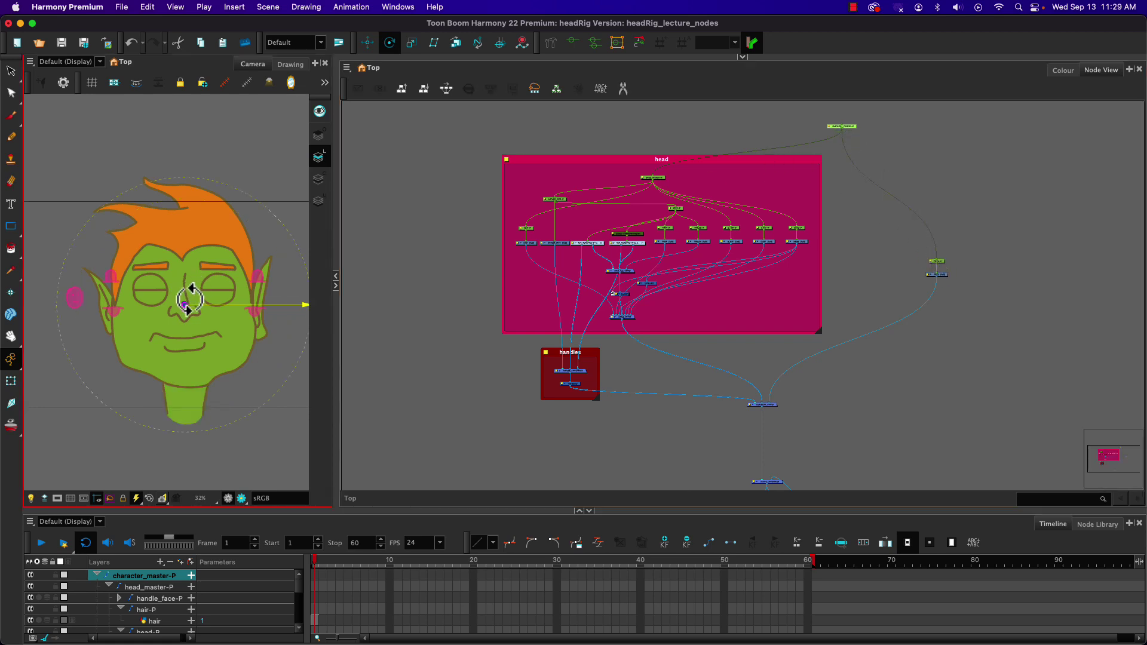
drag(184, 308, 184, 454)
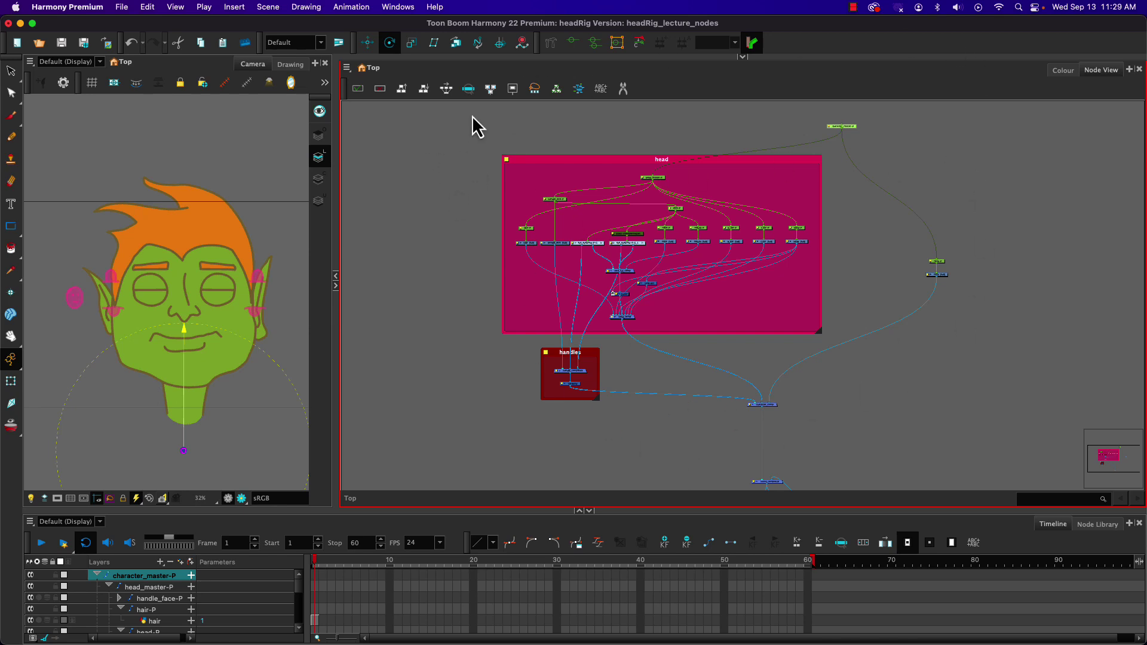
- Group all character nodes, from character_master-P down to character_comp, including the head and handles backdrops
drag(472, 116, 987, 428)
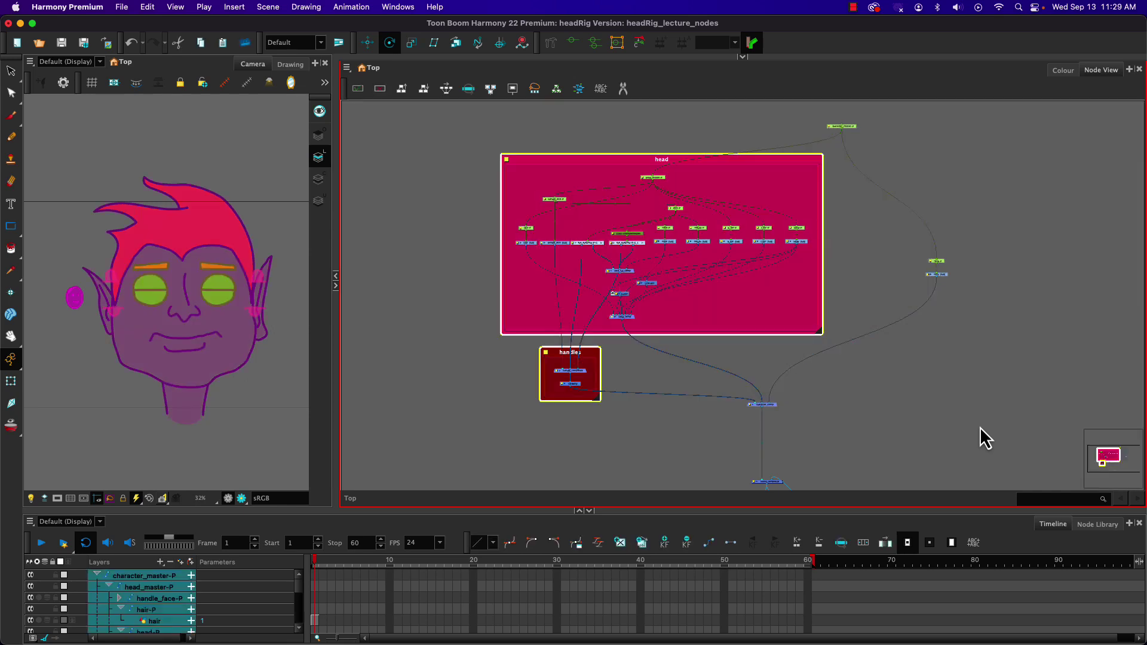
right_click(786, 325)
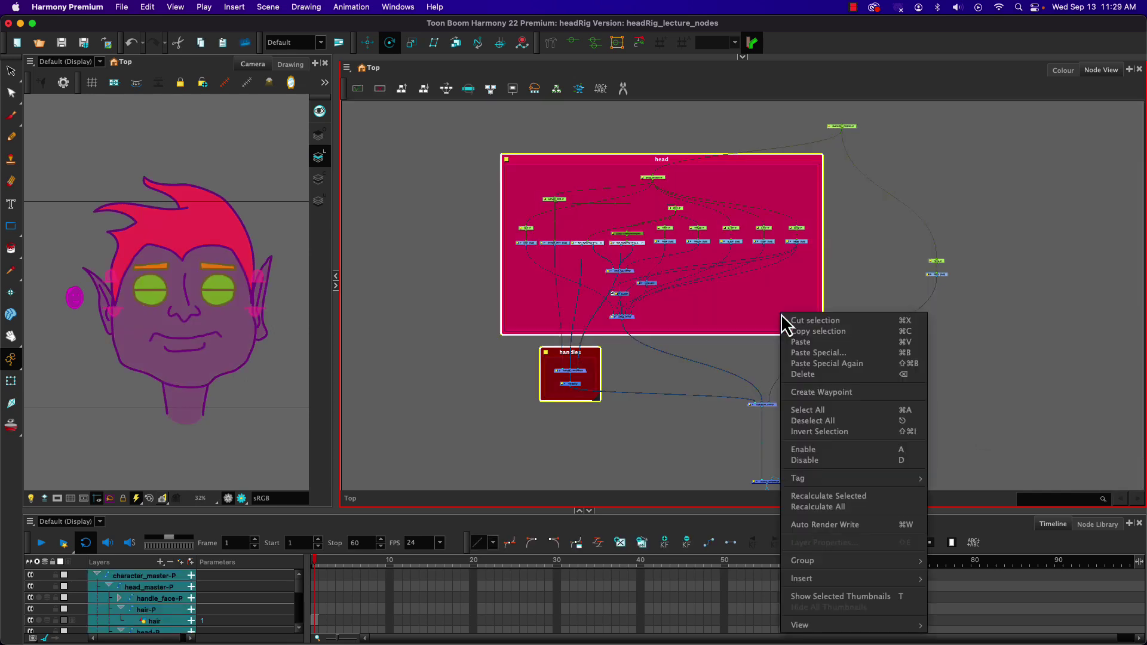
mouse_move(830, 561)
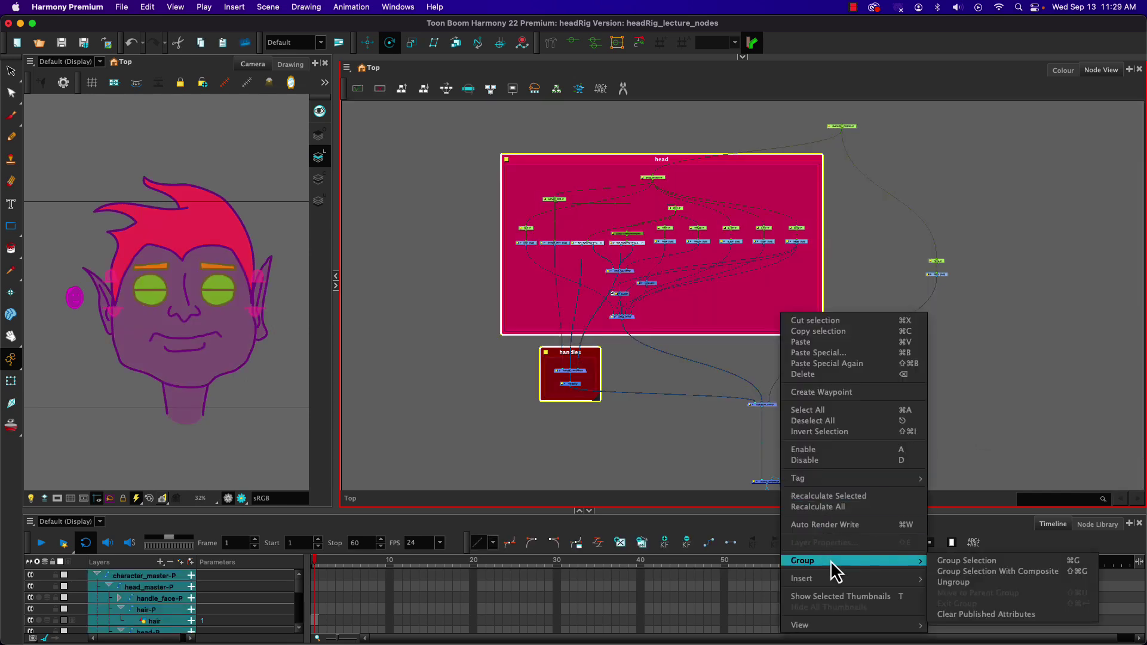
click(976, 561)
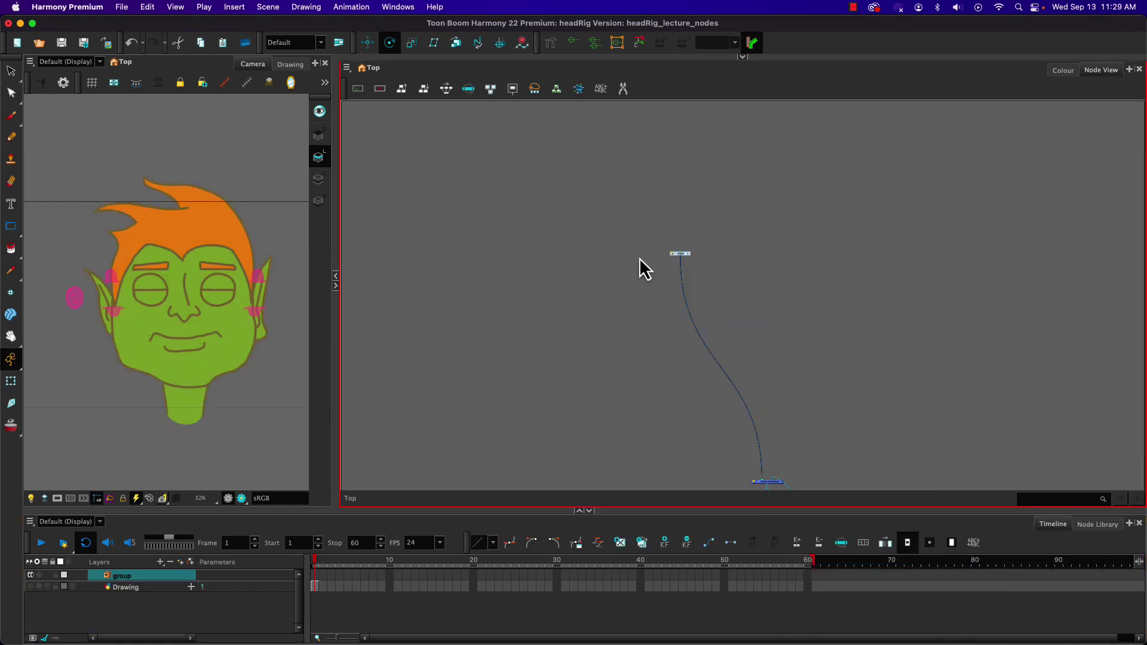
- Rename the new group as character-G
scroll(683, 268, up, 5)
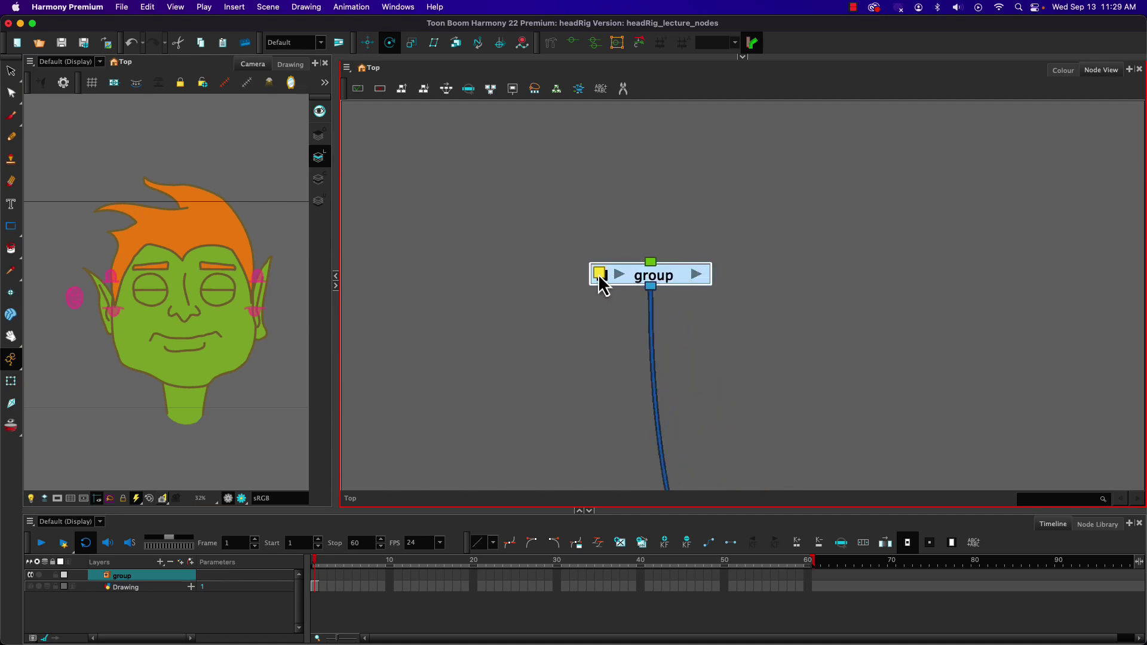
double_click(601, 280)
double_click(525, 193)
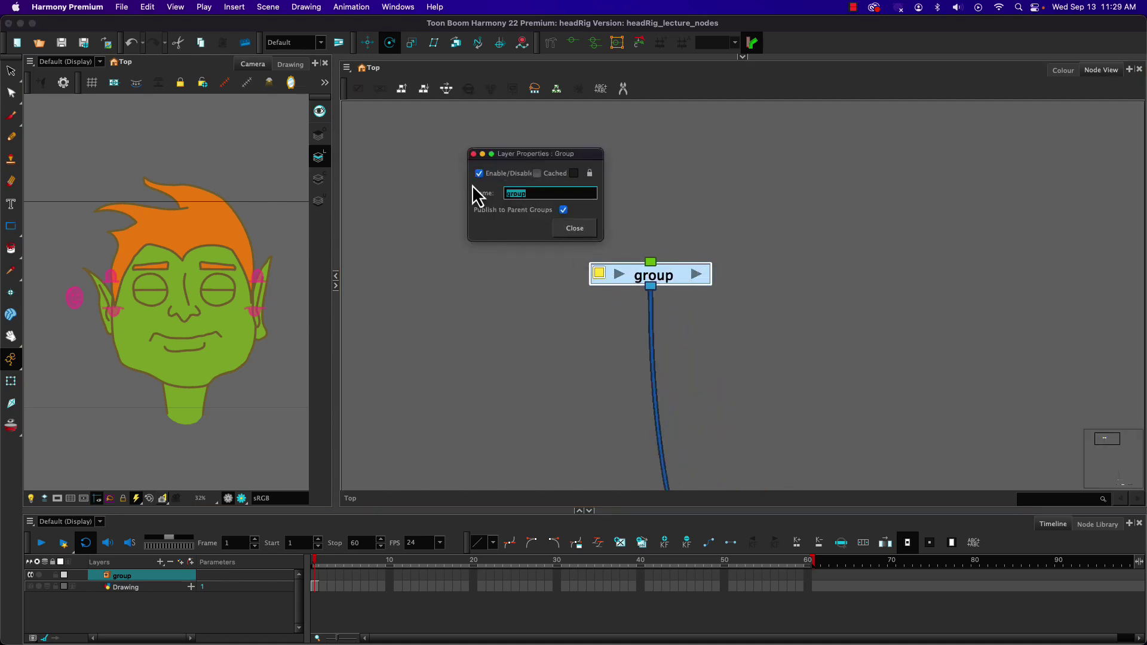
text(character-G)
click(572, 232)
- Move character-G directly above scene_composite, and raise the red drawing node beside it
scroll(556, 338, down, 5)
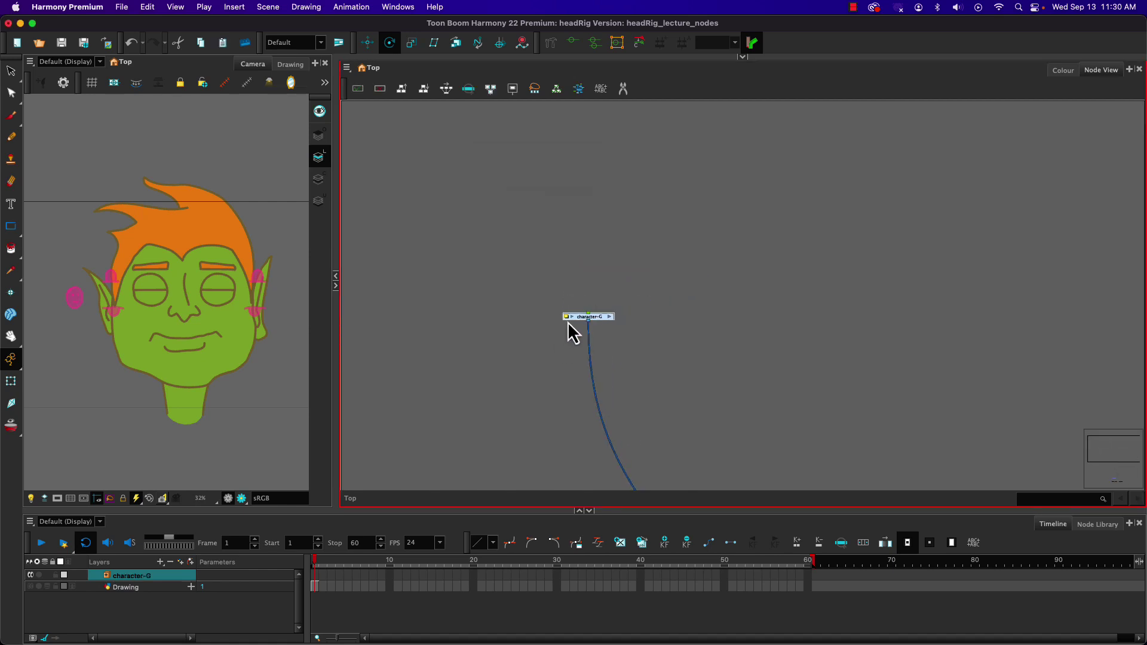
drag(605, 328, 851, 445)
drag(697, 420, 623, 132)
drag(776, 159, 604, 299)
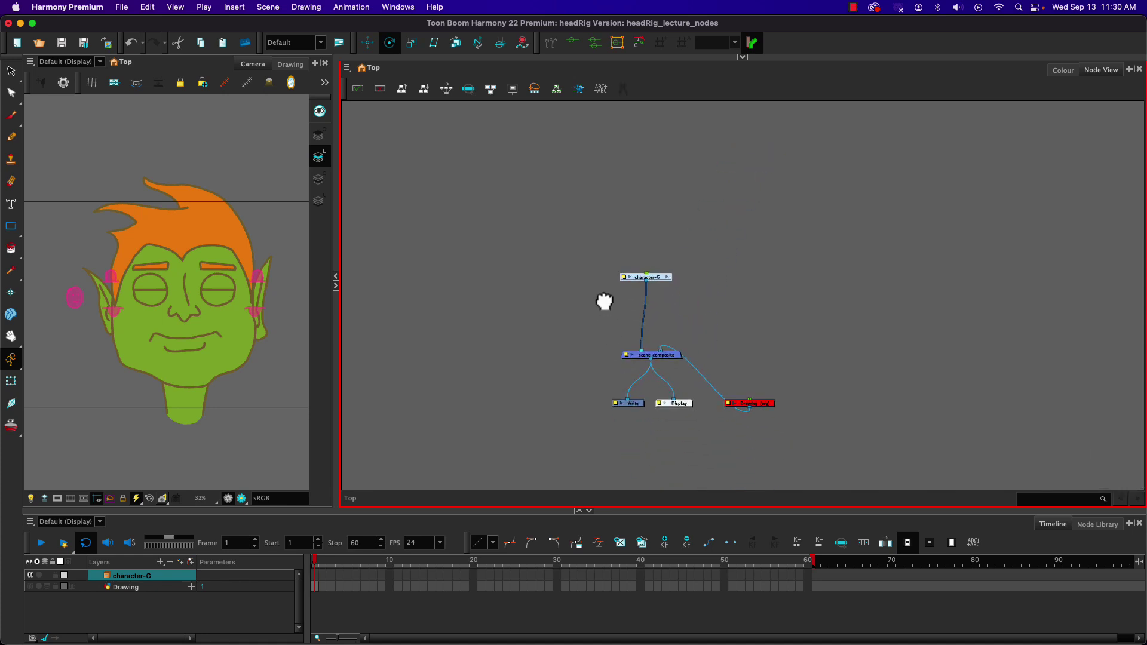
drag(763, 409, 762, 332)
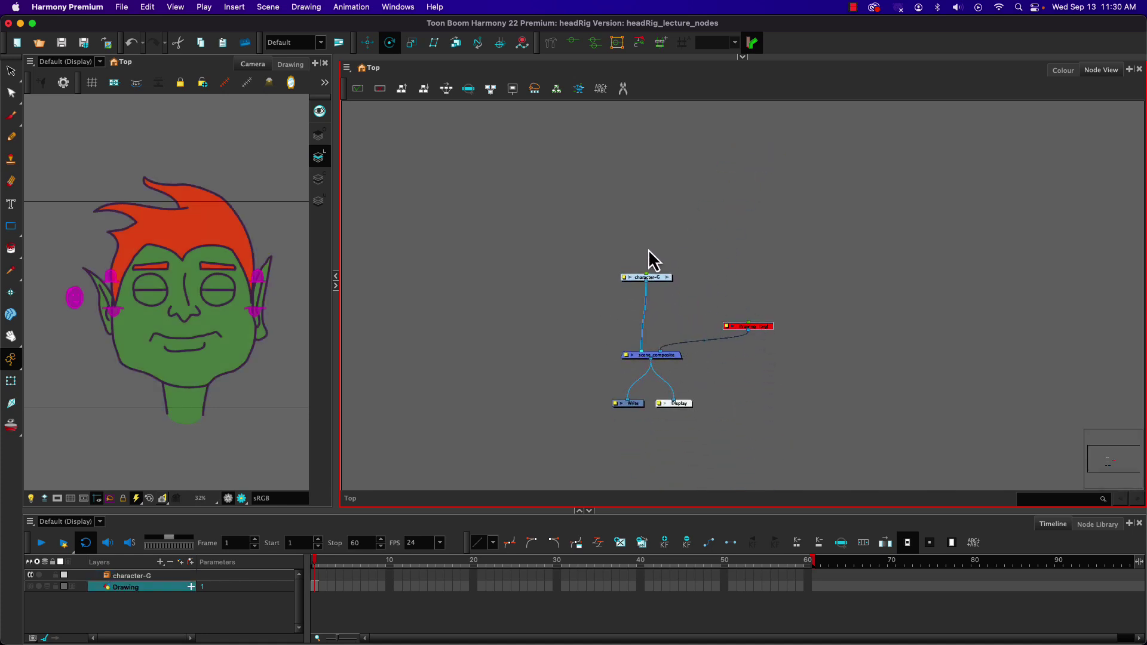
- Look inside the character-G group, return to the top level, and move the group slightly closer to scene_composite
click(668, 278)
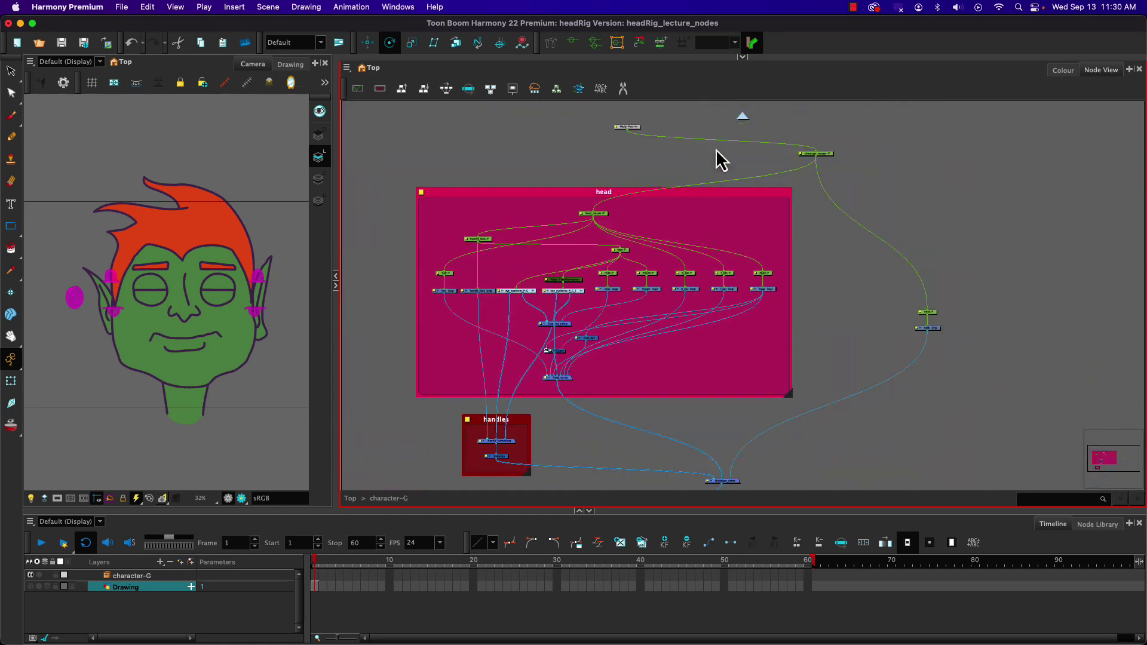
click(743, 118)
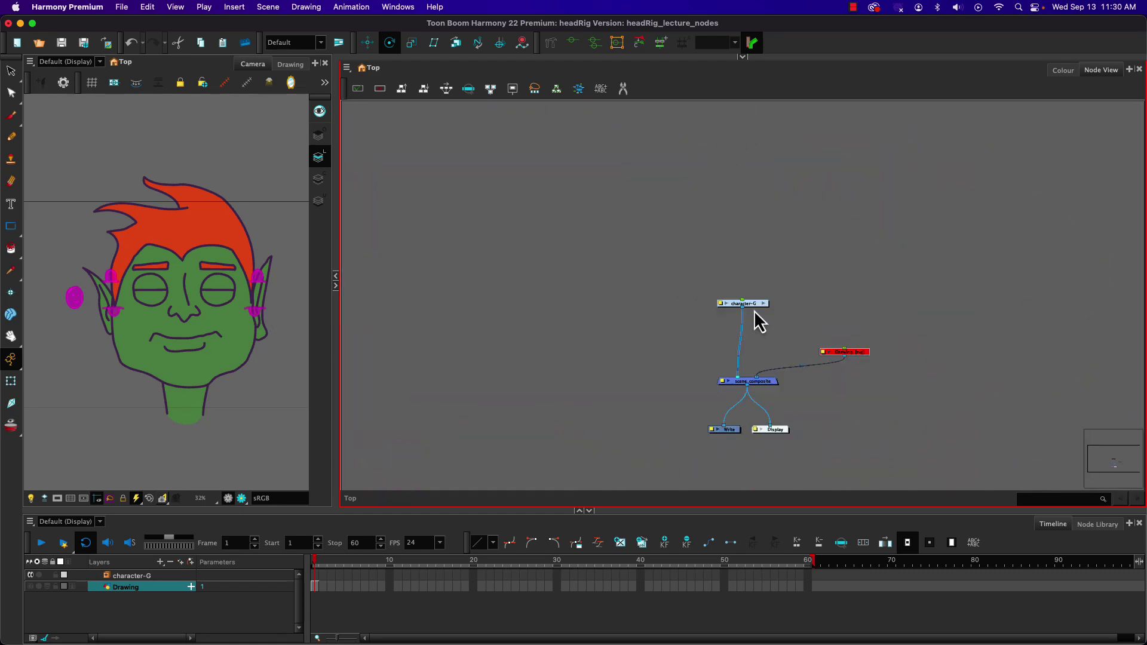
mouse_move(752, 305)
mouse_down()
mouse_move(722, 315)
mouse_move(745, 330)
mouse_up()
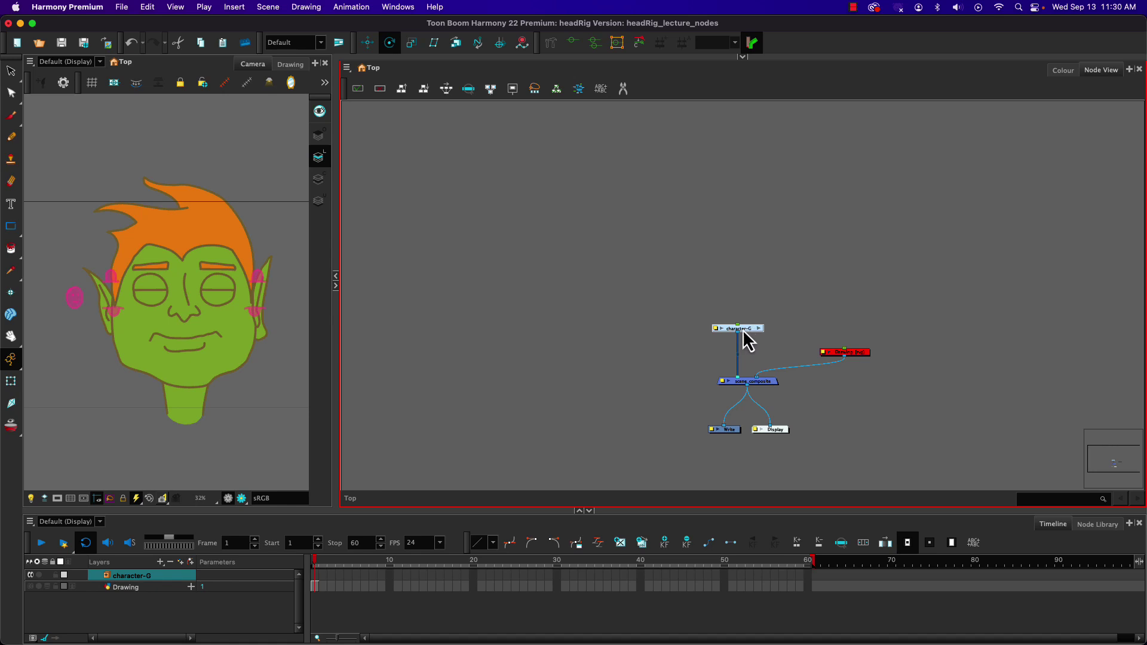
- Add a parent peg to the character-G group and place it directly above the group
click(634, 315)
click(746, 331)
key(super+p)
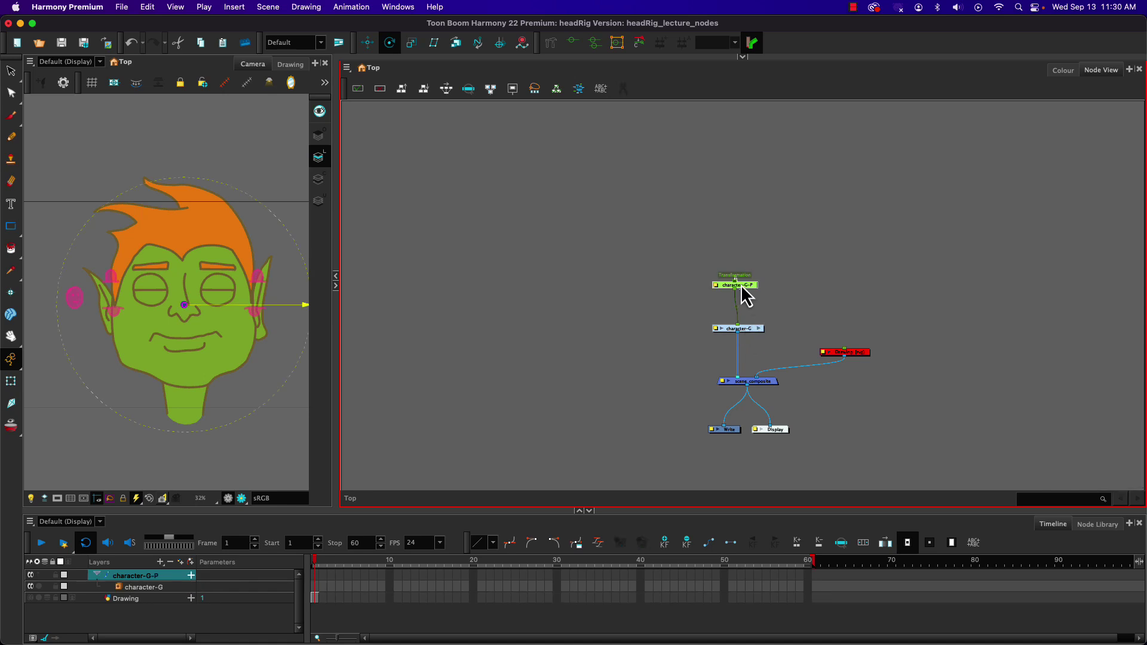
drag(743, 286, 746, 293)
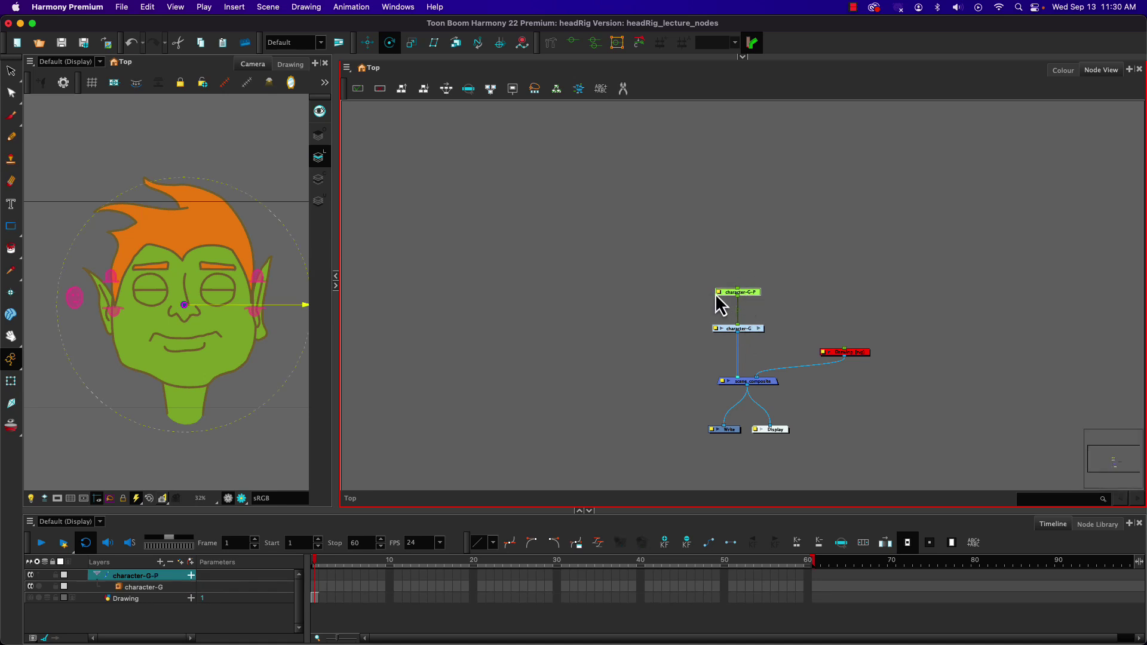
- Try scaling the whole character down with the Transform tool on its parent peg, undoing each attempt
click(11, 380)
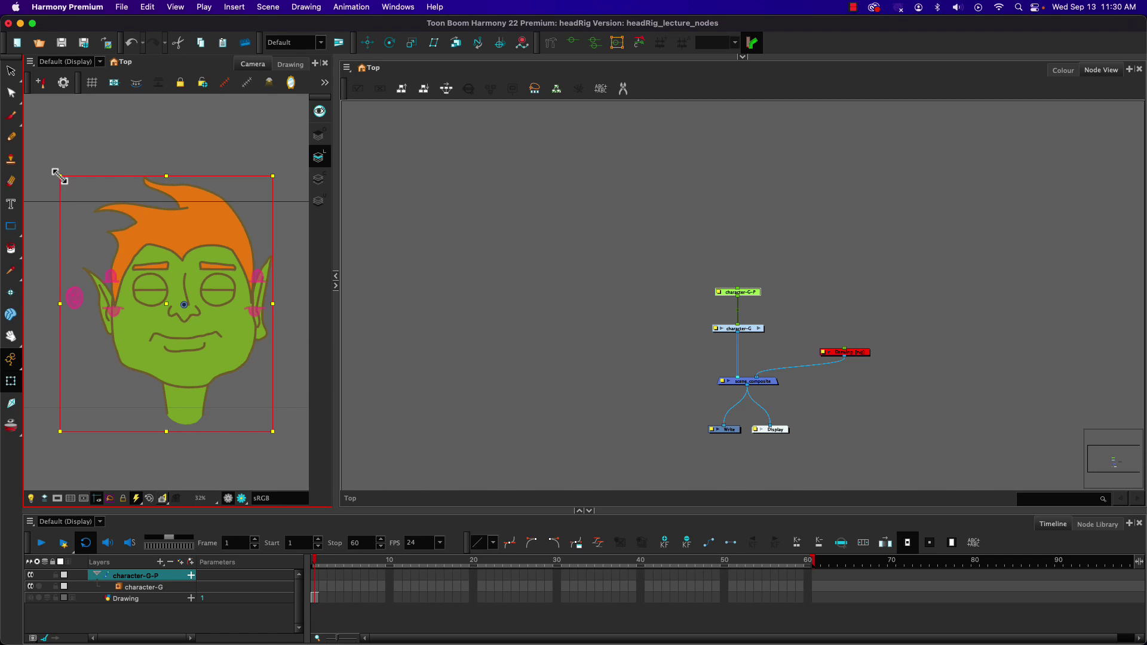
drag(59, 176, 69, 226)
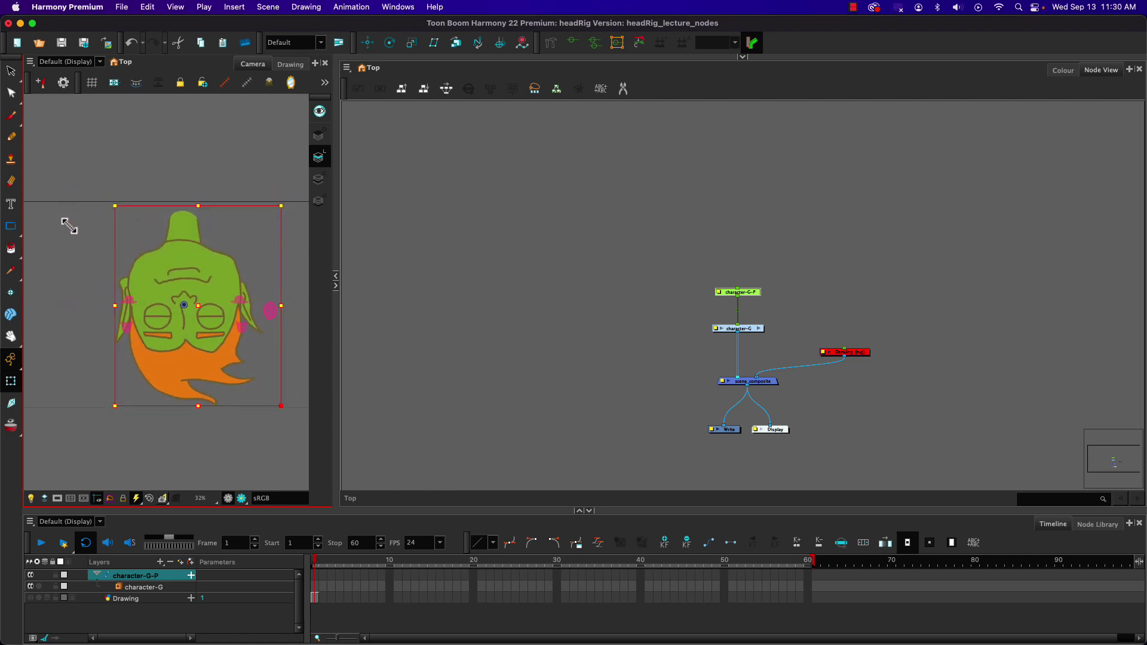
key(super+z)
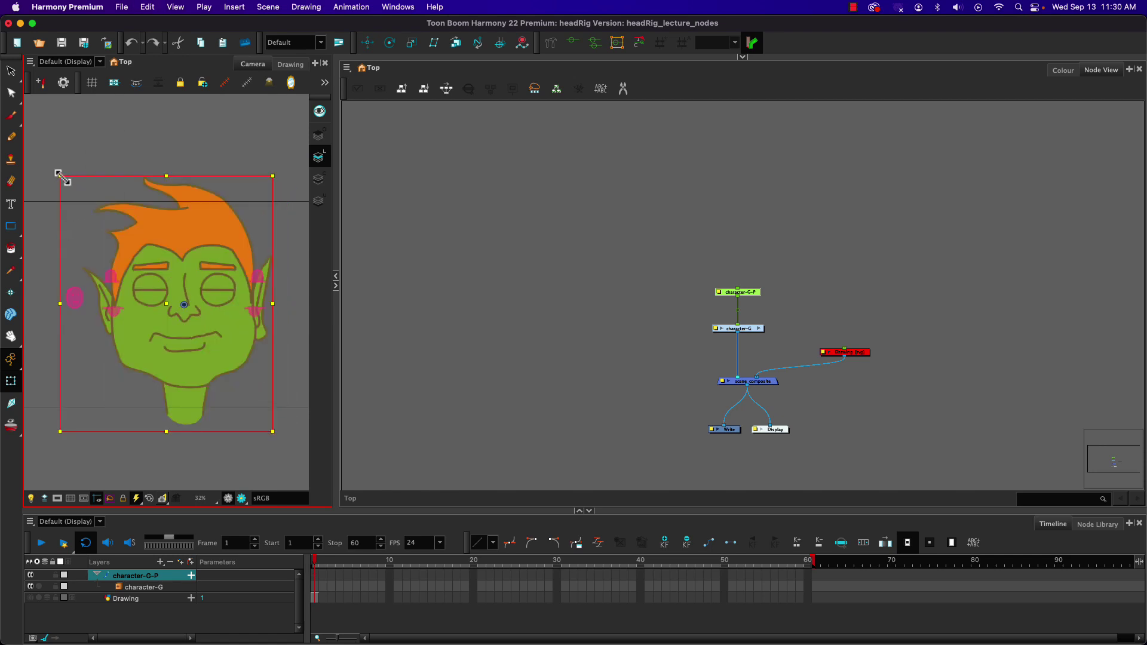
drag(60, 176, 95, 263)
key(super+z)
drag(60, 176, 111, 247)
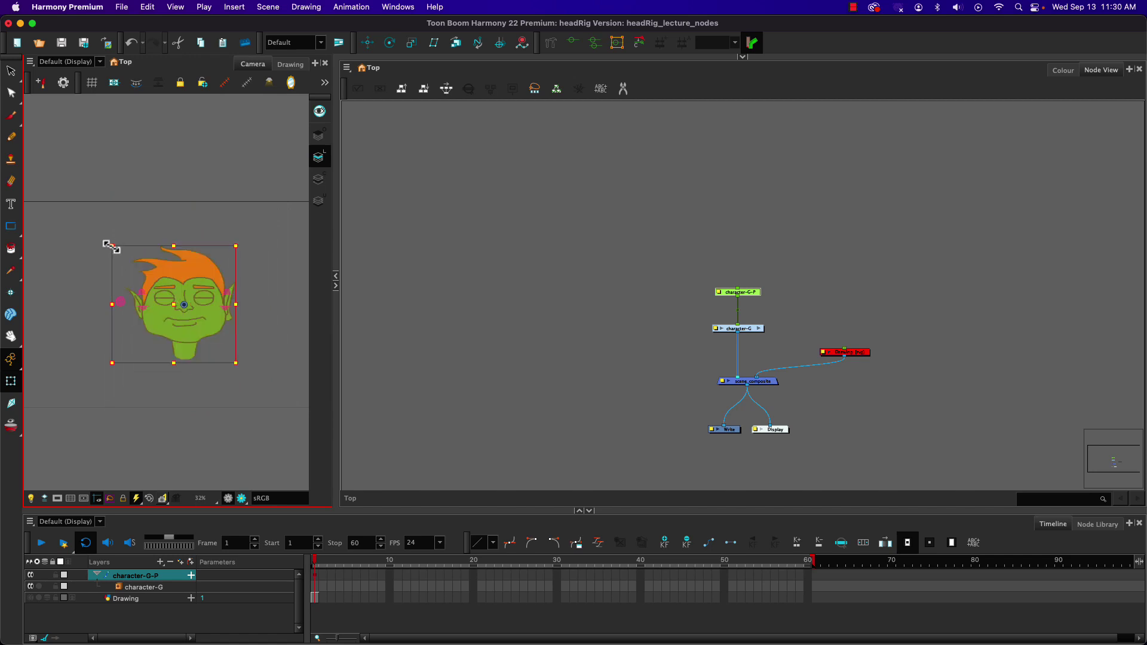
key(super+z)
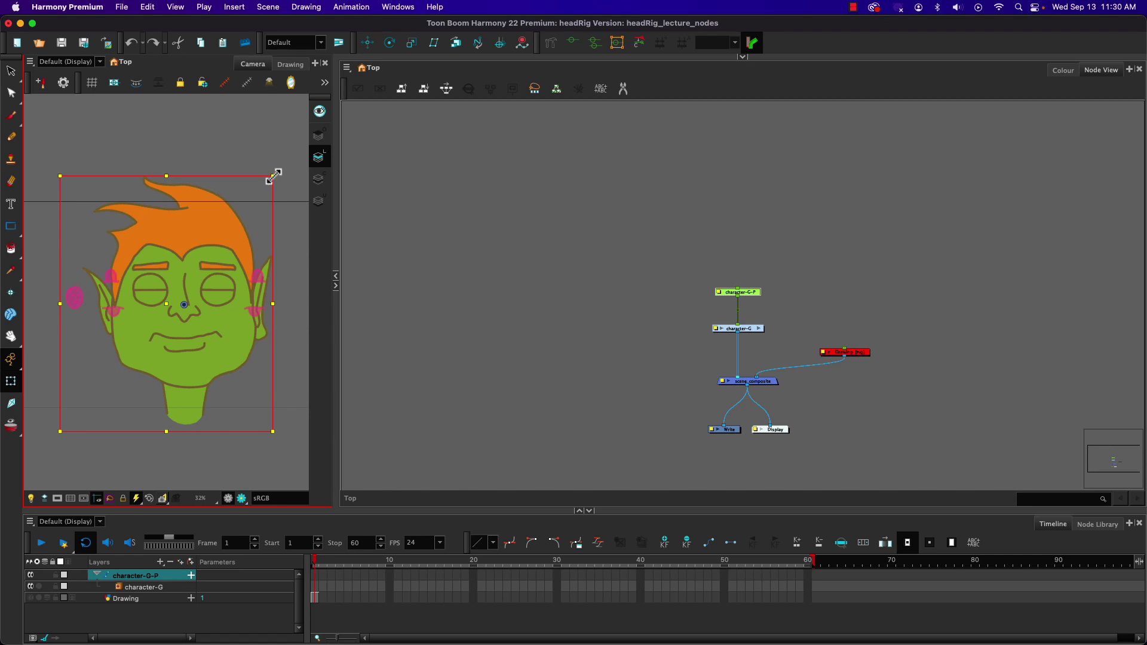
- Scale the whole character down uniformly to about 0.22, mask the area outside the camera frame, and deselect the peg
drag(271, 178, 193, 274)
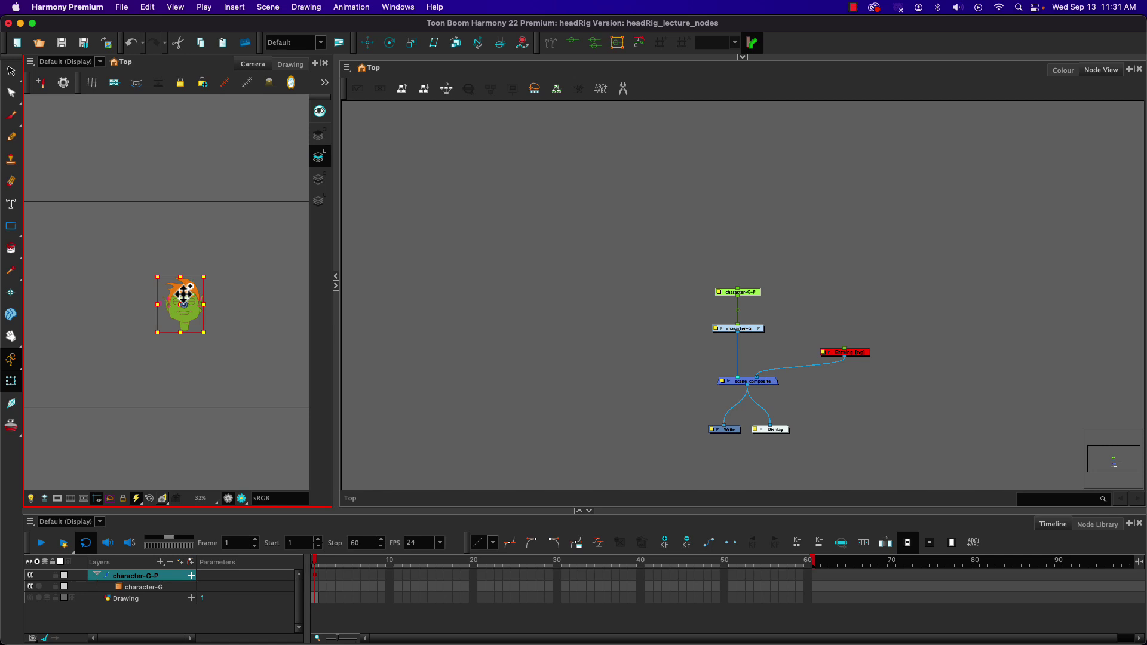
click(57, 498)
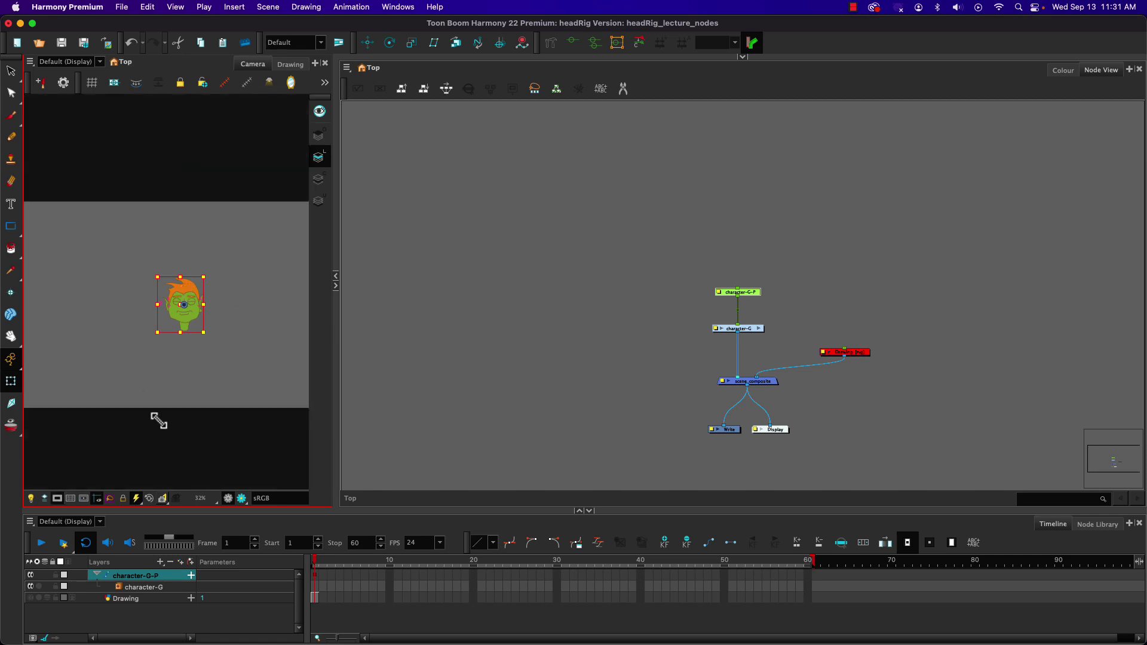
click(709, 286)
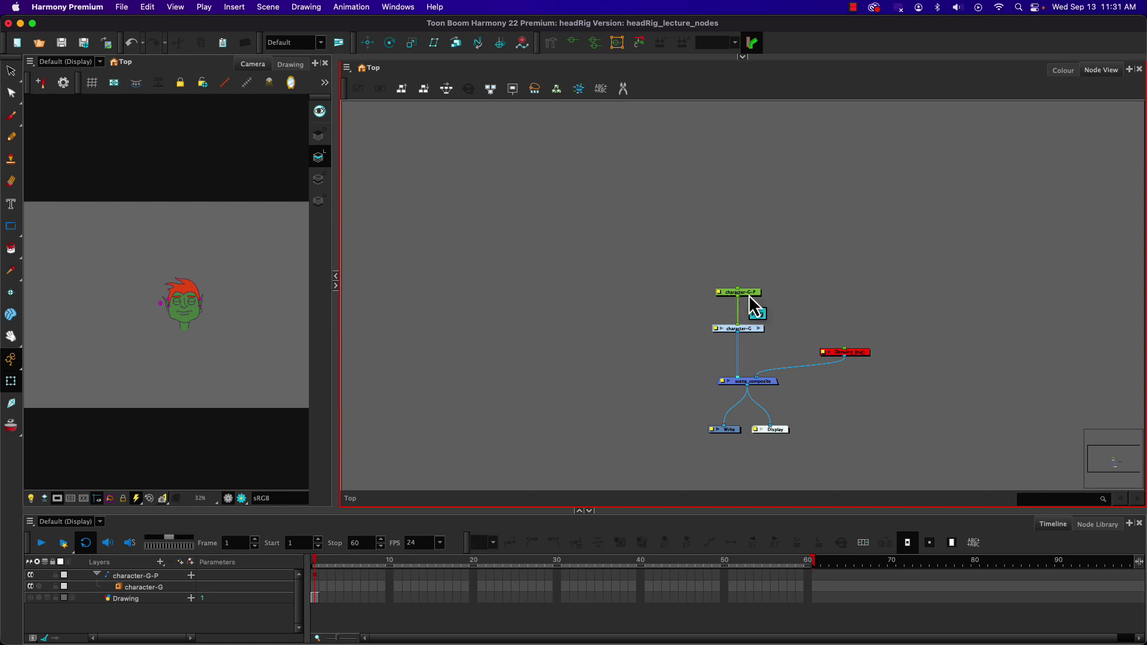
- Rename the group's parent peg as character-scene-P
click(718, 293)
click(545, 194)
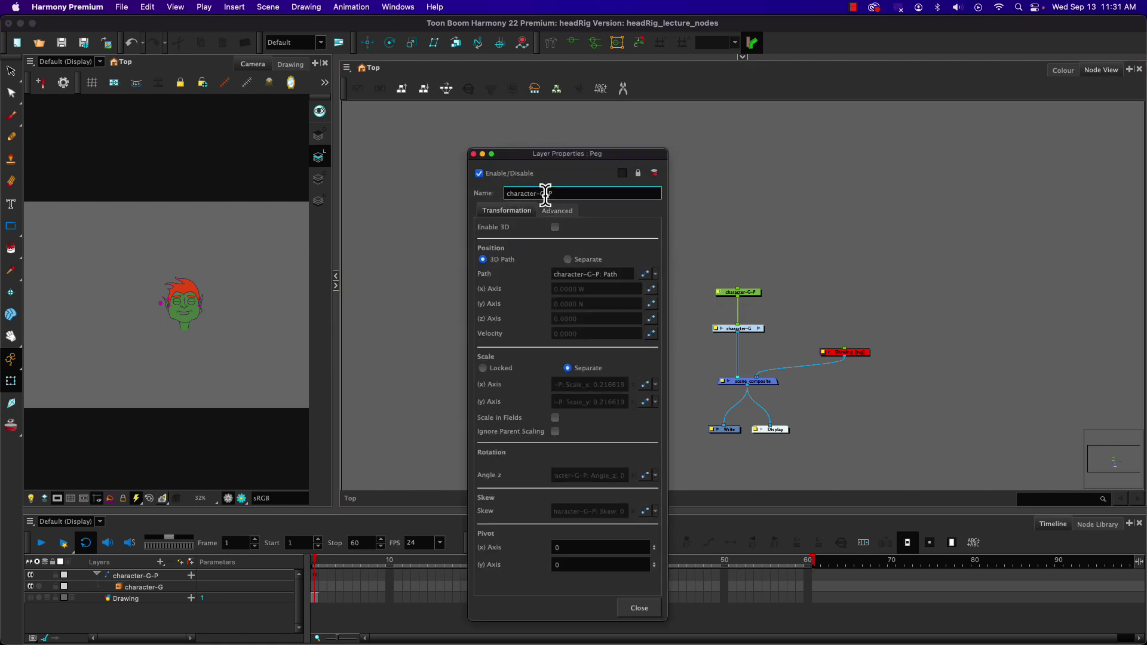
double_click(543, 193)
text(scene)
click(643, 609)
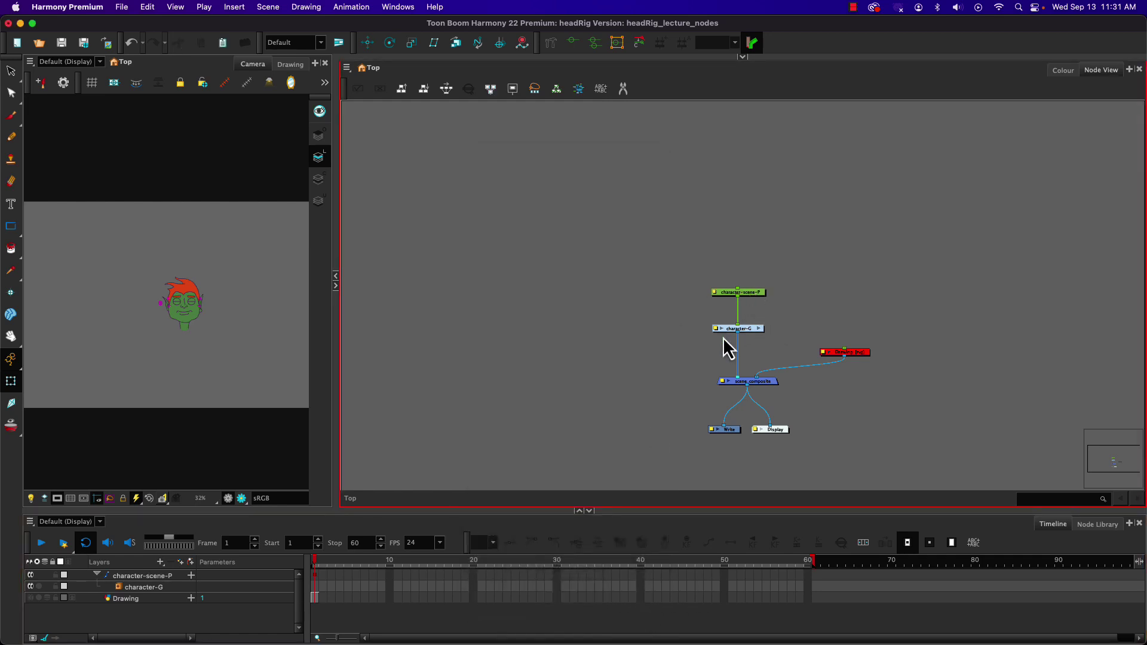
- Try the face handle beside the head and the upper eyelid handle by moving each slightly with the Transform tool
click(189, 320)
scroll(189, 320, up, 3)
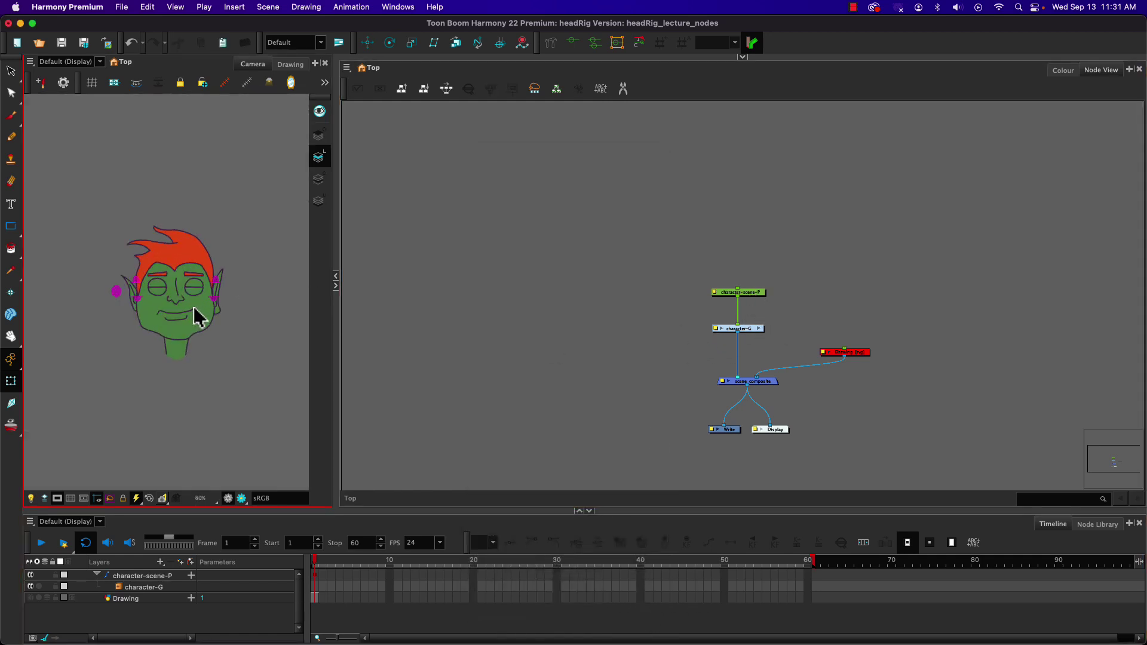
scroll(185, 303, up, 2)
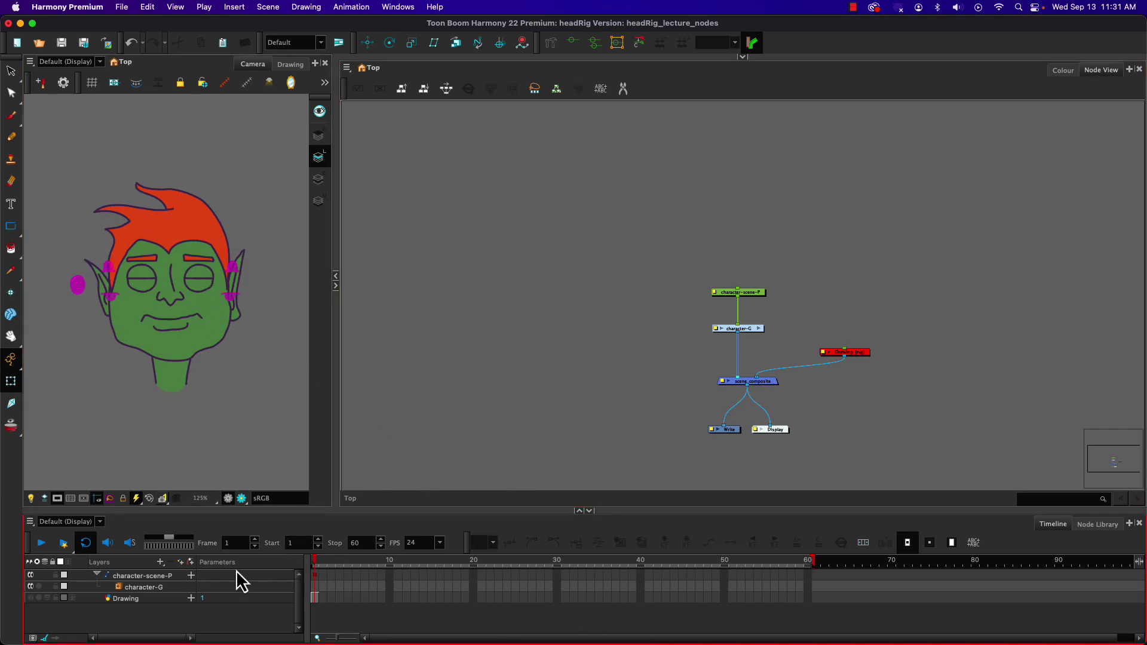
click(77, 286)
mouse_move(77, 286)
mouse_down()
mouse_move(56, 295)
mouse_move(74, 290)
mouse_up()
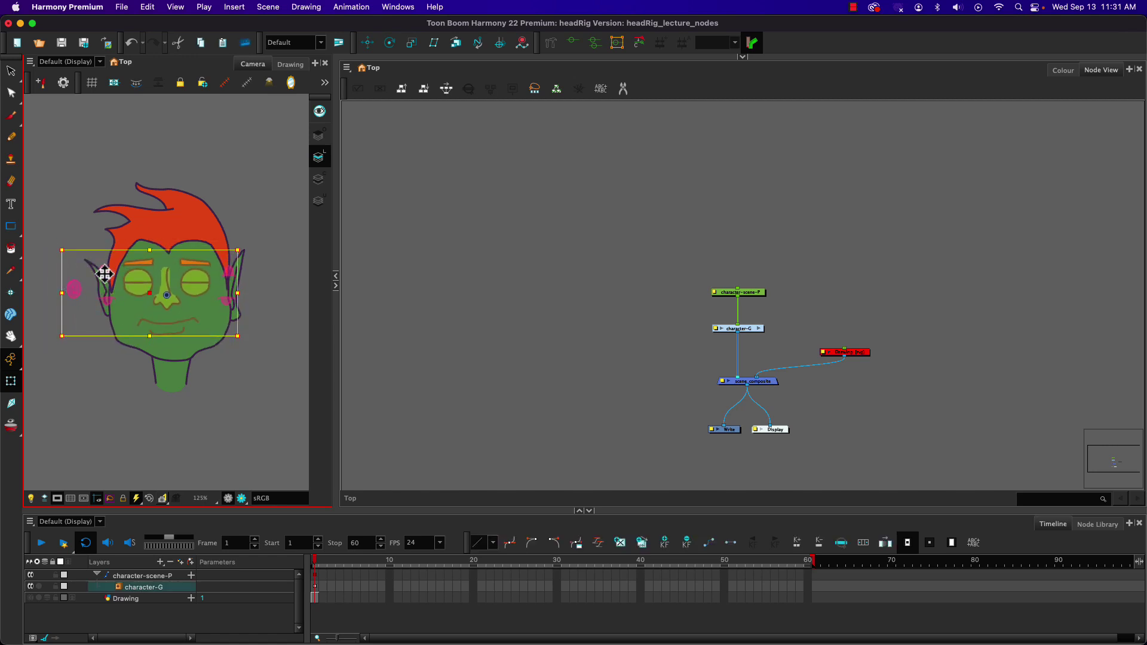
key(Escape)
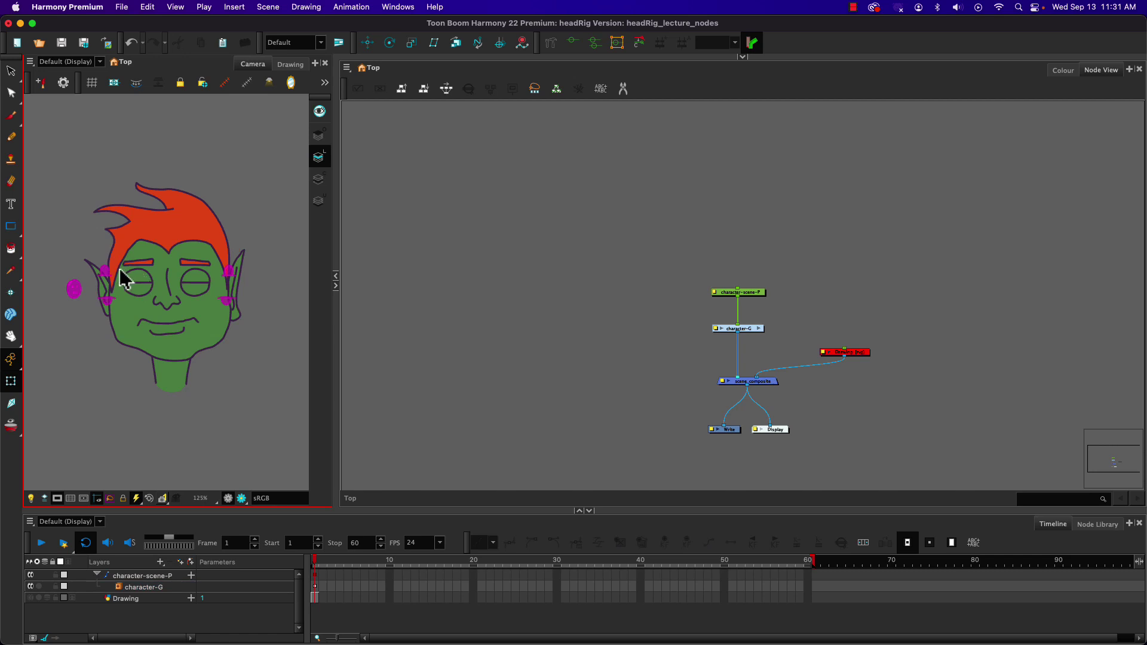
click(109, 276)
drag(106, 271, 105, 262)
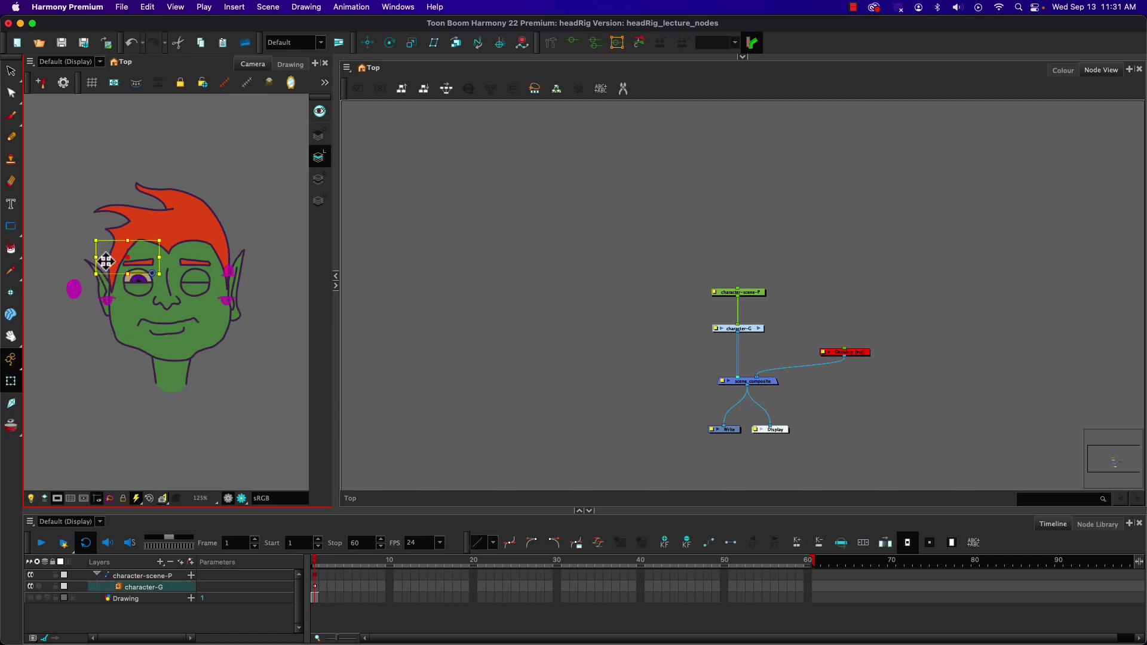
- Try moving the eyebrow above the opened eye with its deformer shown, undoing the moves and deselecting it
click(150, 264)
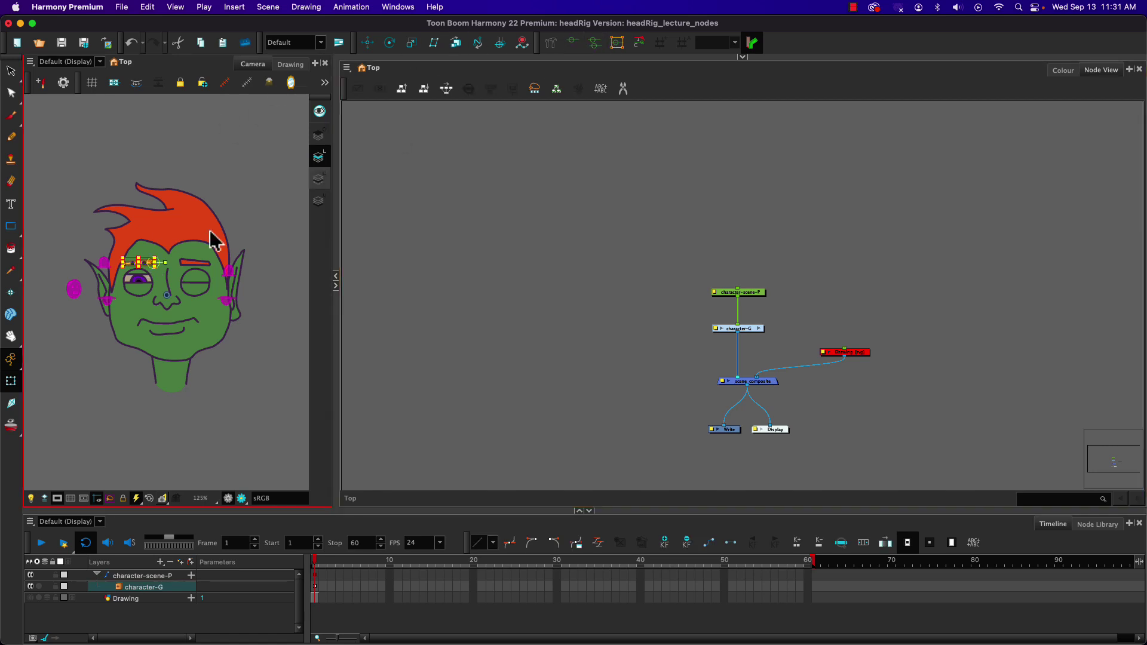
scroll(131, 264, up, 4)
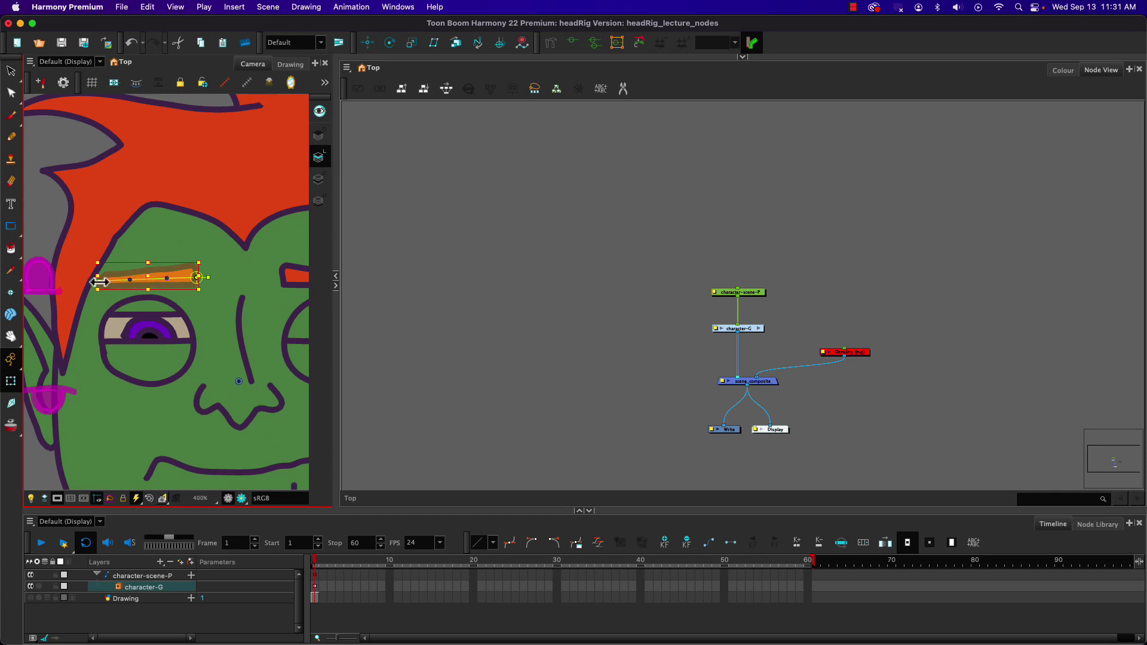
drag(99, 282, 102, 282)
drag(102, 282, 107, 257)
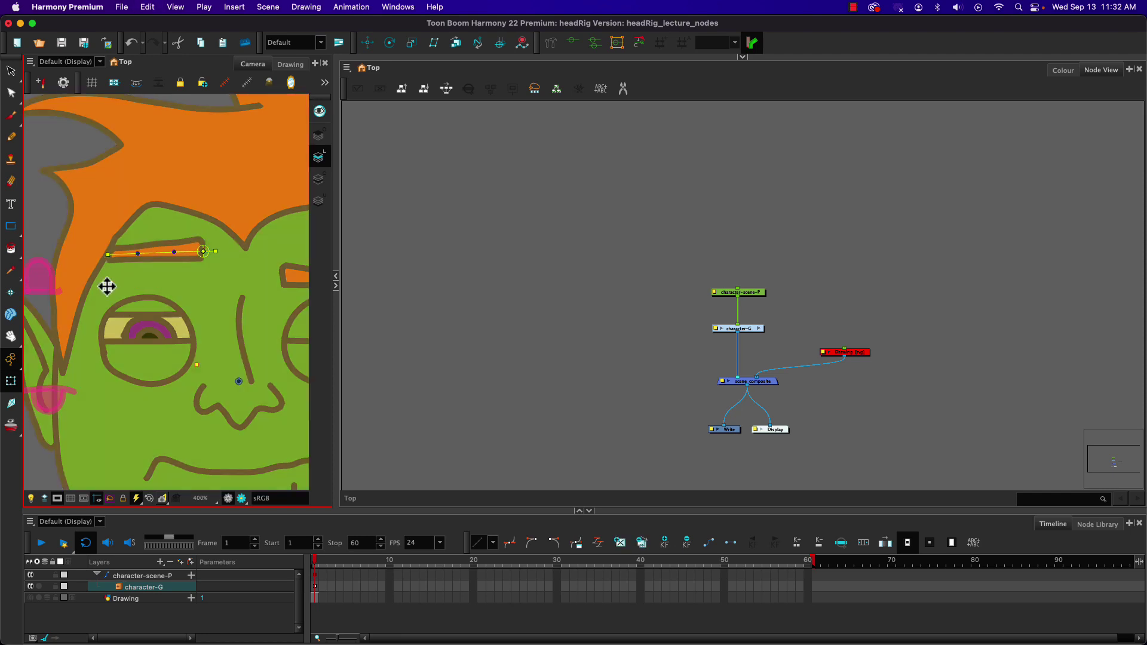
key(super+z)
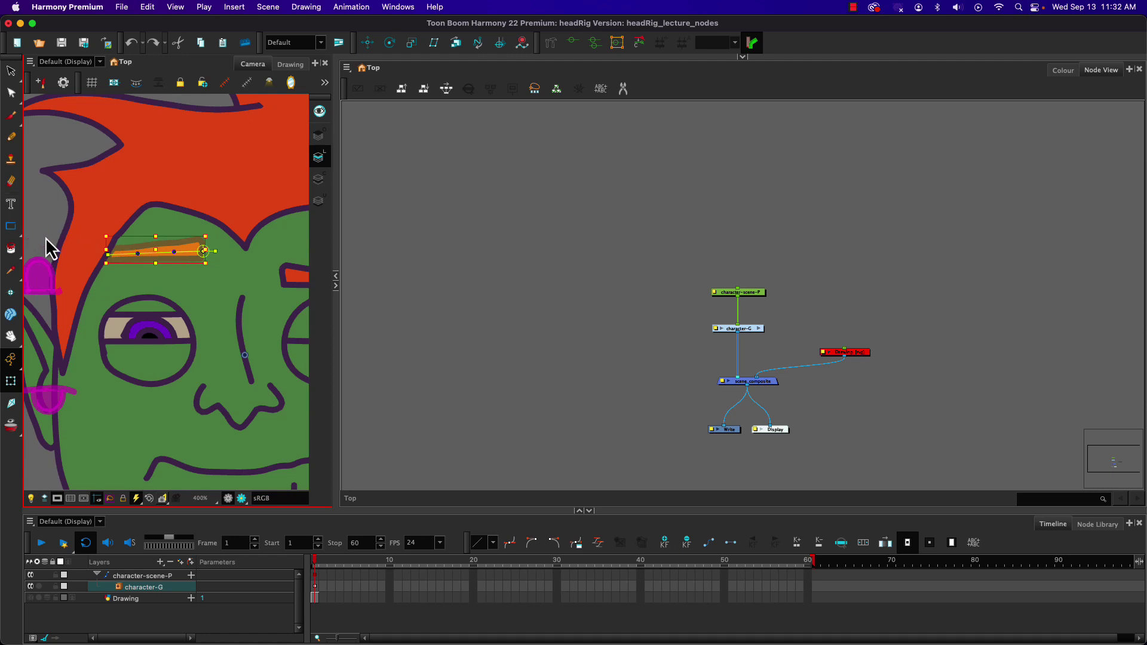
key(super+z)
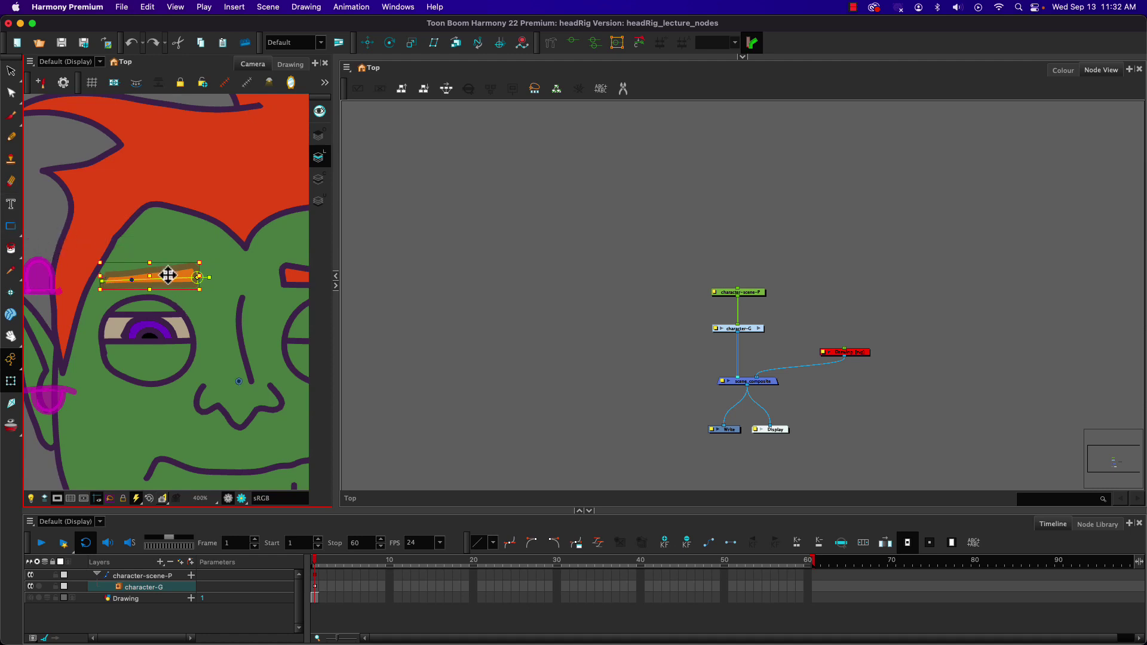
drag(168, 279, 171, 259)
key(super+z)
click(45, 231)
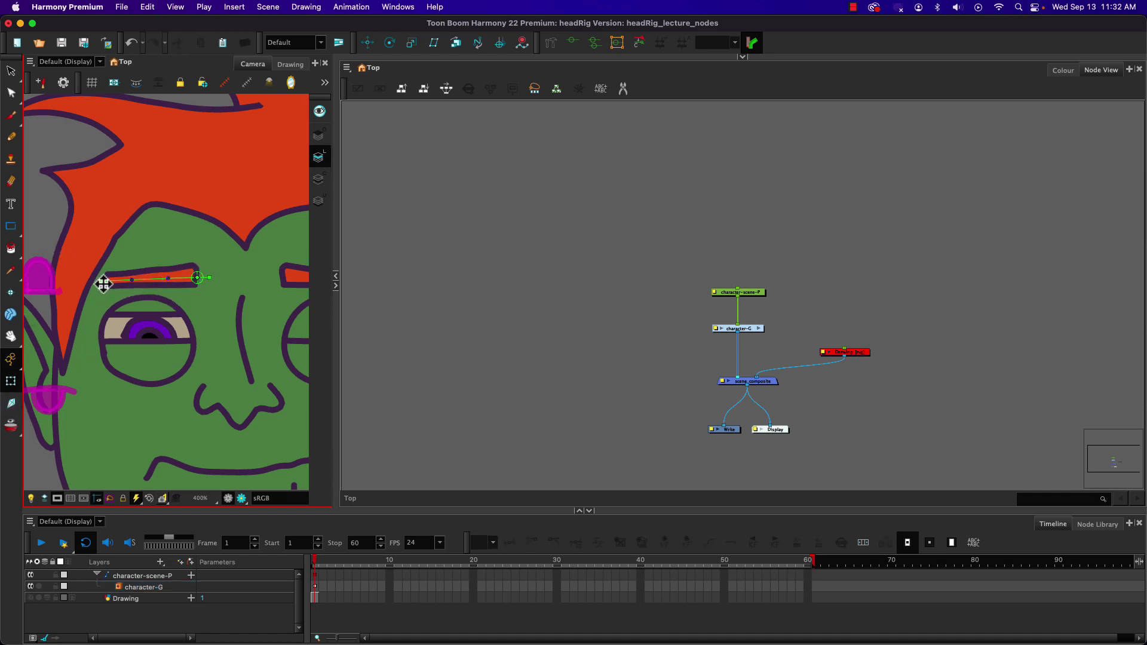
- Bend that eyebrow into an S-curve by moving its outer deformer point and curve handles, and deselect it
drag(100, 283, 138, 214)
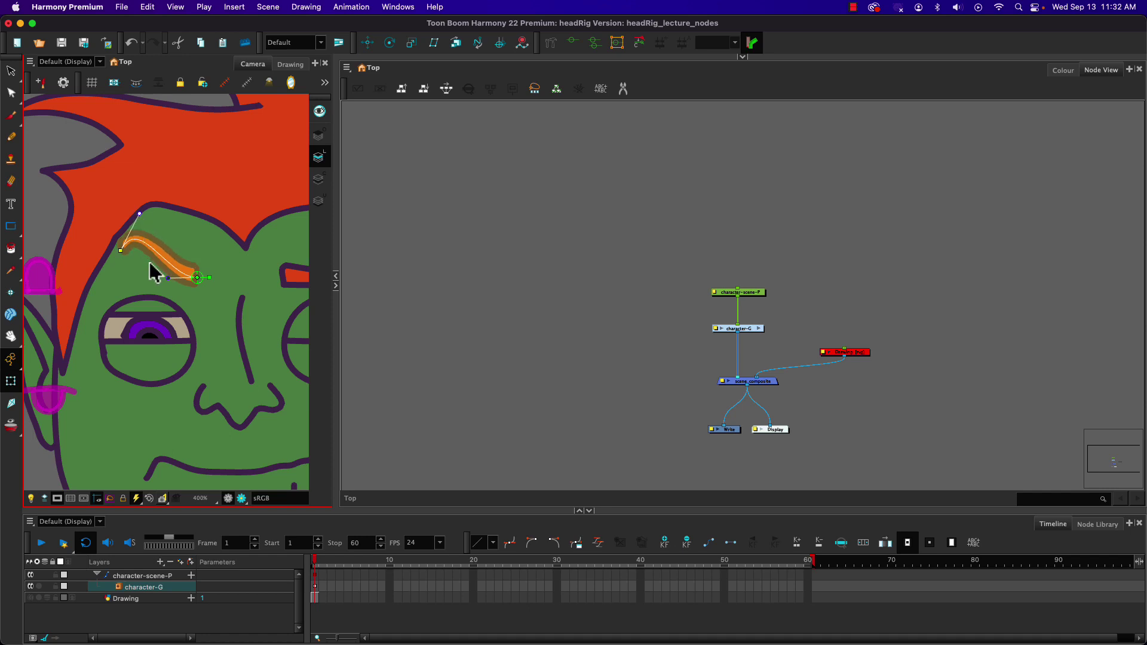
drag(169, 278, 155, 312)
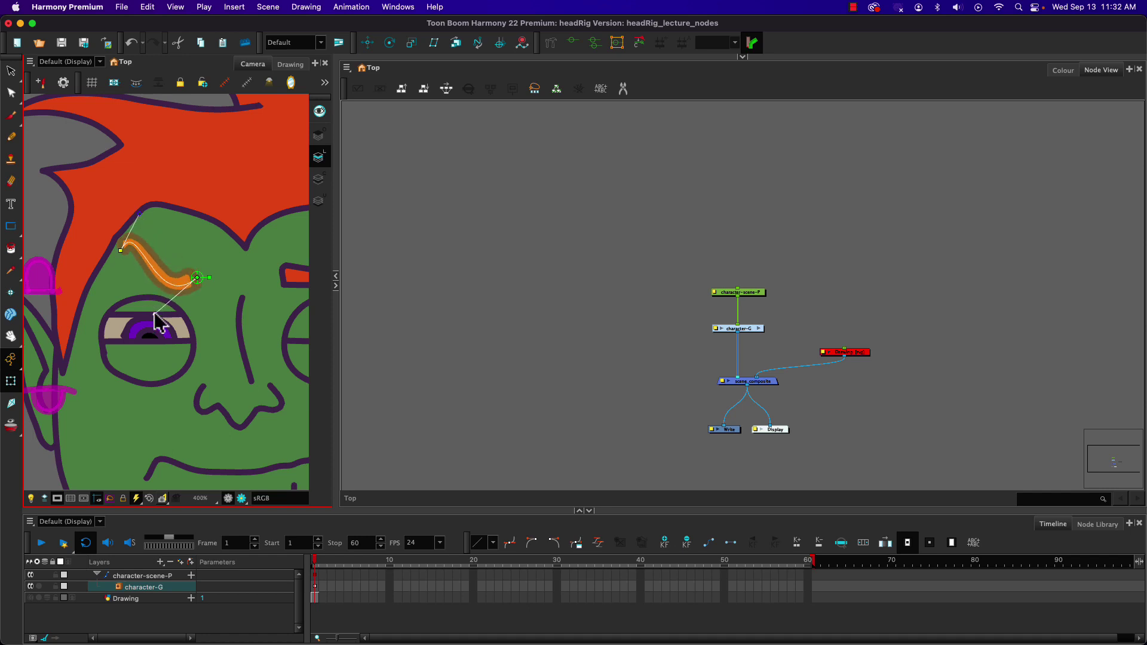
scroll(154, 314, down, 4)
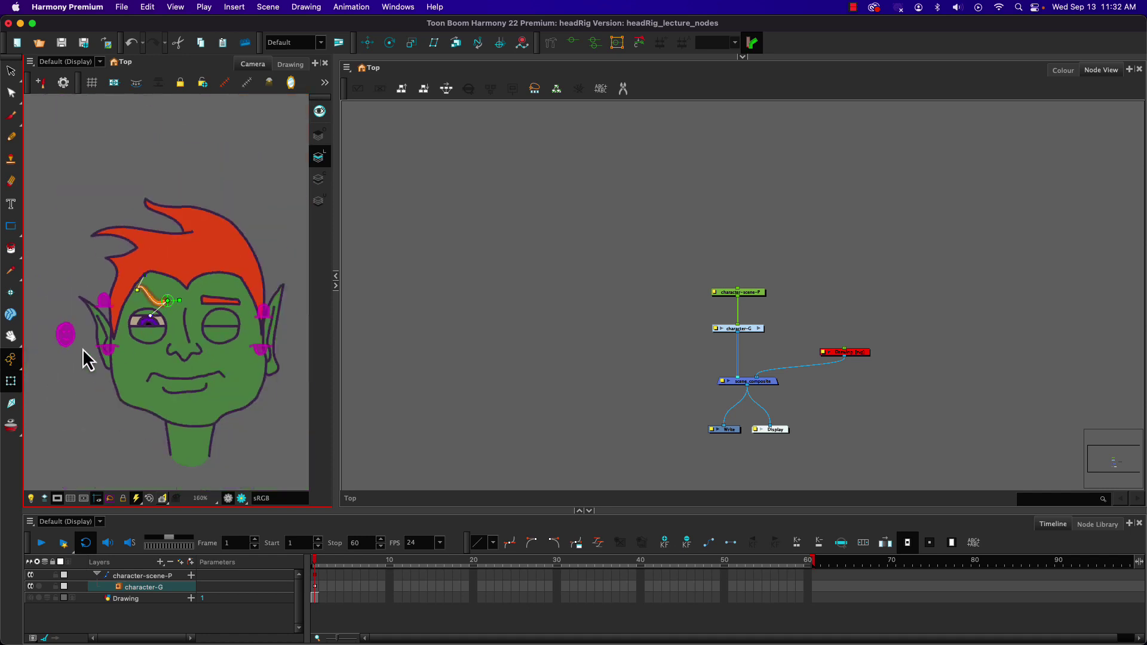
click(67, 410)
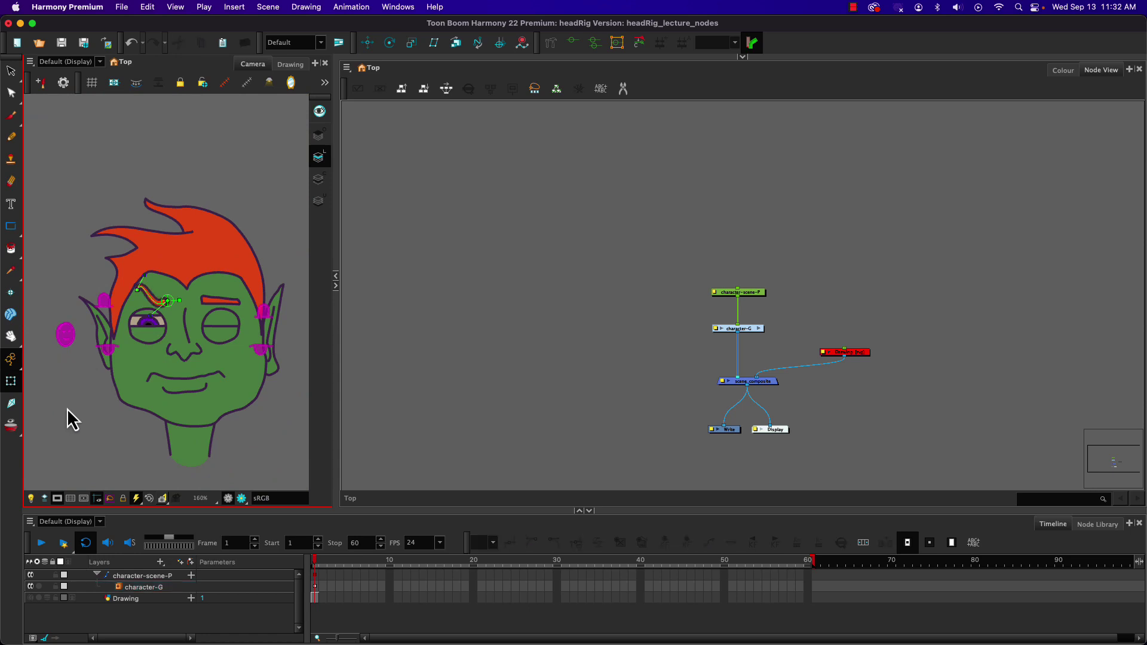
- Hide all controls, show the deformation controls of the whole character, and reset character-G to its default pose at frame 1
click(244, 82)
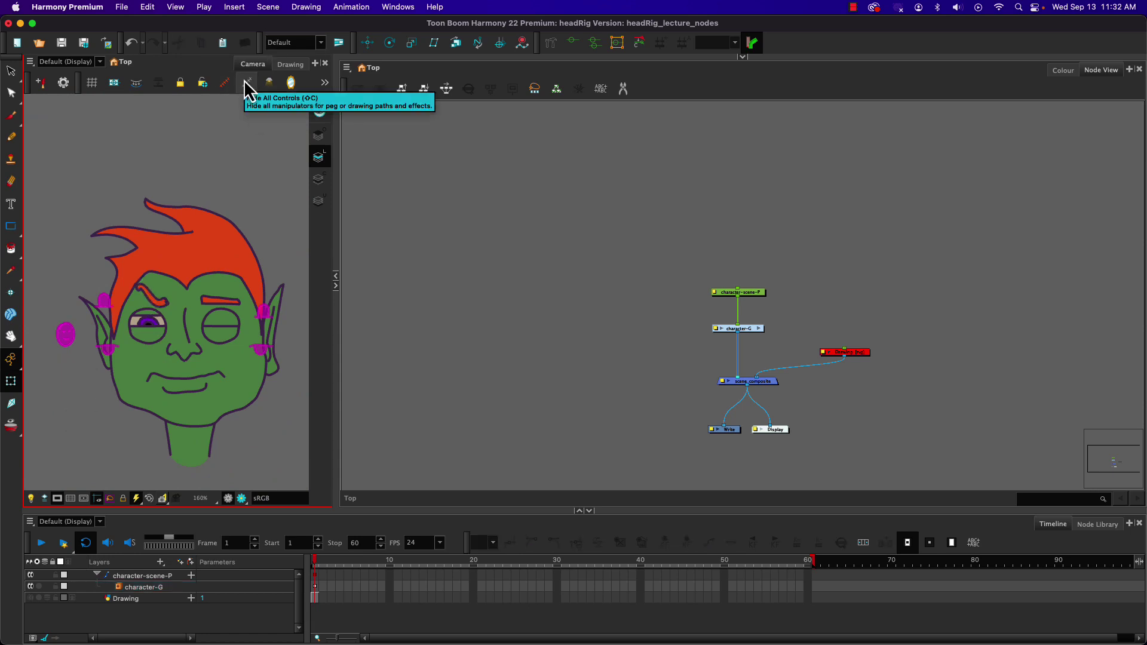
click(149, 328)
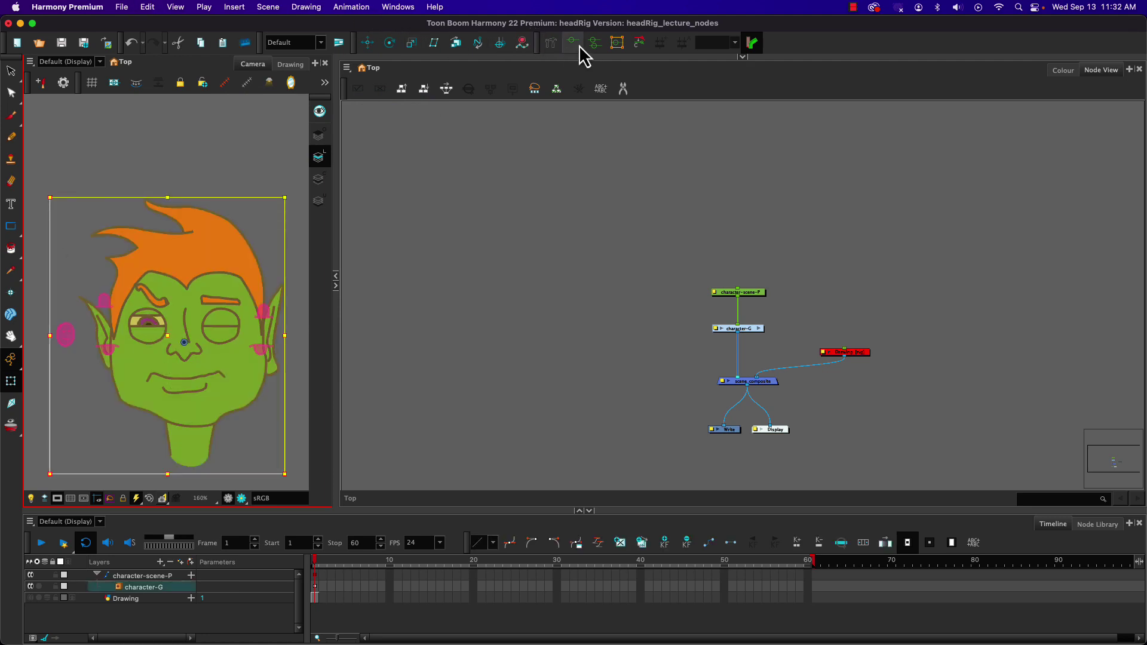
click(594, 44)
click(163, 146)
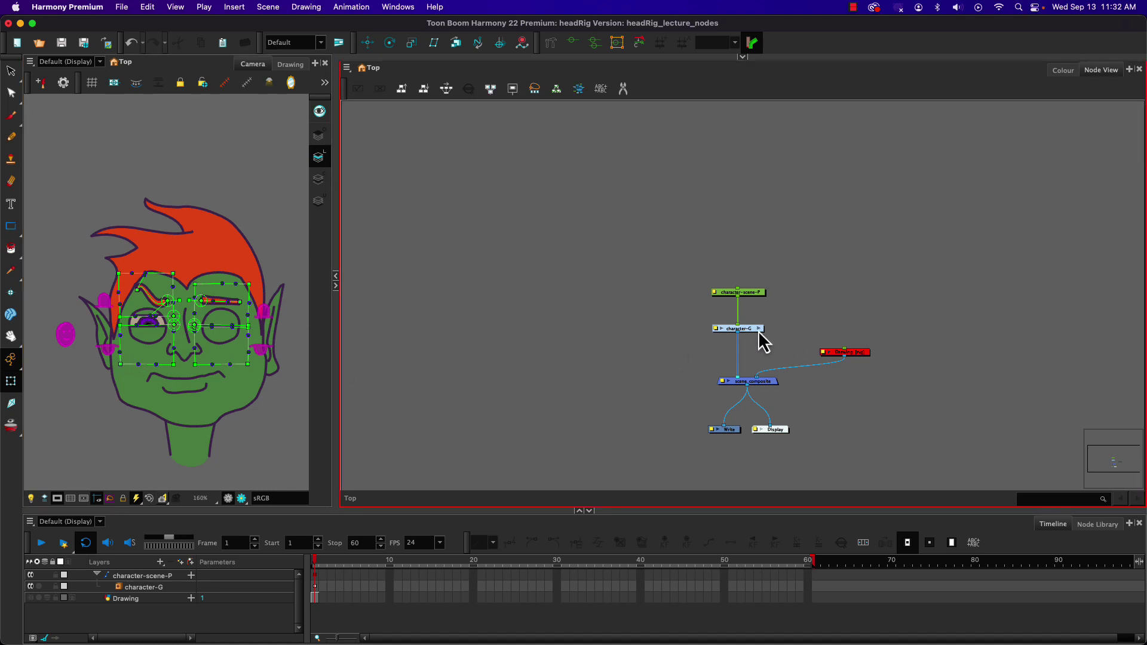
click(314, 589)
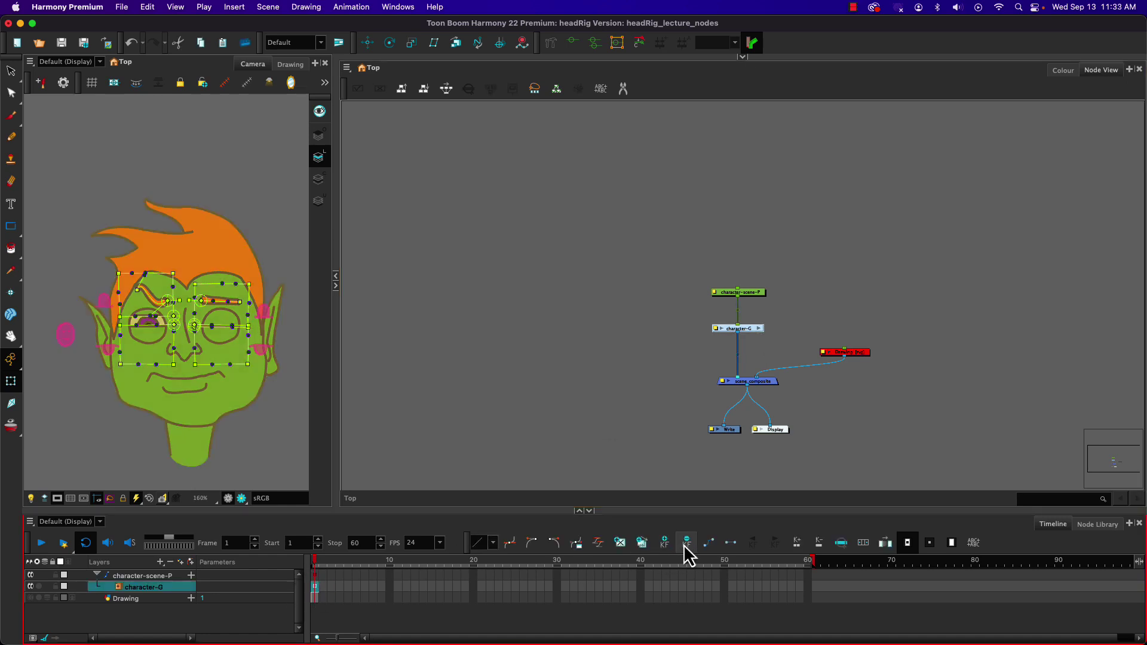
click(68, 410)
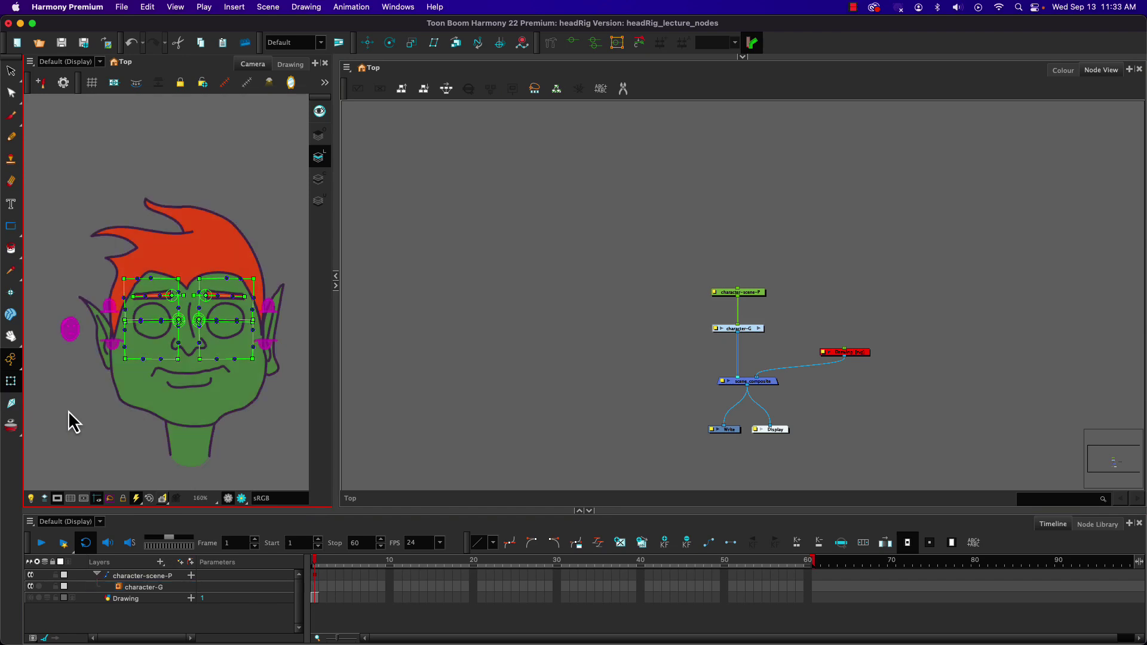
- Enter the character-G group, solo the head drawing layer, and hide all deformation controls
click(759, 329)
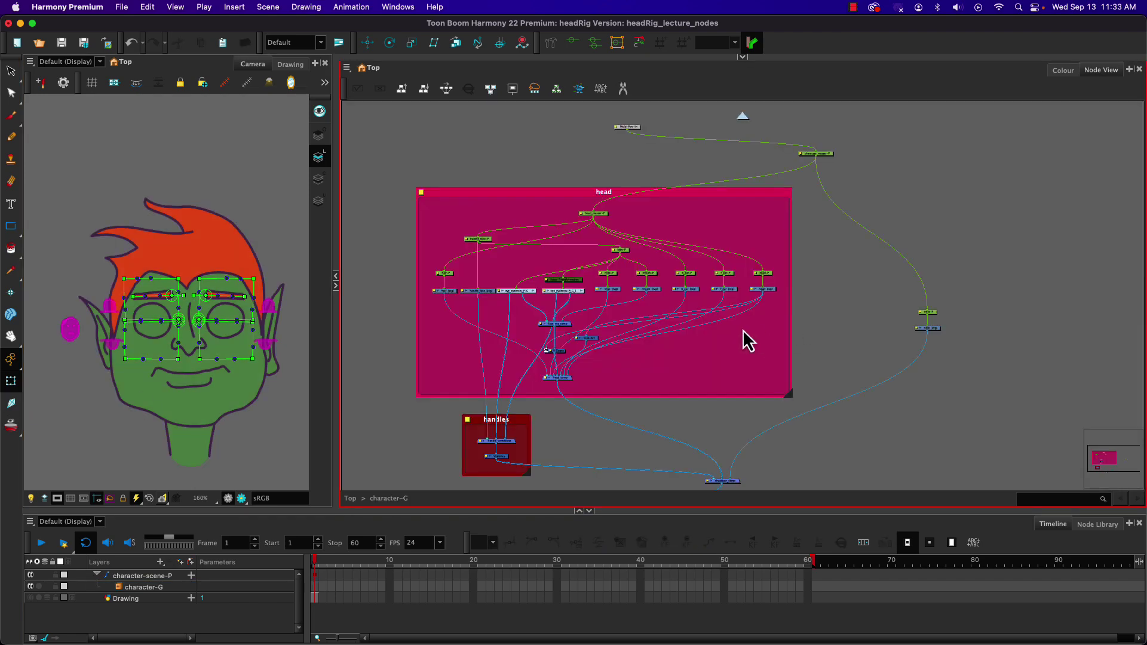
scroll(722, 326, up, 2)
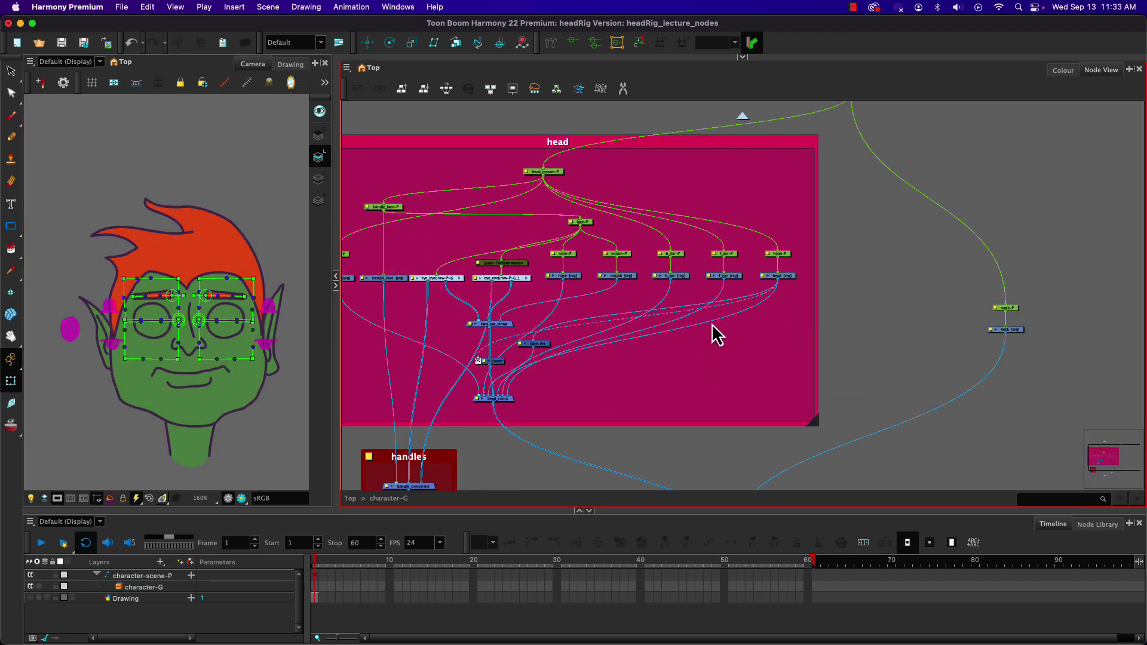
click(784, 278)
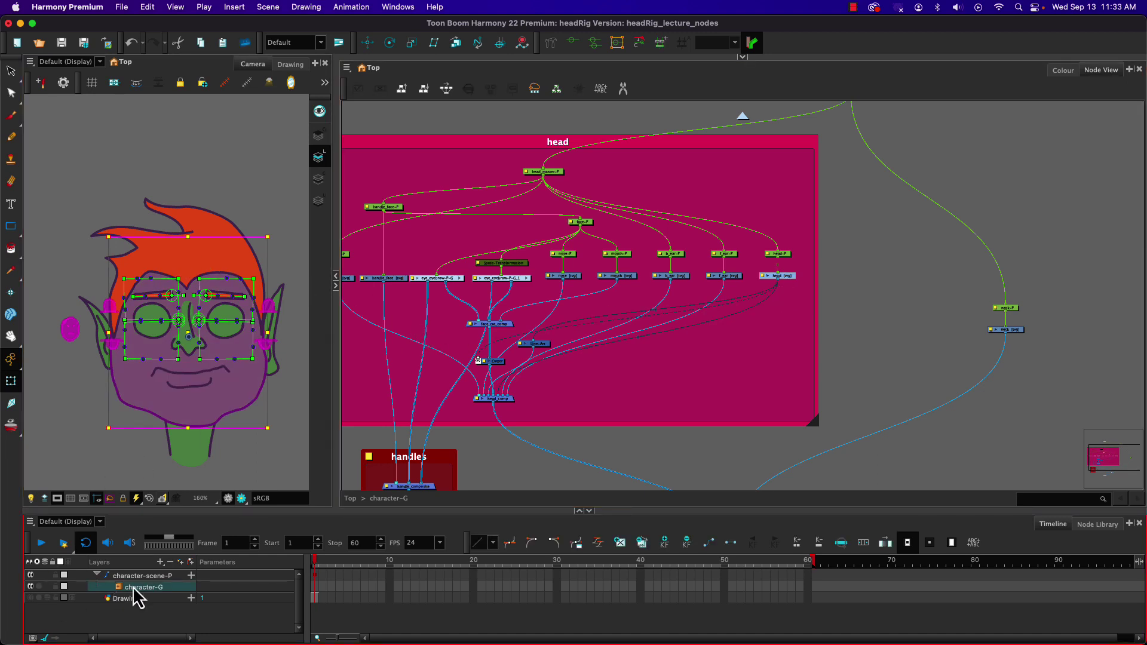
key(o)
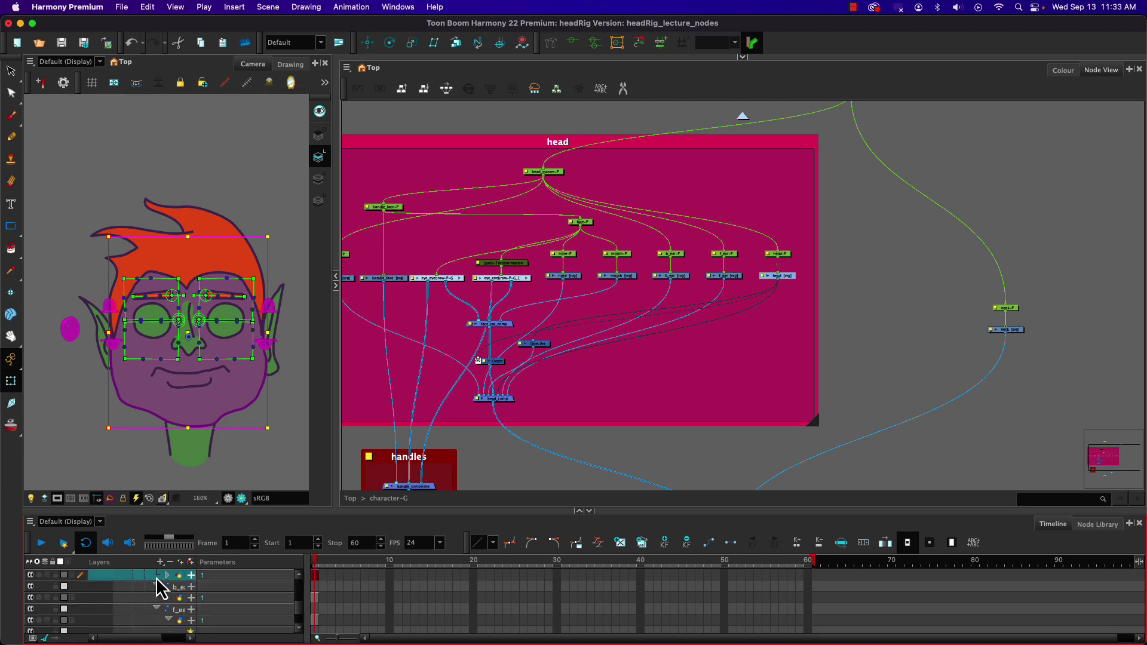
click(39, 575)
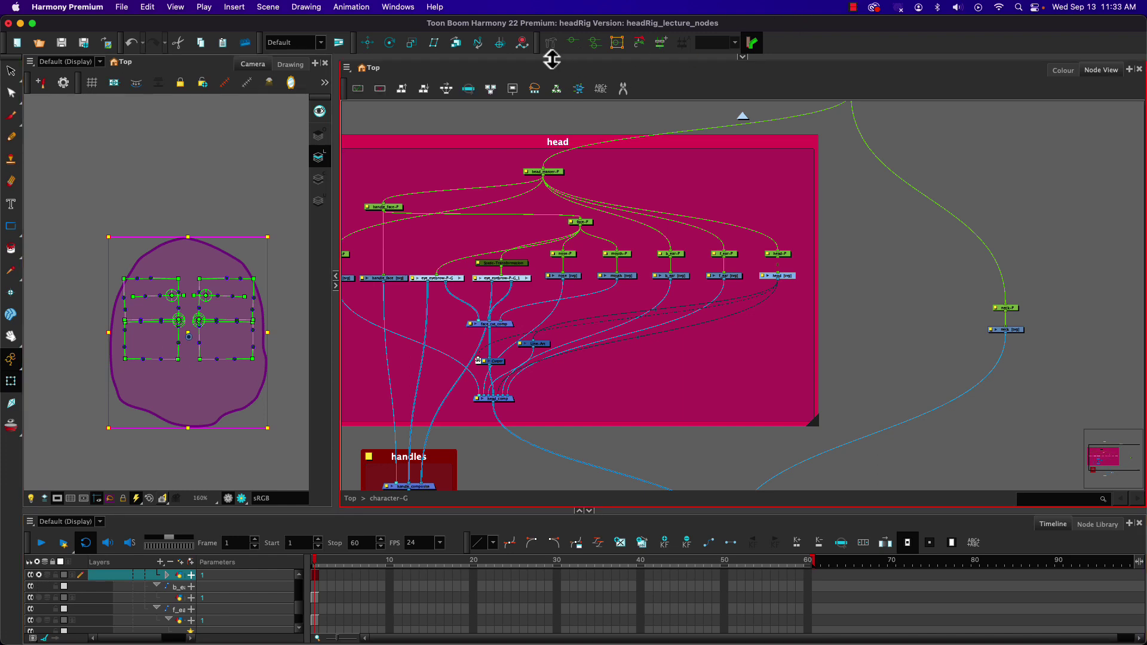
click(247, 89)
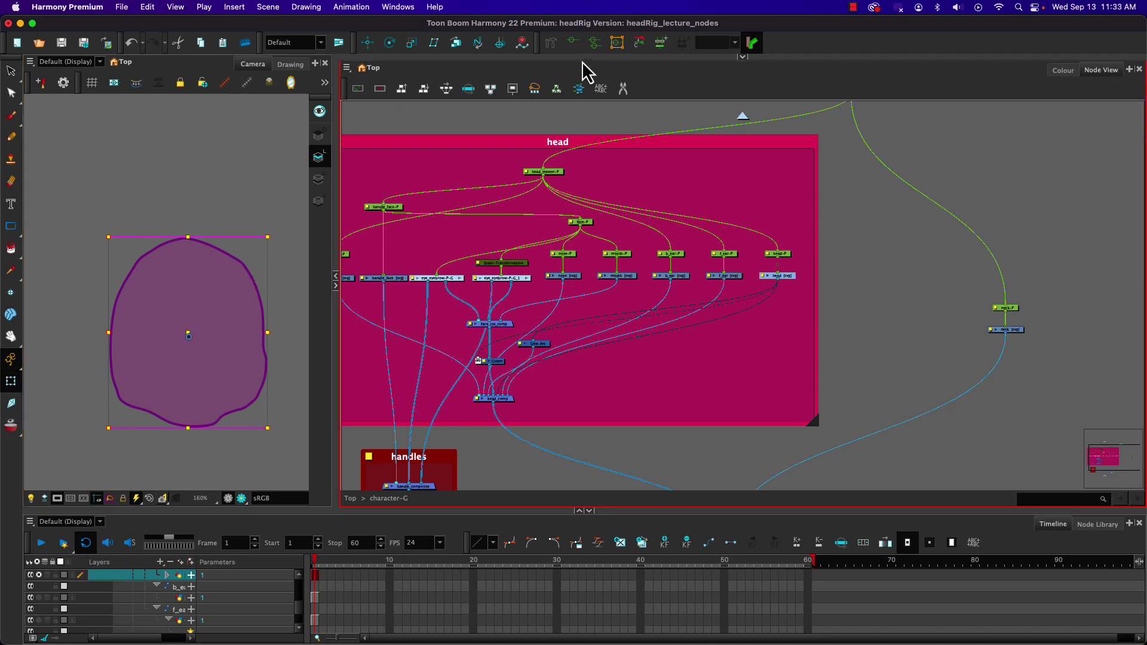
- Activate the Rigging tool and reveal its tool properties above the Node View, shrunk to show only the mode options
click(553, 44)
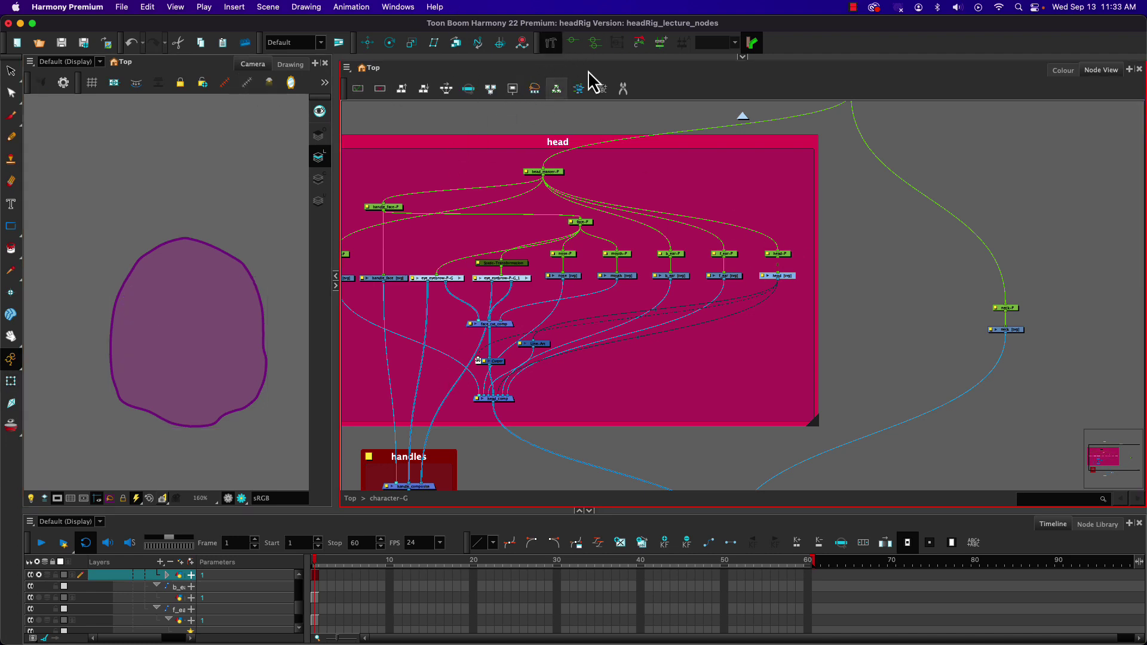
click(744, 58)
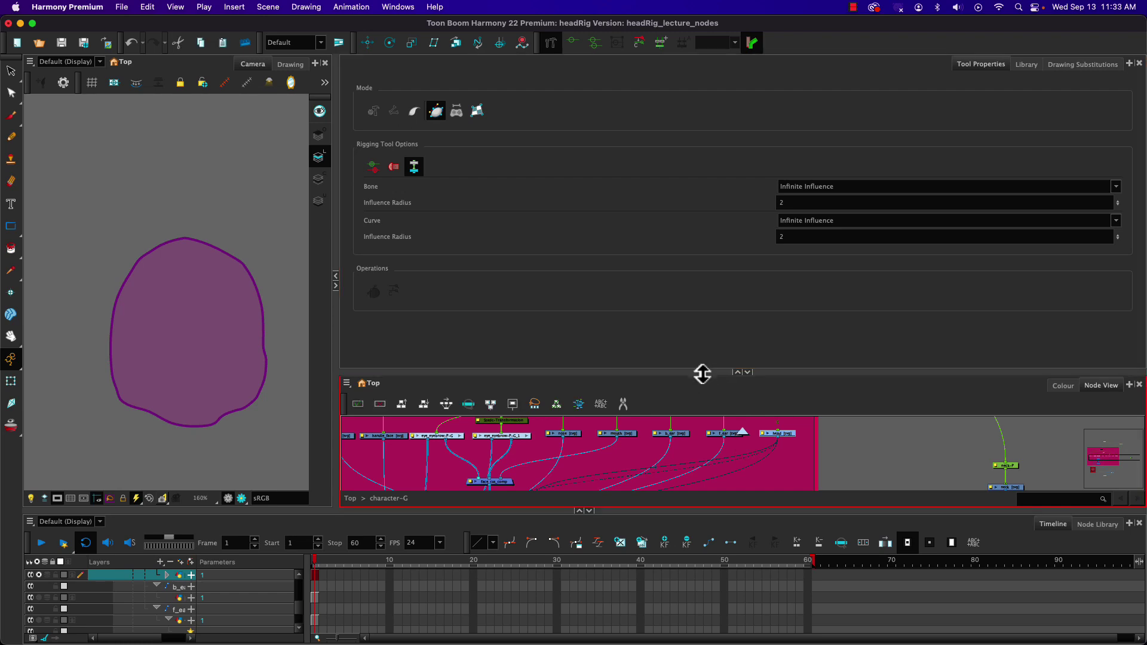
drag(704, 369, 709, 141)
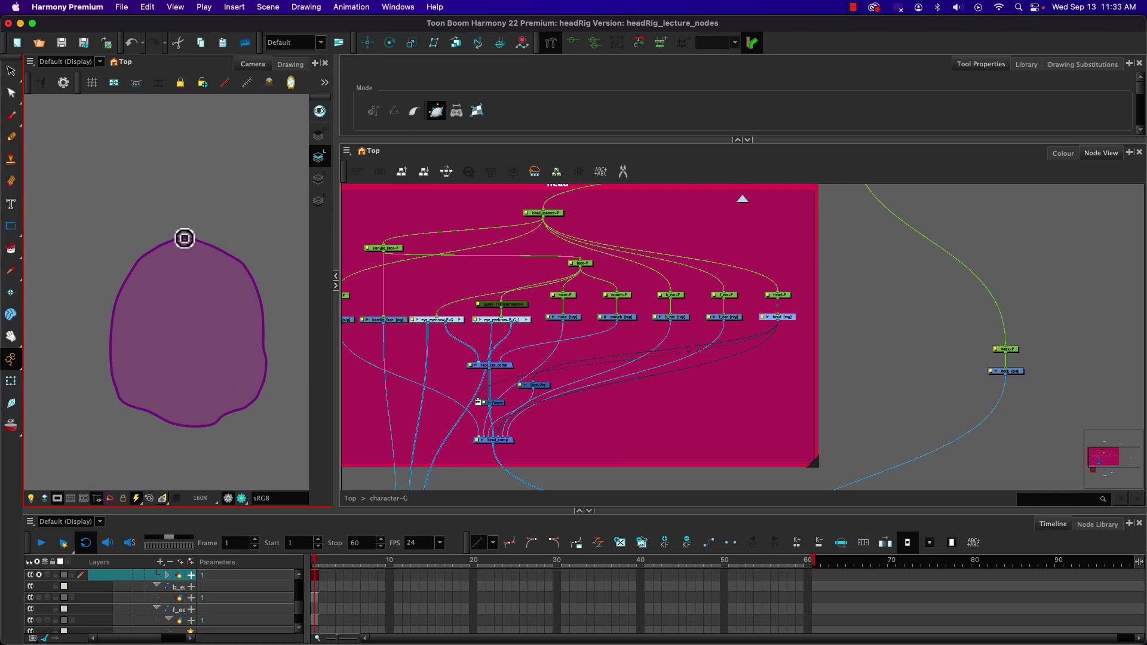
- Start an envelope deformer at the top centre of the head outline and curve it to a second point on the upper right
scroll(185, 238, up, 2)
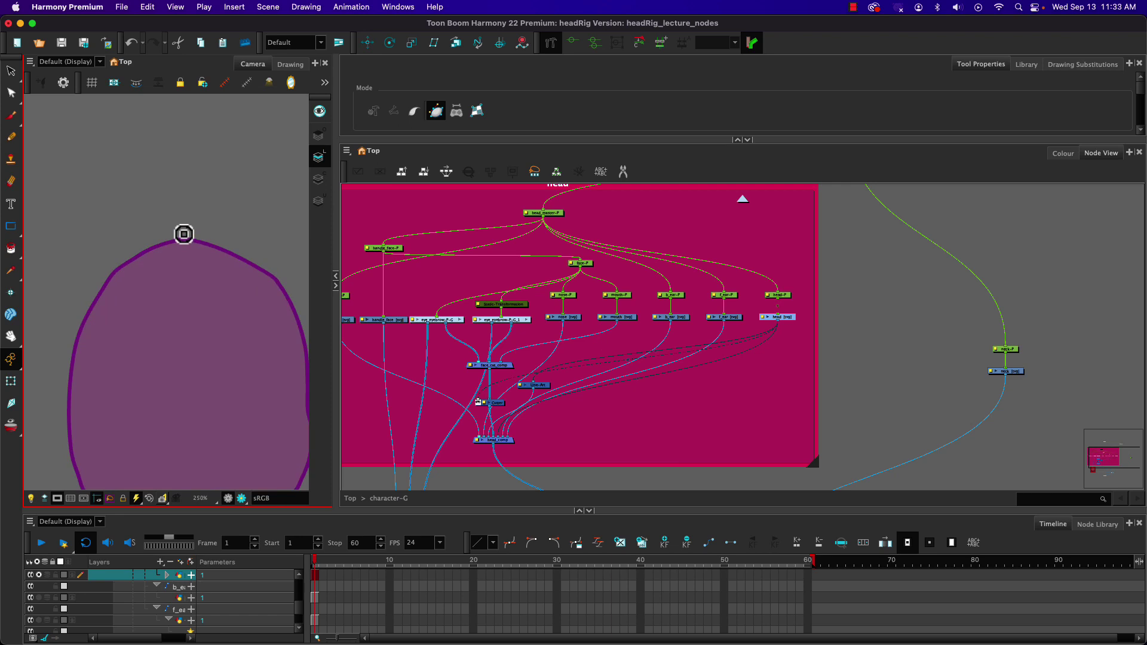
scroll(185, 238, down, 1)
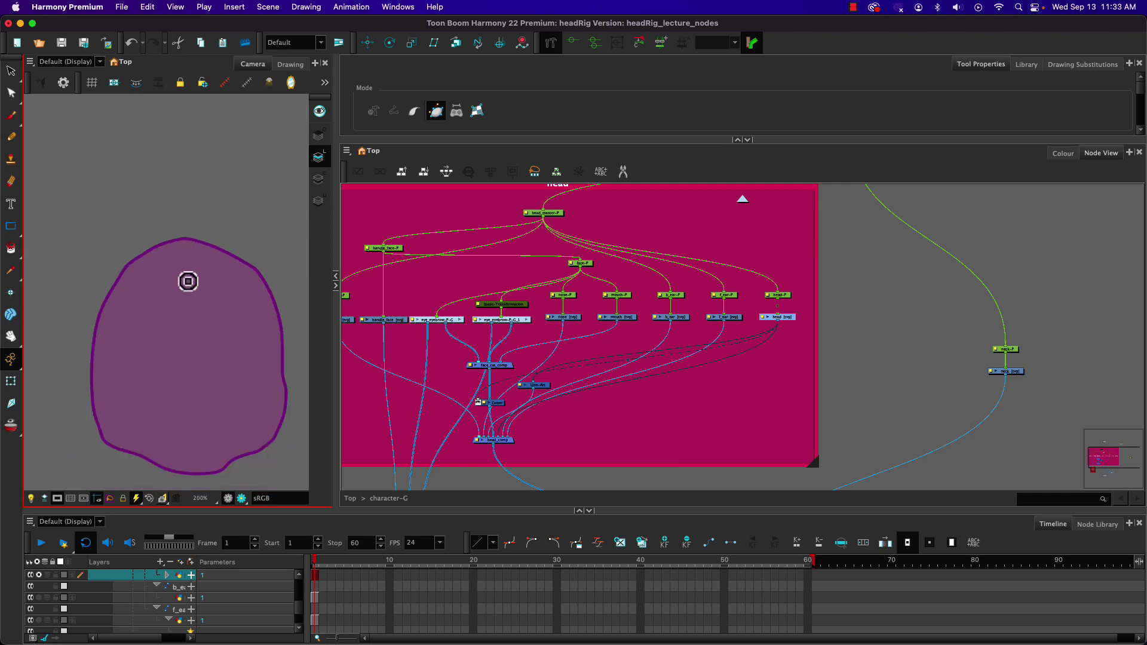
drag(188, 280, 166, 229)
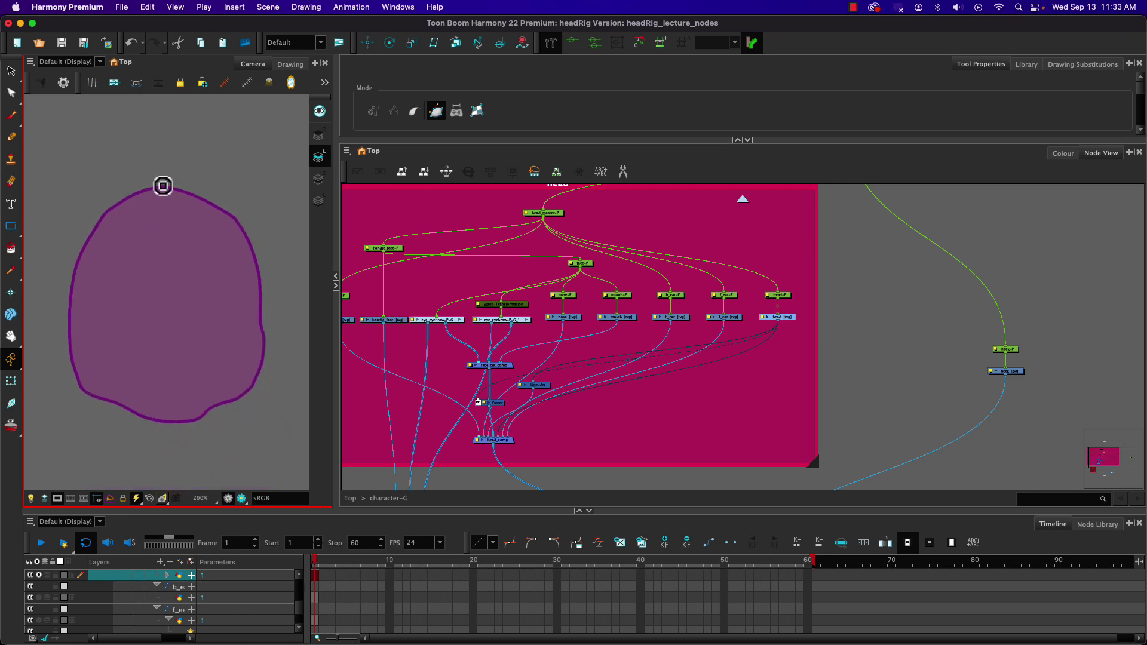
drag(163, 186, 194, 193)
click(236, 217)
drag(212, 203, 212, 202)
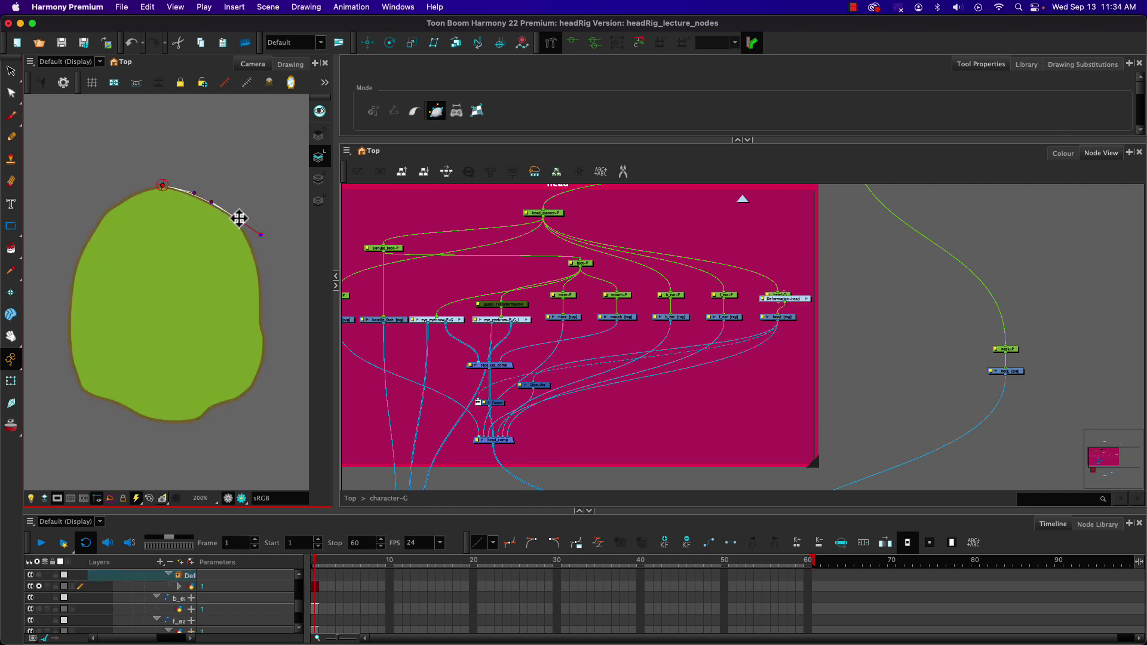
- Trace the rest of the head outline with closely spaced envelope points and close the envelope at its starting point
click(260, 313)
click(257, 359)
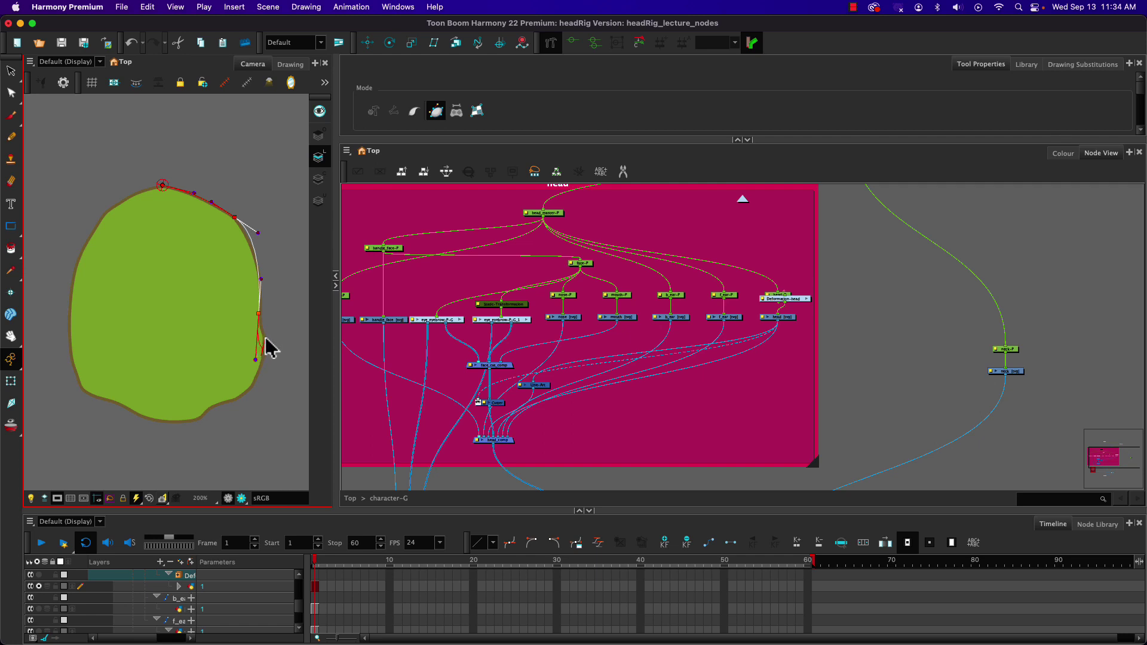
click(261, 356)
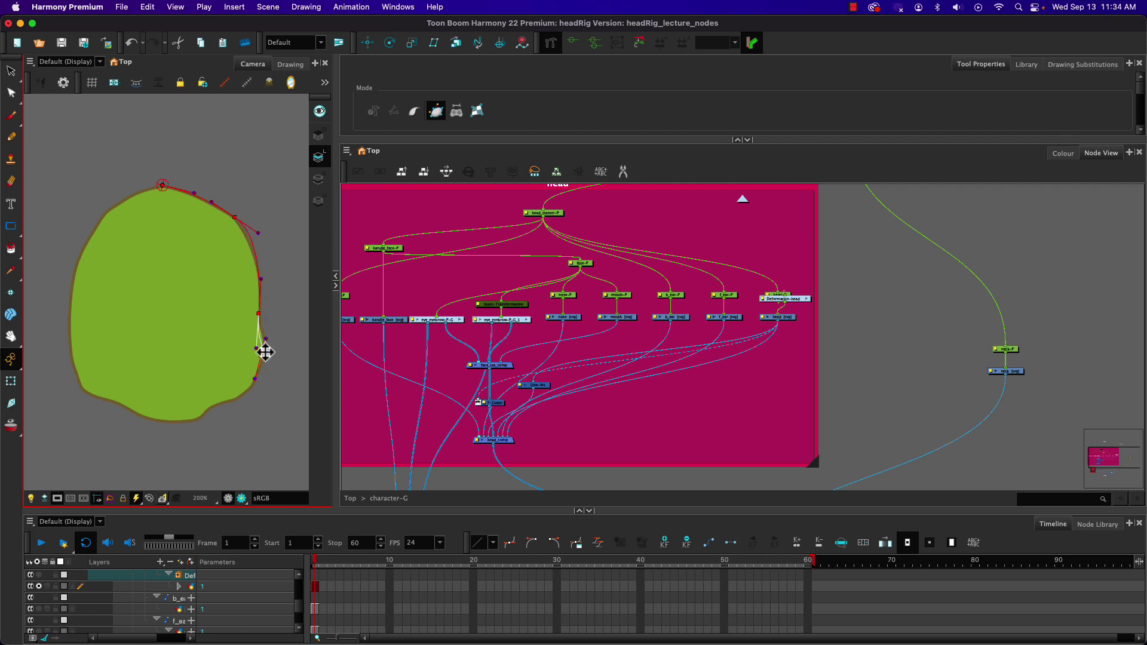
click(238, 398)
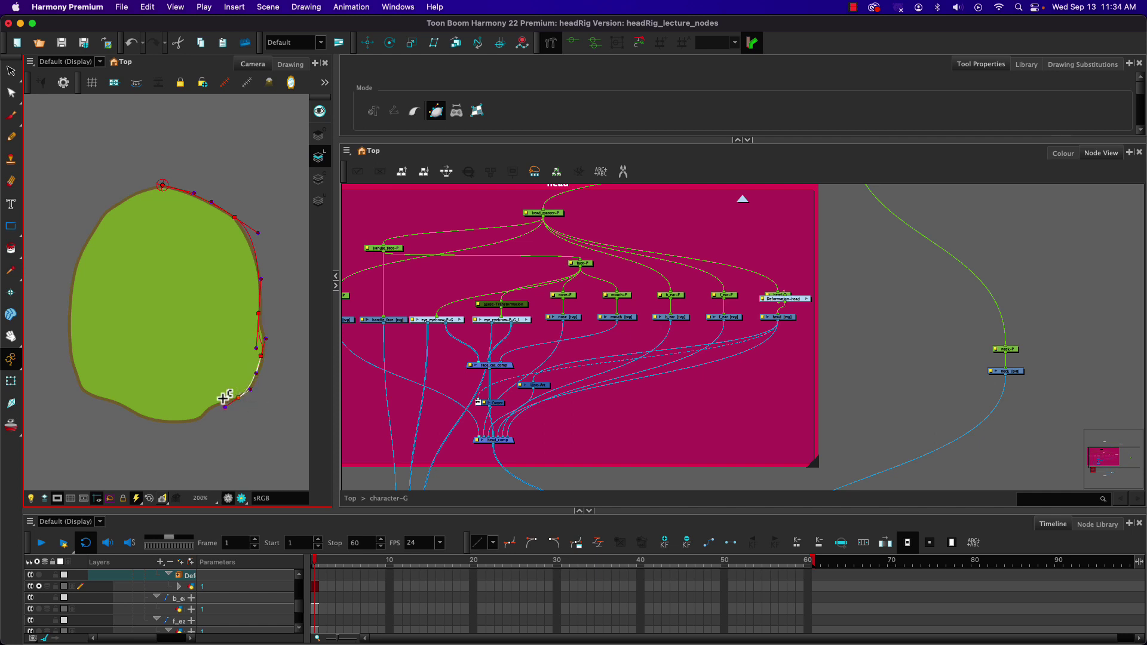
click(210, 407)
drag(187, 423, 198, 420)
drag(149, 420, 78, 258)
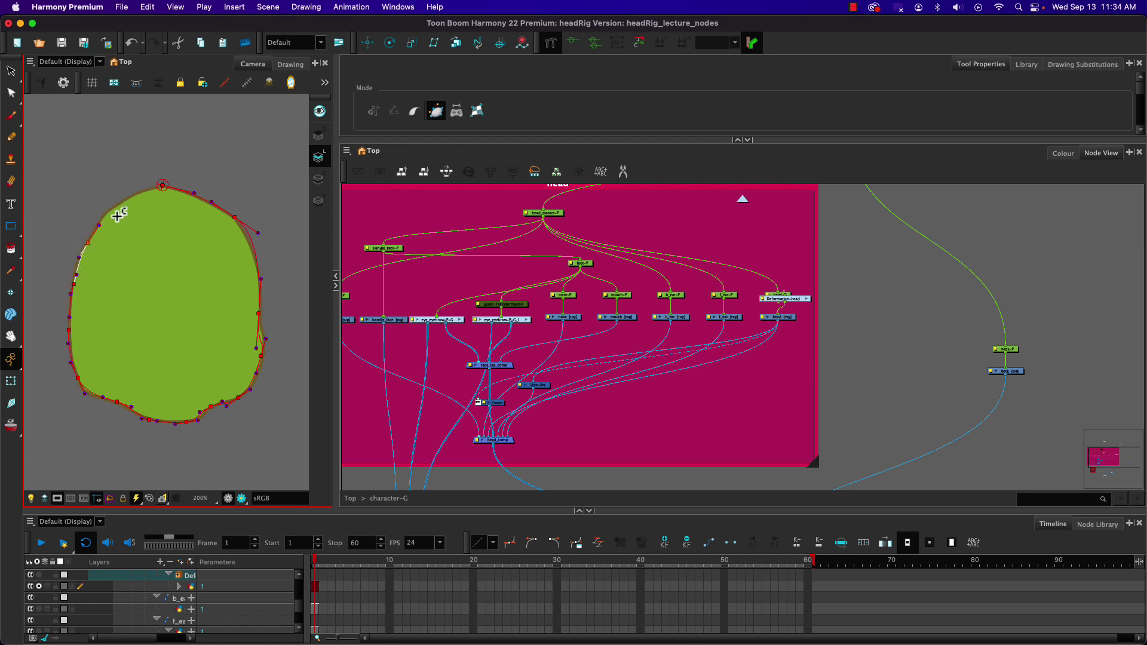
drag(110, 207, 154, 189)
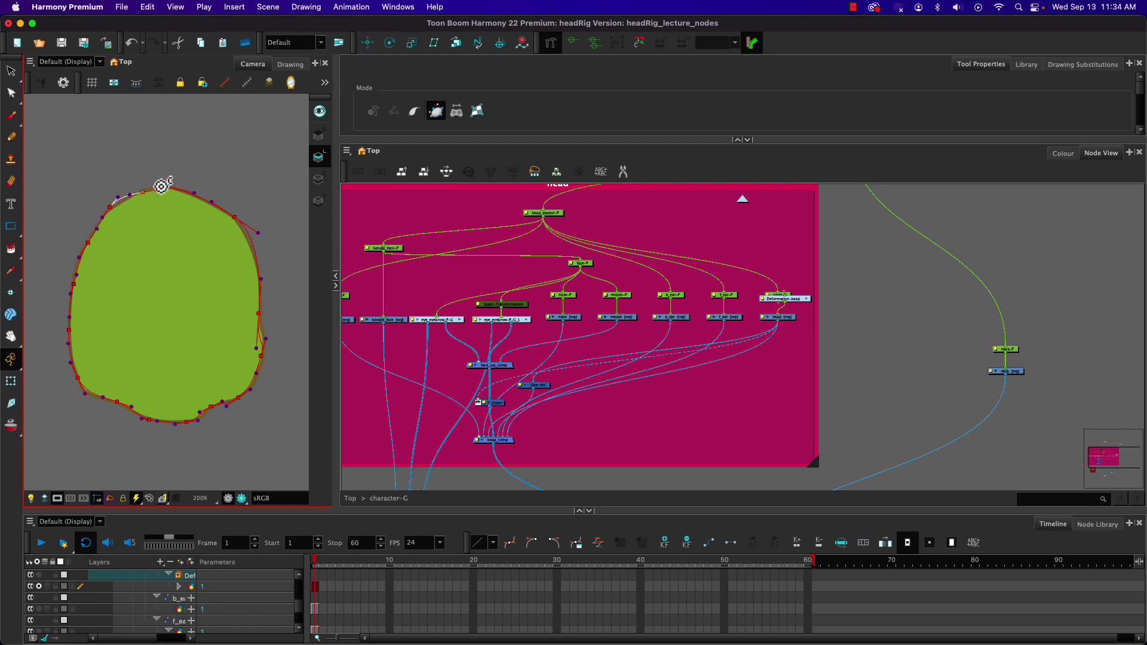
click(162, 186)
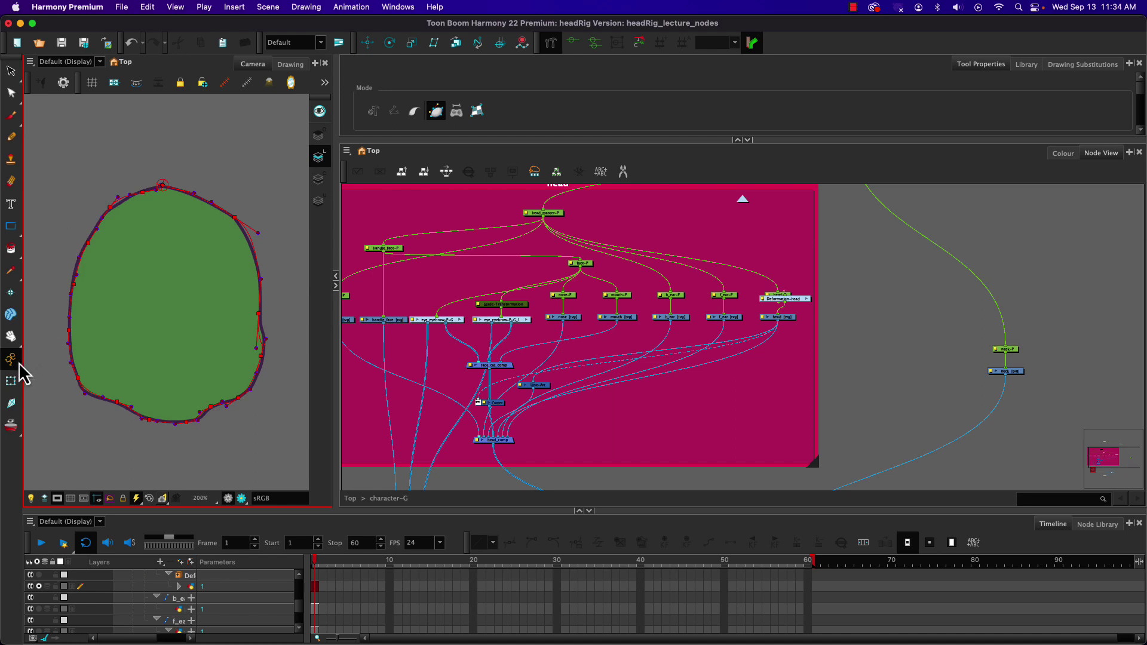
- Test the closed envelope with the Transform tool by pulling points on the left side of the head inward
click(11, 380)
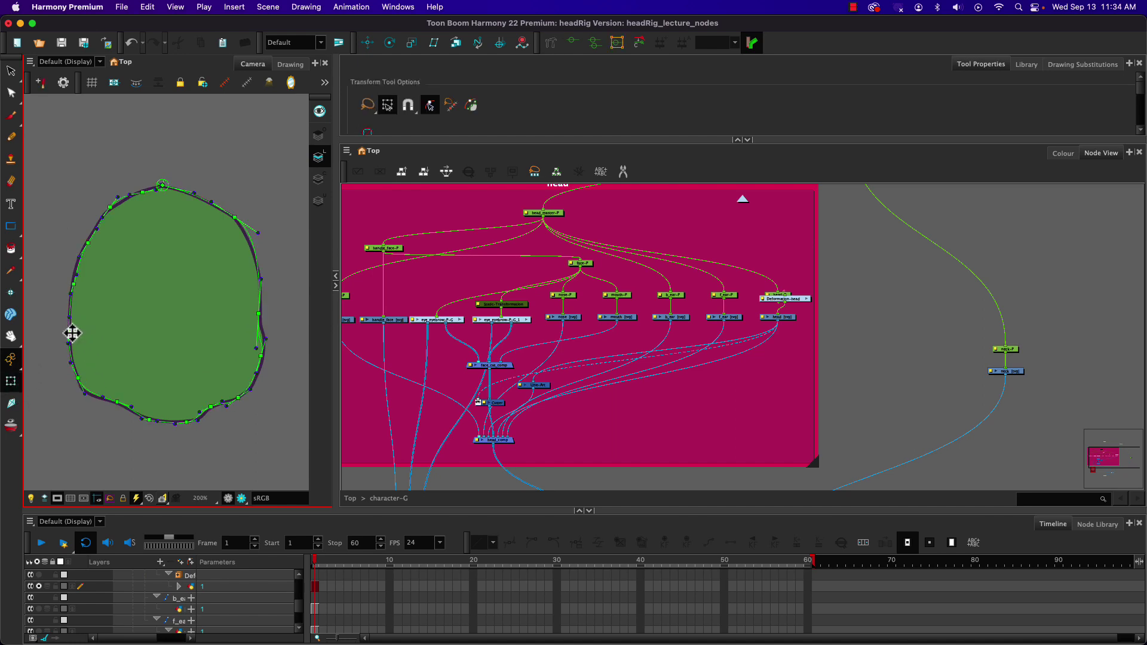
drag(71, 333, 85, 329)
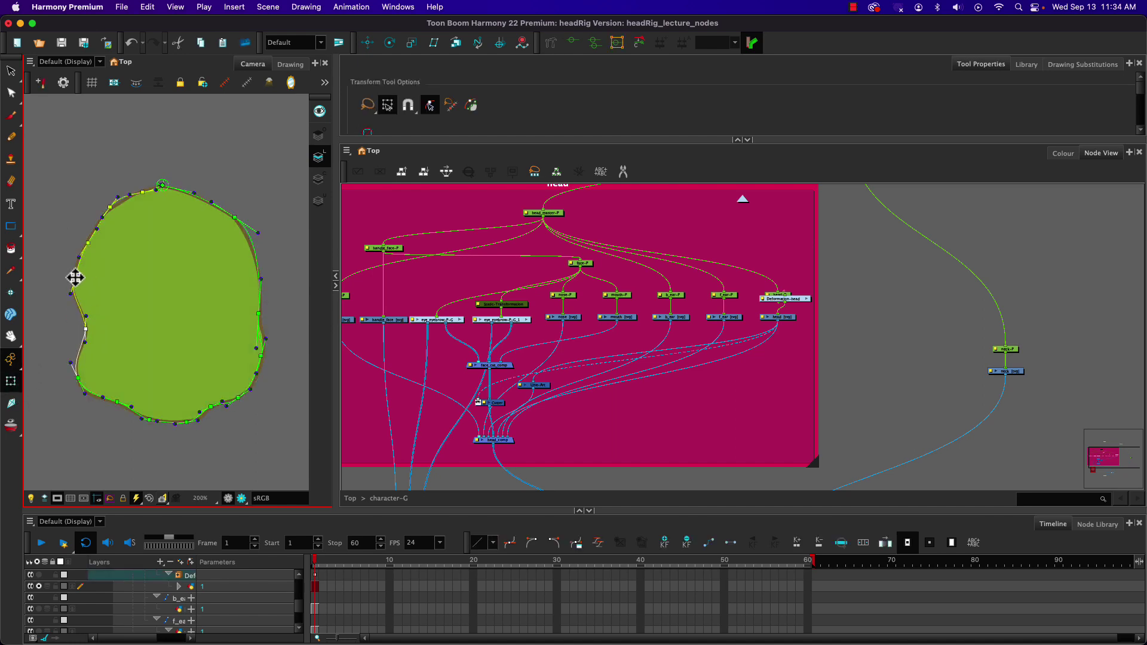
drag(72, 289, 103, 250)
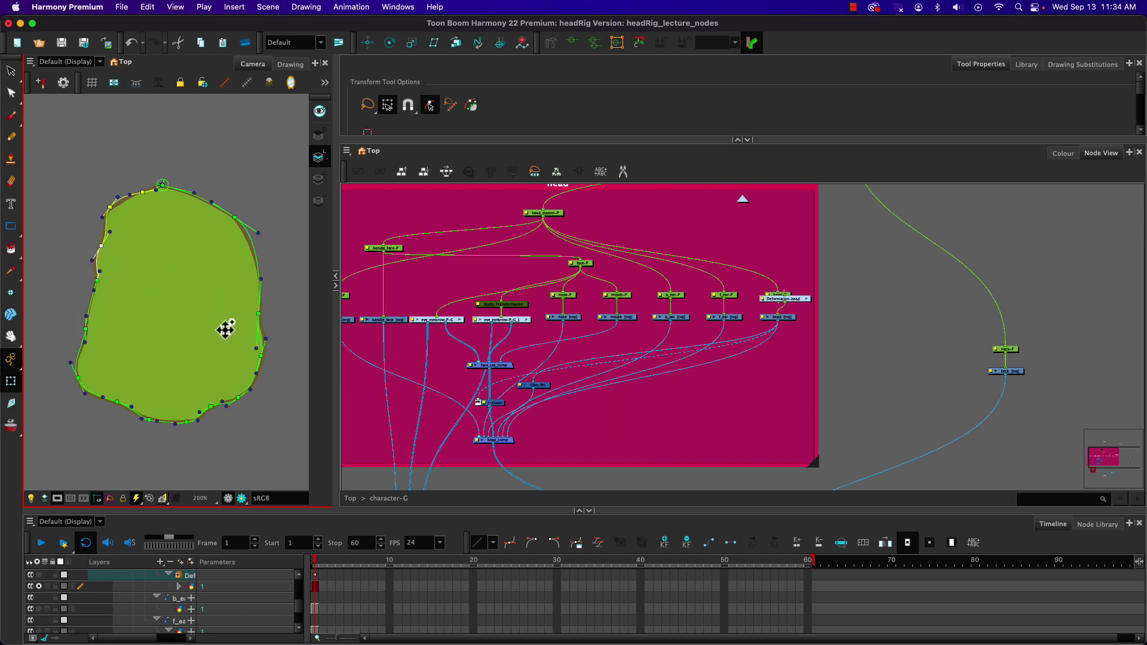
- Undo the test deformations and the closely spaced envelope points back to the first segment at the top of the head
key(super+z)
key(super+z)
key(super+z)
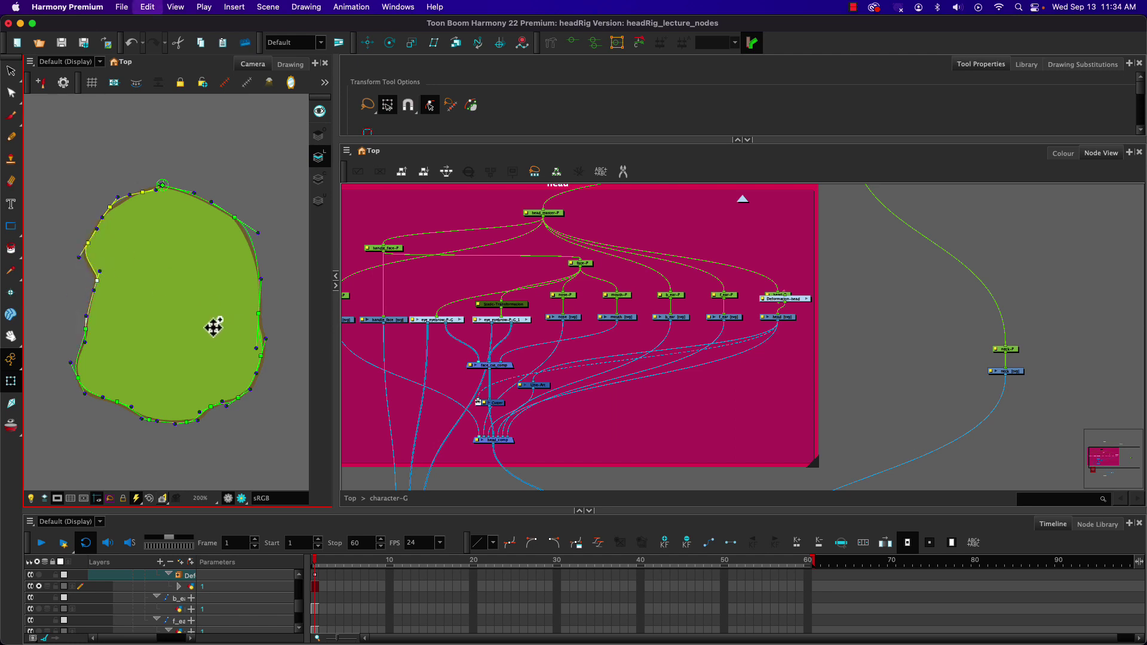
key(super+z)
key(super+z)
key(super+z)
key(super+z)
key(super+z)
key(super+z)
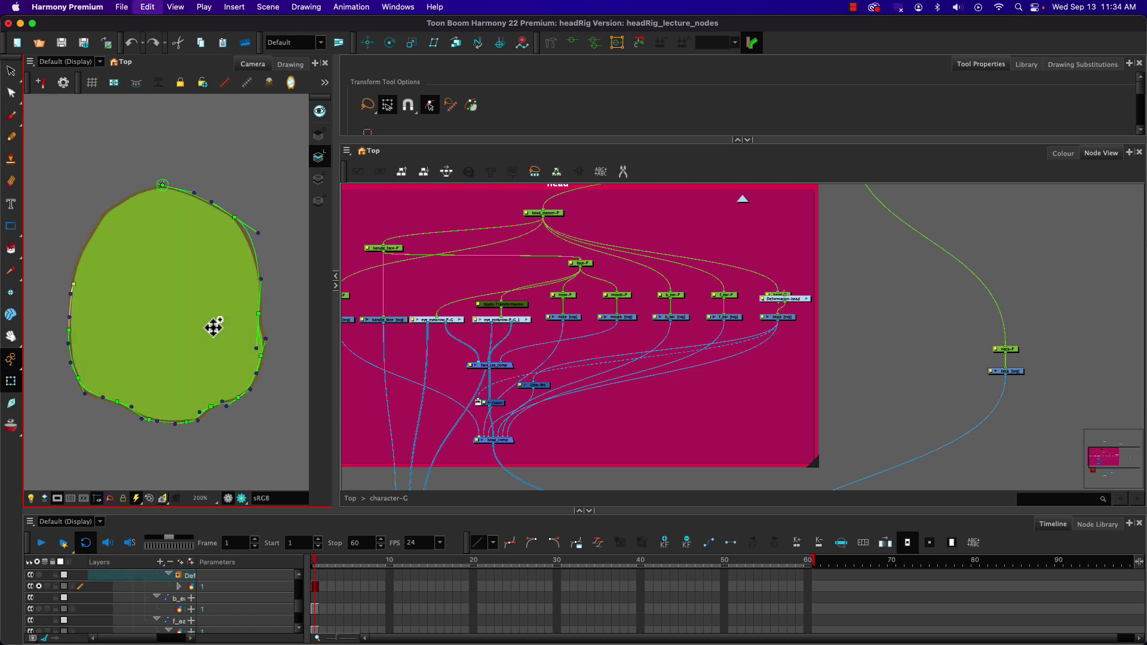
key(super+z)
key(super+z)
key(super+z)
key(super+z)
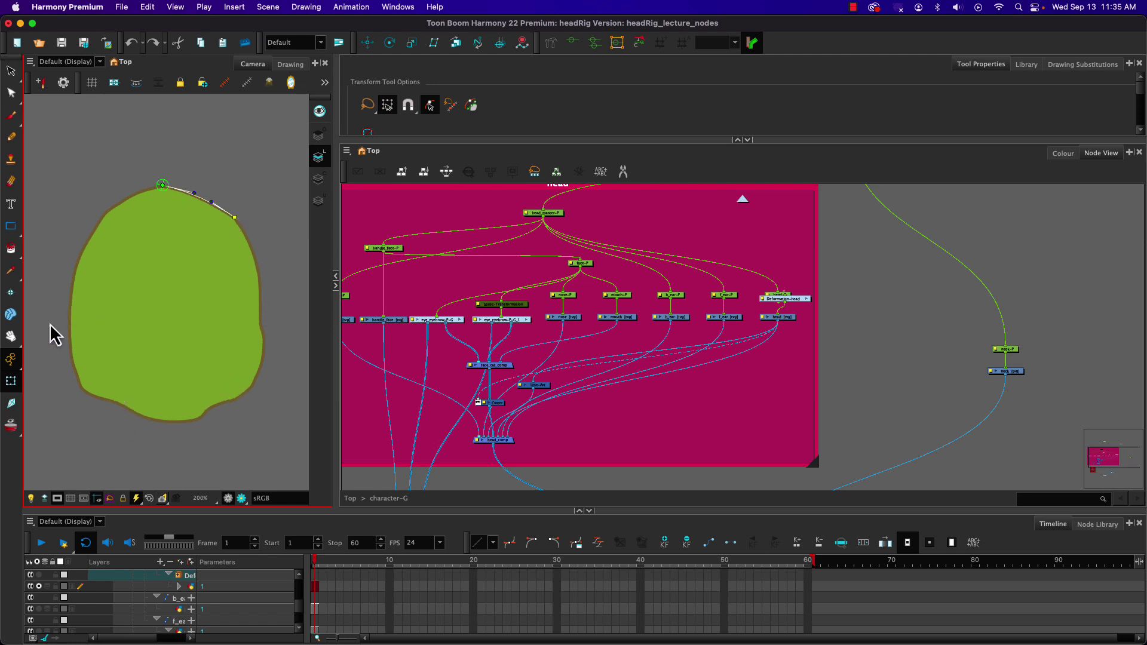
- Resume the envelope with the Rigging tool, placing widely spaced points at the right side, lower-right jaw and bottom of the chin
click(553, 42)
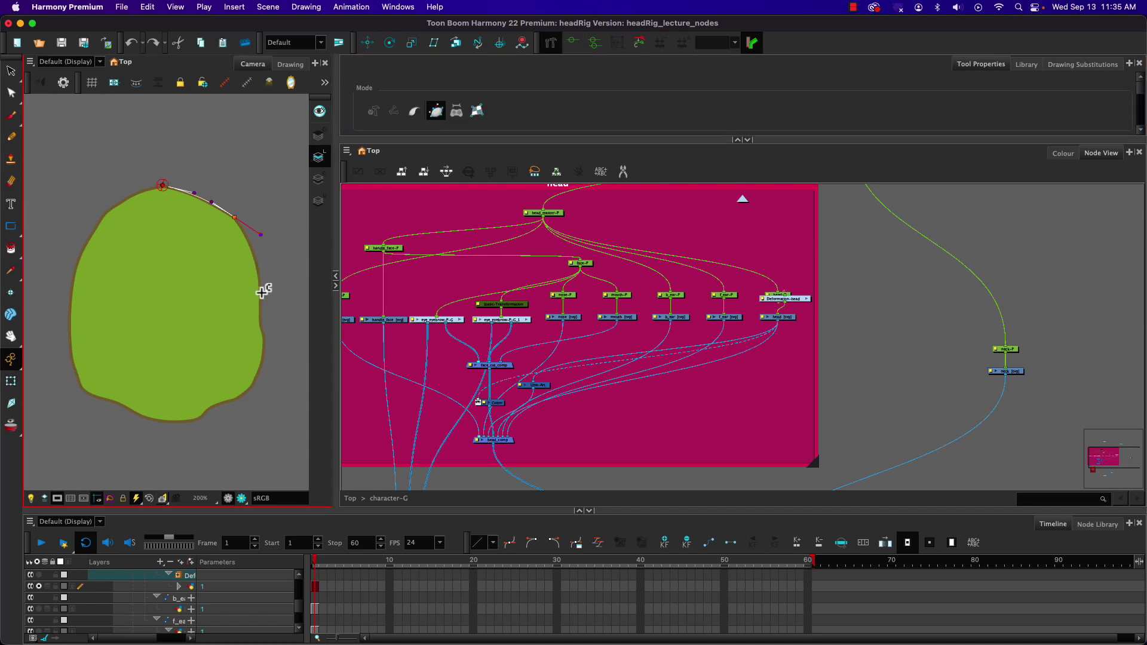
click(235, 218)
drag(260, 298, 261, 338)
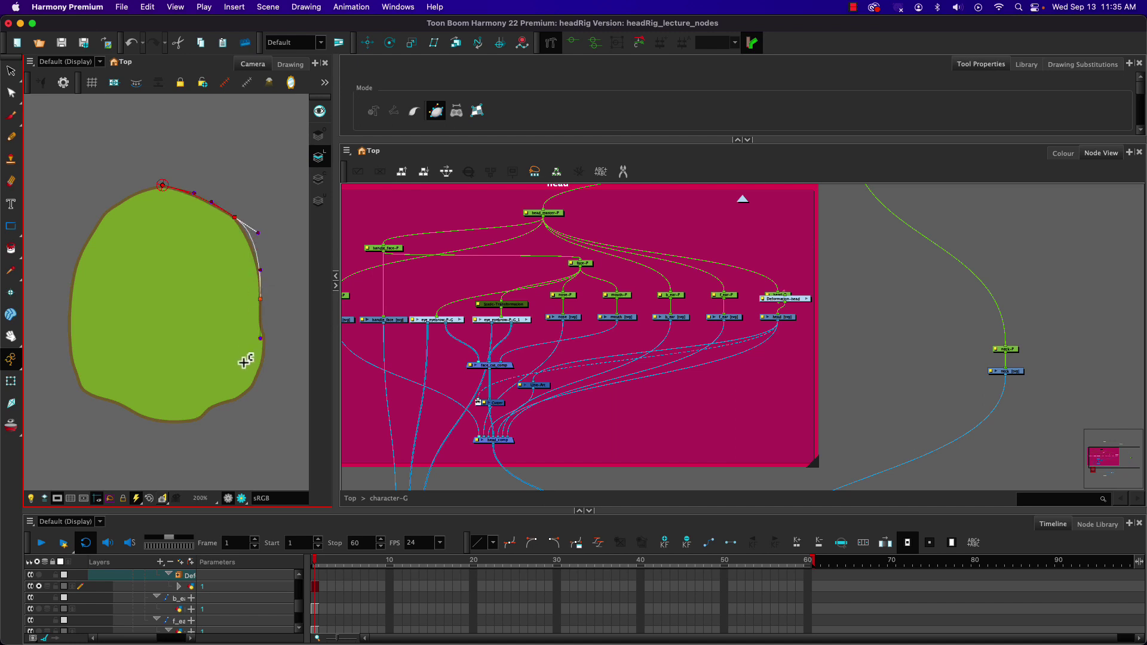
drag(238, 399, 270, 361)
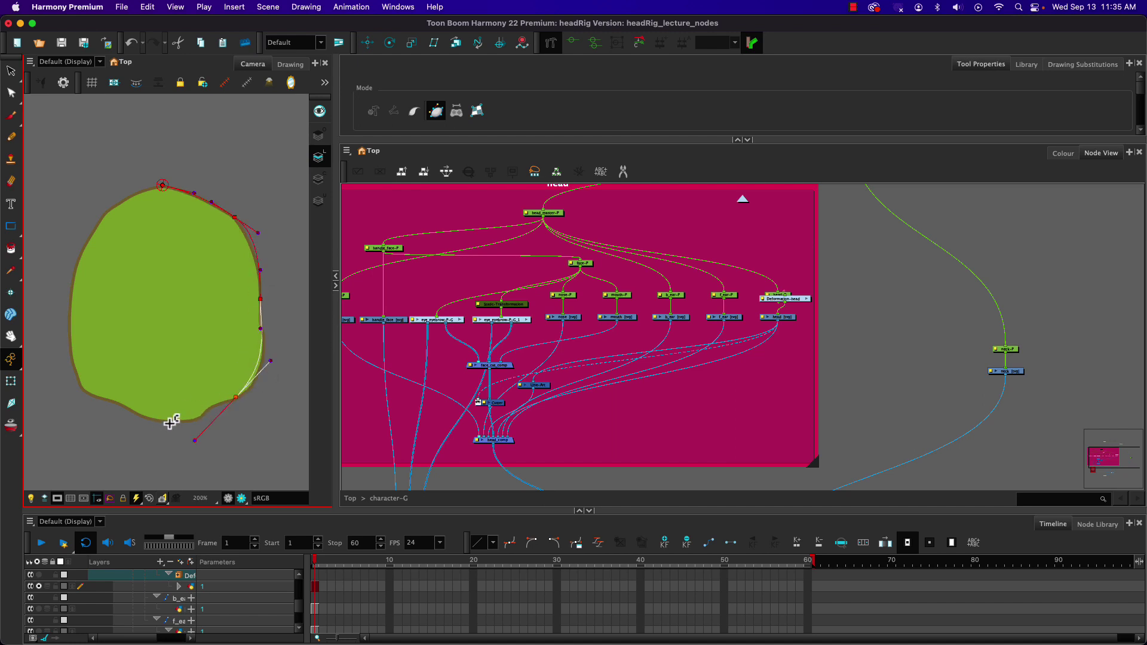
click(169, 421)
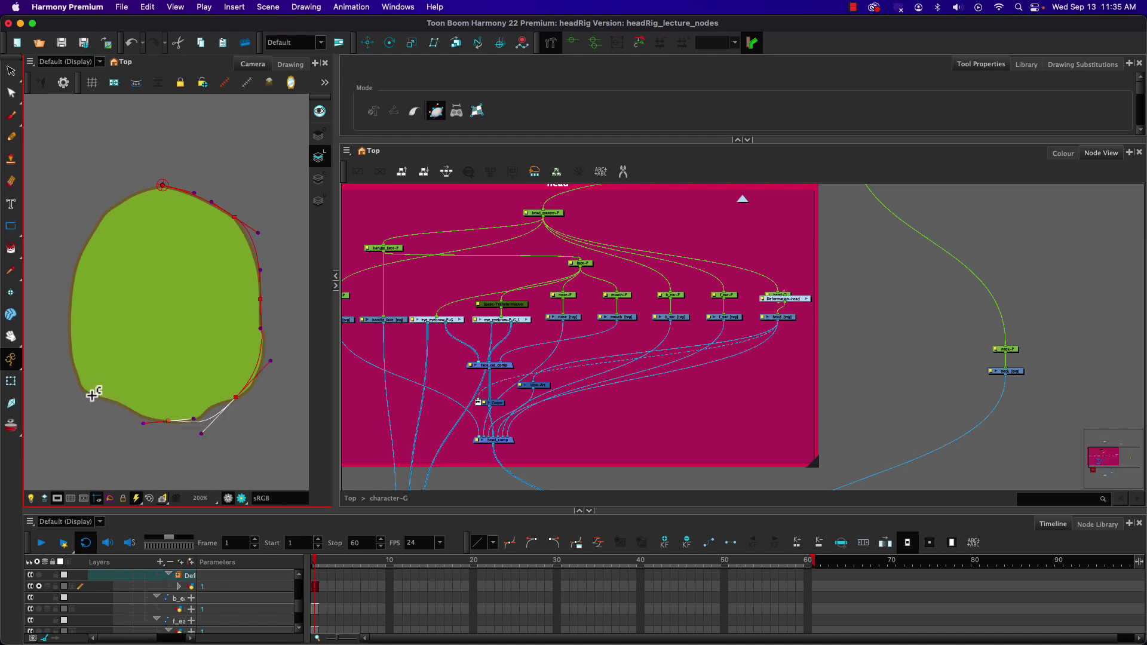
- Continue the envelope through the lower-left jaw, left side and upper left of the head, and close it at the top point
drag(91, 395, 116, 401)
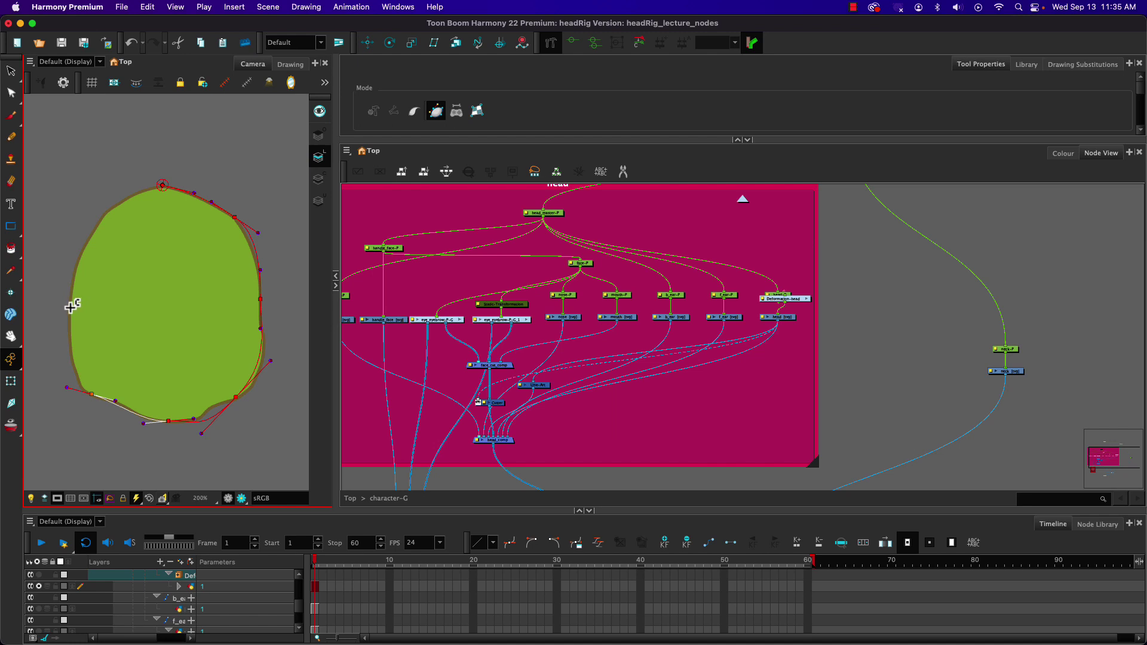
drag(70, 307, 70, 341)
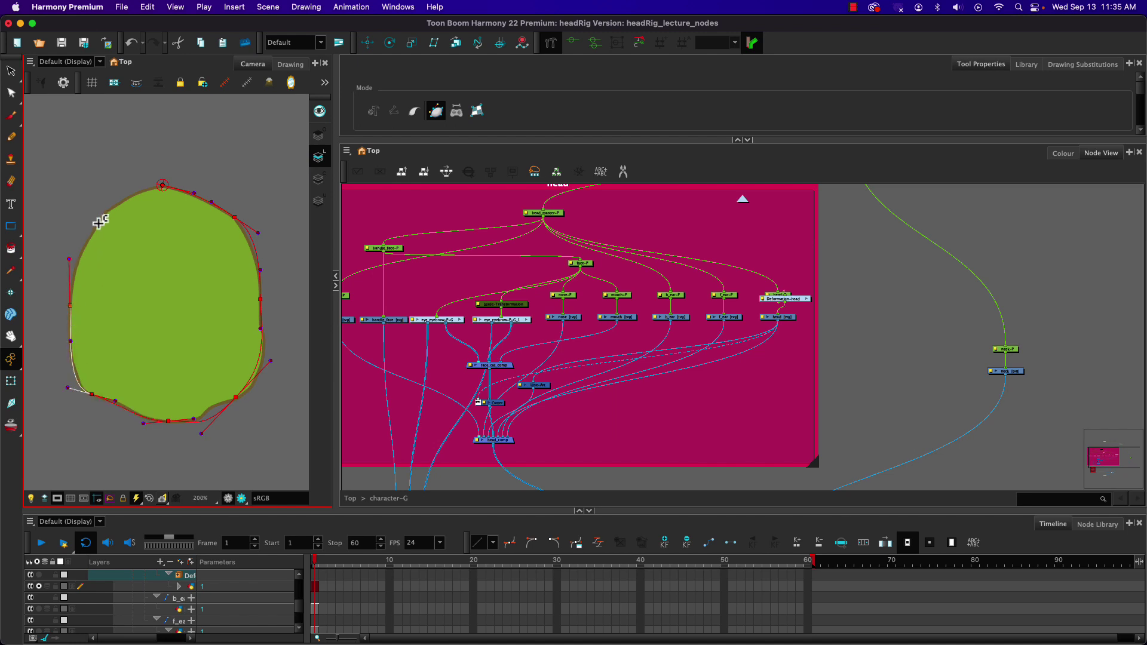
drag(99, 223, 86, 237)
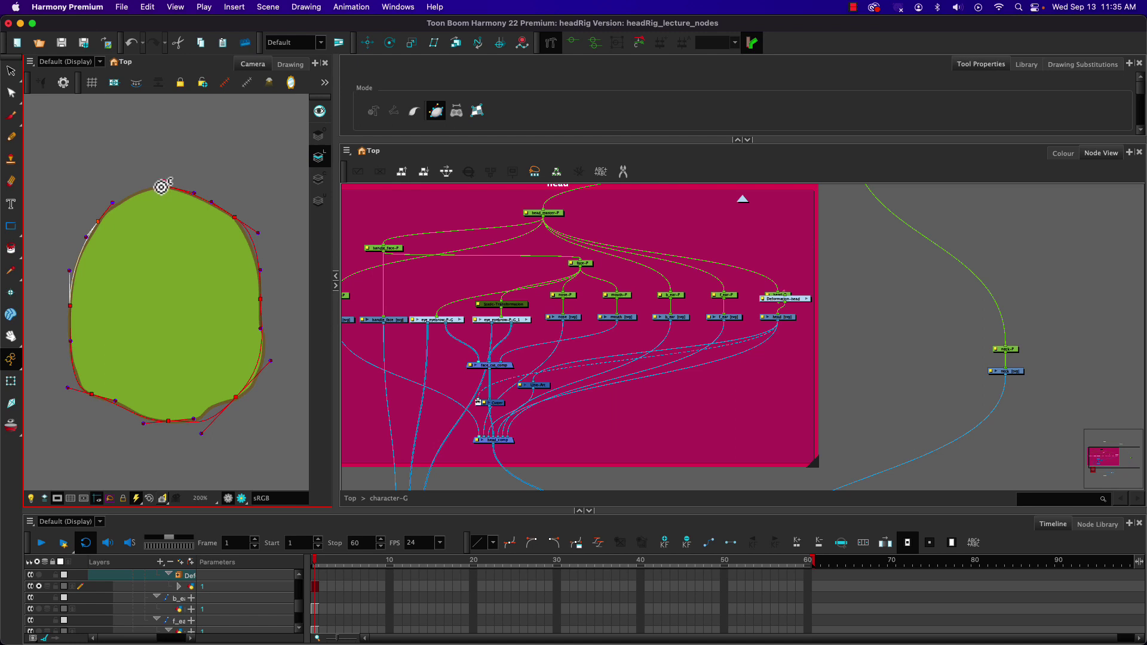
click(161, 187)
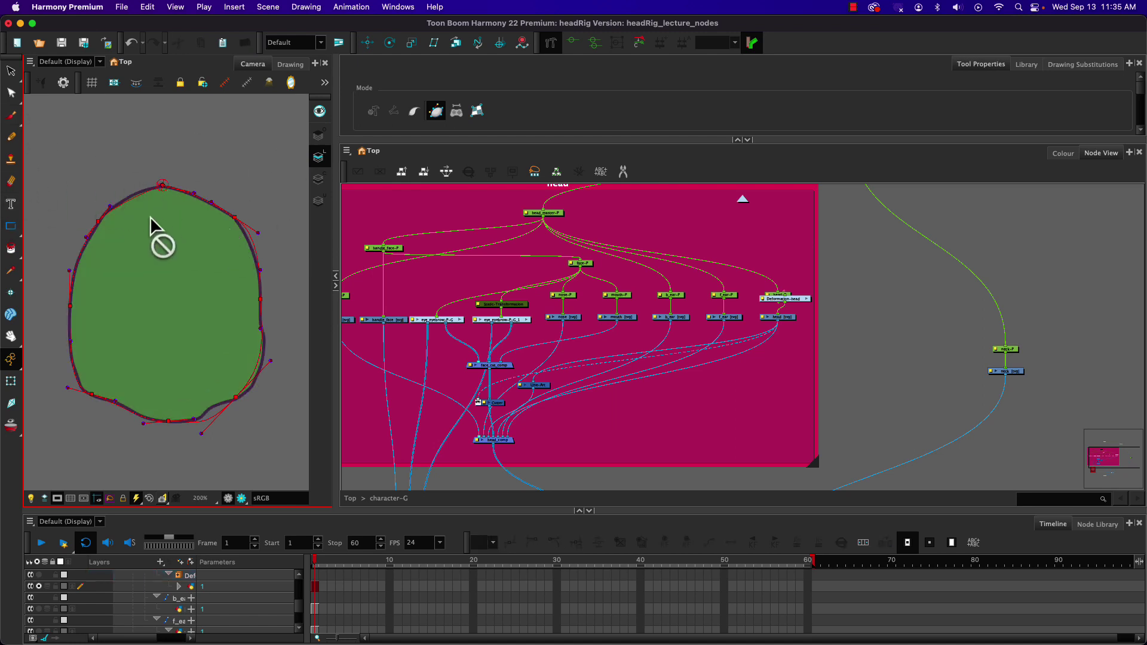
- Move the lower-right envelope point outward onto the jaw outline and widen the Camera view
scroll(155, 205, up, 1)
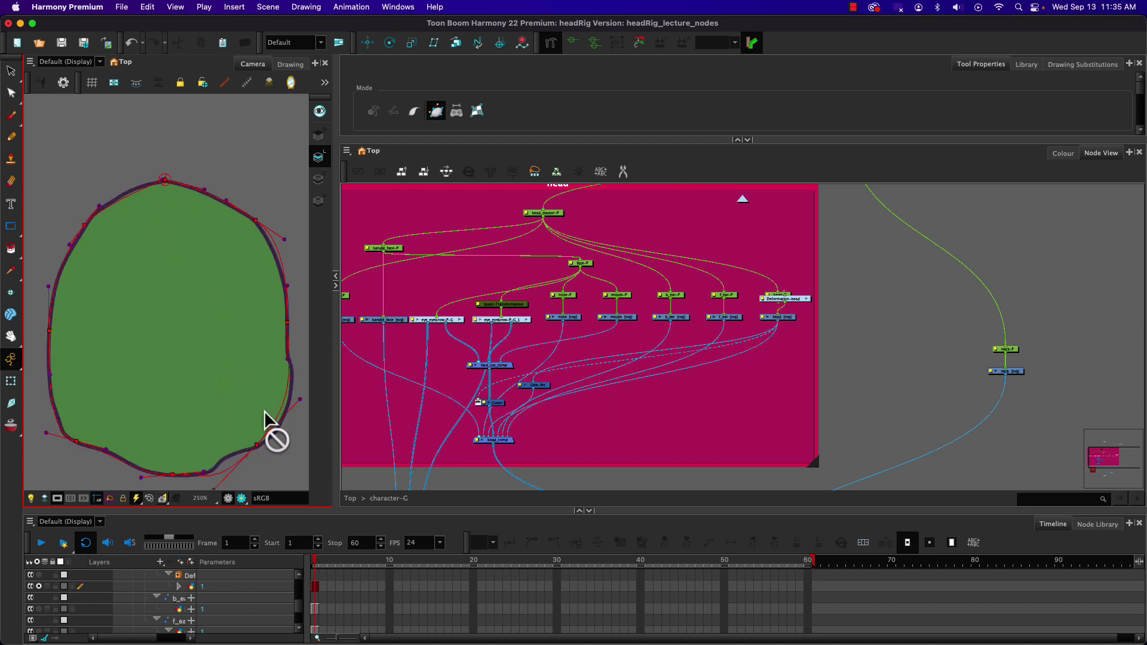
drag(258, 448, 275, 439)
key(super+space)
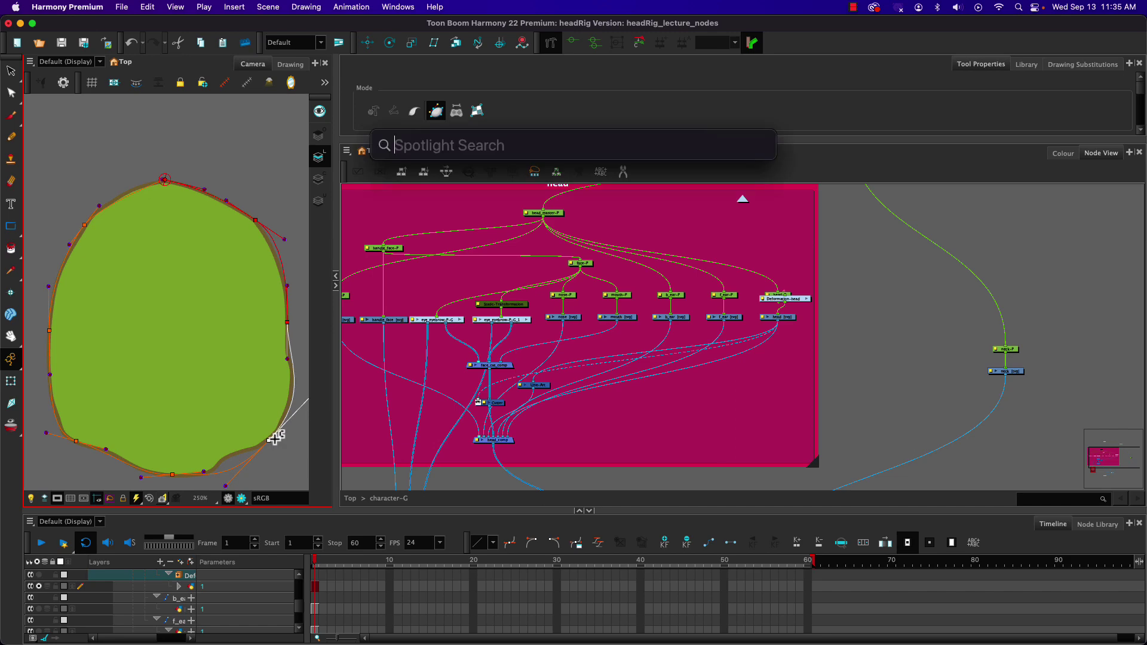
key(Escape)
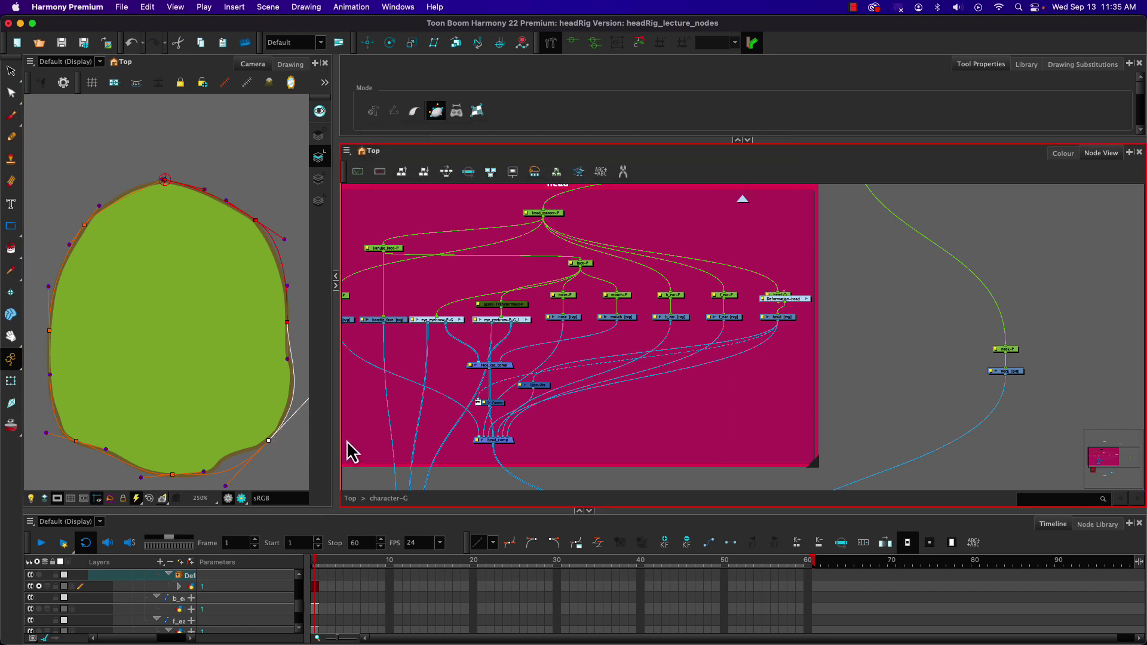
drag(332, 430, 347, 390)
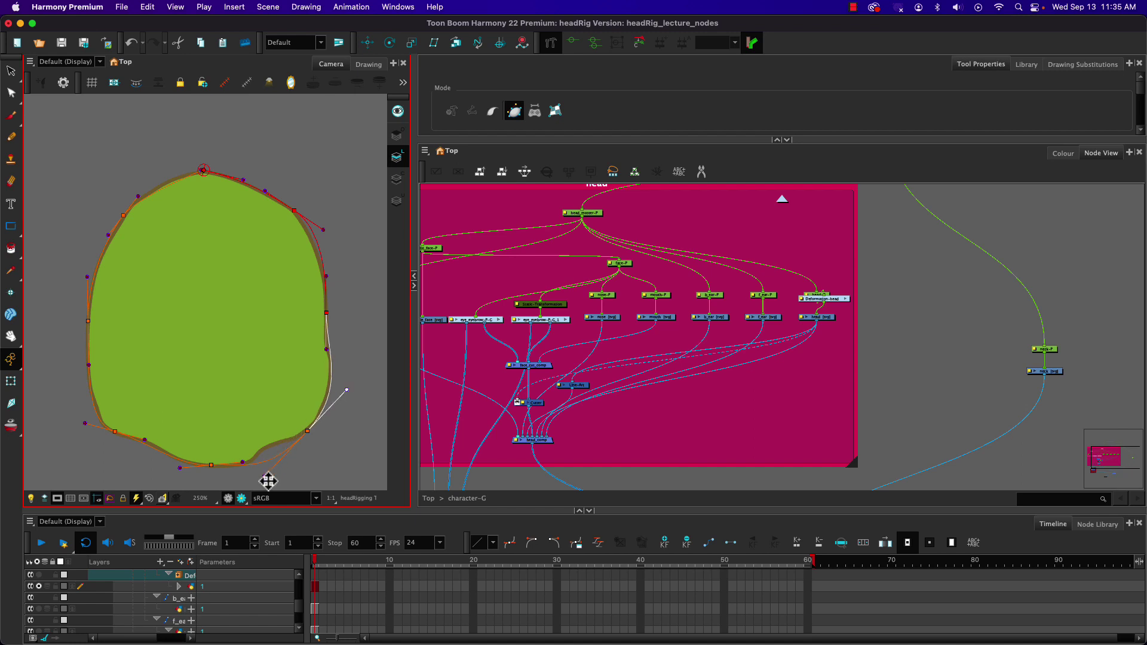
- Adjust the envelope's curve handles around the chin, jaw and upper left to follow the outline, and move the head's deformation node below its peg
click(272, 453)
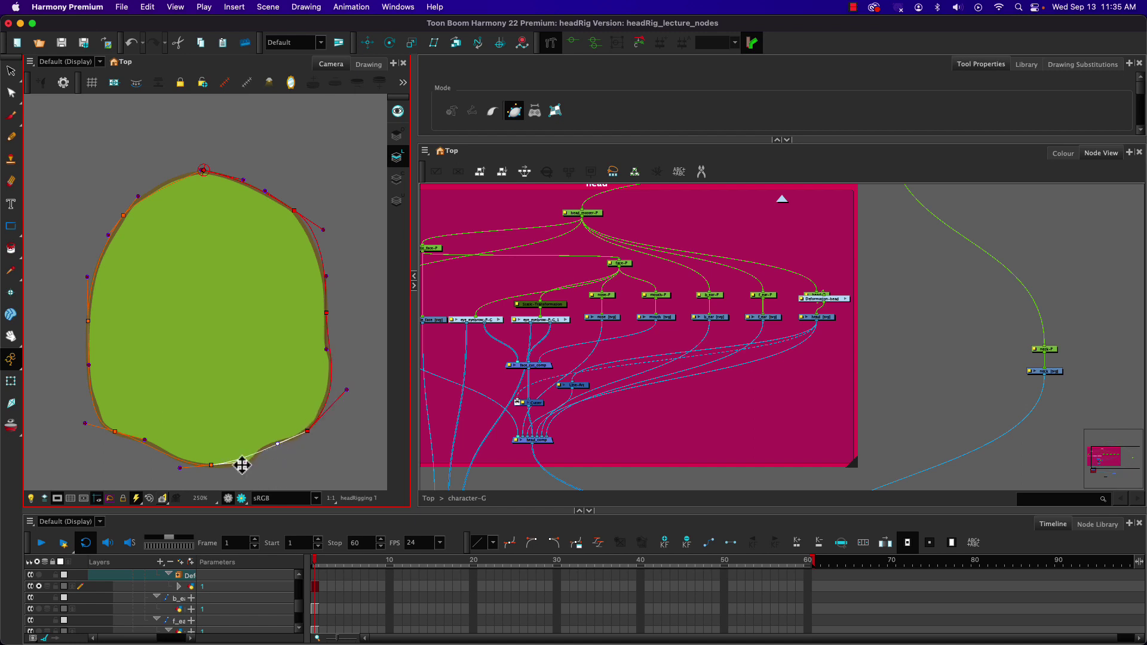
mouse_move(244, 465)
mouse_down()
mouse_move(264, 469)
mouse_move(255, 472)
mouse_up()
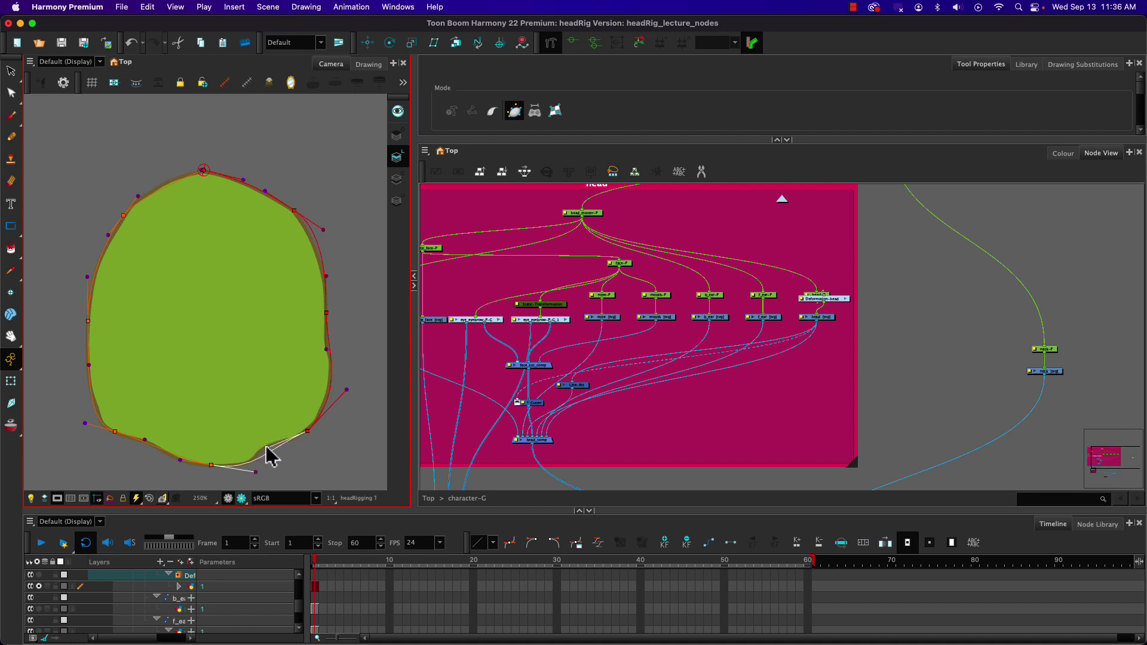
click(307, 433)
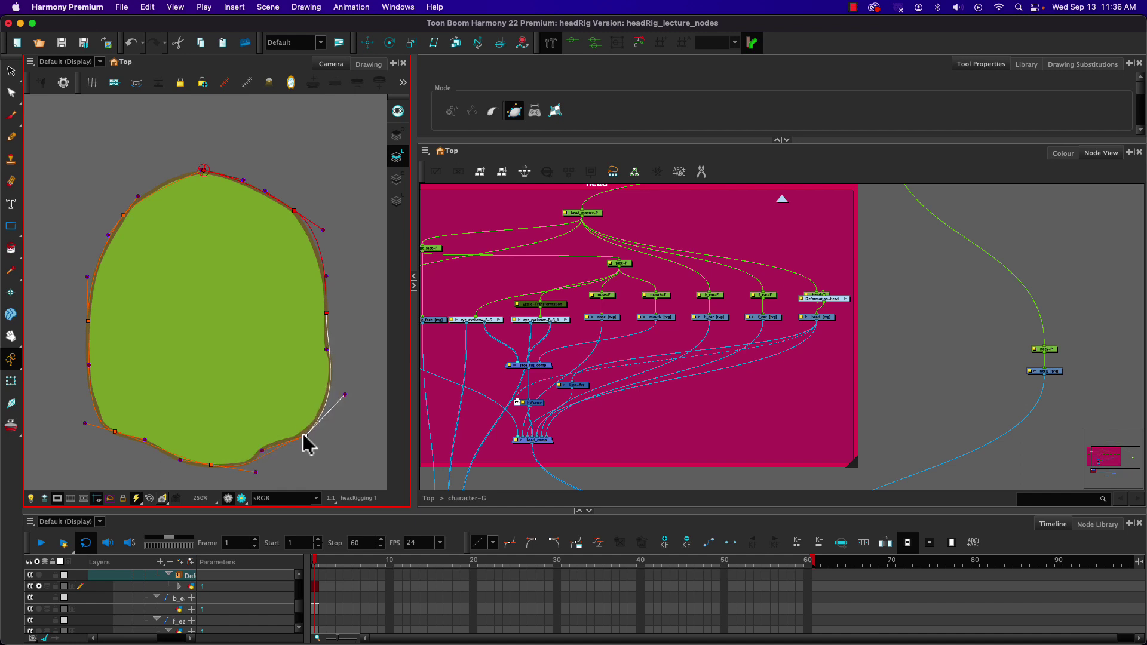
click(255, 473)
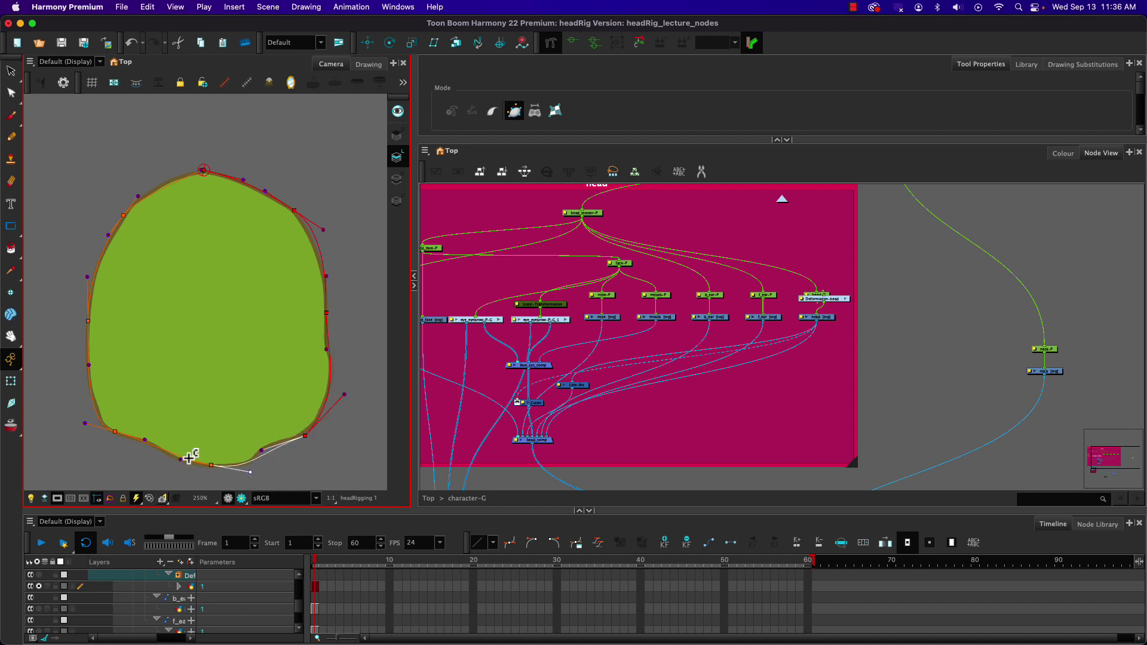
drag(181, 460, 172, 464)
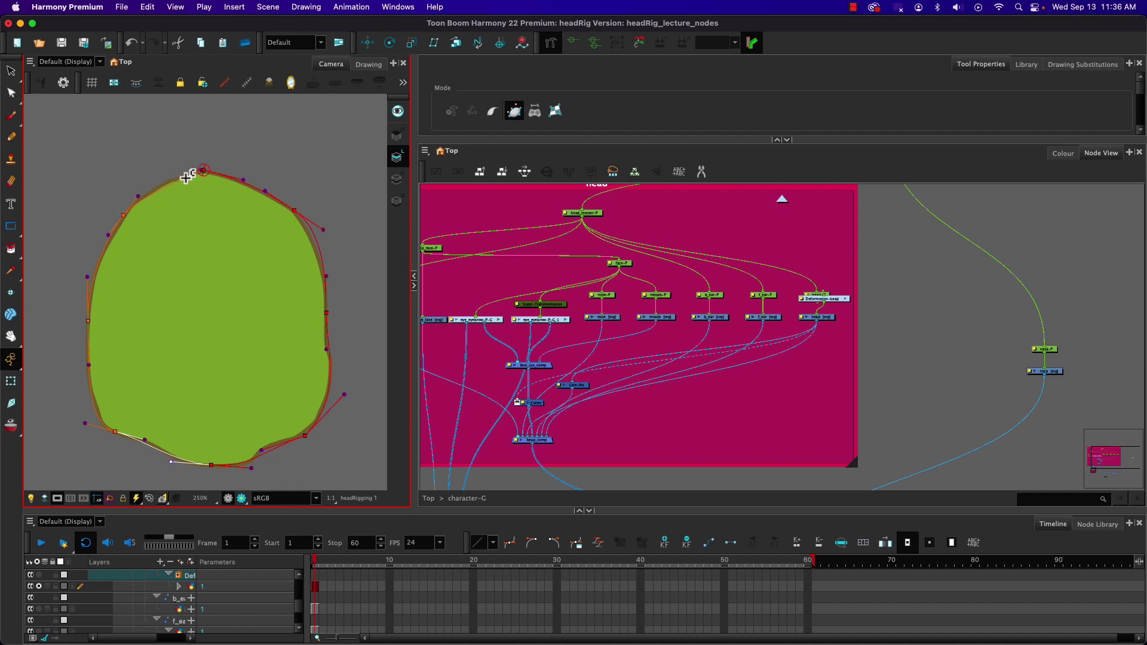
click(139, 199)
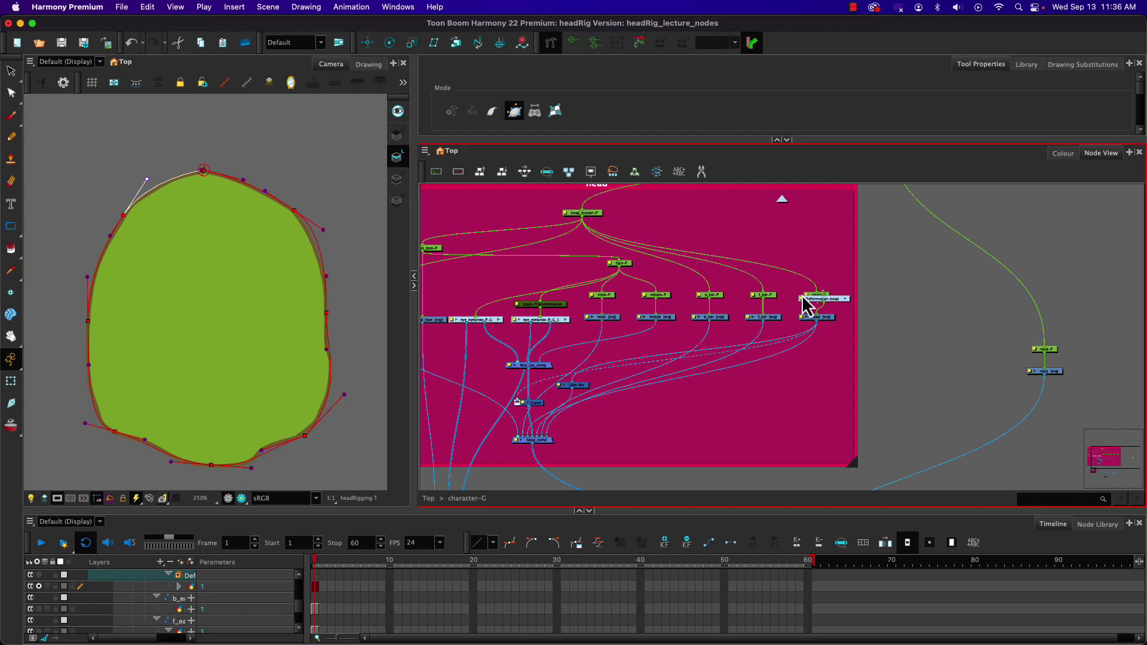
drag(835, 300, 832, 308)
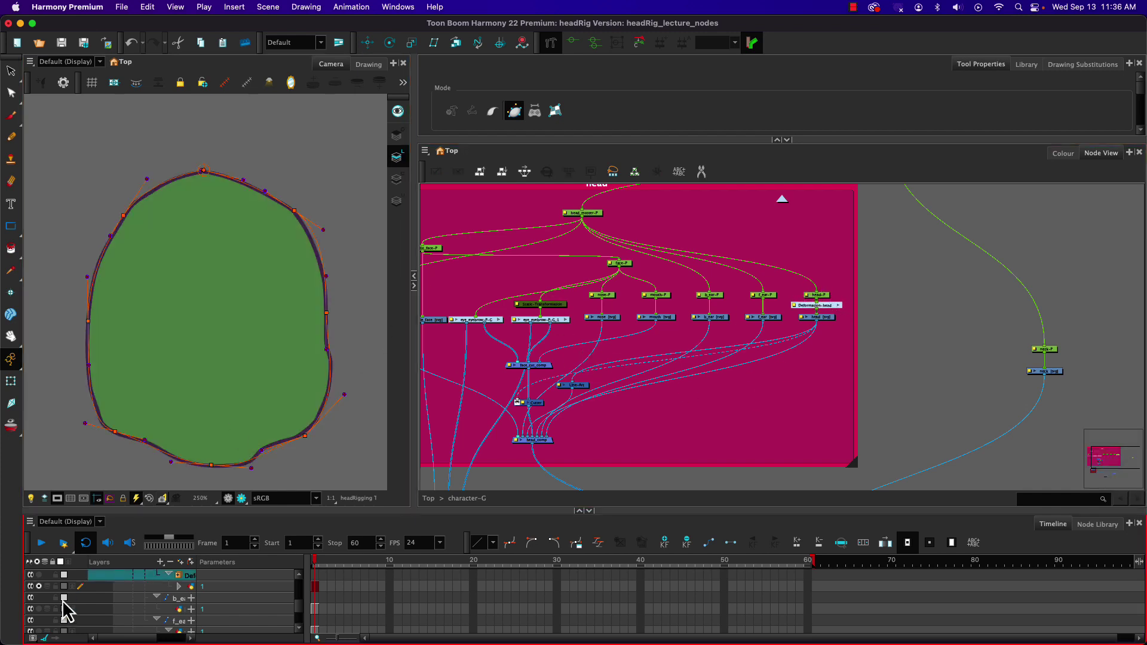
scroll(188, 602, up, 5)
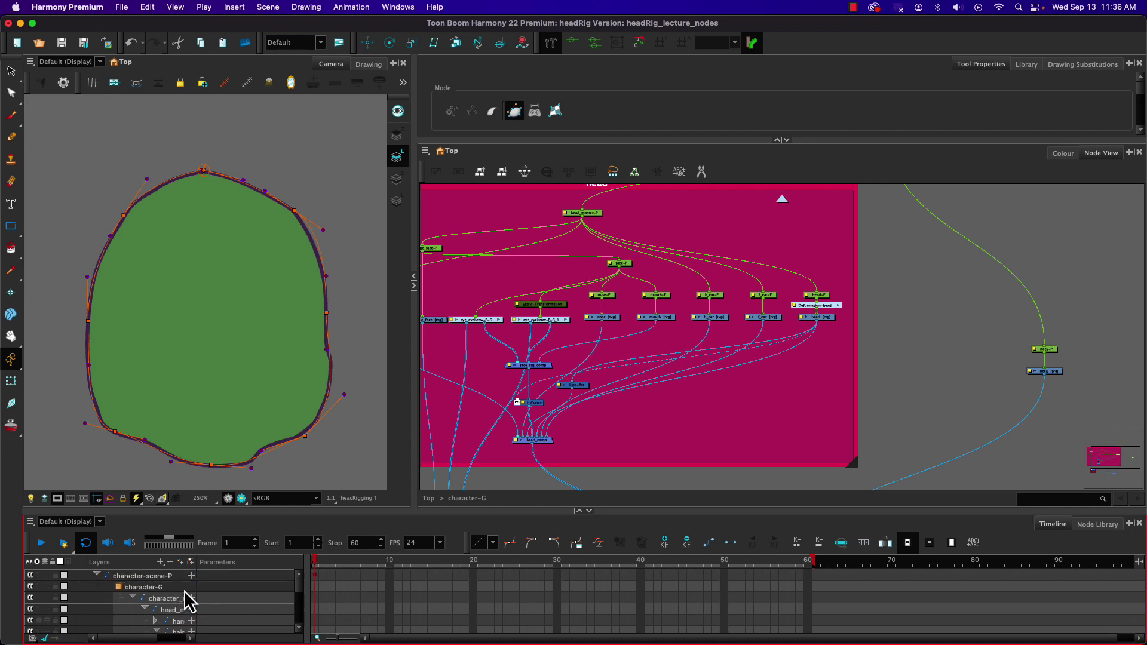
click(121, 588)
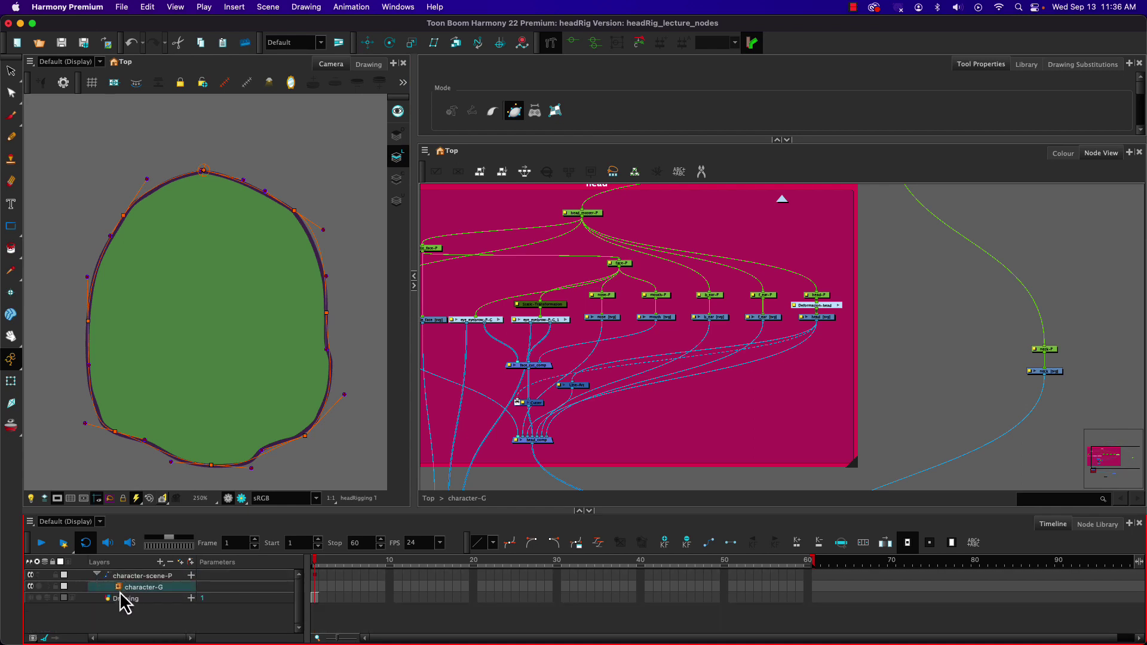
click(119, 588)
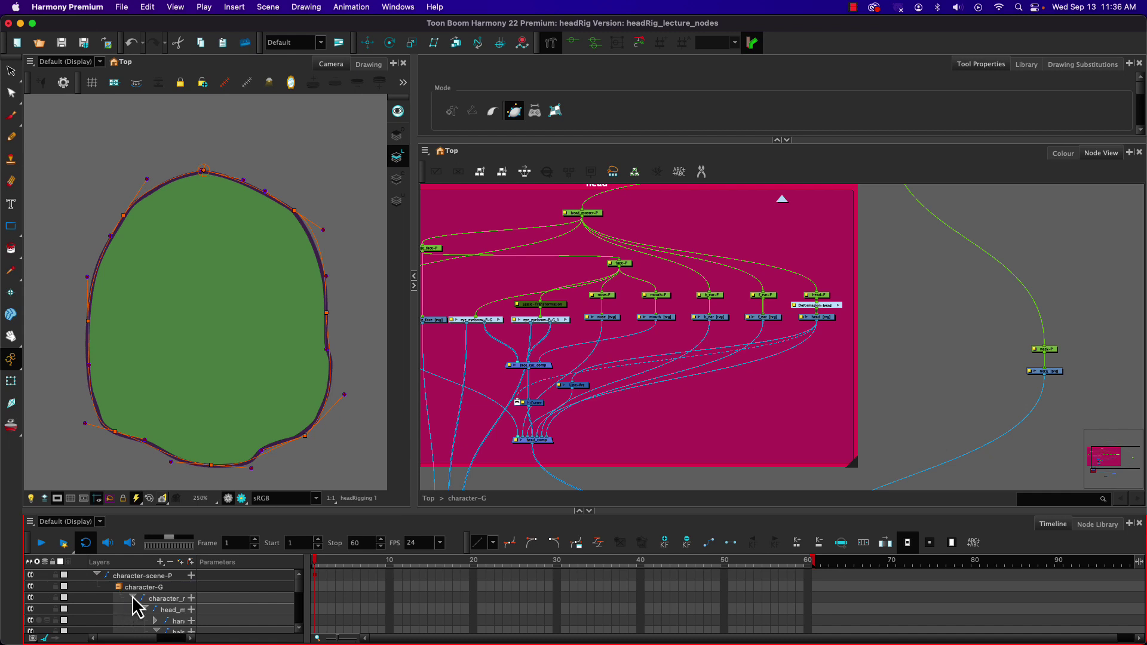
click(131, 598)
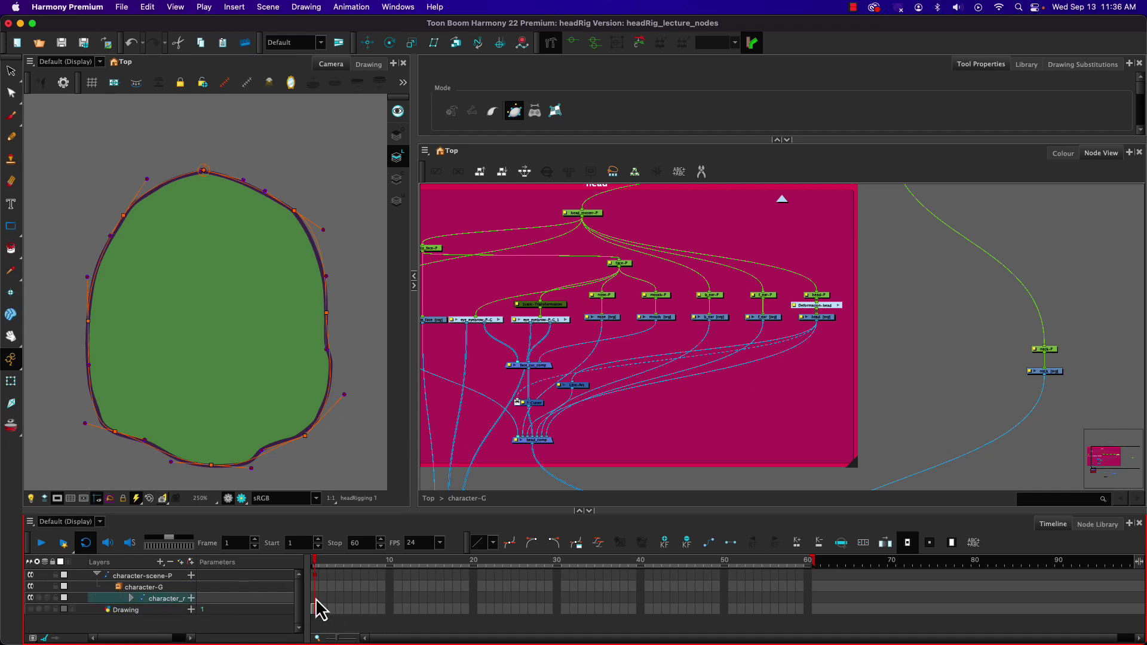
click(316, 599)
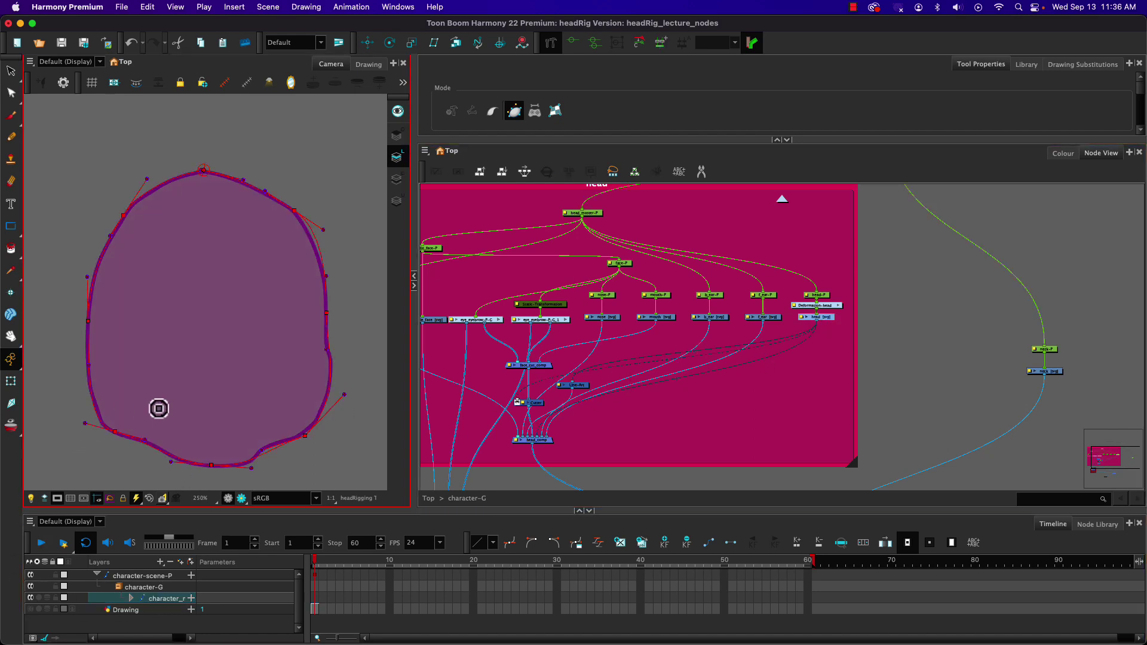
- Turn off solo for the head drawing layer to show the whole character, and activate the Transform tool
click(131, 598)
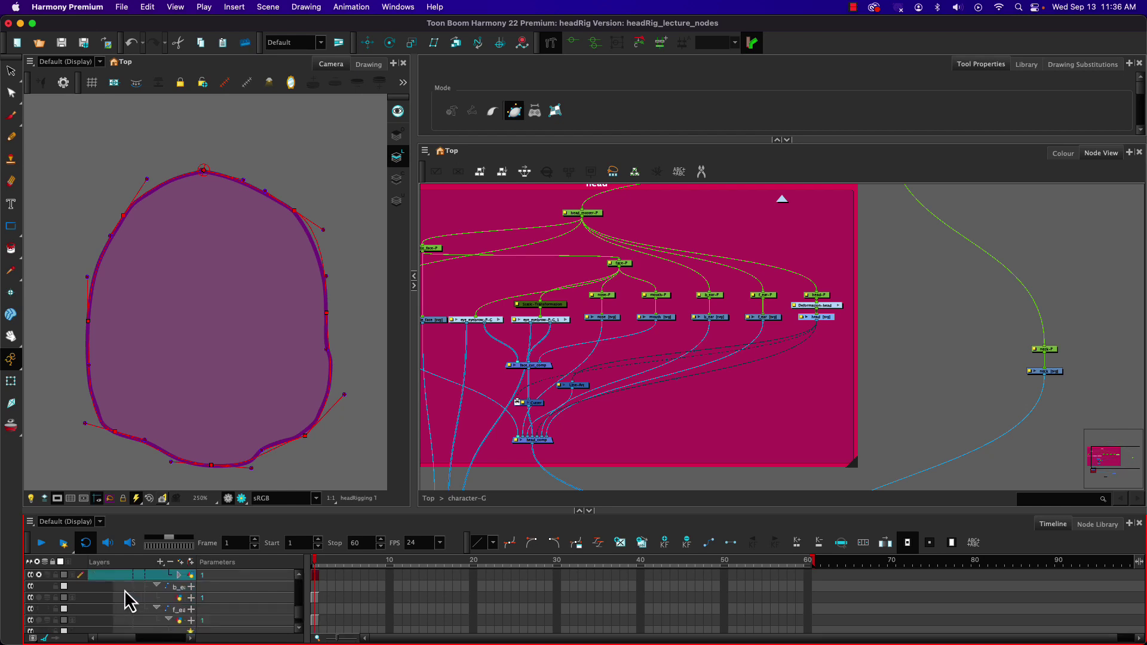
click(39, 575)
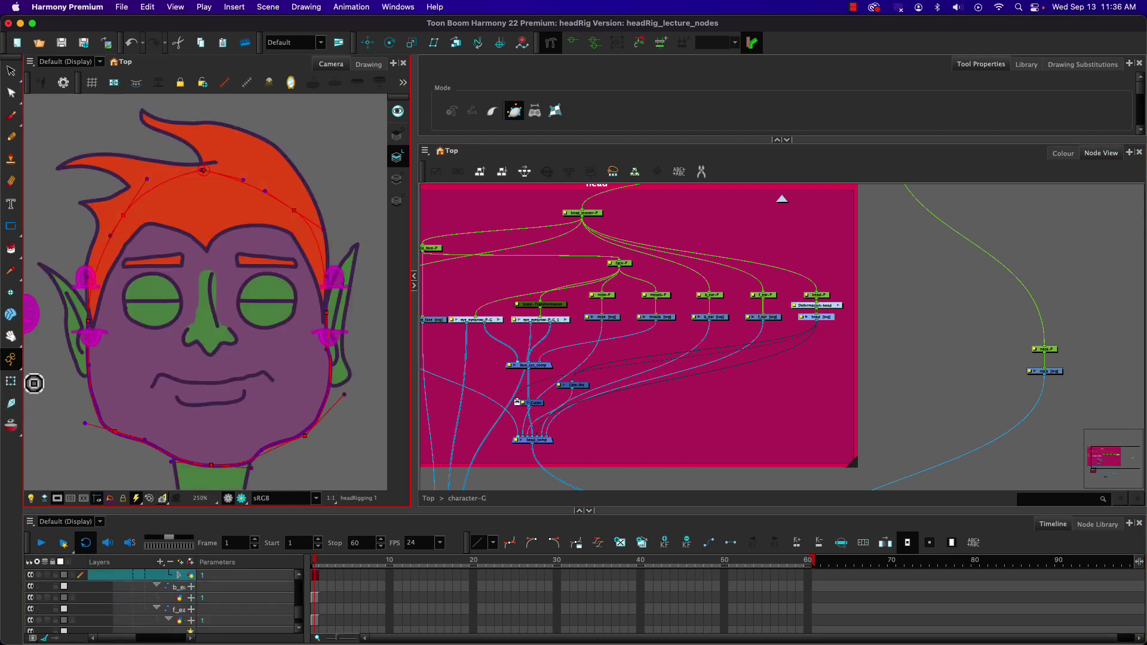
click(11, 382)
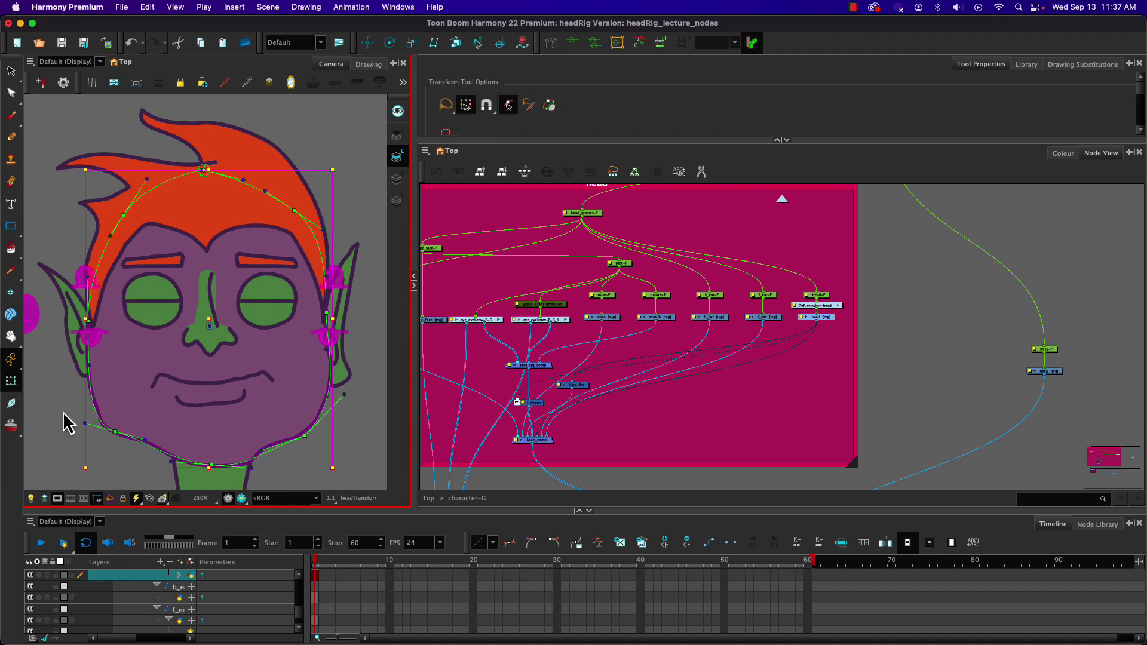
- Collapse the character's master peg in the Timeline, add a keyframe for the whole rig at frame 1, and go to frame 10
click(683, 361)
click(317, 582)
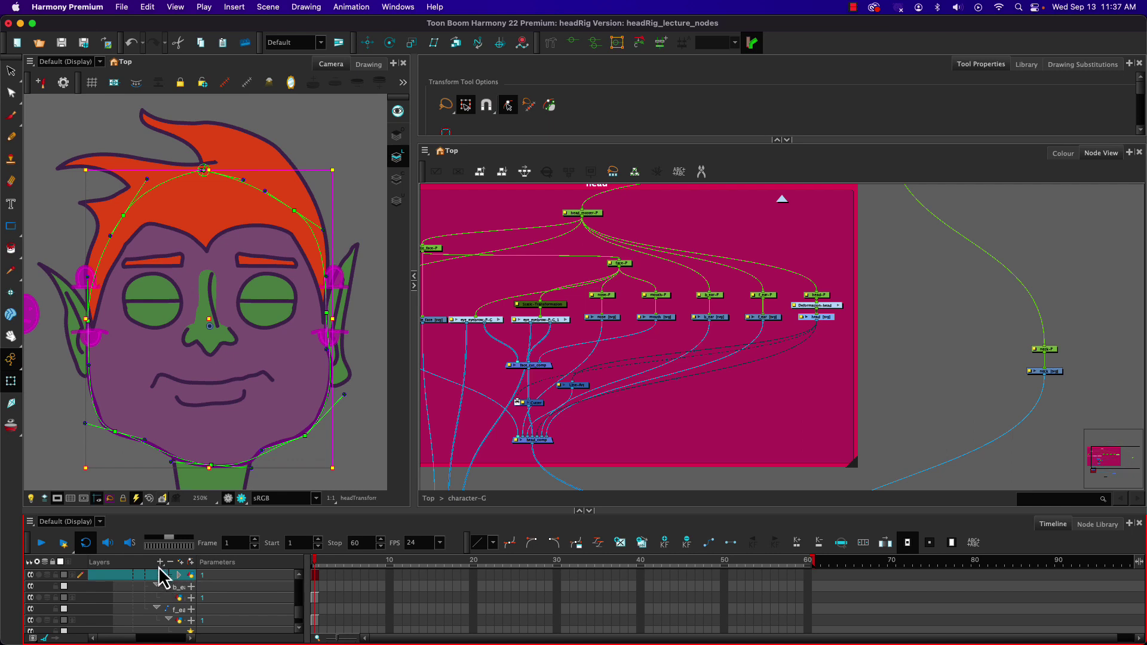
scroll(174, 597, up, 2)
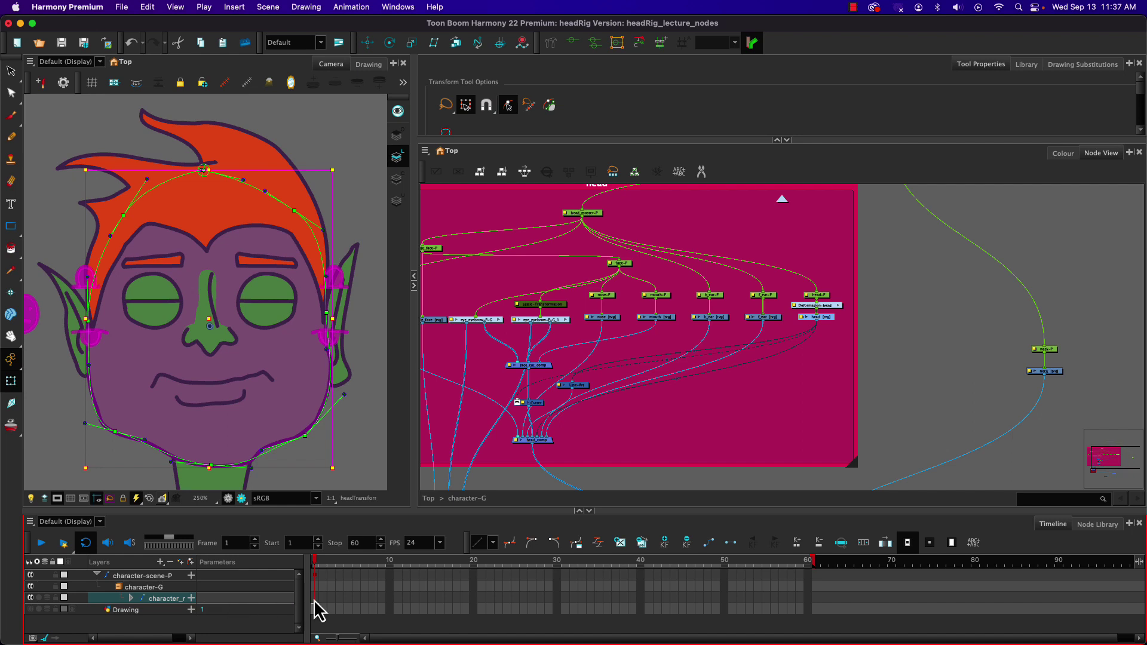
click(316, 599)
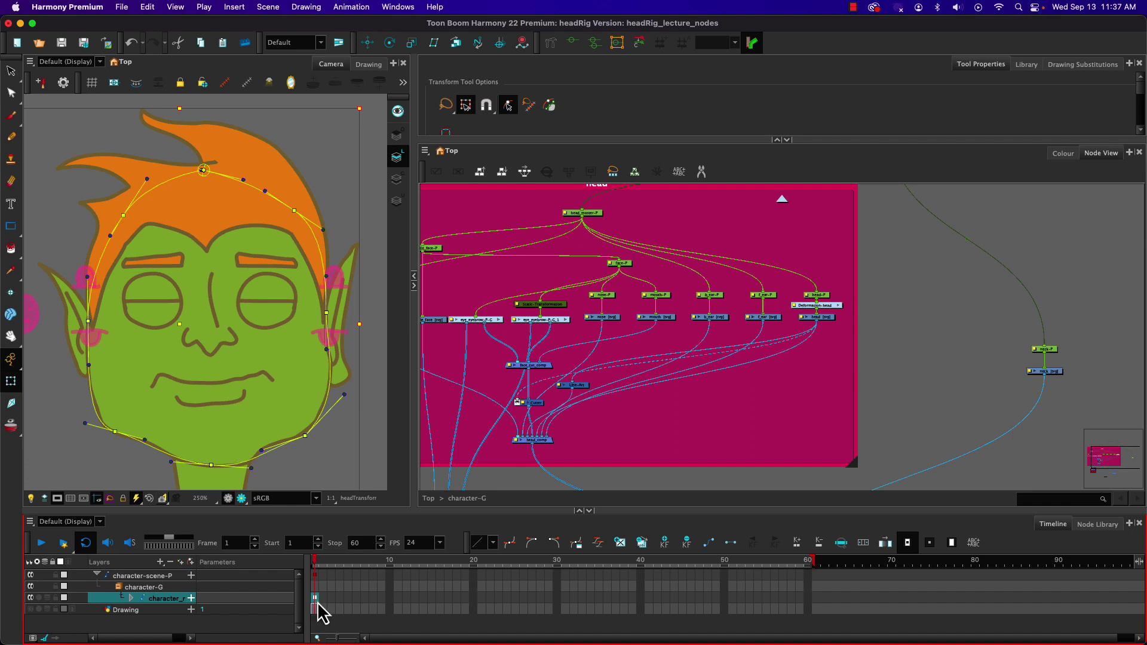
click(357, 598)
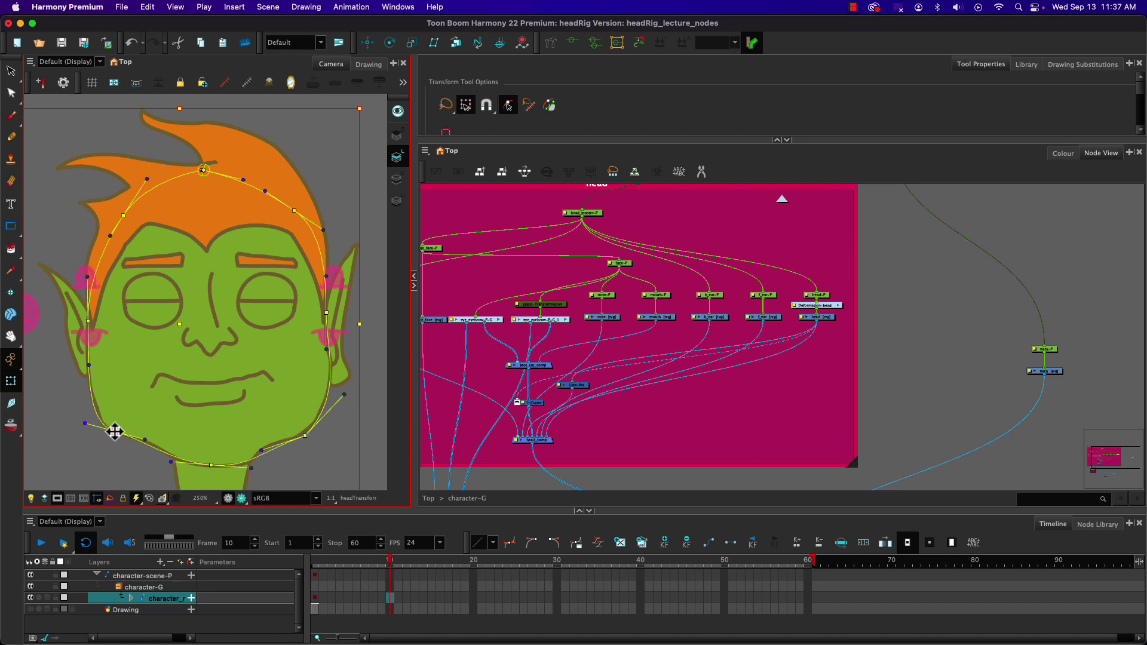
drag(115, 431, 131, 431)
key(super+z)
click(57, 422)
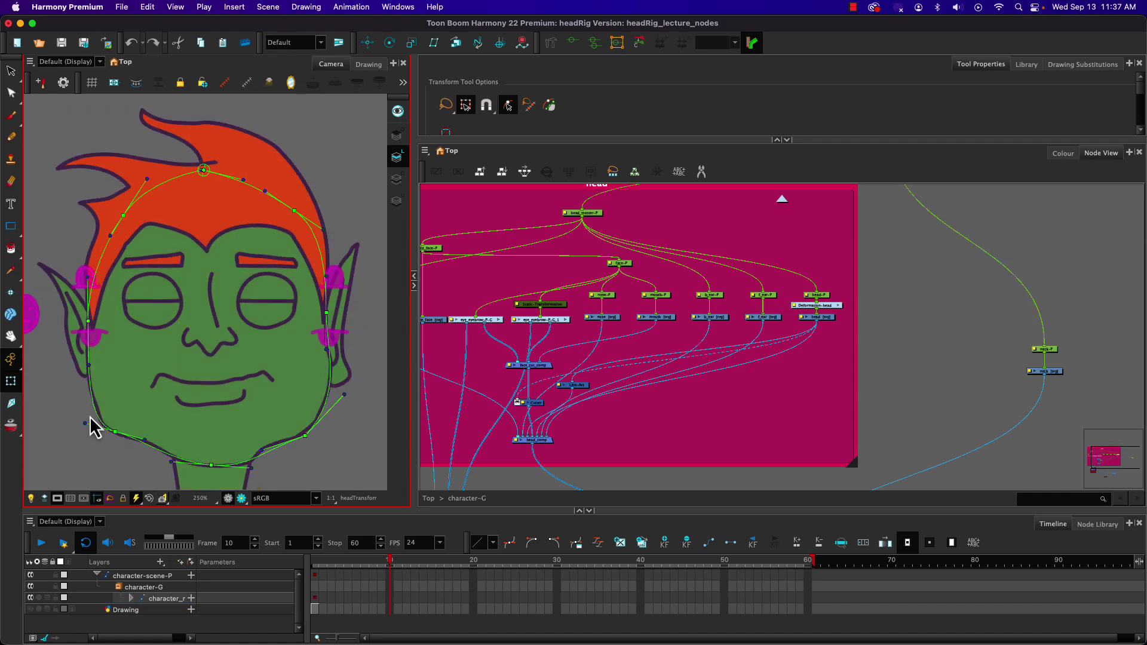
- Add a keyframe for the whole rig at frame 10 on the collapsed master peg
click(115, 435)
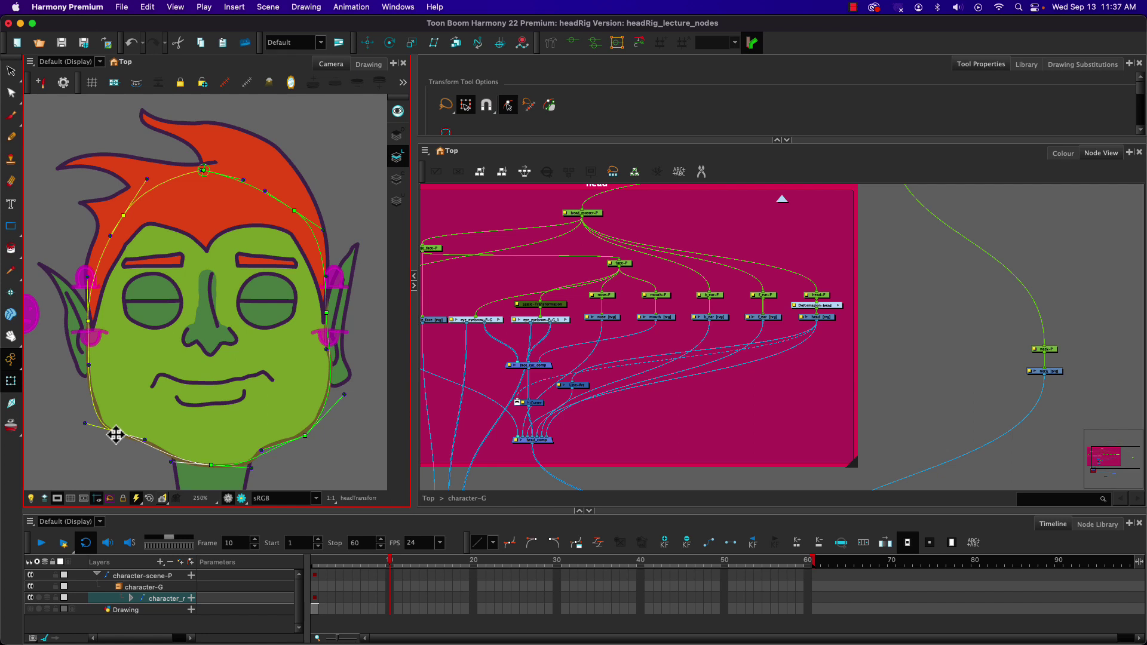
click(391, 598)
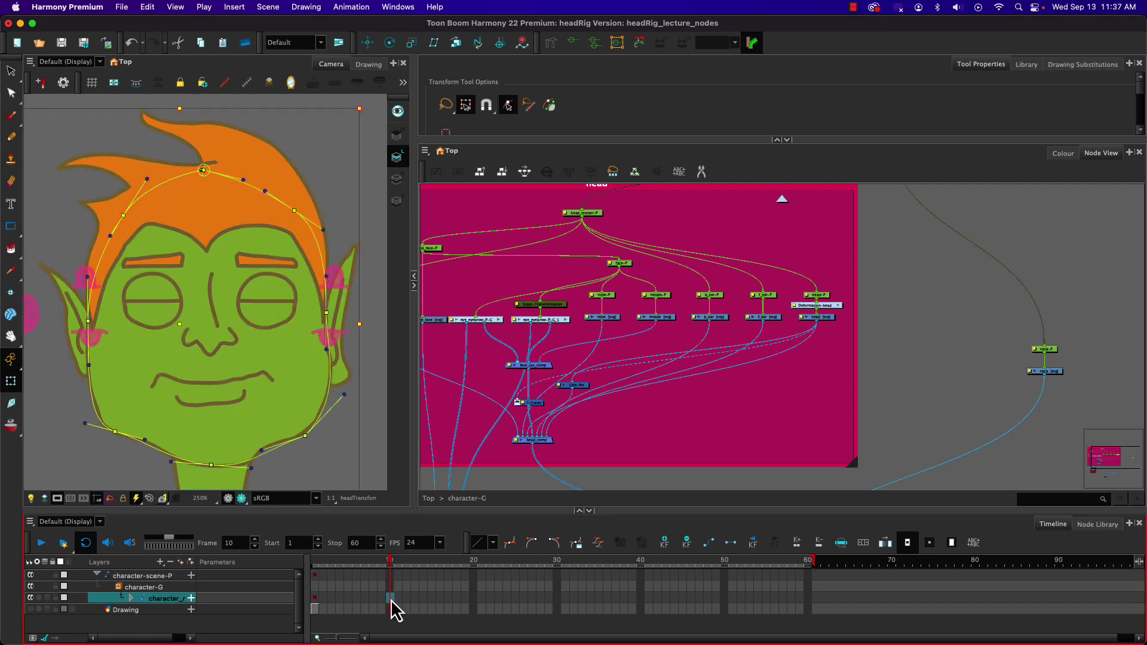
key(F6)
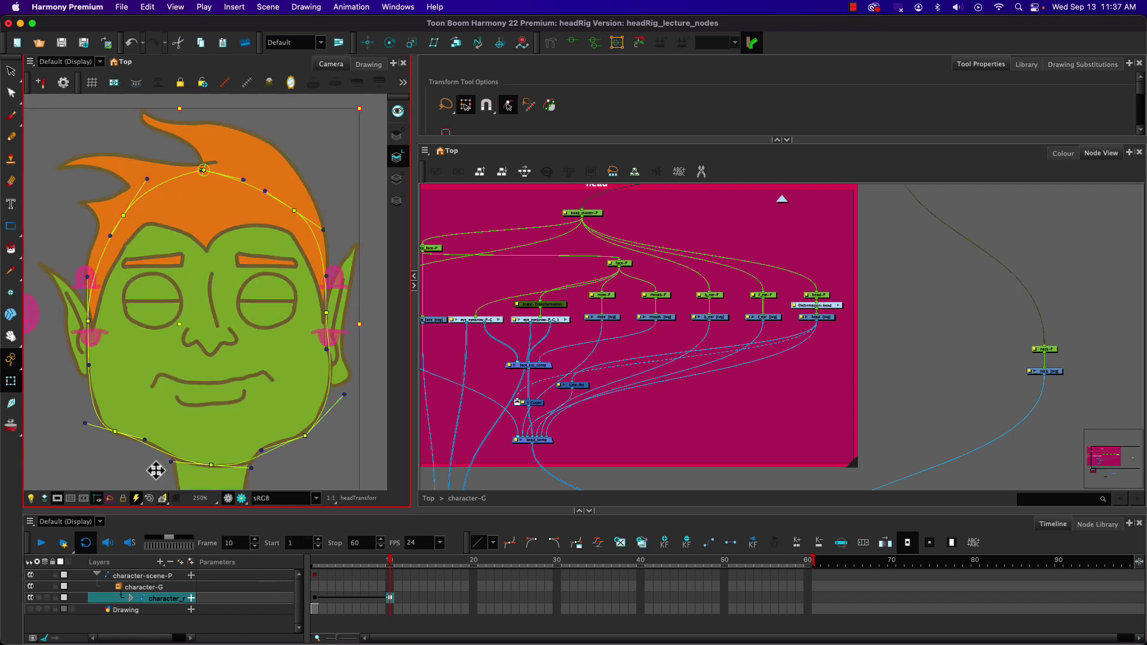
- Turn the jaw at frame 10 by shifting the lower-left jaw, chin and lower-right jaw envelope points rightward and adjusting the right jaw's curve handle
click(115, 432)
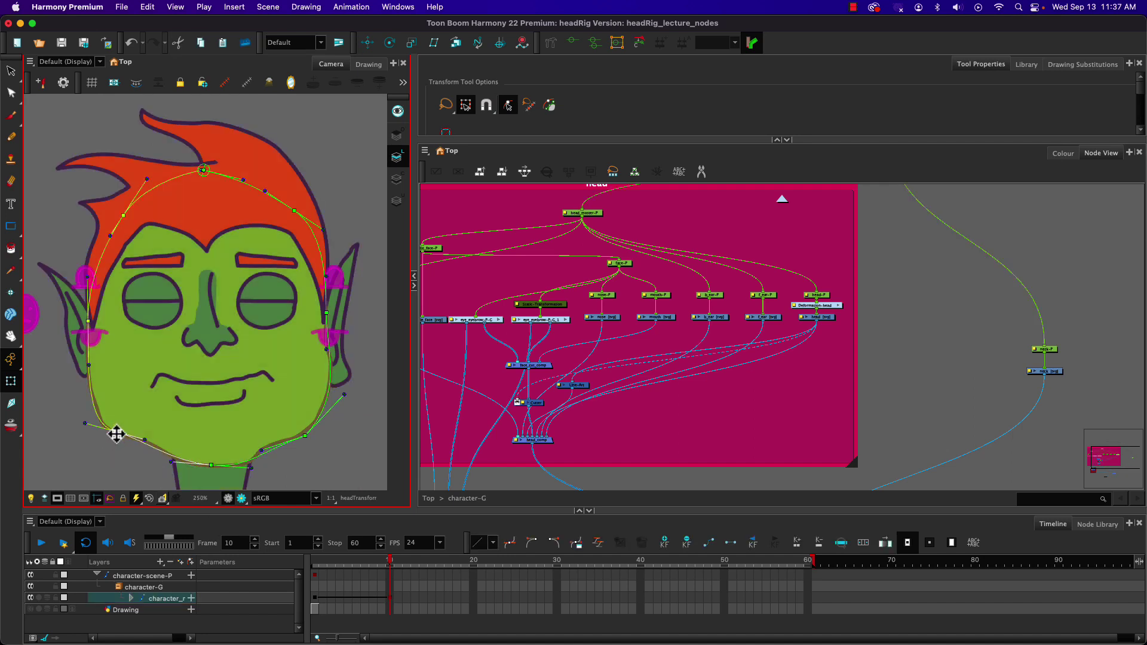
drag(116, 432, 132, 426)
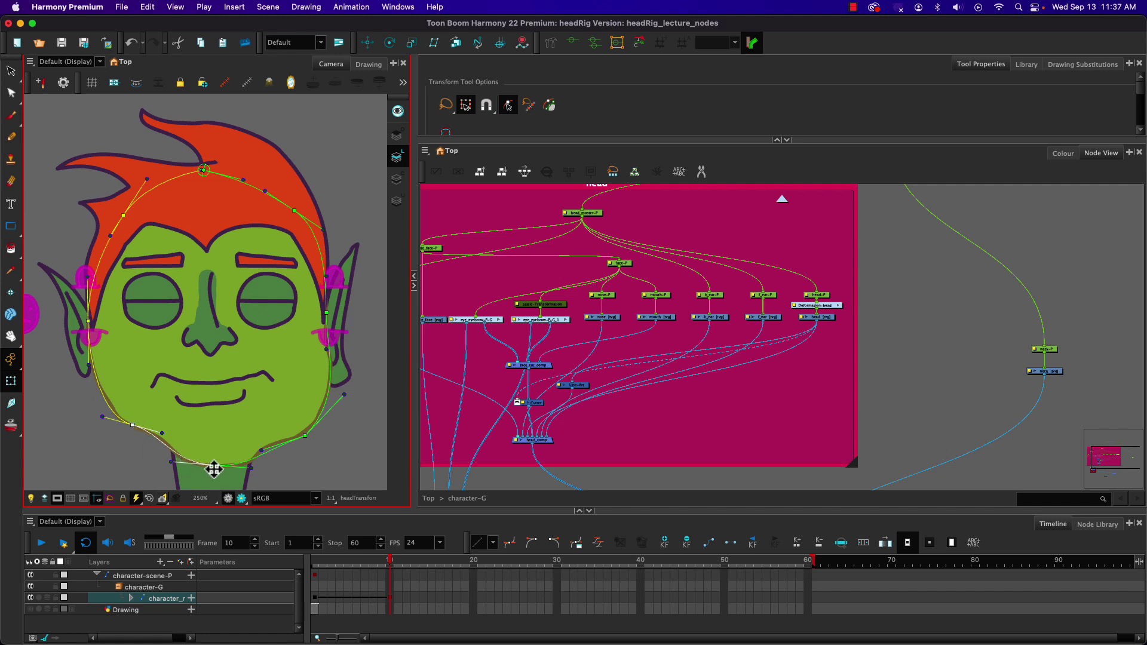
drag(213, 466, 229, 464)
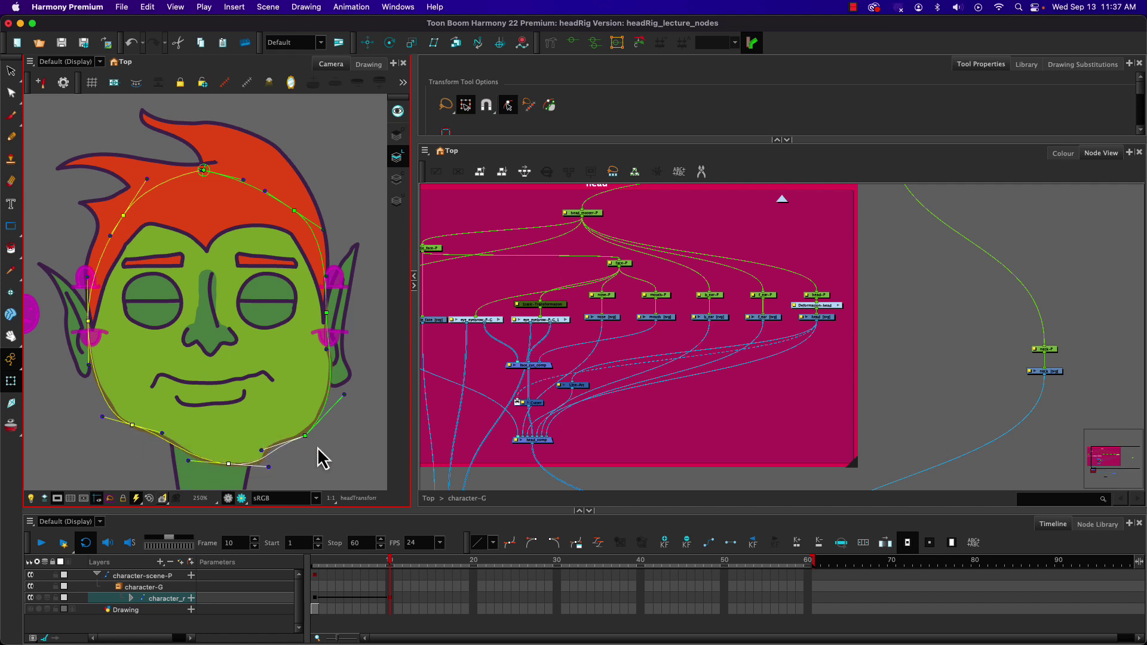
drag(309, 437, 308, 431)
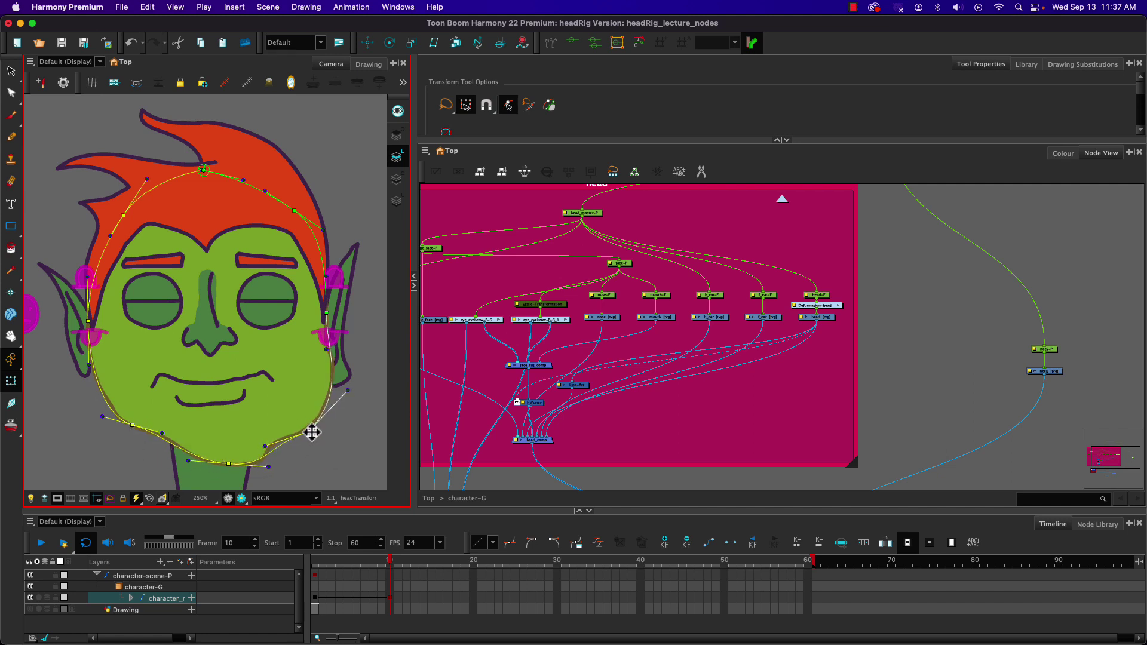
click(269, 450)
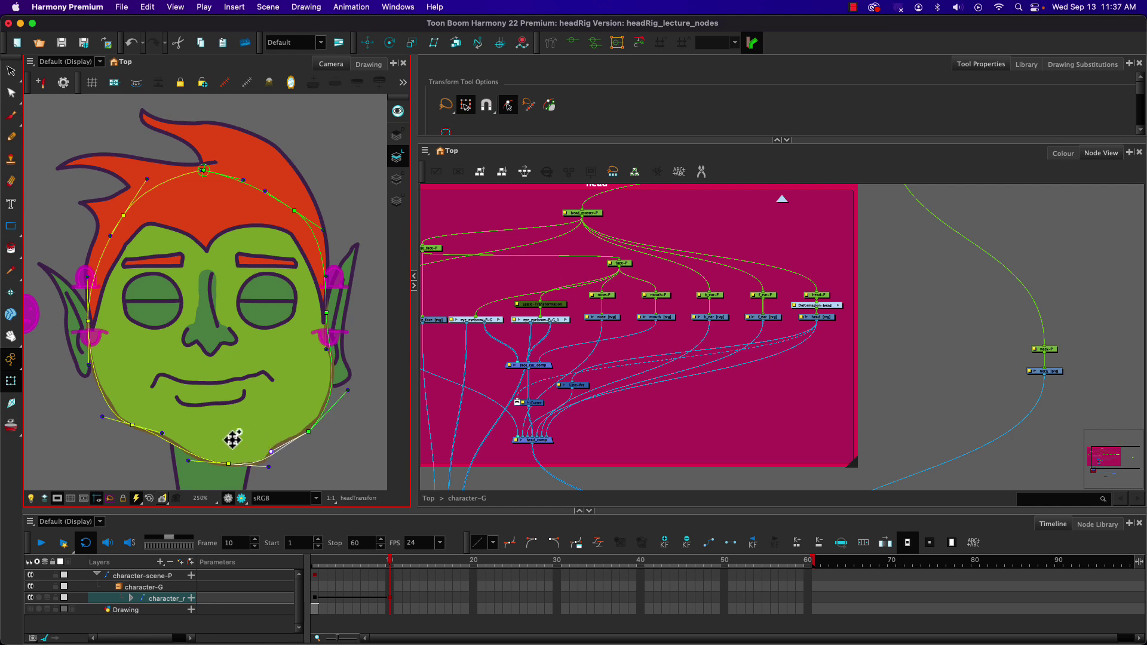
drag(132, 425, 136, 425)
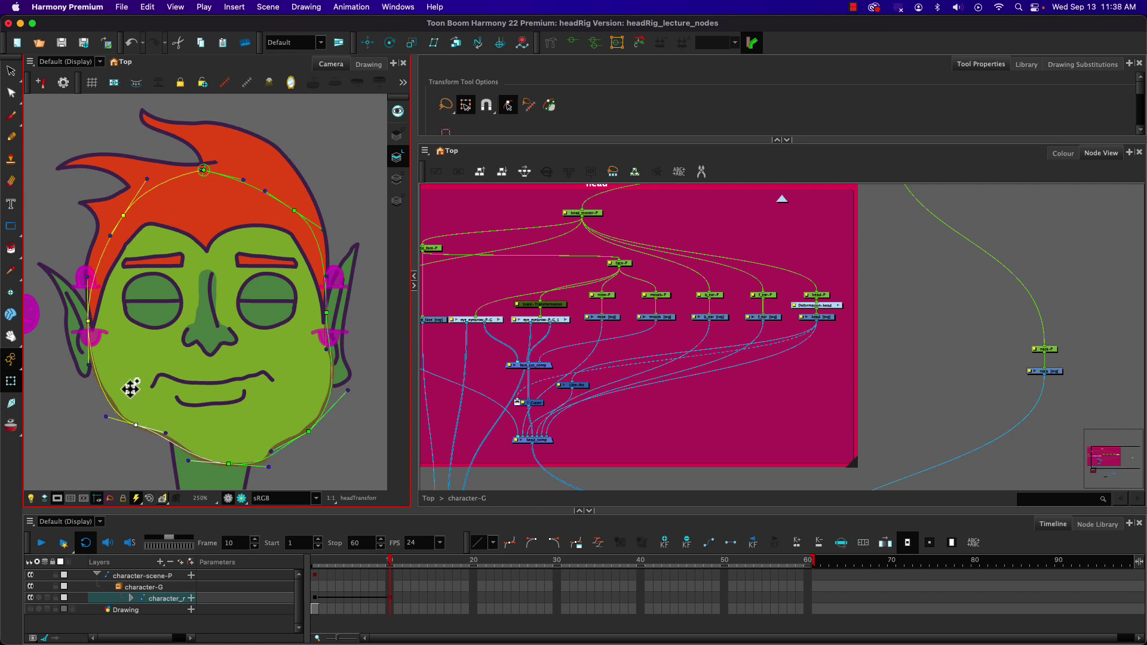
- Move the envelope's left side and upper-left points inward, and adjust the right side's upper curve handle
drag(88, 322, 101, 323)
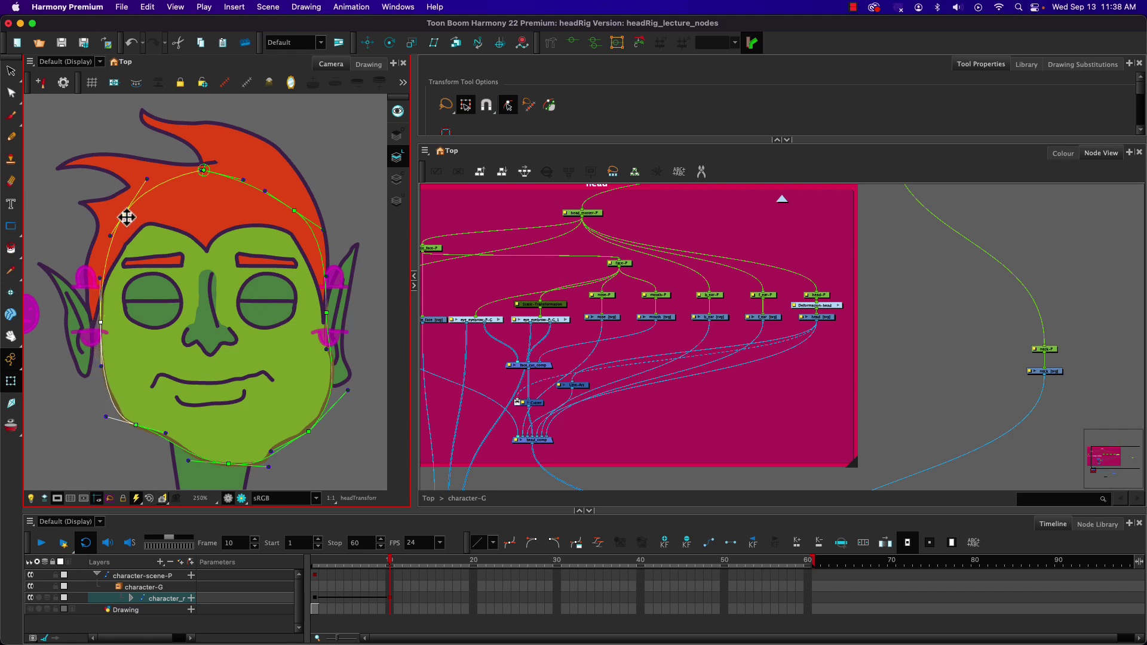
drag(124, 217, 130, 218)
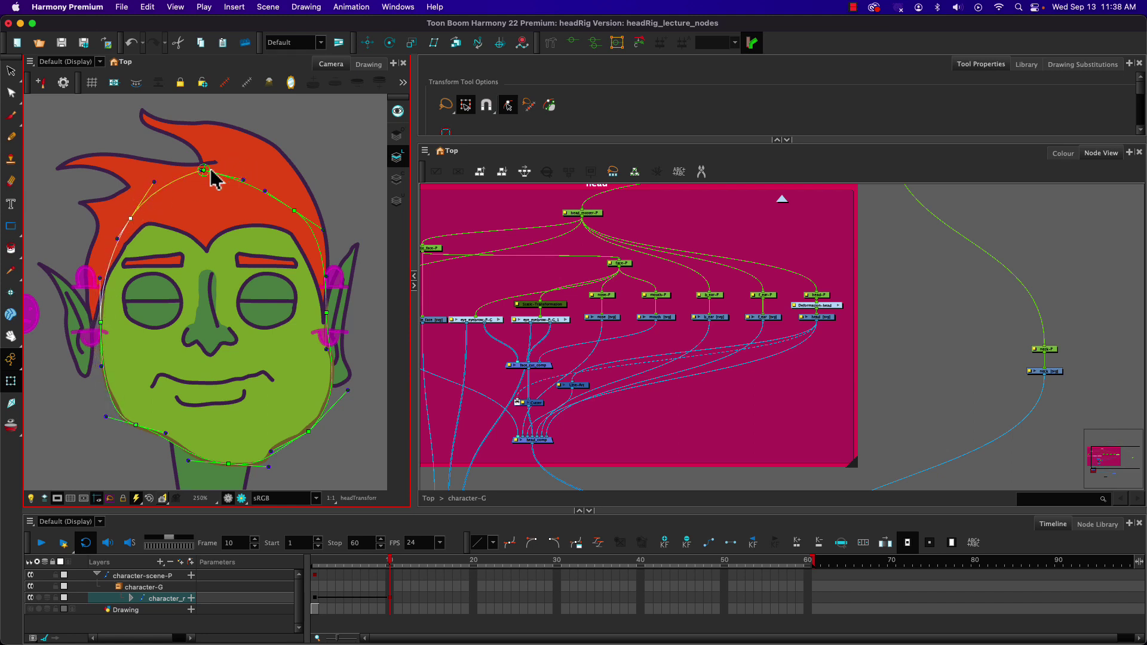
click(328, 270)
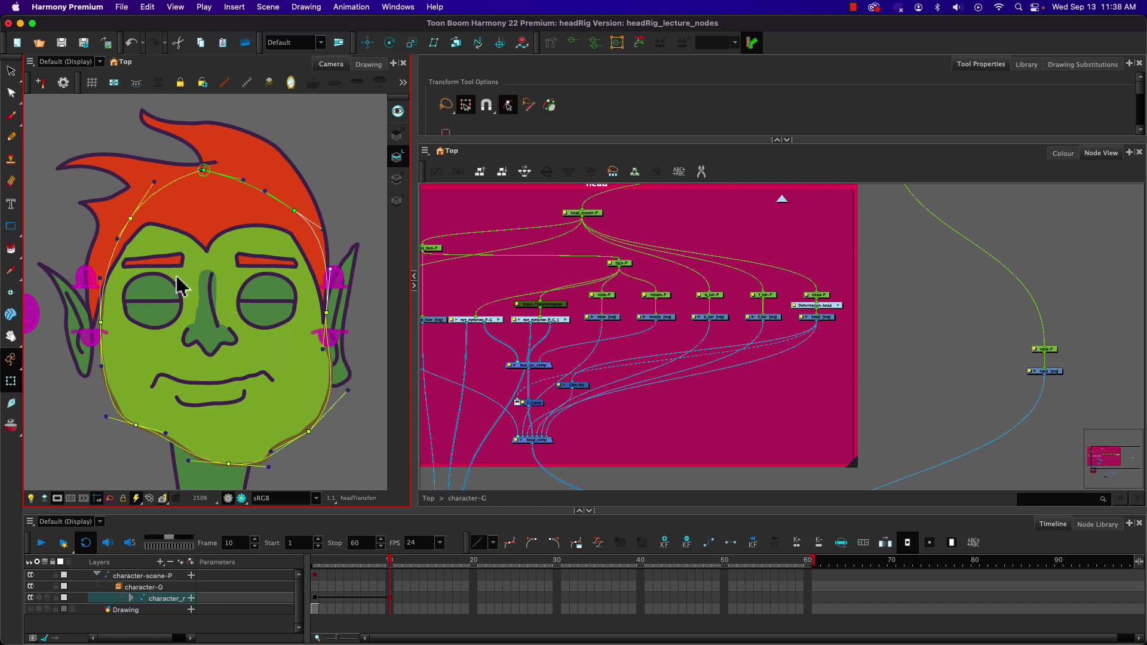
- Shift all facial features to the right using the round magenta face controller beside the head
click(33, 322)
drag(33, 320, 64, 322)
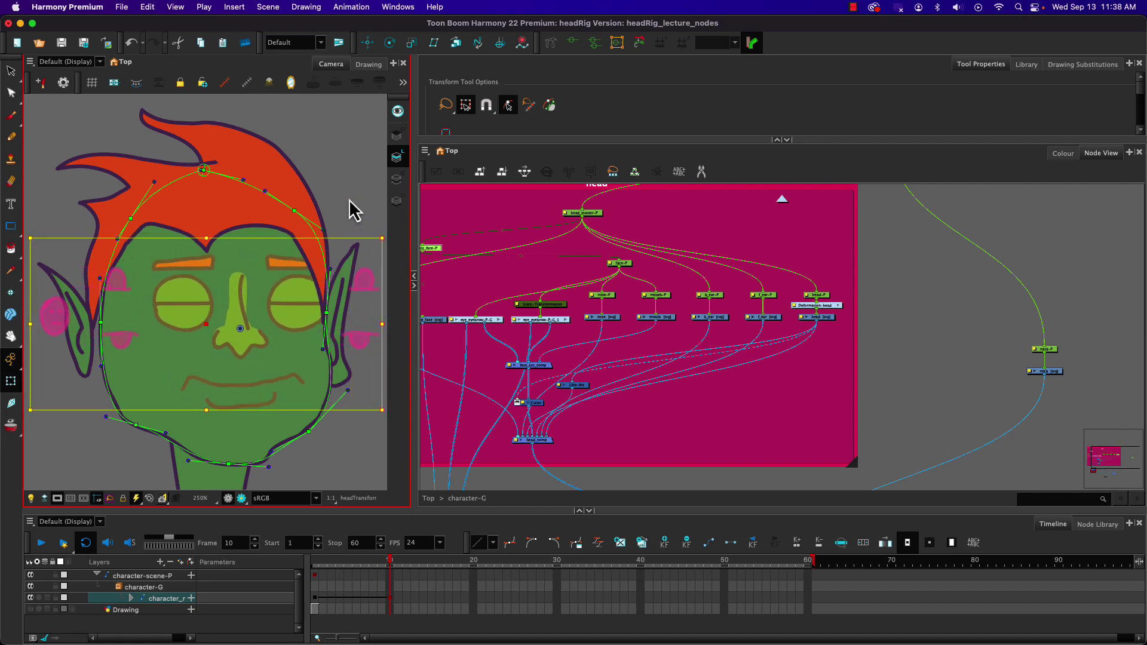
click(351, 225)
- Move the right ear inward behind the head, and shift the left ear right toward the reshaped cheek
click(352, 277)
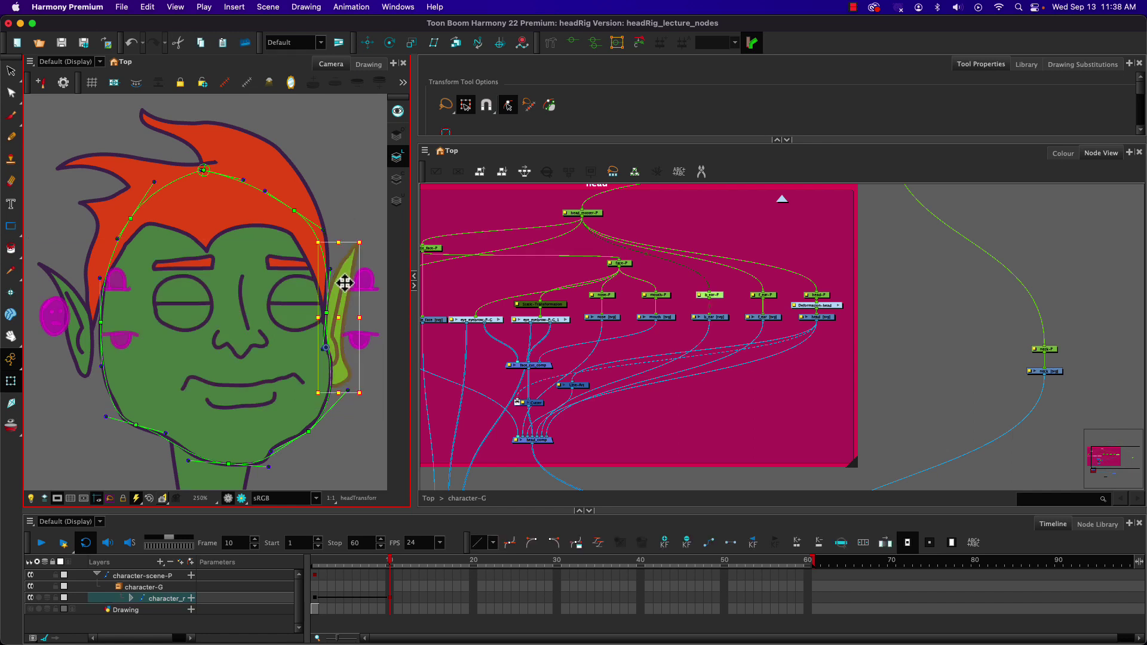
drag(343, 285, 329, 285)
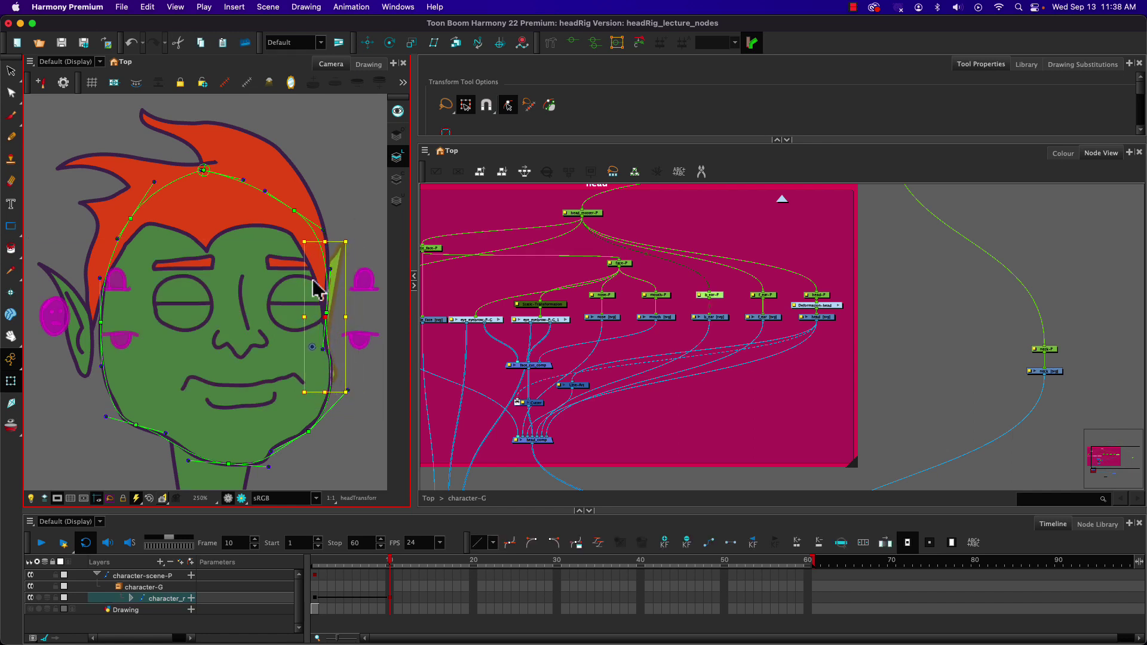
click(80, 316)
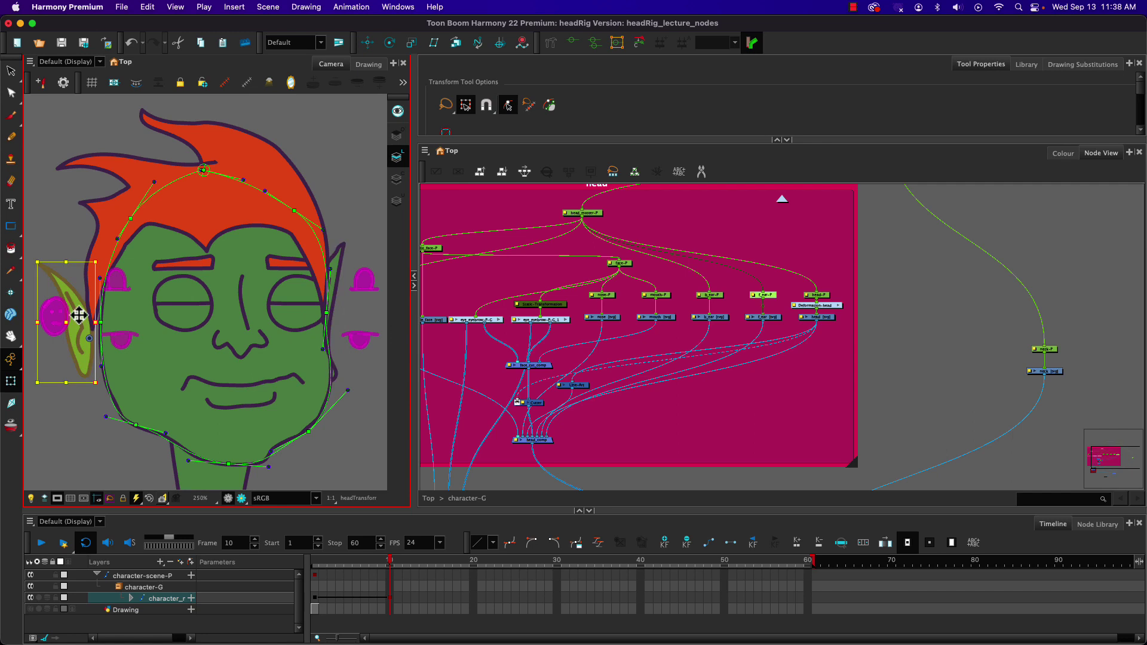
drag(80, 315, 91, 312)
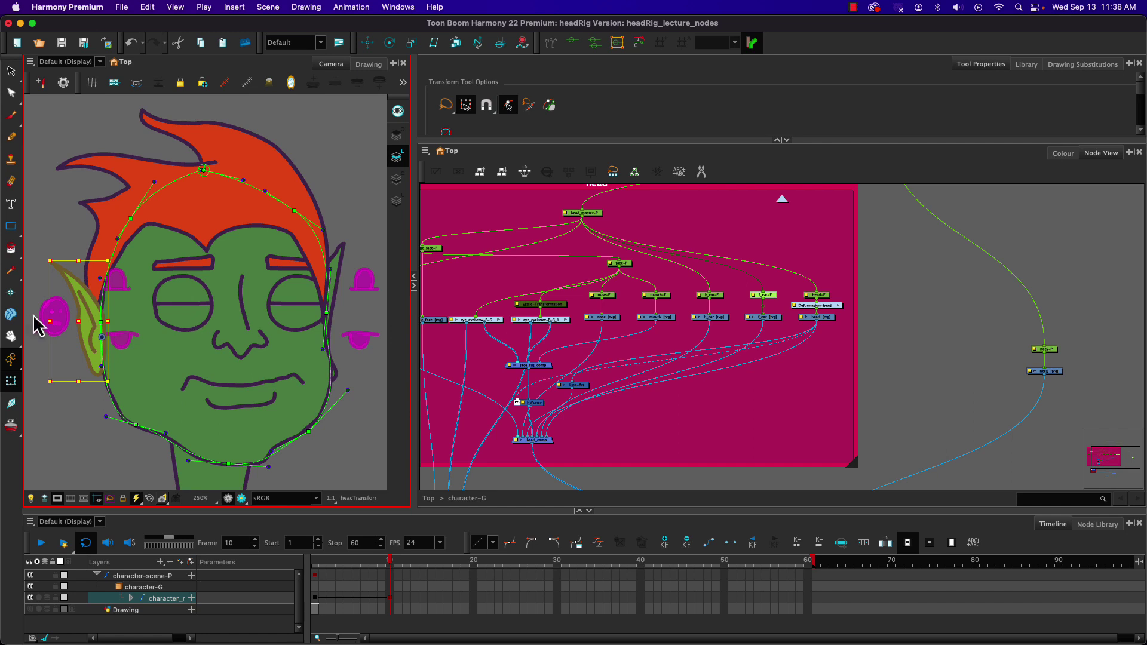
- Lower the bottom eyelids of both eyes with their magenta controllers to open the eyes
click(120, 341)
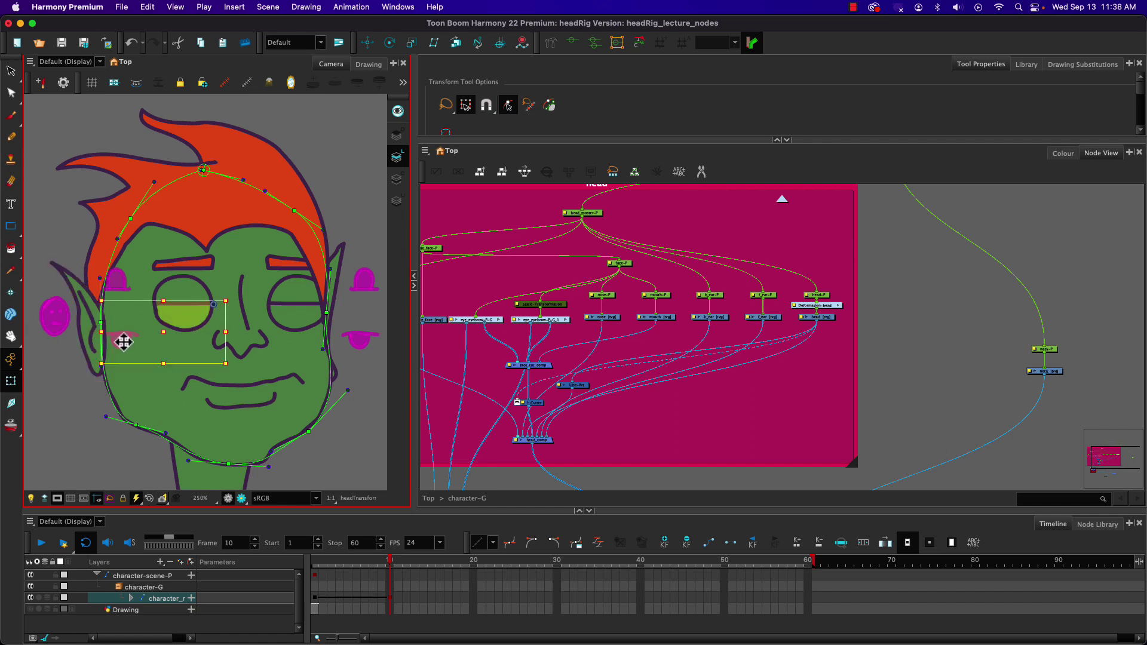
drag(120, 341, 123, 362)
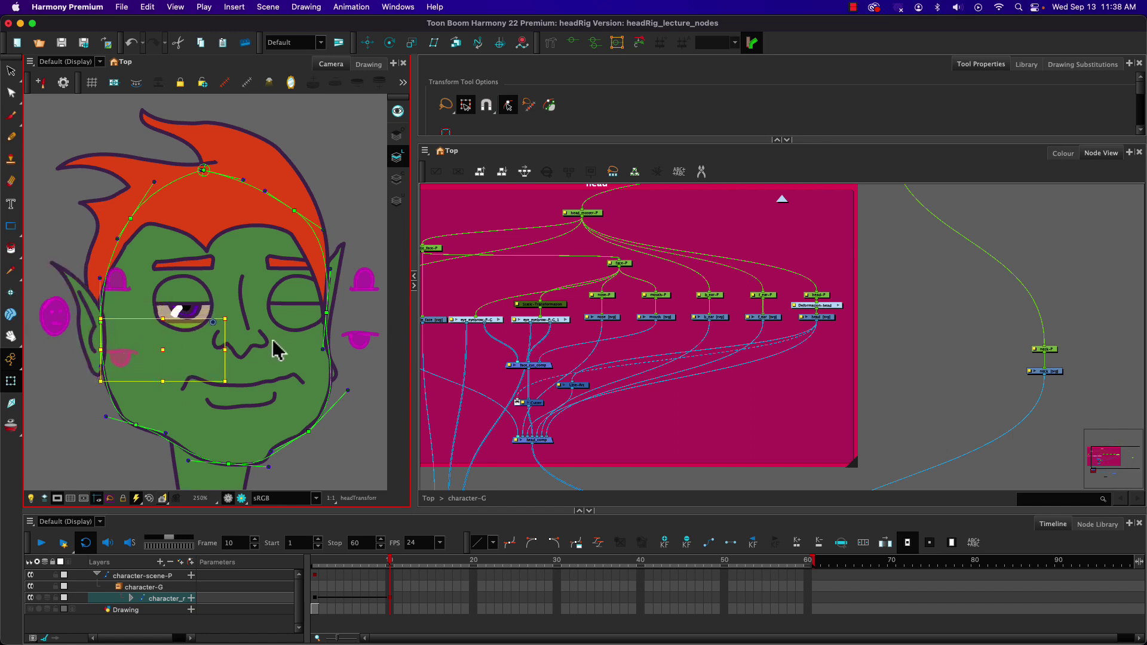
click(367, 343)
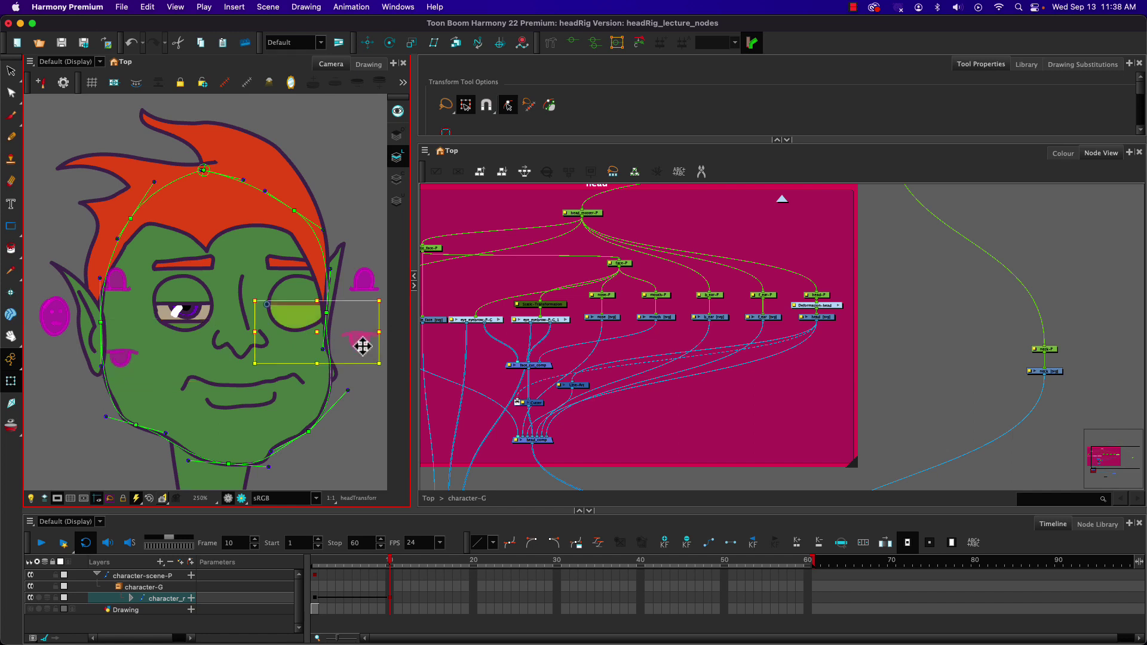
drag(363, 345, 363, 363)
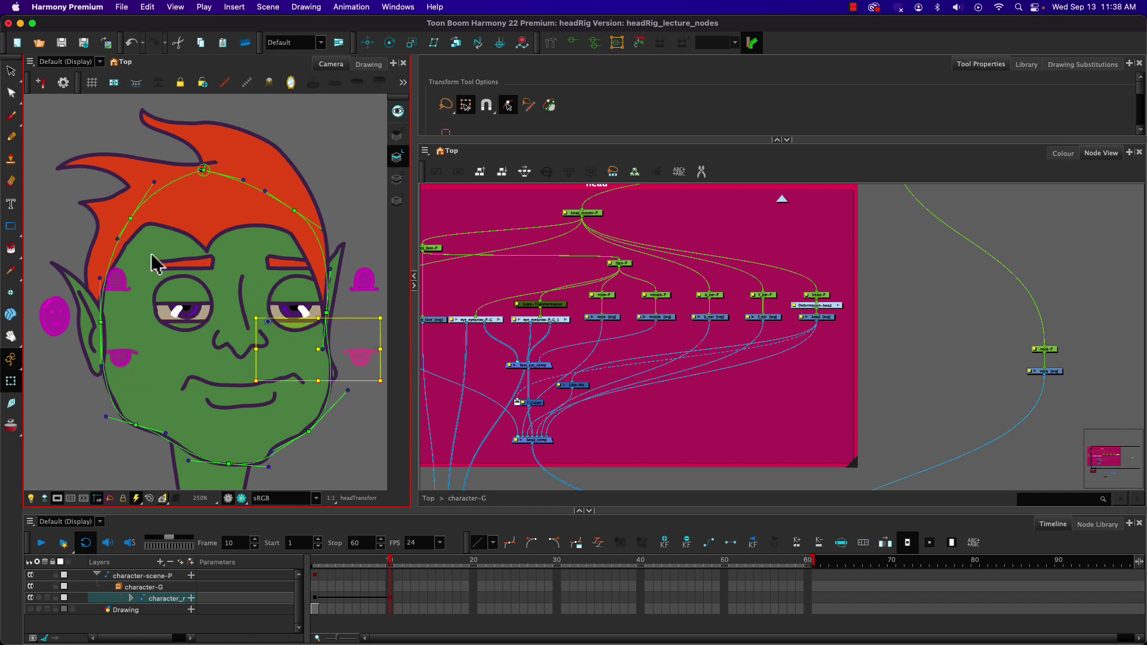
- Select the purple pupils of both eyes together and shift them slightly to the right
click(196, 320)
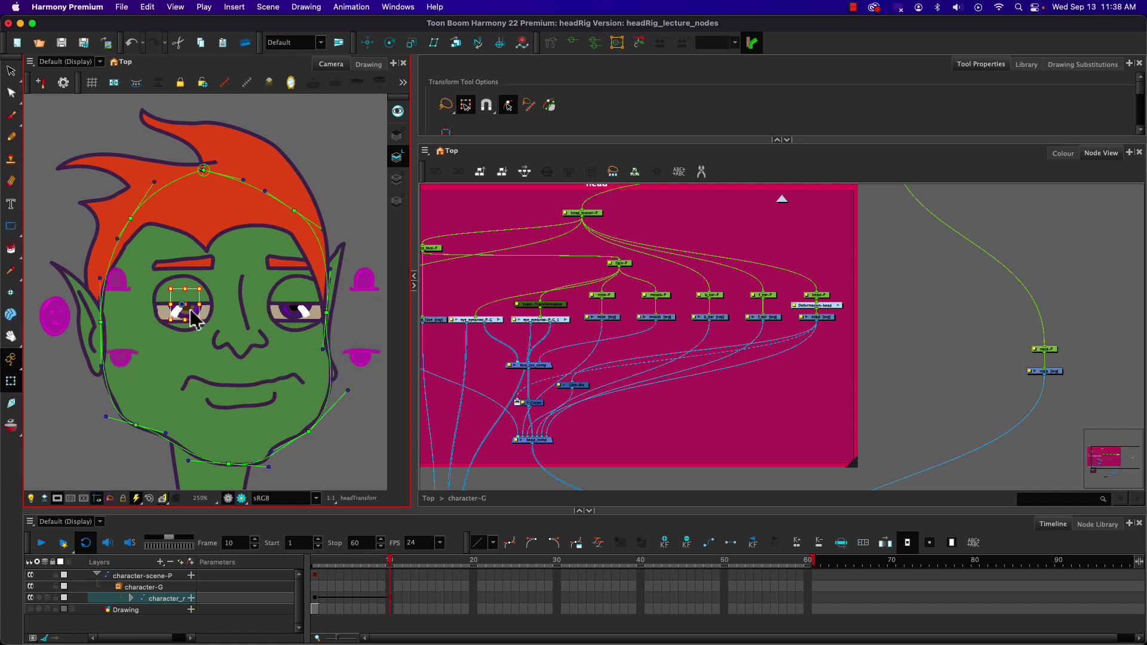
key(b)
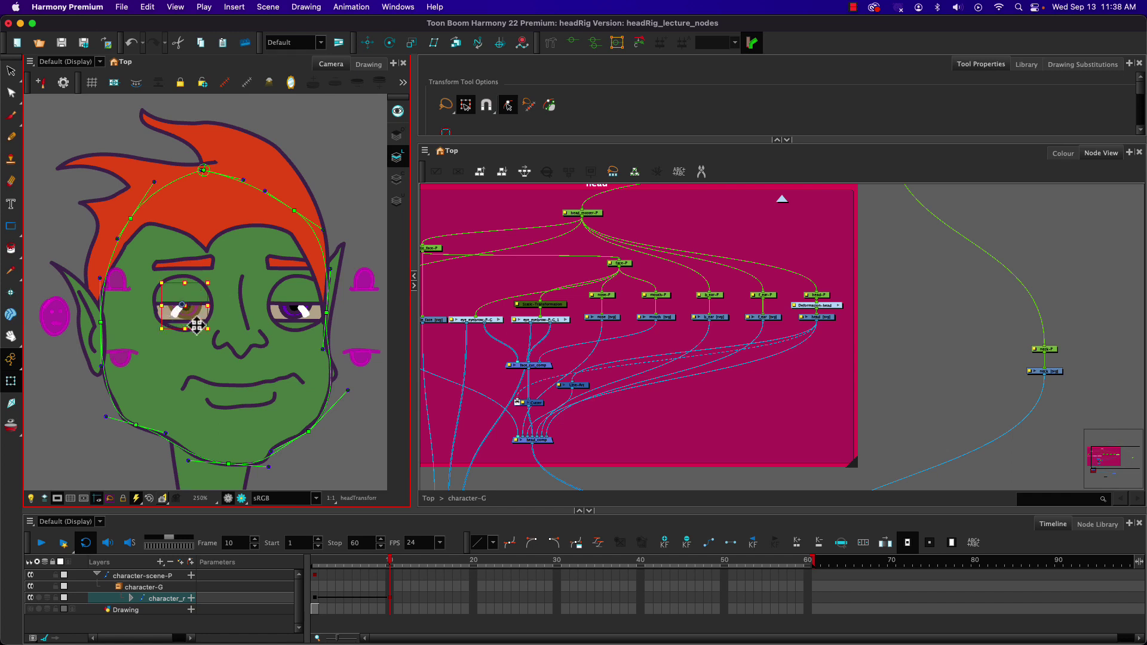
shift+click(297, 318)
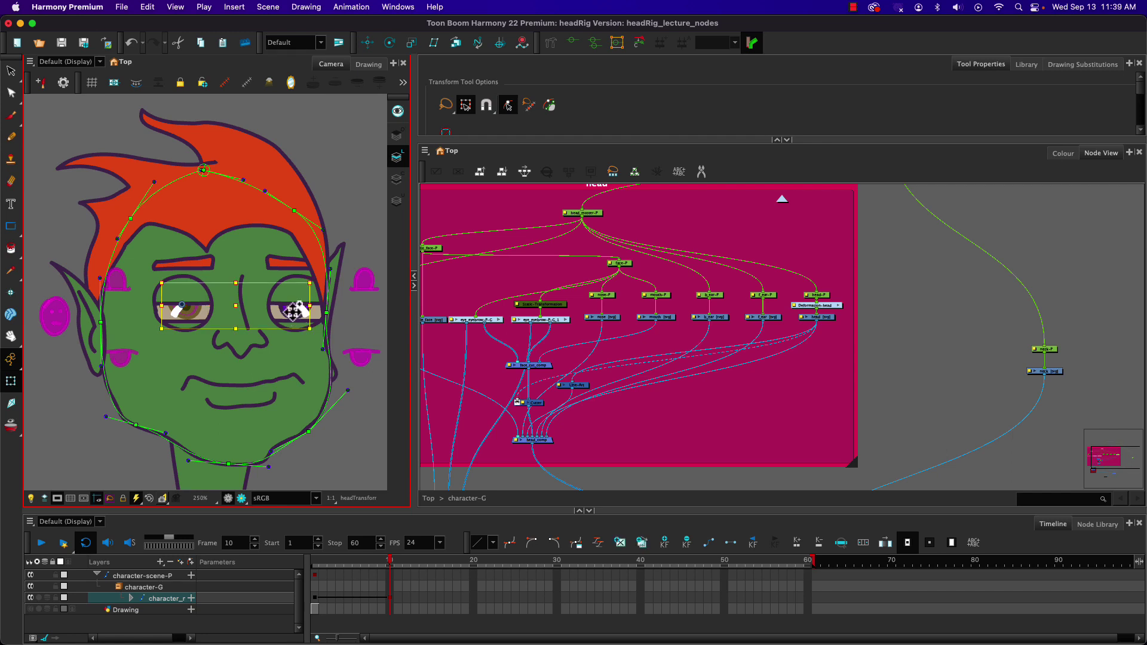
shift+click(287, 313)
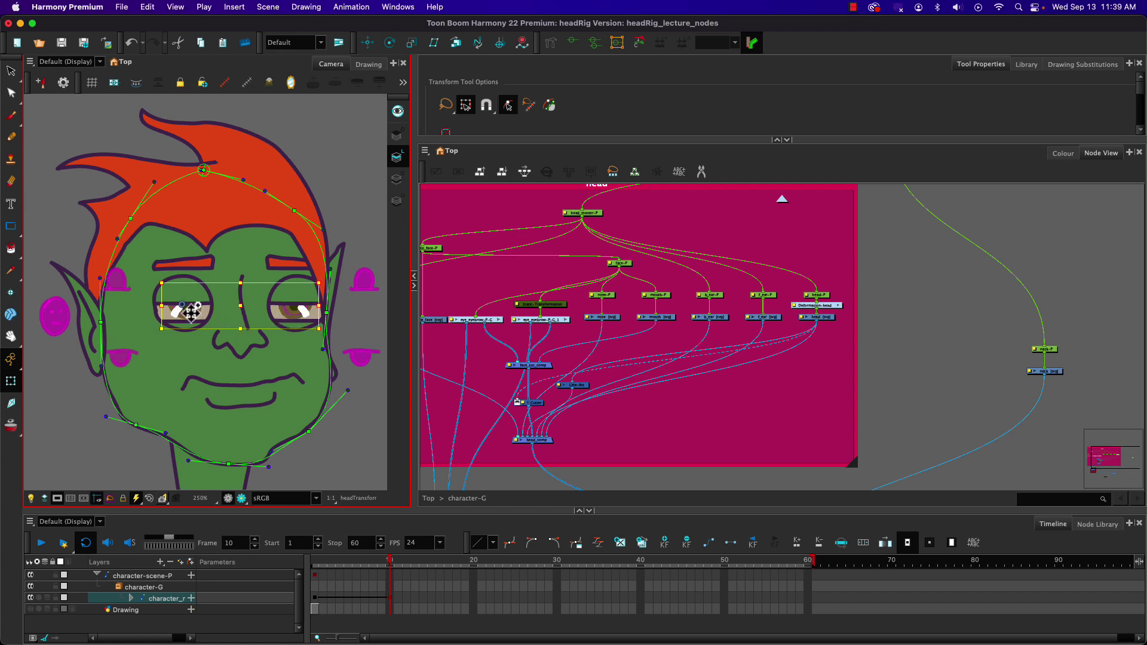
drag(192, 310, 201, 309)
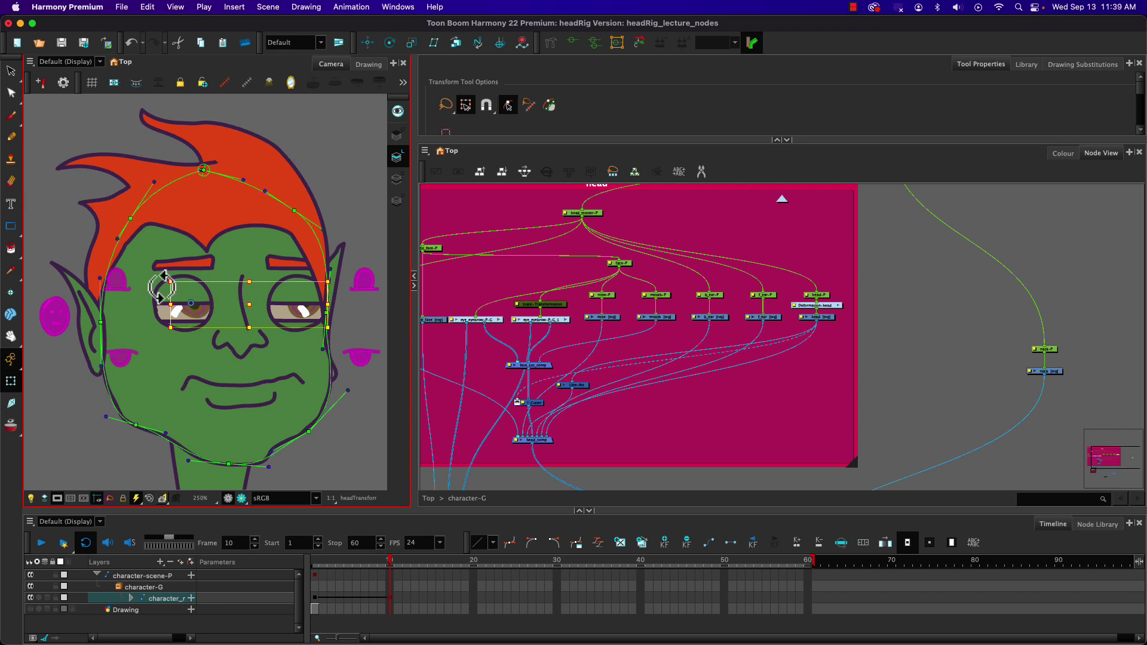
- Nudge the white highlight in each eye slightly left, and scrub the timeline around frame 10 to check the head turn
click(45, 218)
click(178, 312)
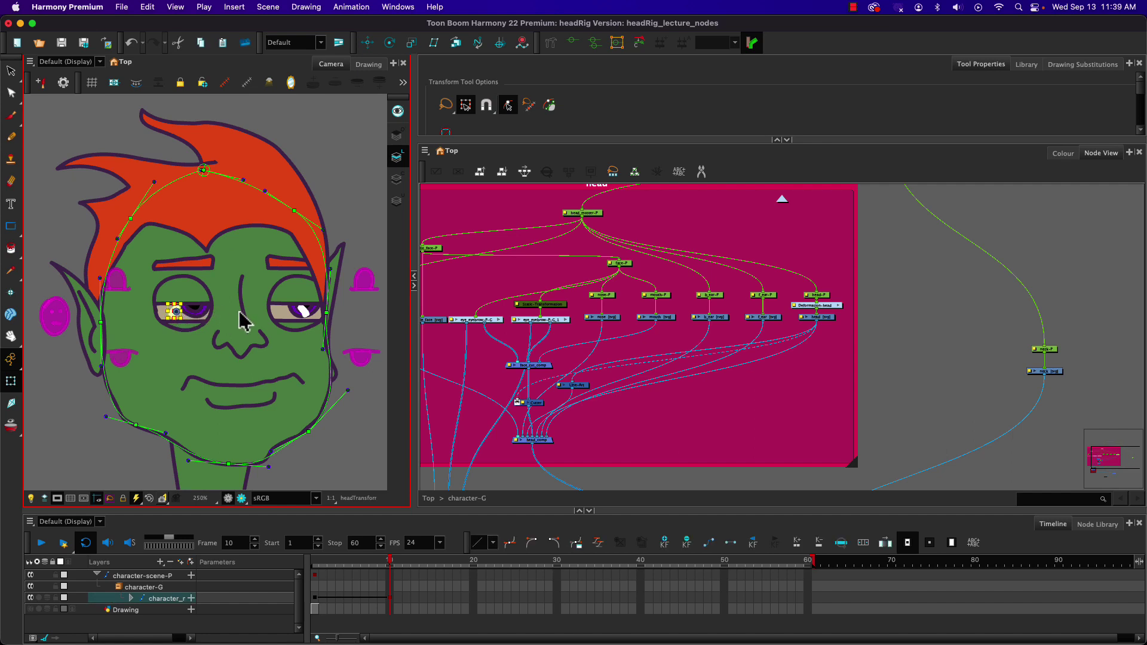
click(304, 312)
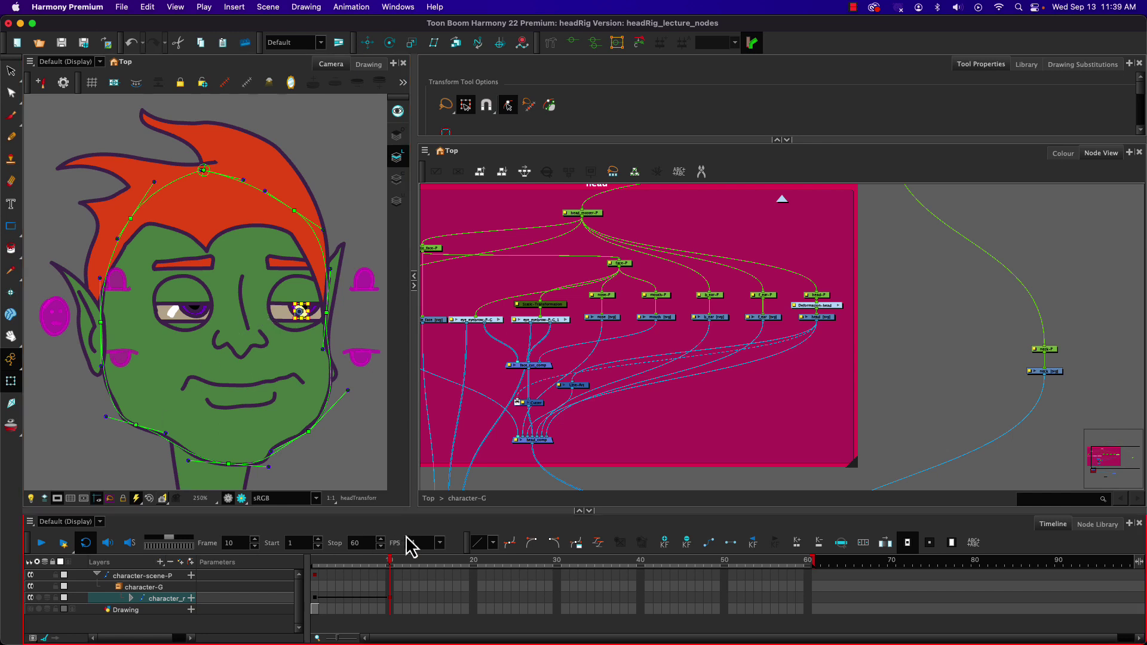
mouse_move(391, 571)
mouse_down()
mouse_move(313, 568)
mouse_move(403, 569)
mouse_move(341, 558)
mouse_move(448, 550)
mouse_move(280, 546)
mouse_move(474, 540)
mouse_move(262, 539)
mouse_move(451, 547)
mouse_move(366, 550)
mouse_move(391, 552)
mouse_up()
- Narrow the hair slightly and shift it to the right to follow the head turn
click(192, 190)
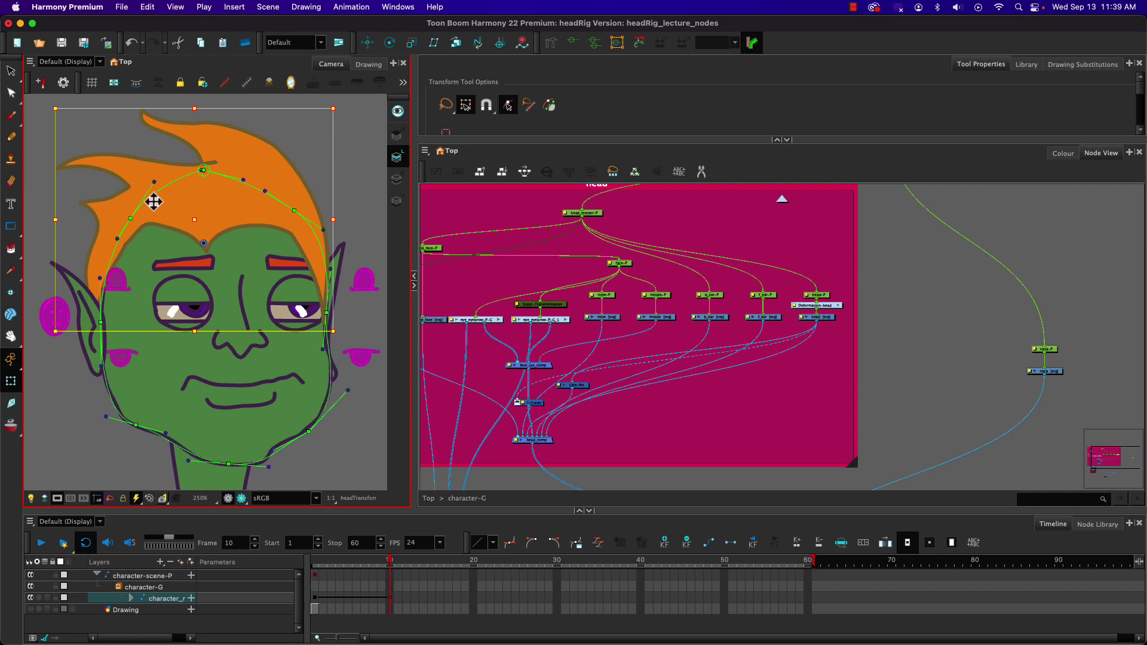
drag(55, 219, 63, 219)
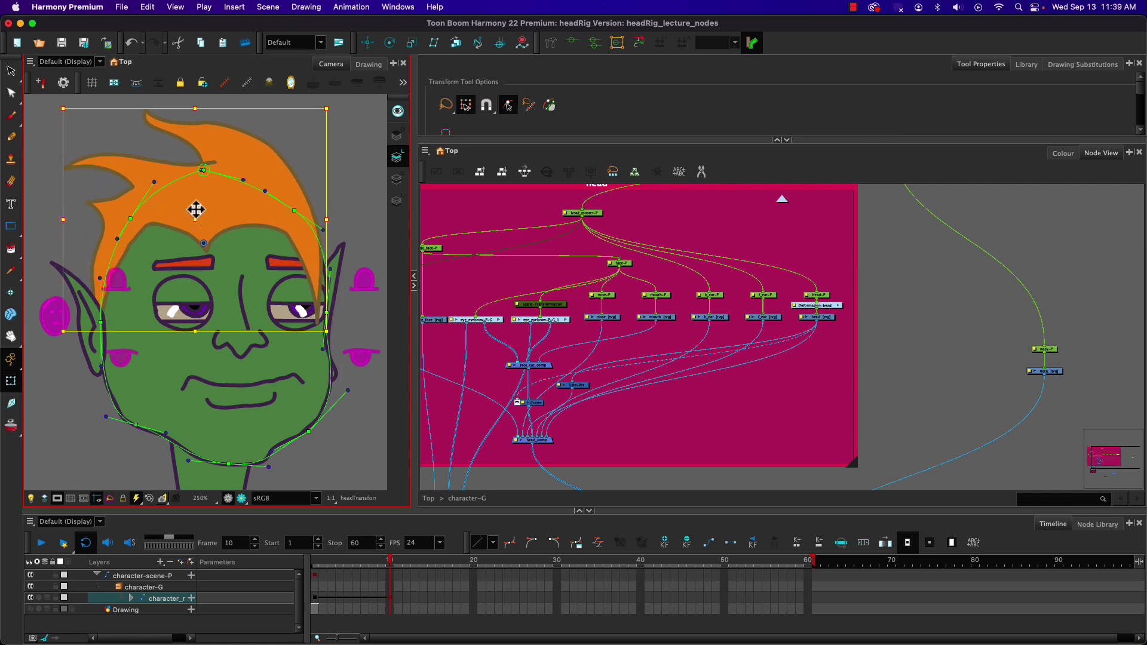
drag(188, 204, 193, 203)
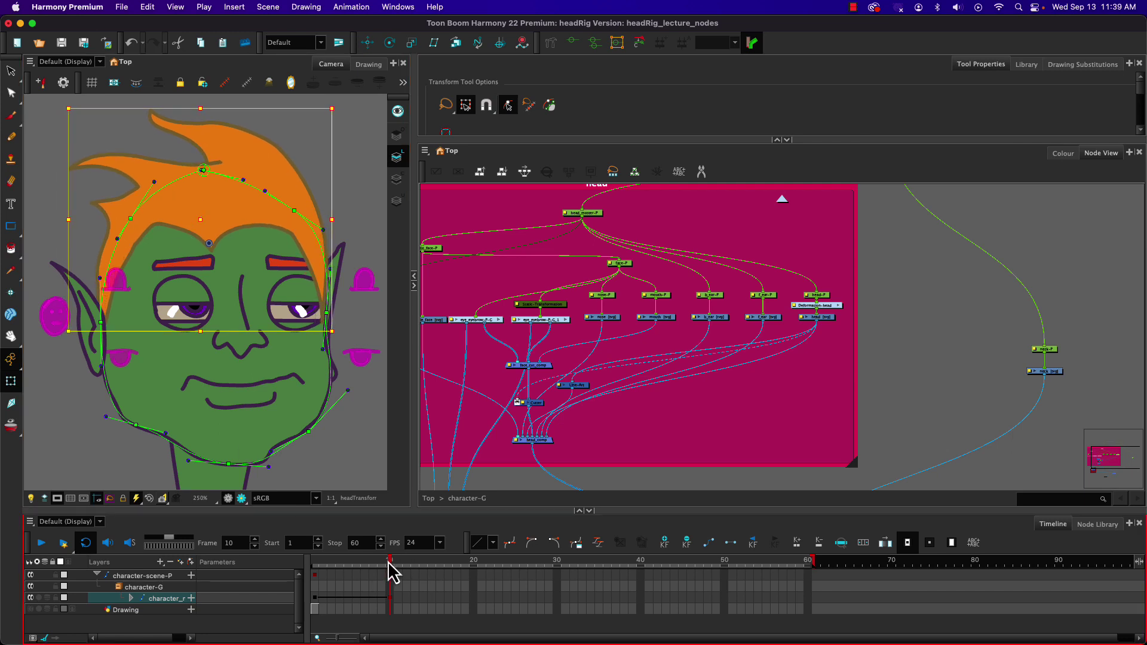
- Set the playback stop frame to 20 and play the head turn animation
mouse_move(390, 568)
mouse_down()
mouse_move(289, 568)
mouse_move(410, 555)
mouse_move(205, 561)
mouse_move(475, 551)
mouse_up()
click(335, 543)
click(41, 543)
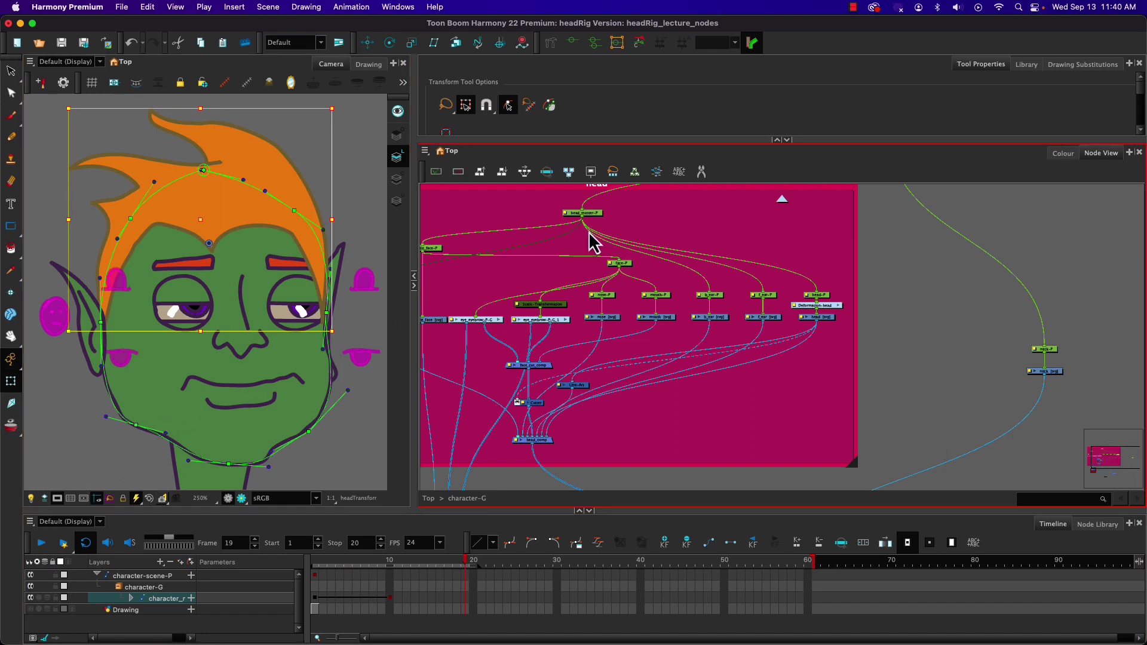
click(778, 205)
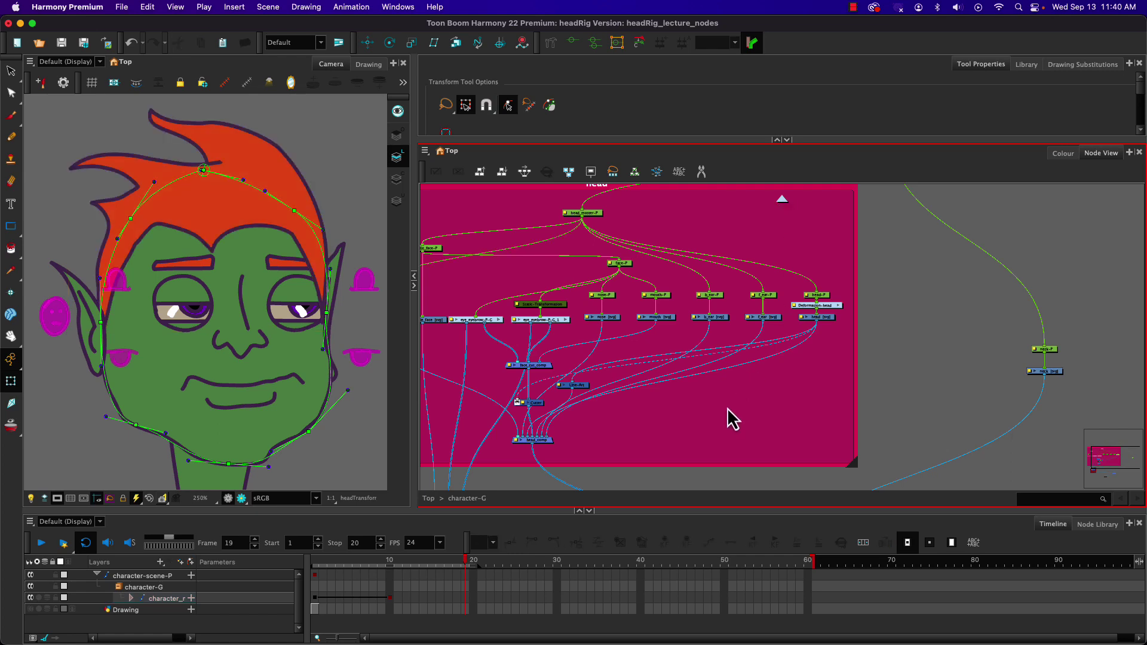
drag(727, 402, 803, 368)
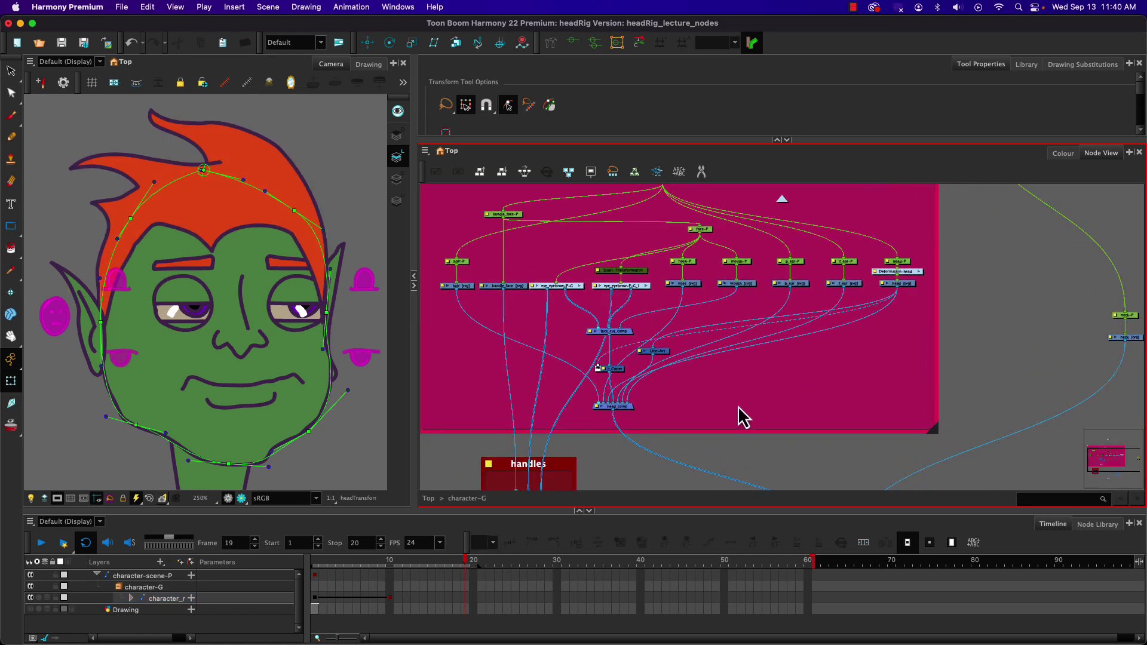